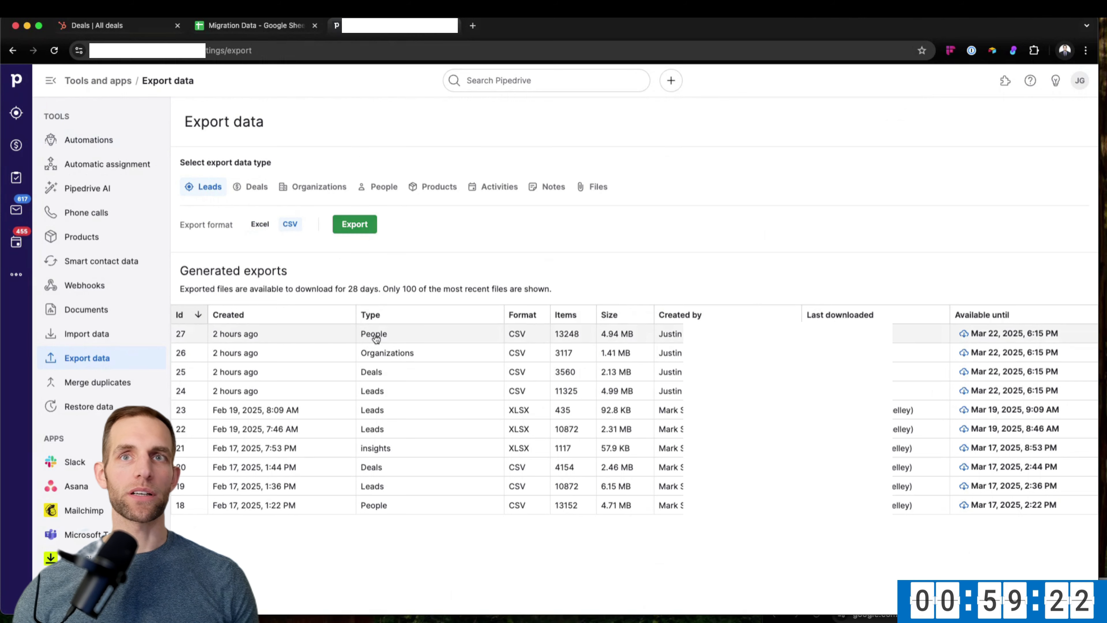
Review the export options for the Deals, Organizations and People data types.
click(256, 197)
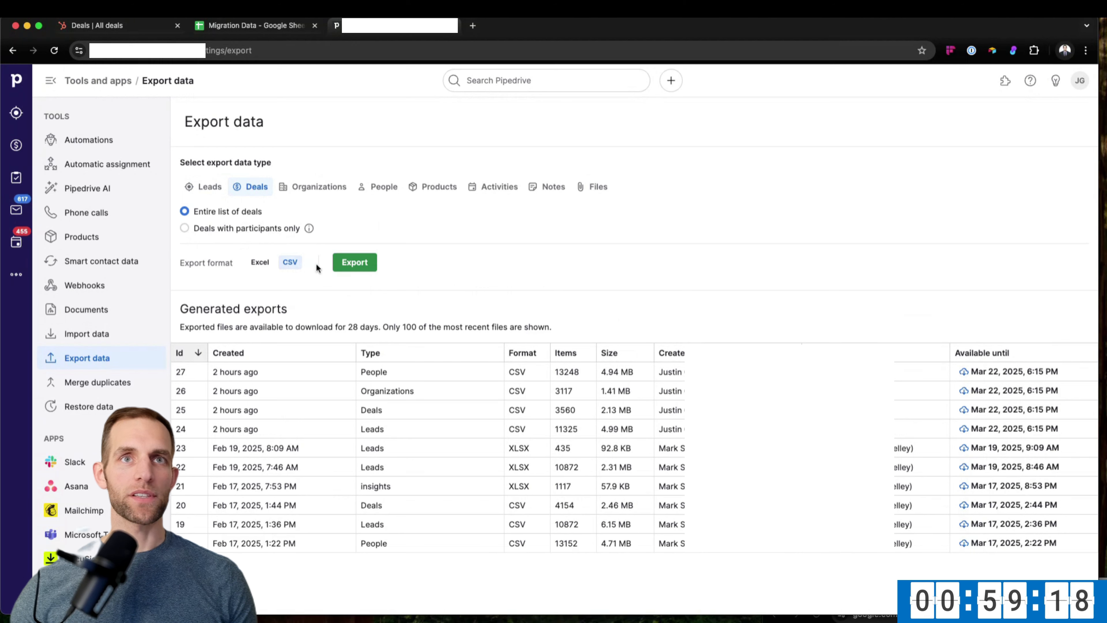
click(301, 186)
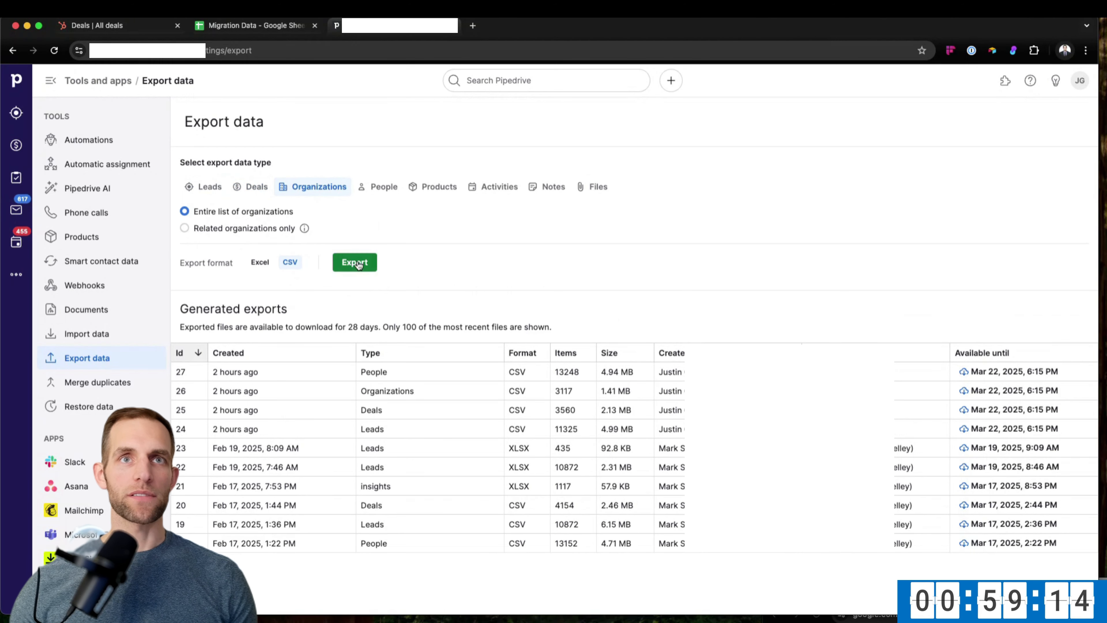
click(381, 187)
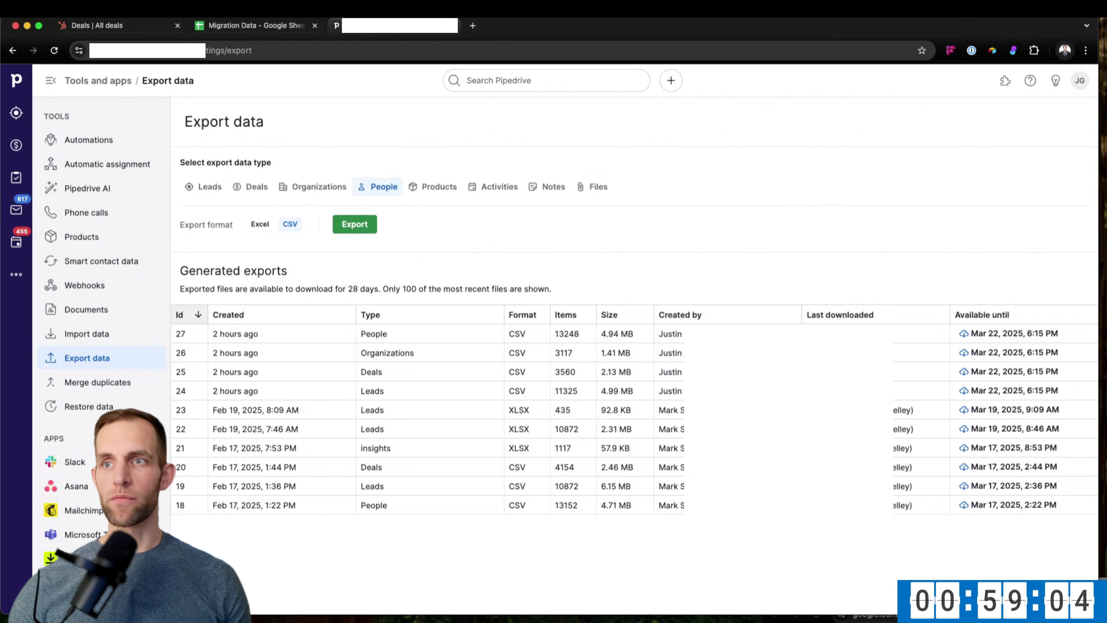
Reduce the browser window's height slightly to expose the timer window behind it.
key(super+grave)
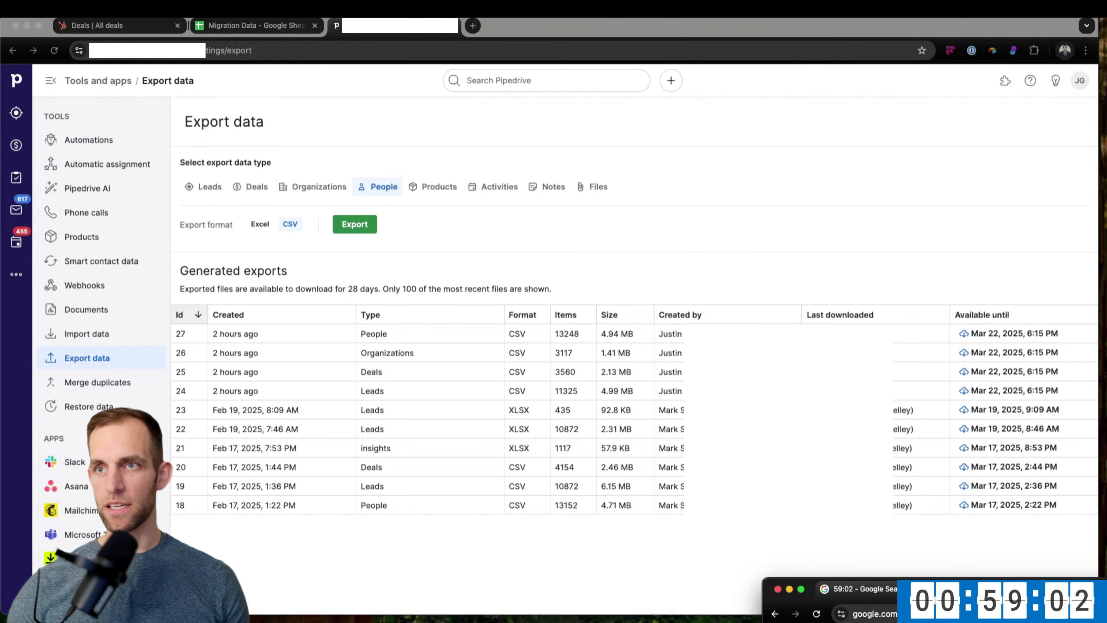
key(super+grave)
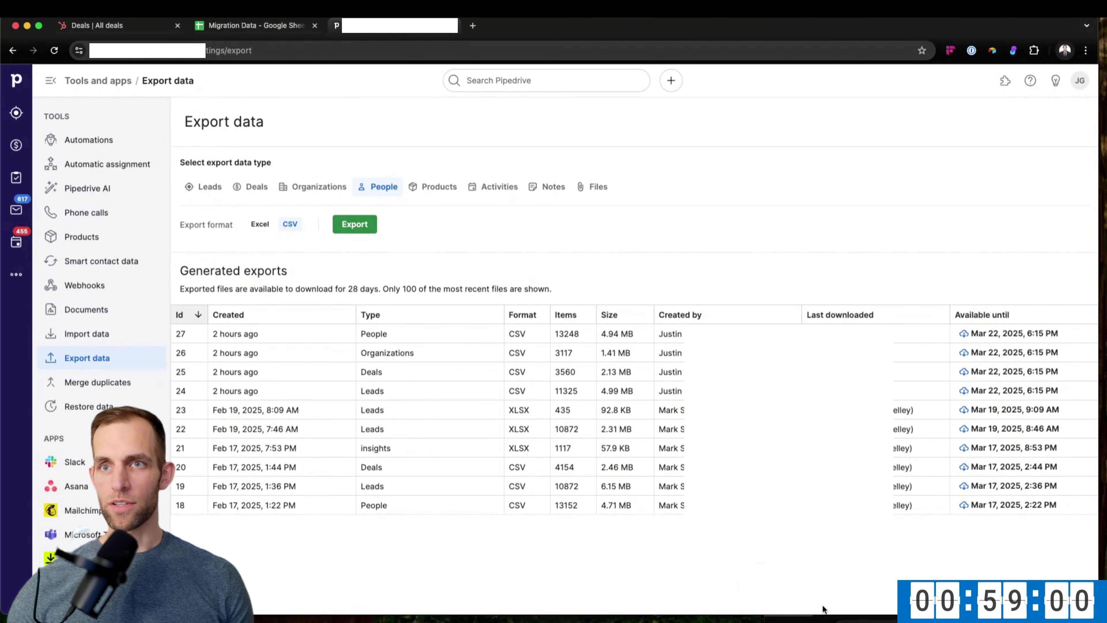
drag(755, 614, 761, 592)
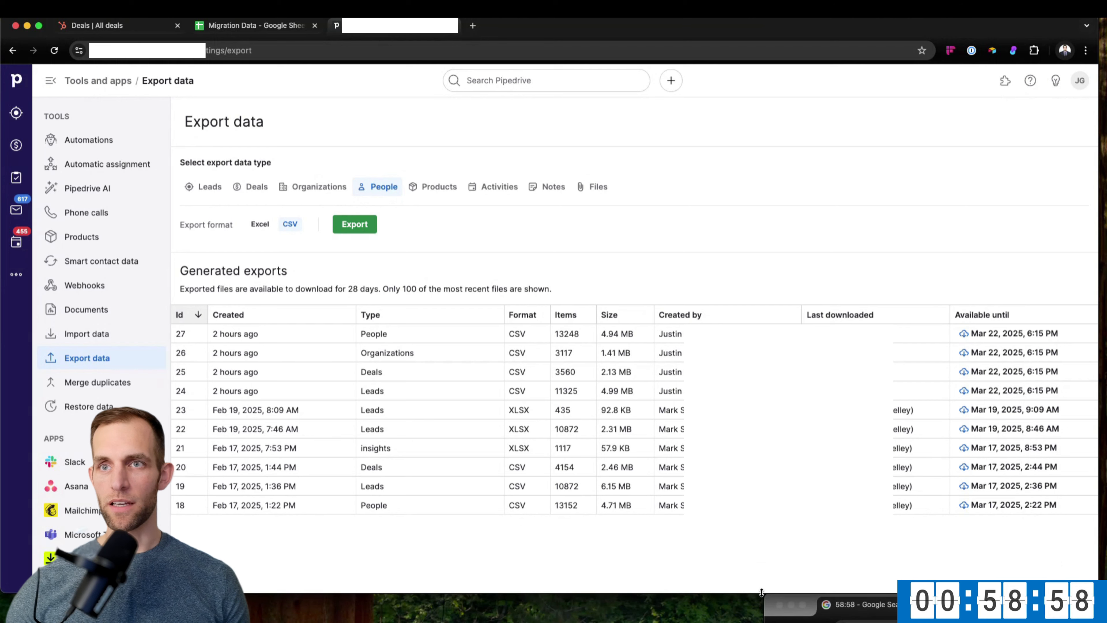
key(super+grave)
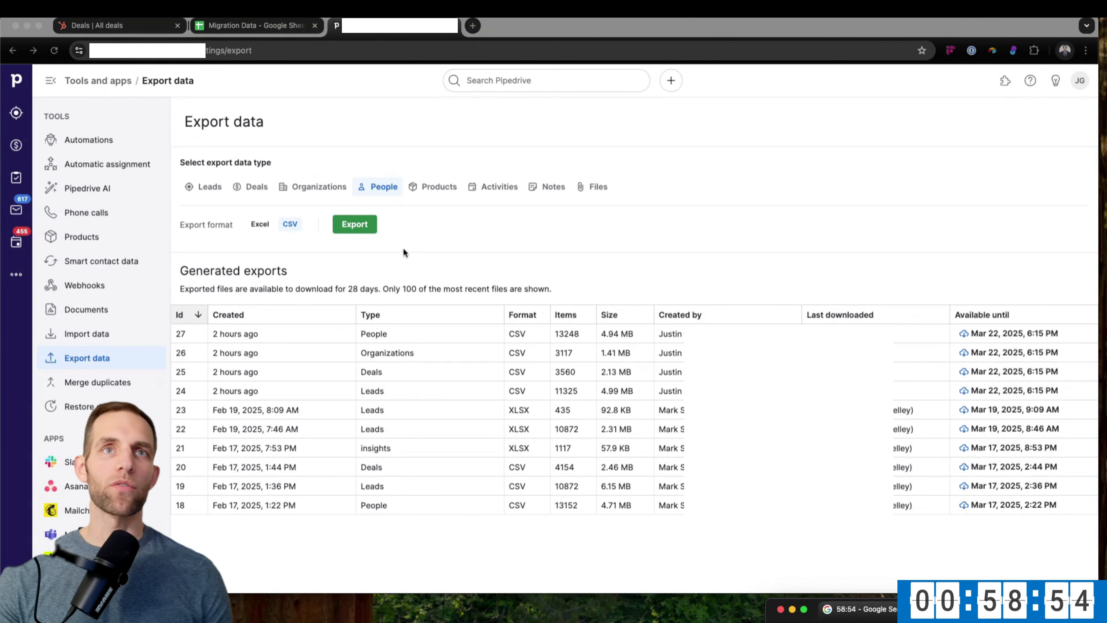
key(super+grave)
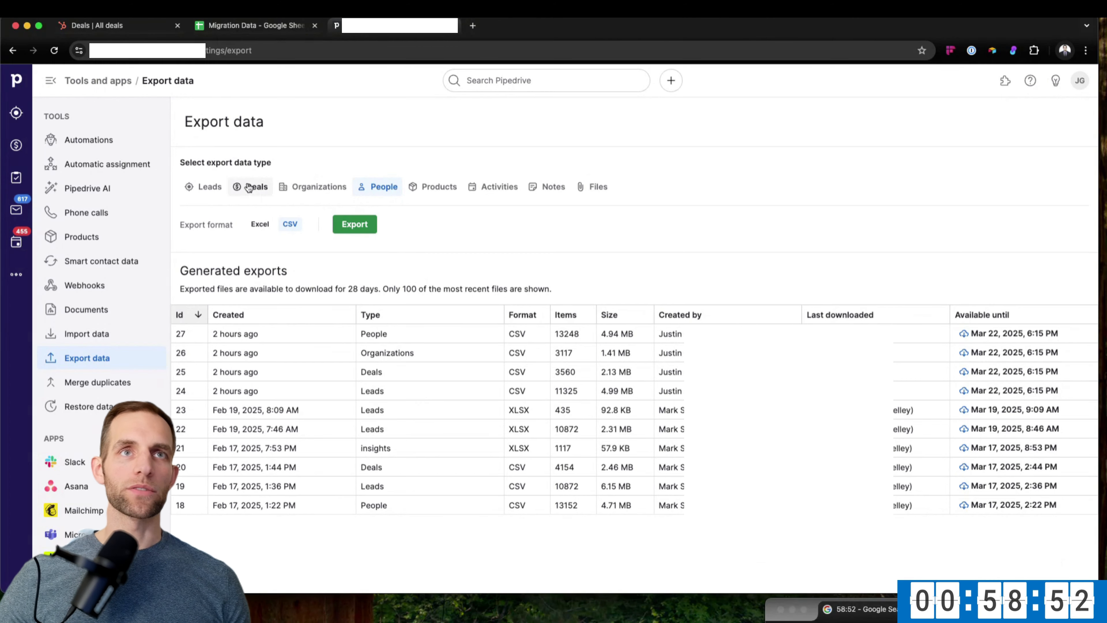
Download the generated People, Organizations, Deals and Leads CSV exports with IDs 27, 26, 25 and 24.
click(249, 186)
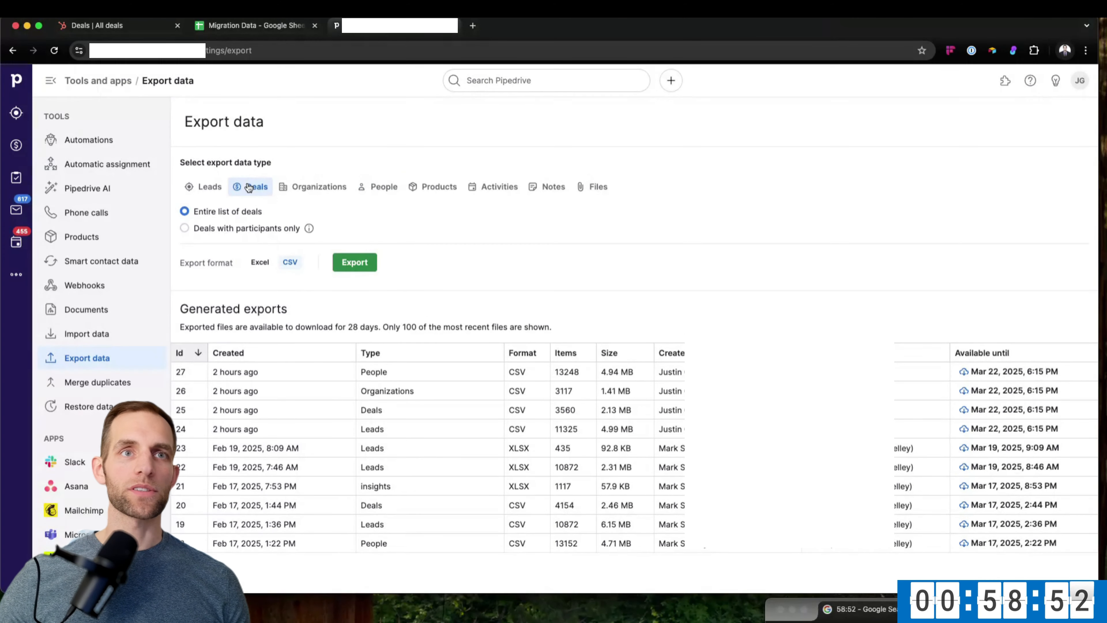
click(985, 372)
scroll(978, 372, down, 1)
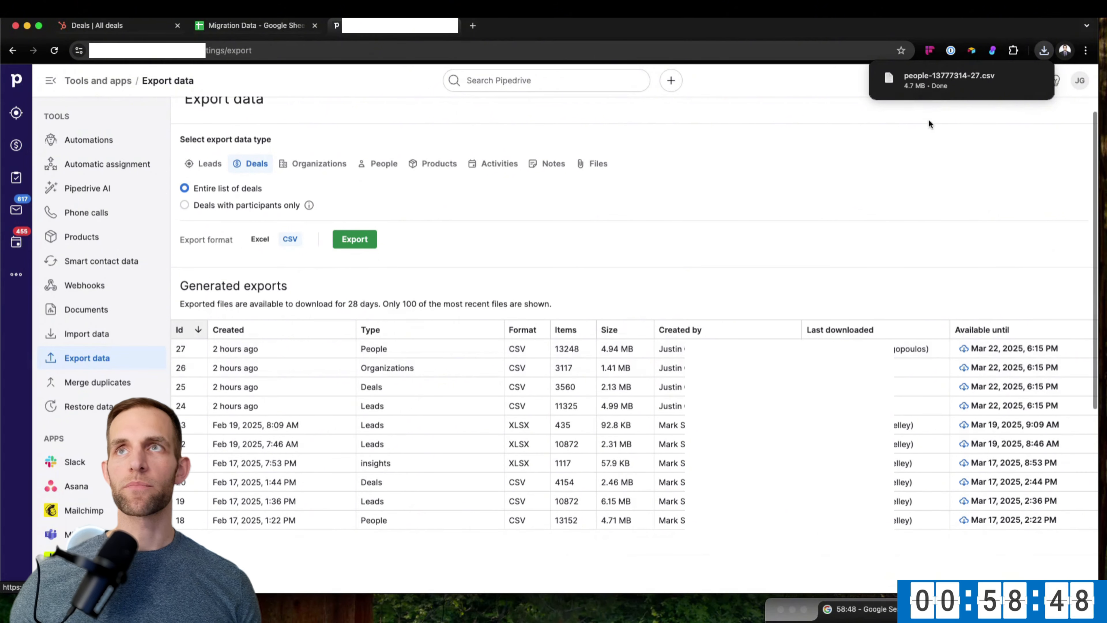
scroll(654, 349, up, 1)
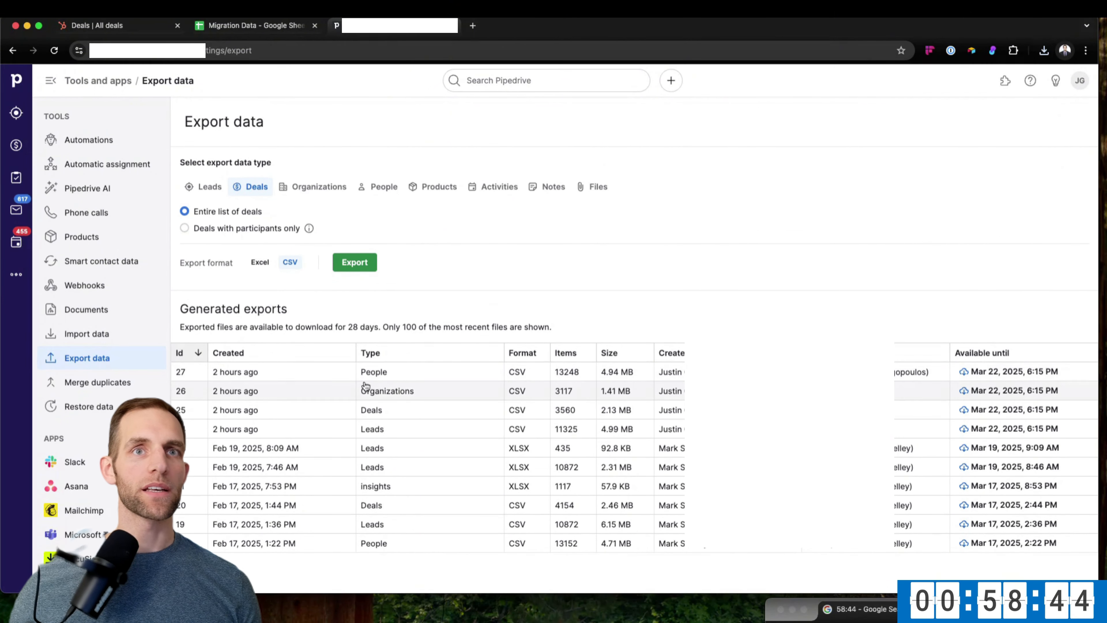
click(1002, 396)
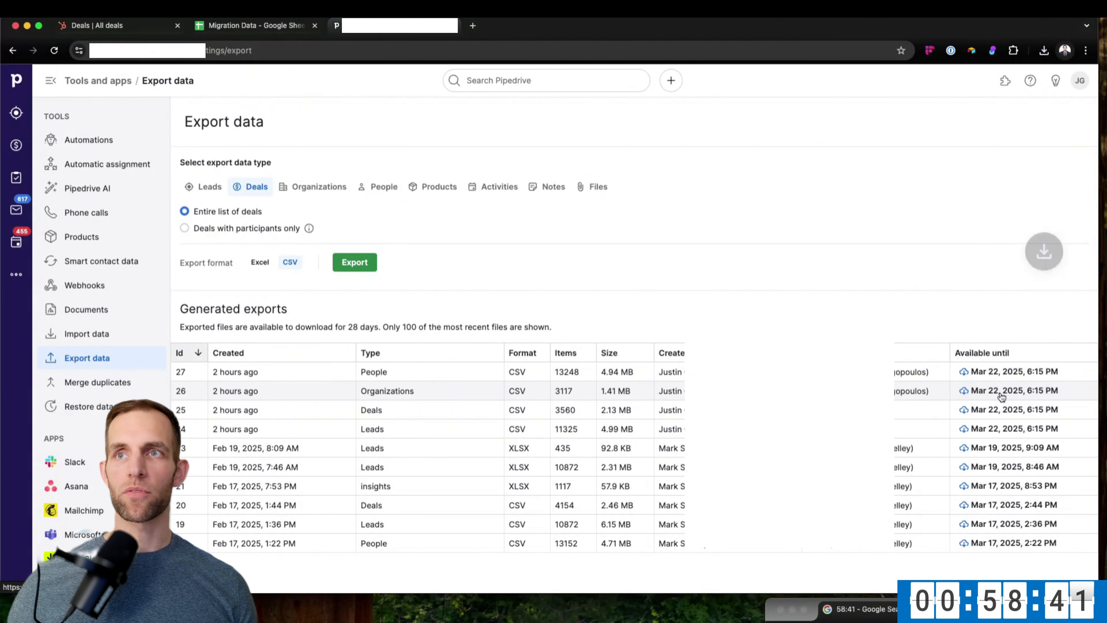
click(976, 418)
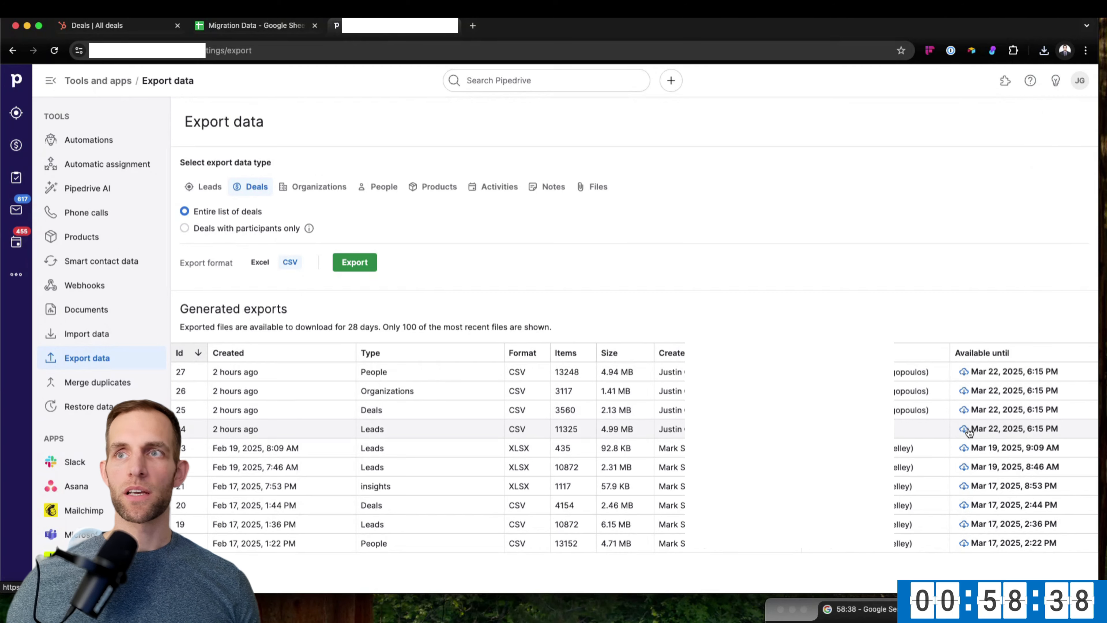
click(971, 427)
scroll(970, 432, down, 1)
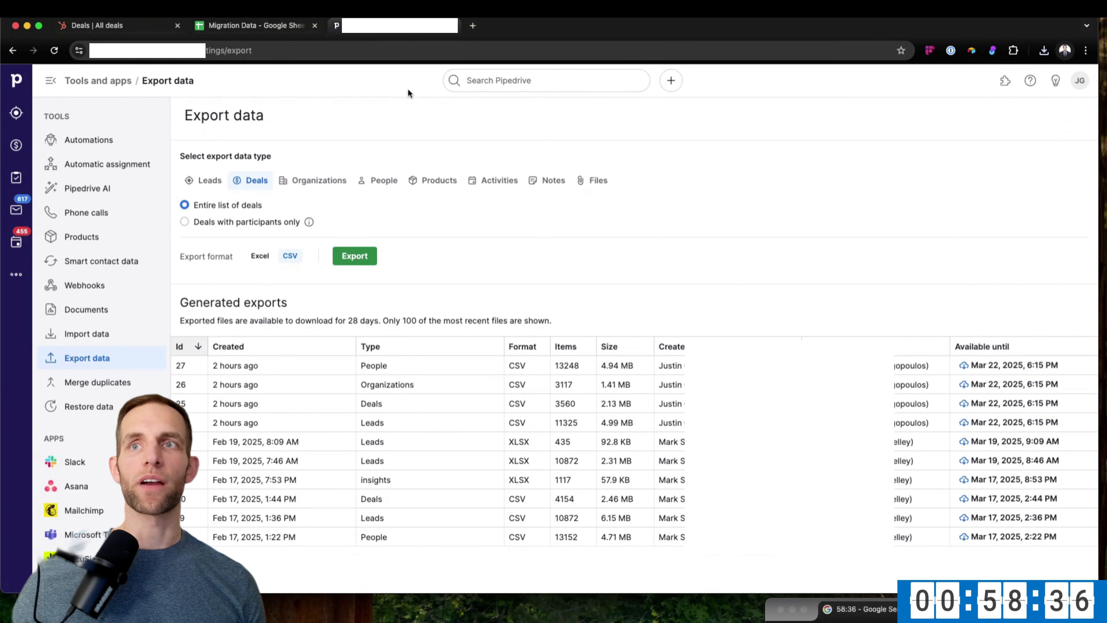
Switch to HubSpot, find the Import & Export settings by searching for "import", and go to the data import page.
click(133, 28)
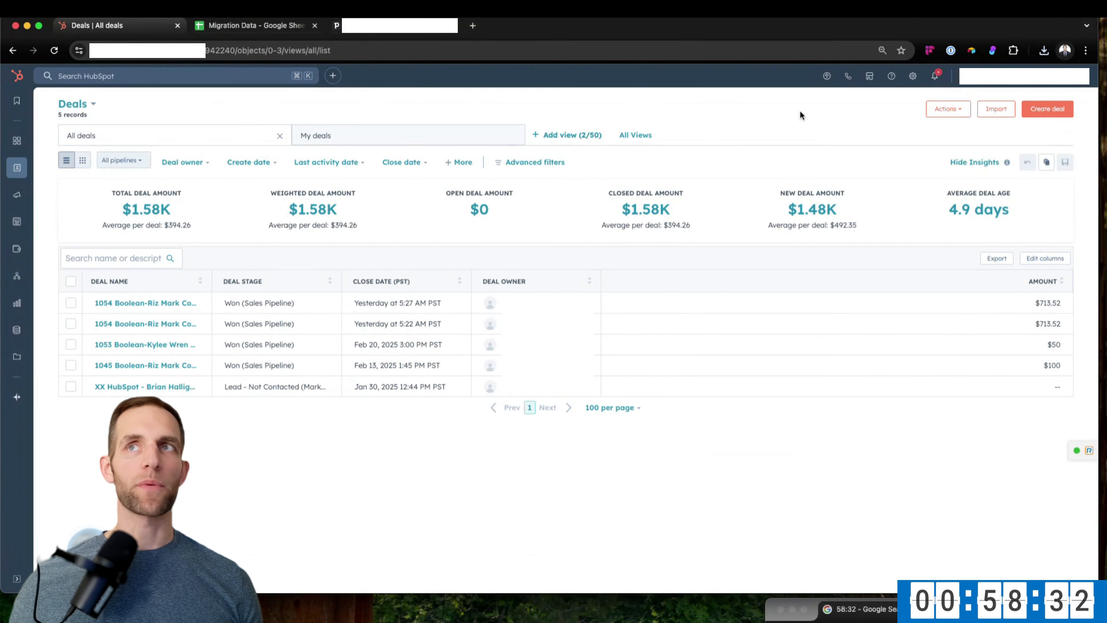
click(221, 77)
text(import)
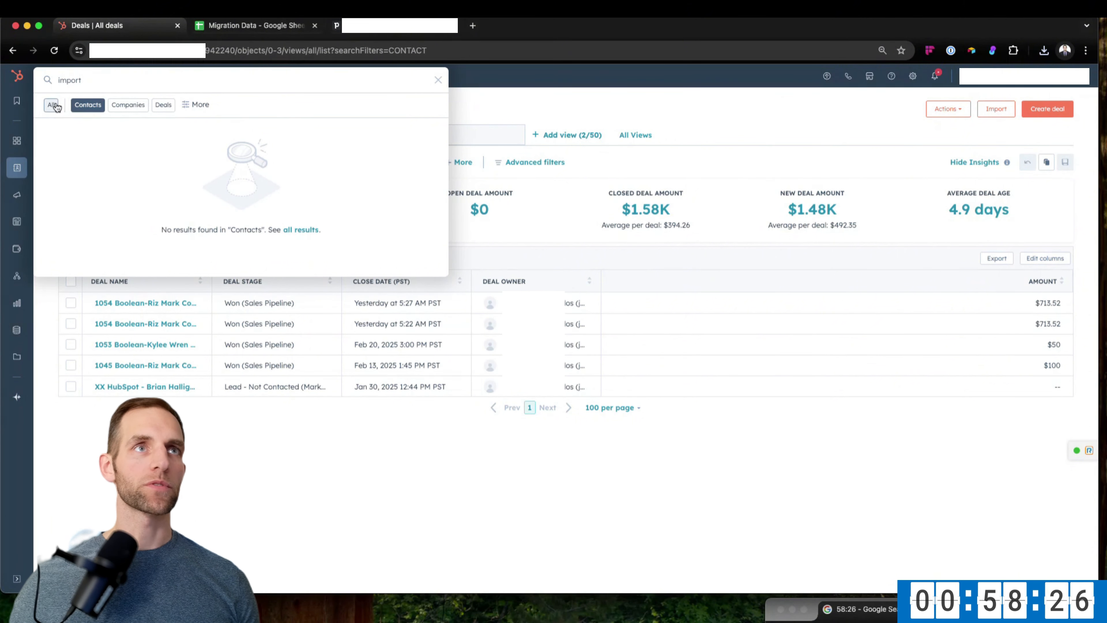
click(100, 104)
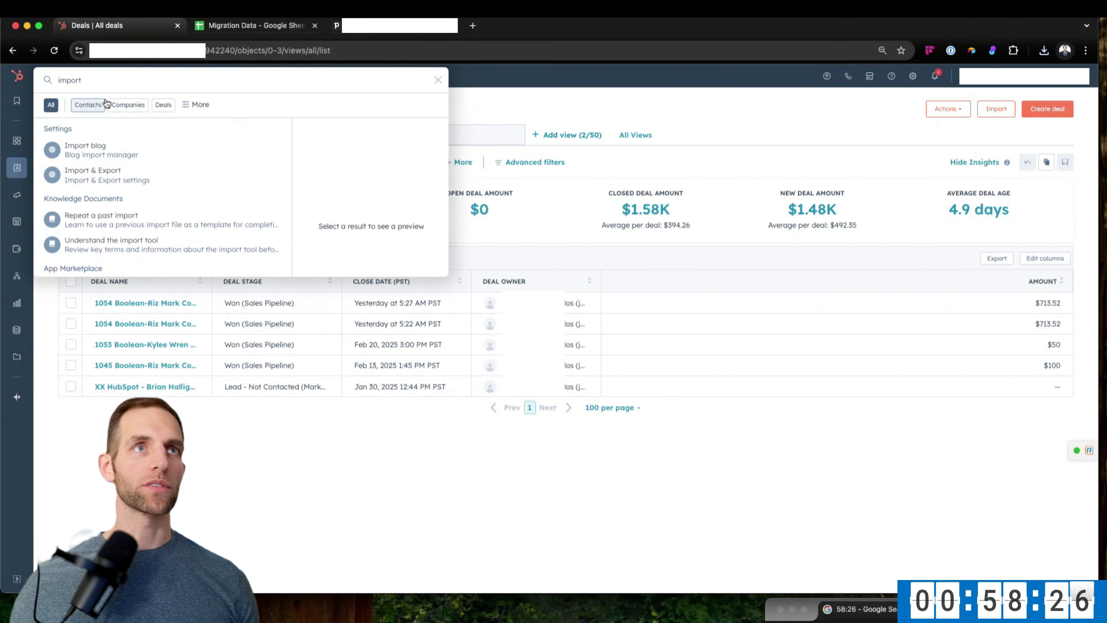
click(107, 174)
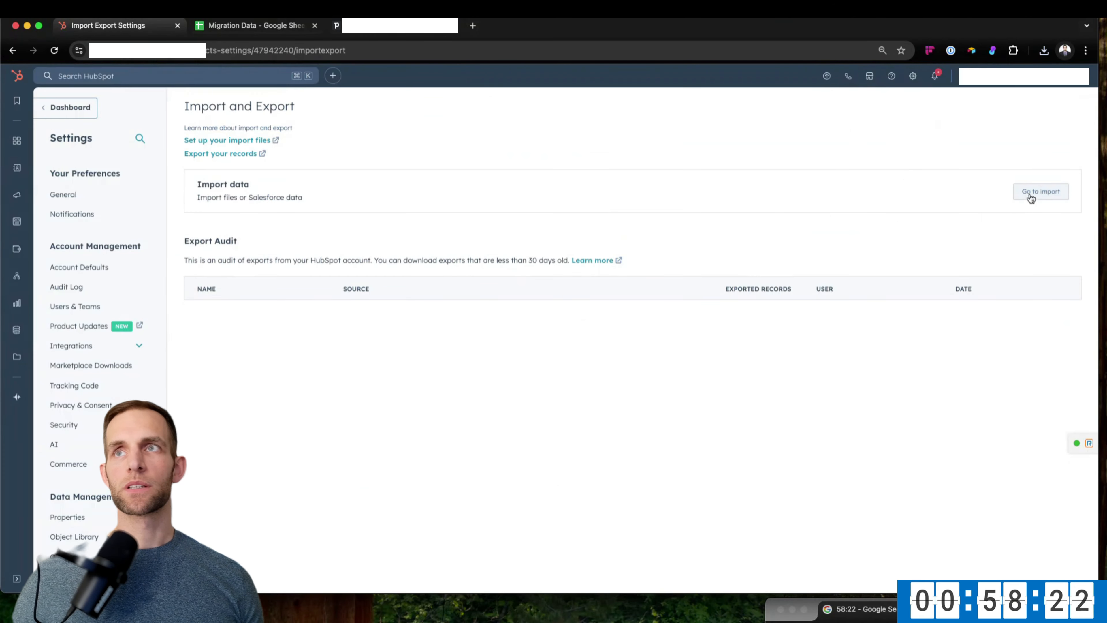
click(1028, 195)
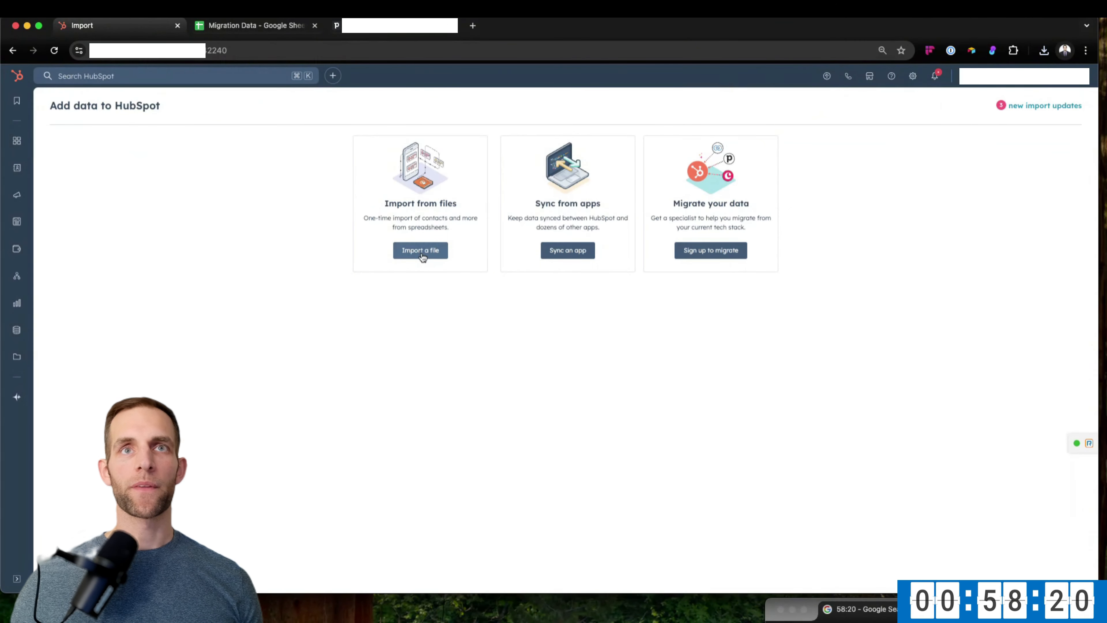
Start a CRM file import with Deals as the only data type and continue to the upload stage.
click(419, 251)
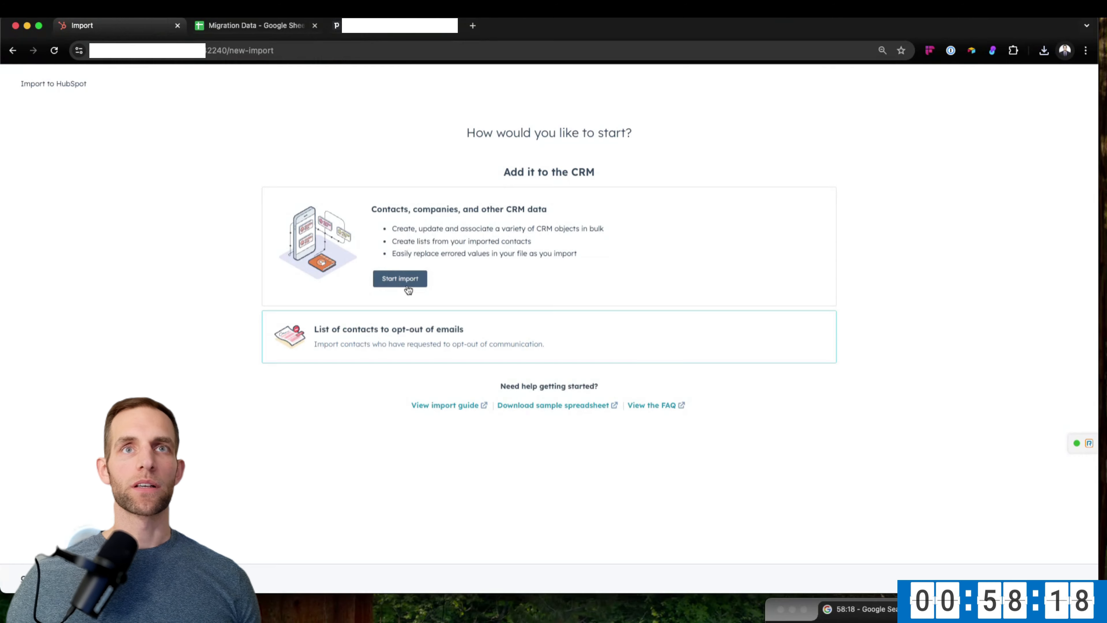
click(400, 278)
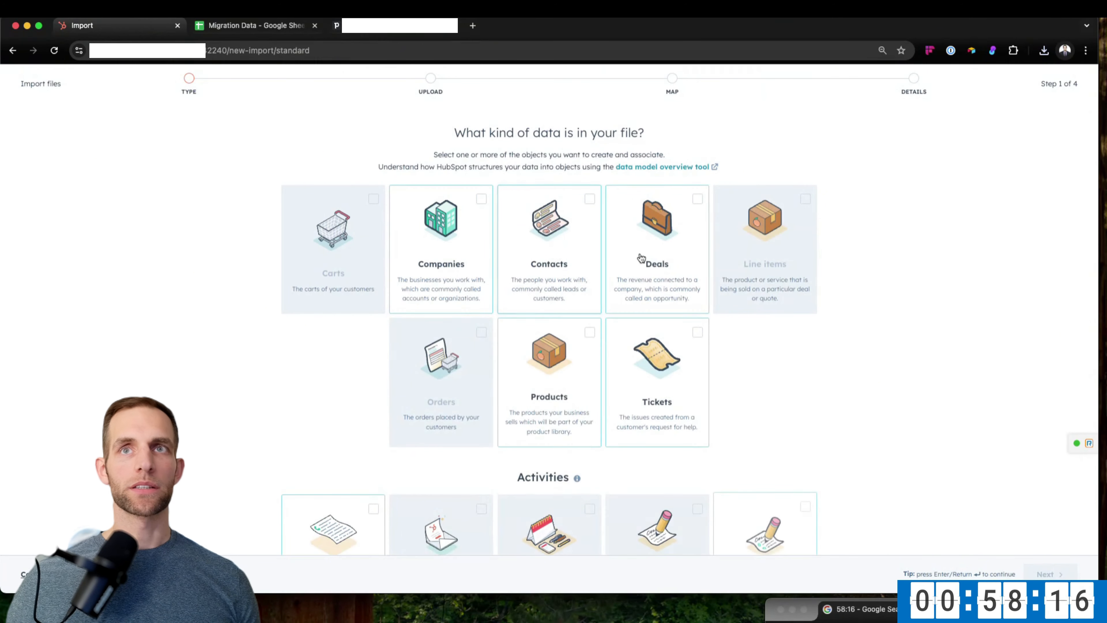
click(655, 211)
key(Return)
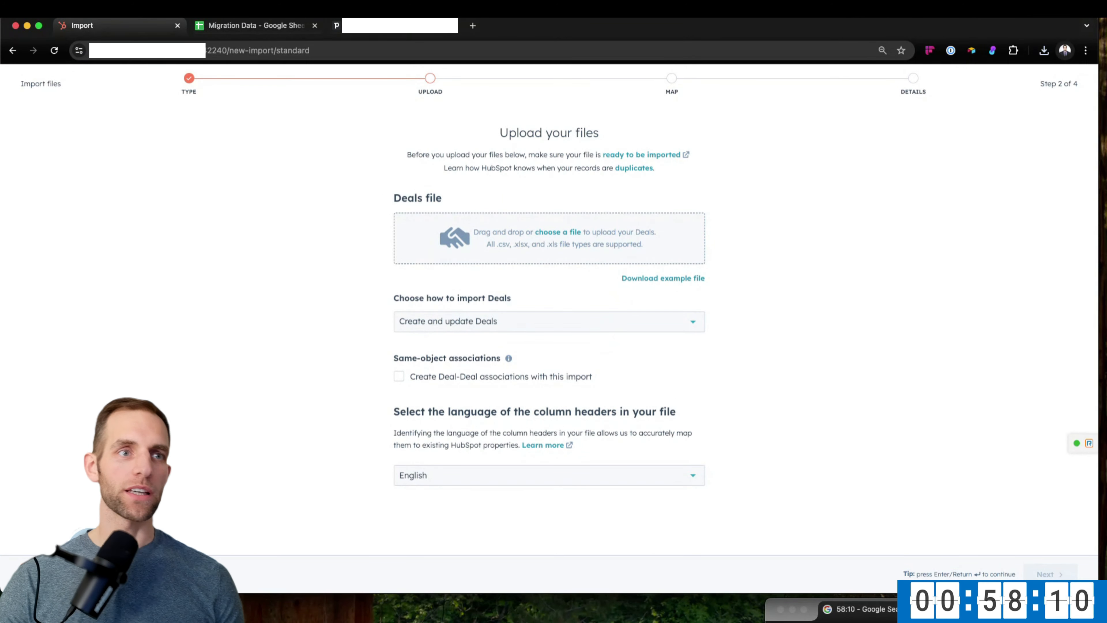
Add Contacts and Companies to the Deals import, preview its upload stage, and cancel the import.
click(48, 574)
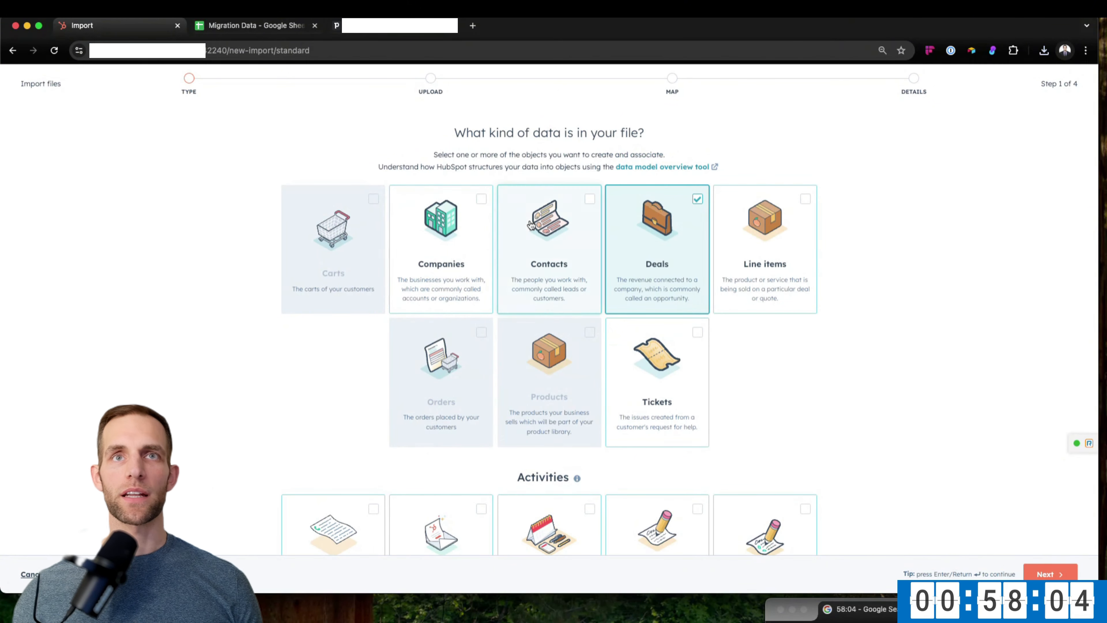
click(549, 244)
click(431, 237)
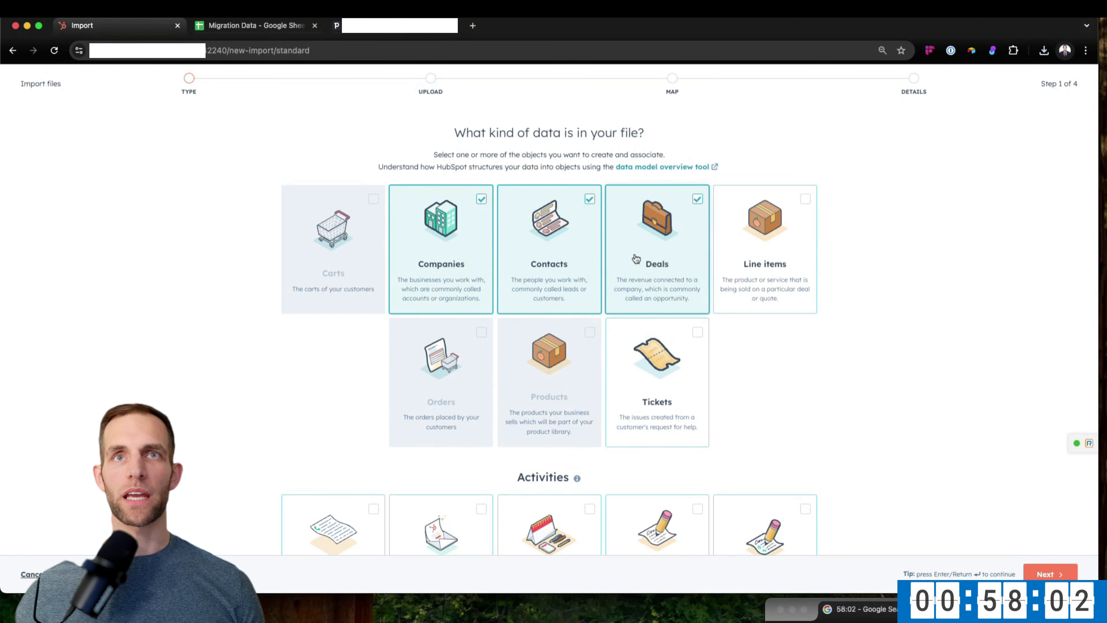
click(1048, 574)
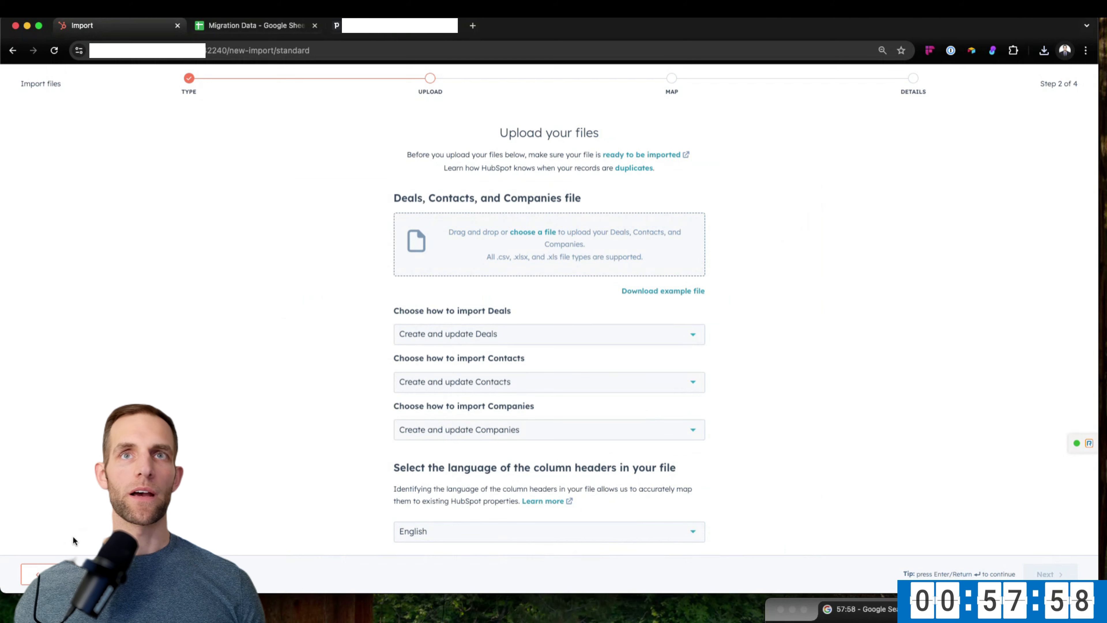
click(48, 574)
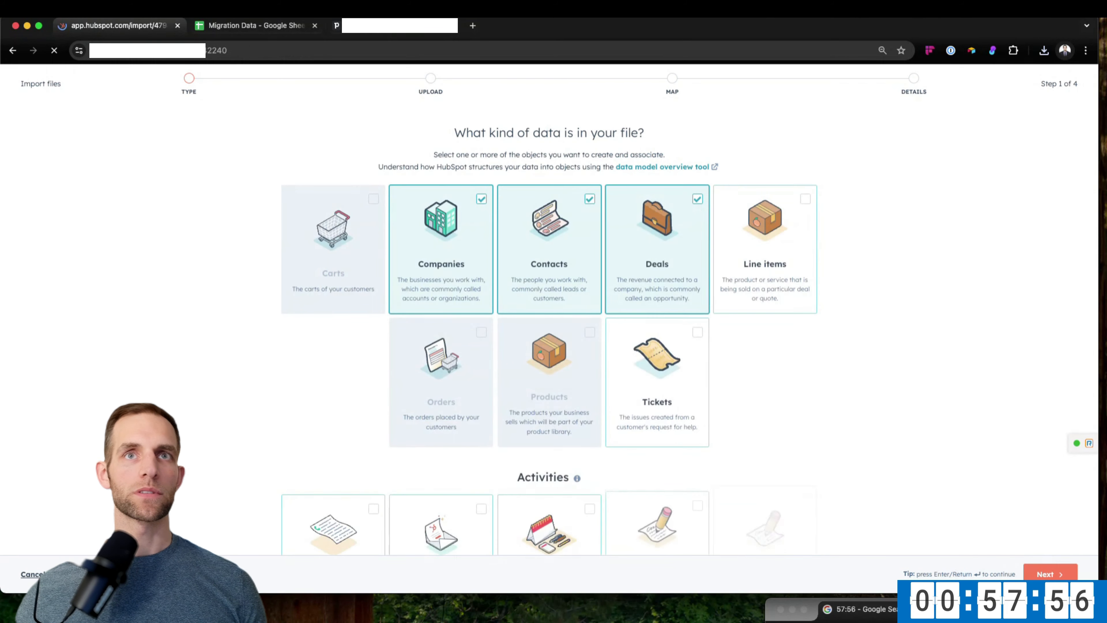
click(31, 574)
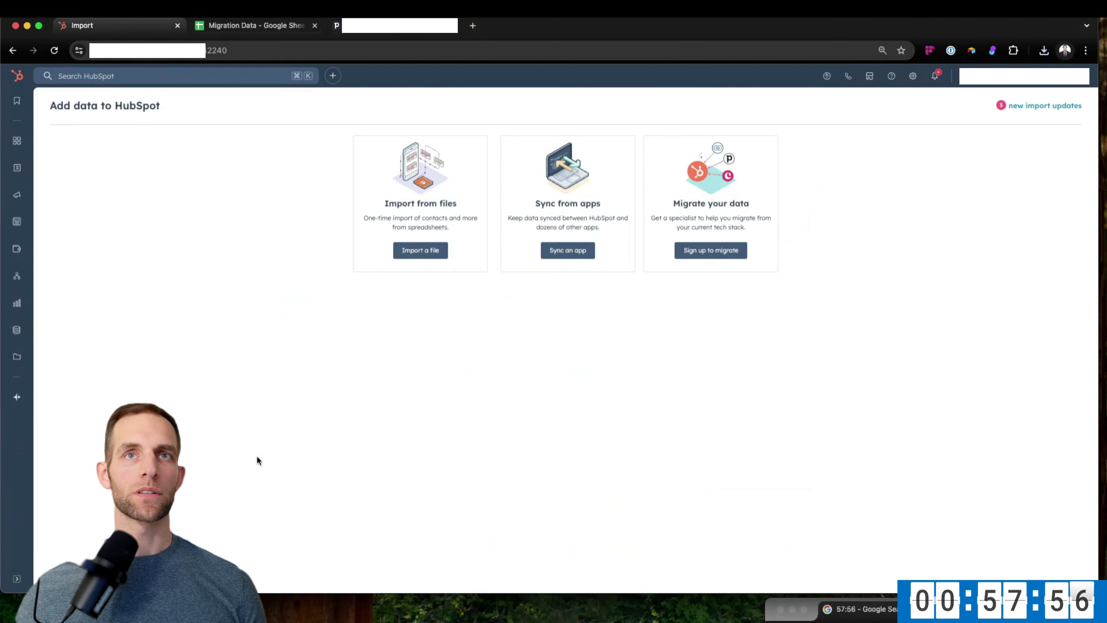
Restart the CRM file import with Companies, Contacts and Deals selected and review the upload stage.
click(425, 251)
click(409, 277)
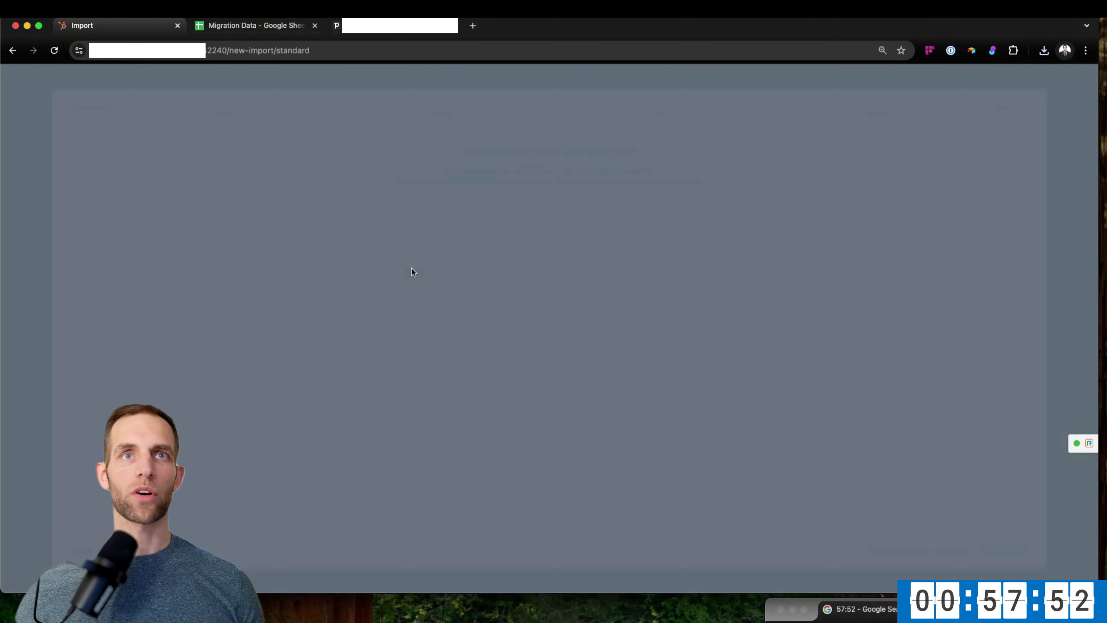
click(525, 250)
click(659, 254)
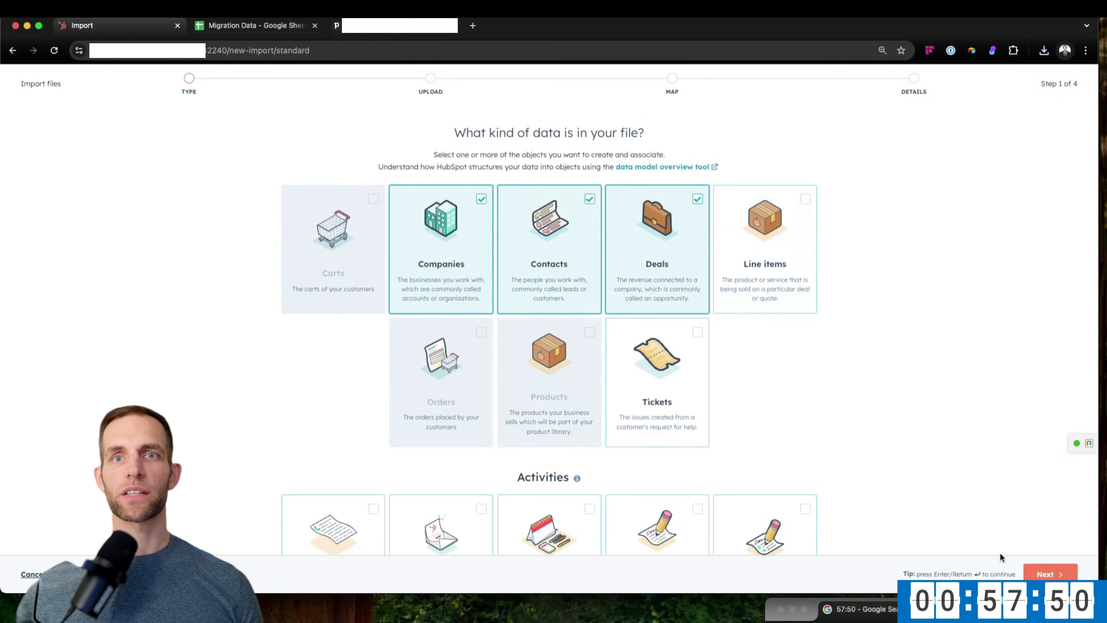
key(Return)
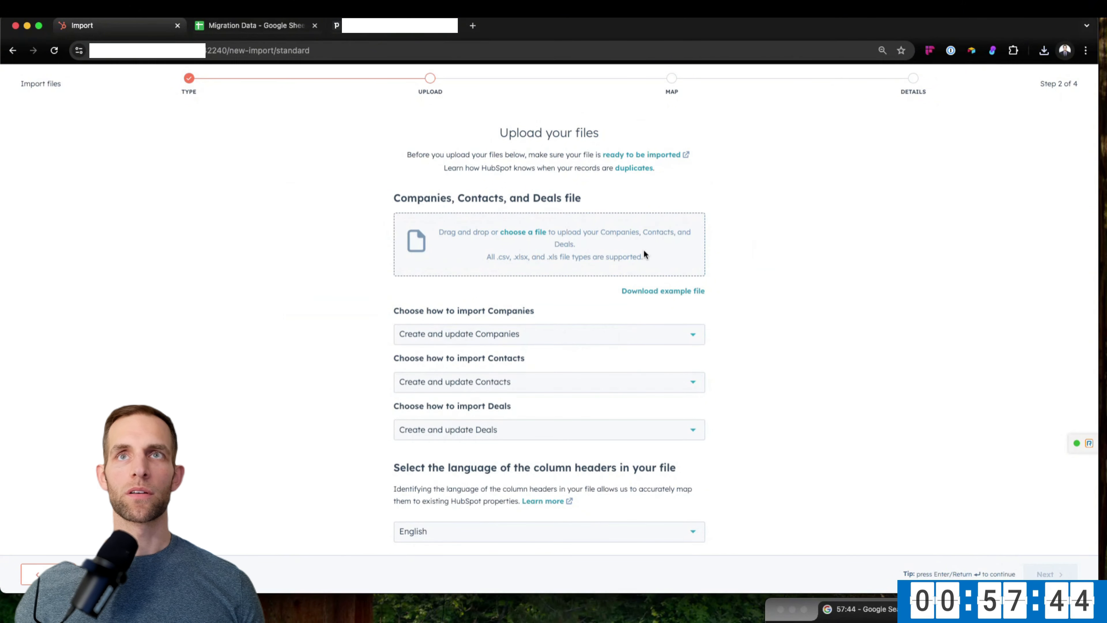
scroll(642, 258, down, 1)
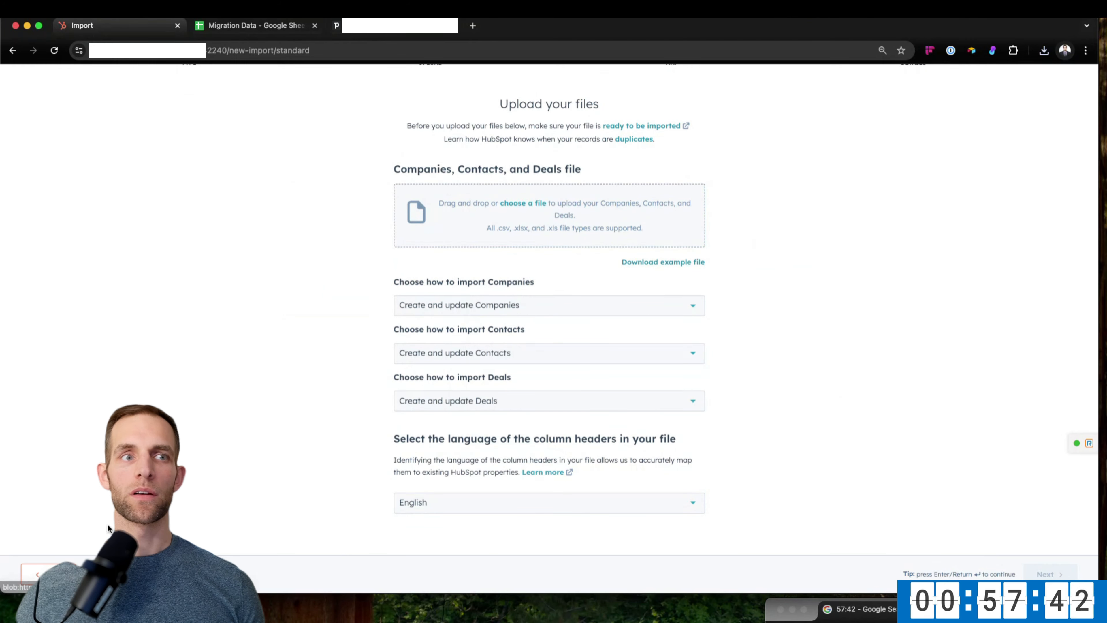
Remove Companies and Contacts from the import's data types and continue to the upload stage with Deals only.
click(37, 574)
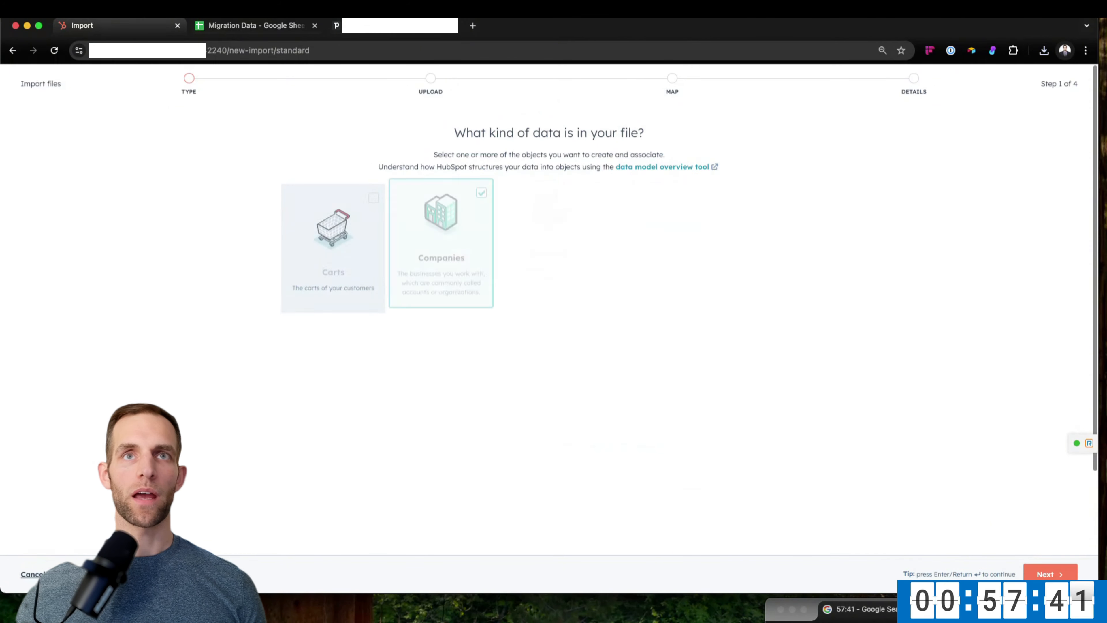
click(472, 289)
click(589, 274)
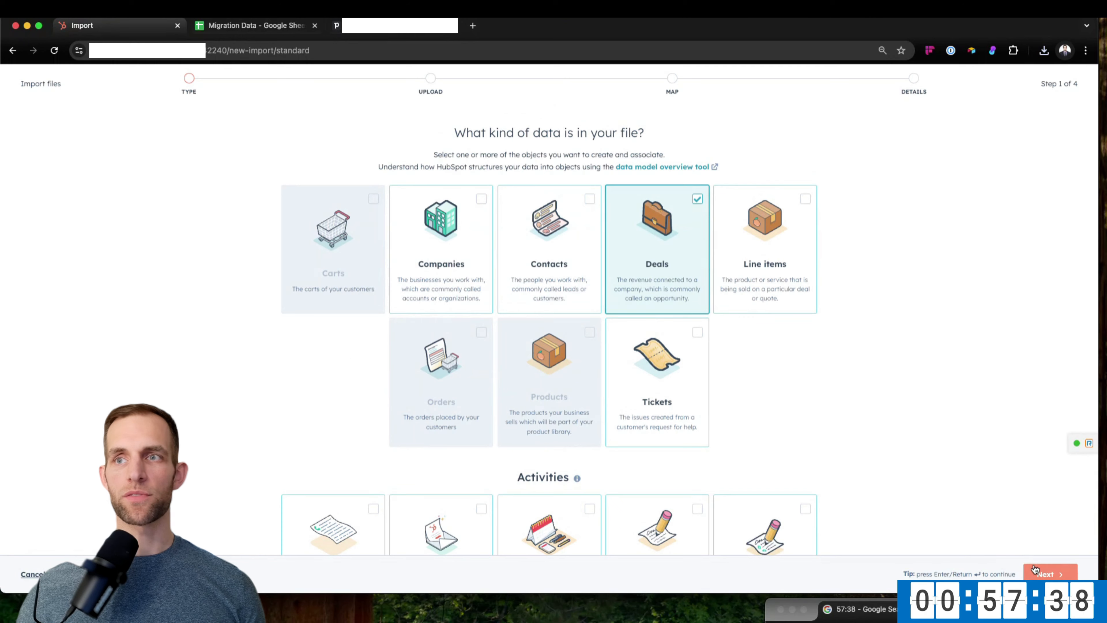
click(1042, 574)
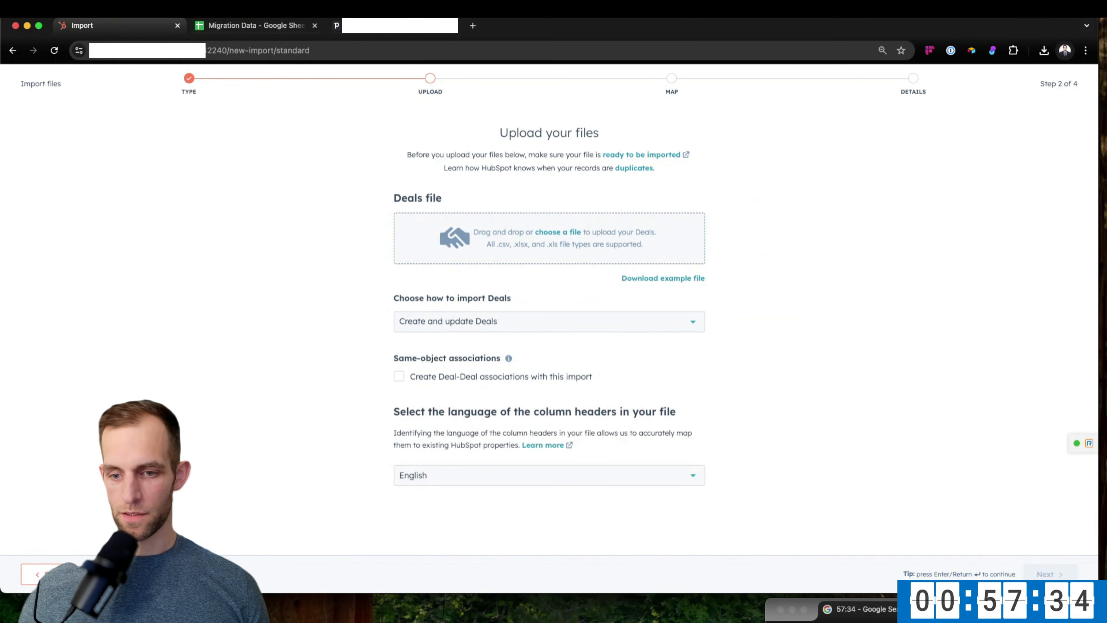
drag(566, 327, 487, 252)
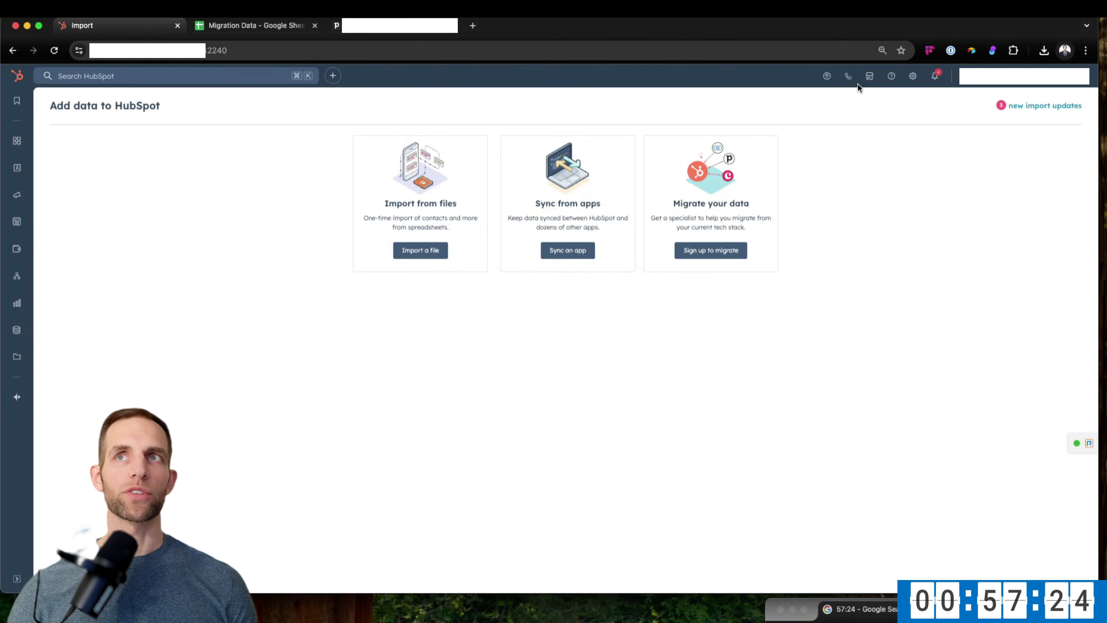
Open the property settings, show the Deal properties, and search them for "pipedrive".
click(912, 77)
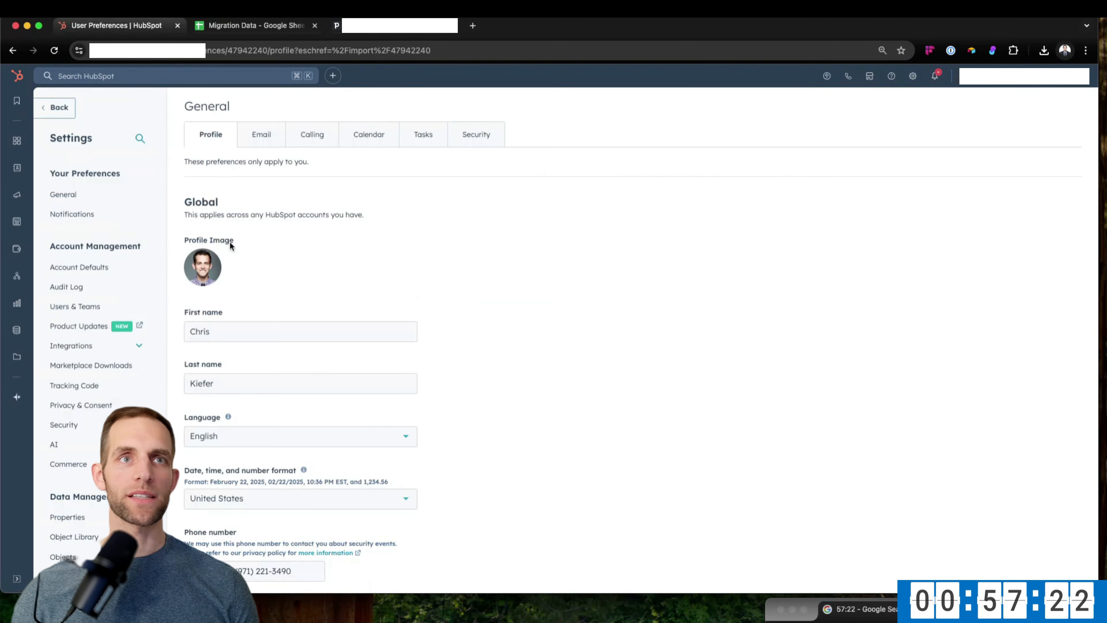
click(79, 518)
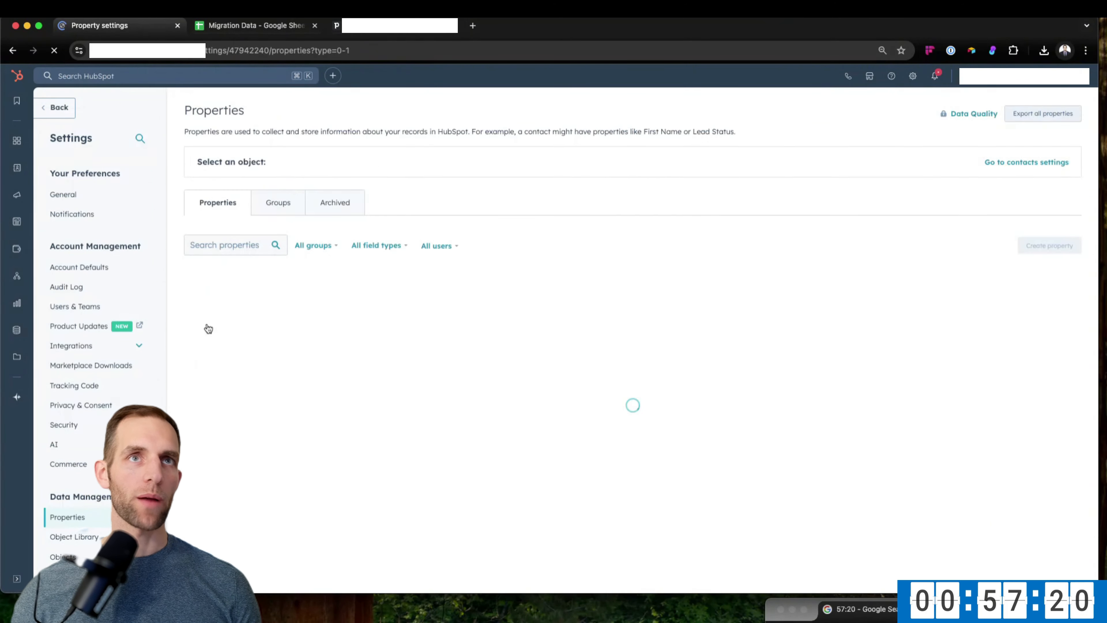
click(331, 171)
click(327, 267)
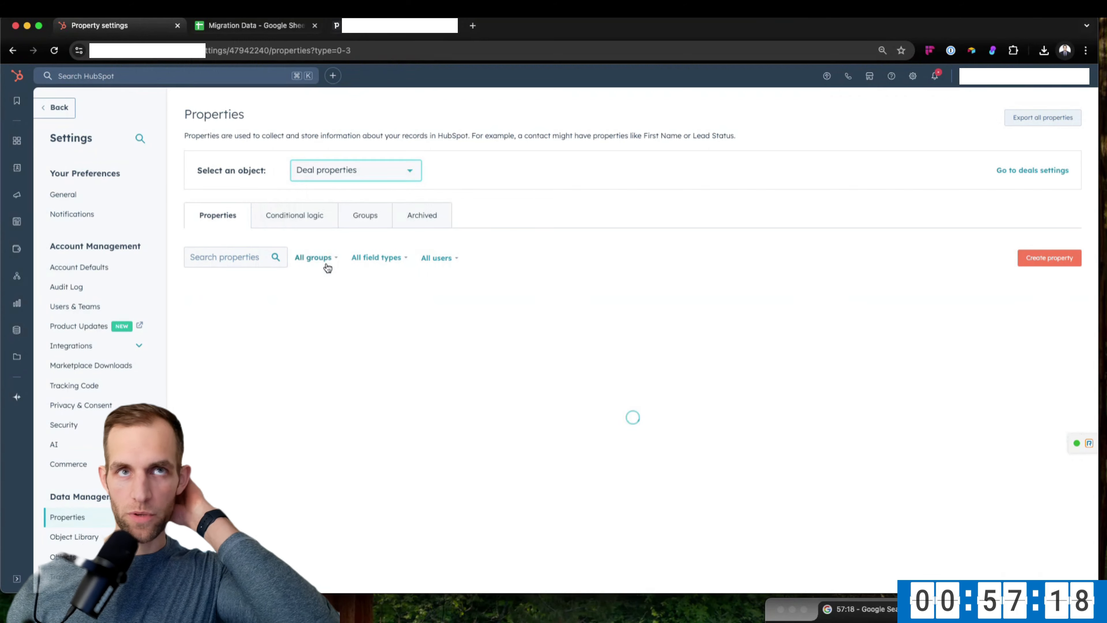
click(231, 256)
text(p)
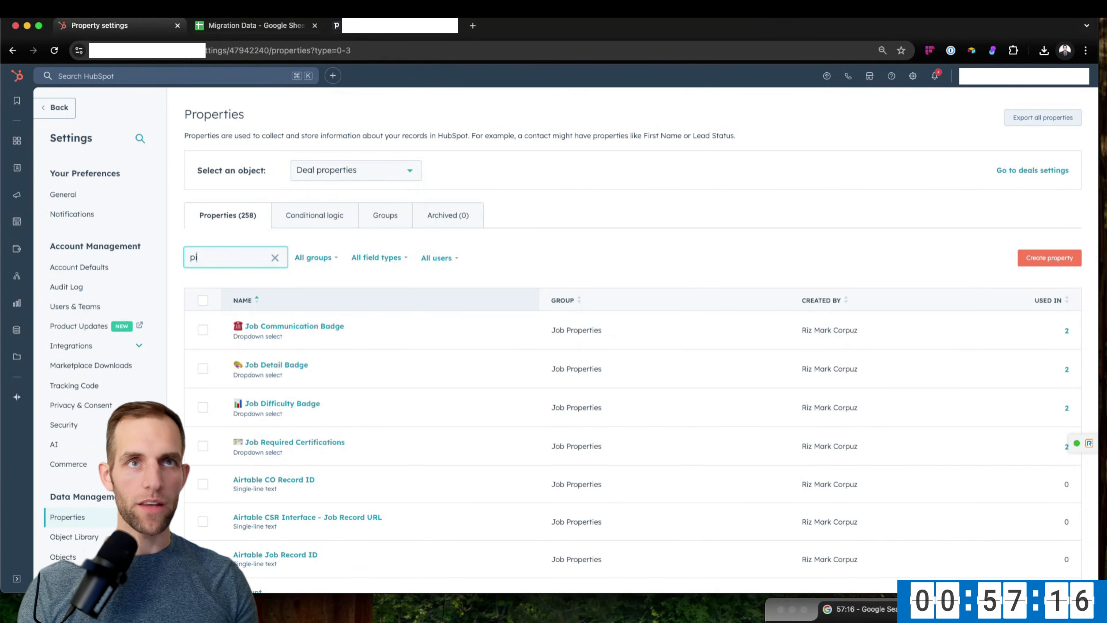
text(ipedrive)
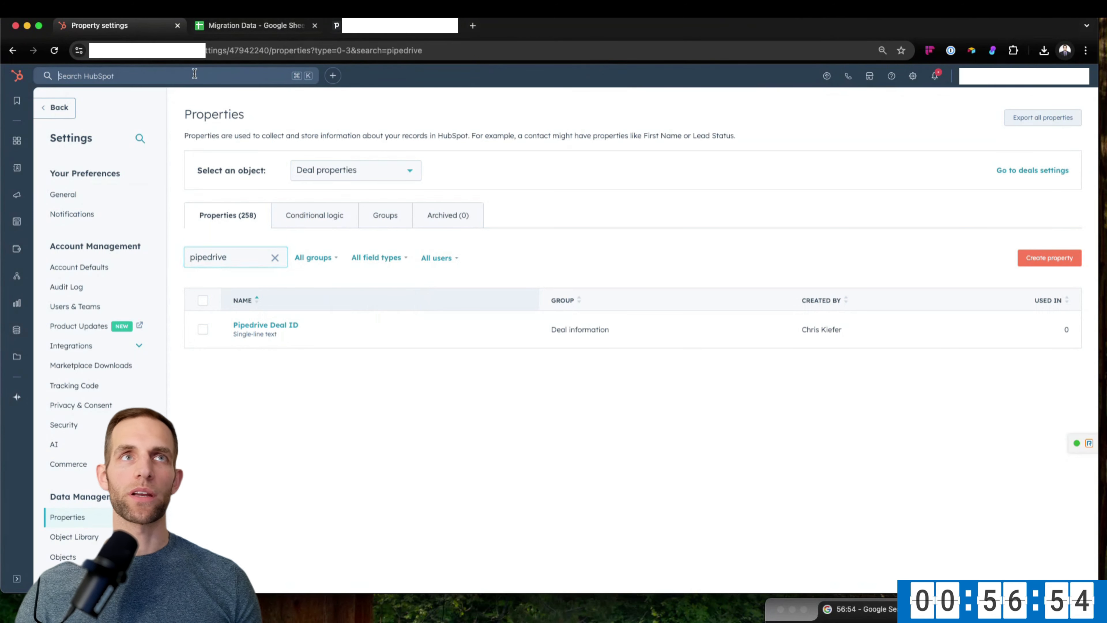
Search HubSpot for "import", open the Import & Export settings, and go to the data import page.
click(208, 76)
text(import)
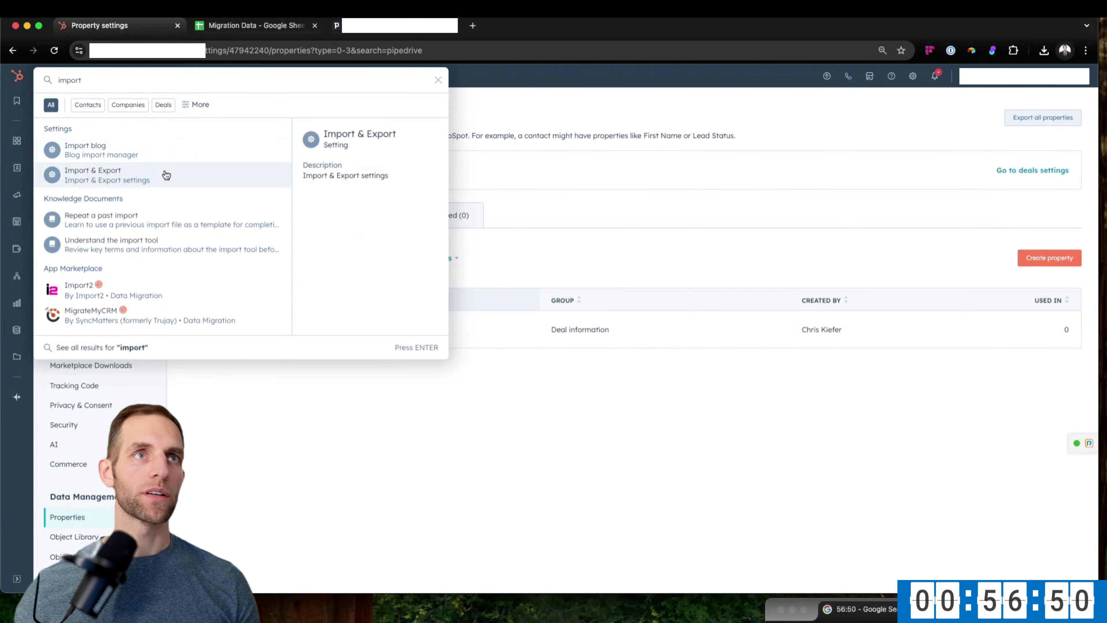
click(163, 173)
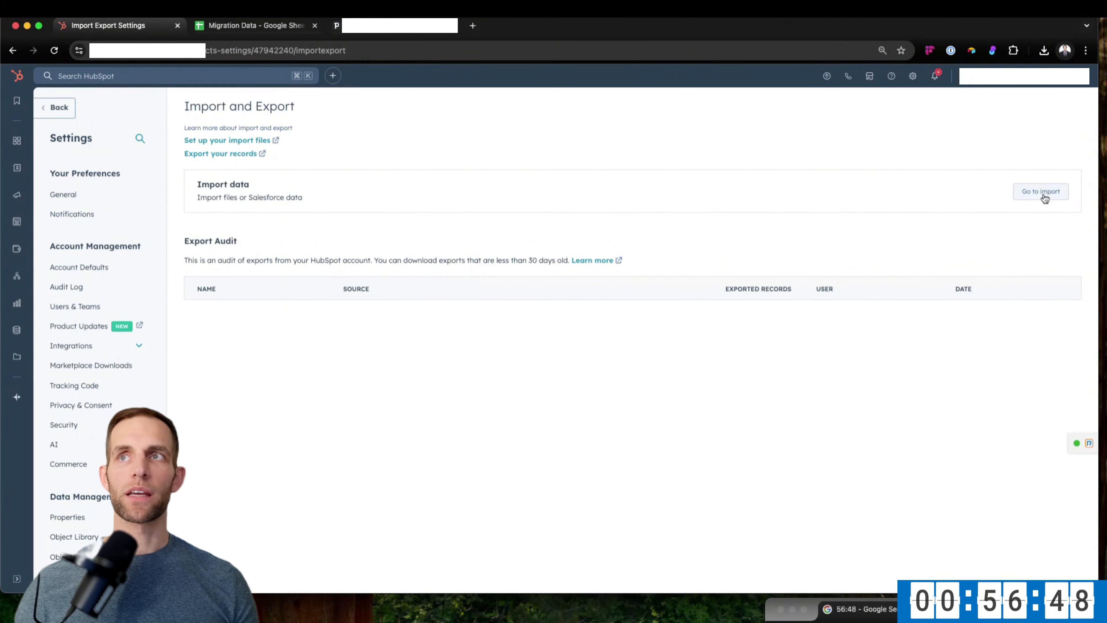
click(1041, 192)
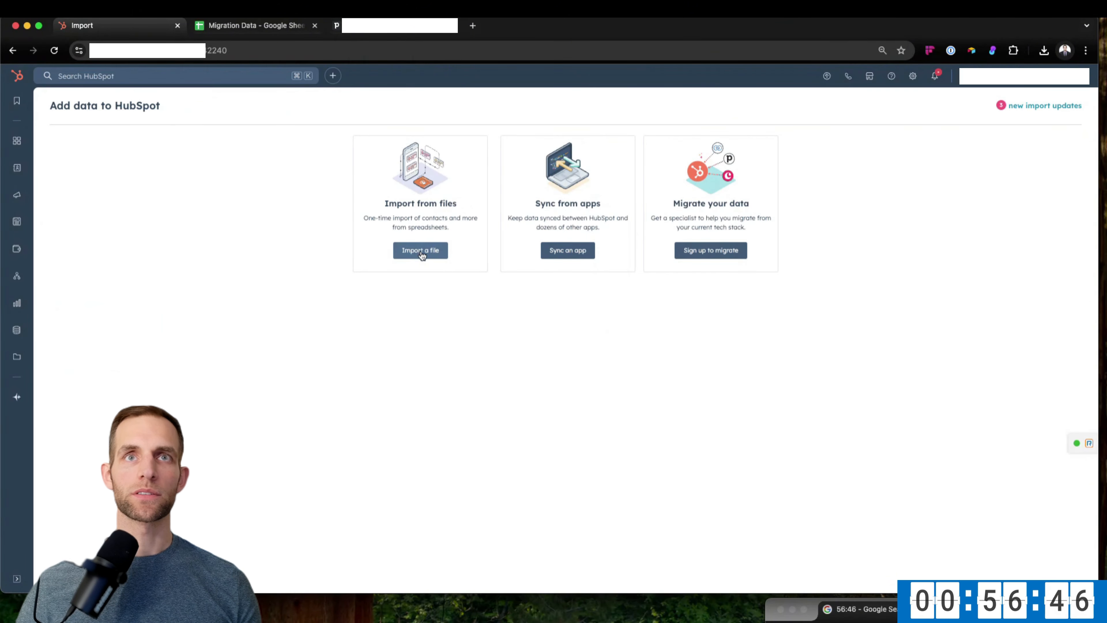
Start a new file import with Deals as its only data type and continue to the upload stage.
click(422, 255)
click(401, 277)
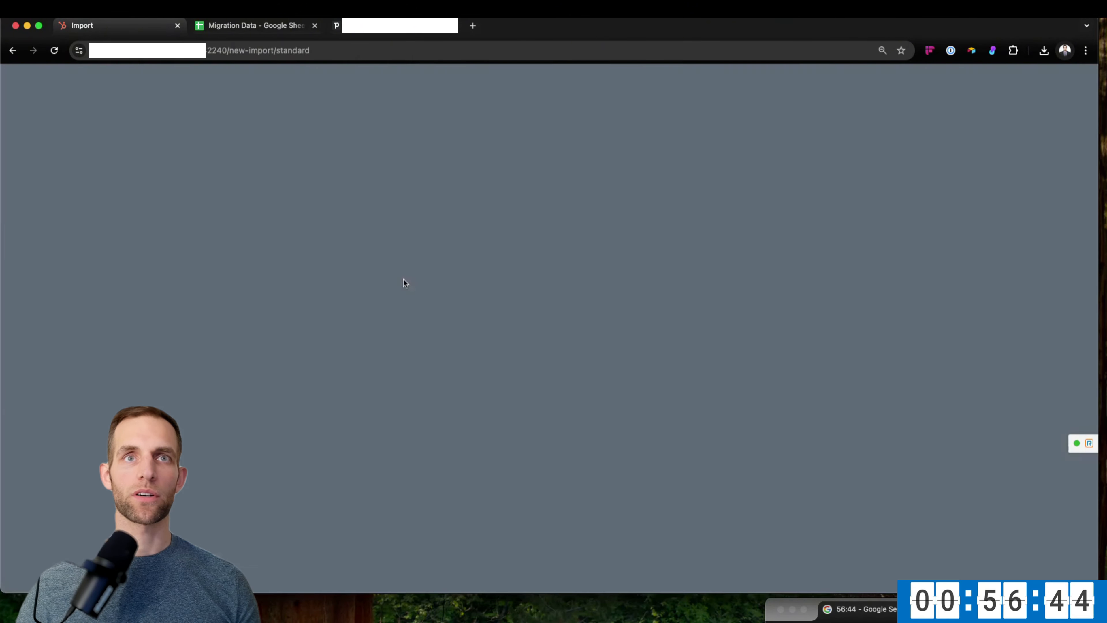
click(657, 231)
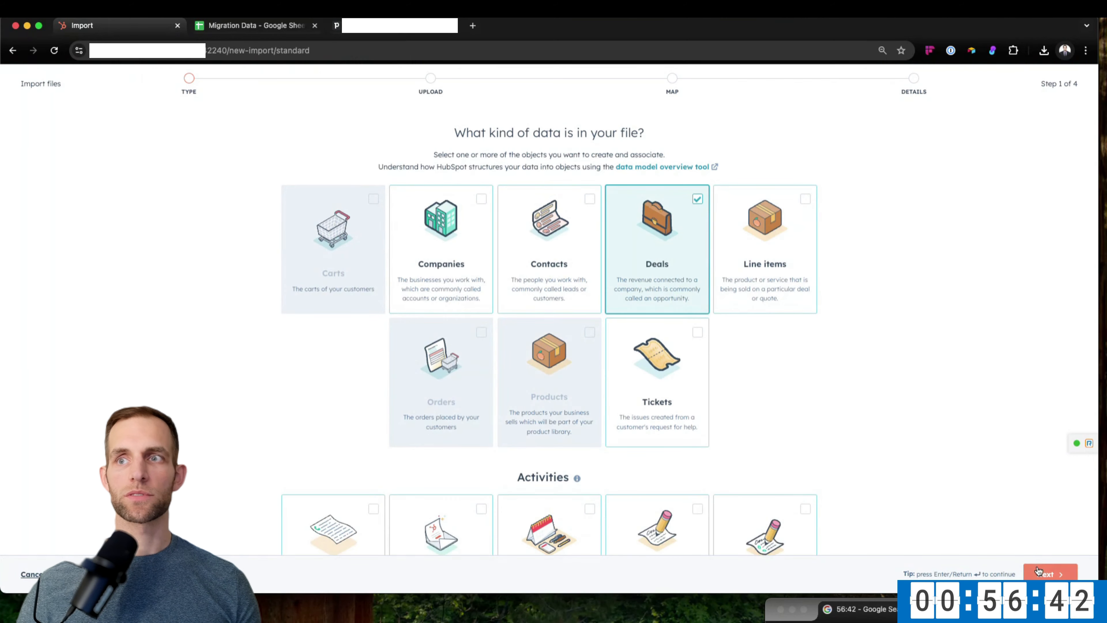
key(Return)
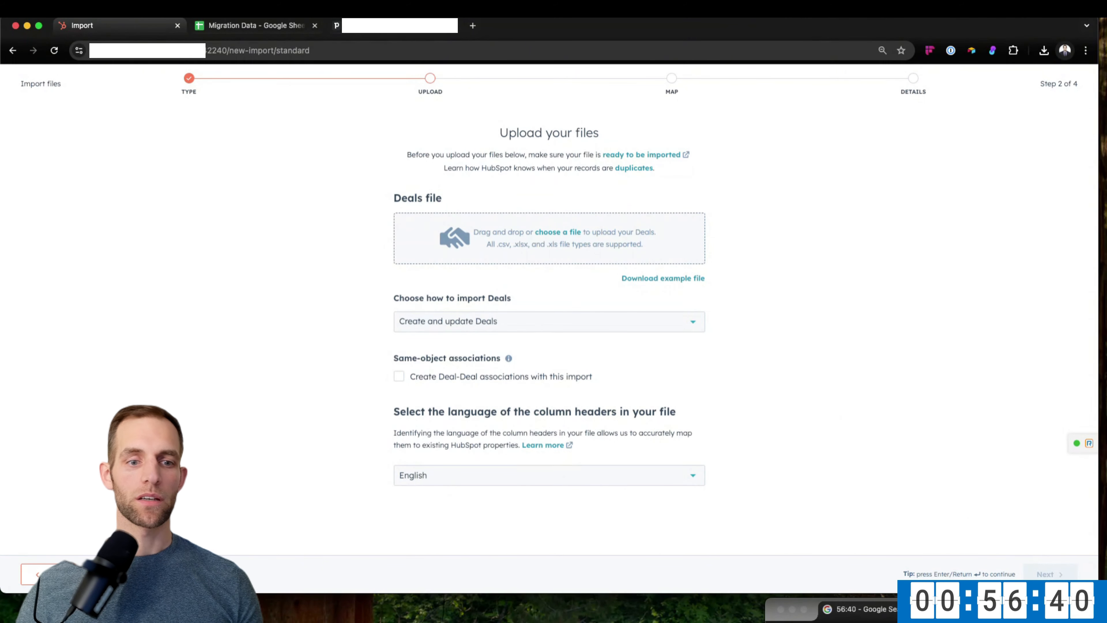
Upload the exported Pipedrive deals CSV, set the import to Create new Deals only, and continue to column mapping.
key(super+Tab)
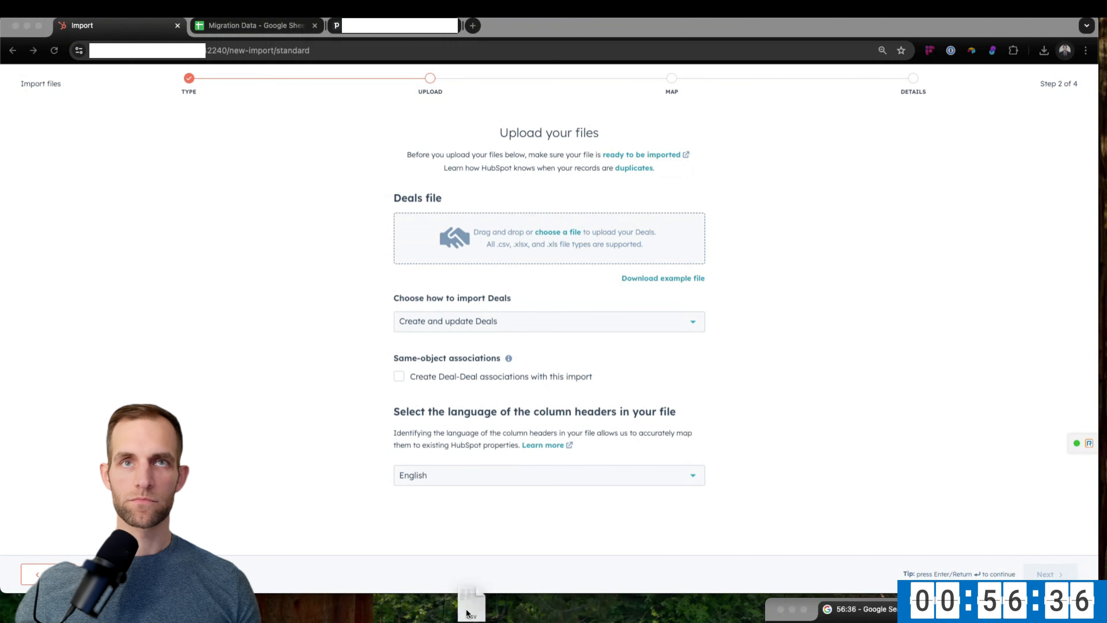
drag(465, 601, 444, 240)
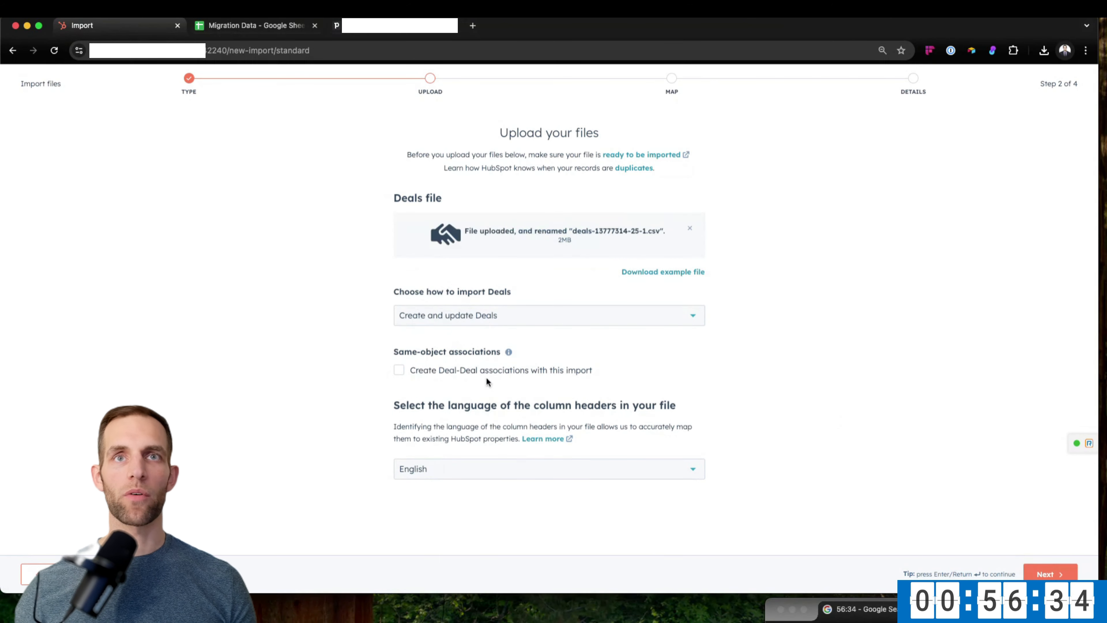
click(464, 322)
click(428, 367)
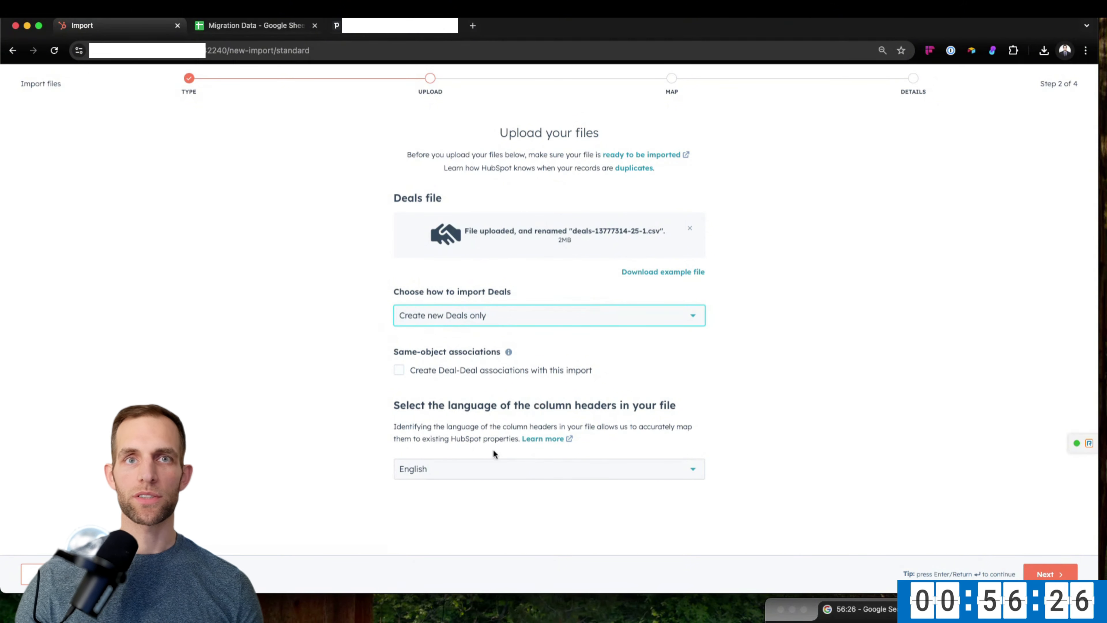
click(1049, 572)
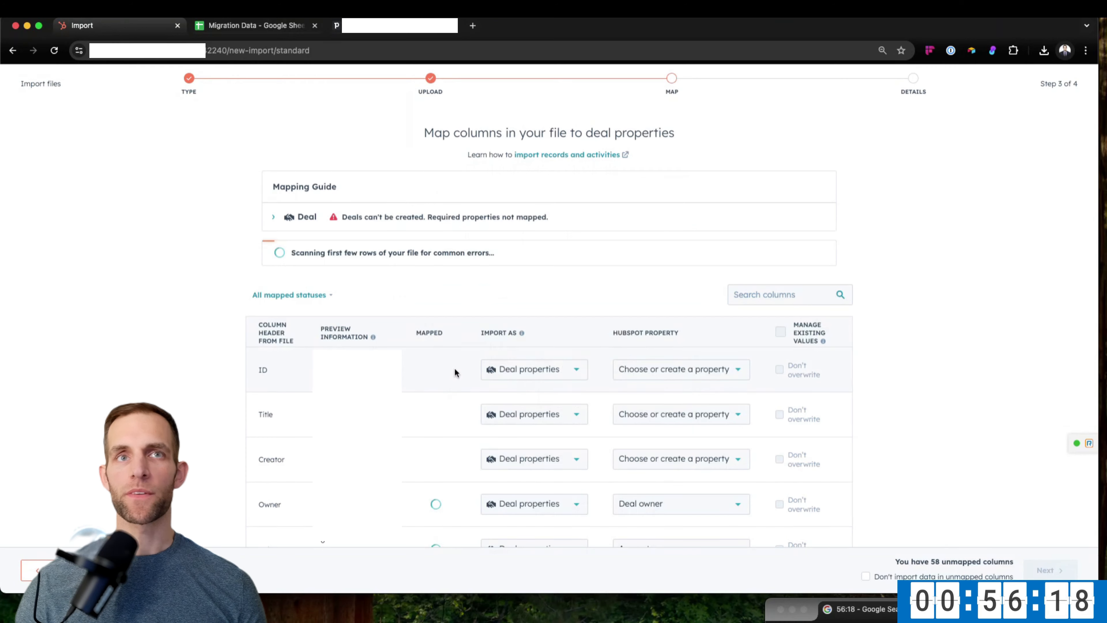
Map the file's ID column to the Pipedrive Deal ID property.
scroll(540, 379, down, 2)
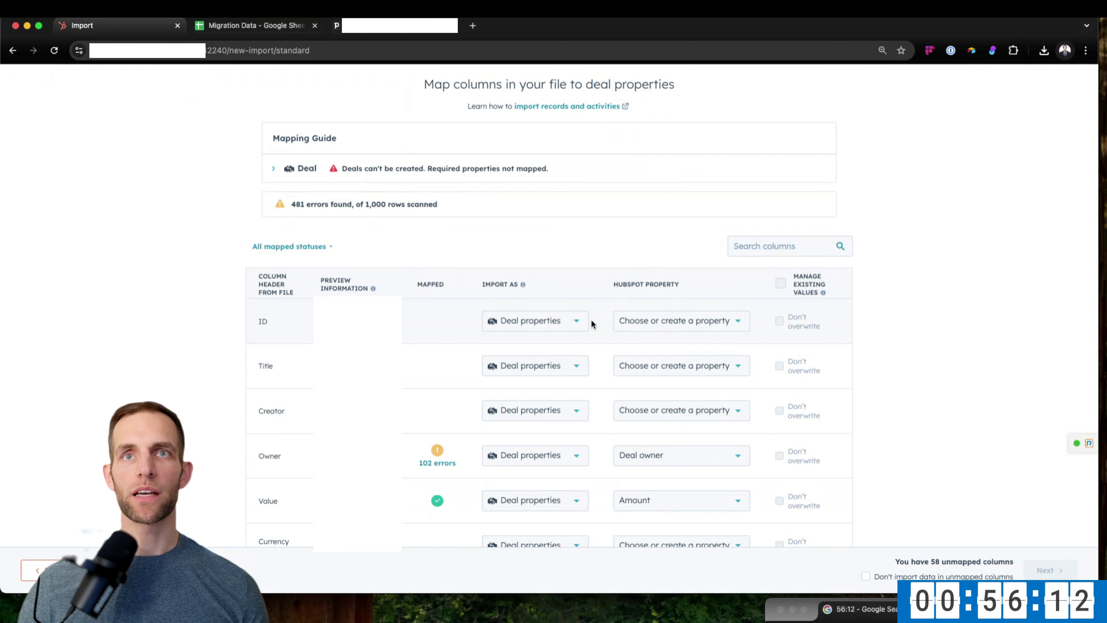
click(670, 322)
text(pipedri)
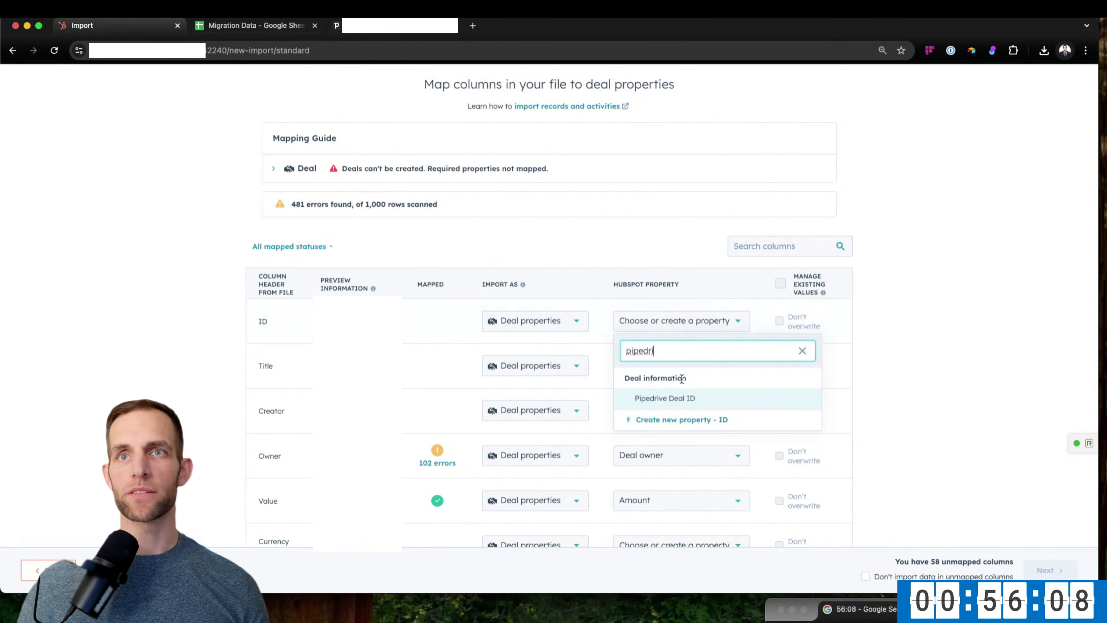
click(676, 403)
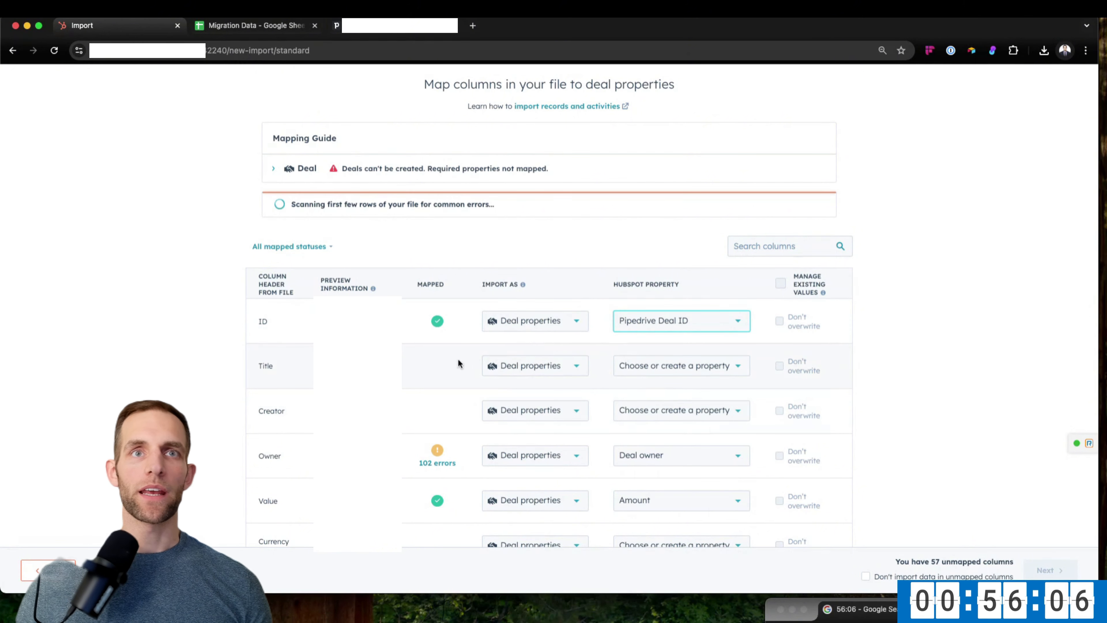
Map the file's Title column to the Deal Name property.
click(640, 370)
text(deal)
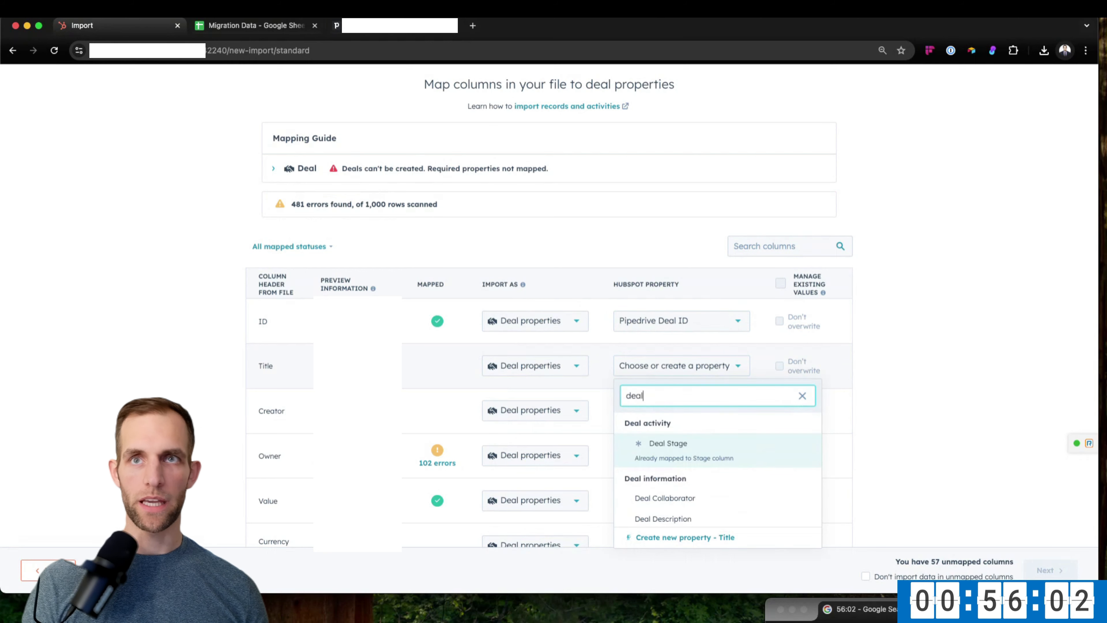
text( nam)
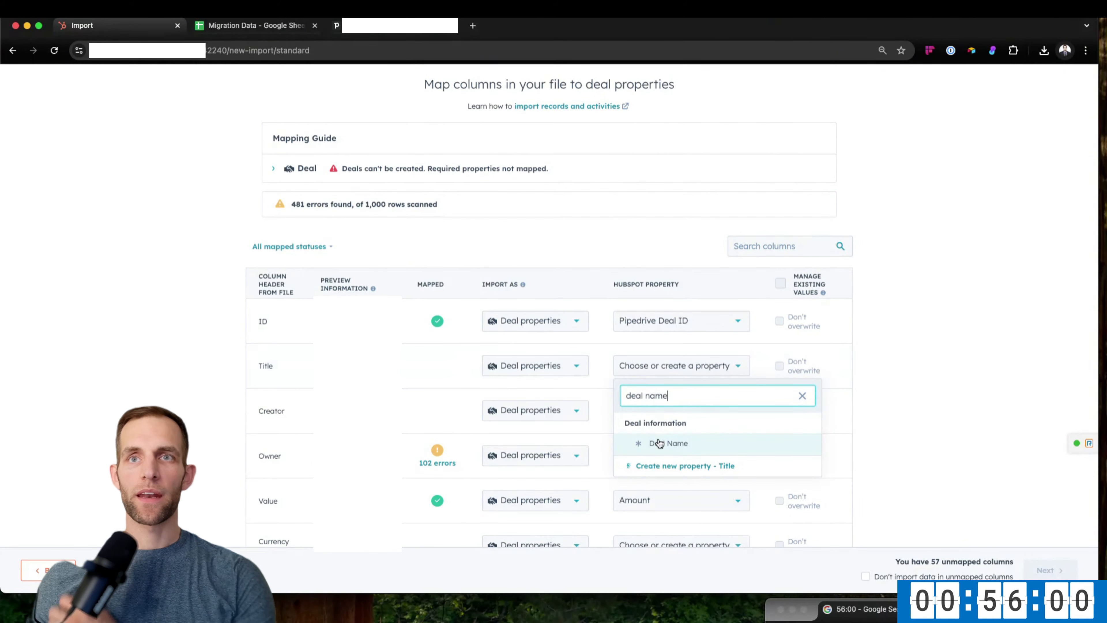
text(e)
click(659, 444)
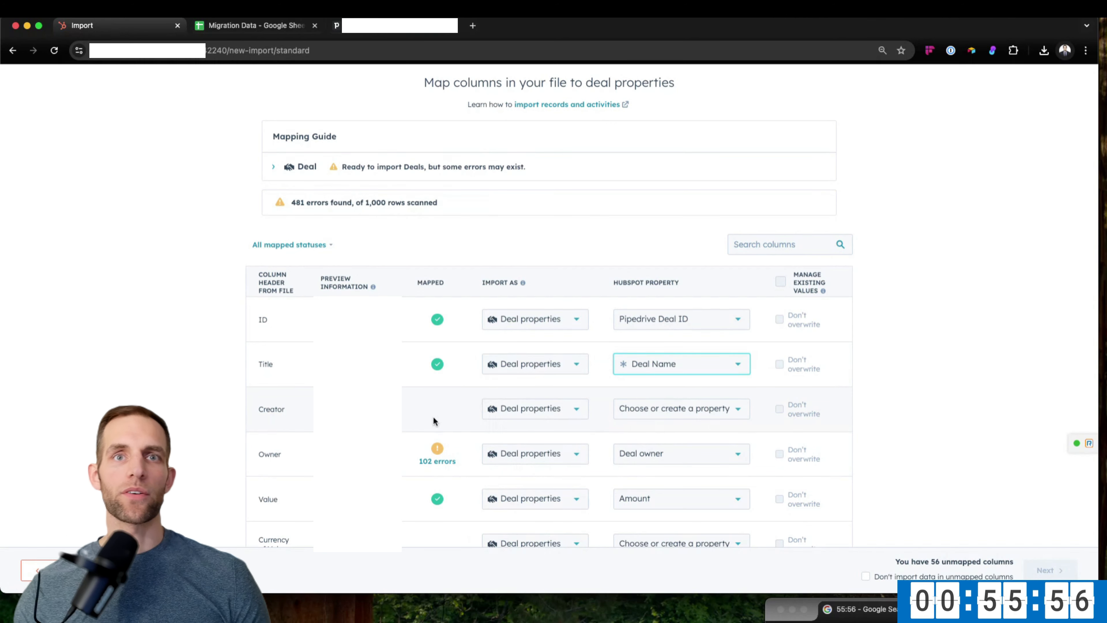
Check the mapping guide's required Deal properties and set the Creator and Owner columns to Don't import column.
scroll(538, 451, down, 1)
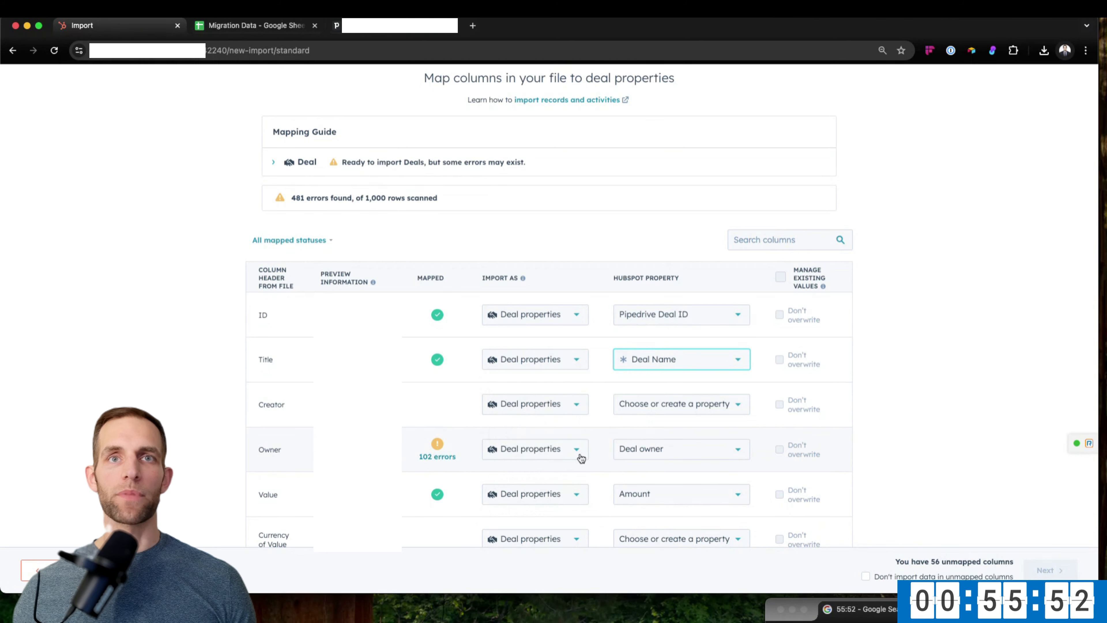
scroll(403, 453, down, 1)
click(285, 162)
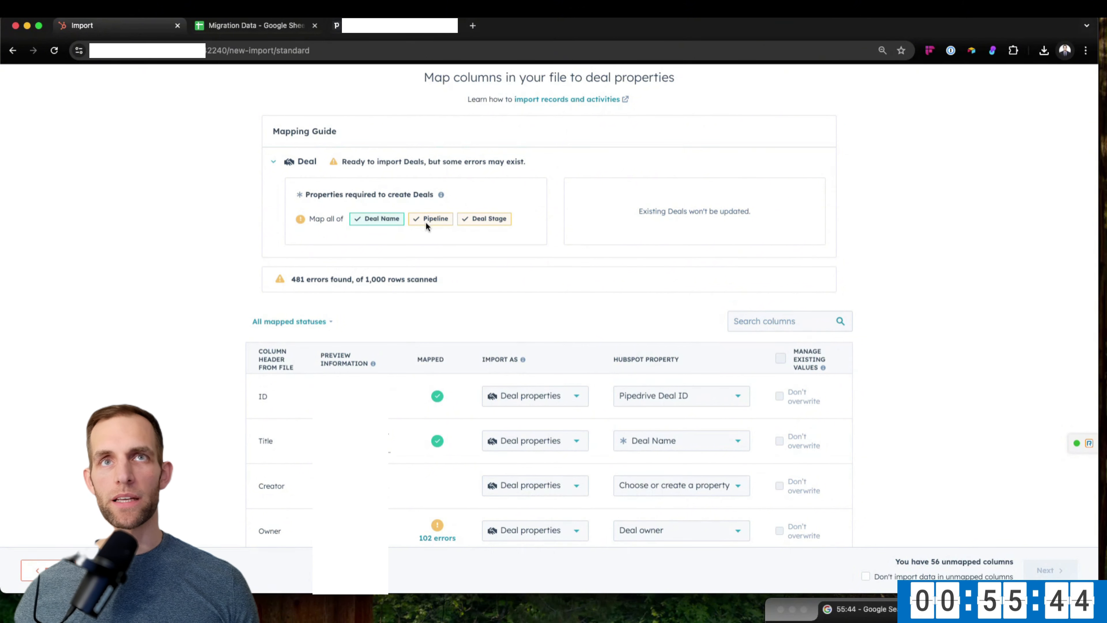
scroll(557, 335, down, 7)
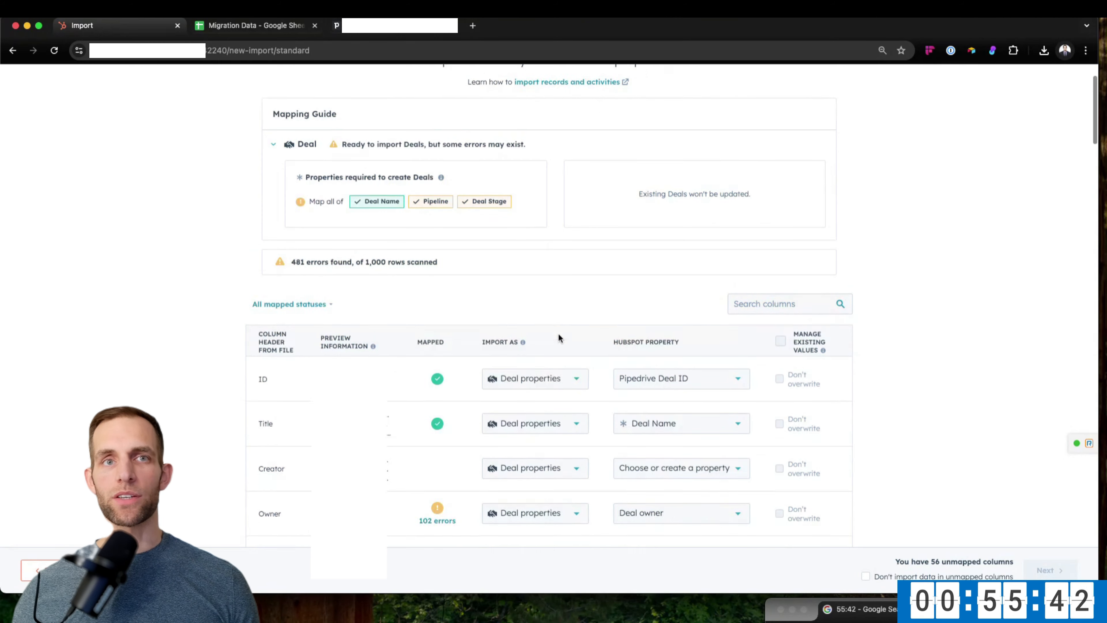
scroll(554, 334, up, 2)
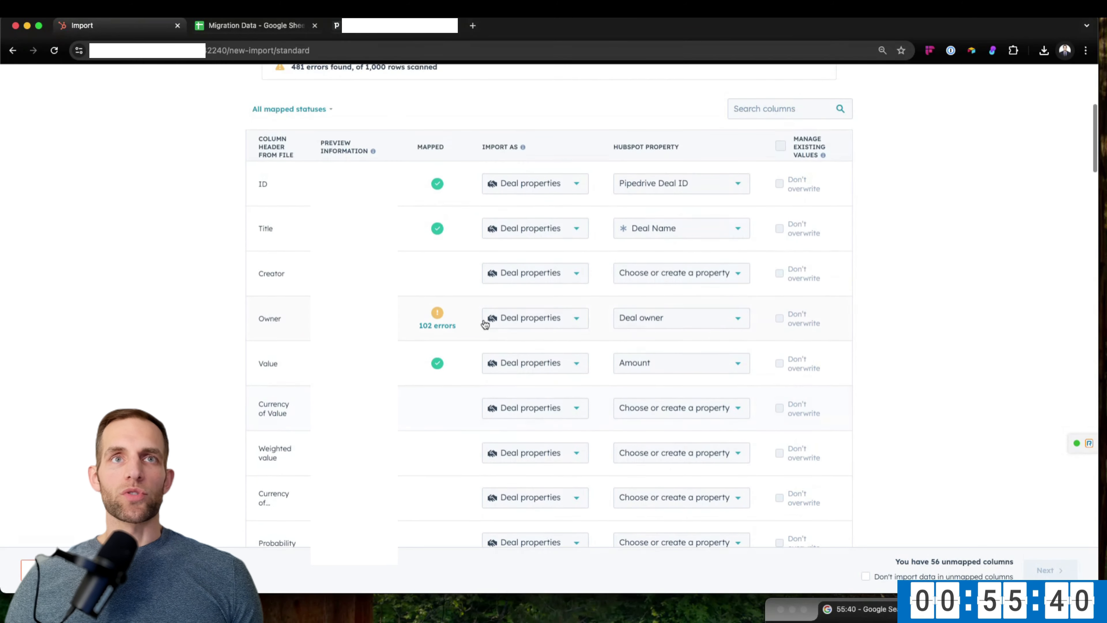
click(522, 273)
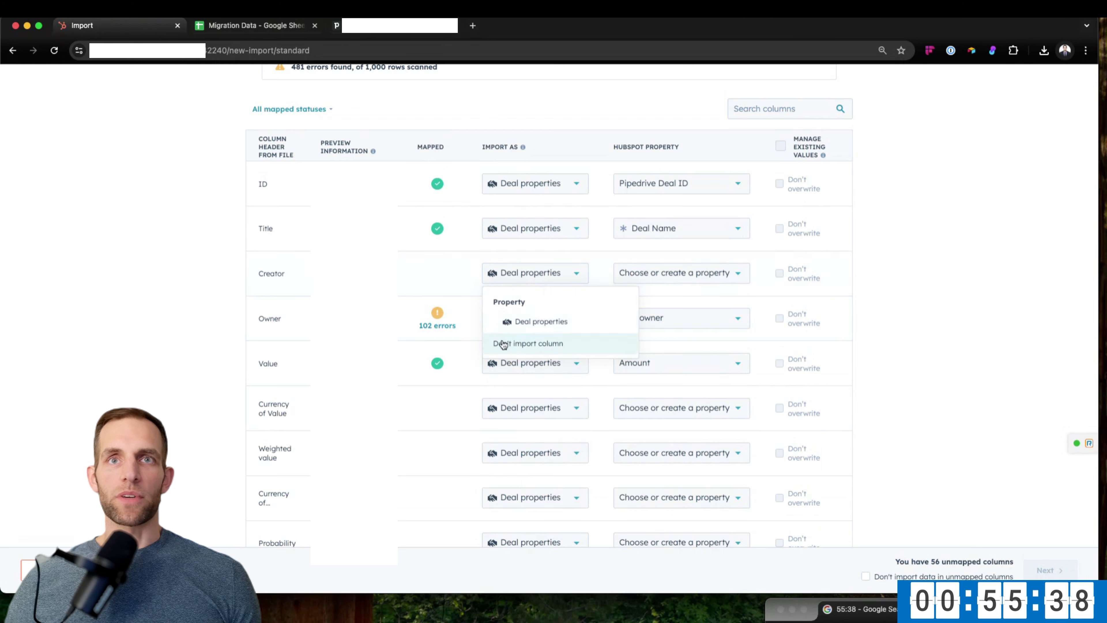
click(512, 344)
click(513, 318)
click(518, 389)
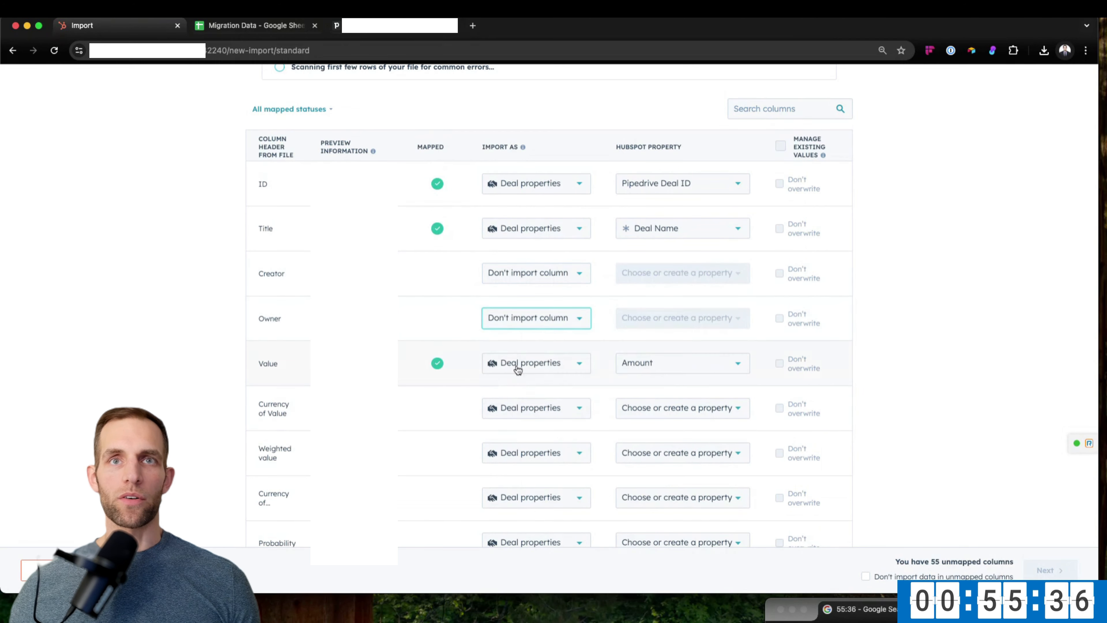
click(518, 365)
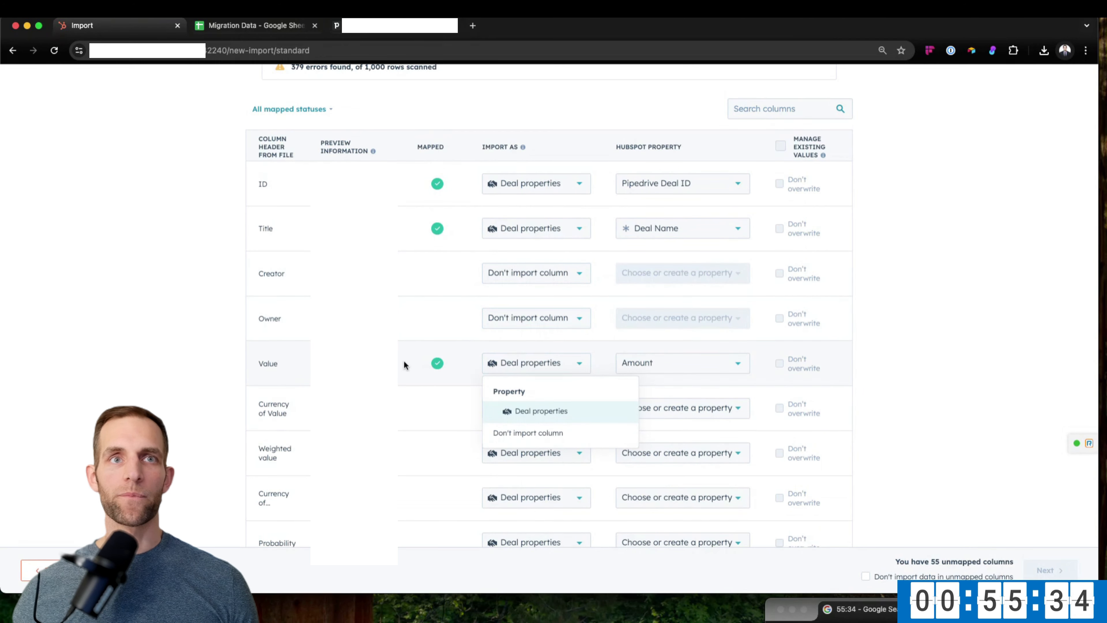
click(460, 364)
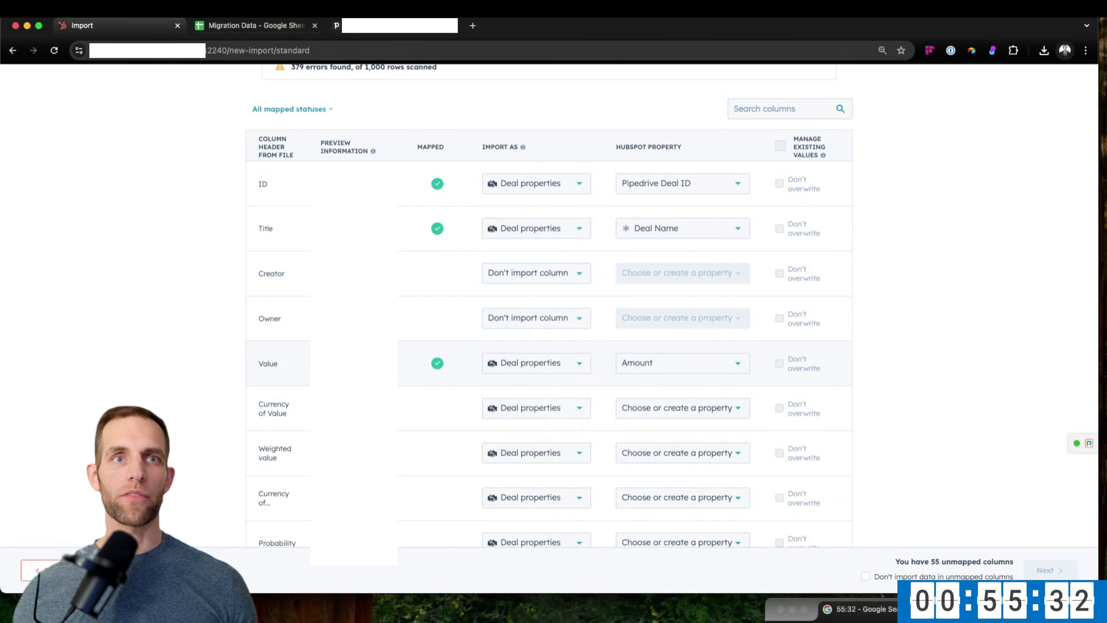
Search the deal properties for "curr" as a possible match for the Currency of Value column.
scroll(460, 370, down, 2)
click(517, 338)
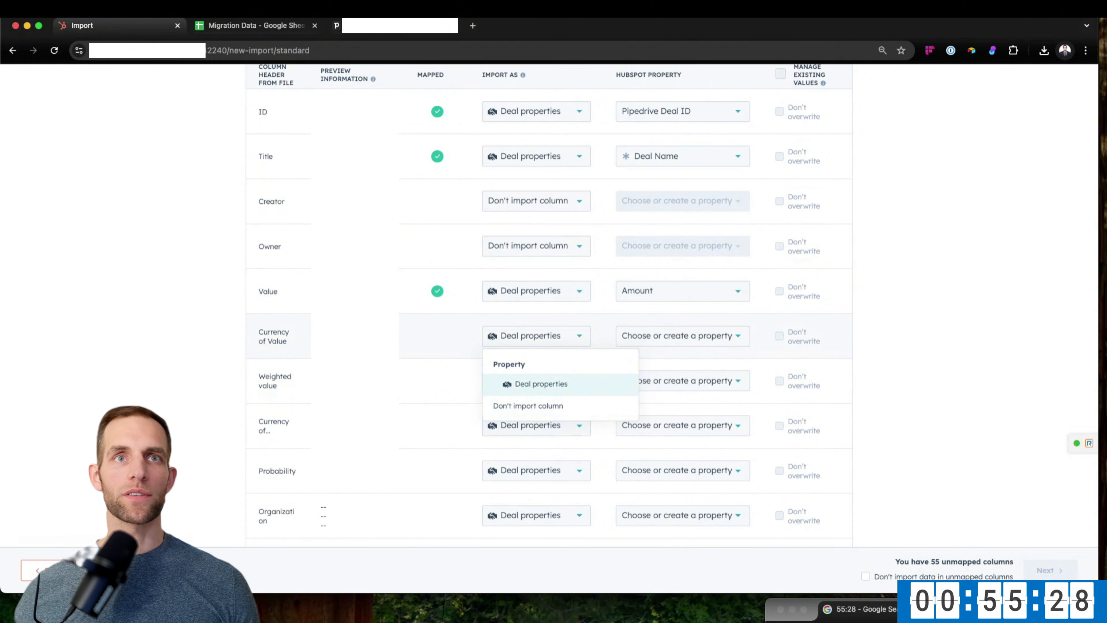
click(541, 384)
click(672, 336)
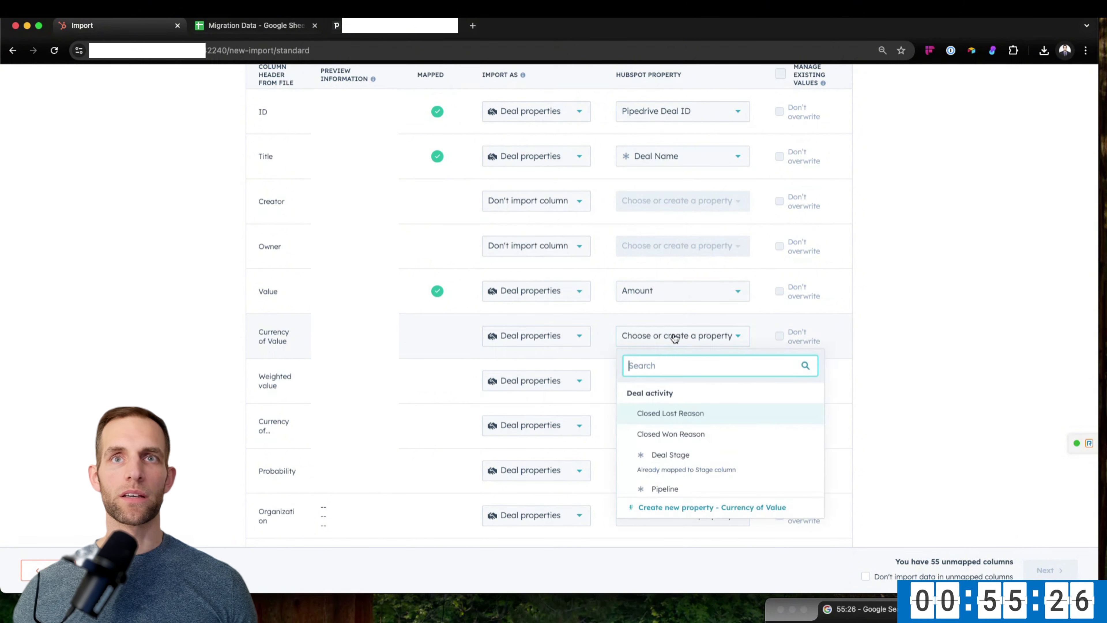
text(curr)
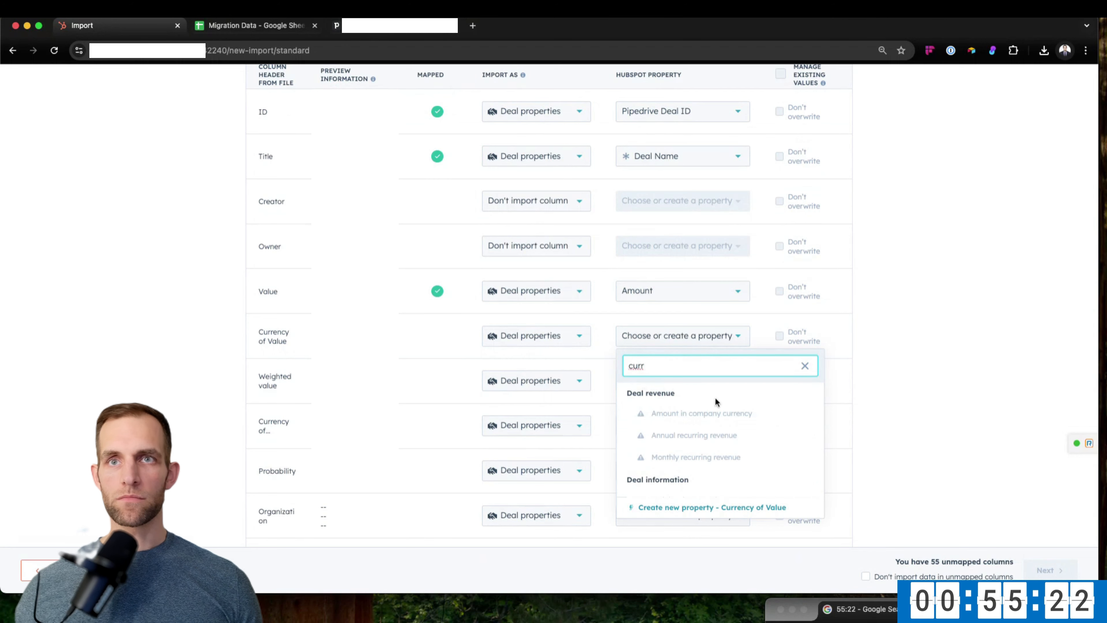
scroll(716, 404, down, 1)
click(413, 345)
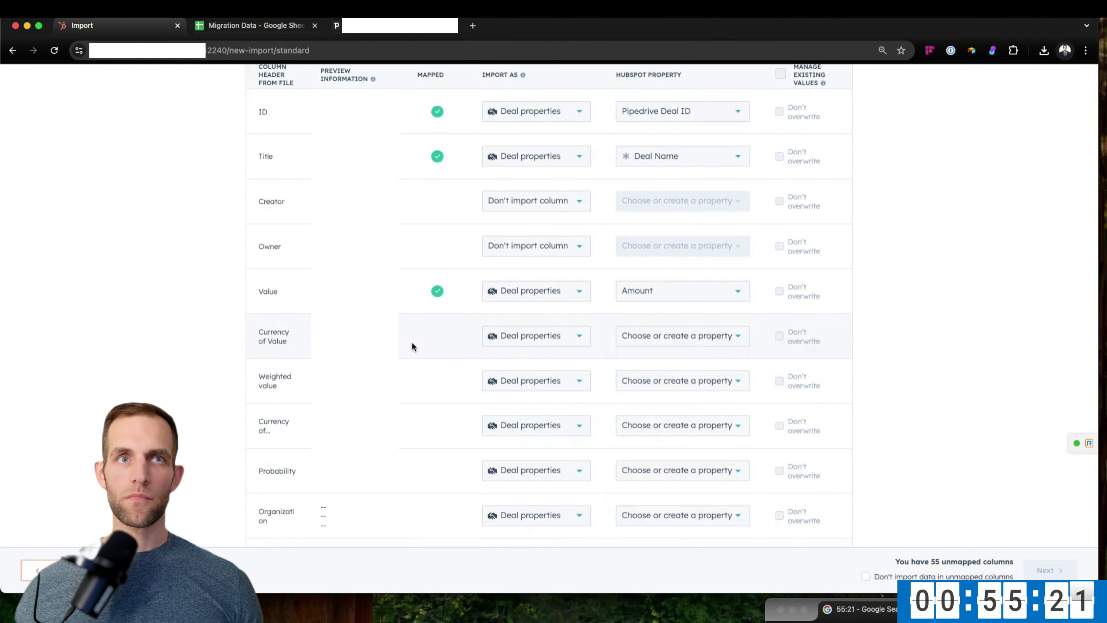
Exclude the Currency of Value column, the Weighted value column and the currency column following it from the import.
click(547, 348)
click(516, 402)
click(515, 385)
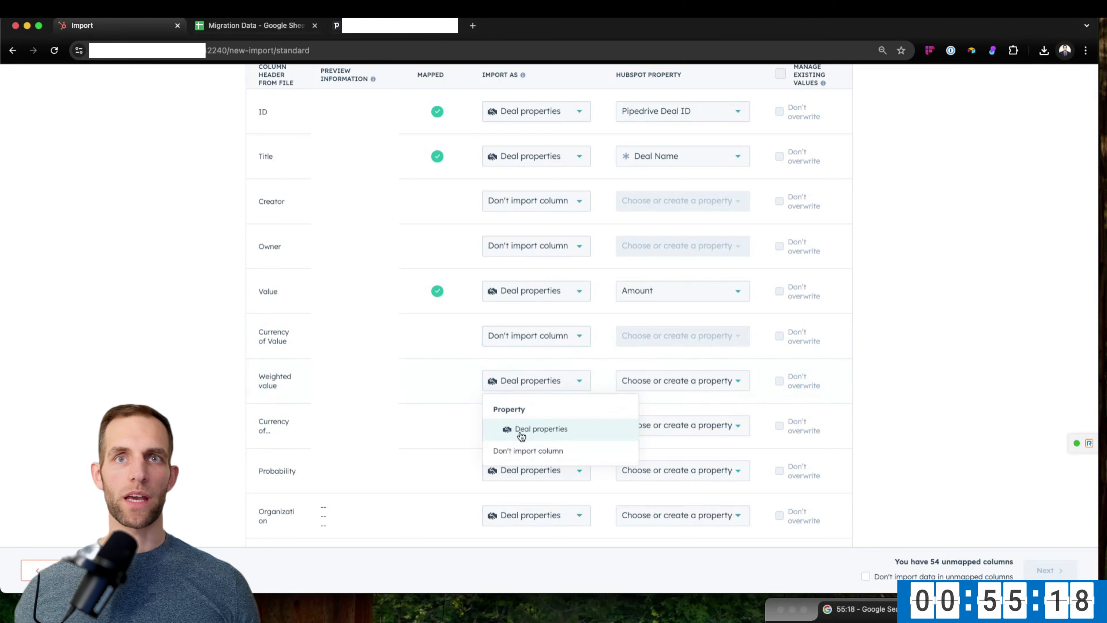
click(513, 452)
click(537, 428)
click(523, 495)
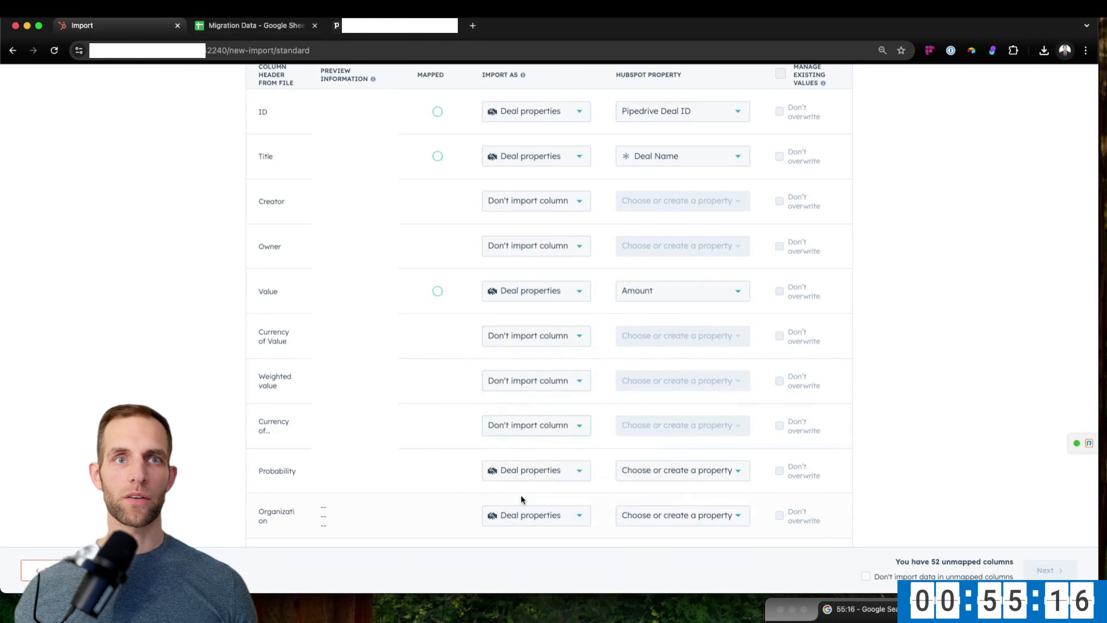
Set the Probability, Organization and Organization ID columns to Don't import column.
scroll(521, 492, down, 5)
click(509, 265)
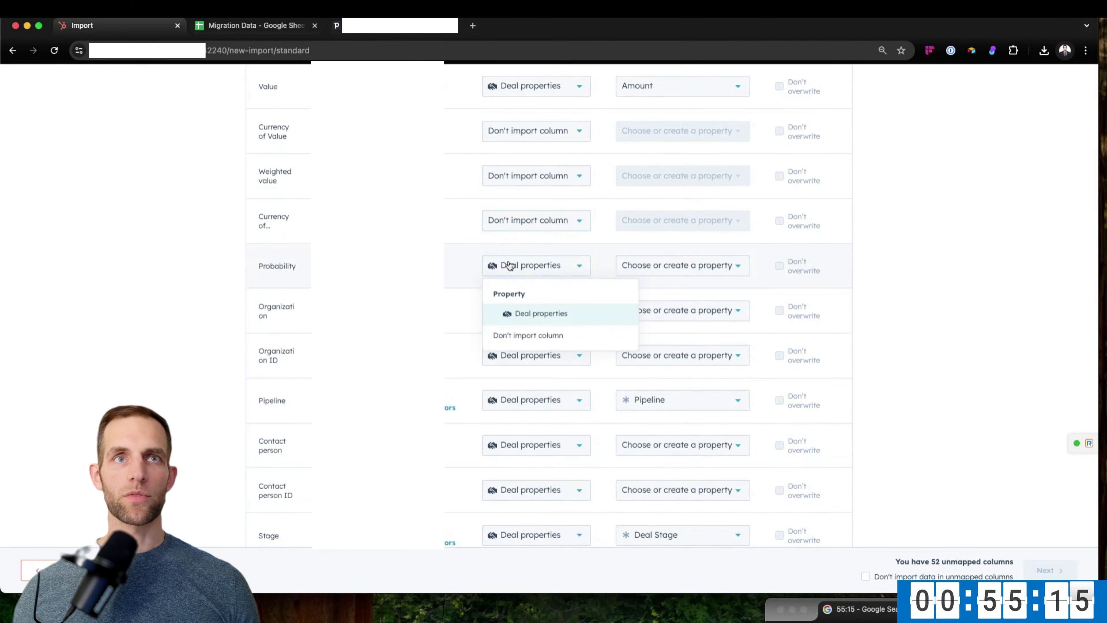
click(515, 343)
click(518, 313)
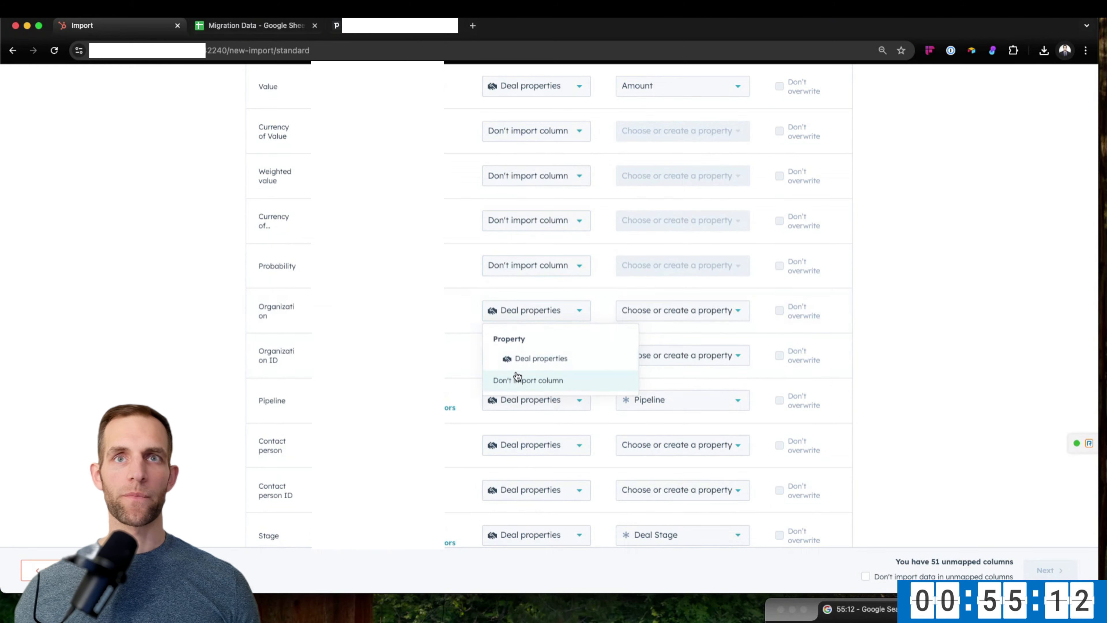
click(520, 378)
click(541, 362)
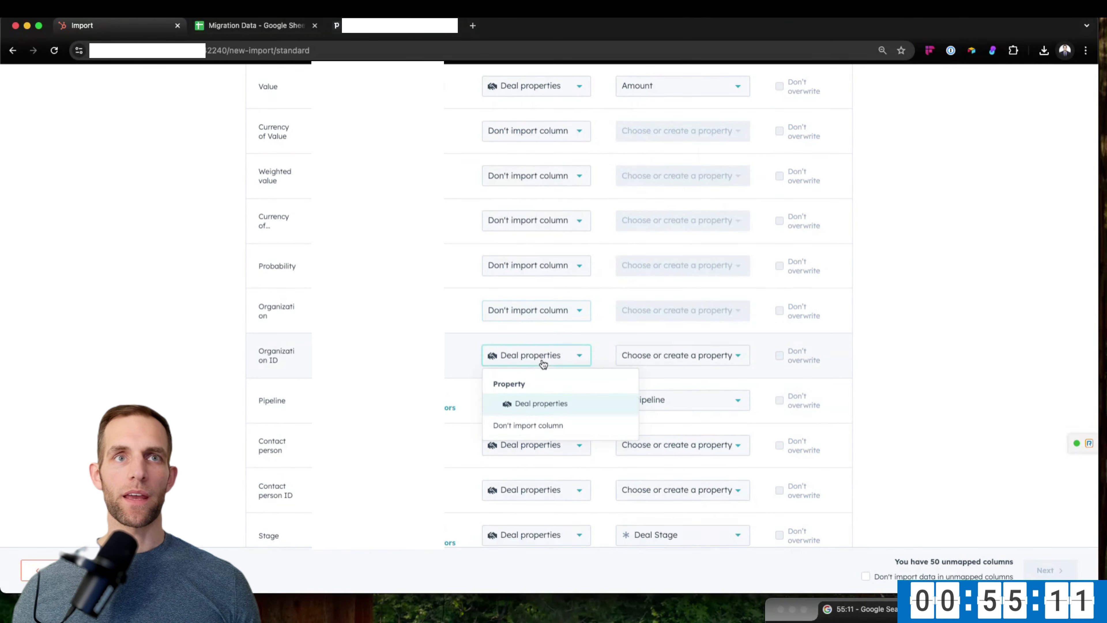
click(516, 426)
Fix the Pipeline column's import errors by replacing its unmatched file value with Marketing Pipeline.
scroll(515, 358, down, 2)
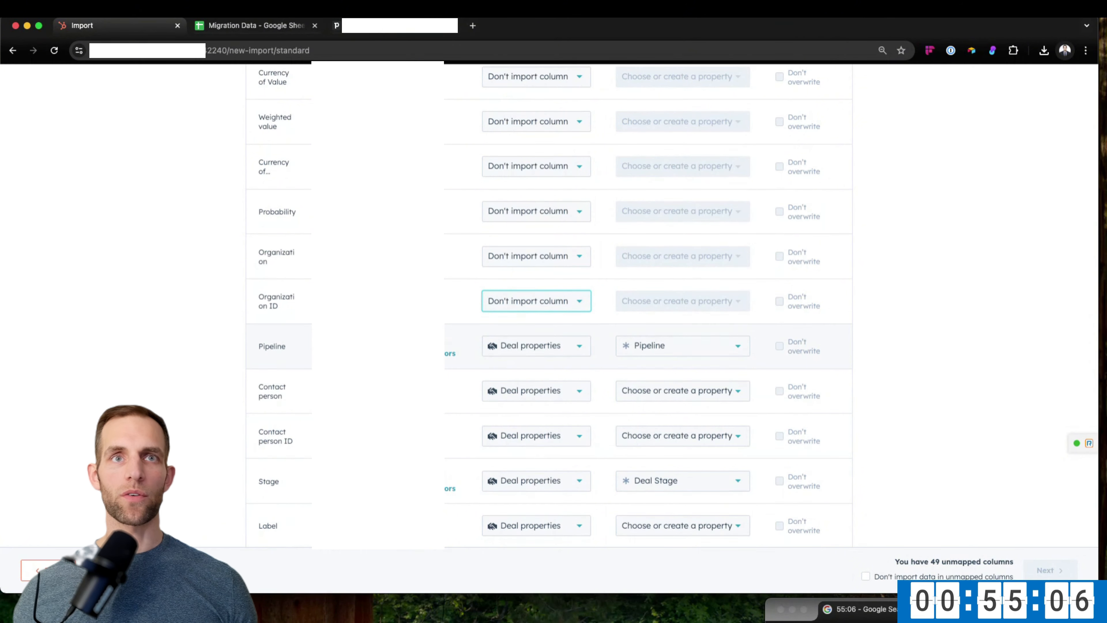
click(451, 355)
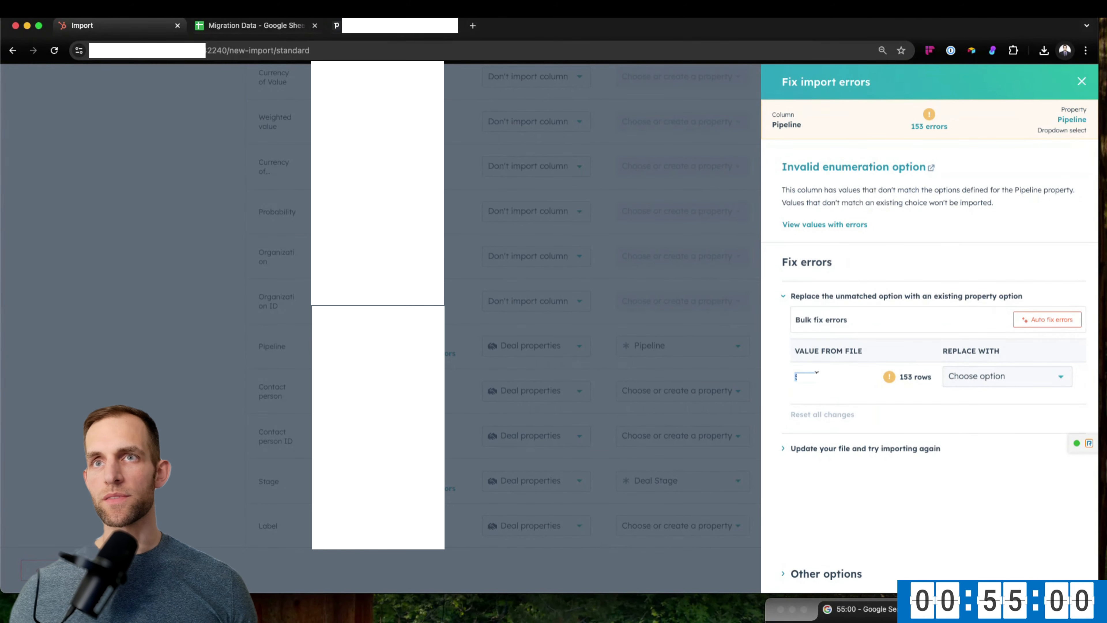
click(972, 381)
click(971, 455)
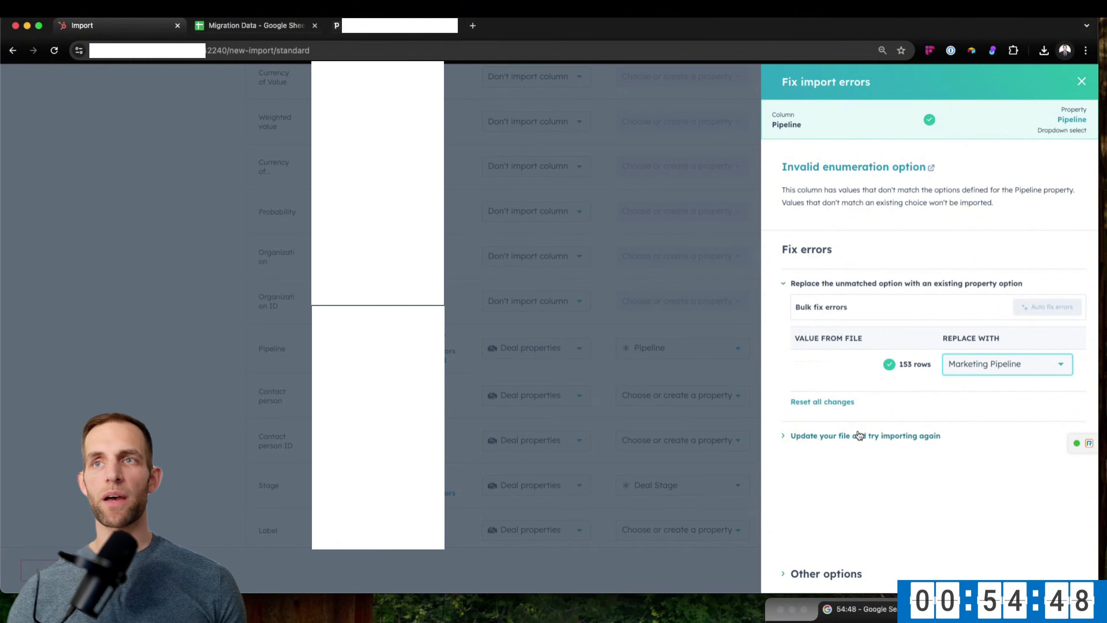
click(1082, 82)
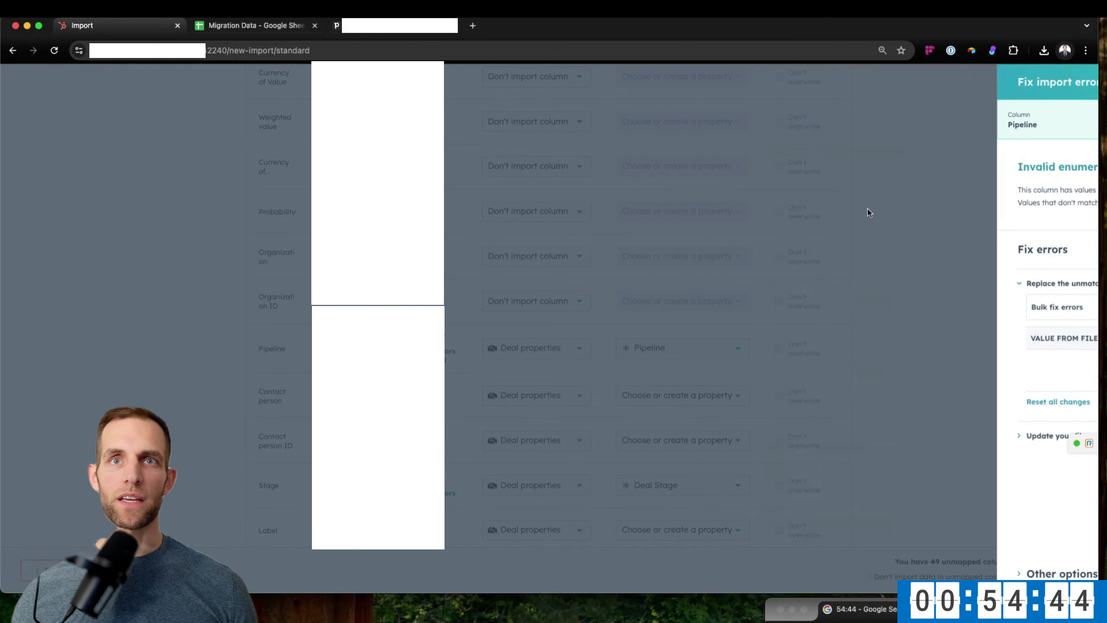
Exclude the Contact person and Contact person ID columns from the import.
click(543, 404)
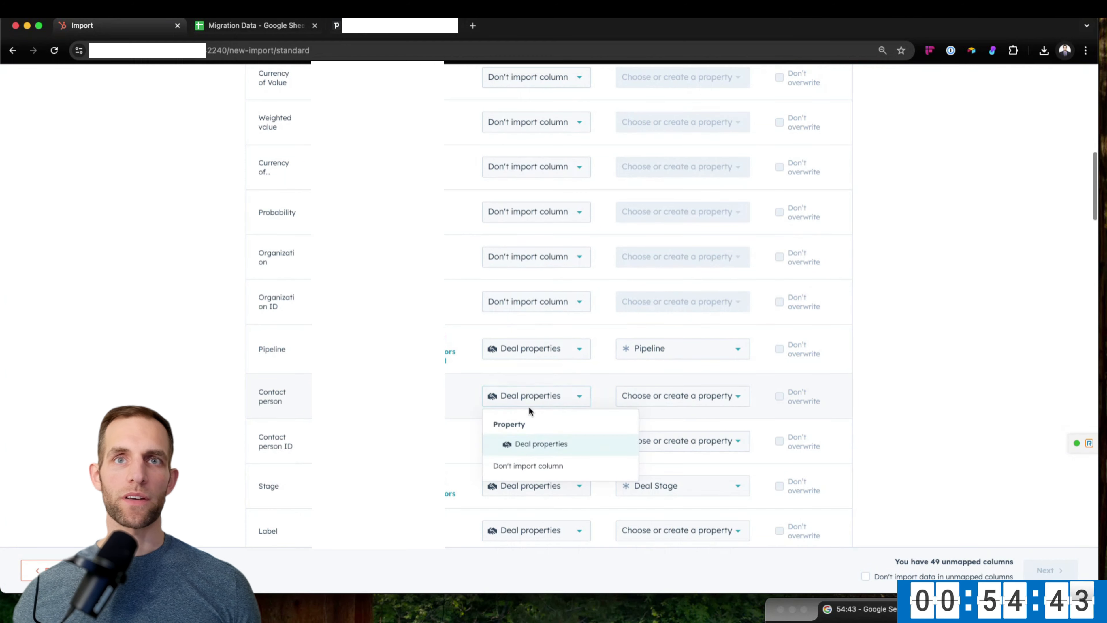
click(512, 466)
click(521, 441)
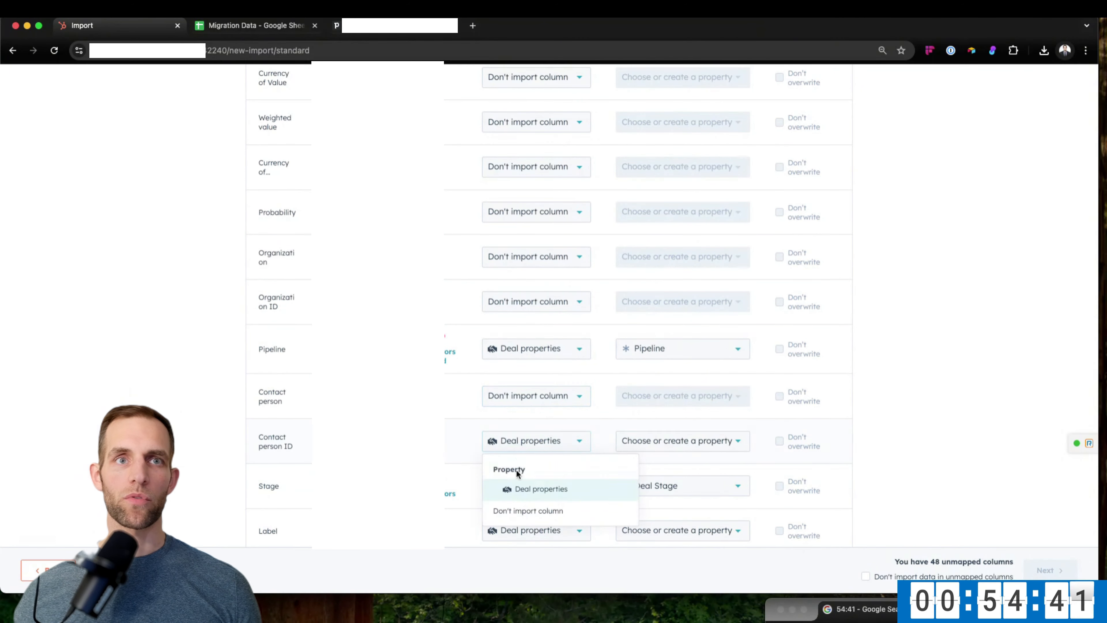
click(507, 511)
In the Stage column's import errors, replace Estimate Scheduled and B Leads (Follow Ups) with Lead - Not Contacted (Marketing Pipeline).
scroll(525, 448, down, 3)
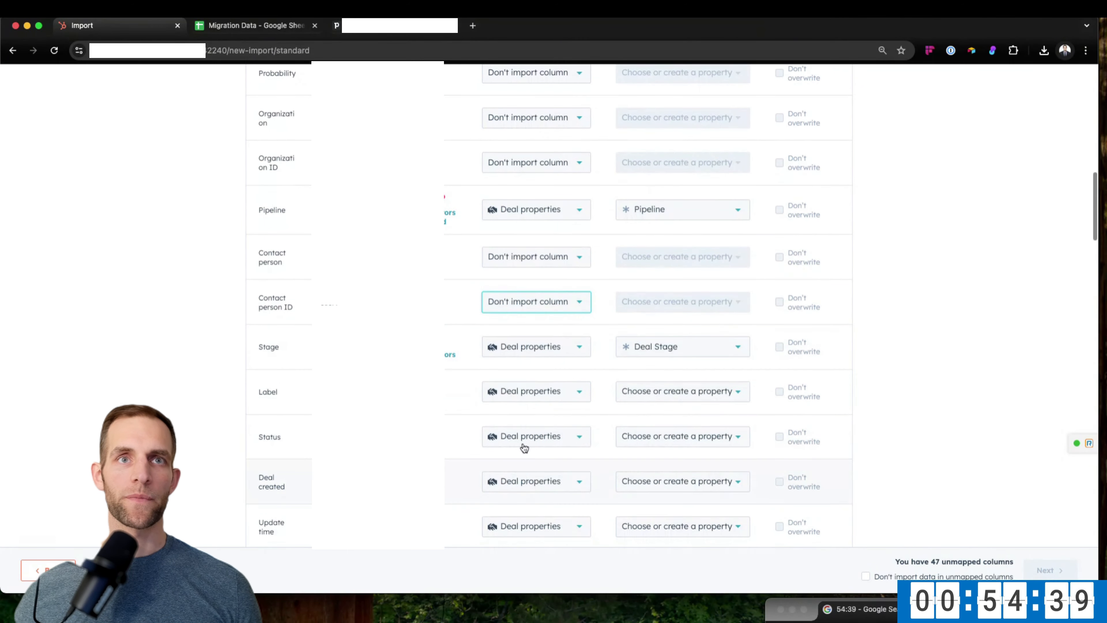
click(522, 349)
click(450, 354)
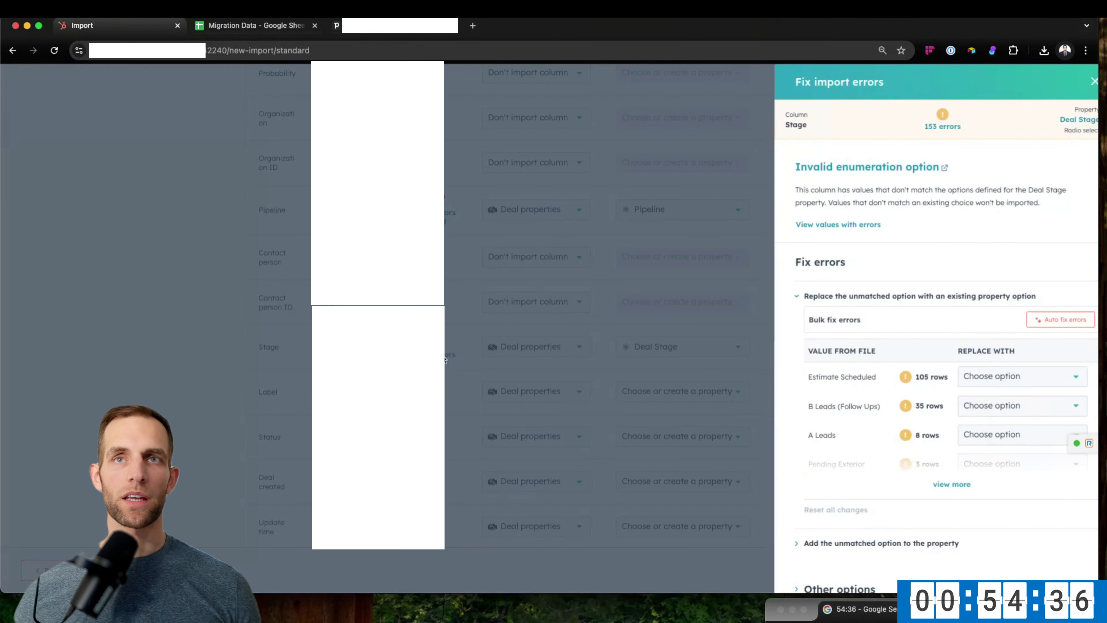
scroll(921, 403, down, 1)
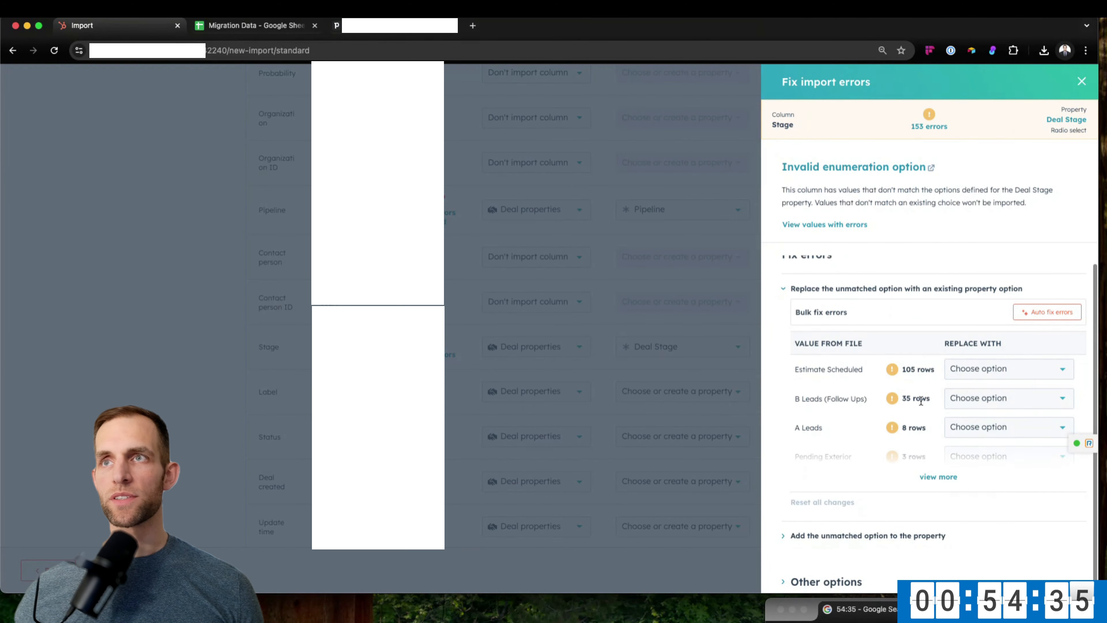
click(937, 477)
click(984, 368)
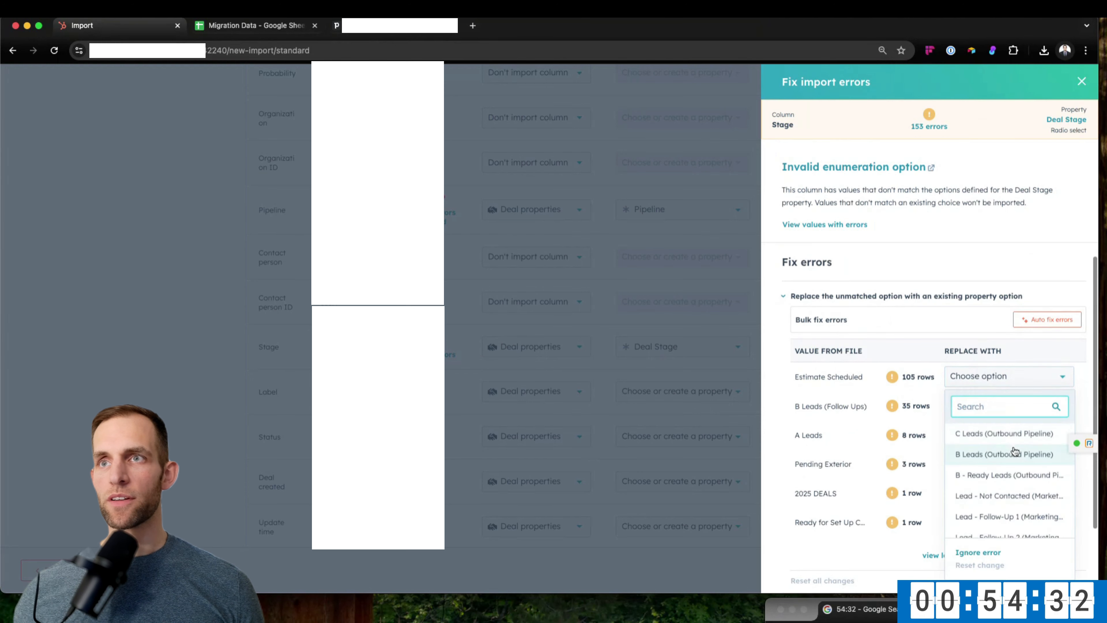
scroll(1003, 463, down, 2)
click(985, 449)
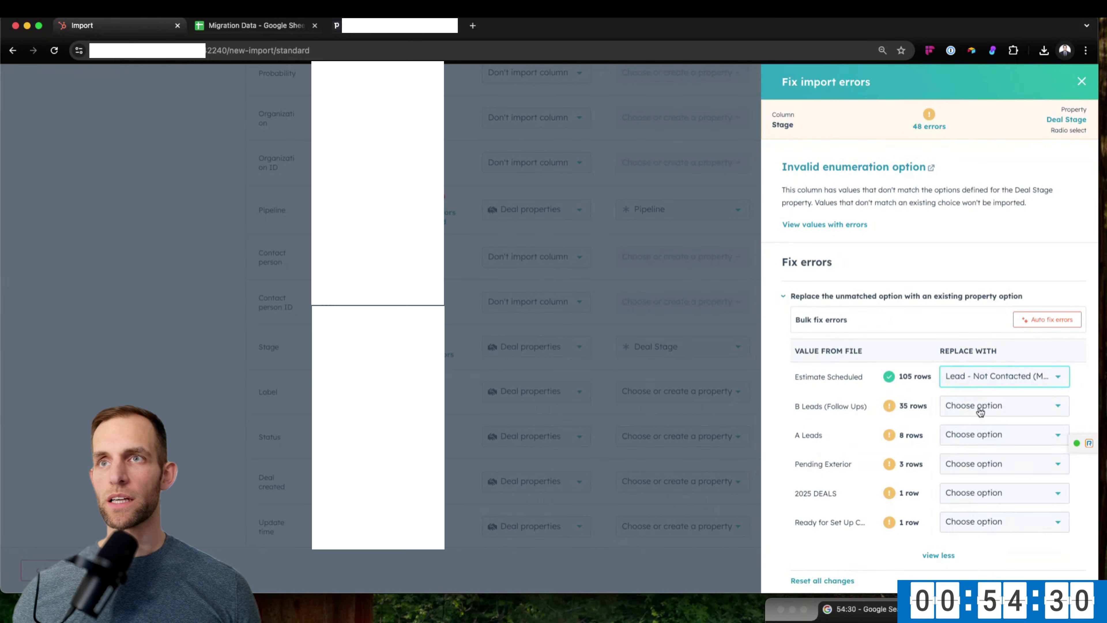
click(981, 410)
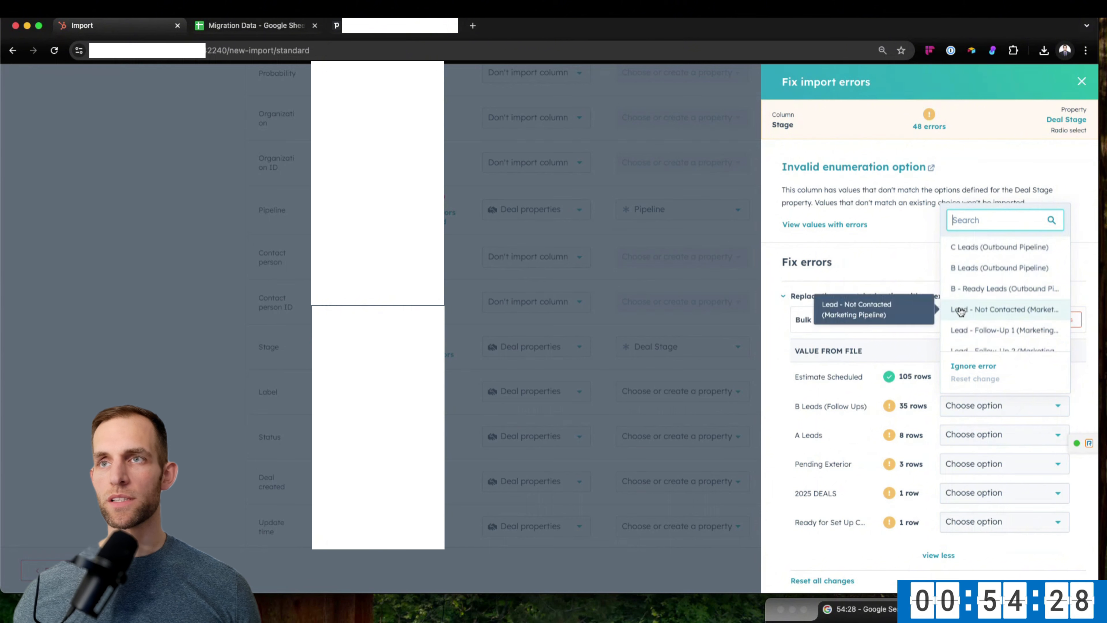
click(972, 309)
Replace the A Leads, Pending Exterior, 2025 DEALS and Ready for Set Up stage values with Lead - Not Contacted (Marketing Pipeline).
click(977, 432)
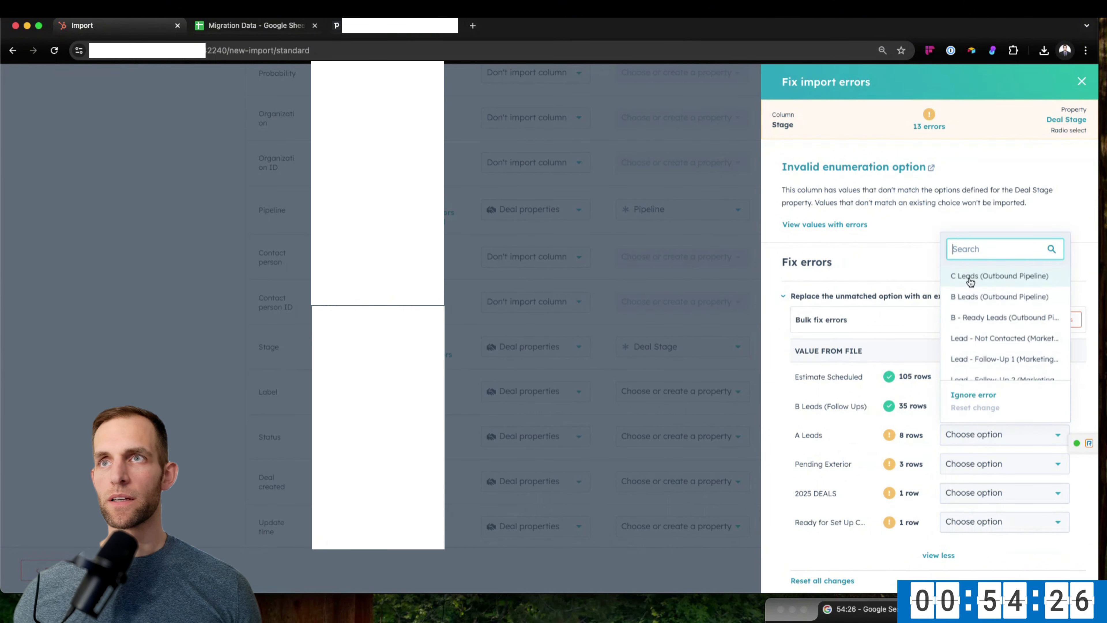
click(971, 338)
click(976, 464)
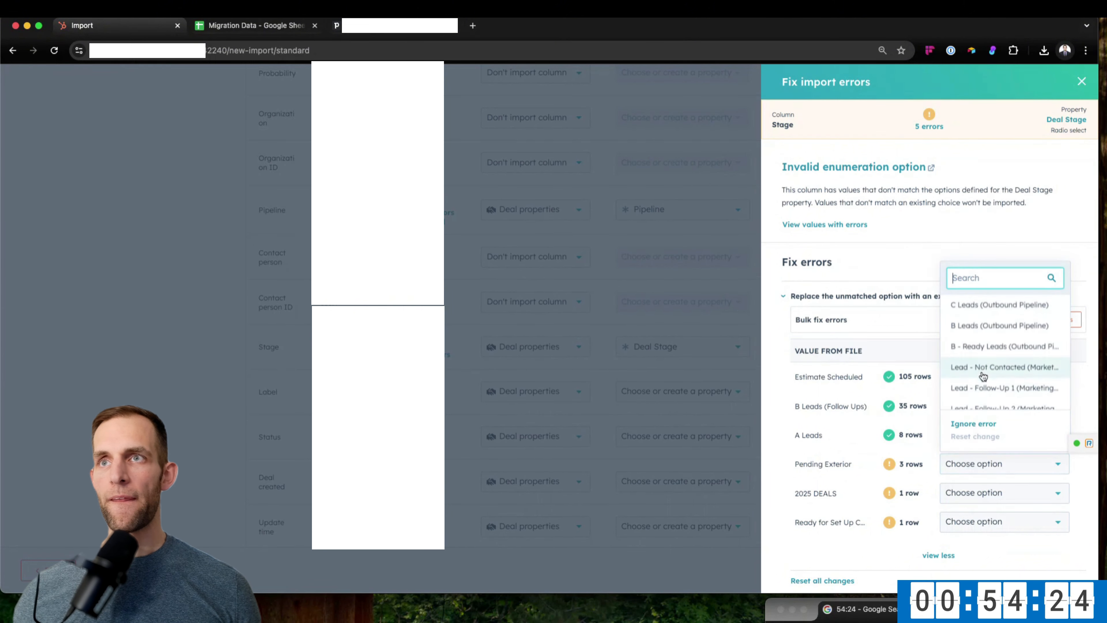
click(981, 366)
click(972, 493)
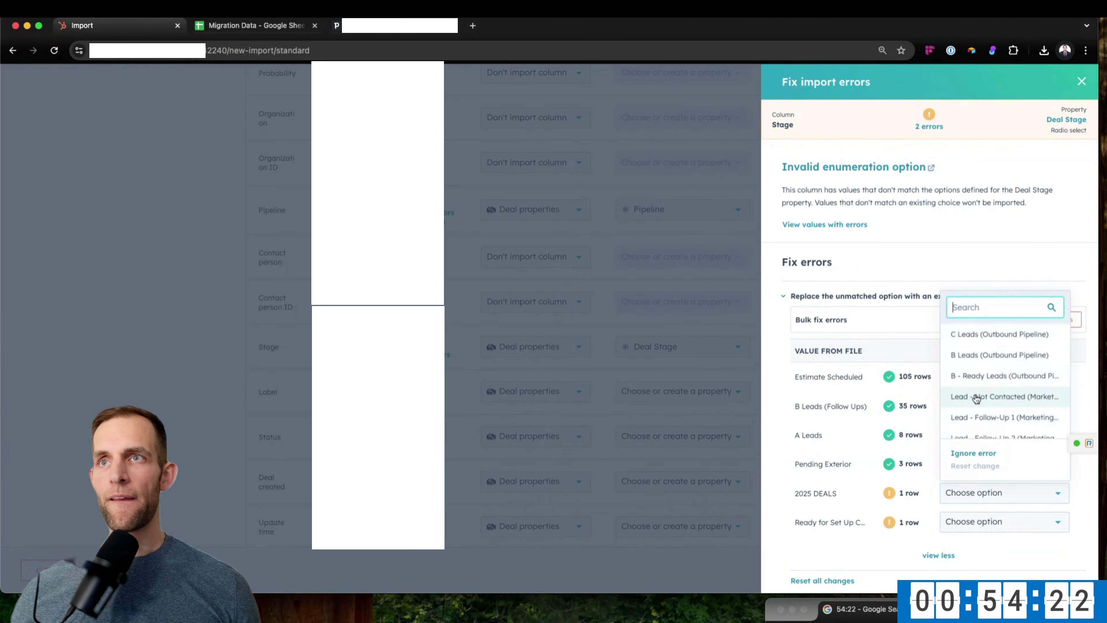
click(977, 392)
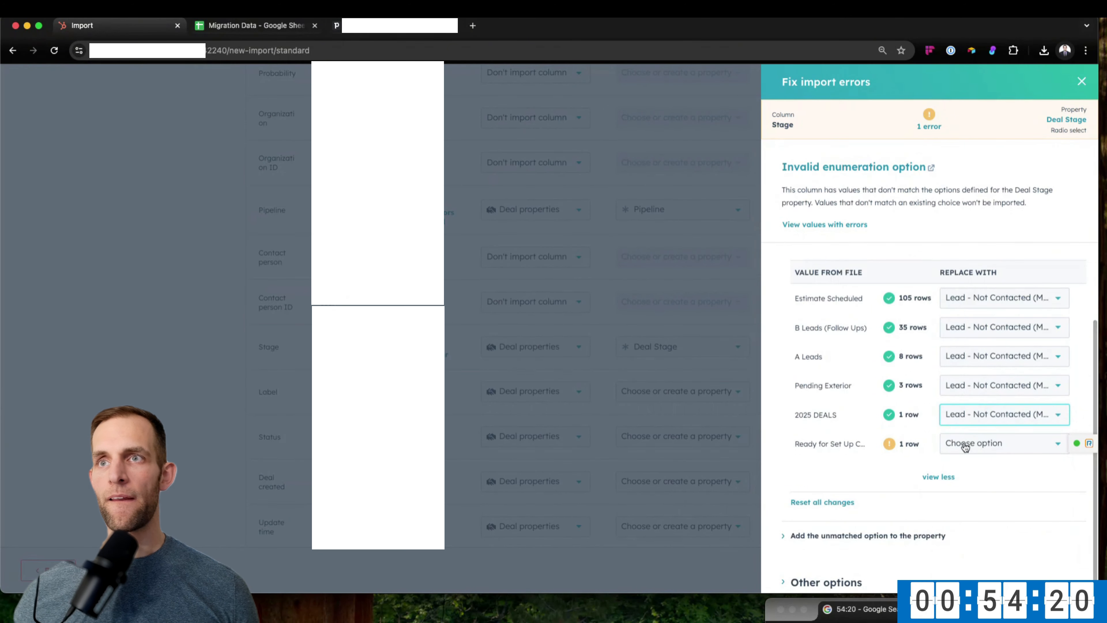
click(970, 444)
click(977, 348)
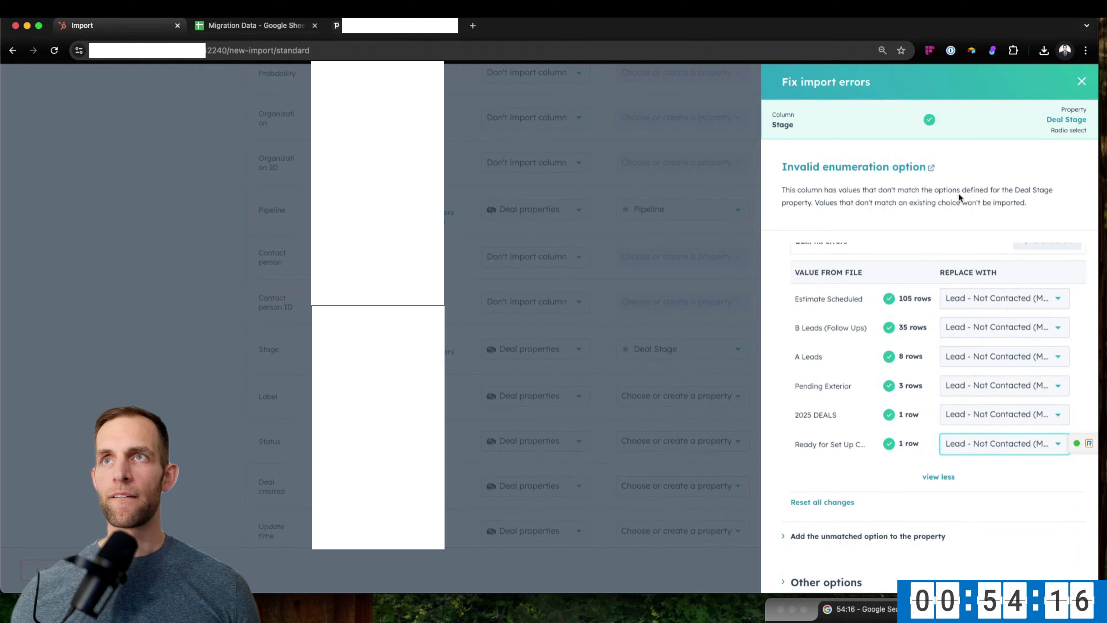
click(1082, 82)
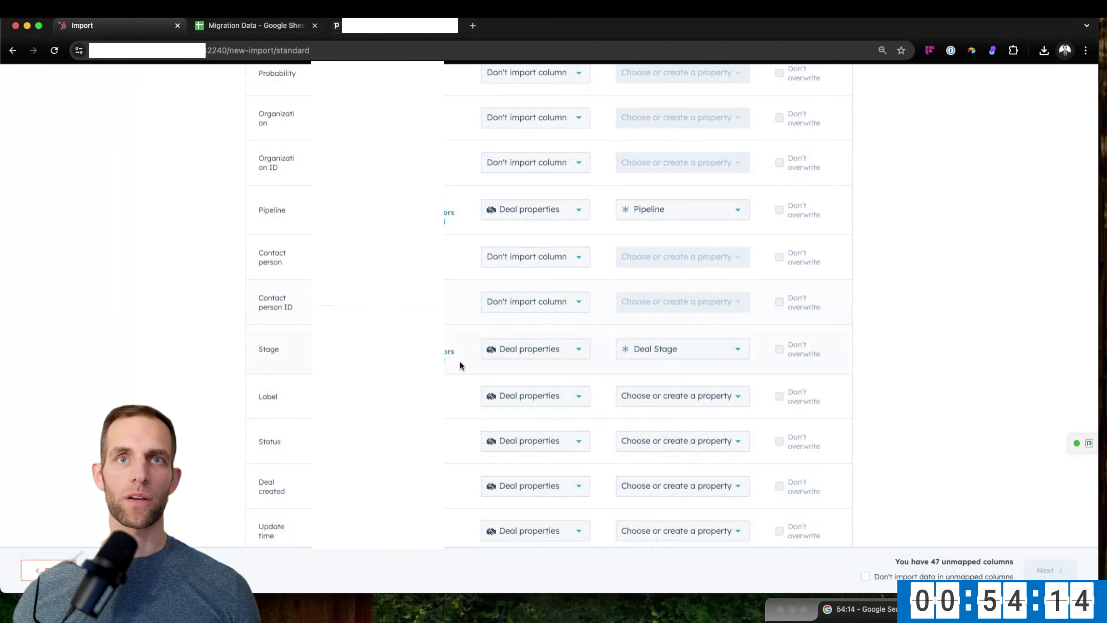
Set the Label and Status columns to Don't import column.
scroll(550, 386, down, 1)
click(550, 386)
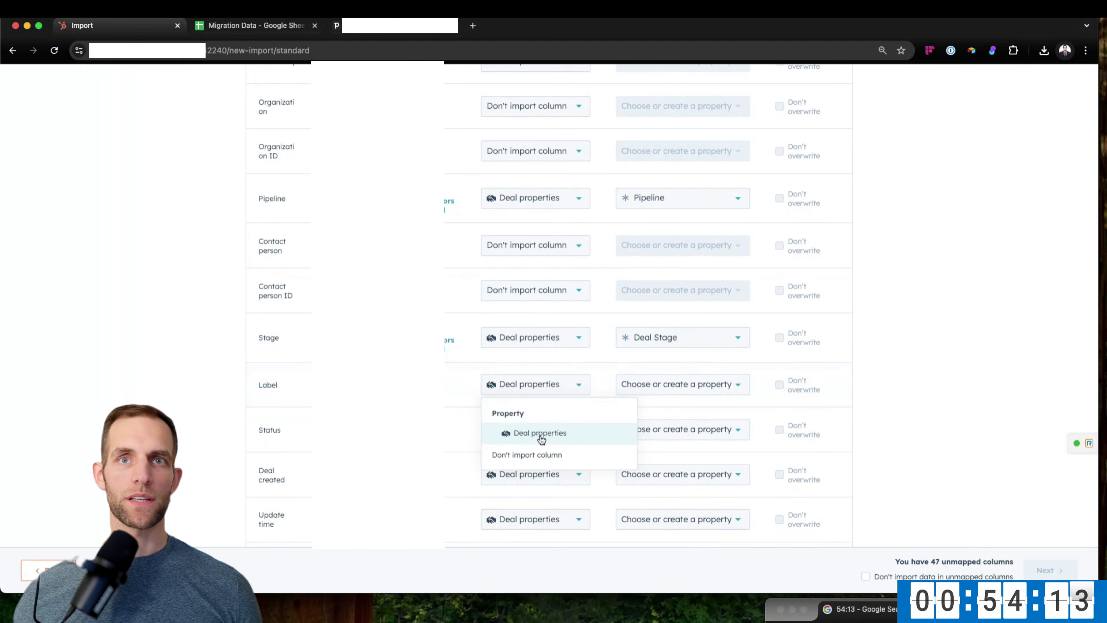
click(529, 455)
scroll(546, 440, down, 5)
click(521, 243)
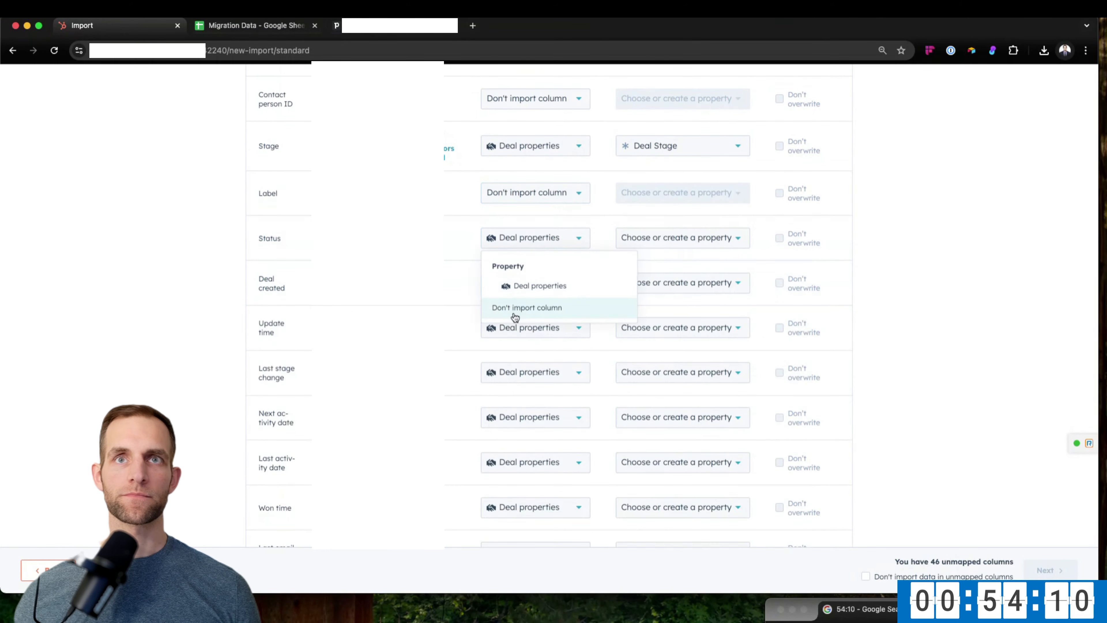
click(516, 317)
Exclude the Deal created and Update time columns from the import.
scroll(520, 317, down, 5)
click(504, 173)
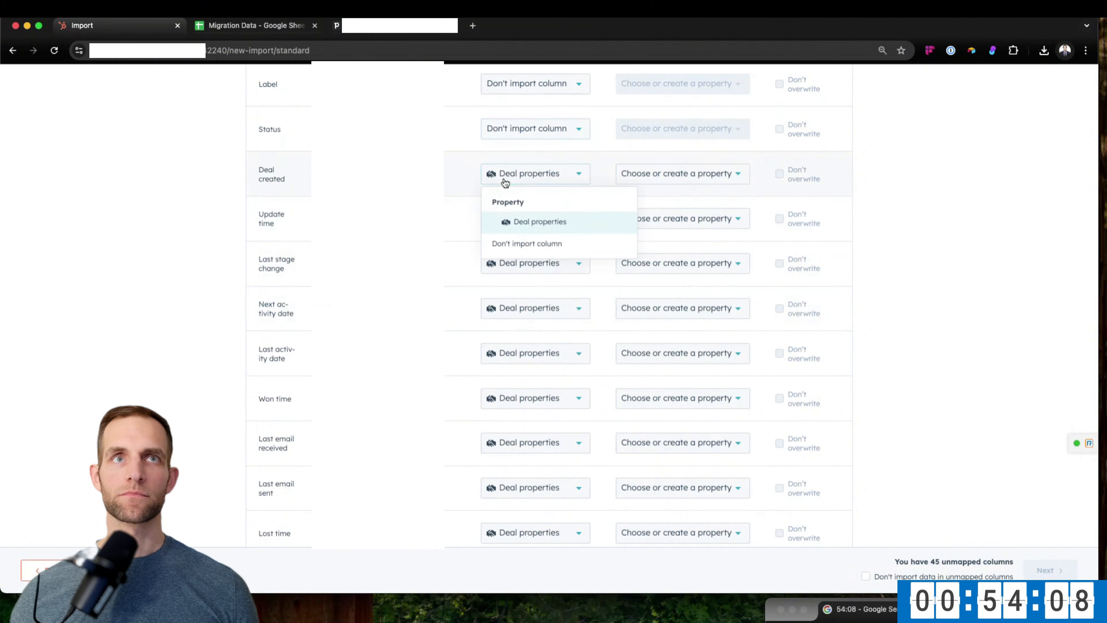
click(501, 243)
scroll(517, 224, down, 1)
click(516, 214)
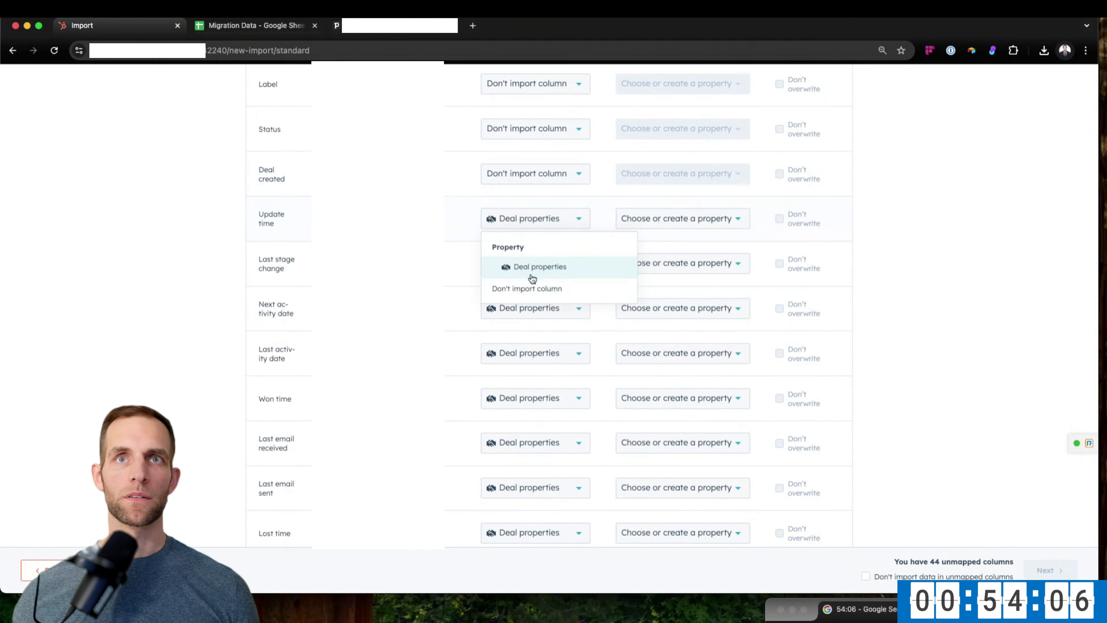
click(525, 286)
Set the Last stage change, Next activity date and Last activity date columns to Don't import column.
scroll(519, 270, up, 1)
click(513, 259)
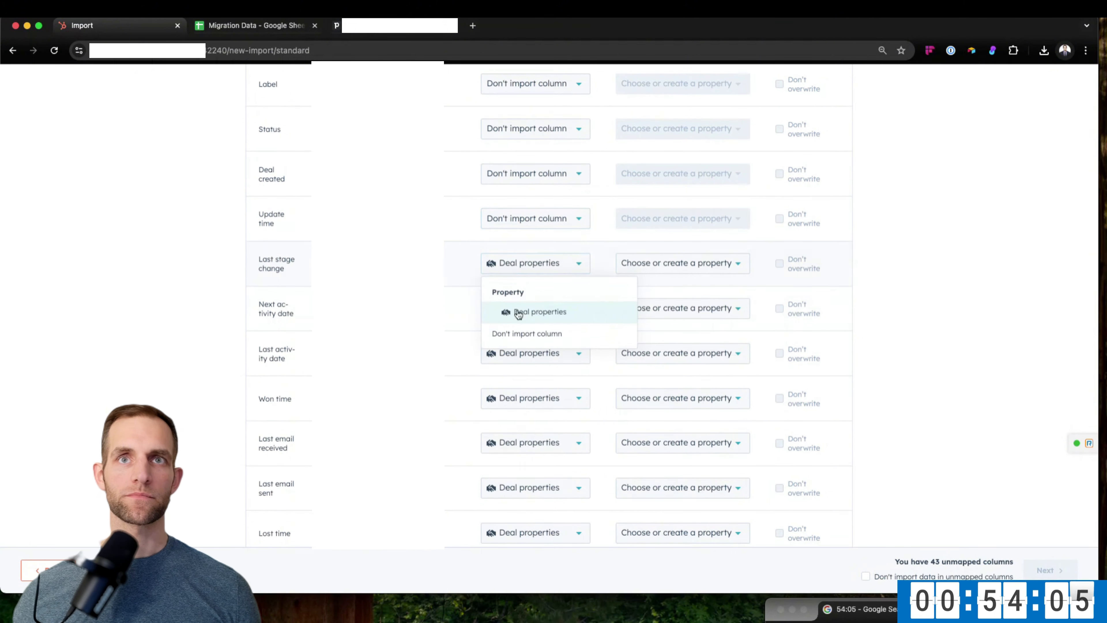
click(516, 332)
click(509, 306)
click(523, 378)
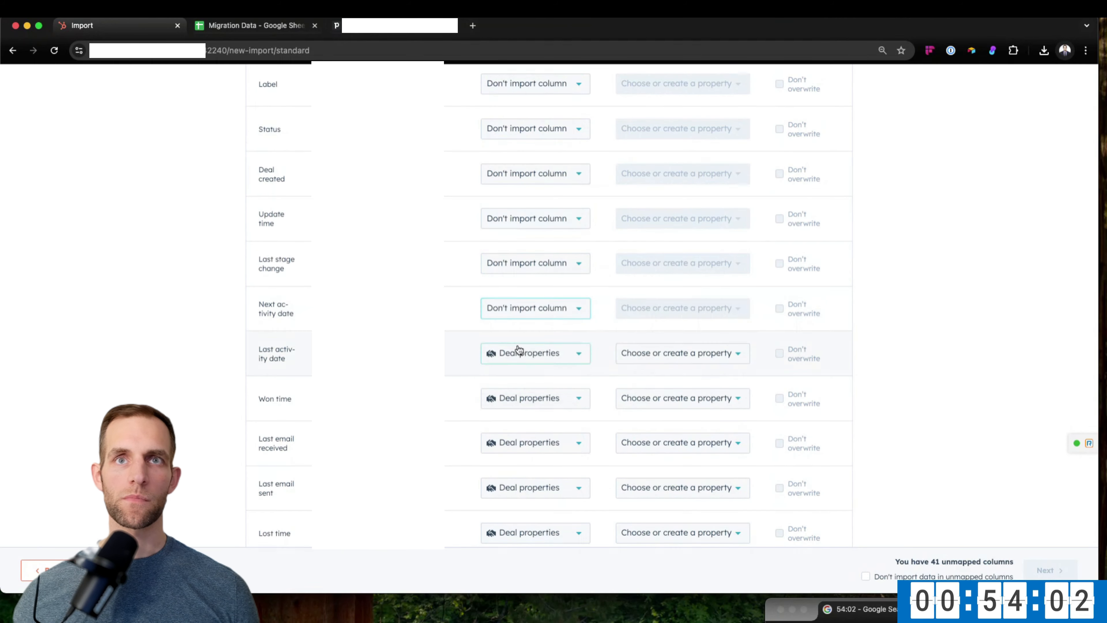
click(516, 353)
click(528, 422)
Exclude the Won time, Last email received and Last email sent columns from the import.
scroll(539, 421, down, 3)
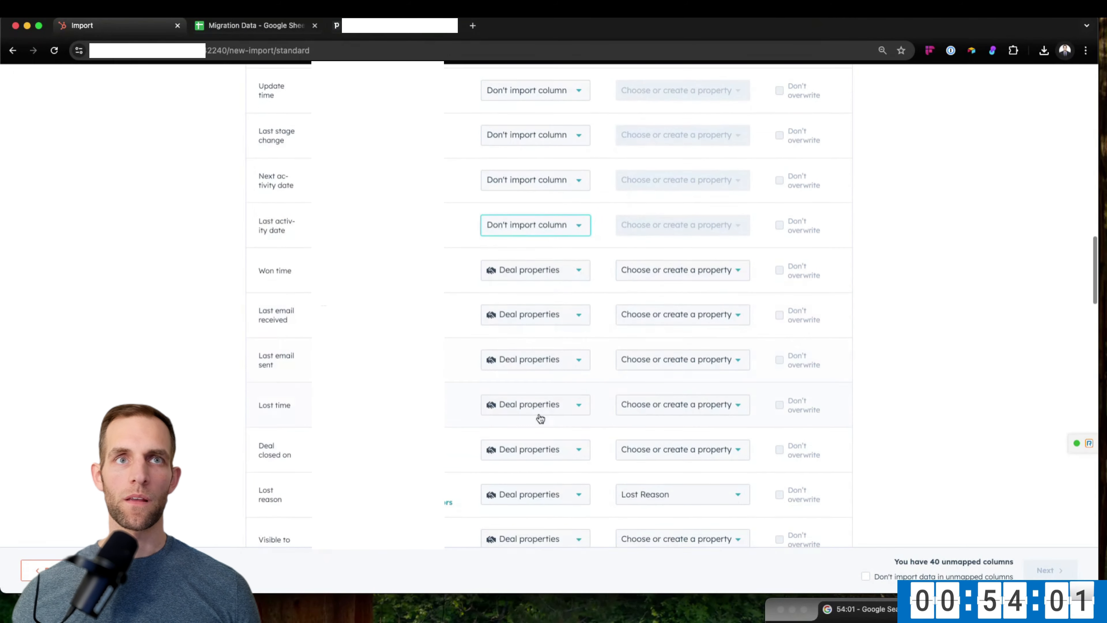
click(514, 262)
click(519, 331)
scroll(517, 314, up, 1)
click(512, 305)
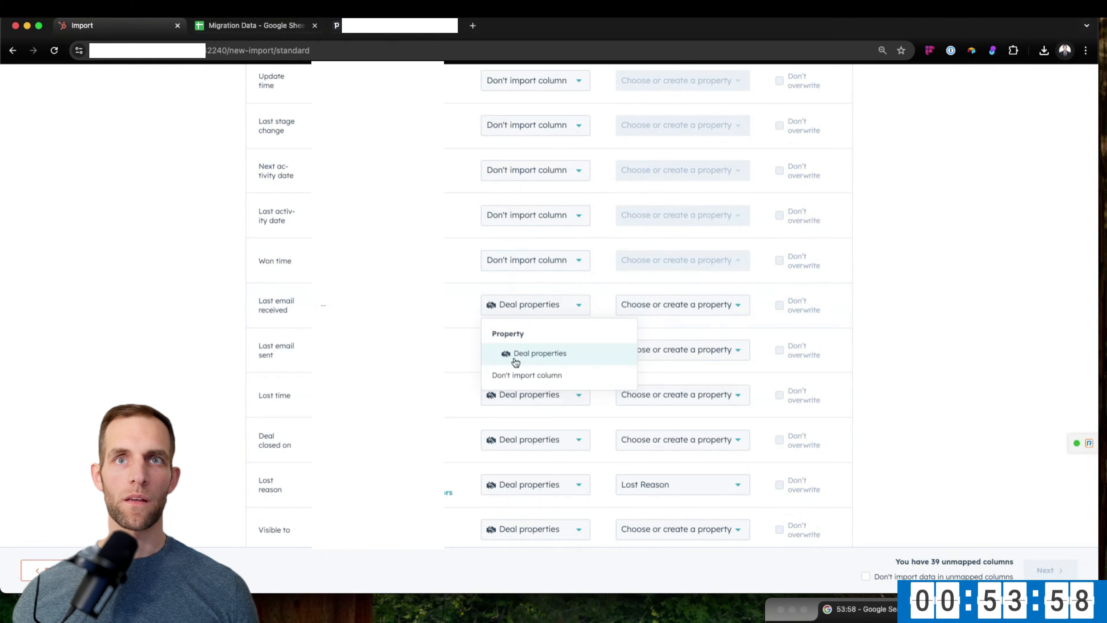
click(495, 373)
click(516, 349)
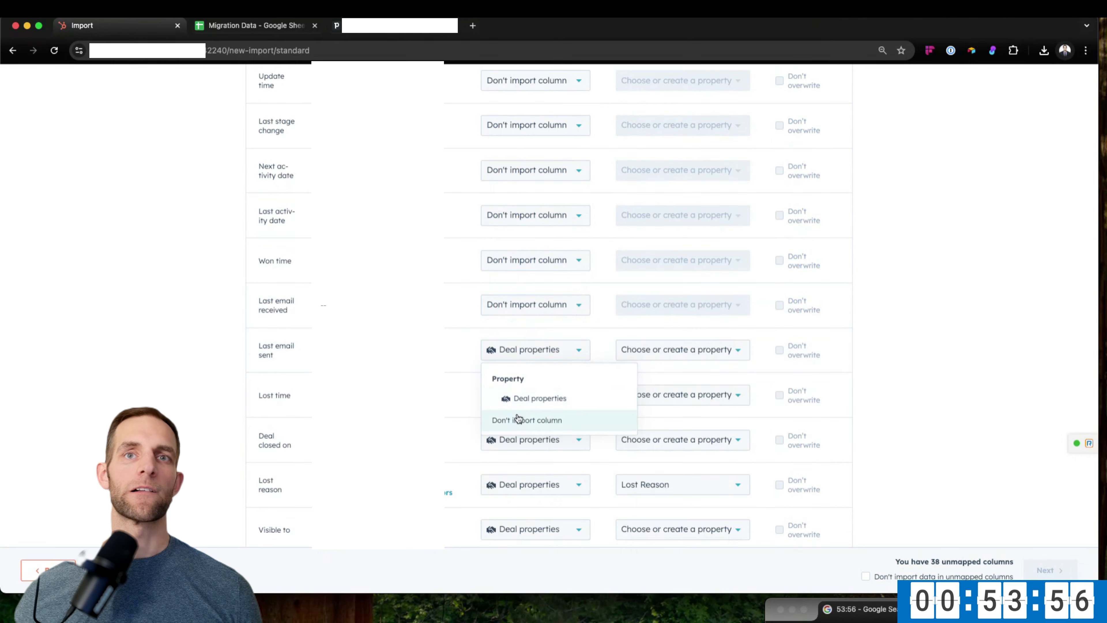
click(519, 420)
Set the Lost time, Deal closed on and Lost reason columns to Don't import column.
click(539, 395)
click(530, 465)
scroll(534, 450, down, 3)
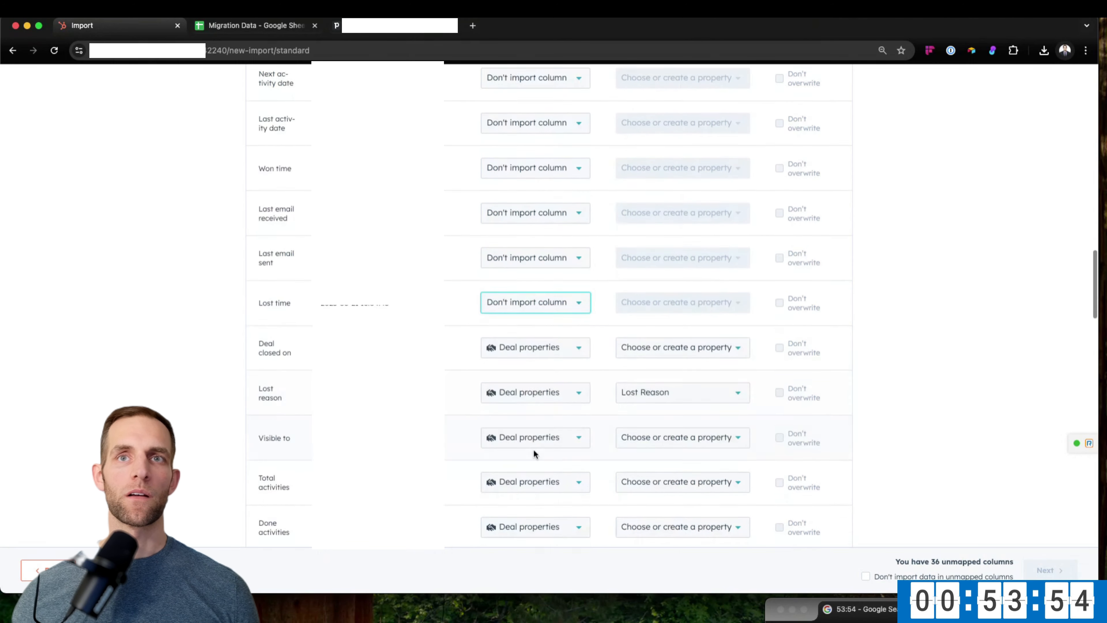
click(533, 310)
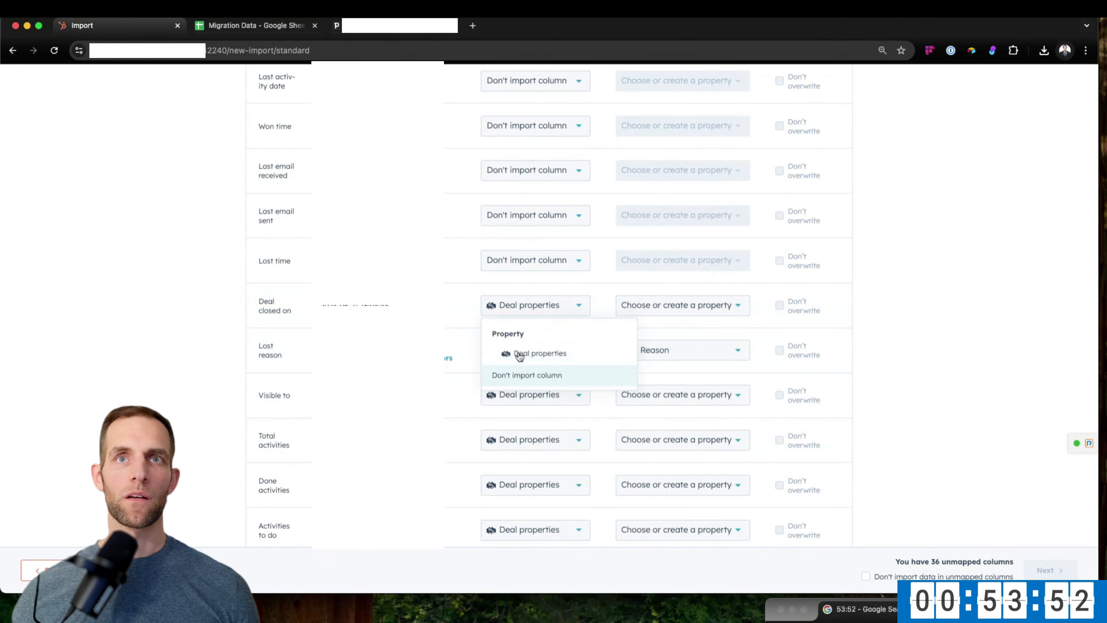
click(518, 375)
click(530, 351)
click(529, 421)
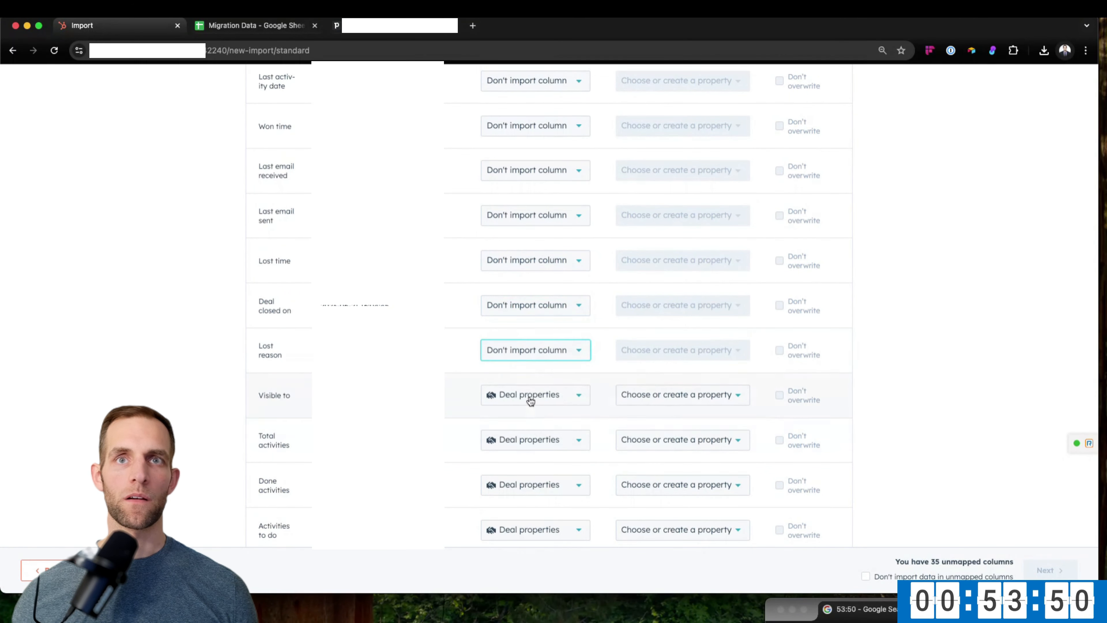
Exclude the Visible to and Total activities columns from the import.
click(529, 396)
click(528, 464)
scroll(527, 456, down, 3)
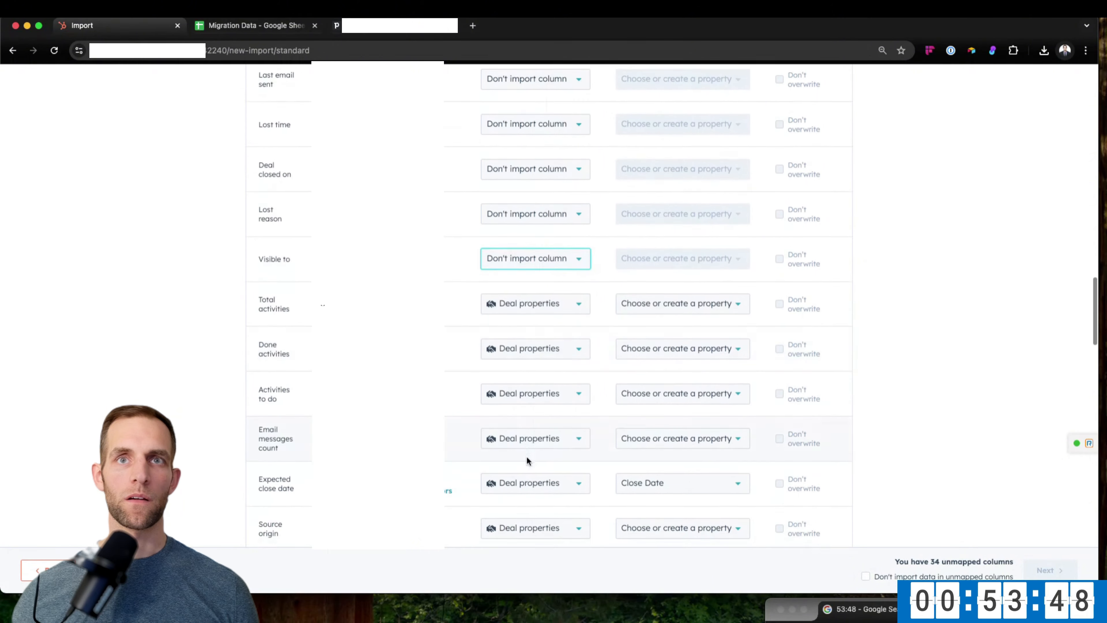
click(509, 298)
click(521, 360)
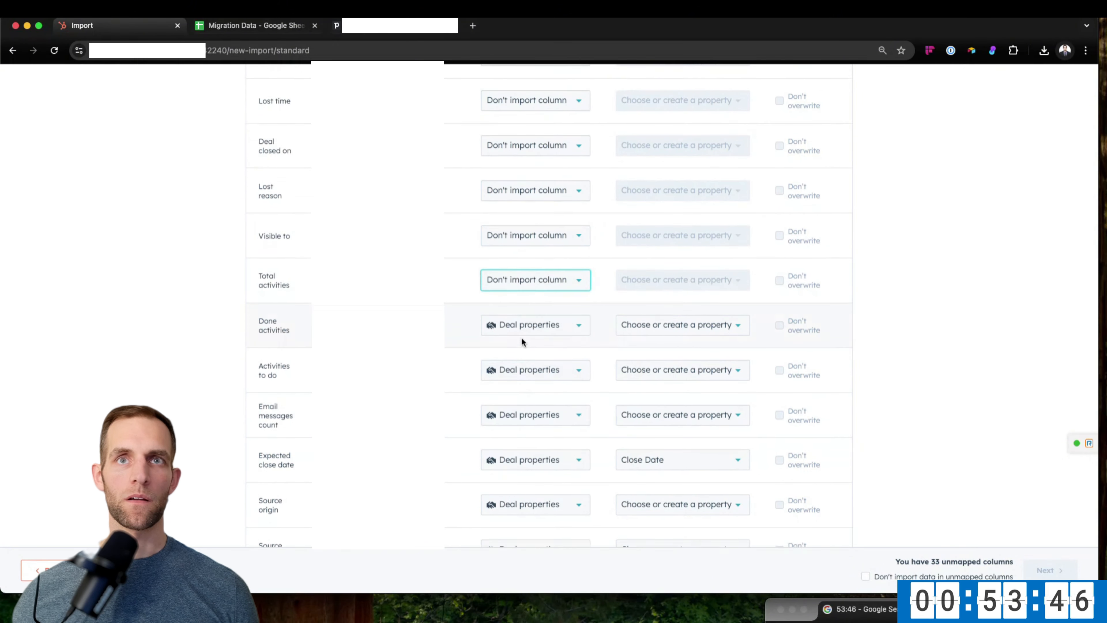
Set the Done activities, Activities to do and Email messages count columns to Don't import column.
click(520, 337)
click(524, 402)
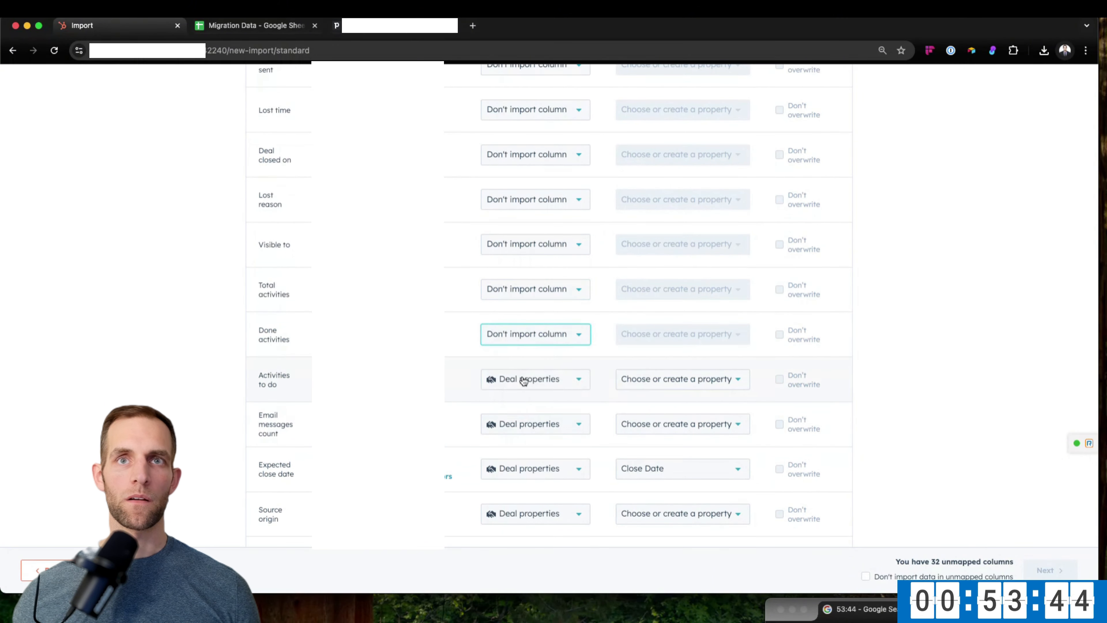
click(521, 379)
click(533, 457)
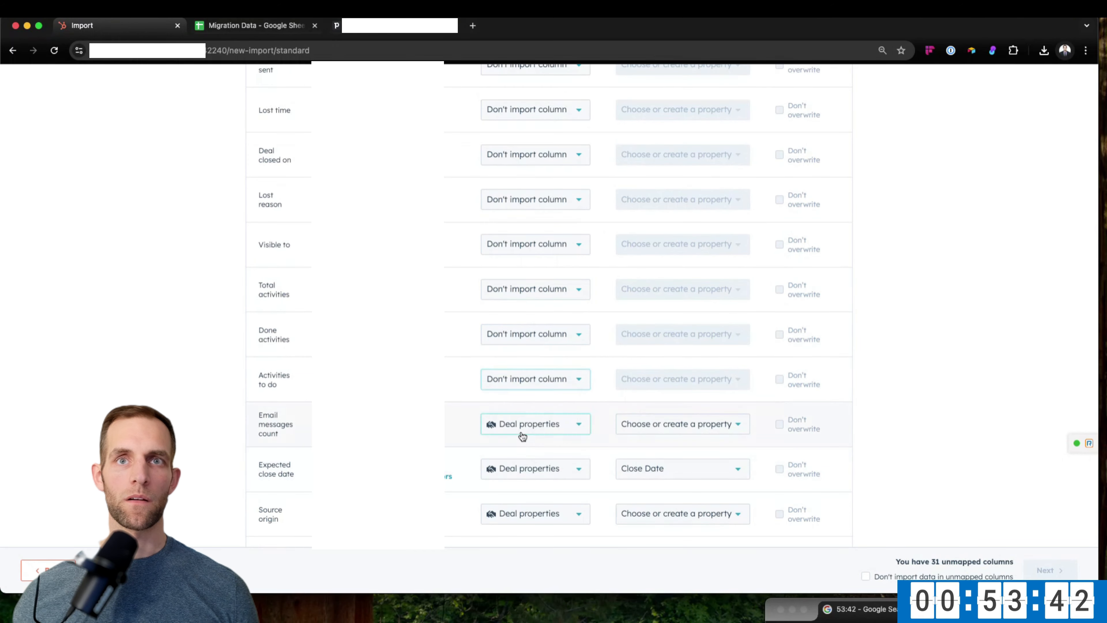
click(528, 425)
click(530, 494)
Exclude the Expected close date, Source origin and Source origin ID columns from the import.
scroll(533, 484, down, 4)
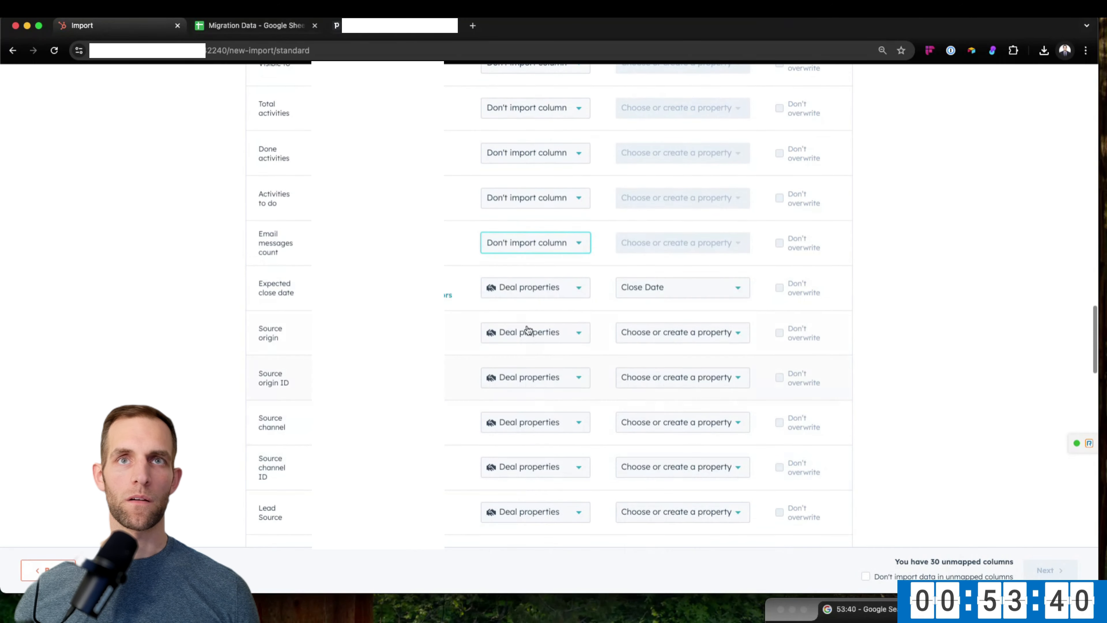
click(516, 288)
click(525, 359)
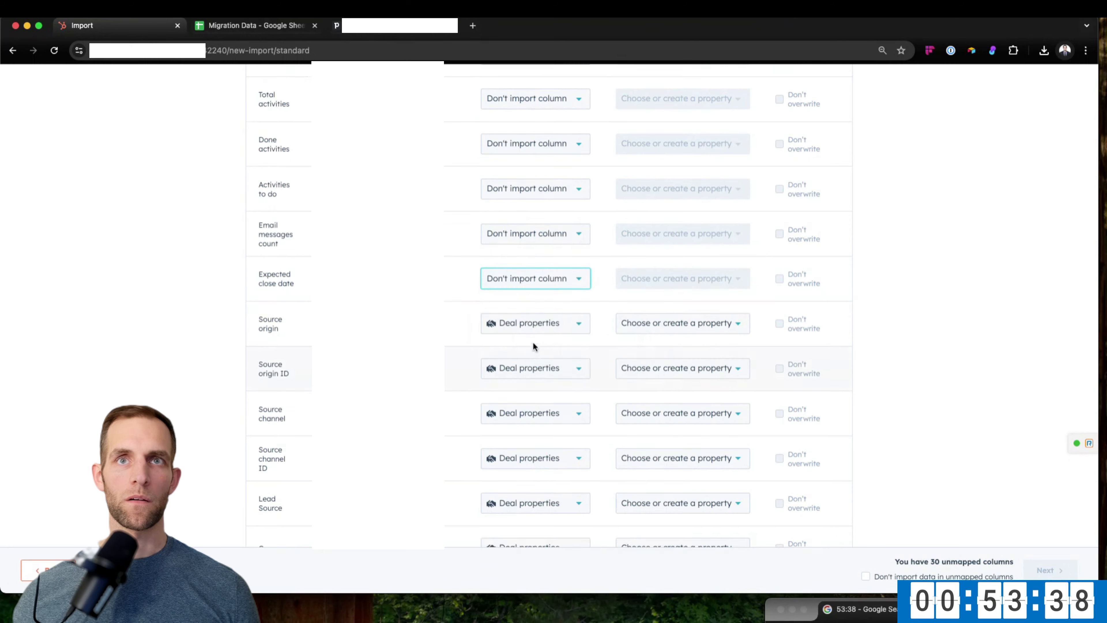
click(523, 334)
click(527, 402)
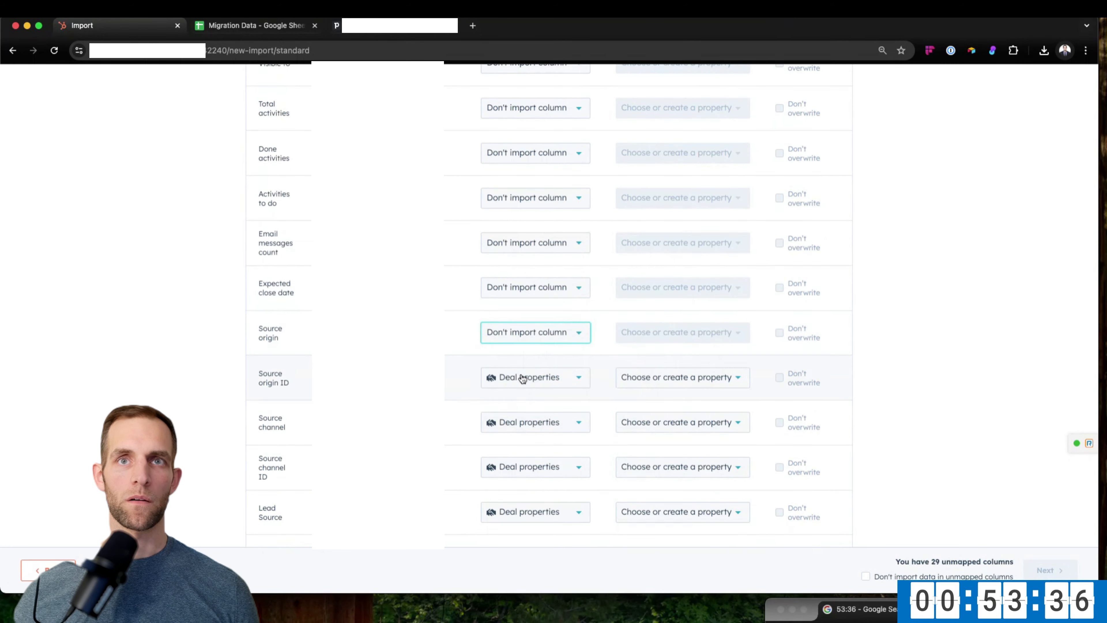
click(521, 378)
click(523, 447)
Set the Source channel, Source channel ID and Lead Source columns to Don't import column.
scroll(525, 450, down, 3)
scroll(526, 446, down, 2)
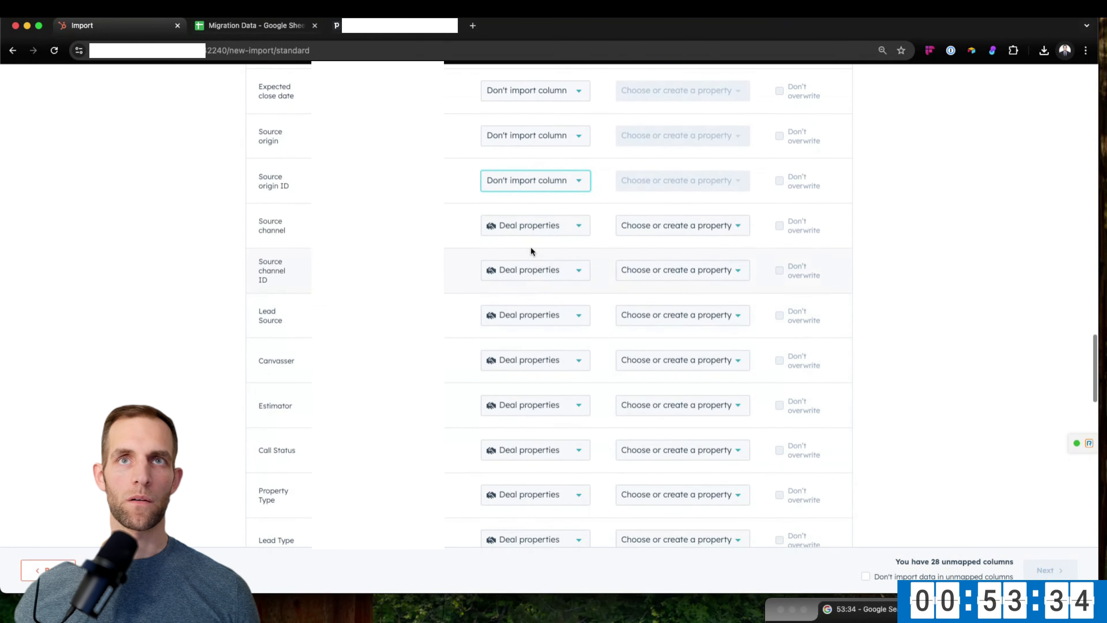
click(516, 229)
click(510, 295)
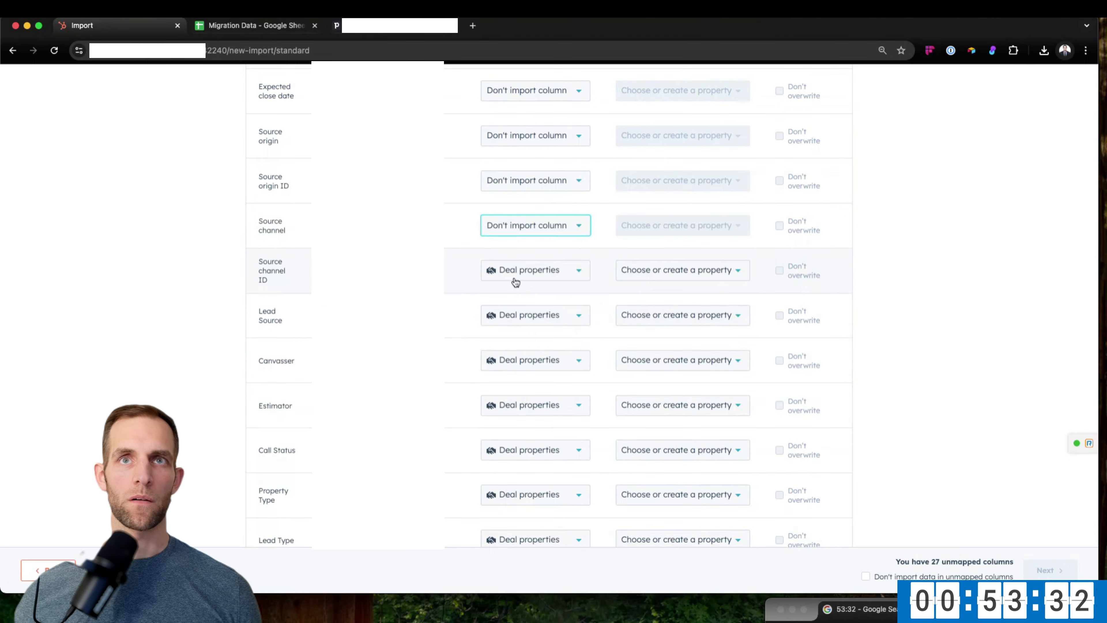
click(518, 267)
click(515, 339)
click(525, 311)
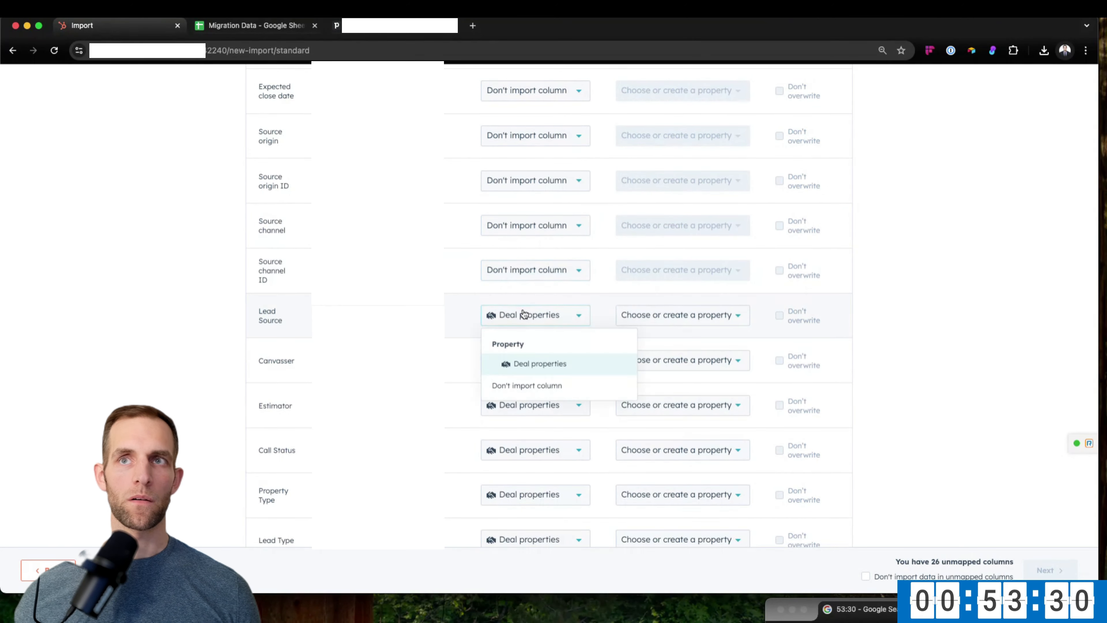
click(524, 386)
Exclude the Canvasser, Estimator and Call Status columns from the import.
click(531, 357)
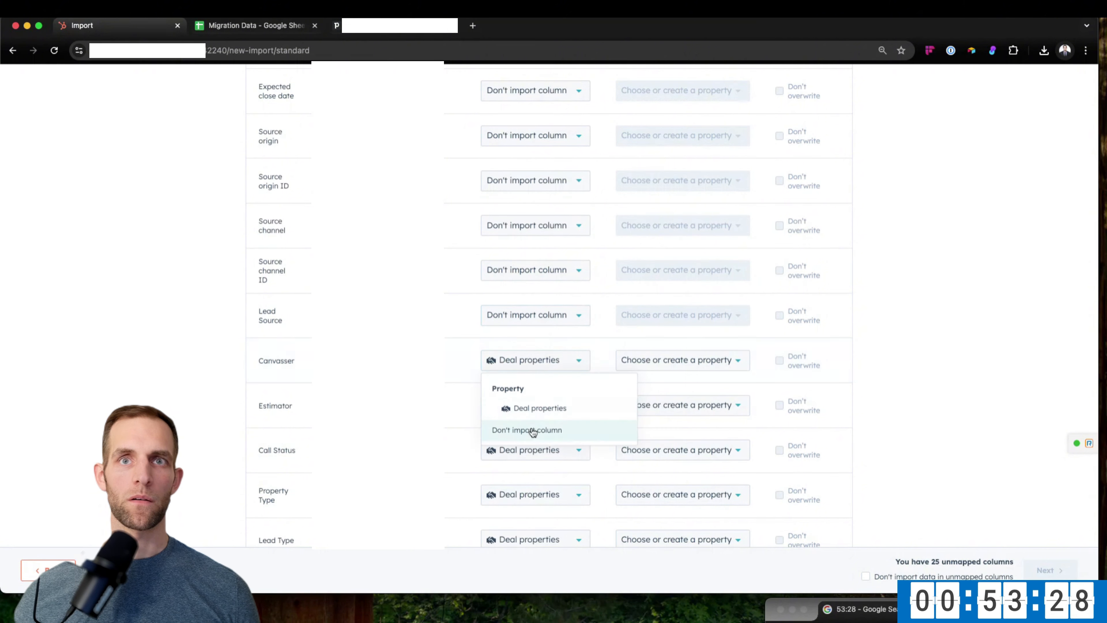
click(533, 429)
click(536, 405)
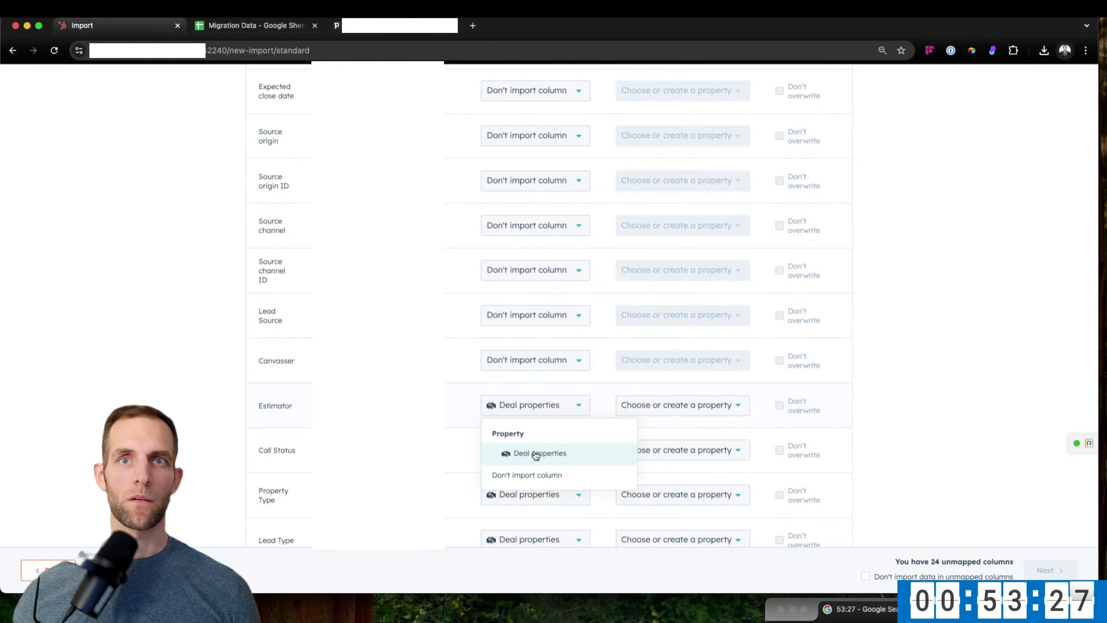
click(530, 475)
scroll(536, 475, down, 3)
scroll(536, 475, down, 2)
click(521, 283)
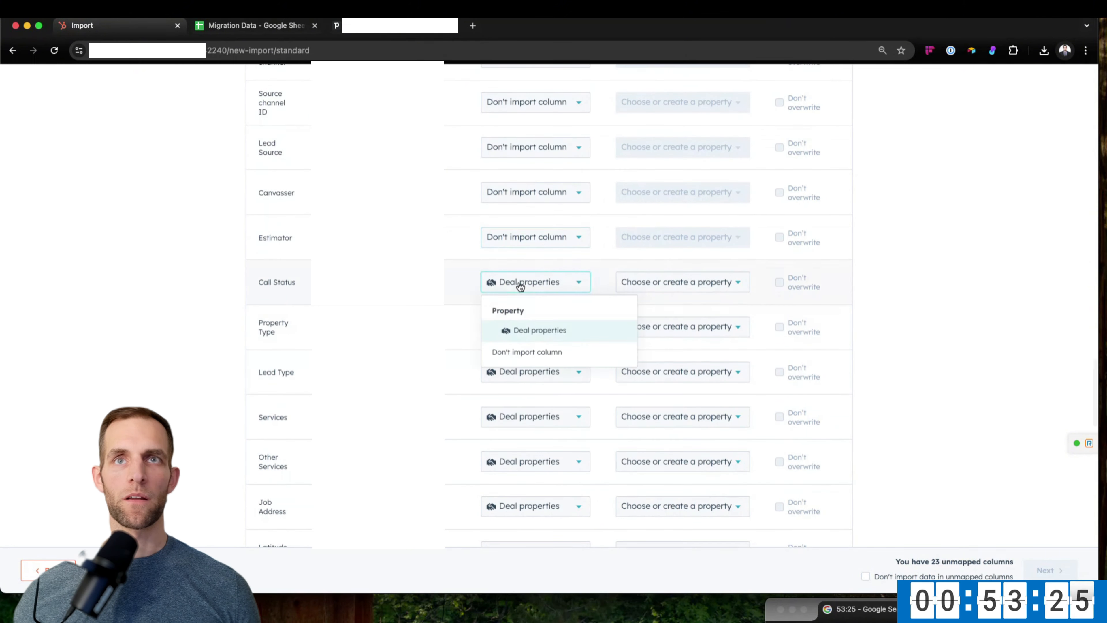
click(524, 357)
Set the Property Type, Lead Type and Services columns to Don't import column.
click(508, 325)
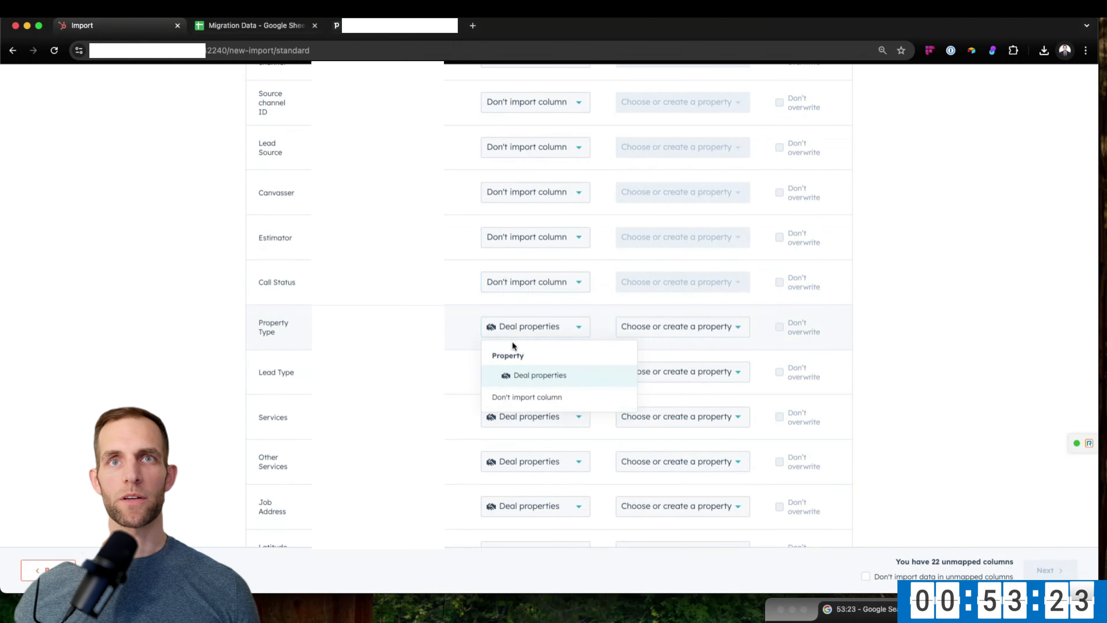
click(517, 395)
click(519, 371)
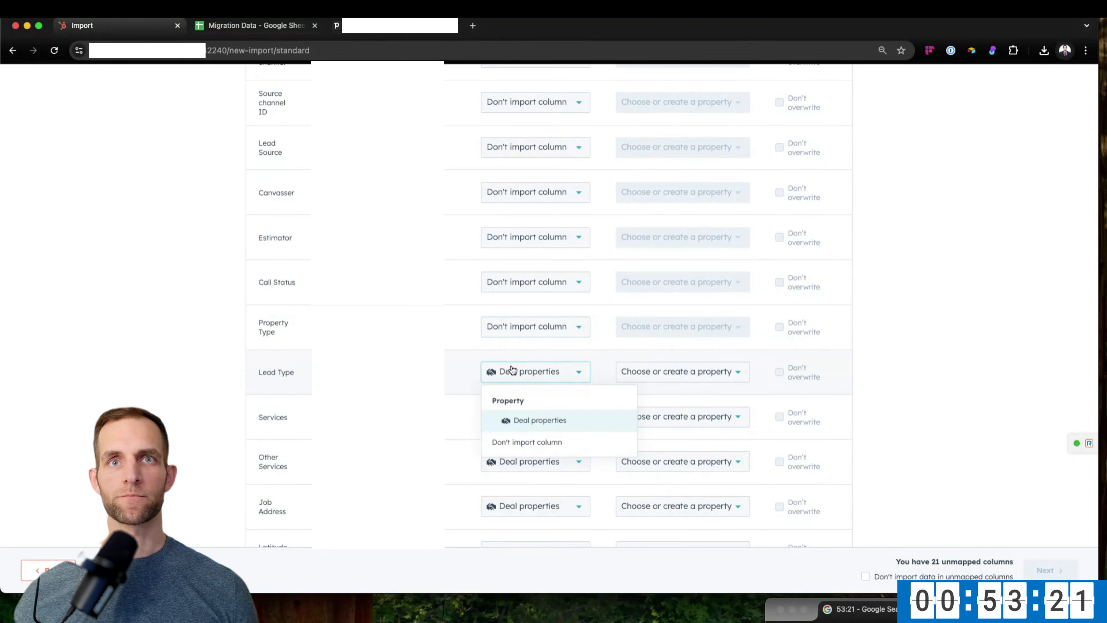
click(539, 438)
scroll(545, 395, down, 3)
click(521, 267)
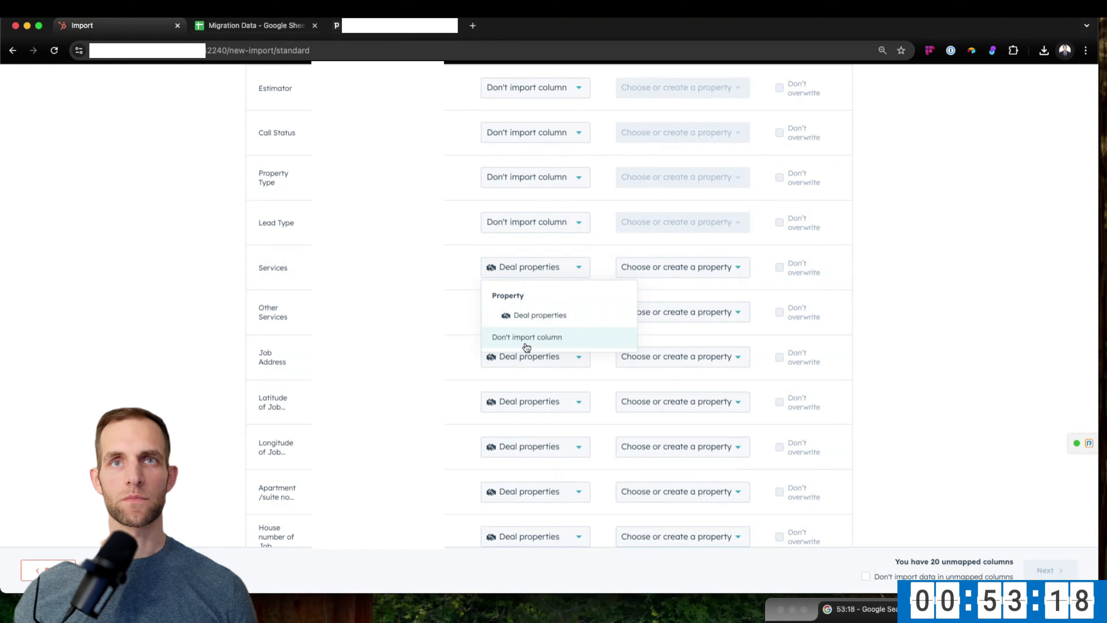
click(525, 342)
Exclude the Other Services and Job Address columns from the import.
click(496, 317)
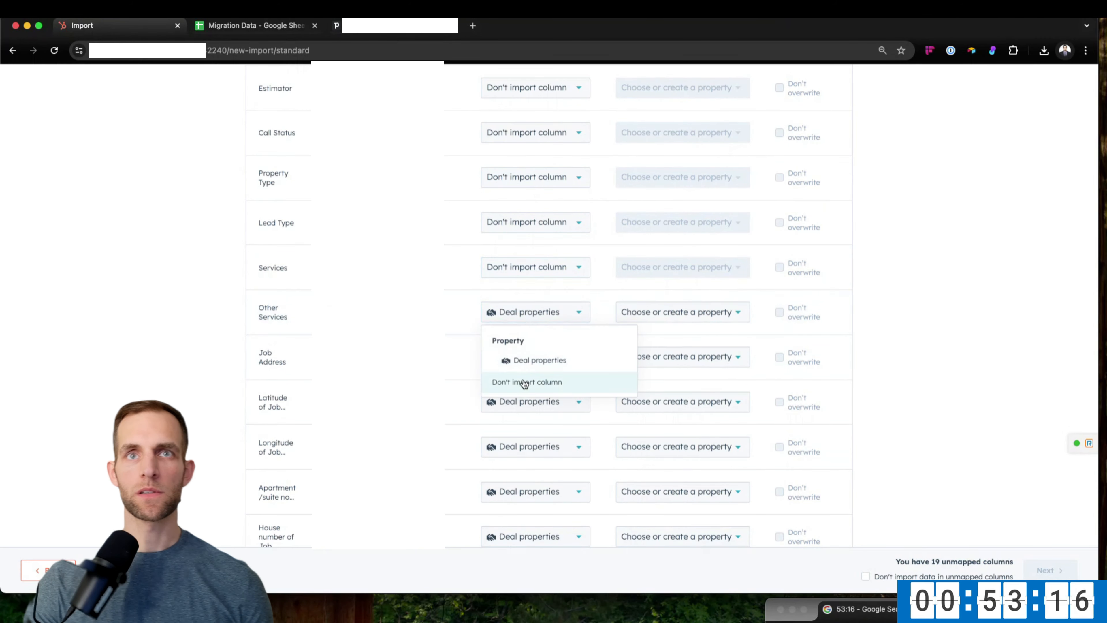
click(525, 382)
scroll(526, 382, down, 2)
click(505, 218)
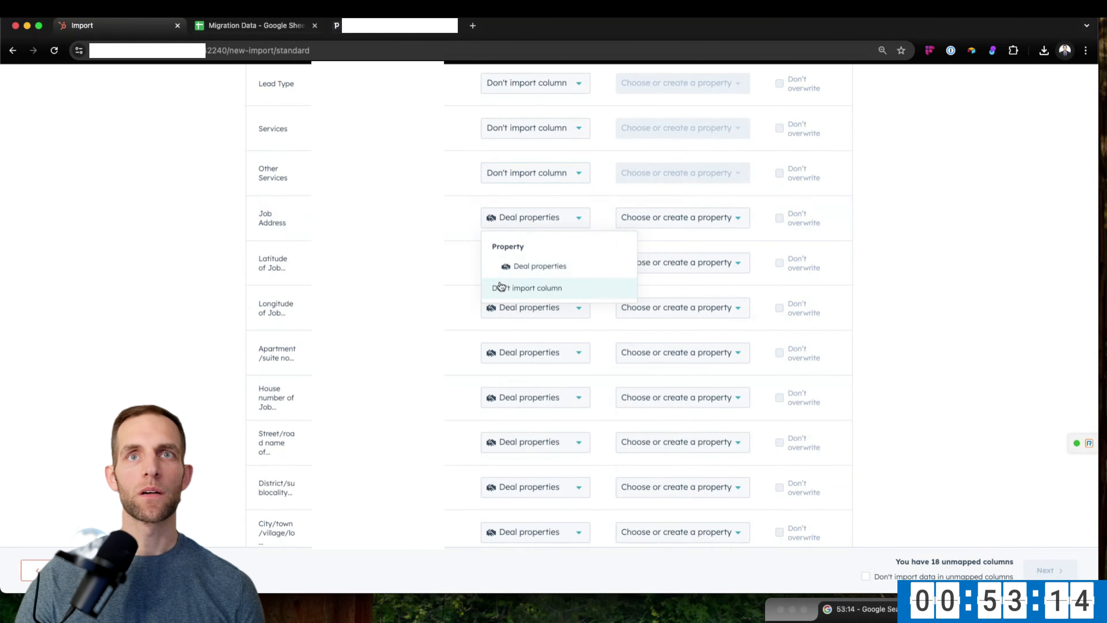
click(521, 301)
Set the job's Latitude and Longitude columns to Don't import column.
scroll(522, 306, down, 2)
click(508, 156)
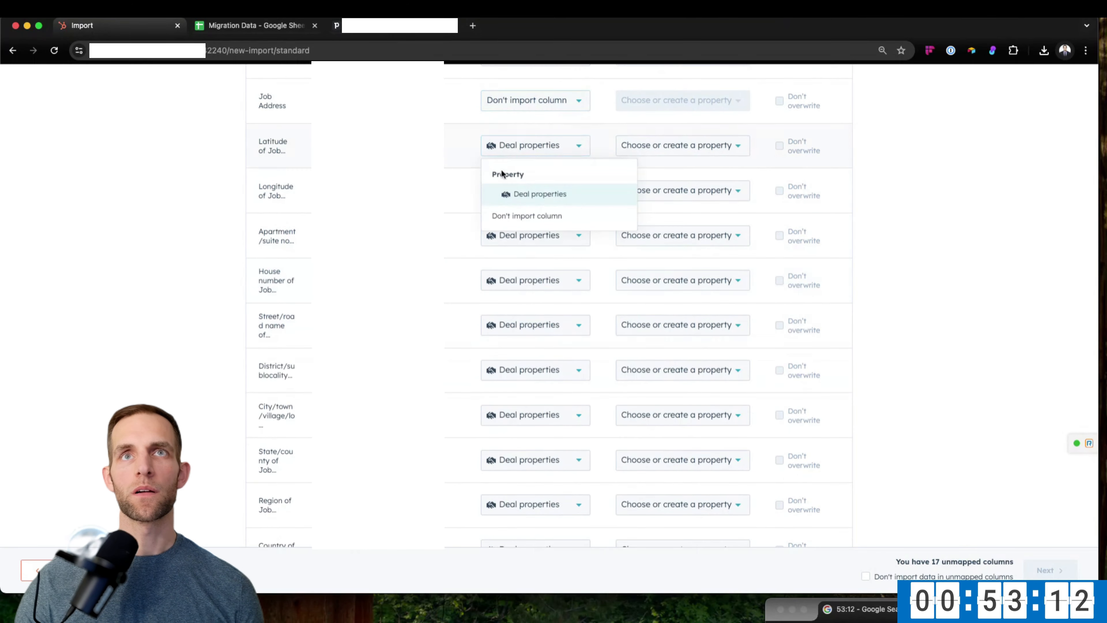
click(510, 216)
click(511, 194)
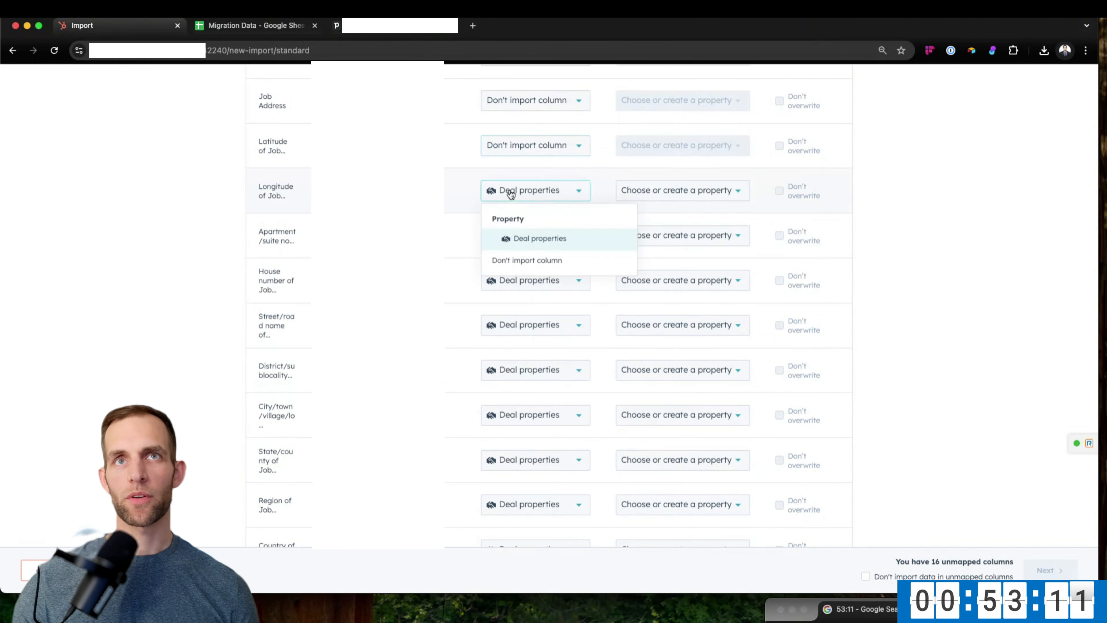
click(513, 260)
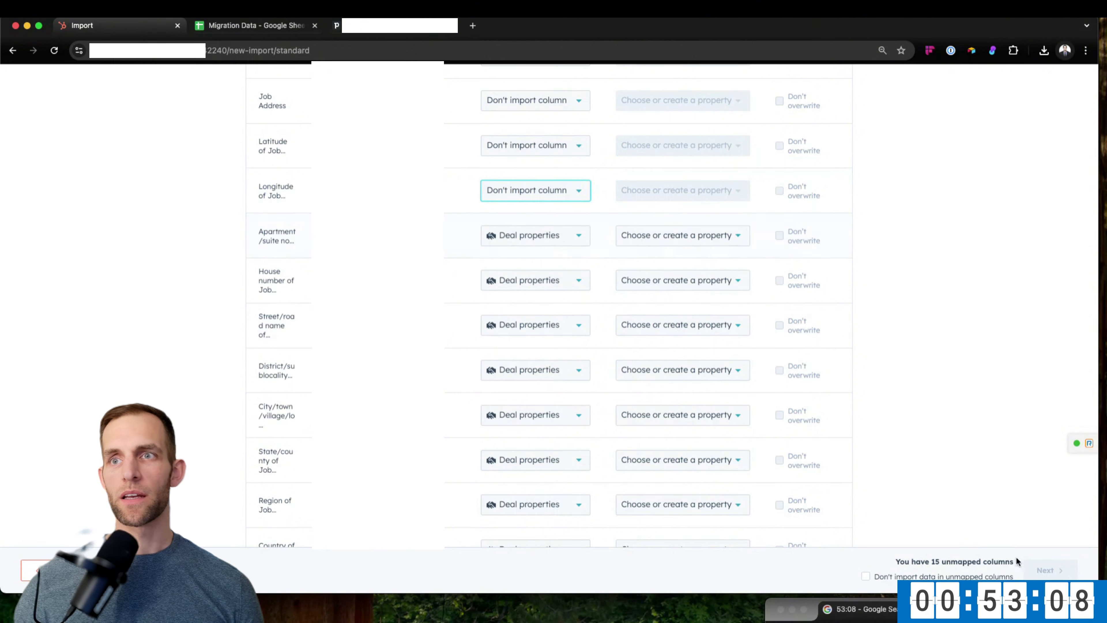
Enable Don't import data in unmapped columns and exclude the Estimate Date column as well.
click(870, 578)
scroll(710, 483, down, 2)
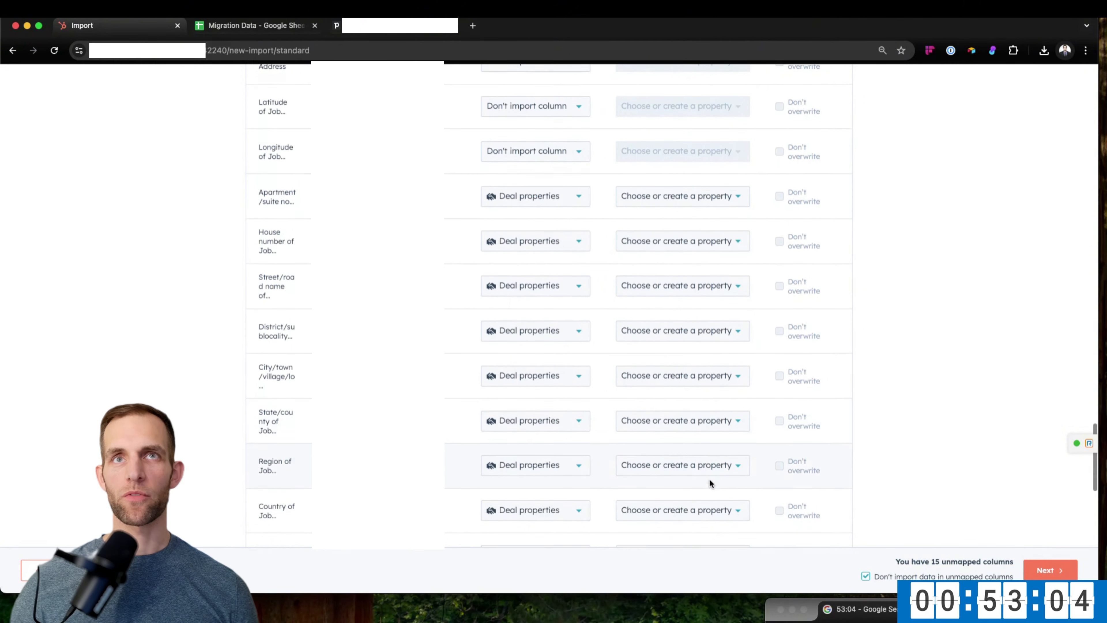
scroll(698, 455, down, 15)
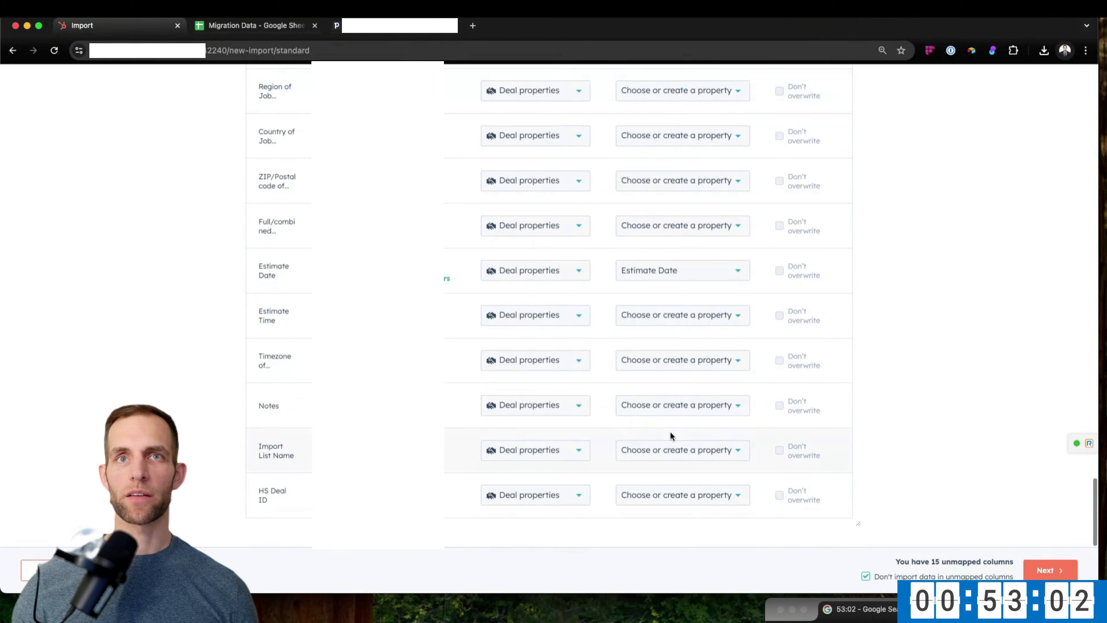
click(536, 270)
click(532, 339)
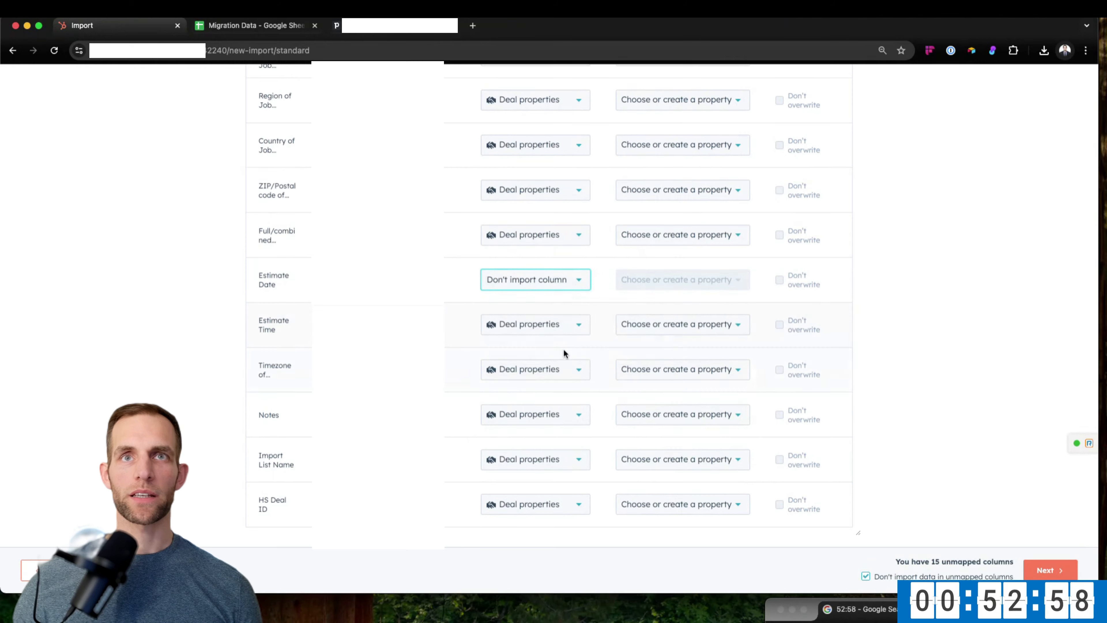
Check the remaining column mappings and proceed to the final import details.
scroll(609, 474, up, 20)
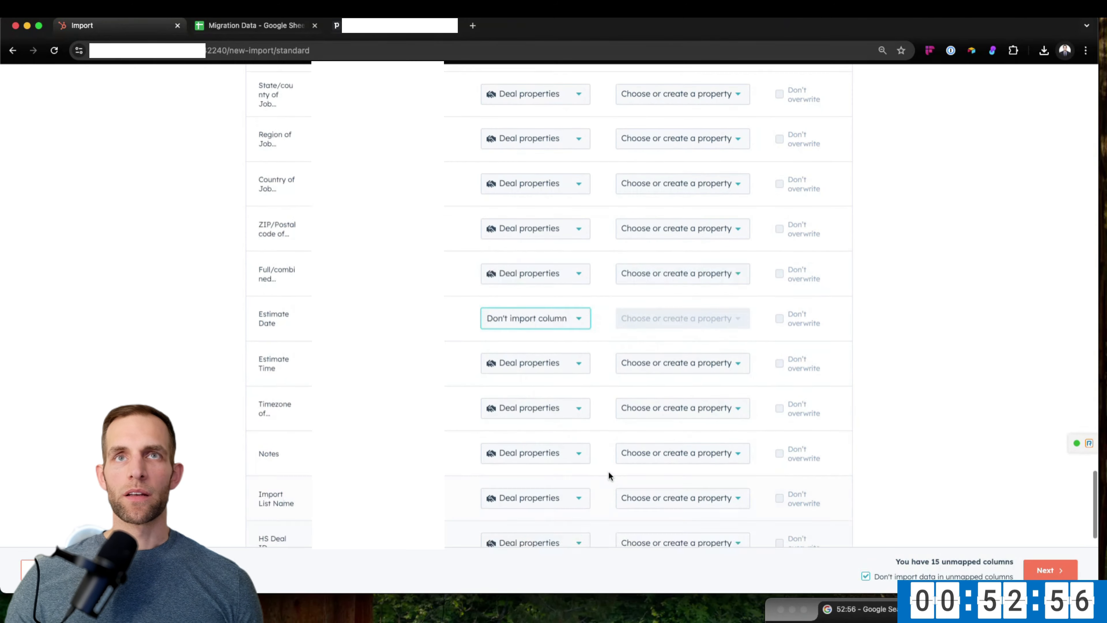
scroll(610, 472, down, 20)
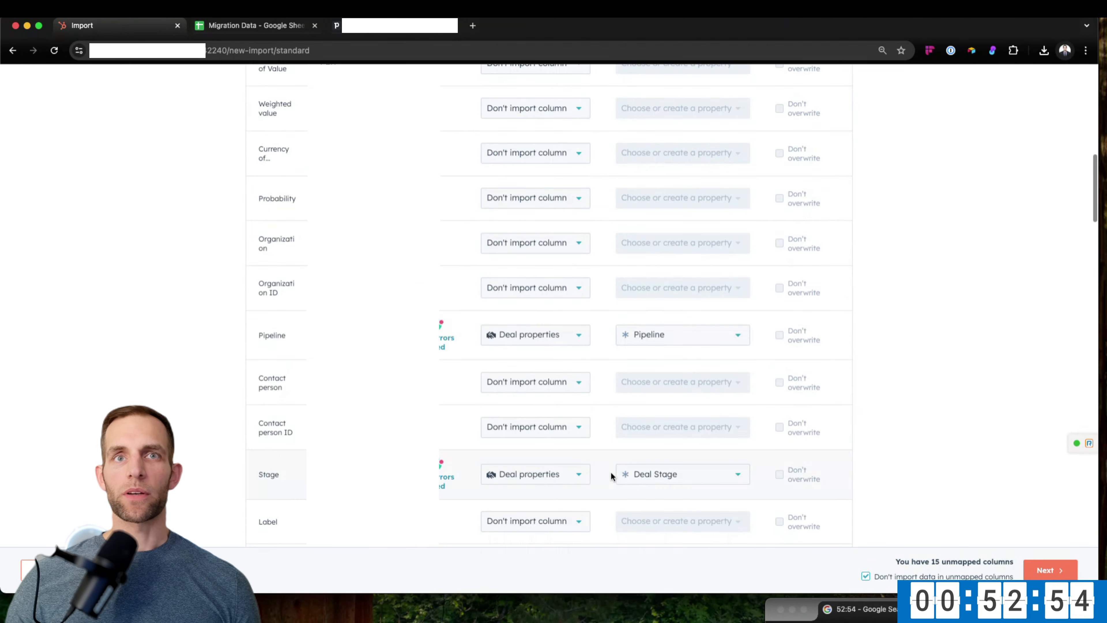
click(1060, 572)
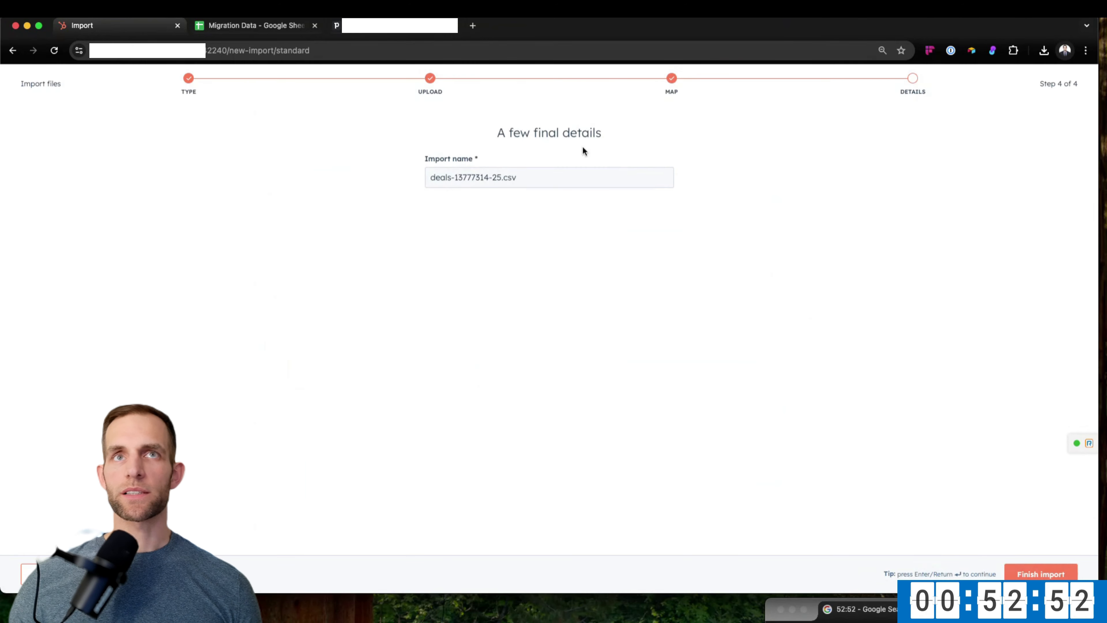
Name the import "Deals - Round Trip" and finish the import.
click(525, 176)
text(Deal)
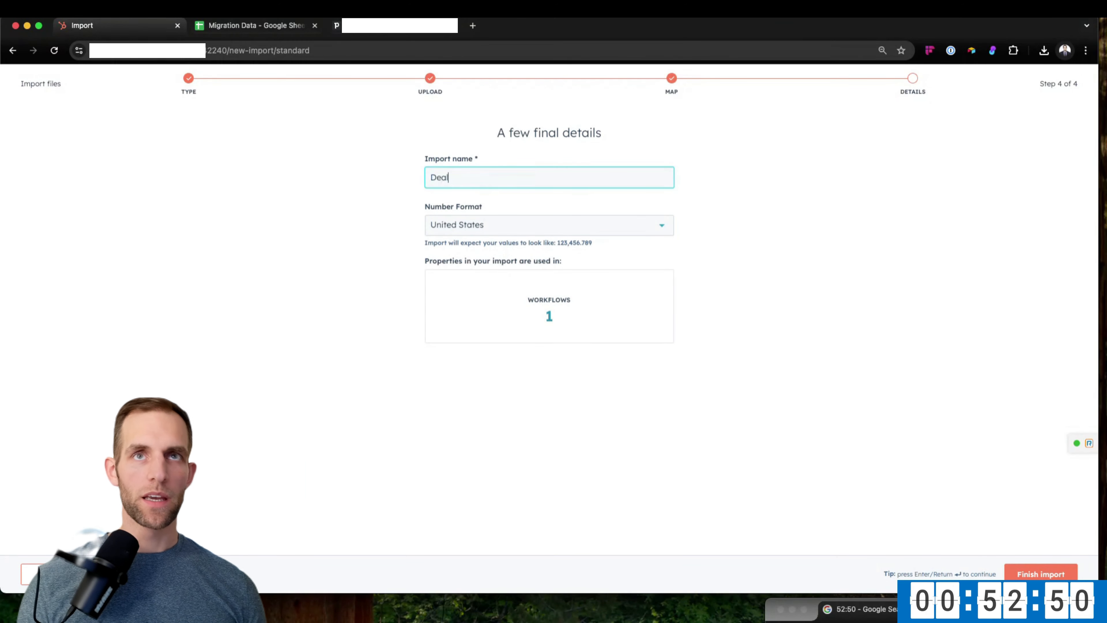
text(s - )
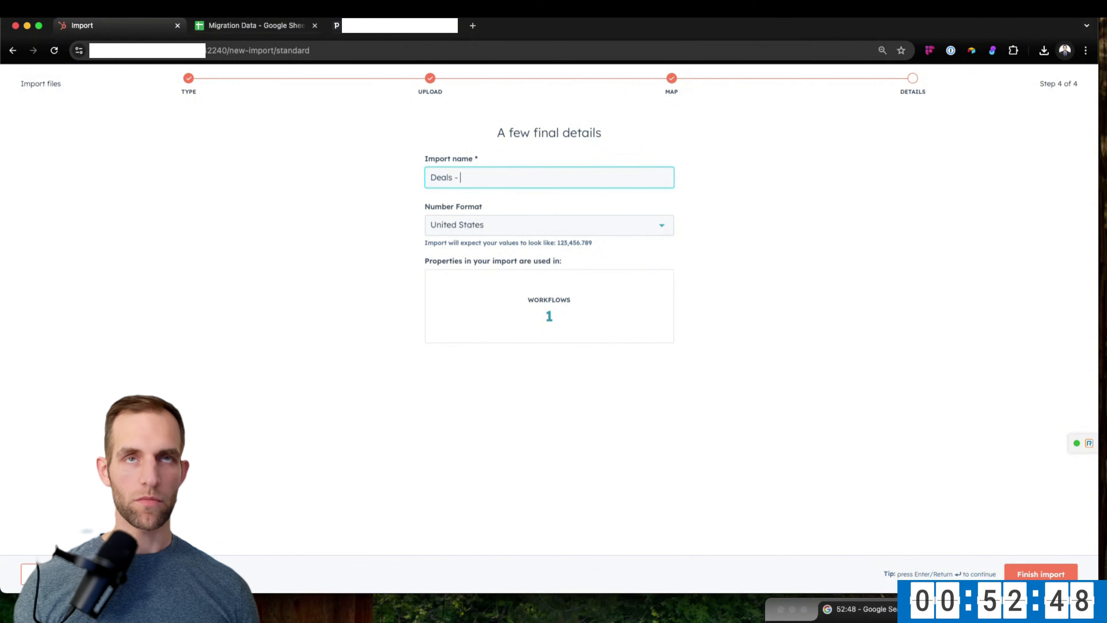
text(Round Trip)
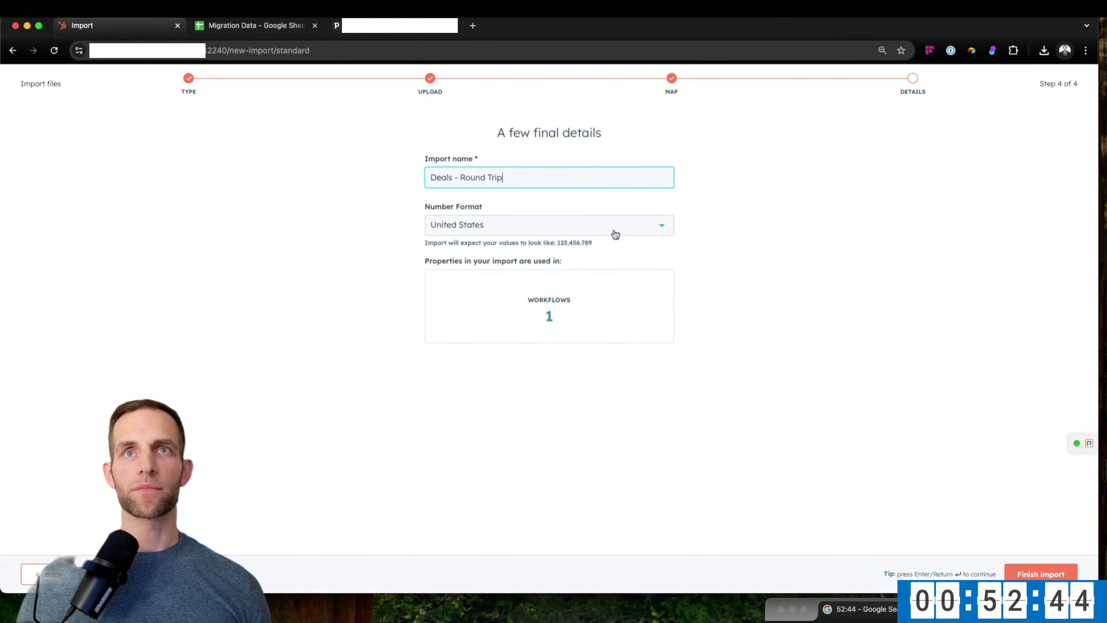
click(1022, 573)
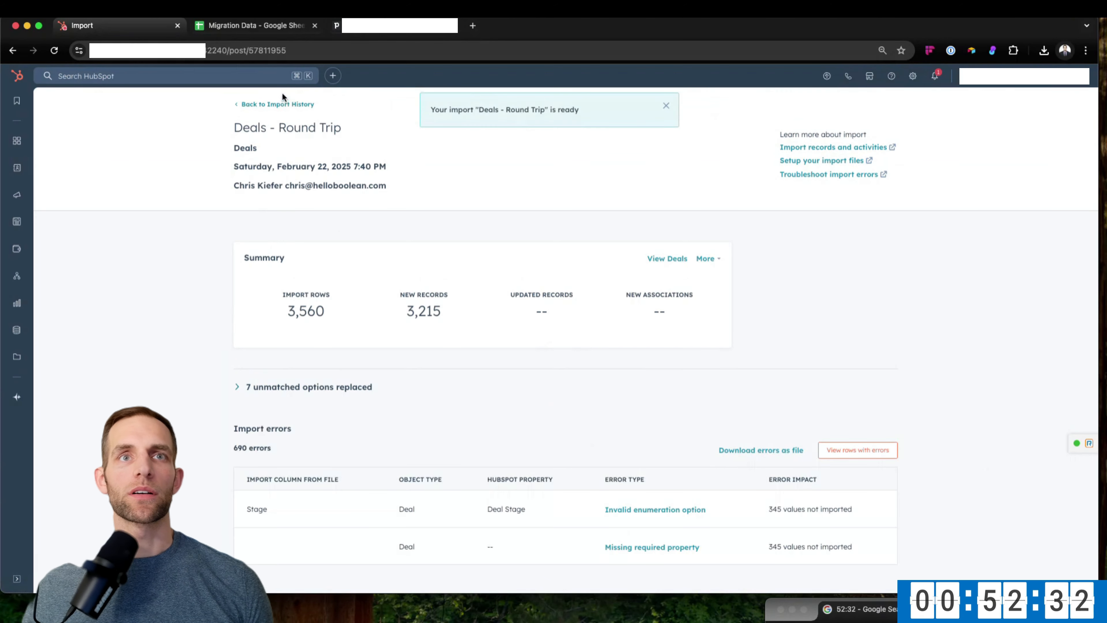
Return to the import history and start a new import from a file.
click(273, 106)
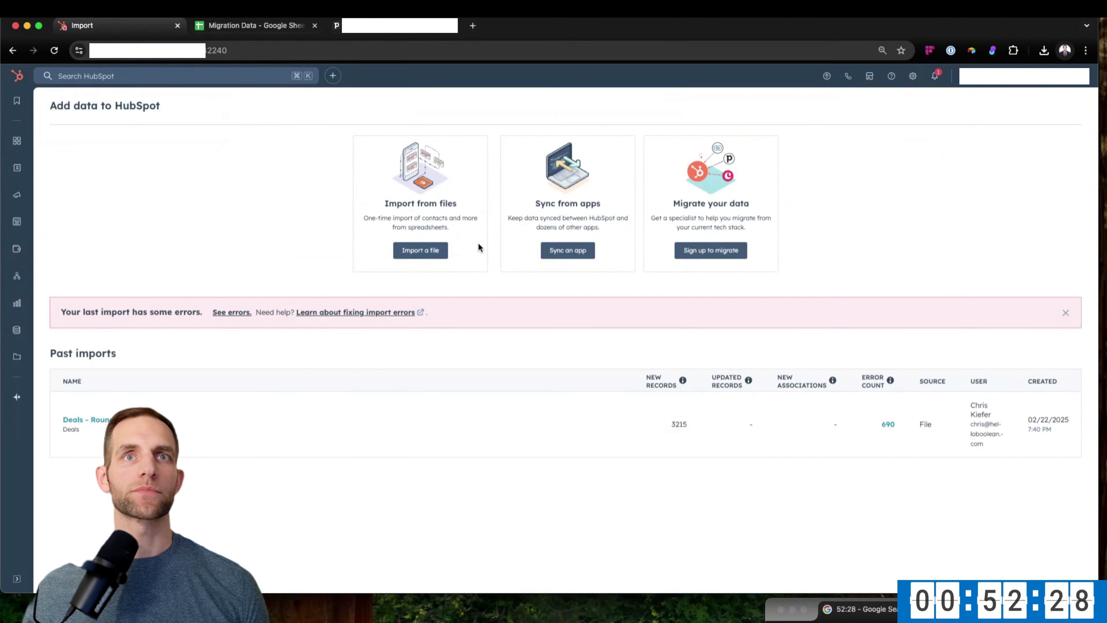
click(436, 250)
click(413, 281)
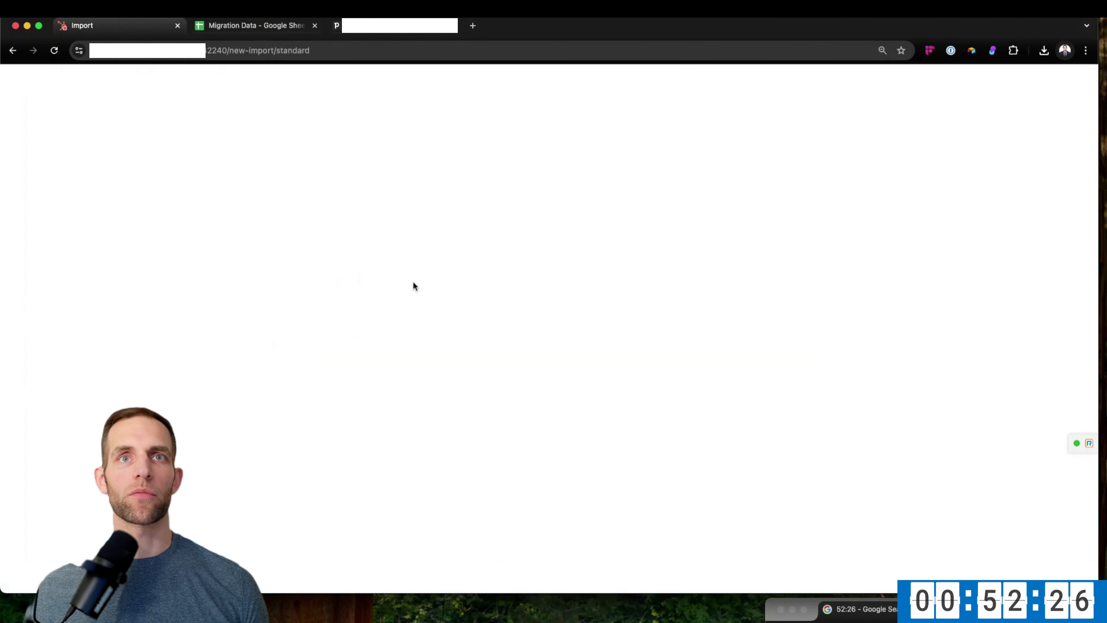
Choose Contacts as the data type and upload people-13777314-27.csv as the contacts file.
click(567, 260)
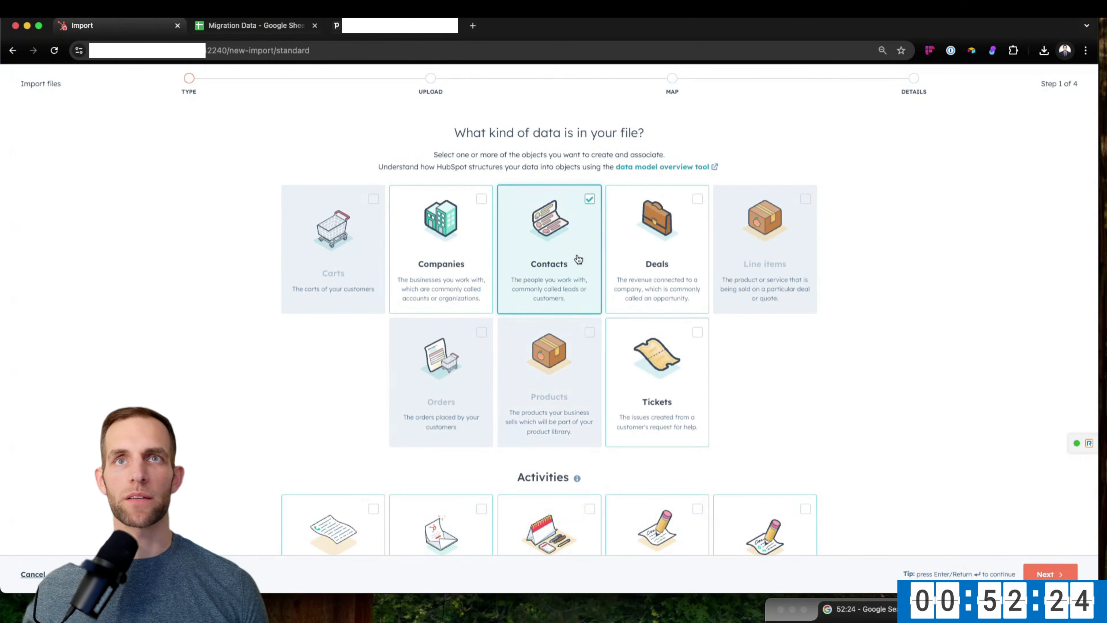
click(1051, 574)
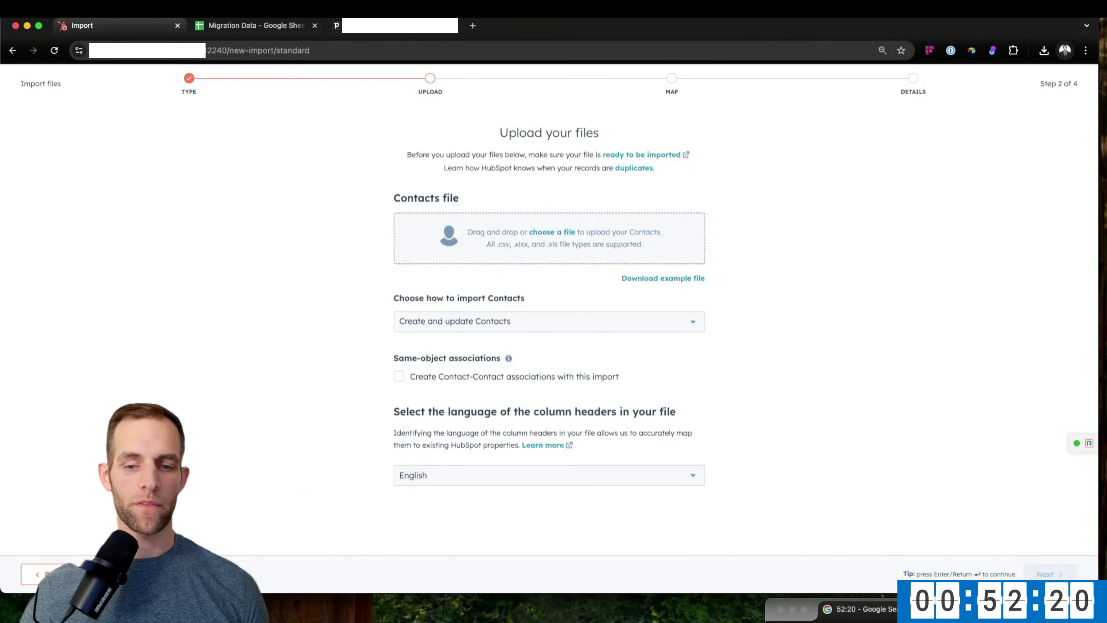
key(super+Tab)
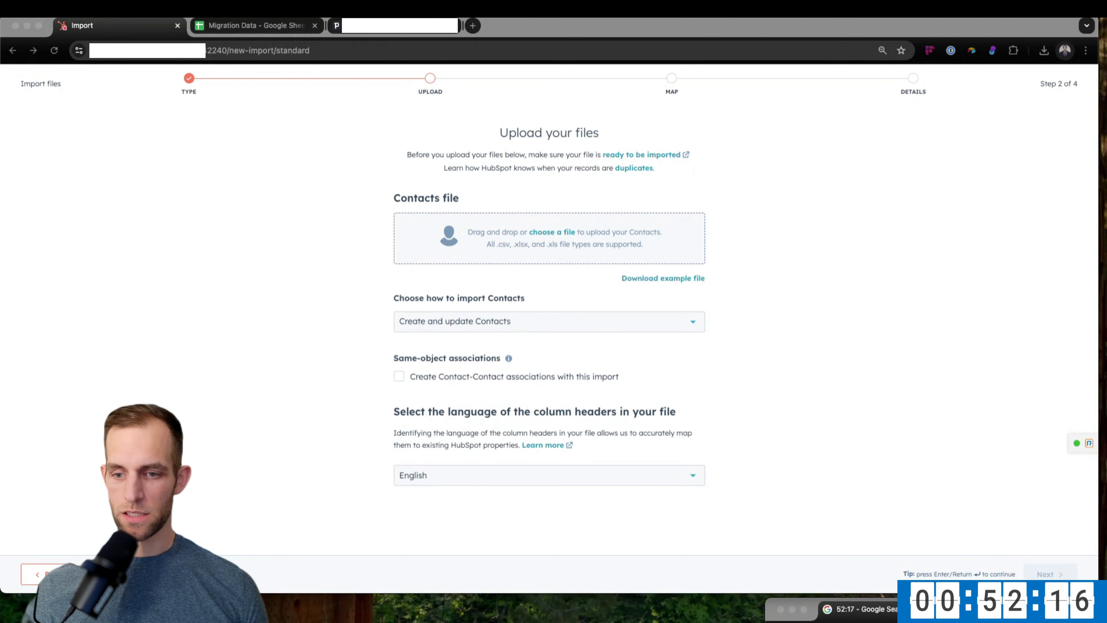
drag(695, 592, 512, 266)
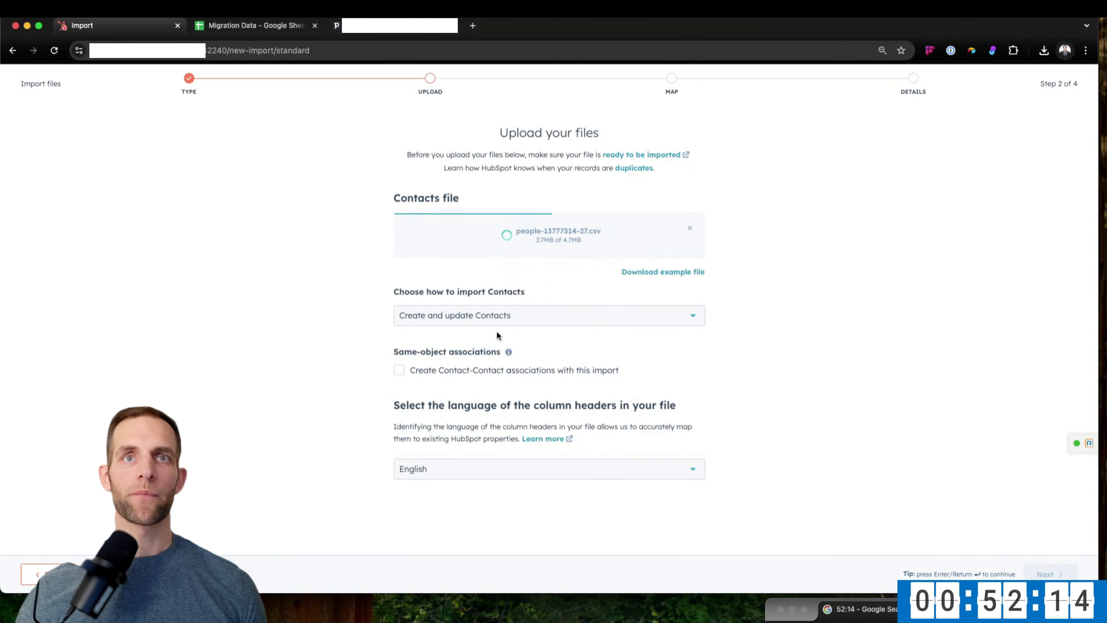
Set the contacts import to create new Contacts only and proceed to the column mapping.
click(480, 320)
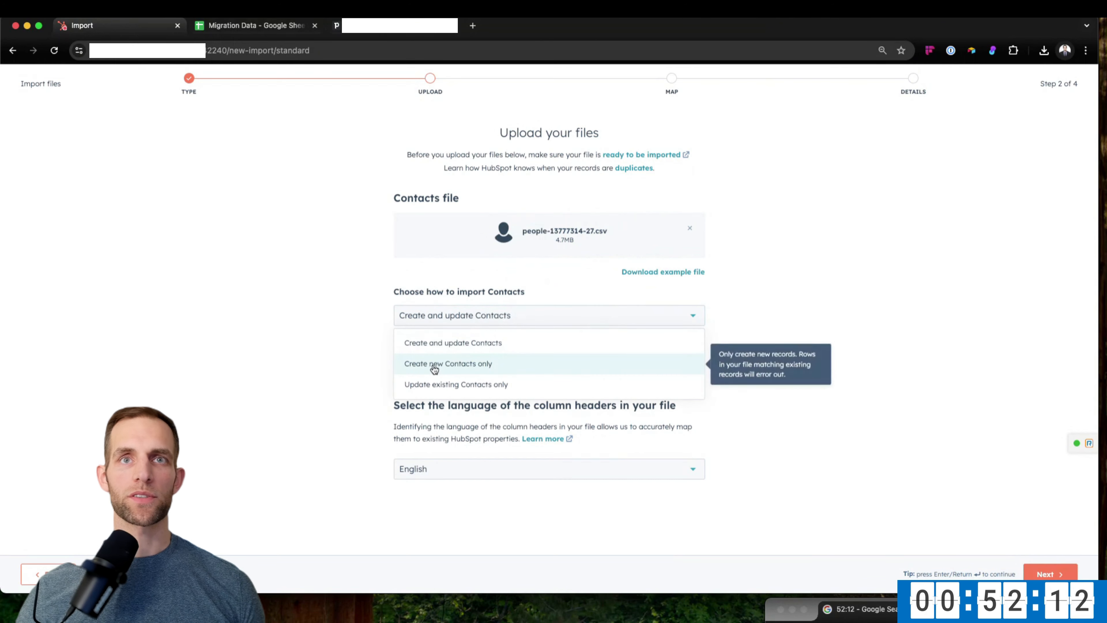
click(437, 363)
click(1046, 574)
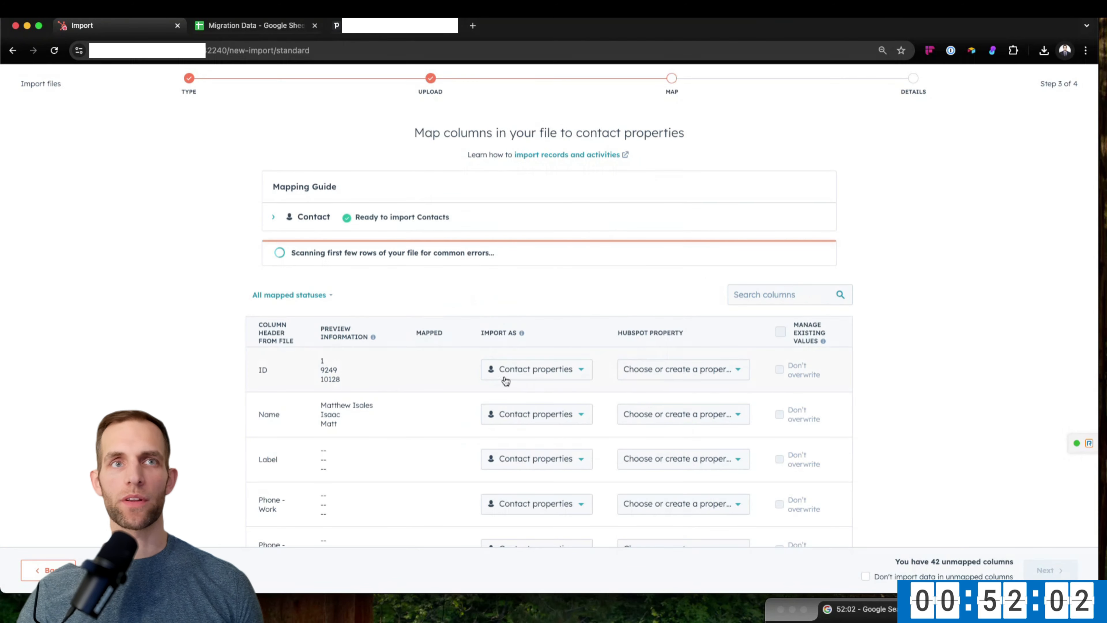
Start creating a new contact property for the ID column and open its property details for review.
click(506, 376)
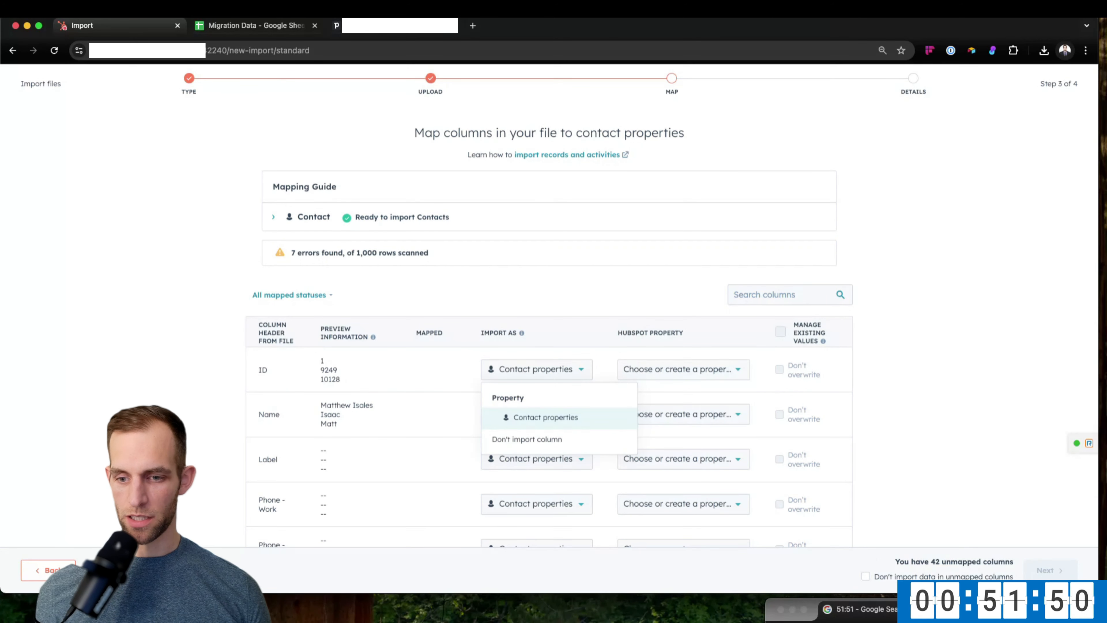
click(713, 368)
click(714, 369)
click(713, 368)
scroll(679, 507, down, 1)
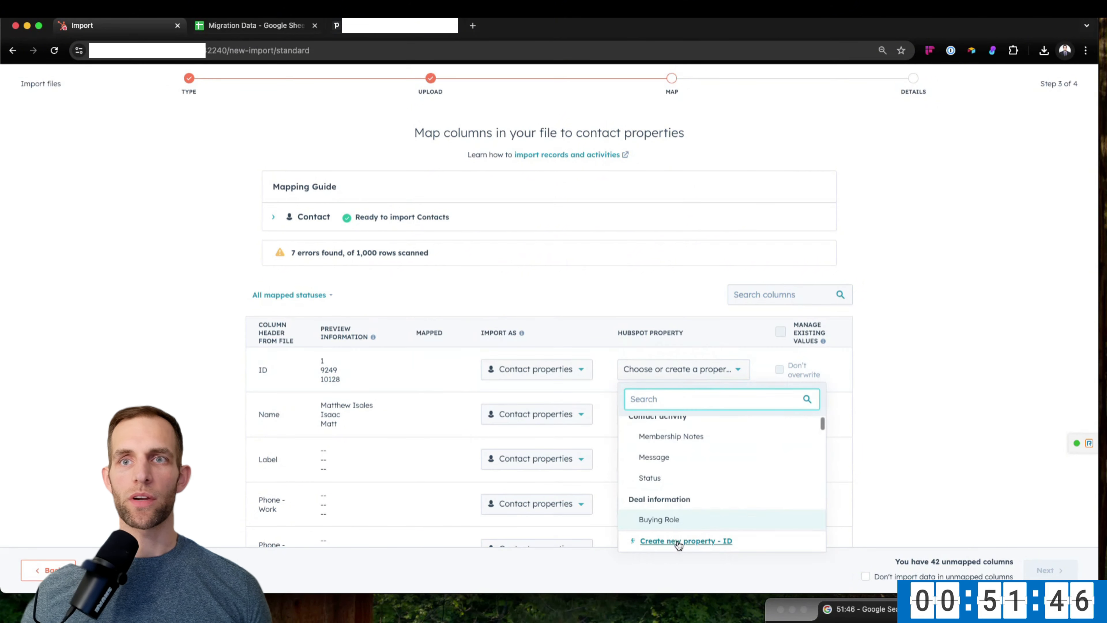
click(678, 541)
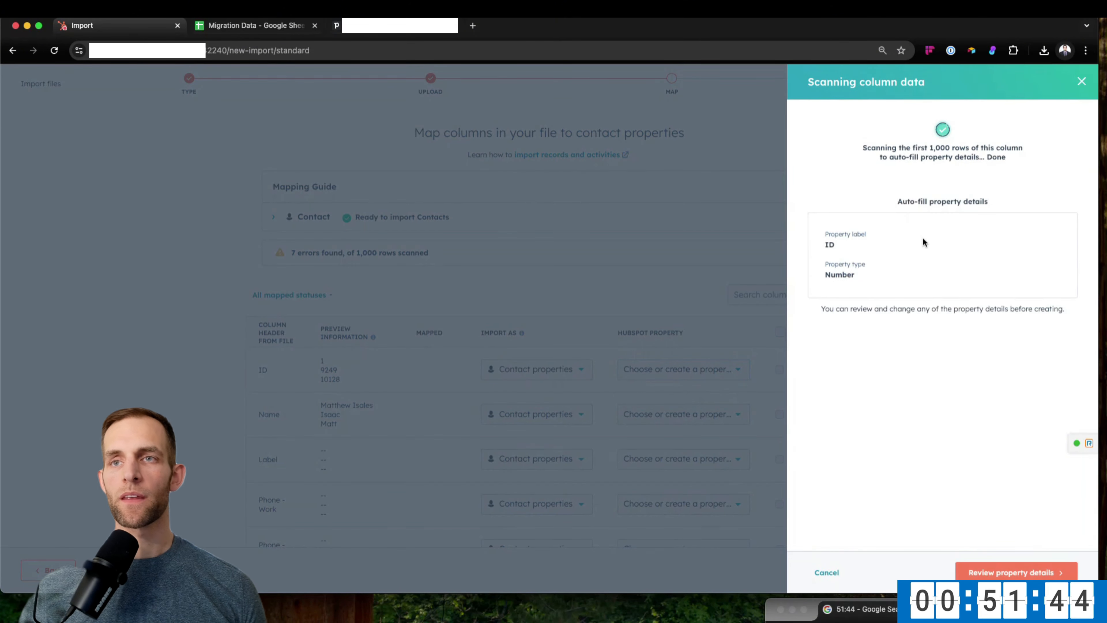
click(1001, 574)
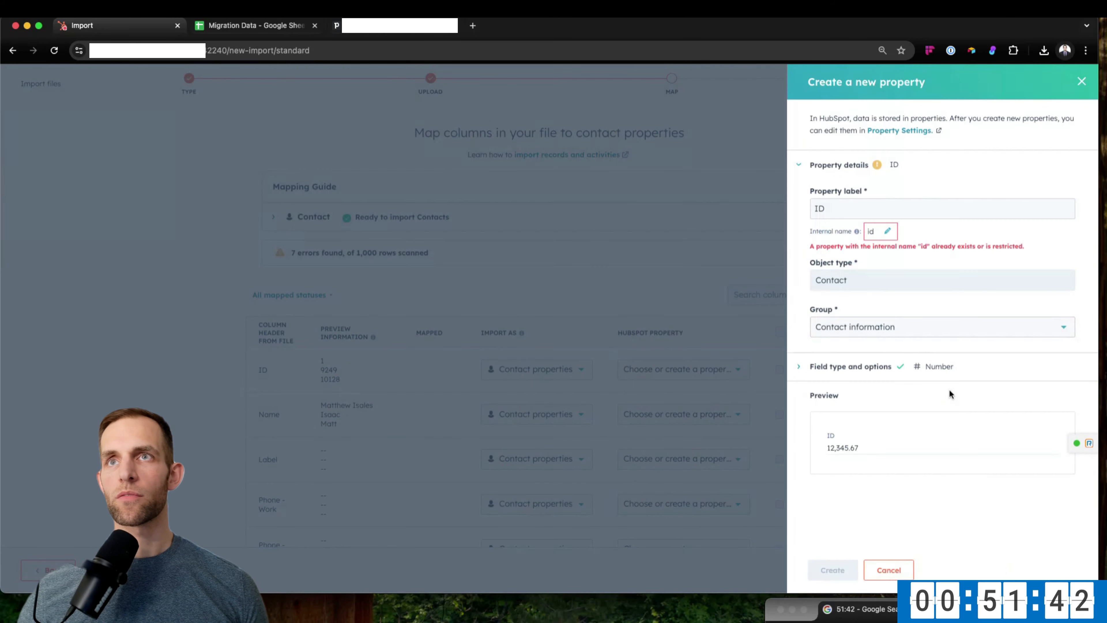
Label the new property "Pipedrive Person ID" and create it.
double_click(840, 205)
text(Pi)
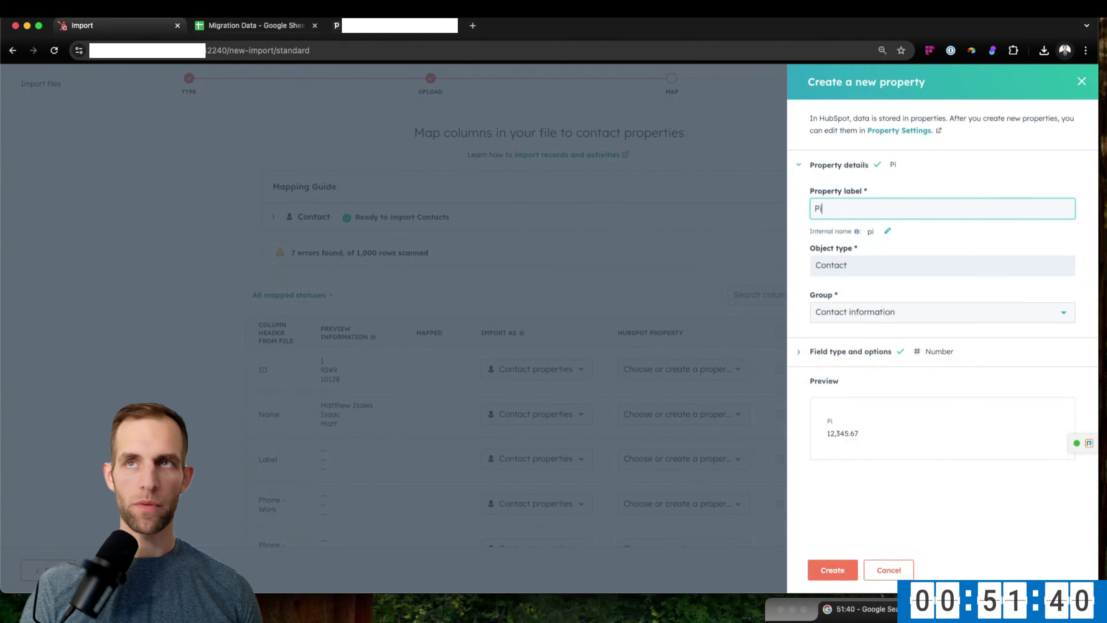
text(pdedrive)
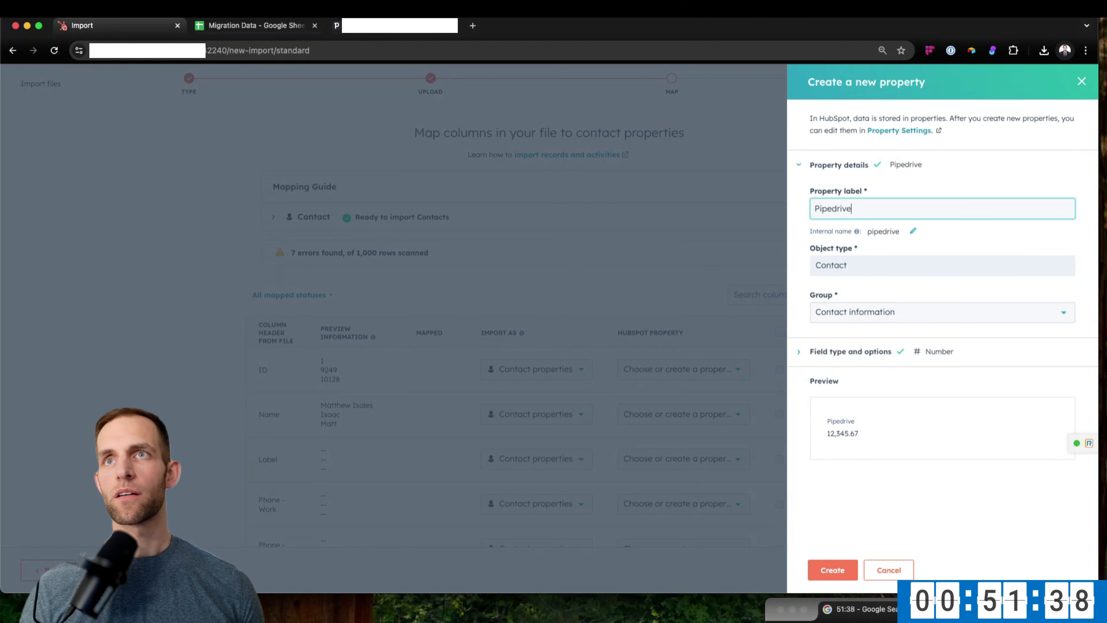
text( Per)
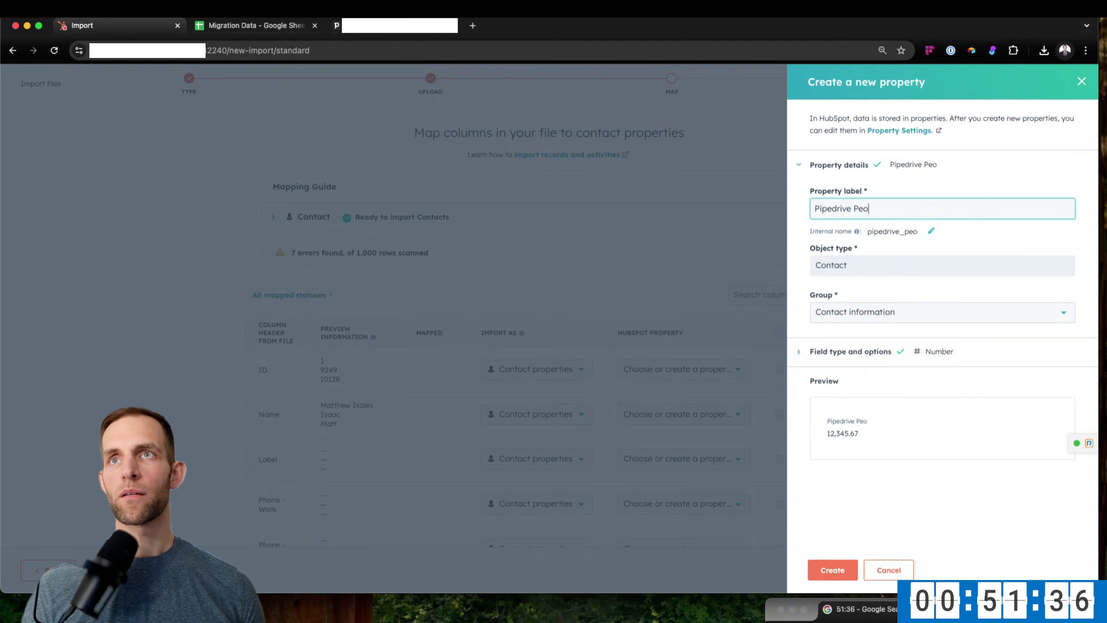
text(ple ID)
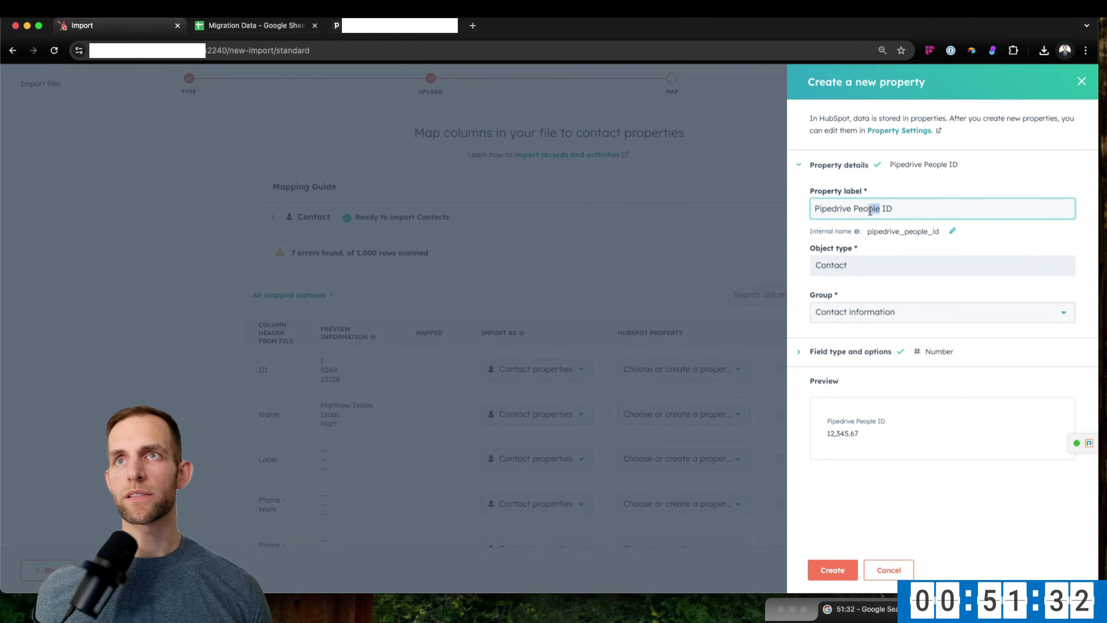
text(rson)
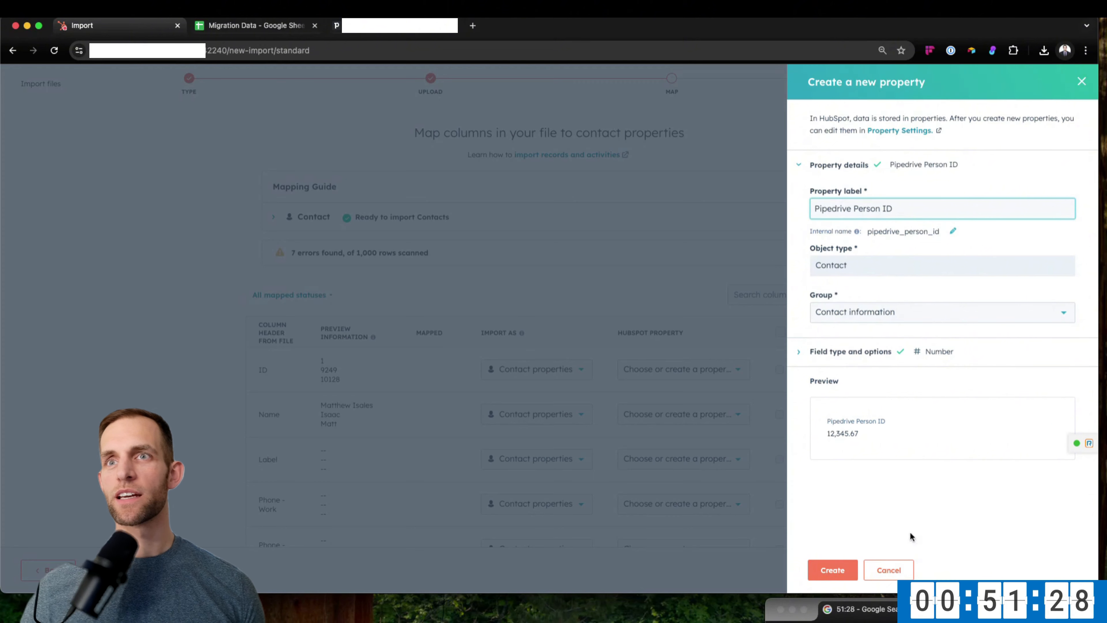
click(833, 570)
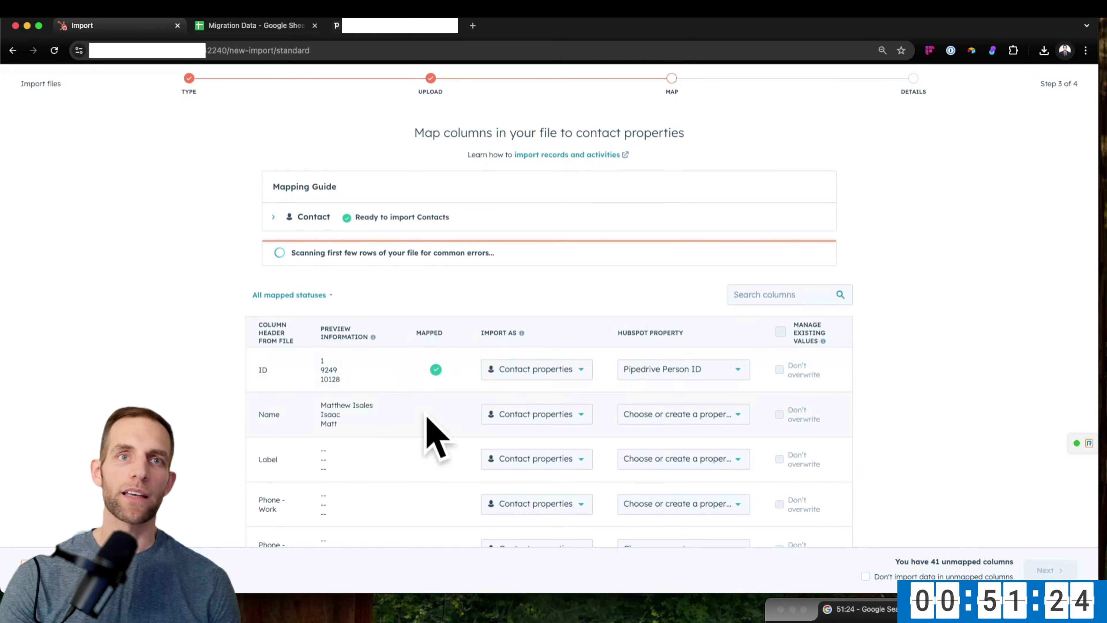
Map the Name column to the First Name contact property.
scroll(512, 419, down, 3)
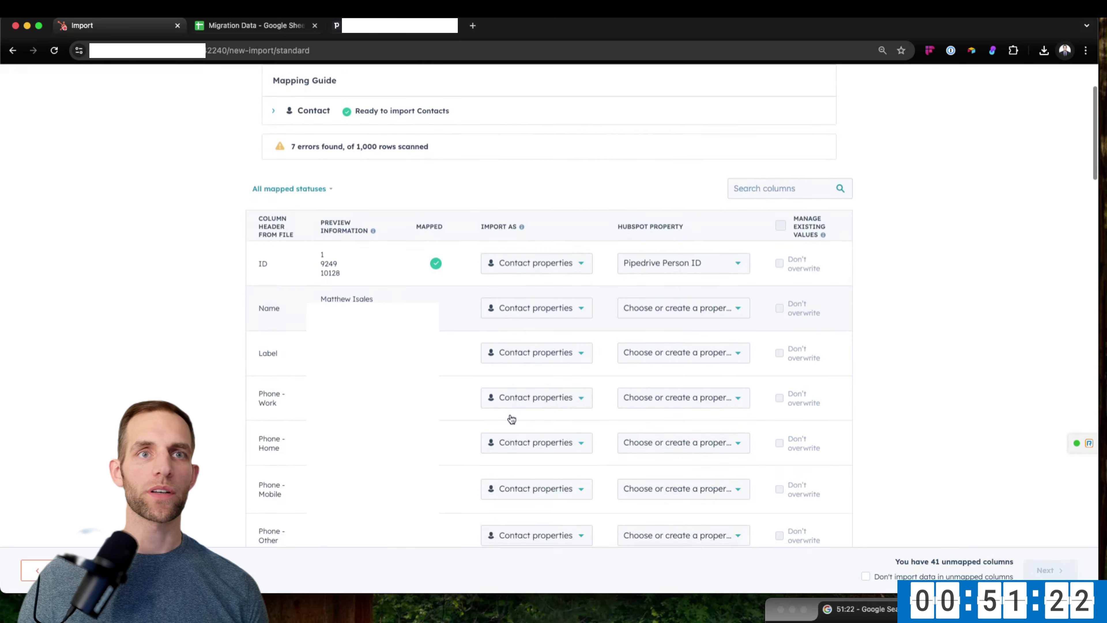
click(528, 286)
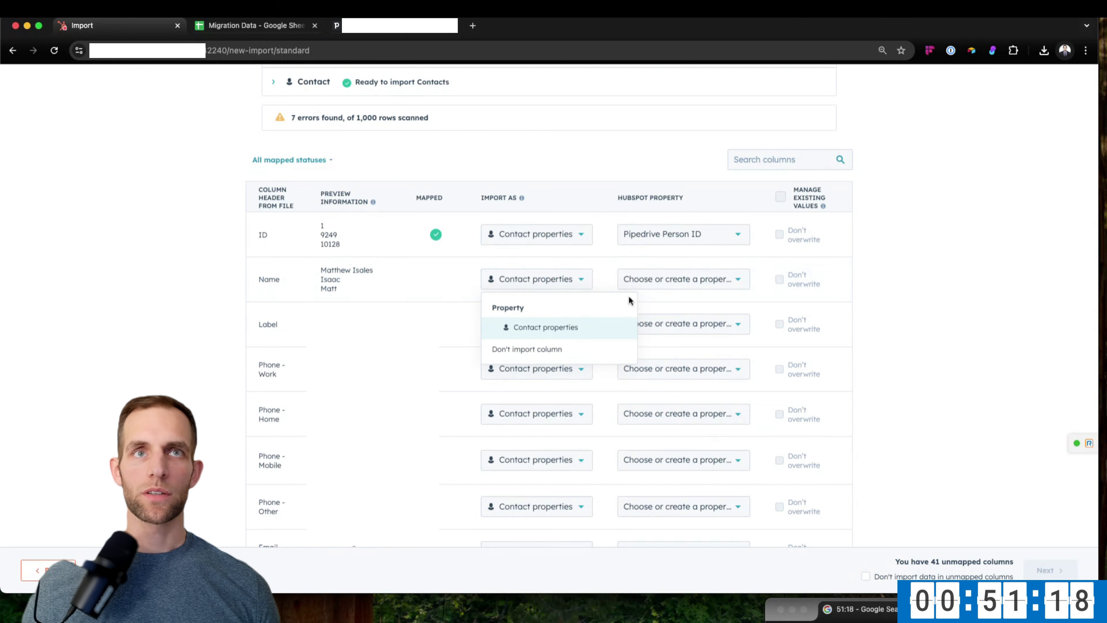
click(659, 282)
text(fir)
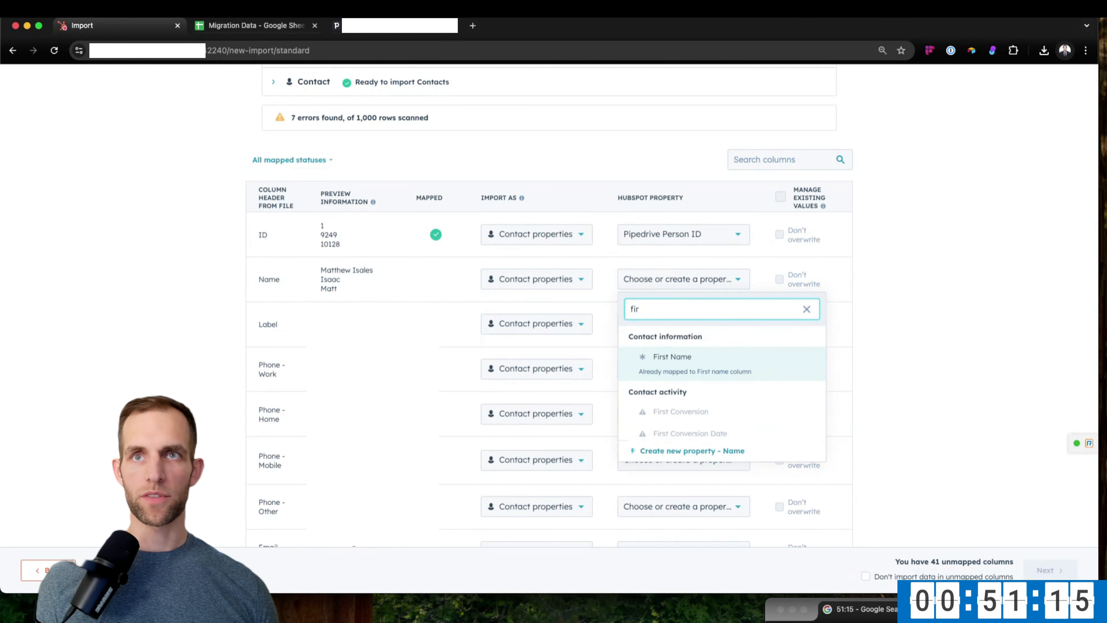
key(Return)
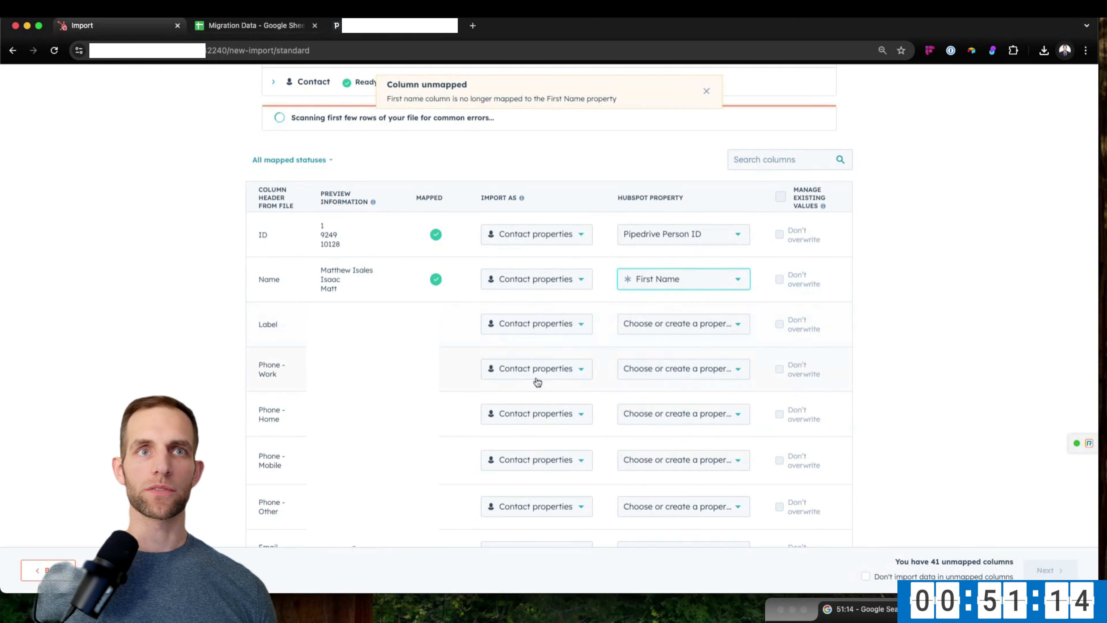
Map the Phone - Mobile column to the Mobile Phone Number contact property.
scroll(525, 381, down, 3)
click(541, 217)
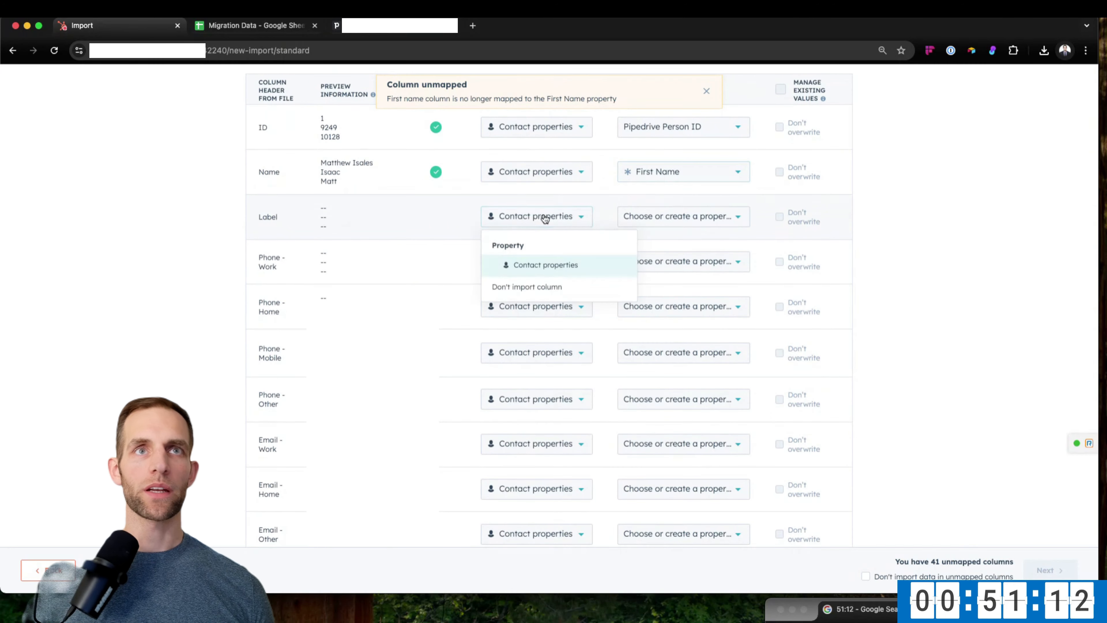
click(268, 231)
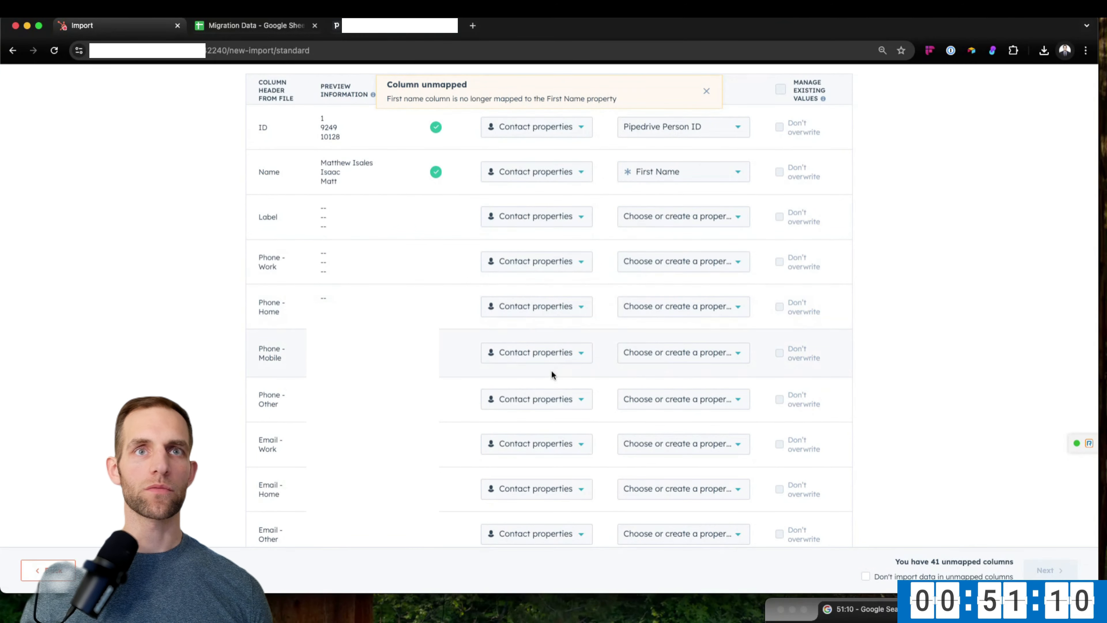
click(539, 355)
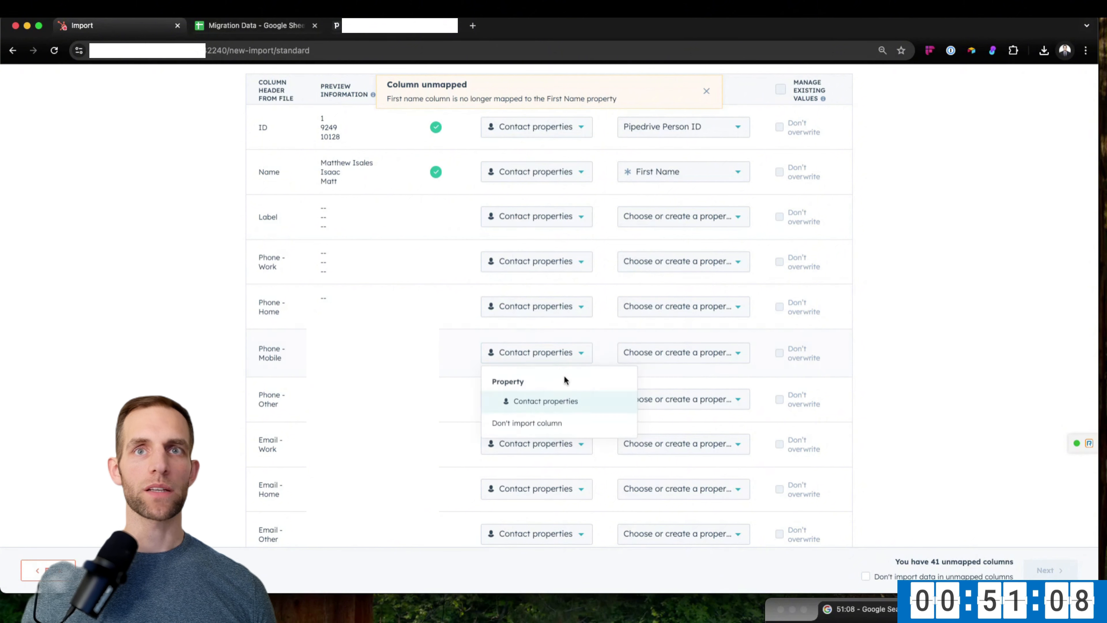
click(652, 354)
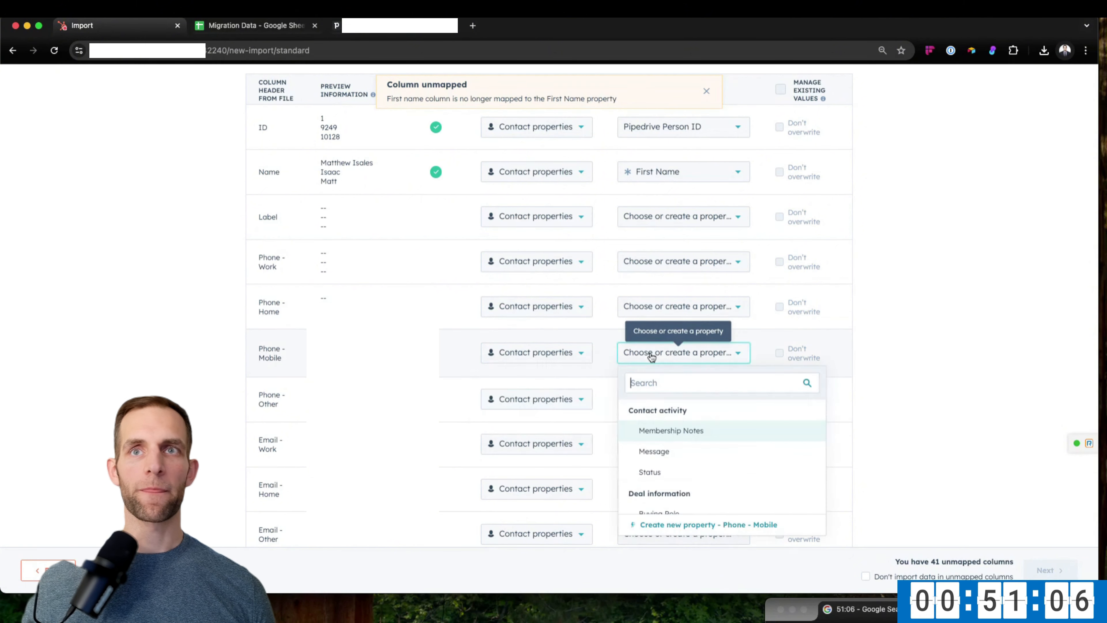
text(mobil)
click(668, 429)
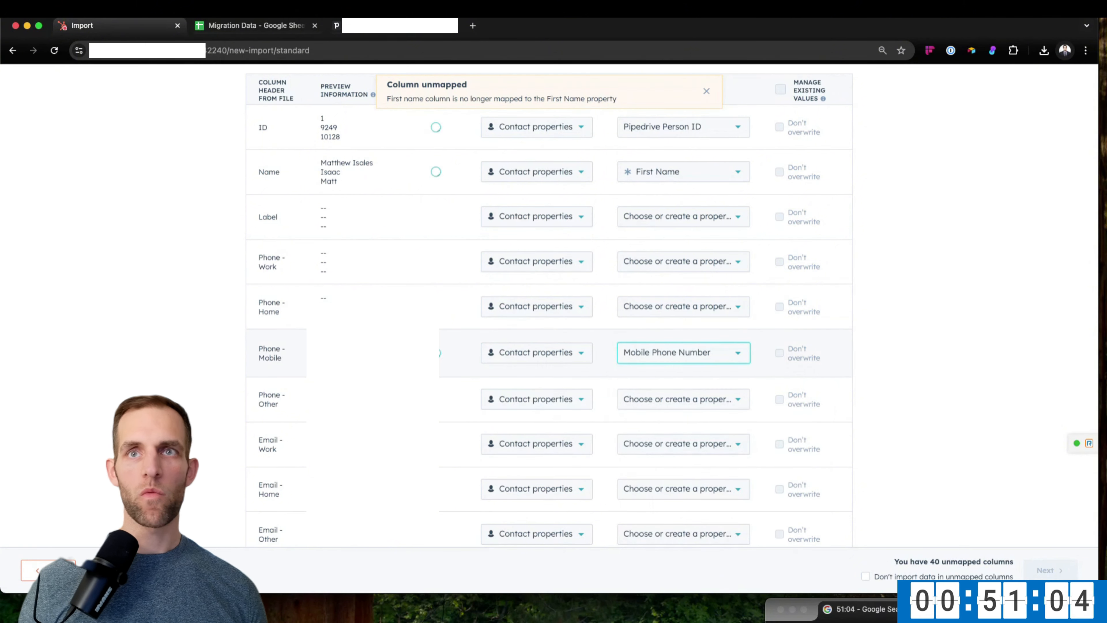
scroll(528, 274, down, 5)
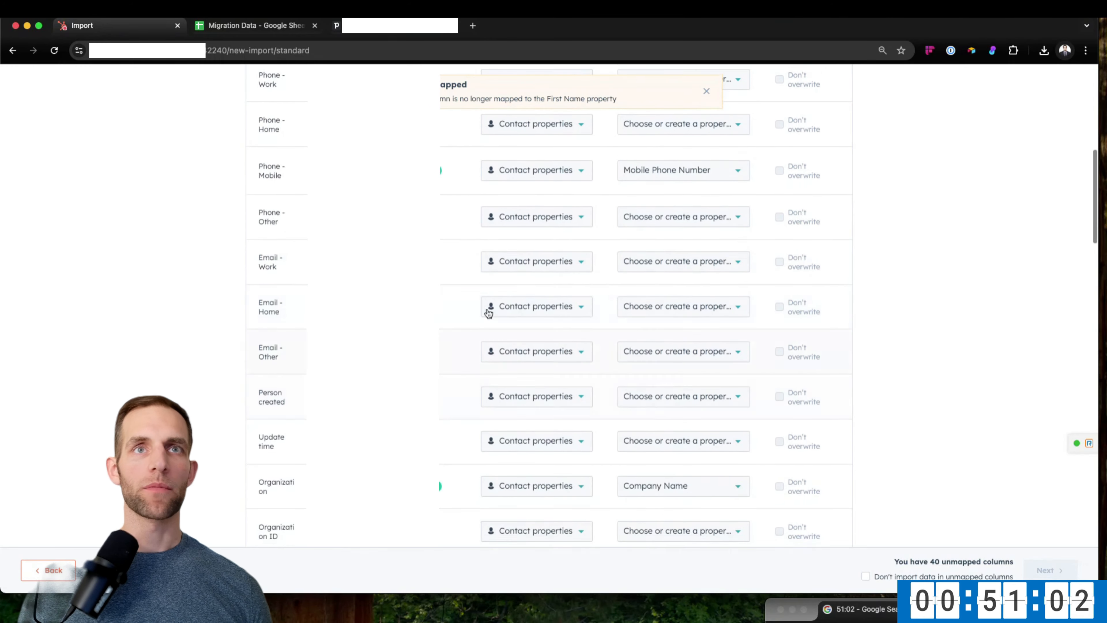
click(531, 269)
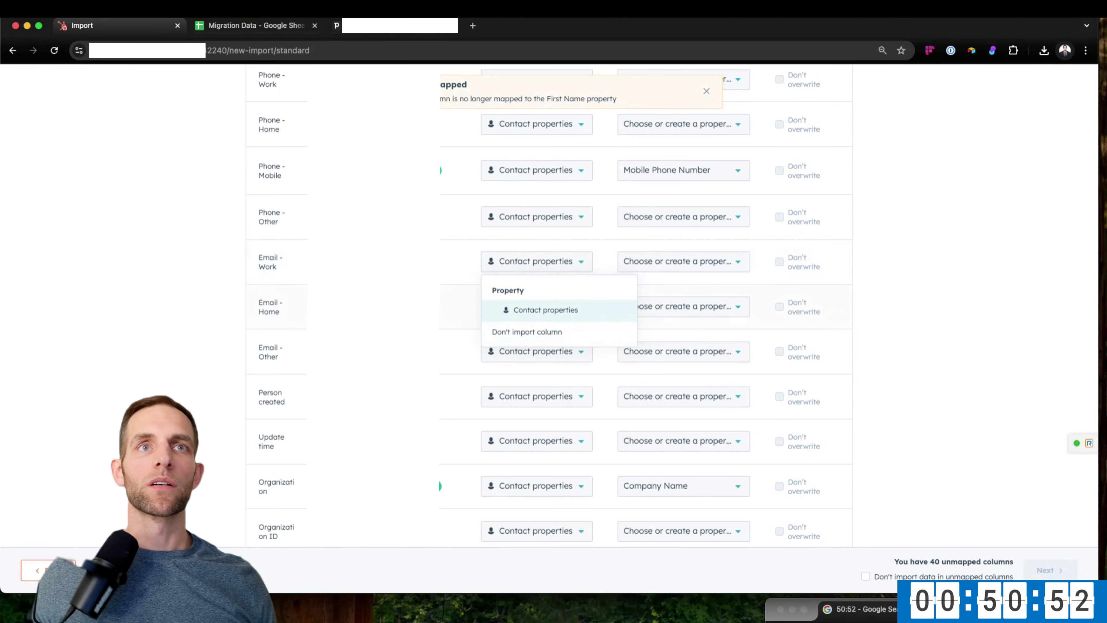
click(211, 300)
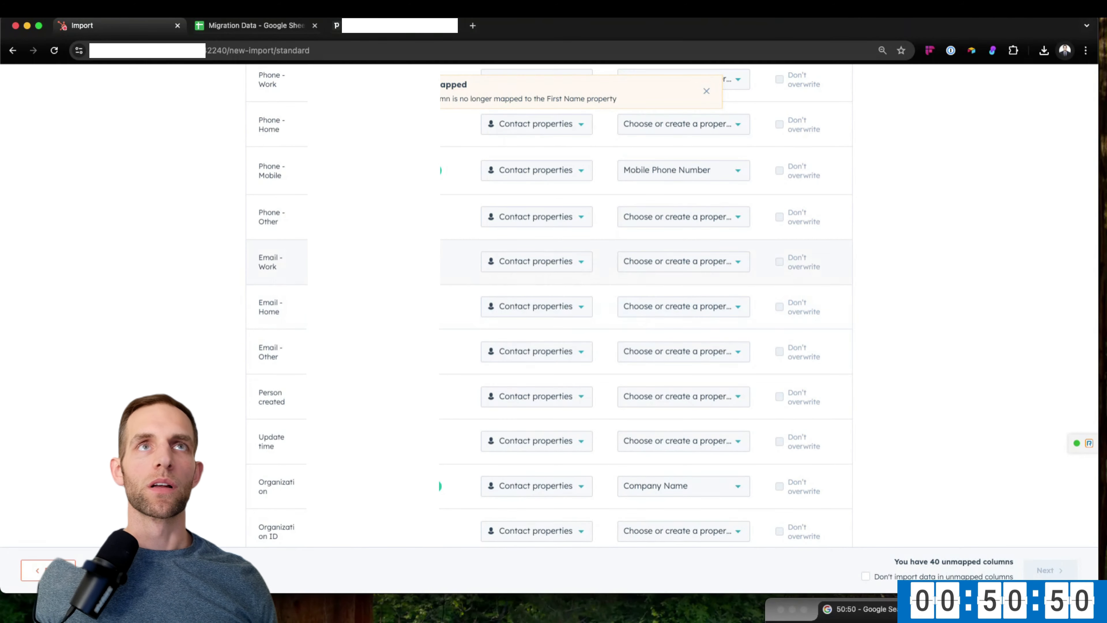
Switch to the Migration Data spreadsheet in Google Sheets and import people-13777314-27.csv, inserting it as a new sheet.
click(223, 29)
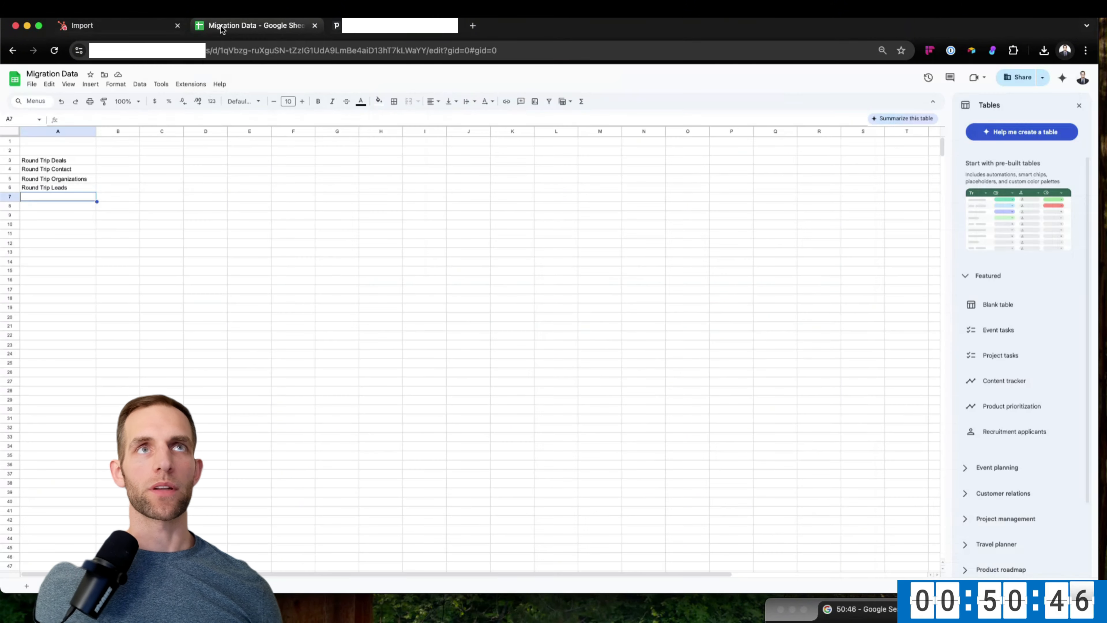
click(31, 83)
click(88, 128)
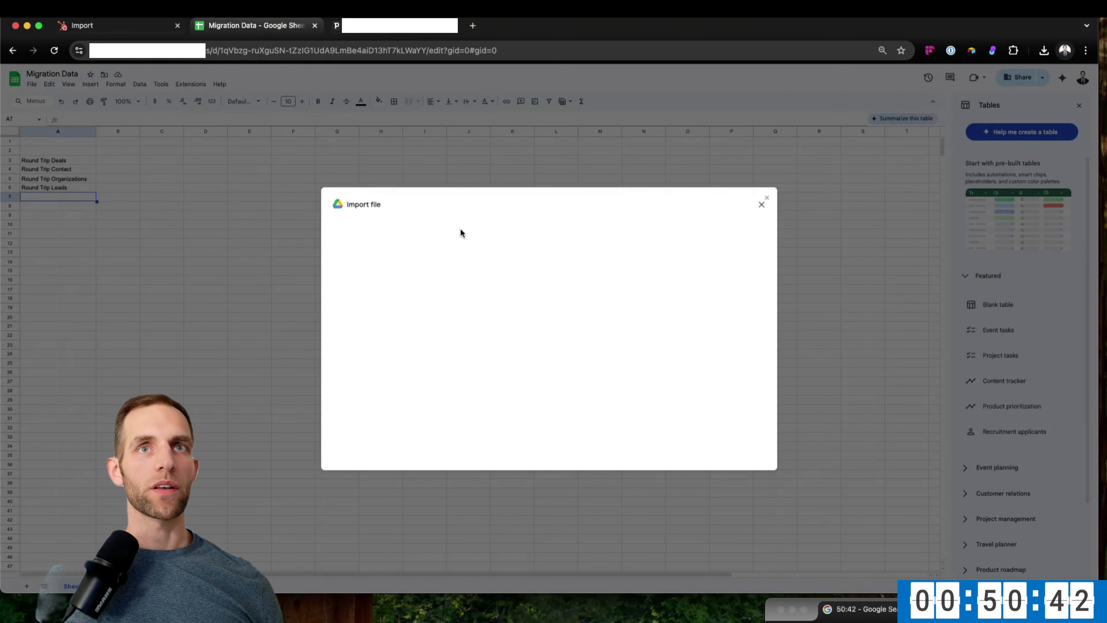
click(531, 240)
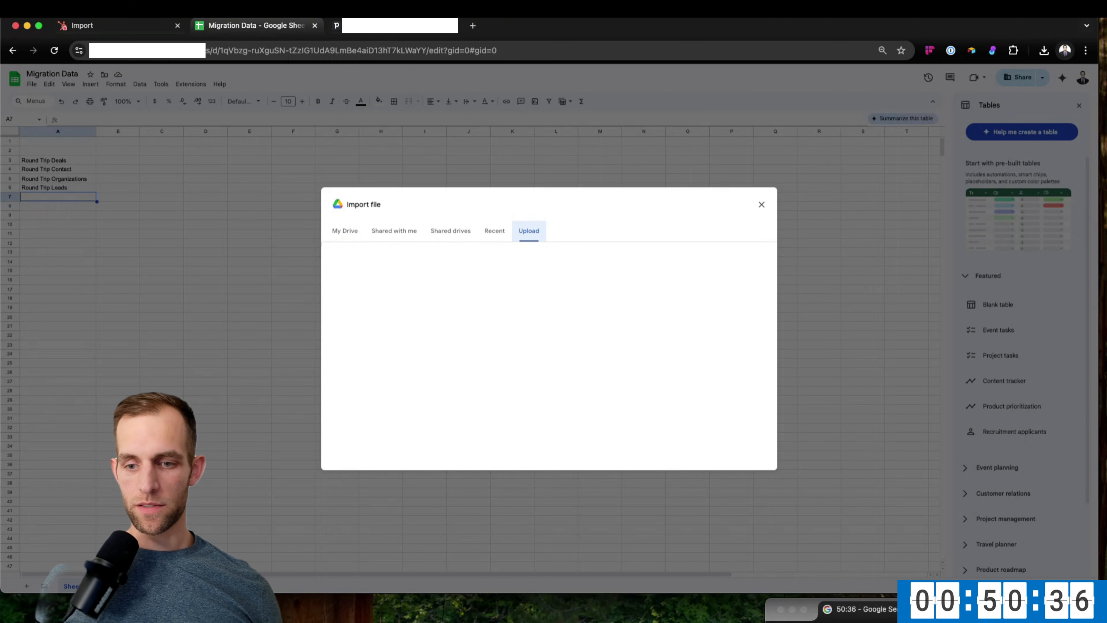
drag(633, 518, 527, 273)
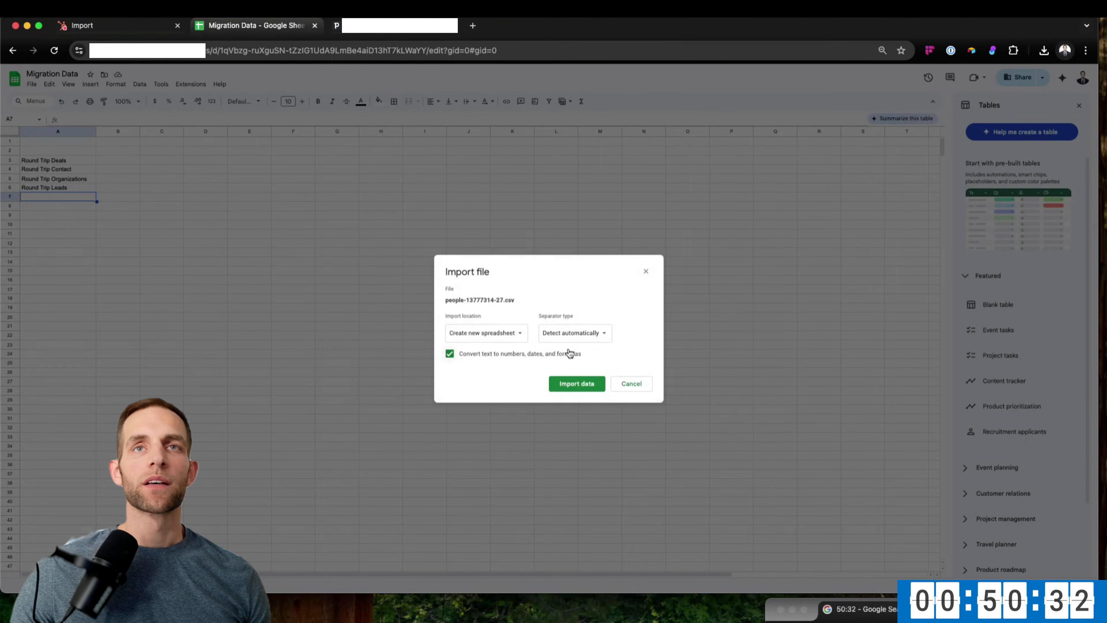
click(516, 335)
click(508, 349)
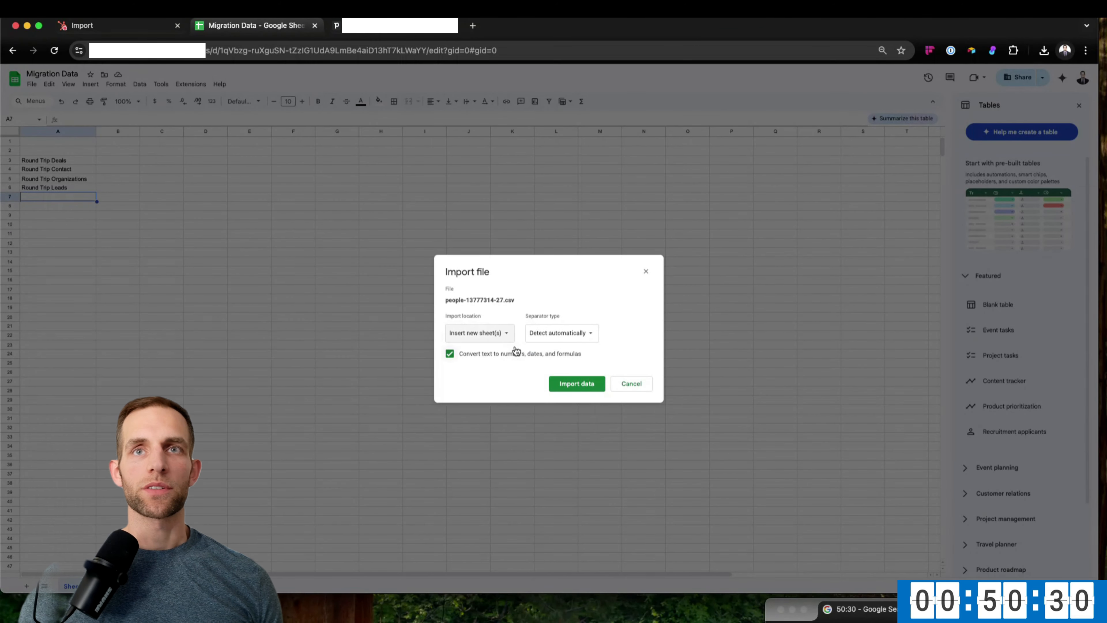
click(566, 386)
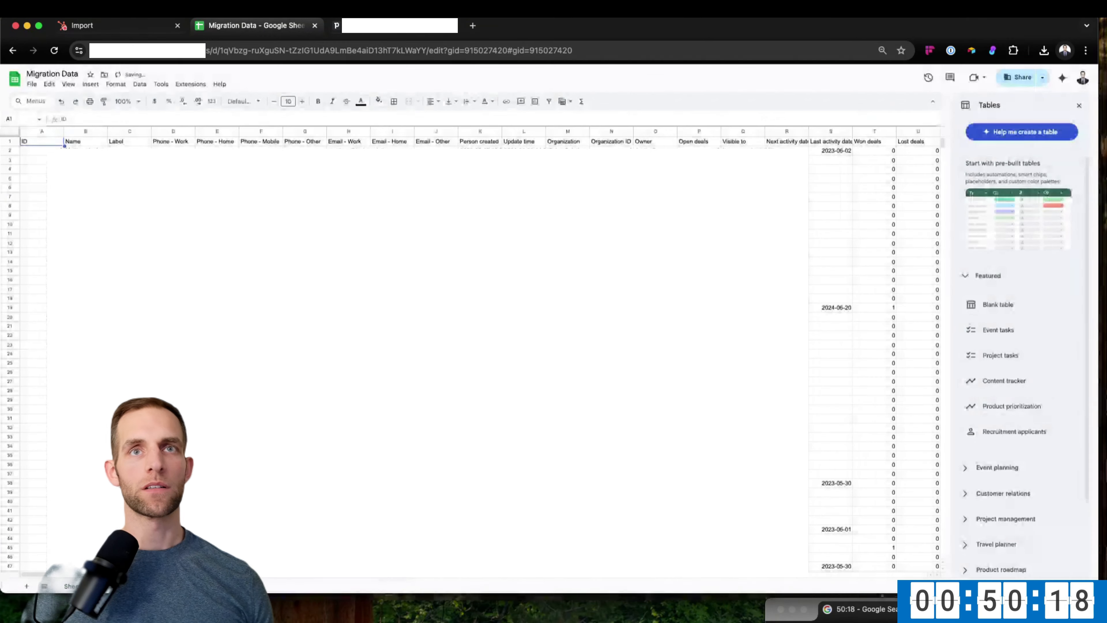
Rename the ID column header in cell A1 to "Pipedrive Person ID".
click(129, 196)
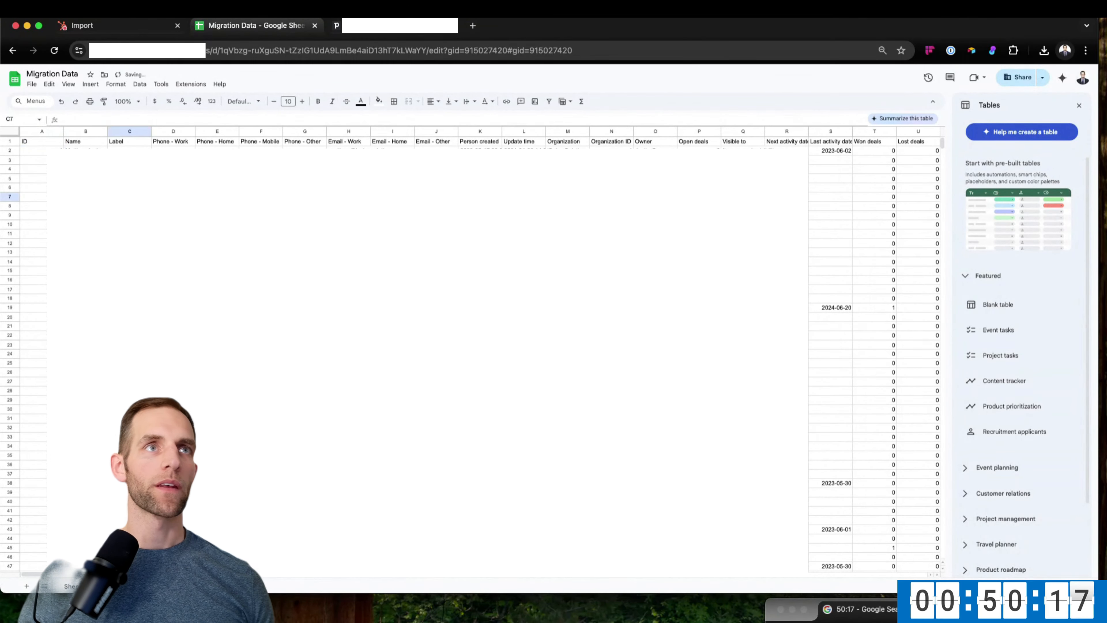
double_click(36, 143)
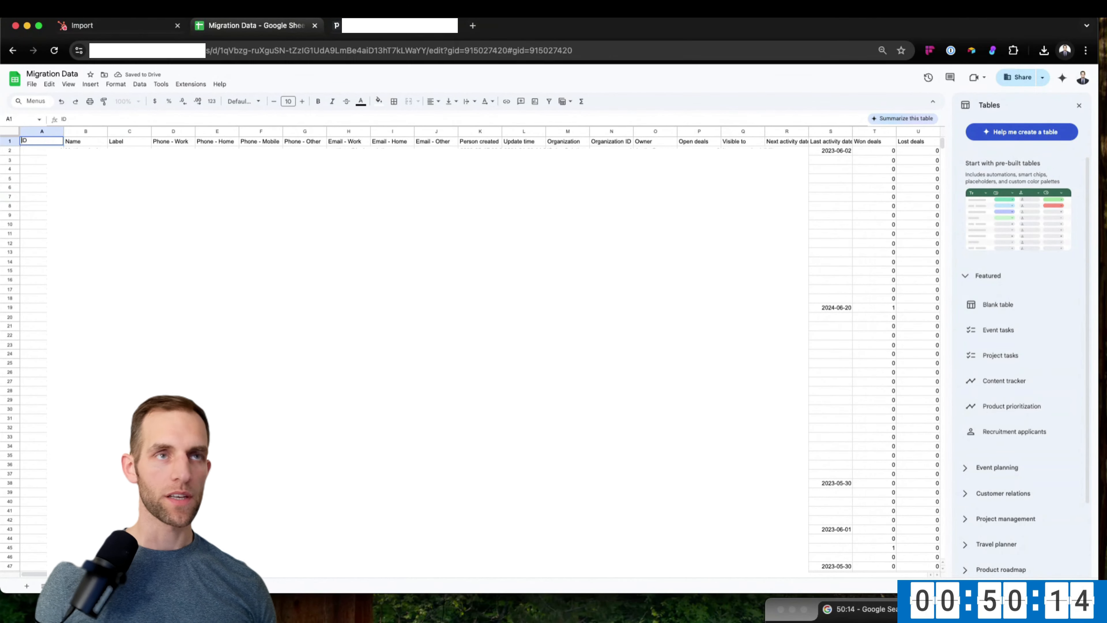
text(Pipedr)
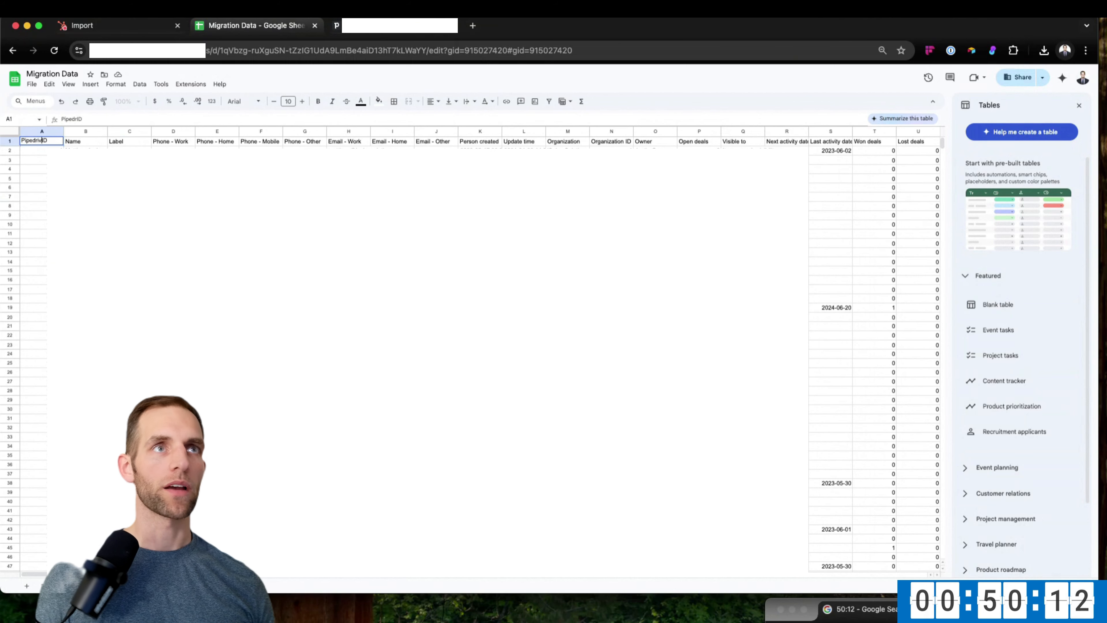
text(ive Person)
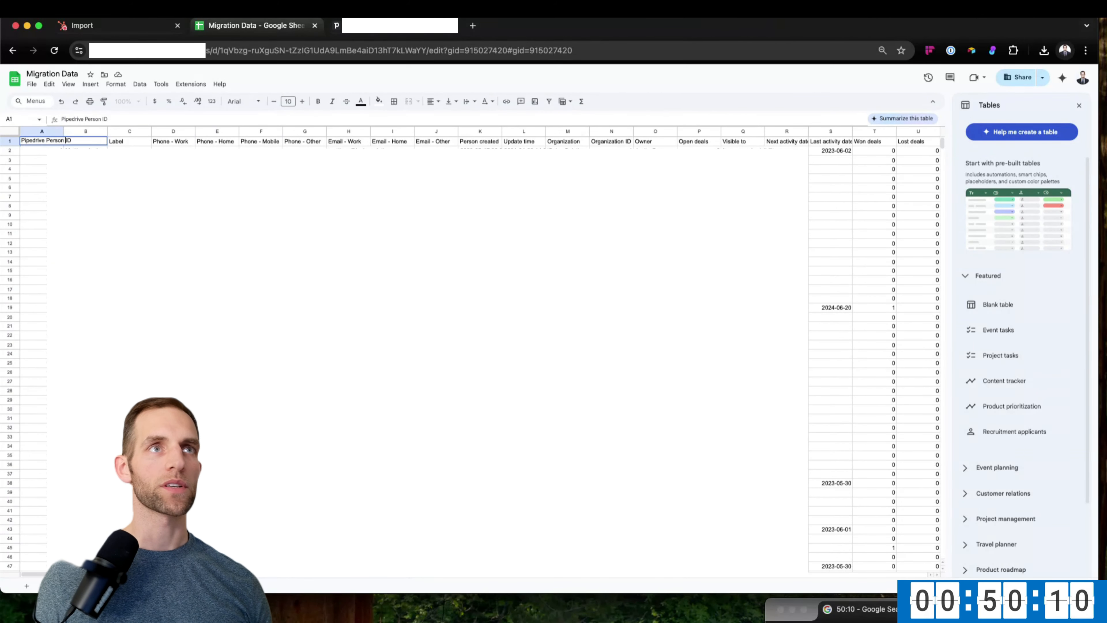
key(Return)
key(Right)
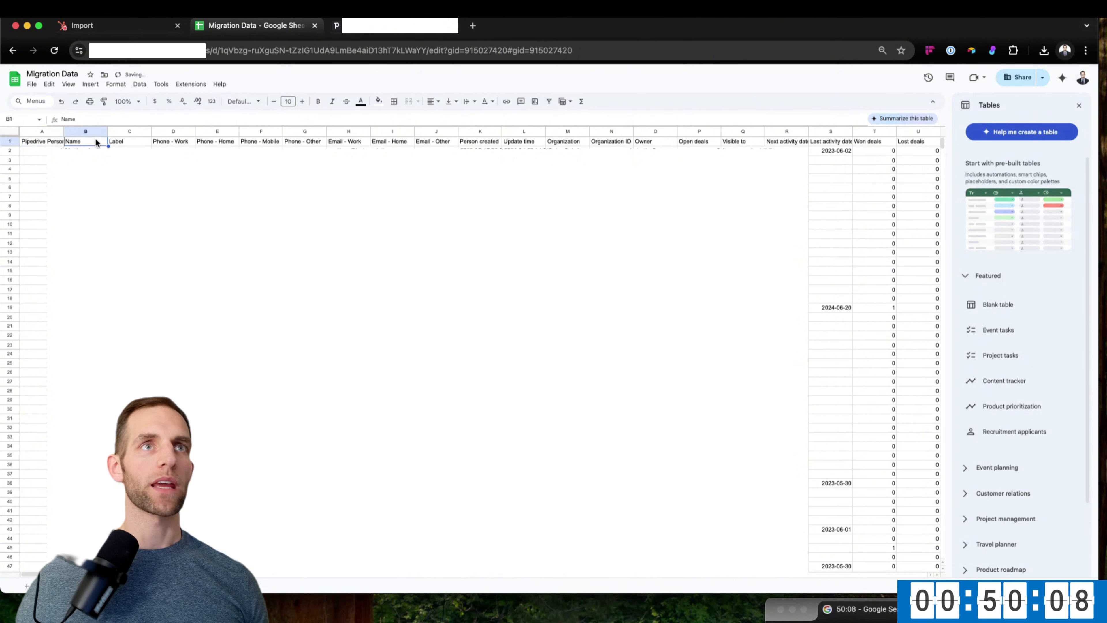
Delete the columns from Label through Phone - Other (C to G).
key(Right)
key(Right)
click(126, 131)
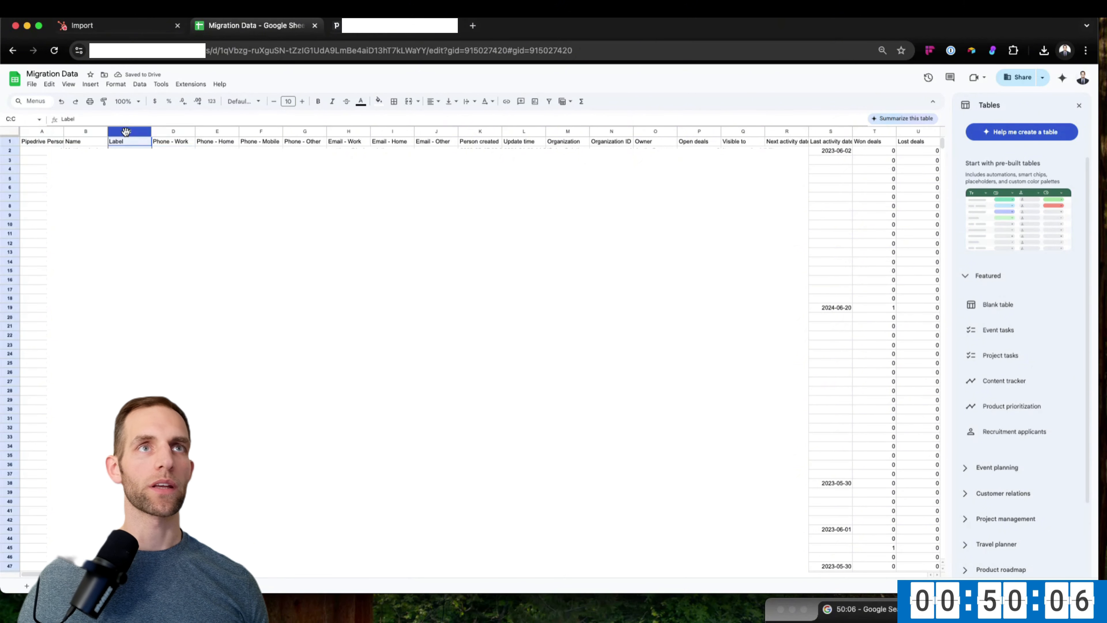
drag(126, 131, 182, 133)
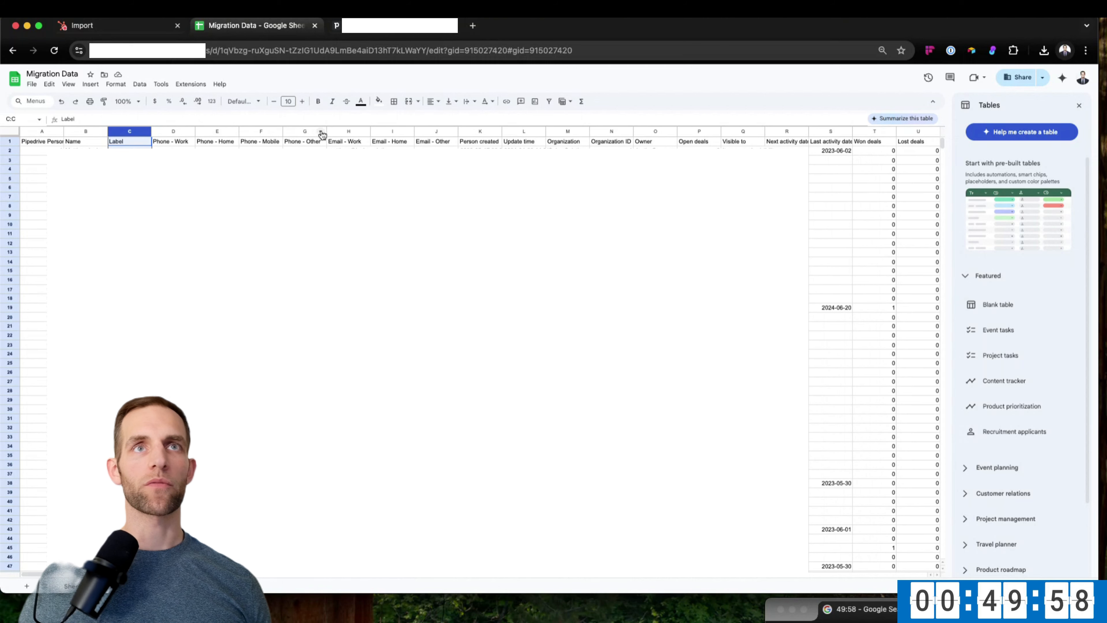
shift+click(301, 131)
right_click(300, 131)
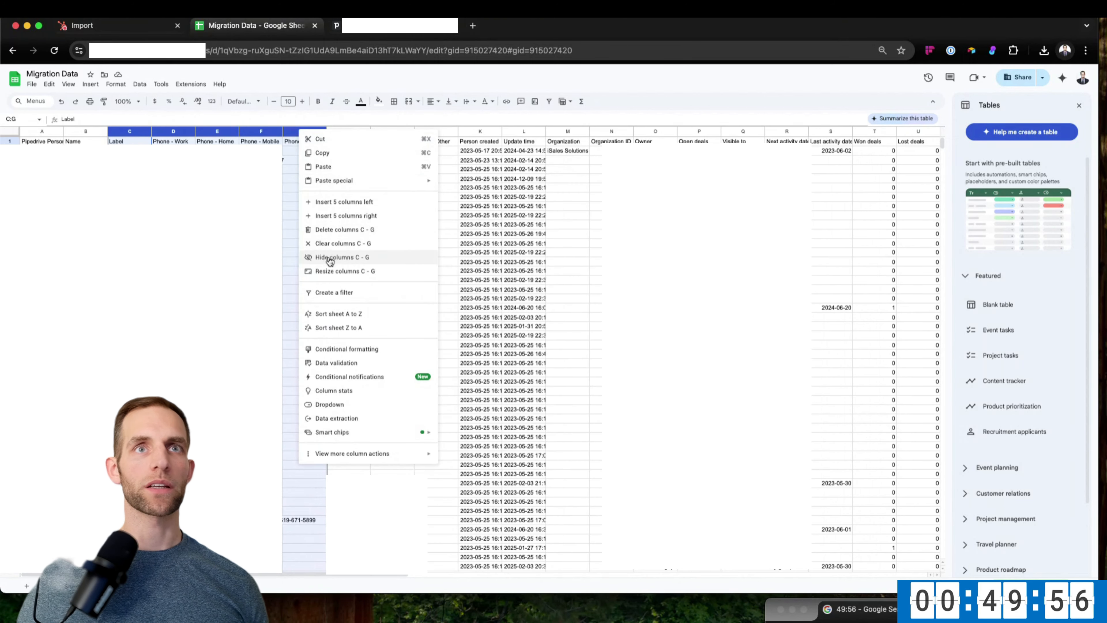
click(344, 229)
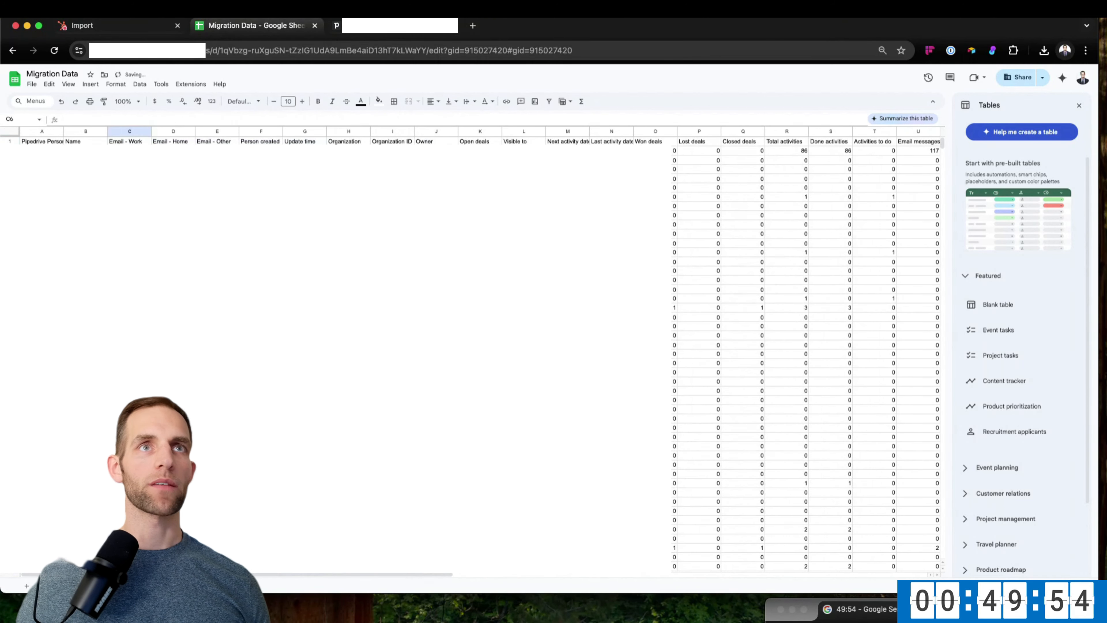
Freeze the header row of the people sheet.
click(217, 151)
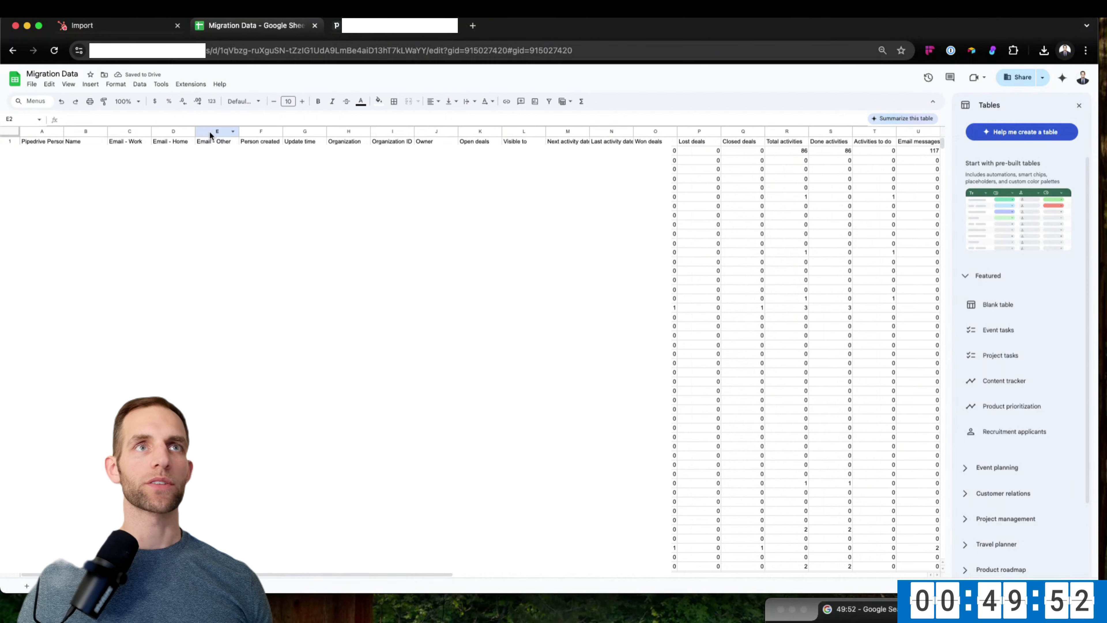
click(9, 142)
click(69, 84)
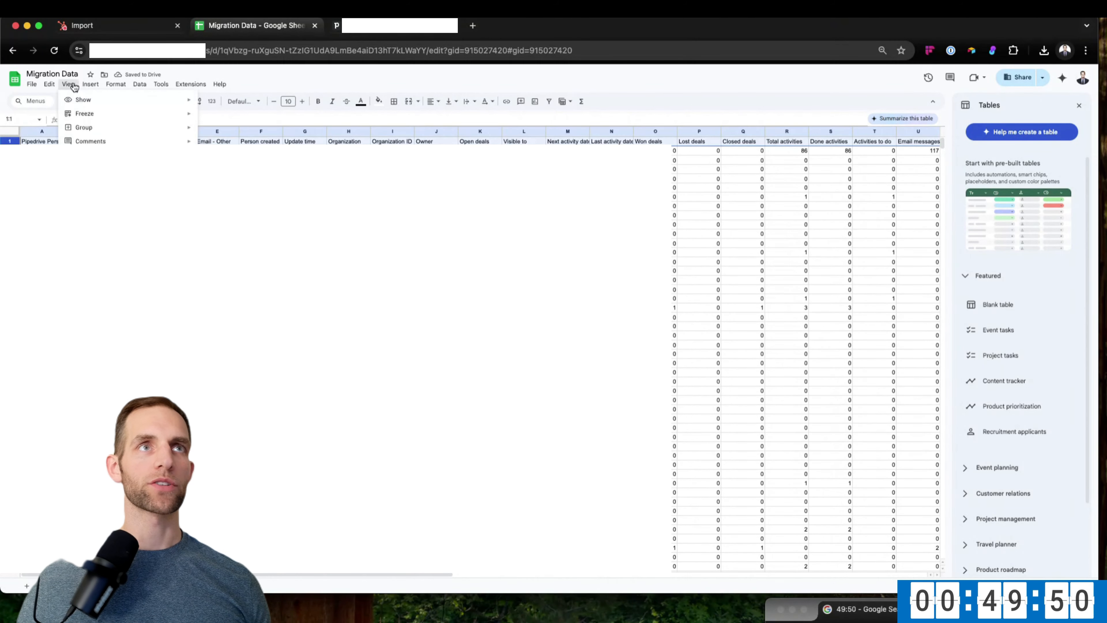
mouse_move(75, 113)
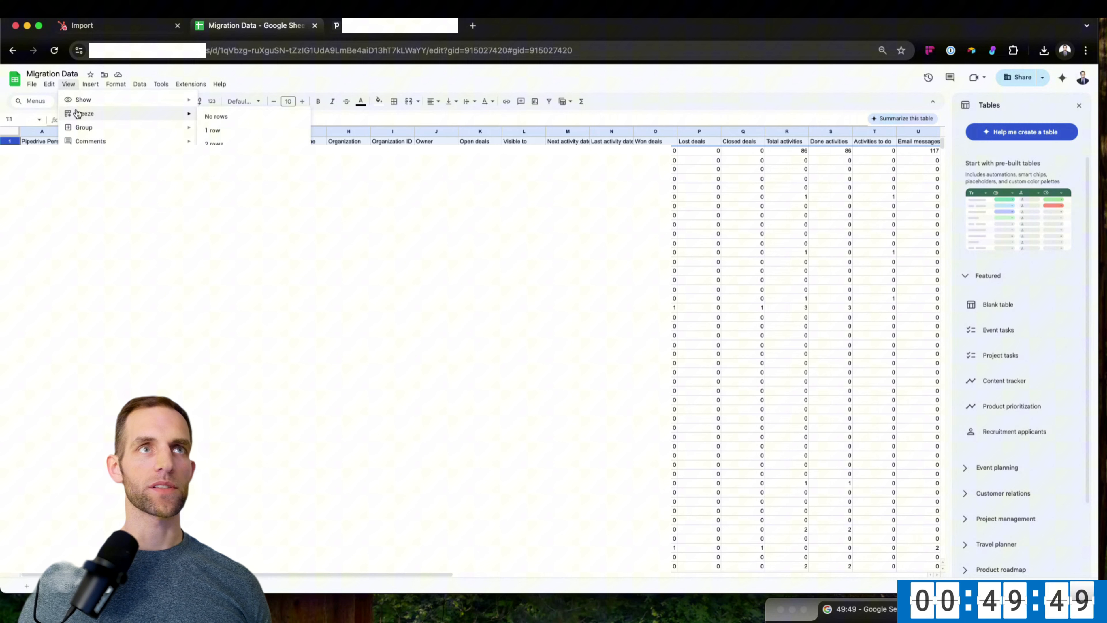
click(213, 131)
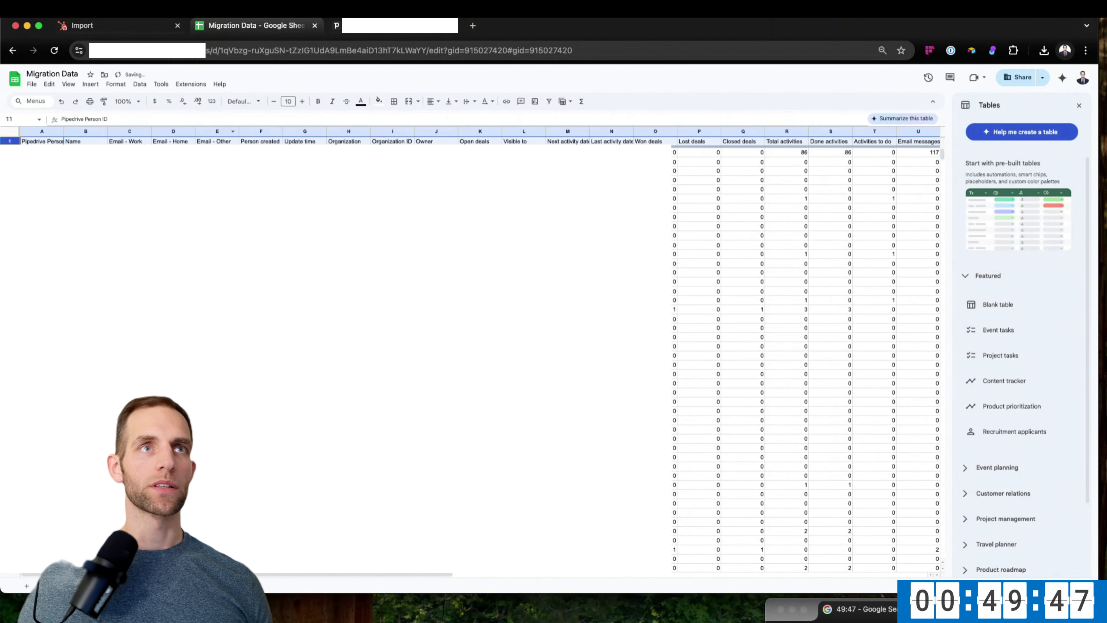
Sort the sheet A to Z by Email - Work, again by Email - Home, and finally by Email - Other.
click(145, 132)
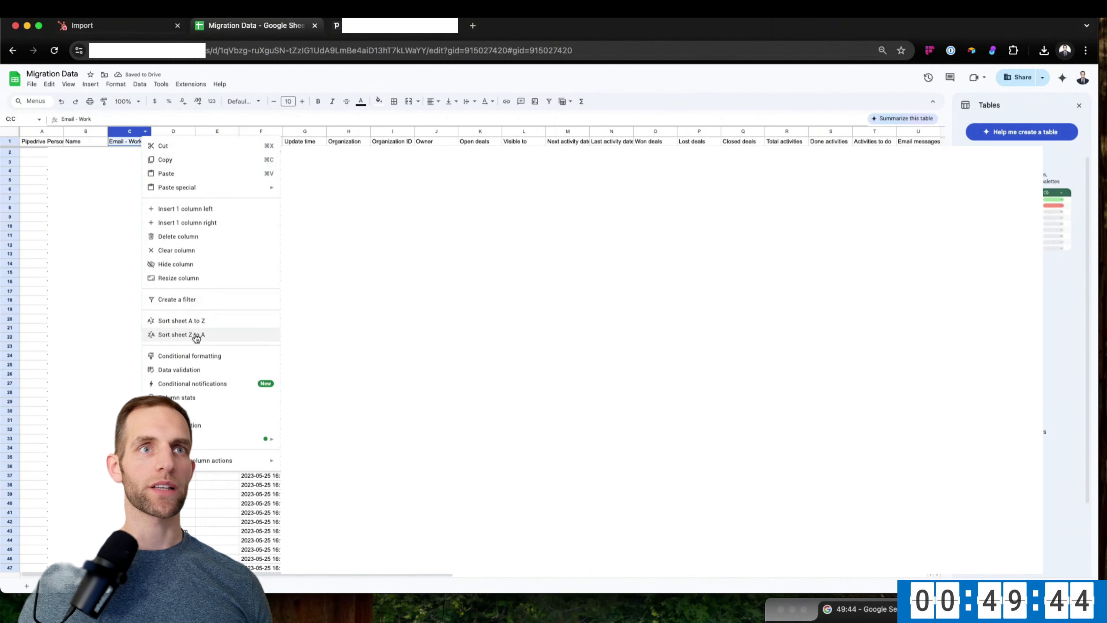
click(196, 322)
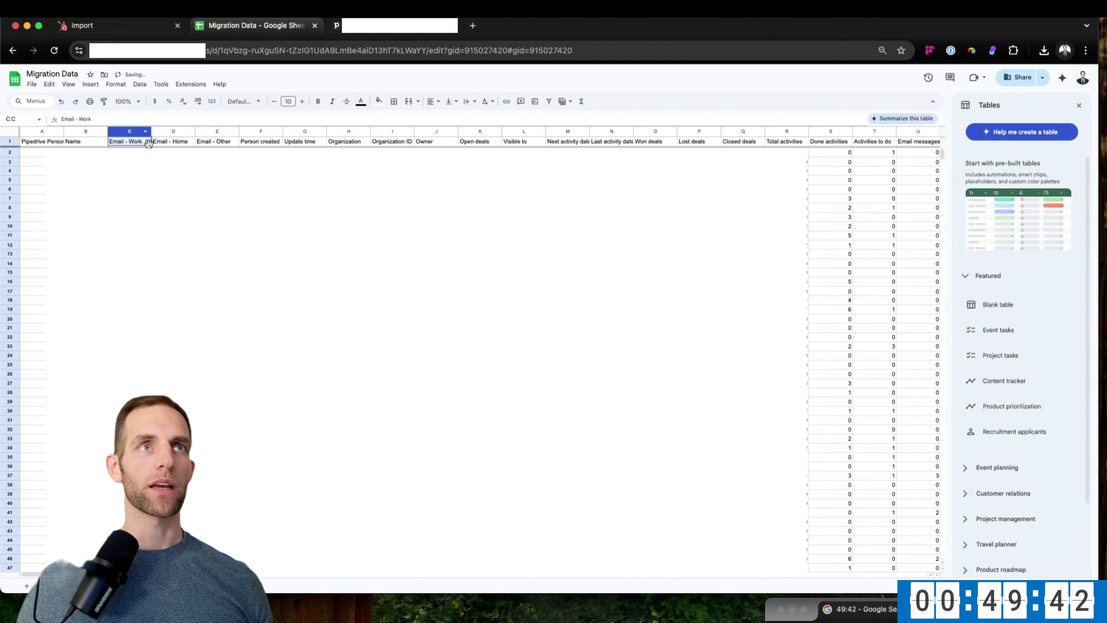
click(192, 133)
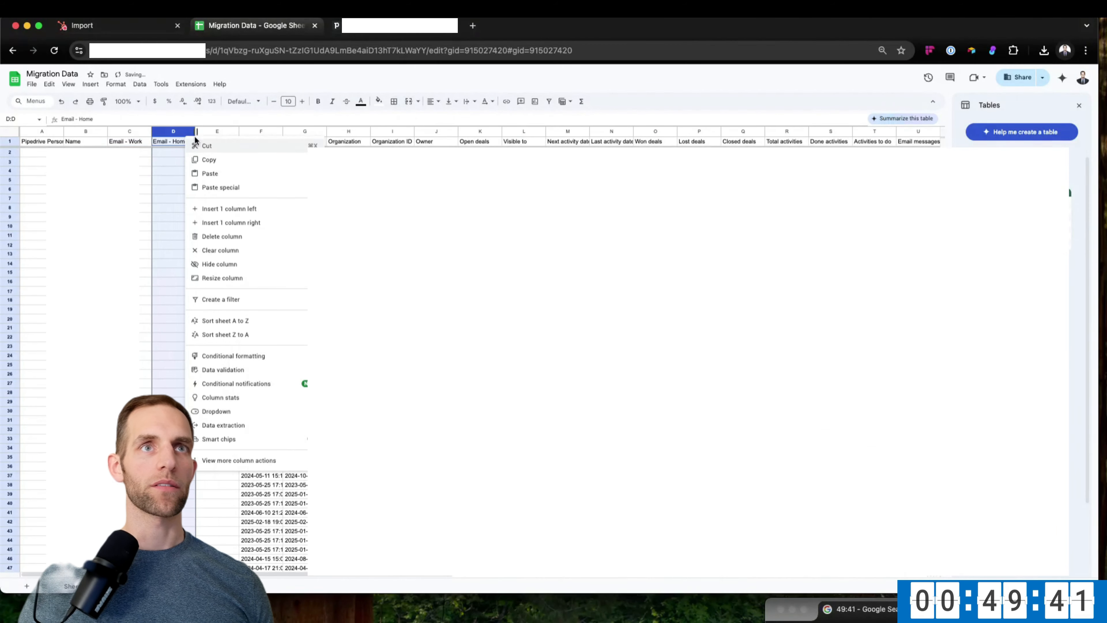
click(238, 319)
click(233, 131)
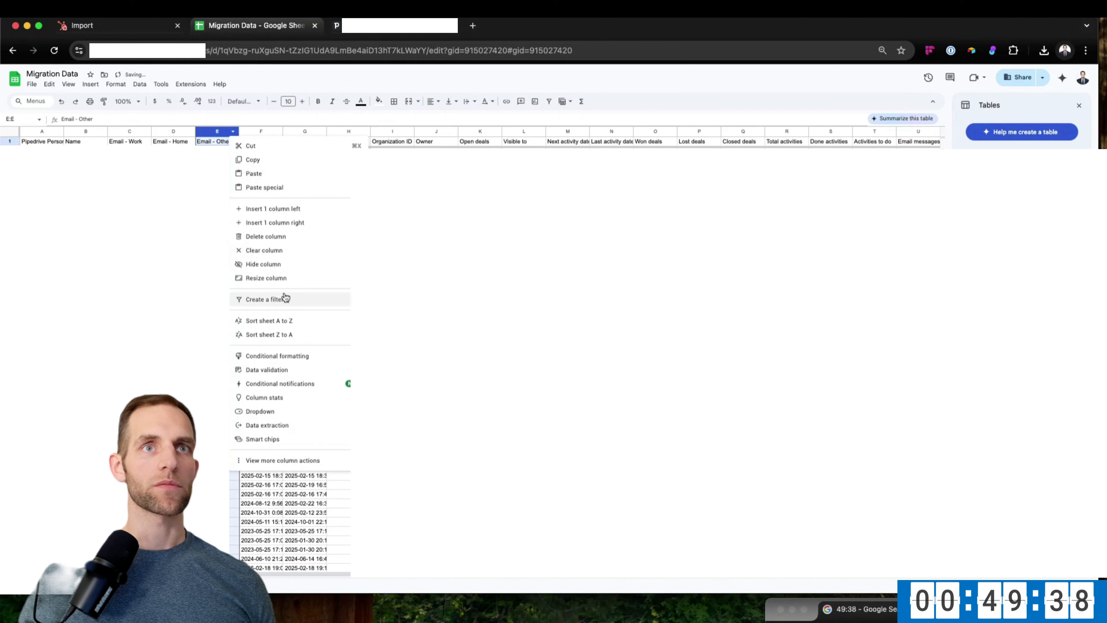
click(269, 335)
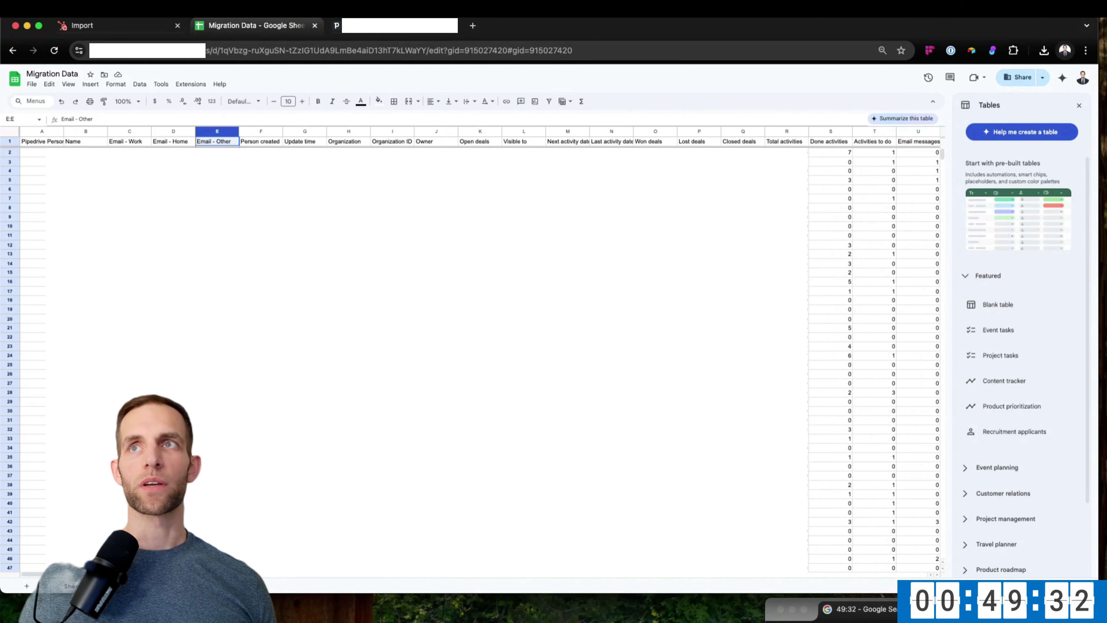
Set the text wrapping of the Email - Work, Email - Home and Email - Other columns to Clip.
drag(943, 154, 942, 191)
click(122, 131)
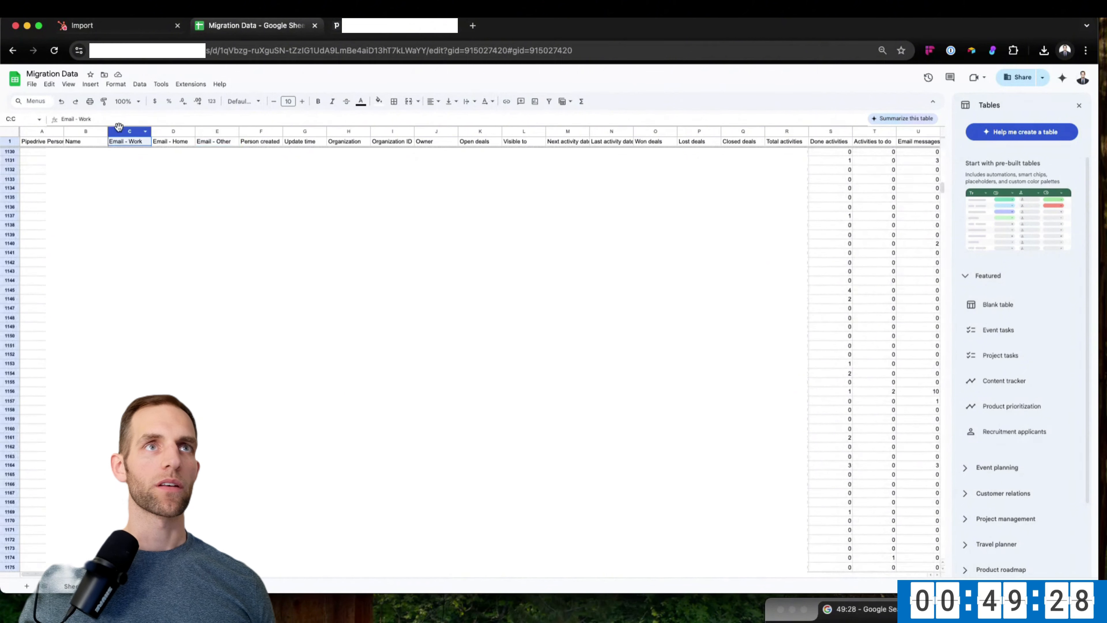
key(shift+Right)
key(shift+Right)
click(116, 84)
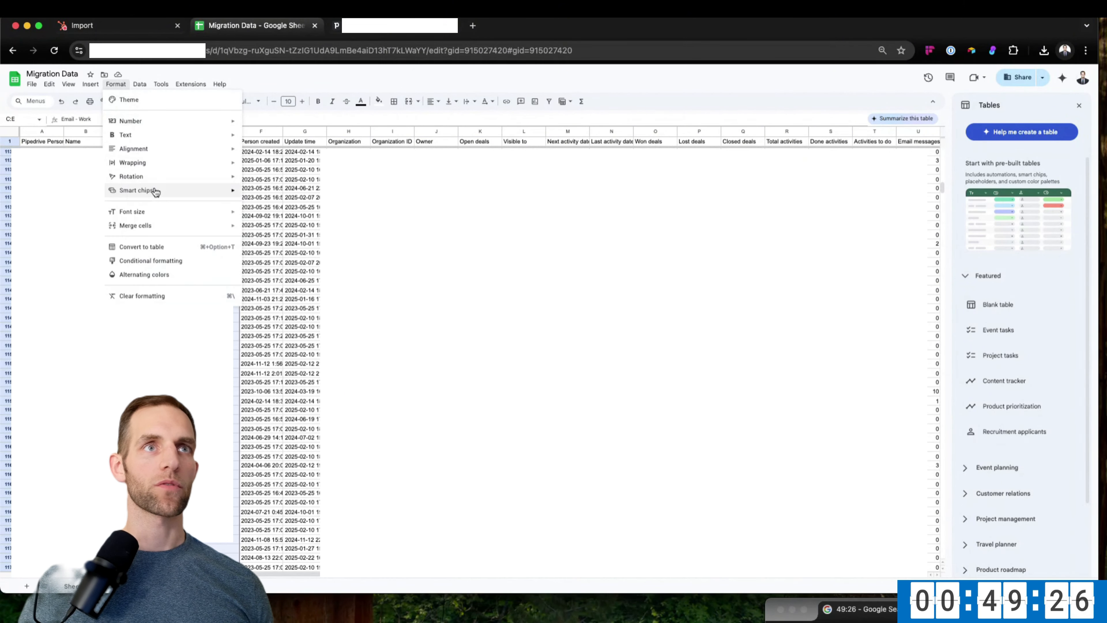
mouse_move(156, 164)
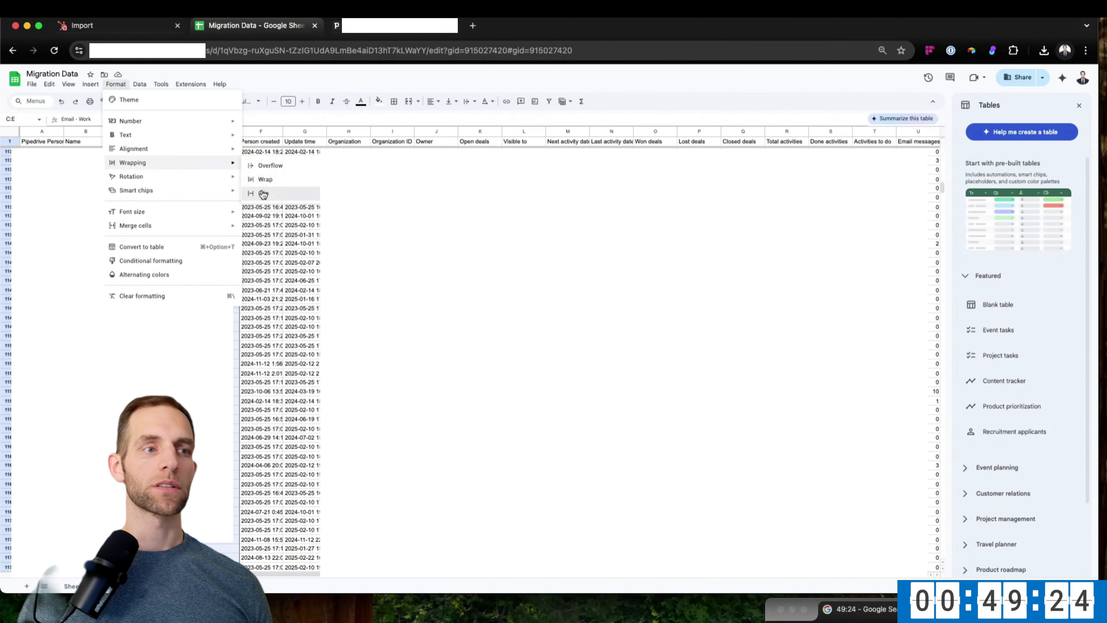
click(264, 179)
scroll(897, 216, up, 20)
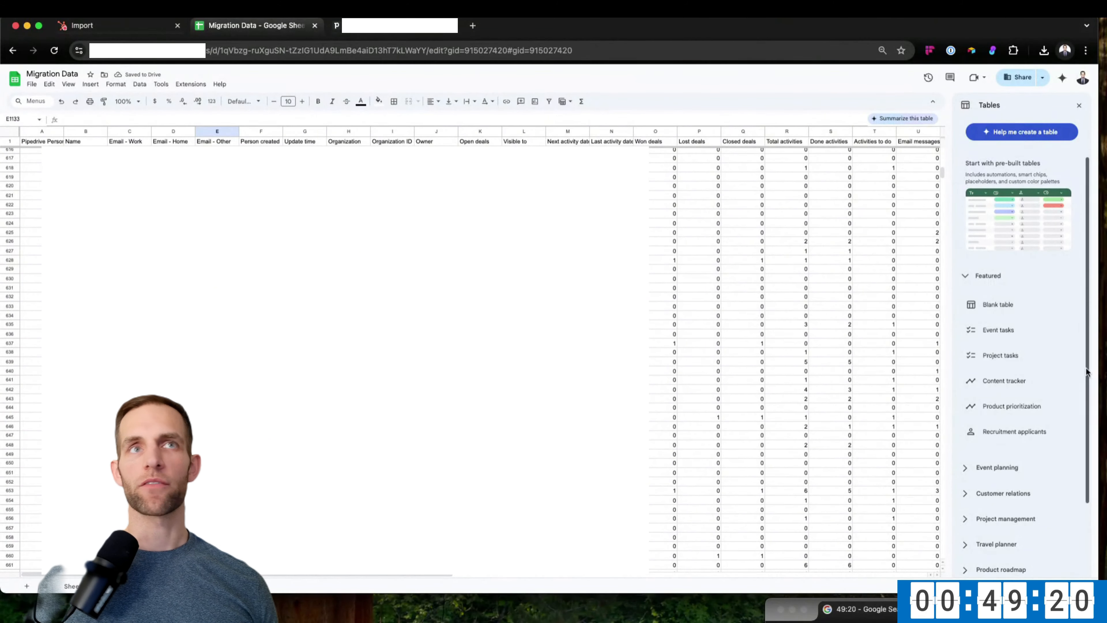
Sort the sheet by the Email - Other column again and close the Tables sidebar.
click(233, 136)
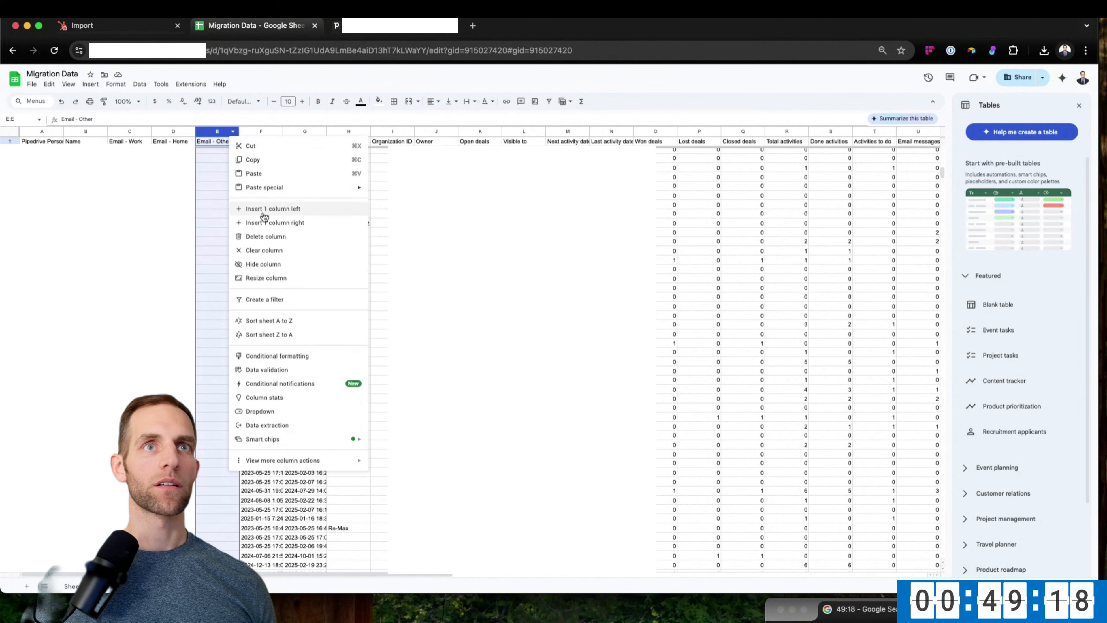
click(281, 315)
scroll(349, 306, up, 20)
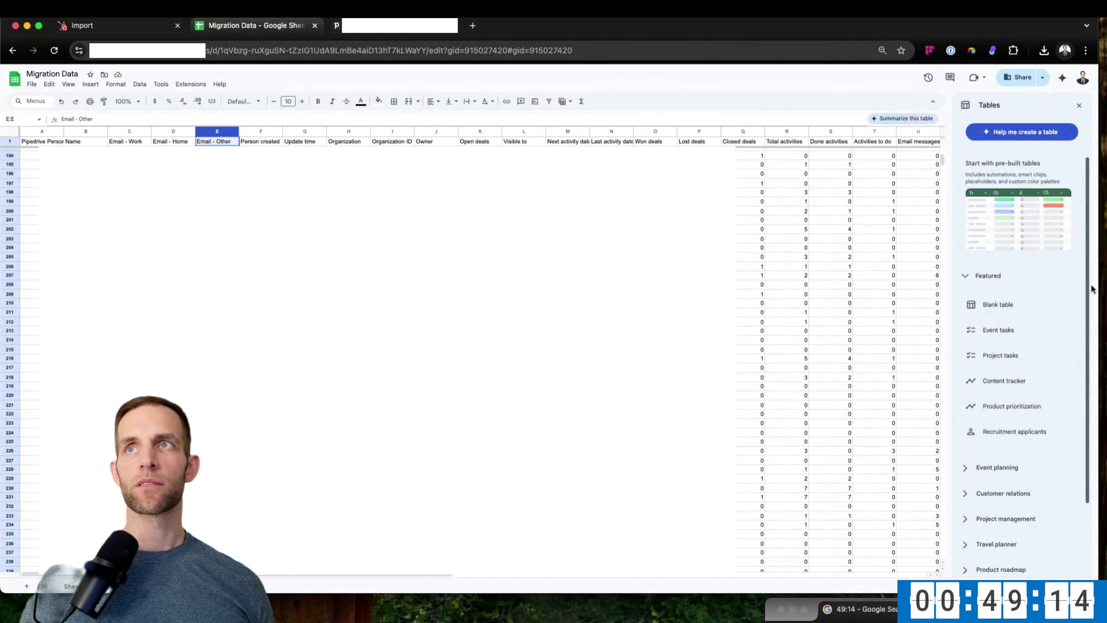
click(1079, 106)
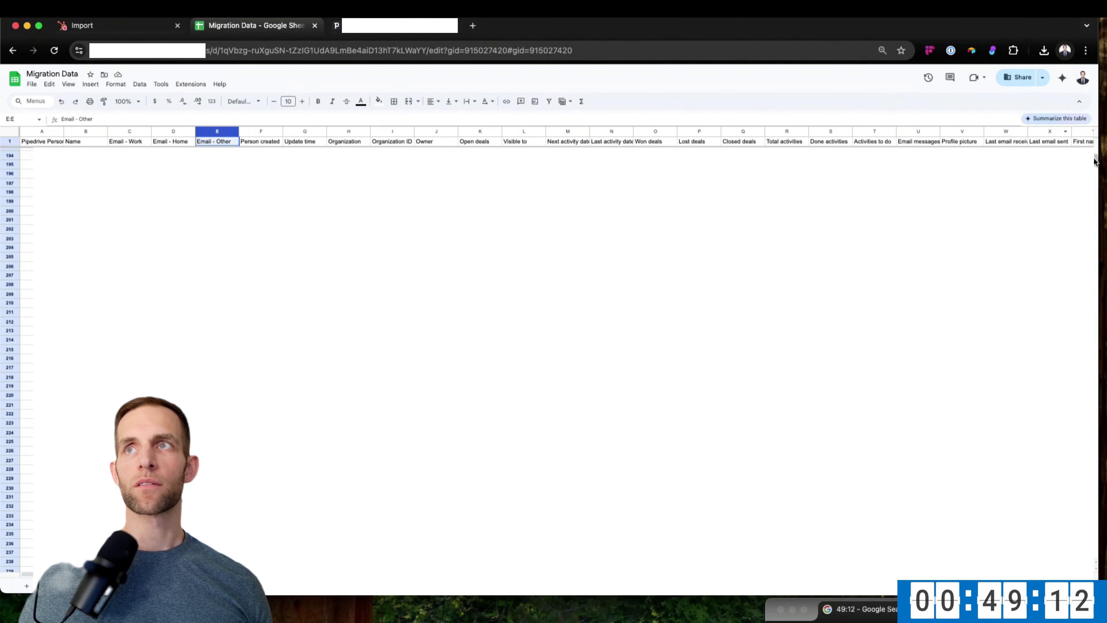
scroll(1097, 153, up, 20)
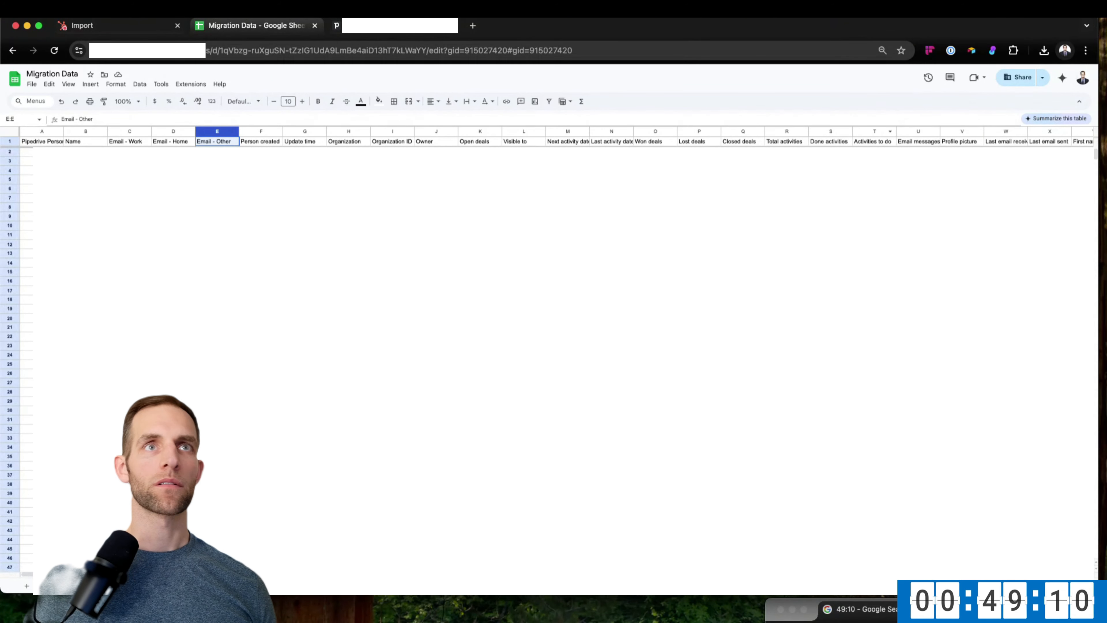
right_click(235, 133)
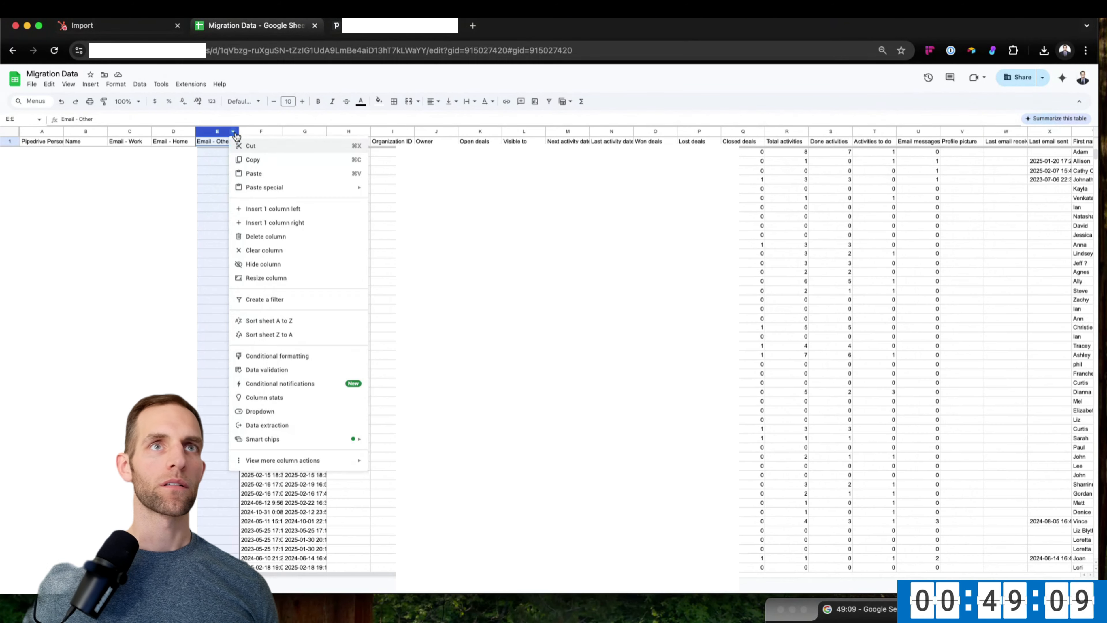
click(302, 330)
Check the Email - Other and Email - Home columns over the full length of the sheet for filled cells.
click(207, 152)
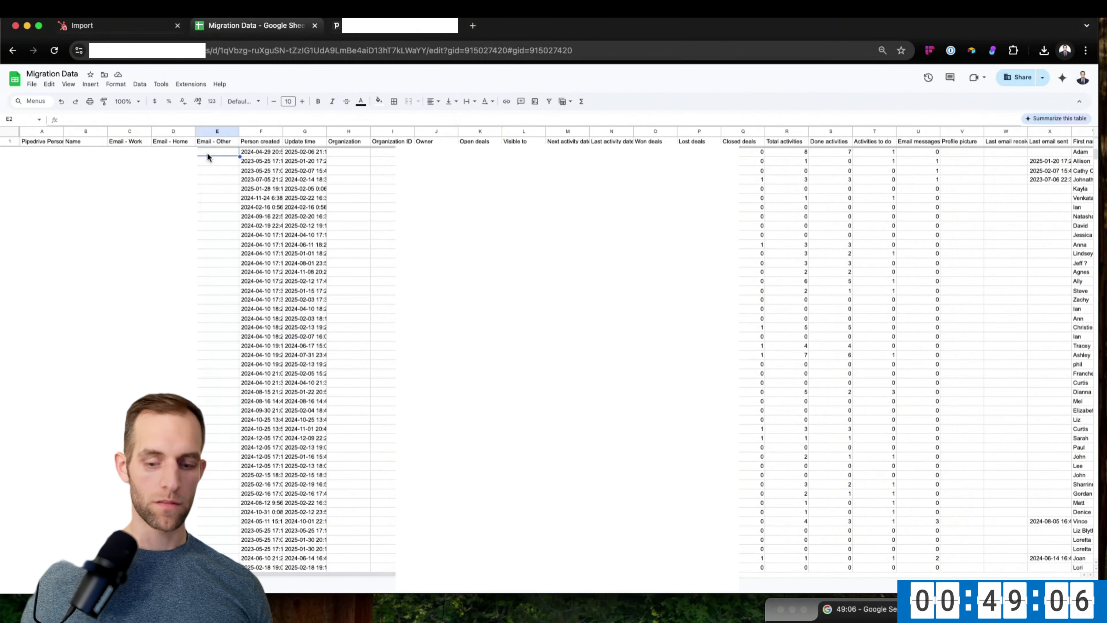
key(ctrl+shift+Down)
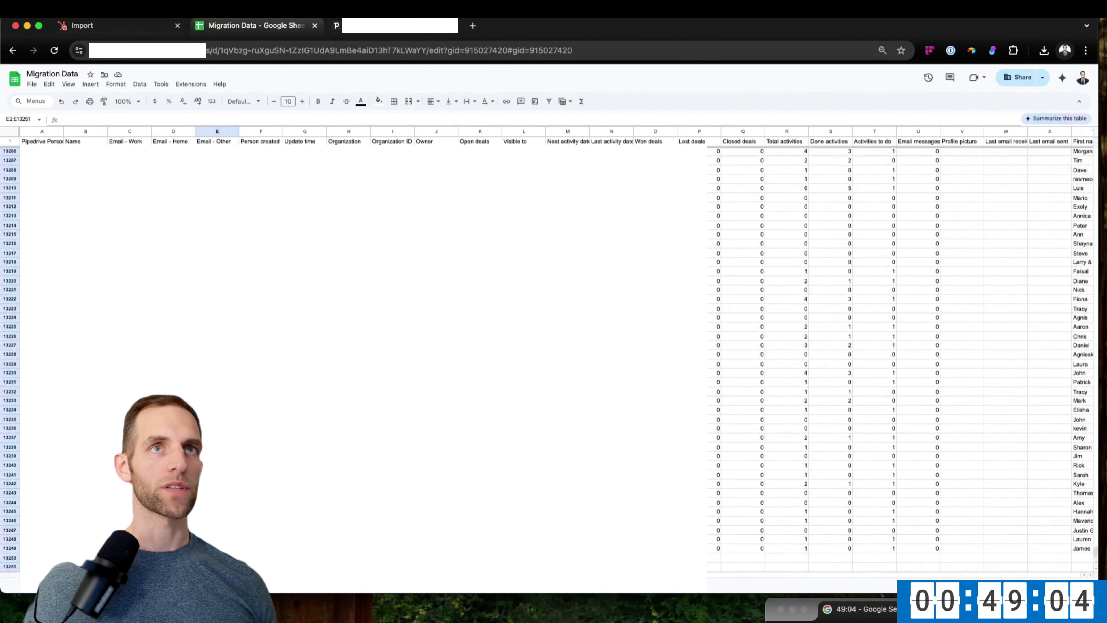
click(210, 160)
key(ctrl+shift+Up)
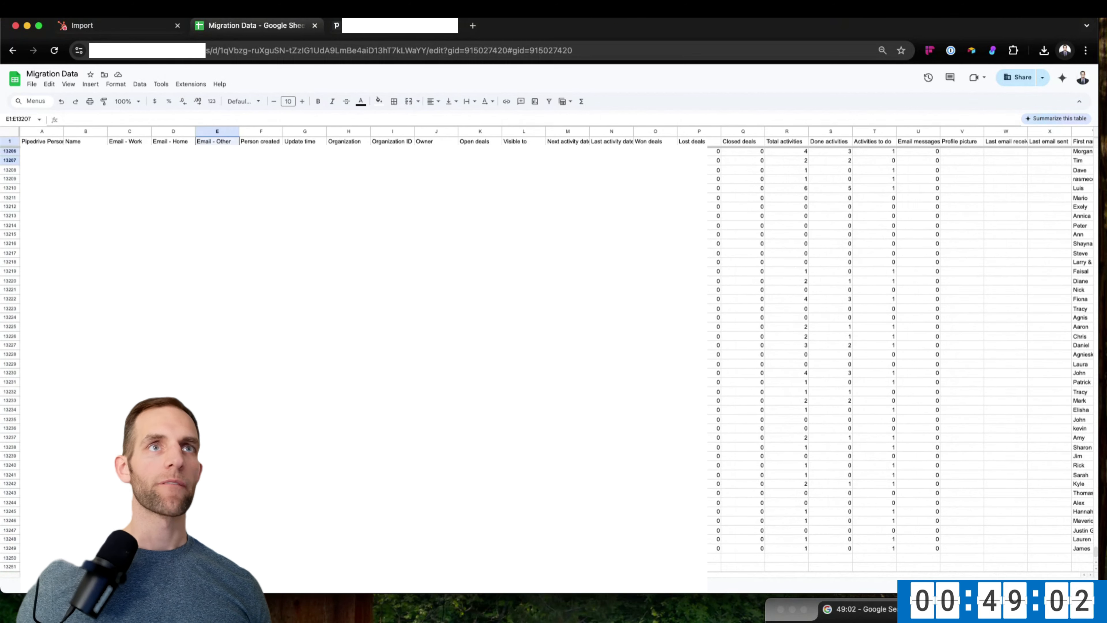
scroll(205, 168, right, 1)
click(167, 187)
key(ctrl+shift+Up)
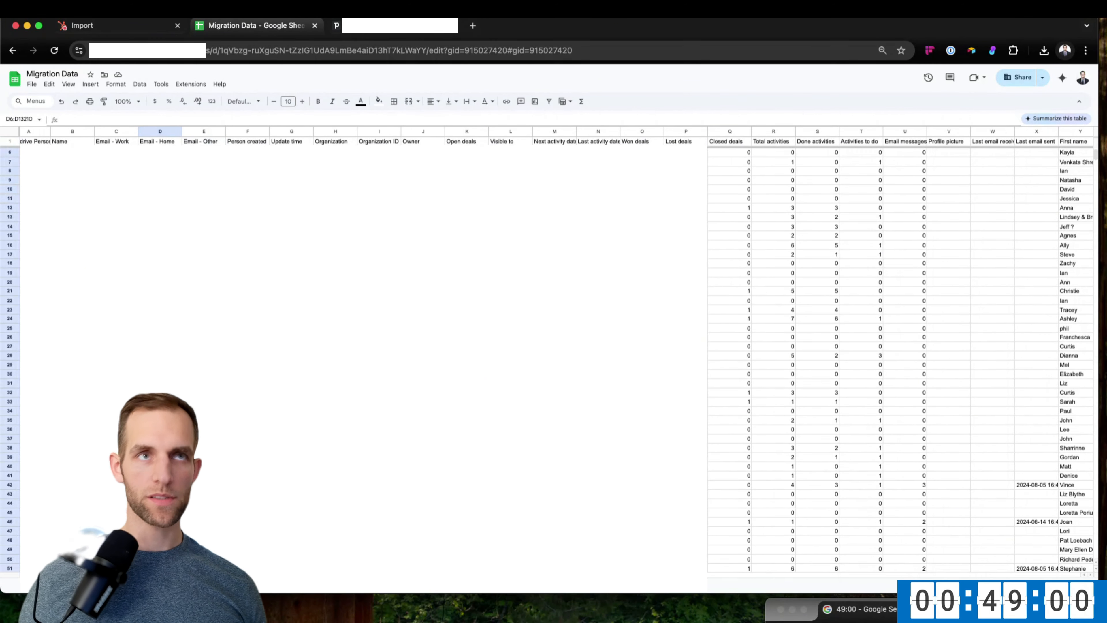
scroll(554, 358, up, 2)
Move the Email - Home addresses in D2:D6 into the Email - Work cells C2:C6.
click(160, 209)
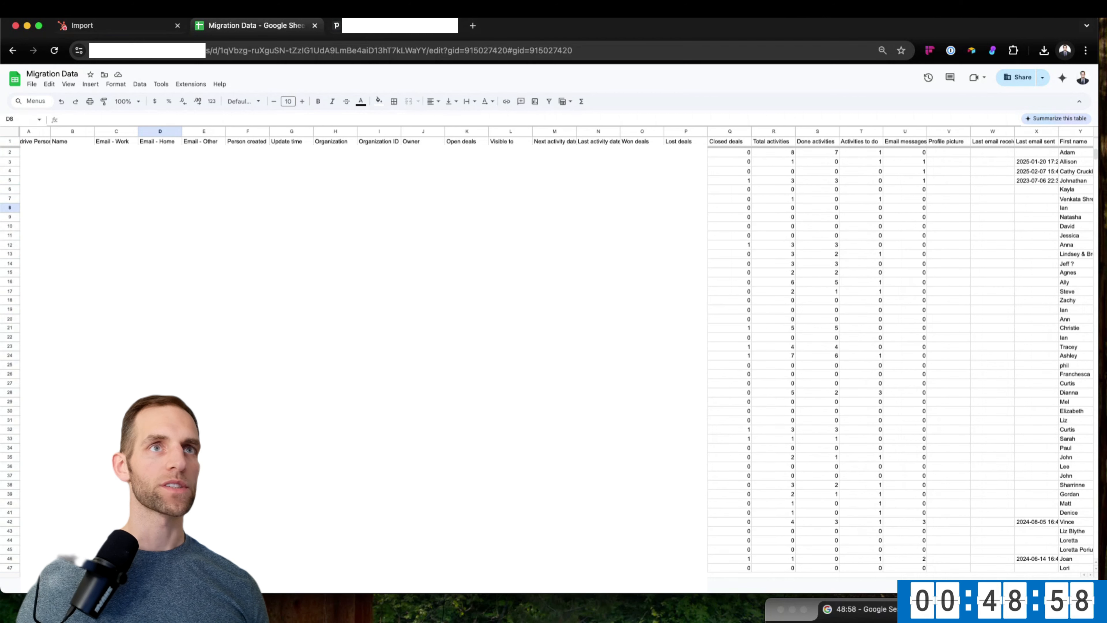
drag(160, 189, 160, 152)
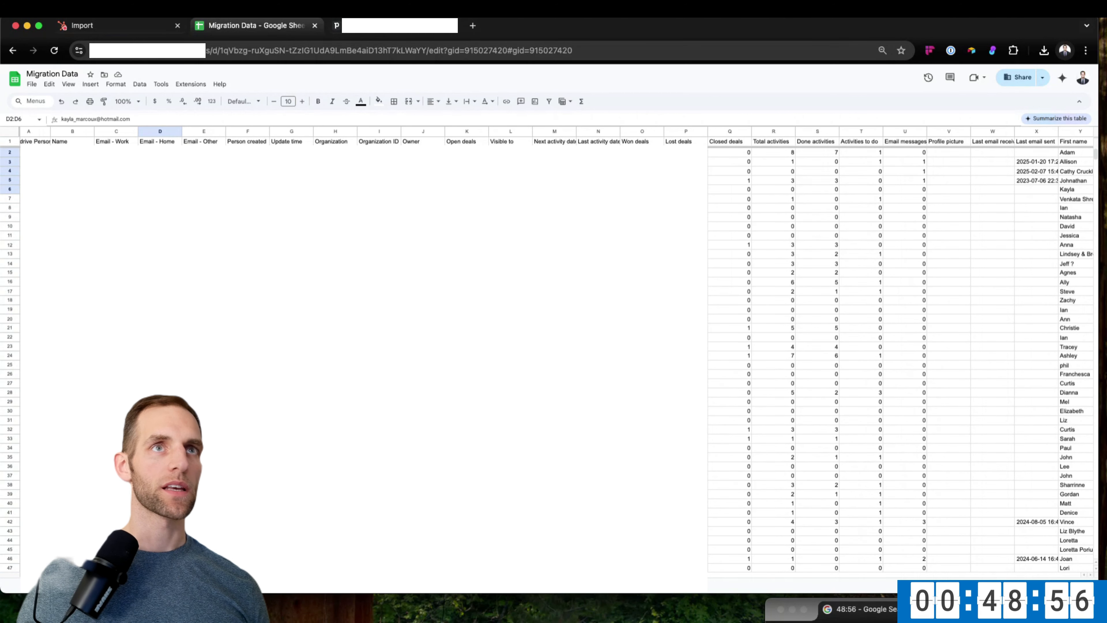
drag(139, 171, 117, 171)
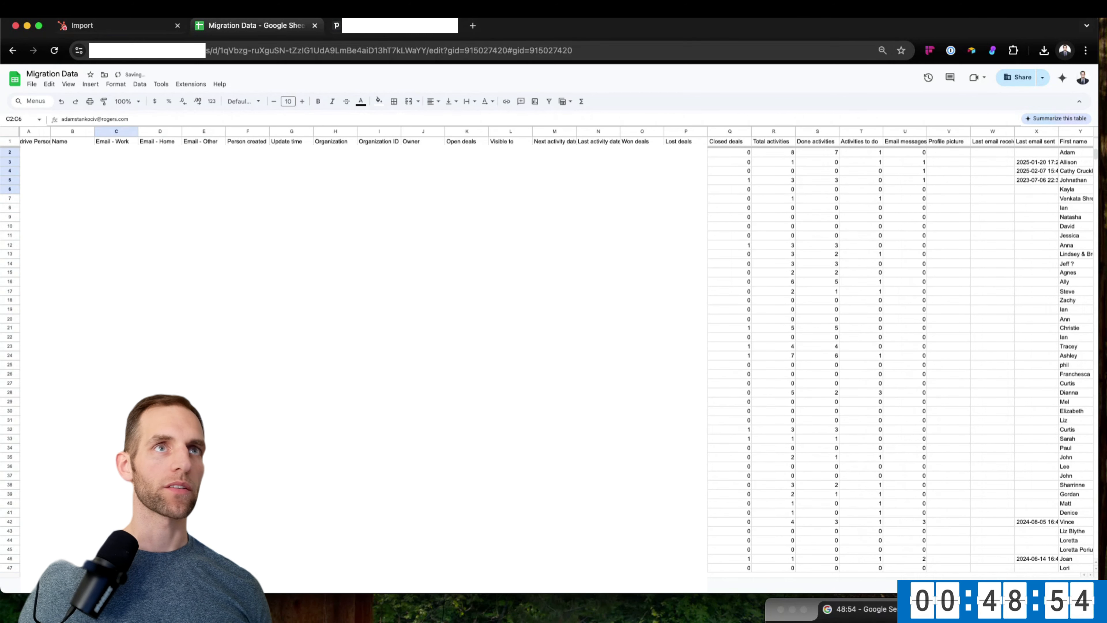
Clear the invalid entries in Email - Work cells C7:C39.
click(116, 198)
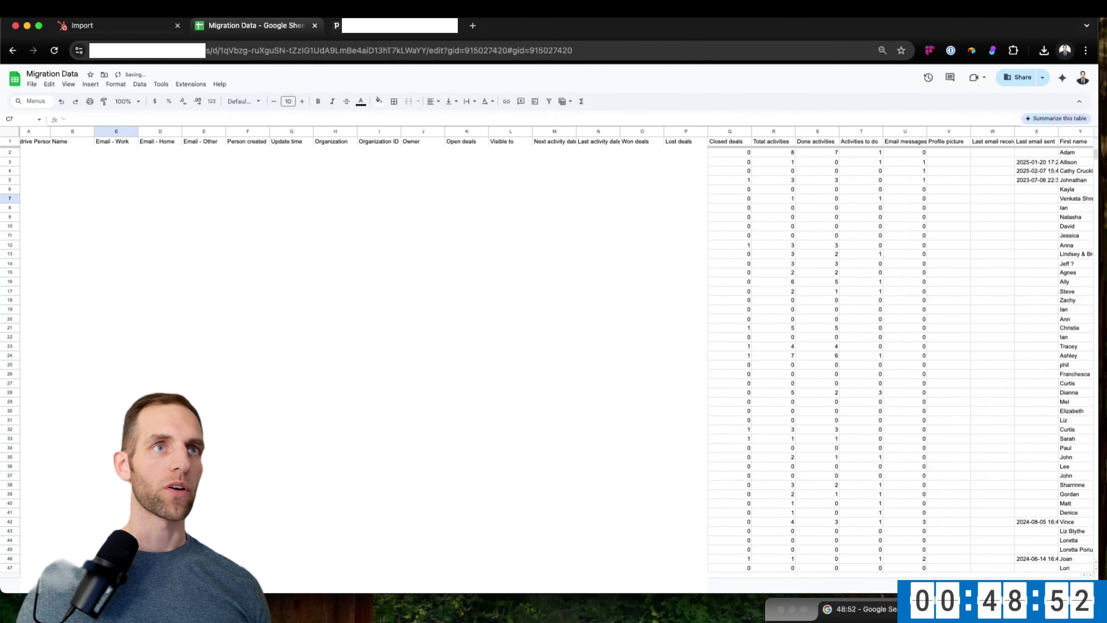
scroll(117, 306, down, 2)
shift+click(116, 428)
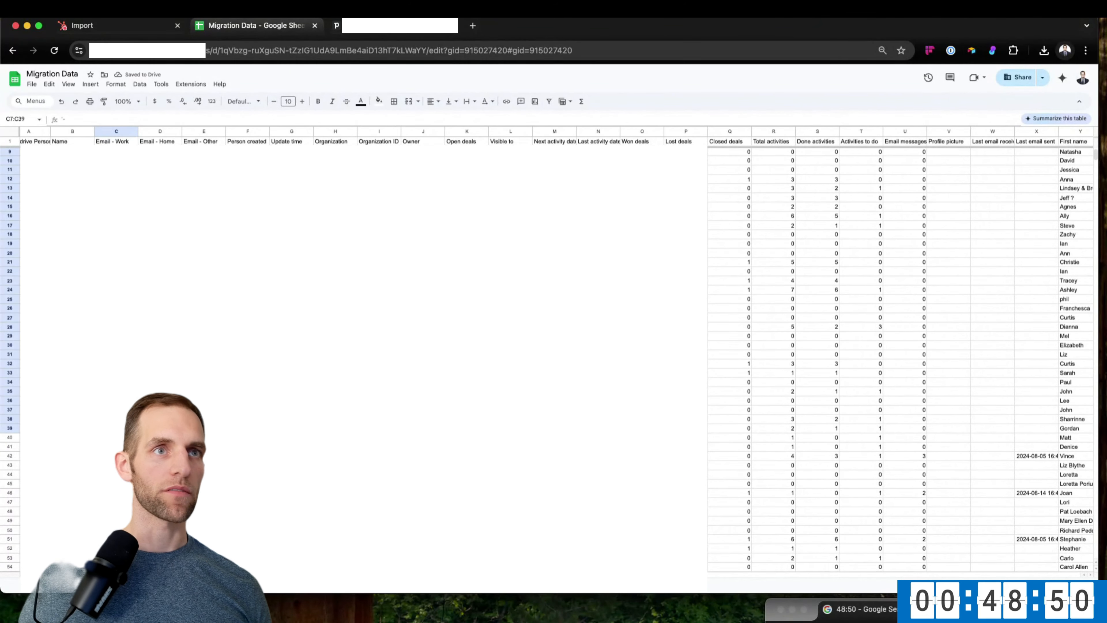
key(Delete)
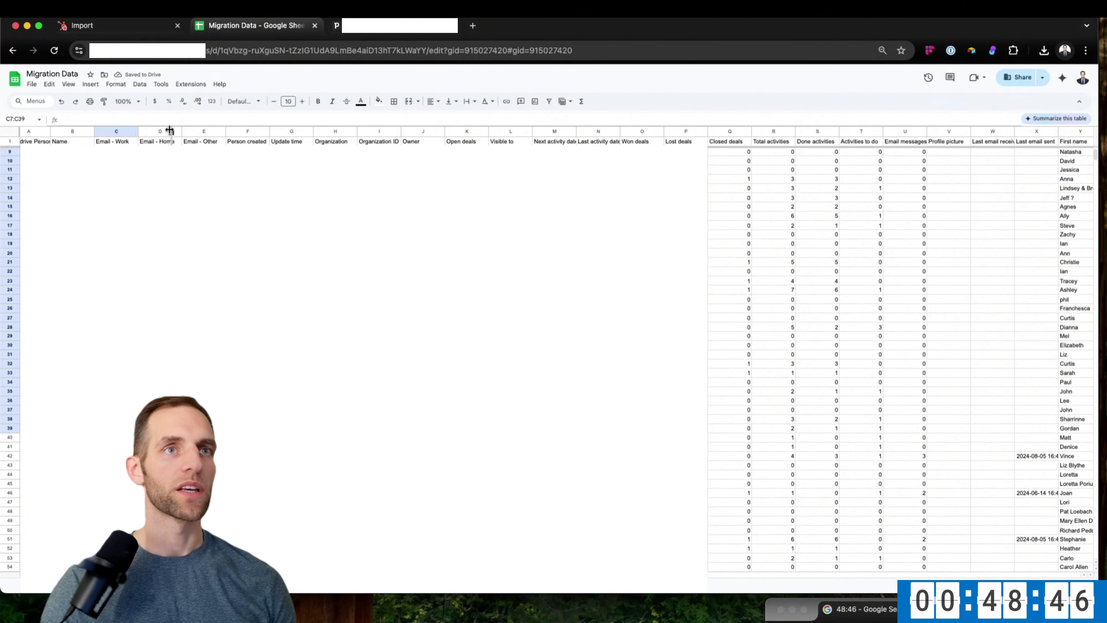
Widen the Email - Work column and rename its header in C1 to "Email".
drag(169, 130, 180, 130)
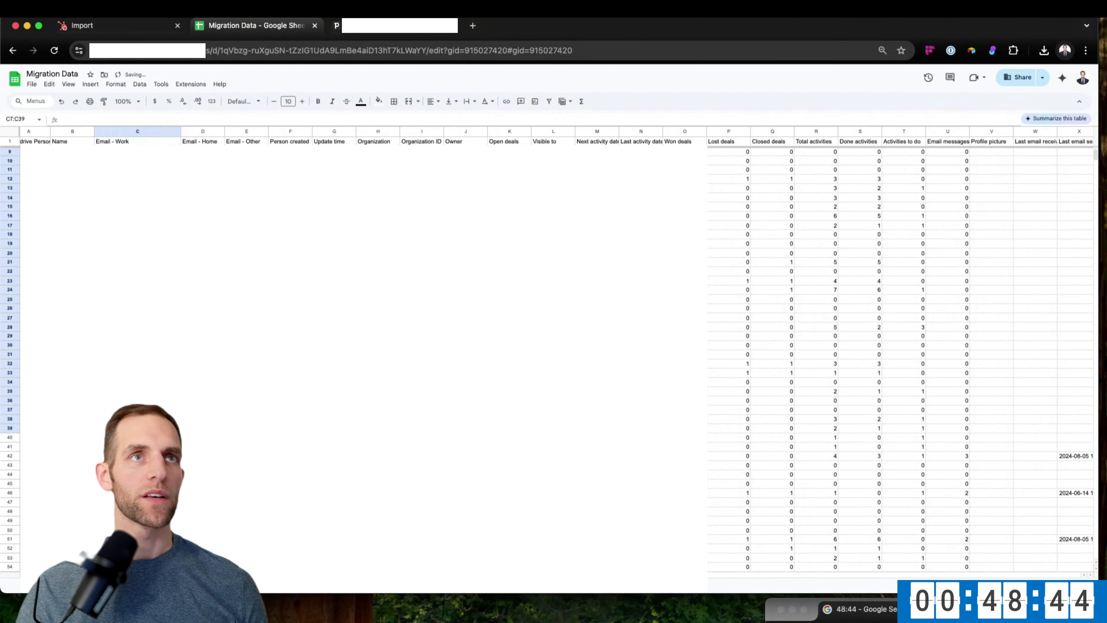
scroll(180, 306, down, 1)
double_click(142, 143)
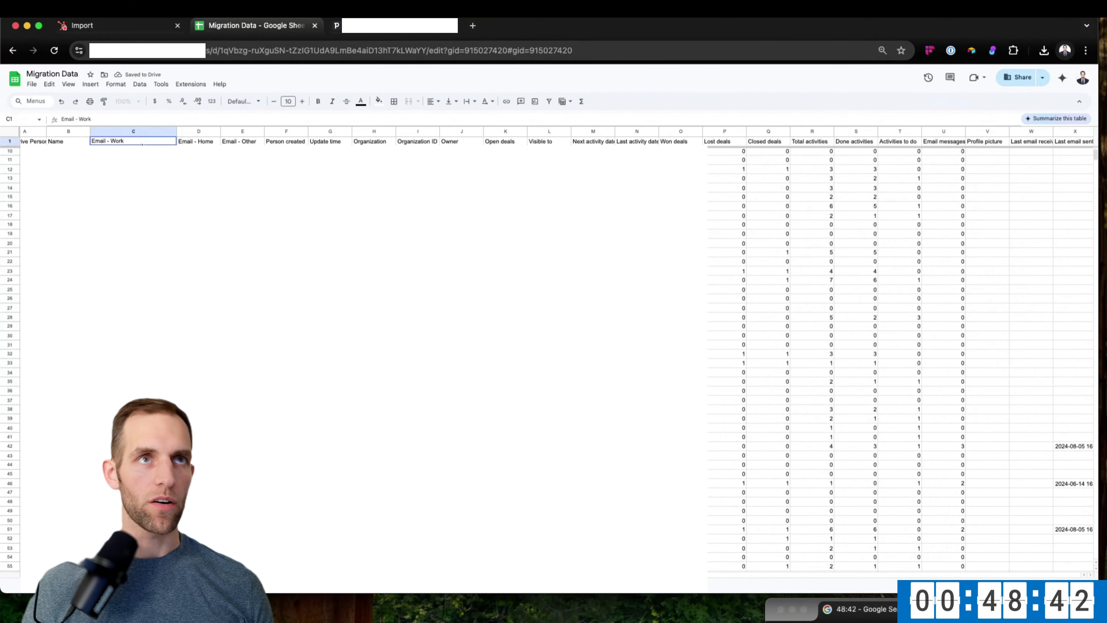
key(super+a)
key(super+a)
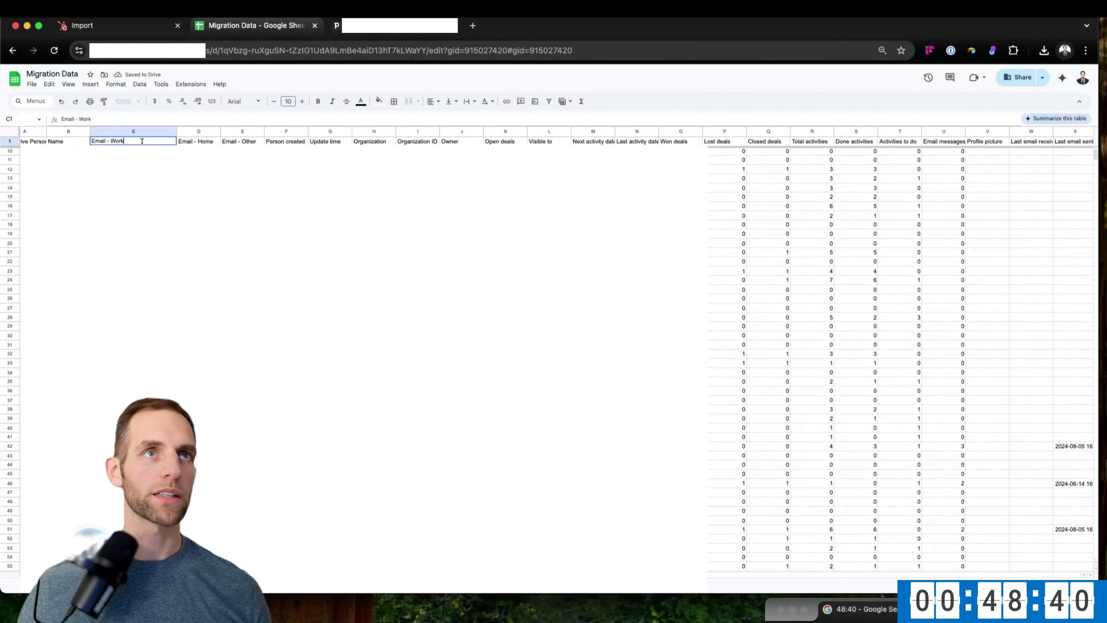
text(Email)
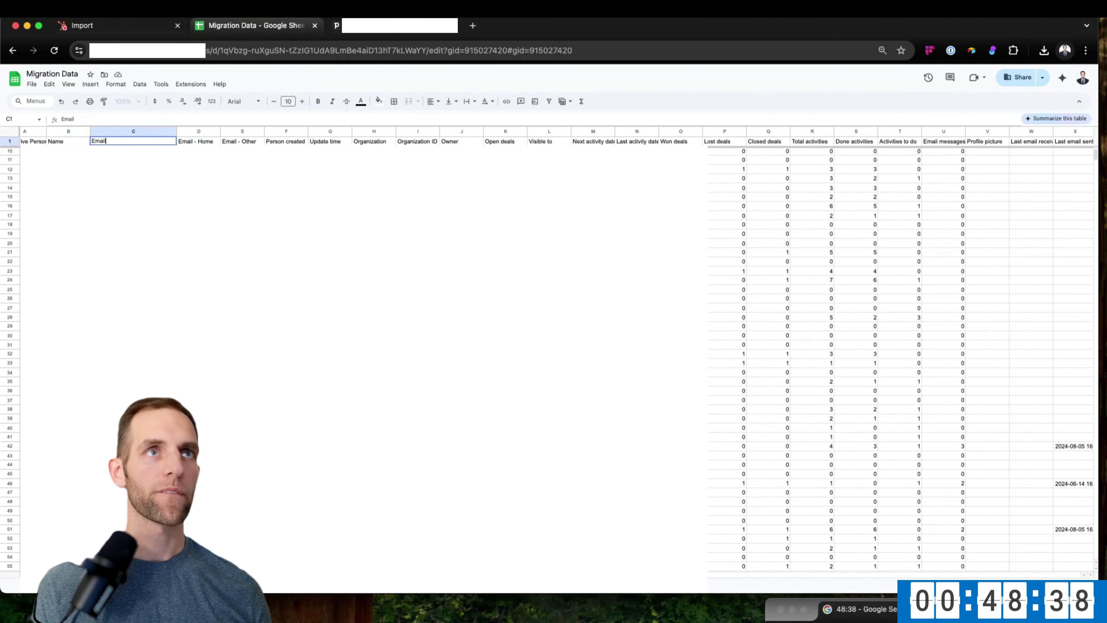
click(198, 196)
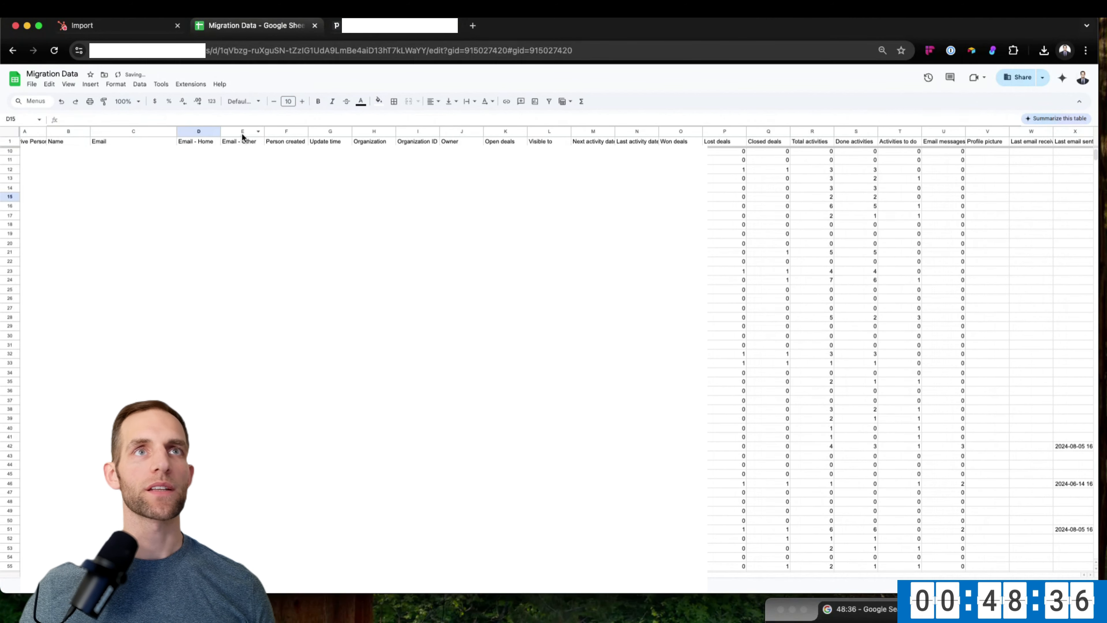
Delete columns D through X, from Email - Home to Last email sent.
click(200, 131)
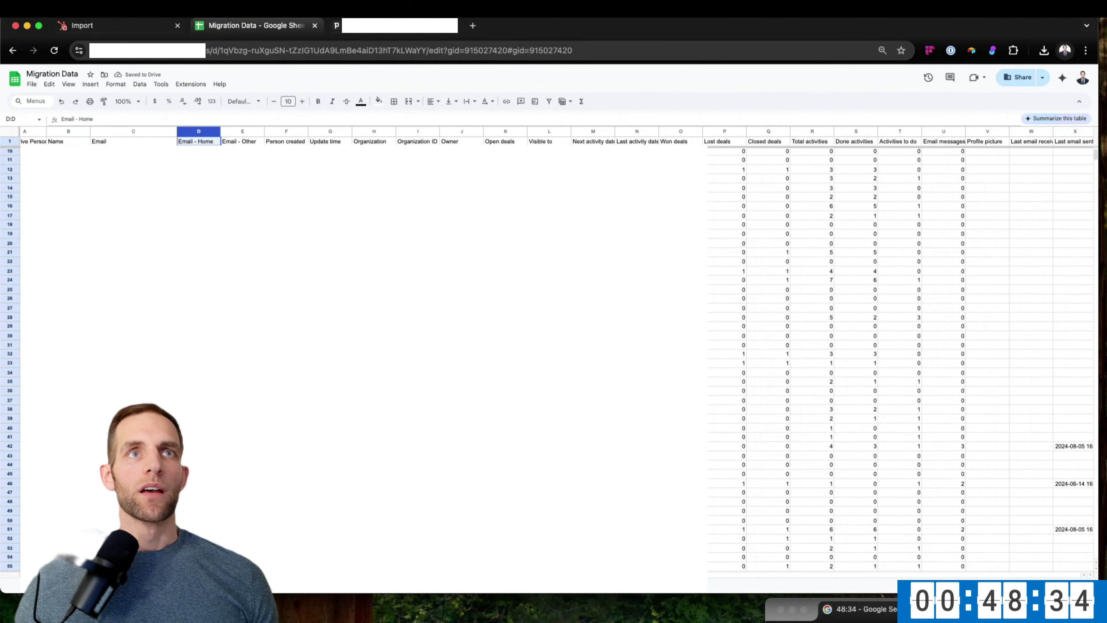
scroll(554, 357, left, 1)
scroll(554, 358, down, 10)
scroll(554, 358, up, 15)
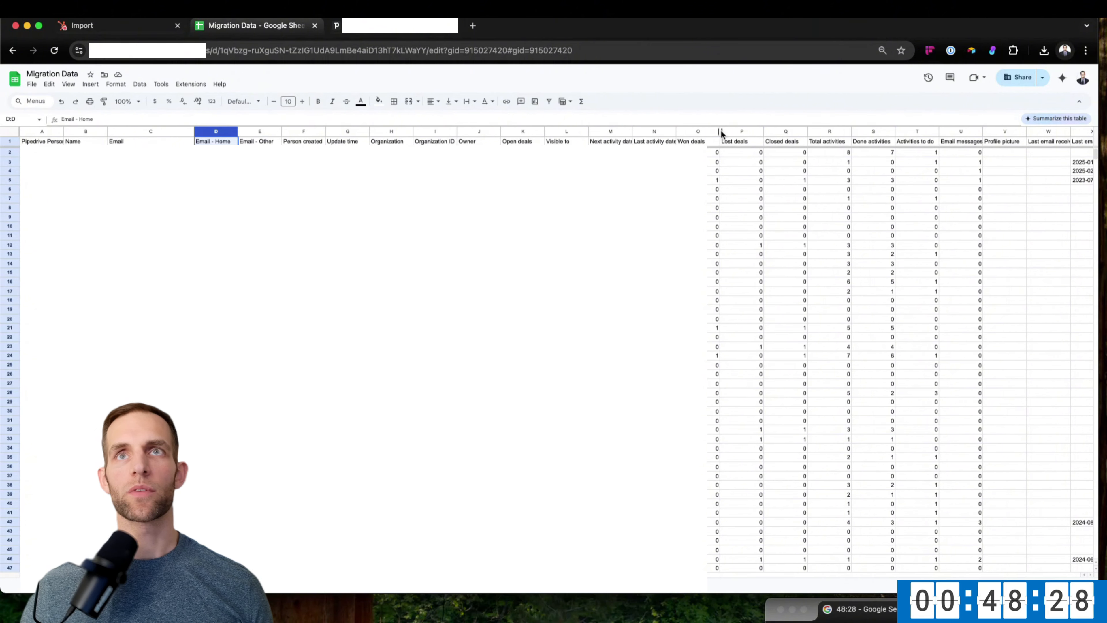
scroll(842, 142, right, 10)
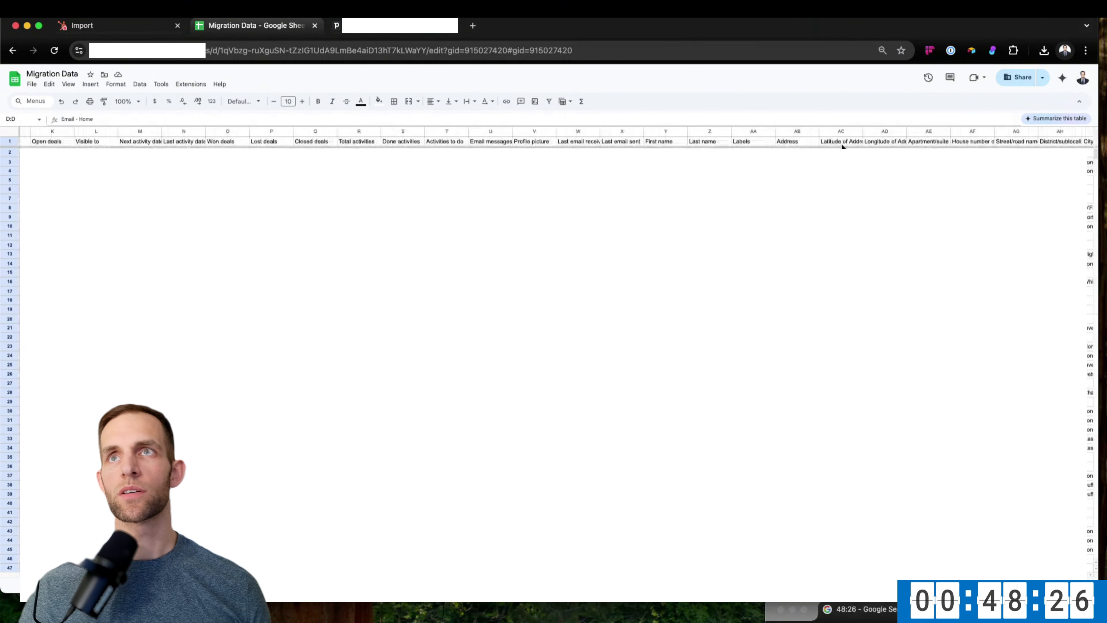
scroll(841, 144, right, 3)
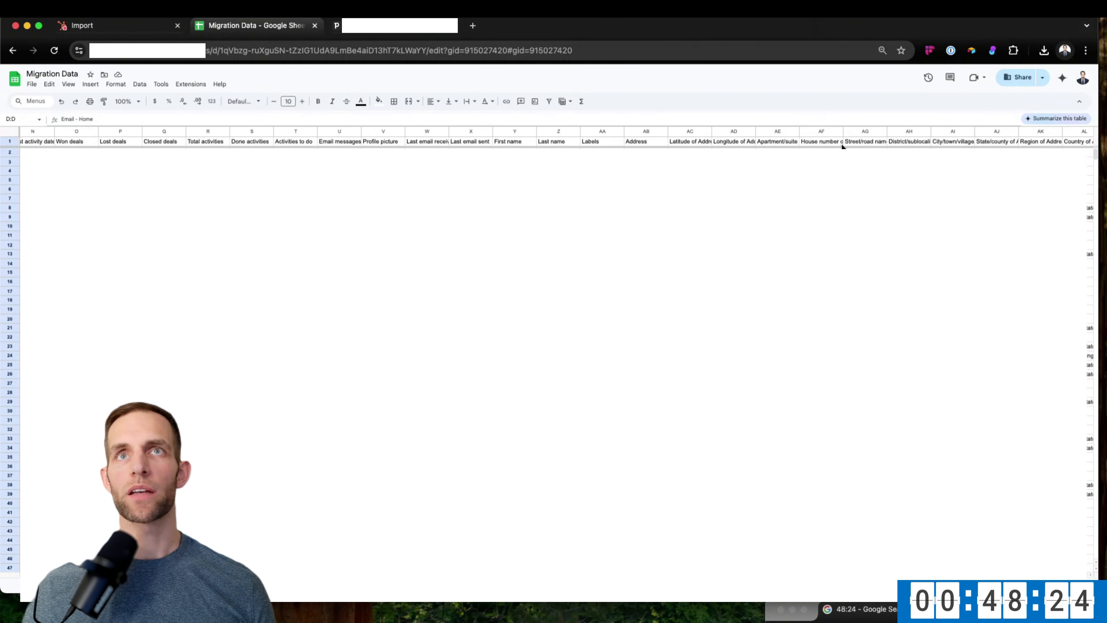
shift+click(458, 131)
right_click(458, 131)
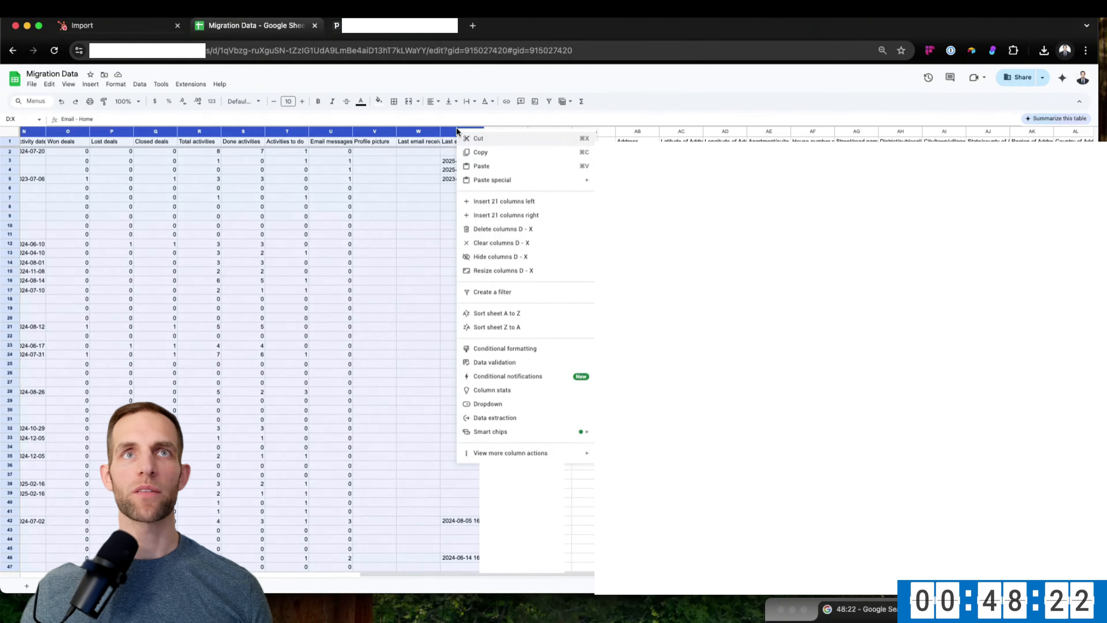
click(485, 230)
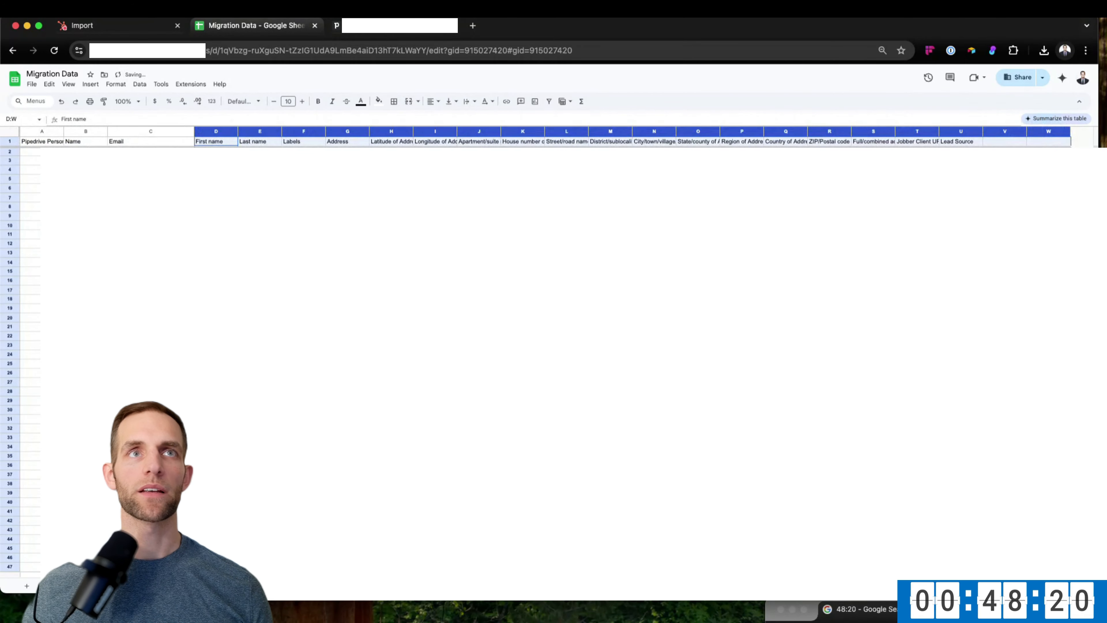
Delete the Name column between the Pipedrive Person and Email columns.
right_click(84, 131)
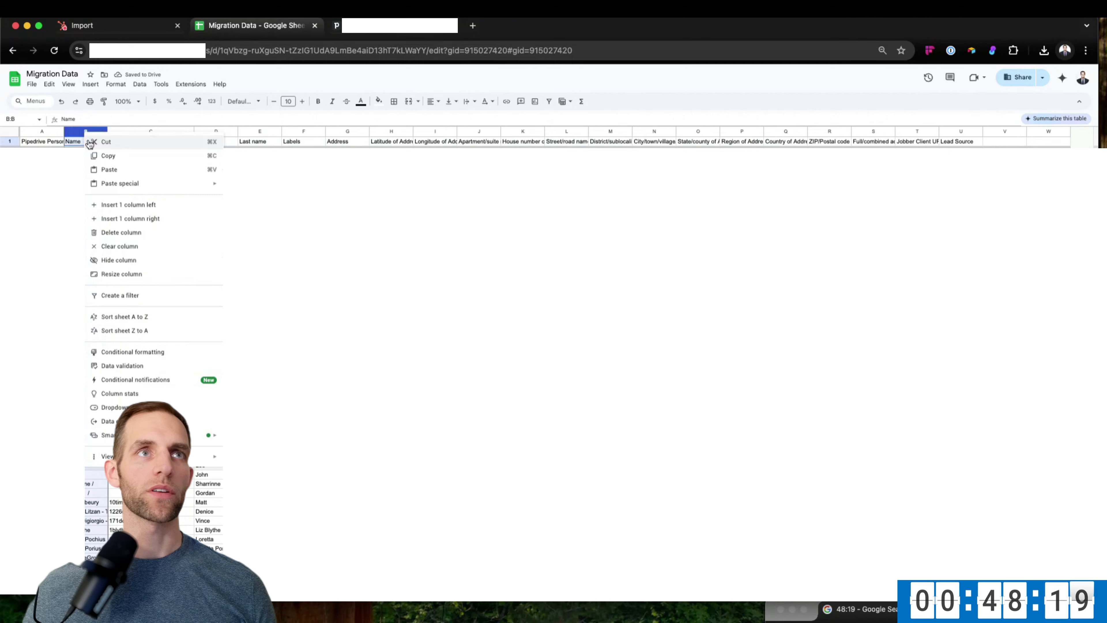
click(117, 233)
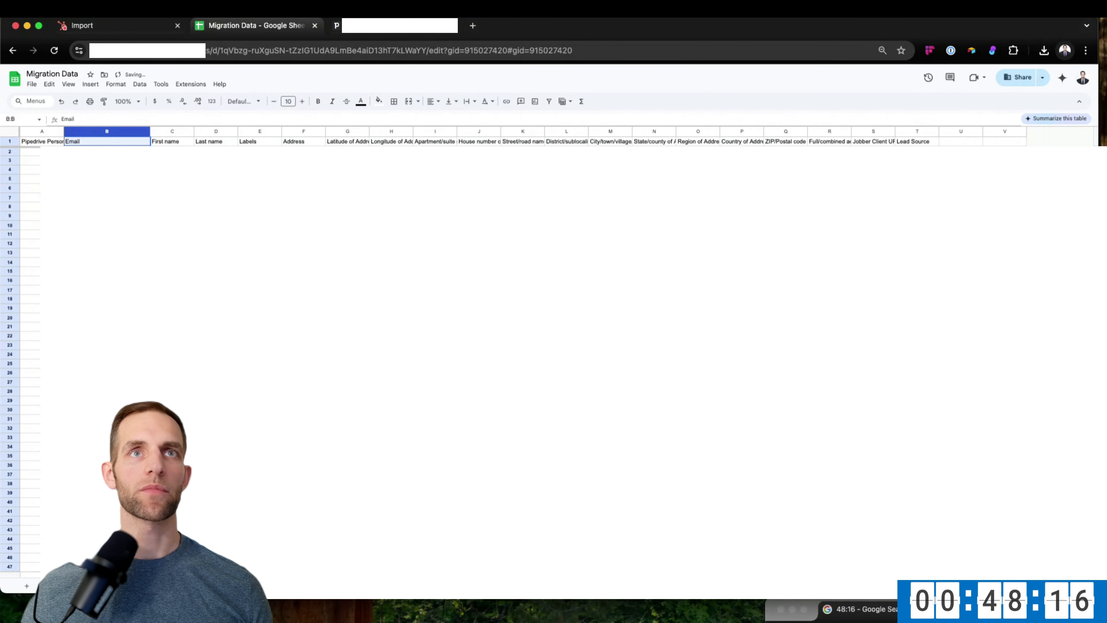
click(347, 188)
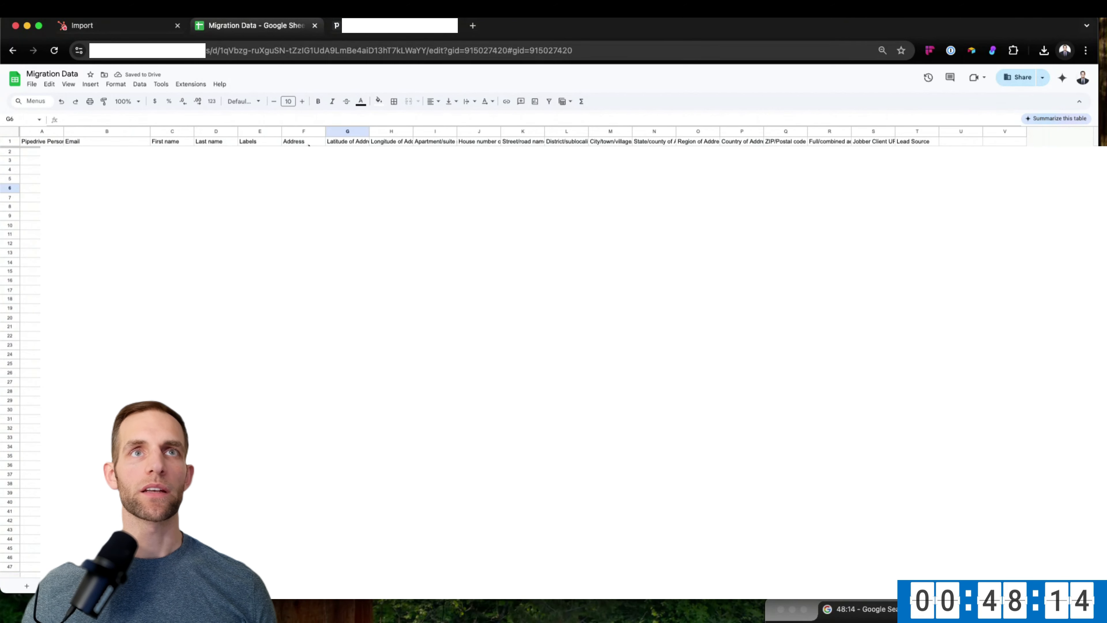
Widen the Street/road name column, and delete columns G through K, from Latitude of Address to Street/road name of Address.
click(345, 131)
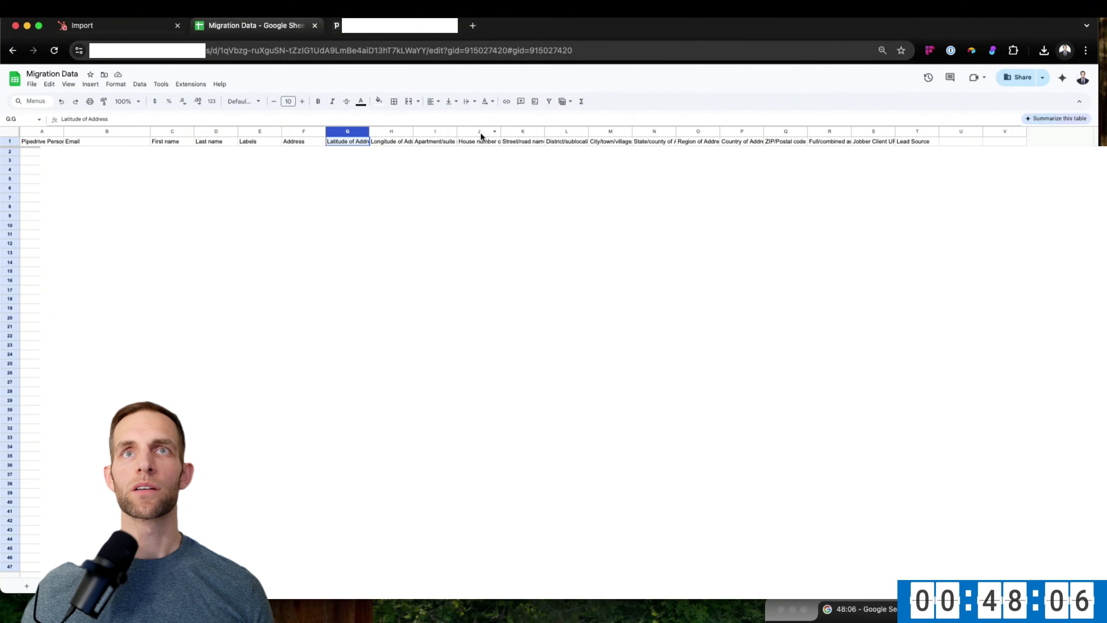
click(297, 132)
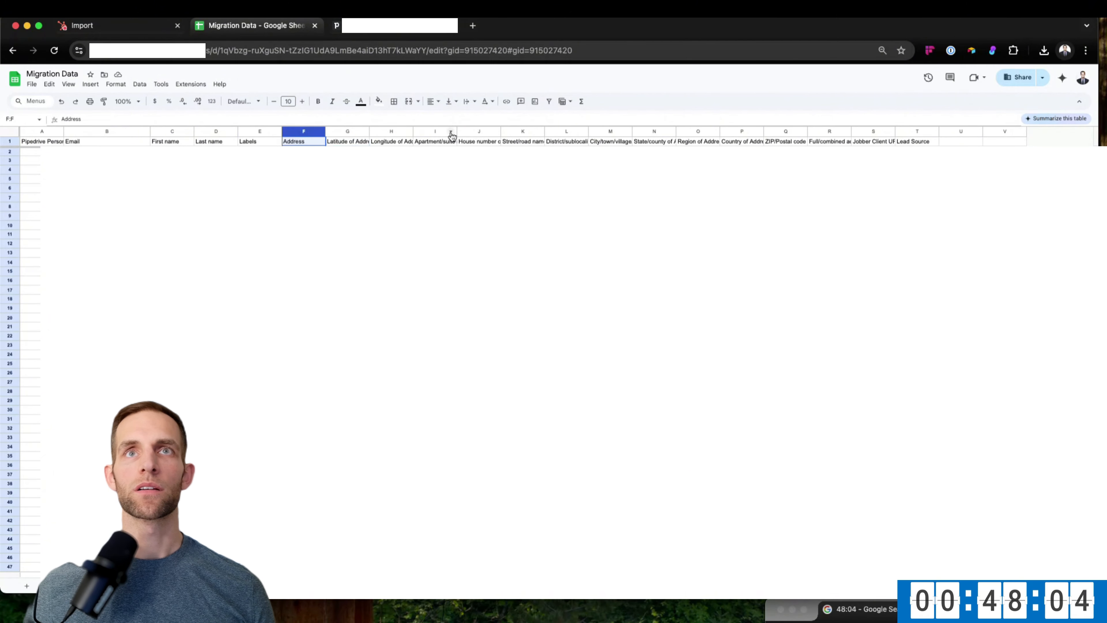
drag(544, 129, 601, 127)
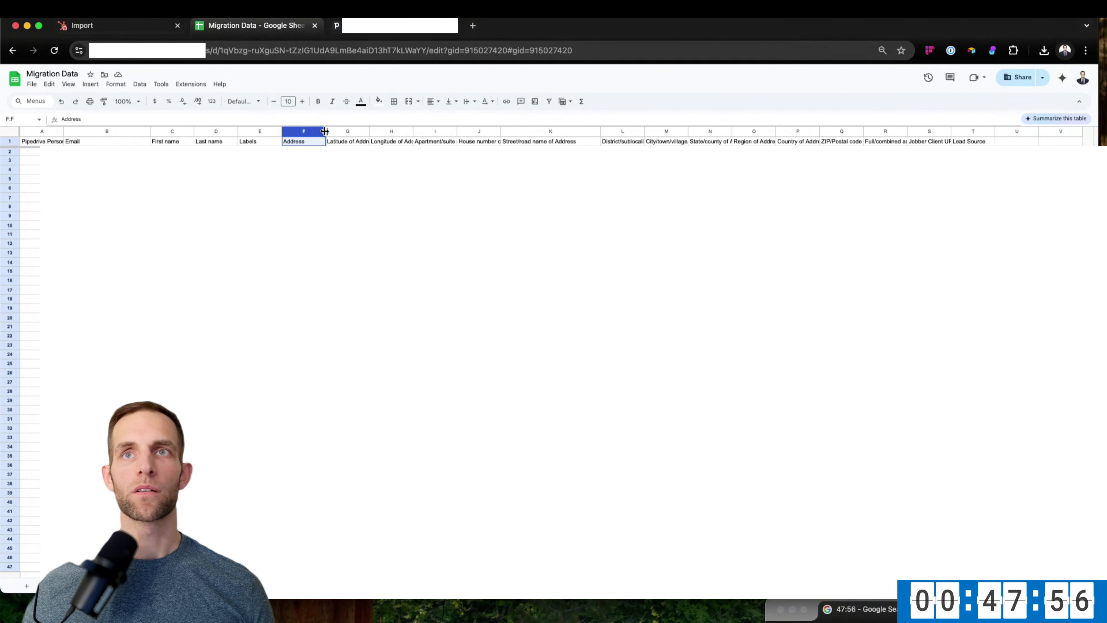
drag(340, 129, 568, 129)
right_click(568, 129)
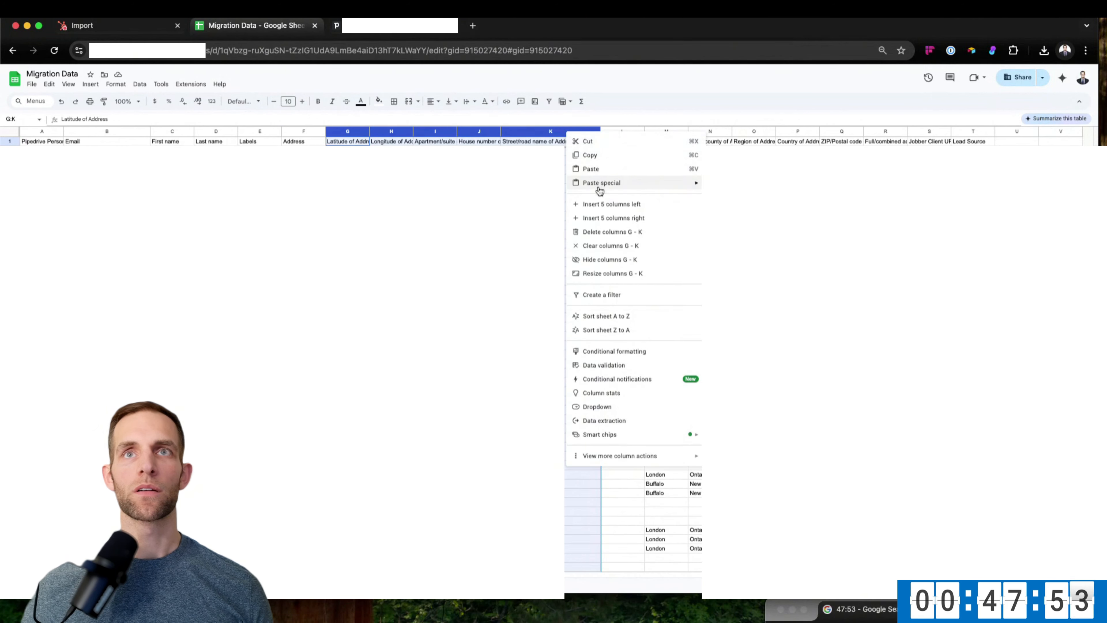
click(595, 235)
click(435, 179)
Delete the District/sublocality of Address column.
click(348, 132)
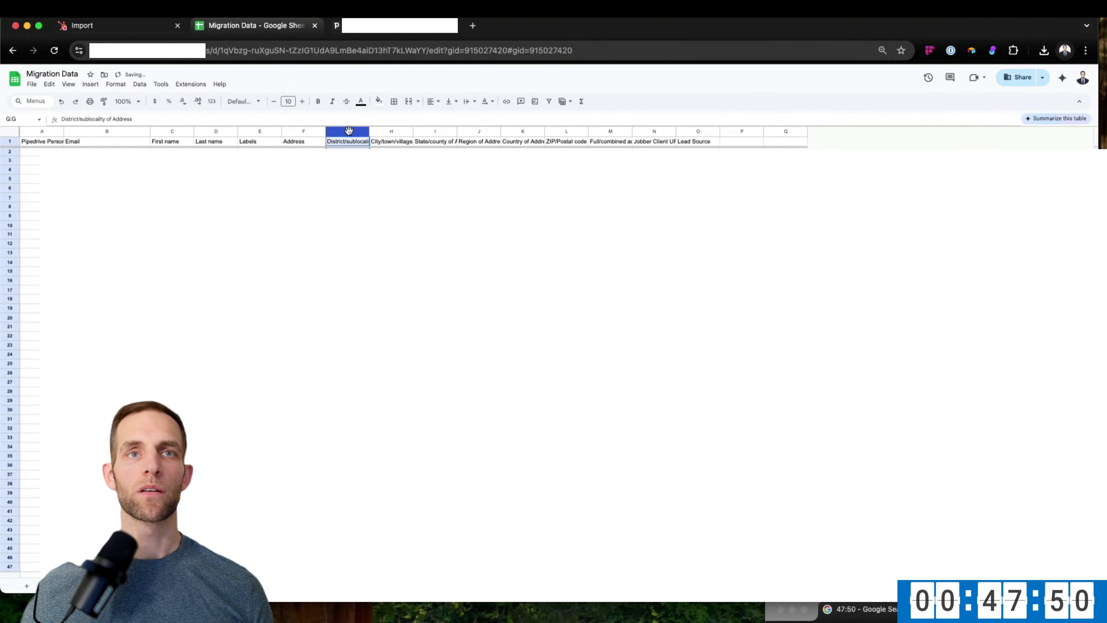
right_click(348, 132)
click(389, 235)
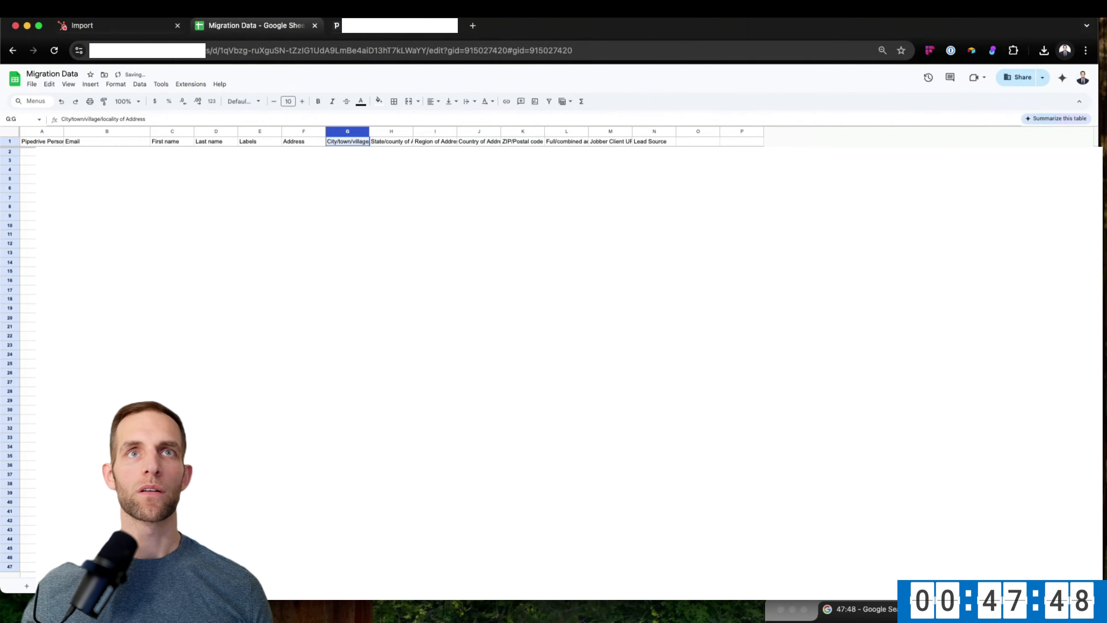
Rename the City/town/village header in G1 to "City" and the State/county header in H1 to "State/Region".
click(345, 142)
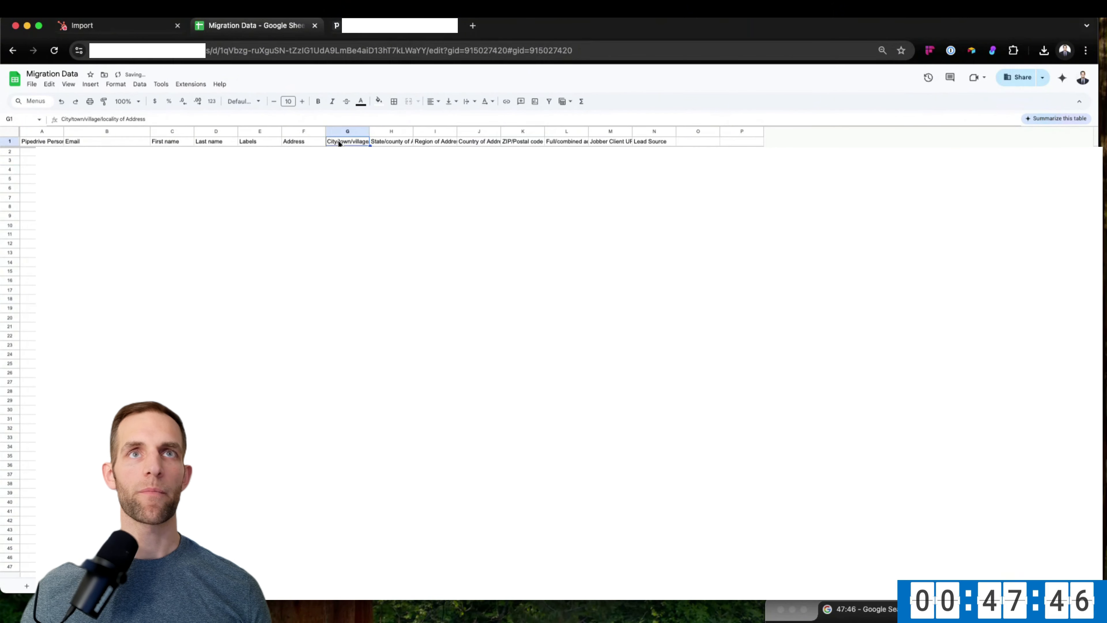
text(City)
key(Tab)
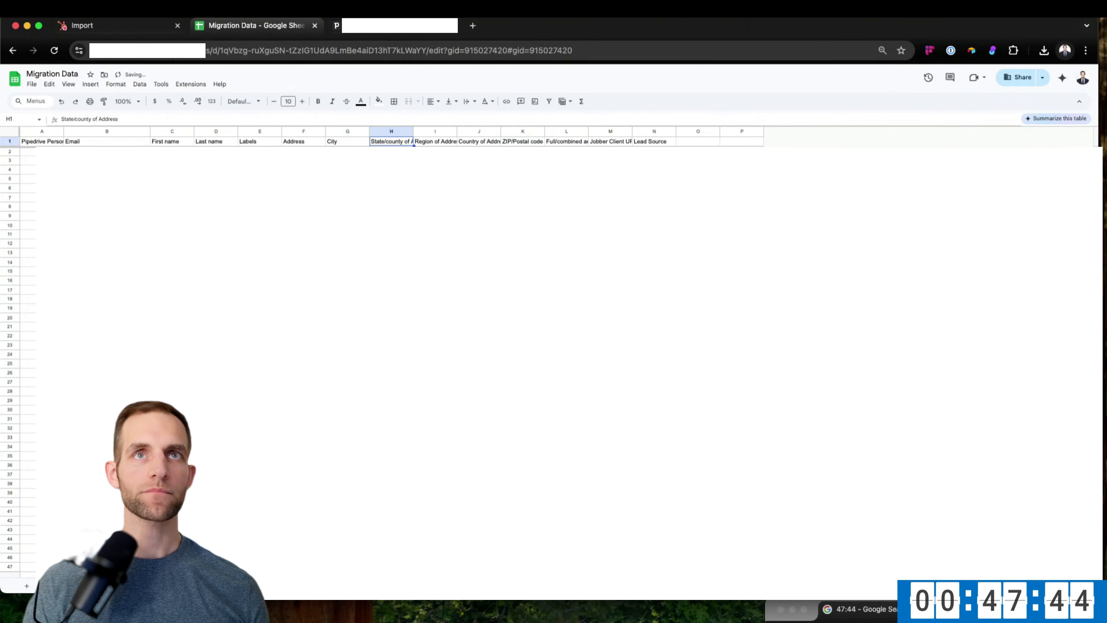
text(R)
key(BackSpace)
text(Sta)
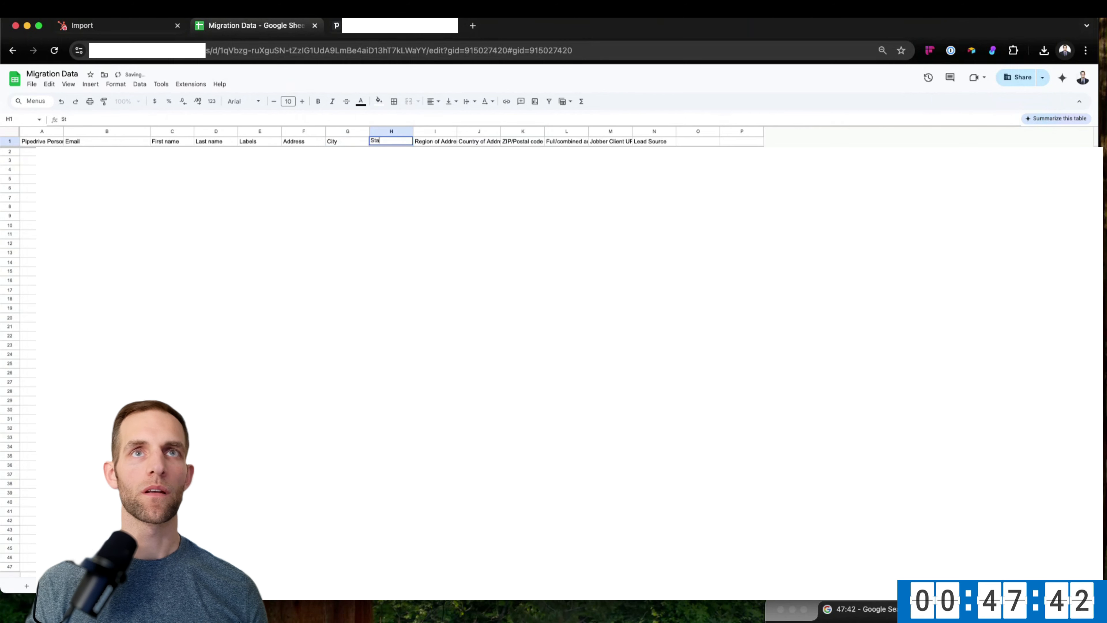
text(te/Reagion)
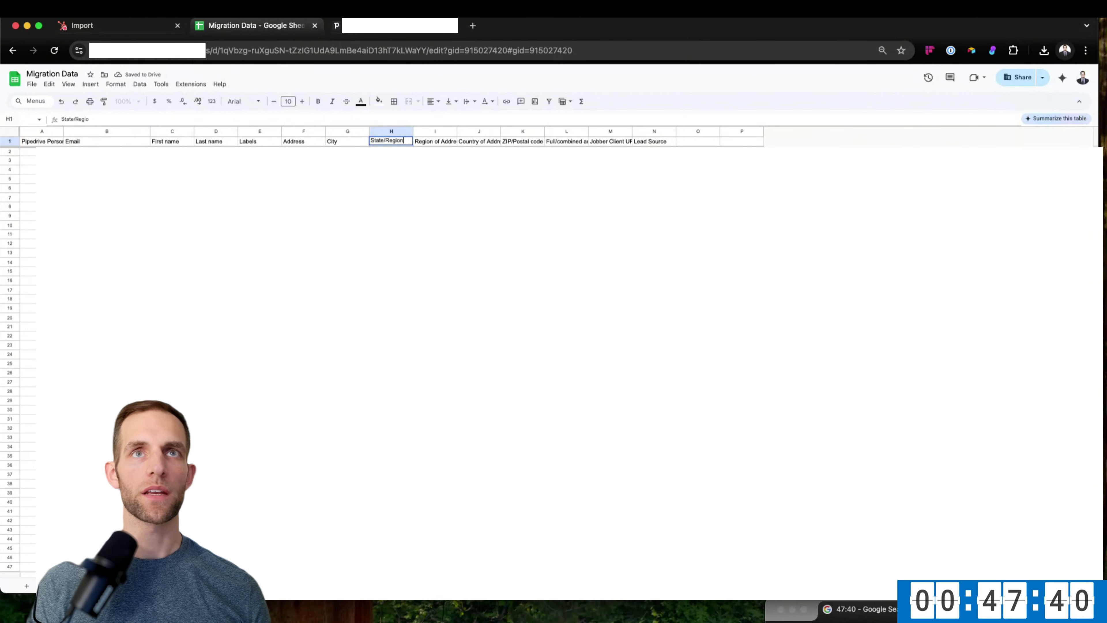
key(Tab)
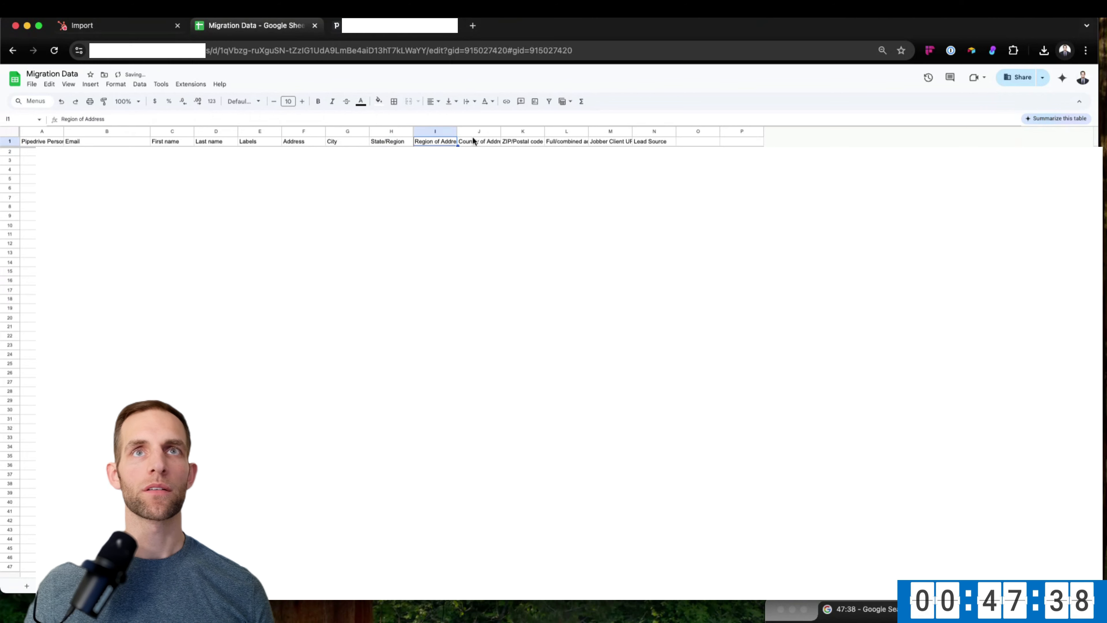
Delete the Region of Address column beside State/Region.
right_click(433, 130)
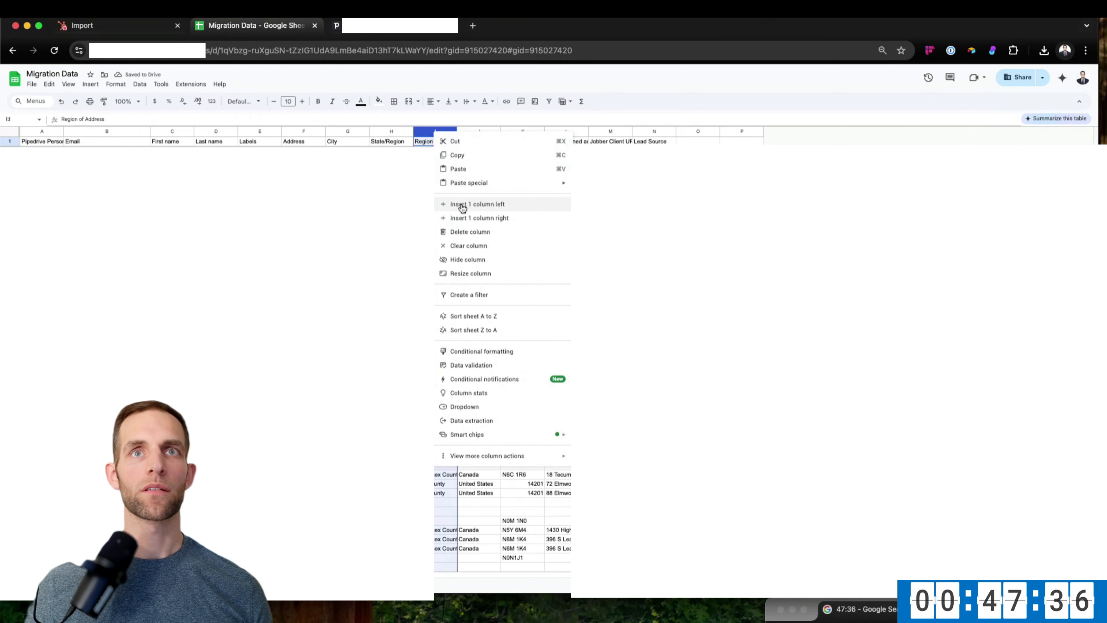
click(470, 231)
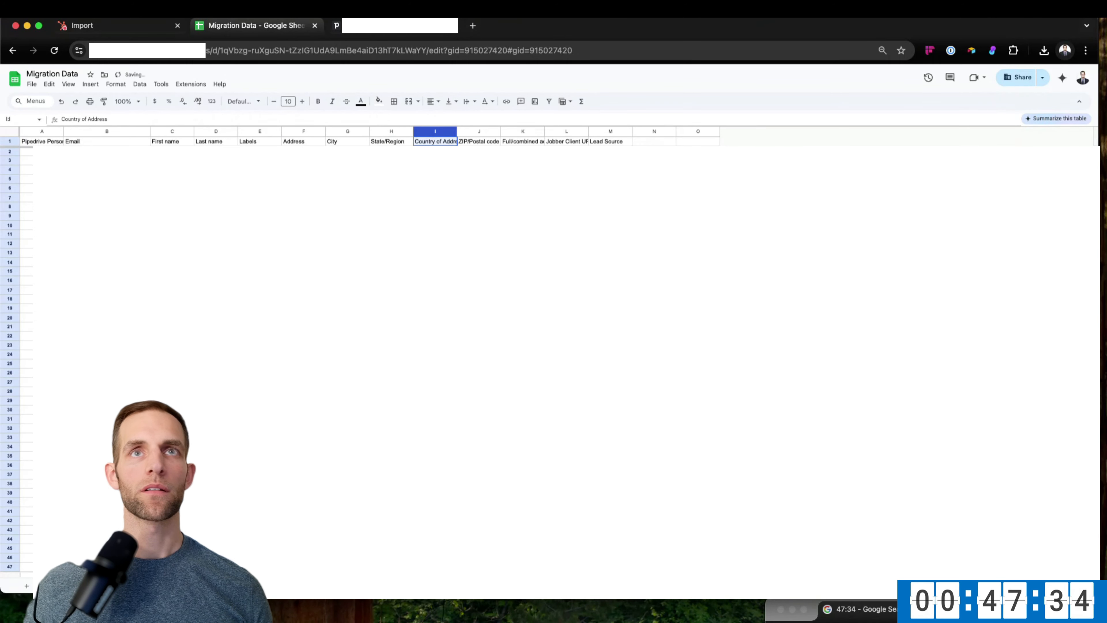
click(439, 160)
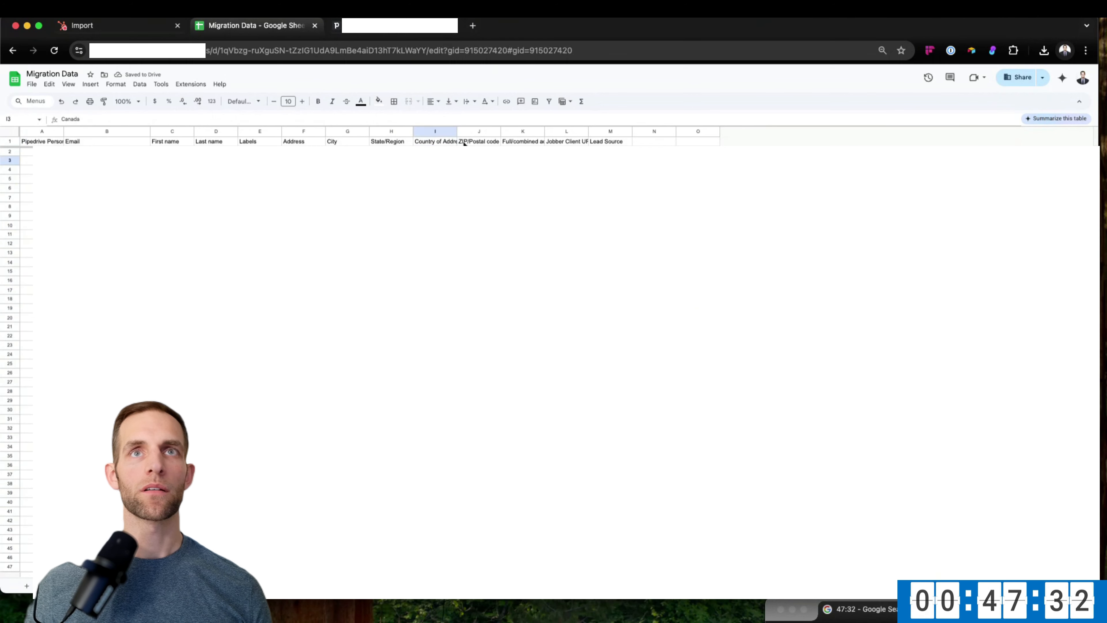
Delete columns K through M, from Full/combined address of Address to Lead Source.
click(520, 131)
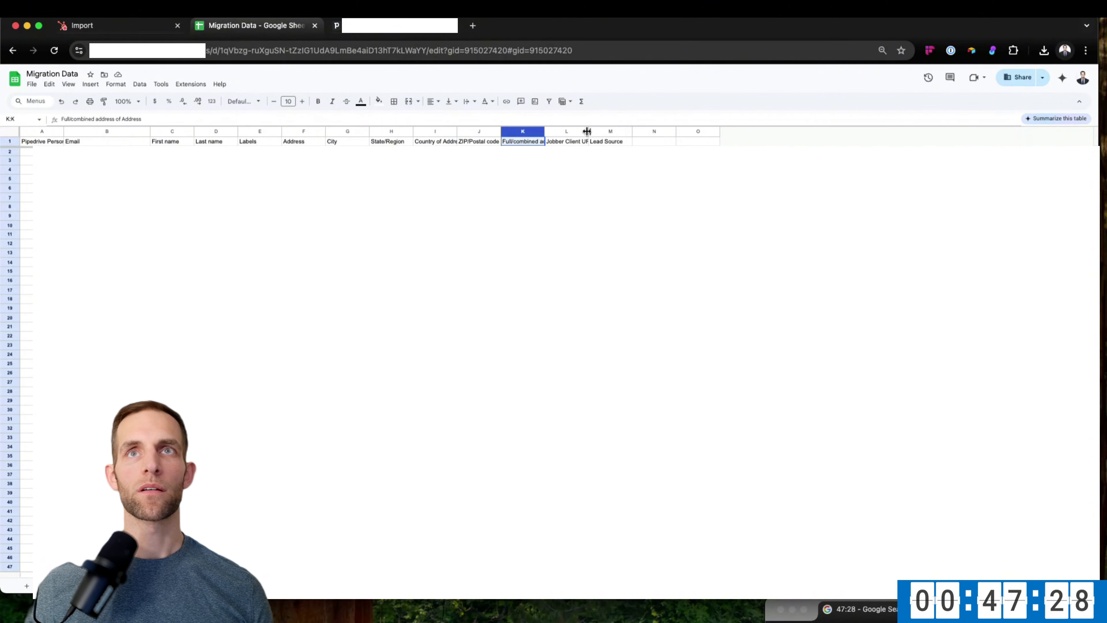
shift+click(609, 131)
right_click(609, 131)
click(629, 229)
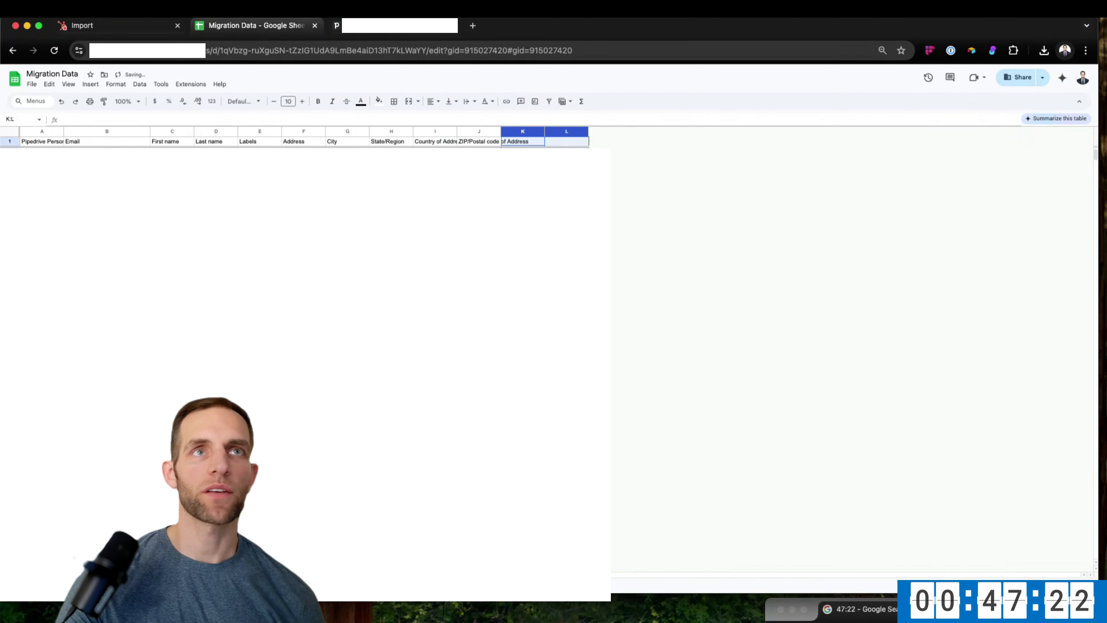
Download the cleaned people sheet as Tab Separated Values (.tsv).
click(32, 83)
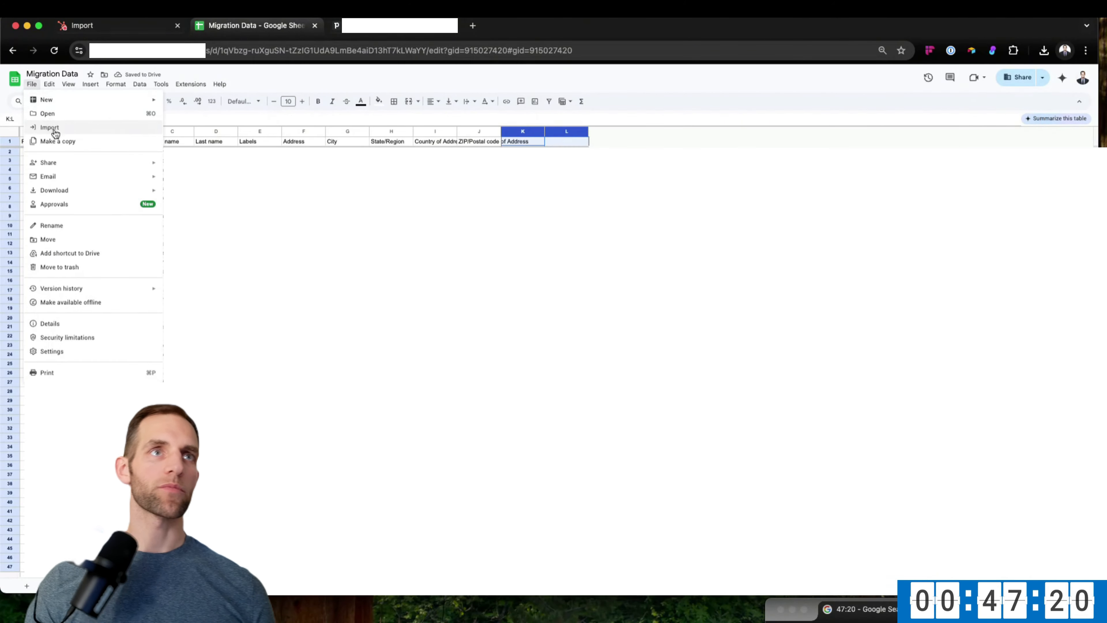
mouse_move(67, 178)
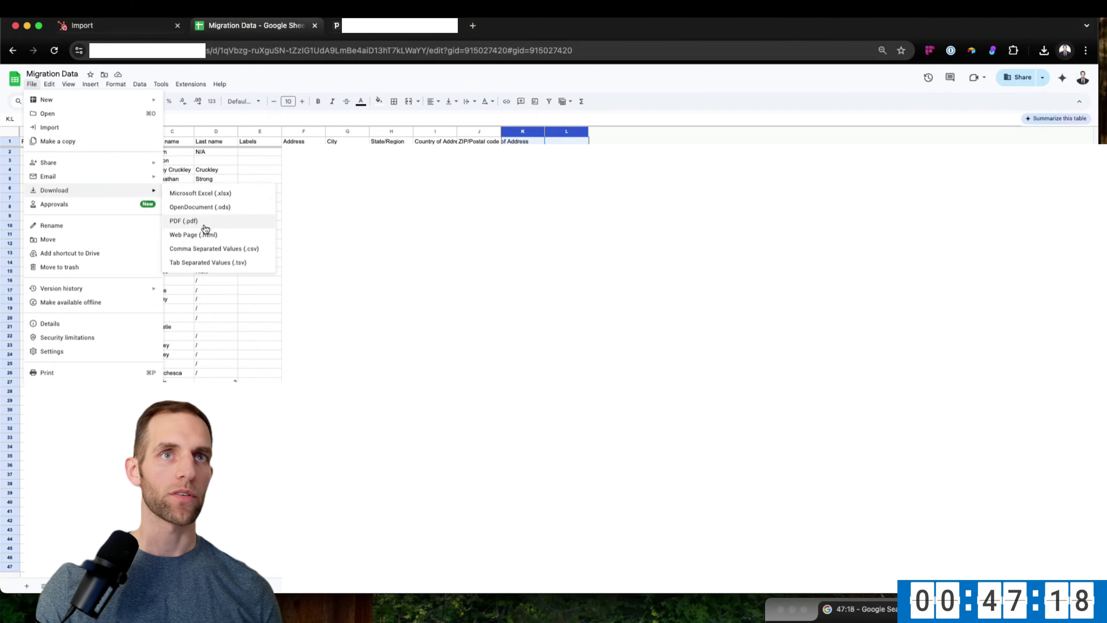
click(205, 262)
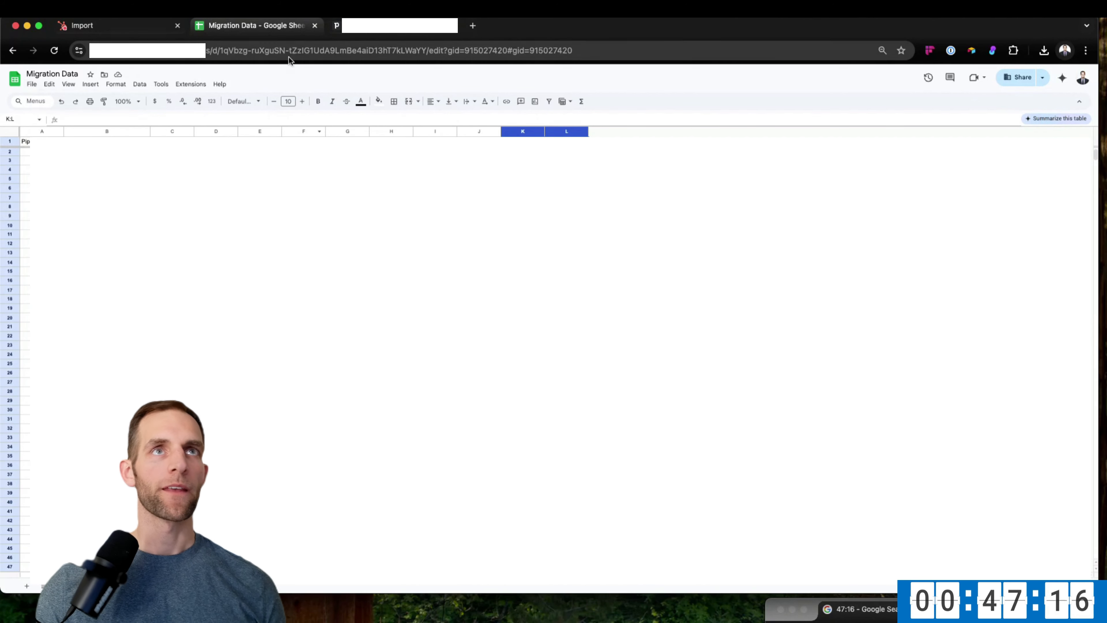
Switch to the HubSpot import, return to file upload and replace the contacts file with Migration Data - people-13777314-27.csv.
click(125, 27)
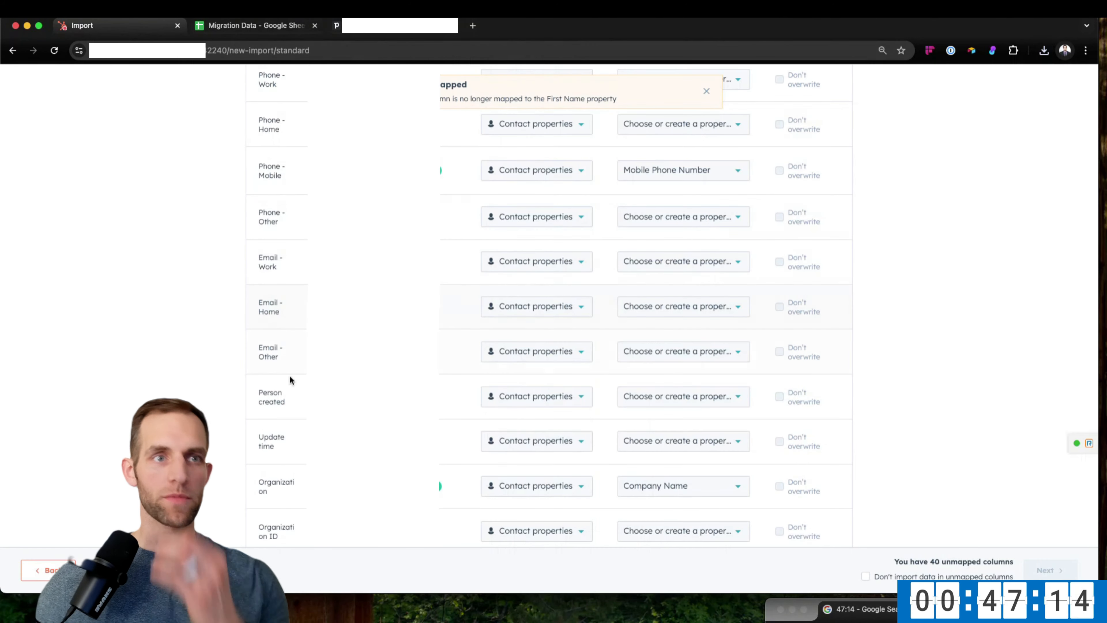
click(48, 570)
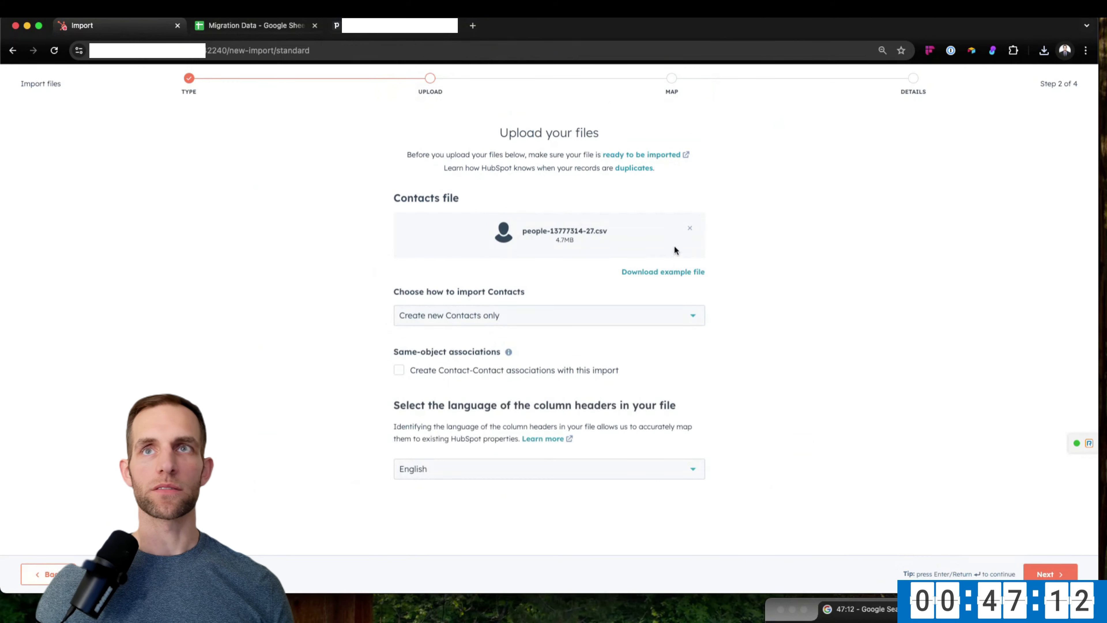
click(688, 229)
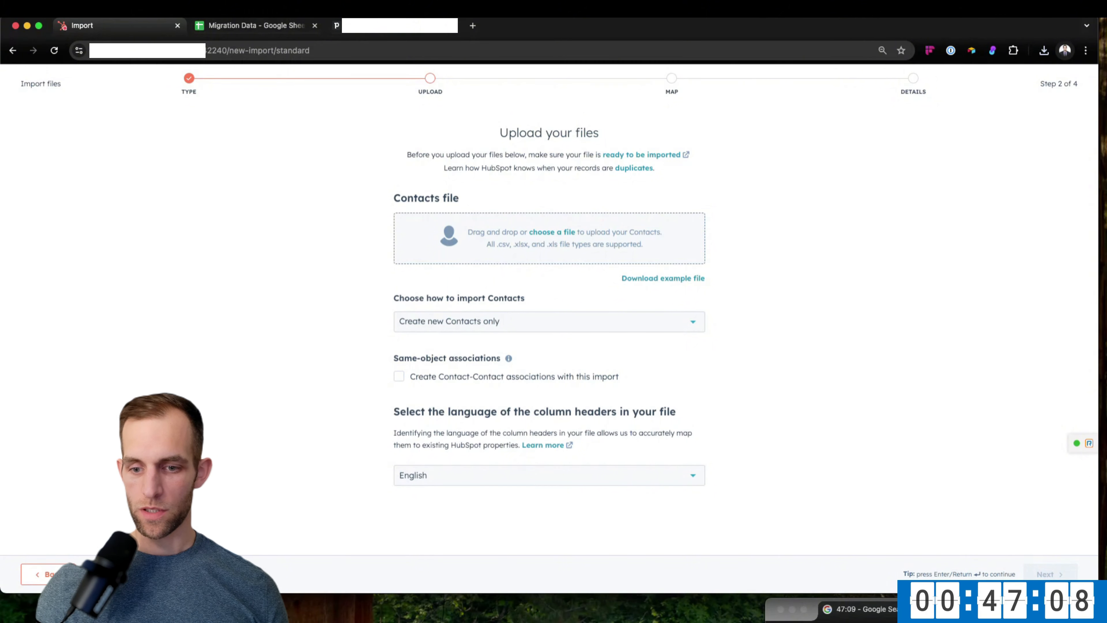
drag(517, 554, 512, 238)
Set the contacts import method to "Create new Contacts only" and continue to column mapping.
click(477, 316)
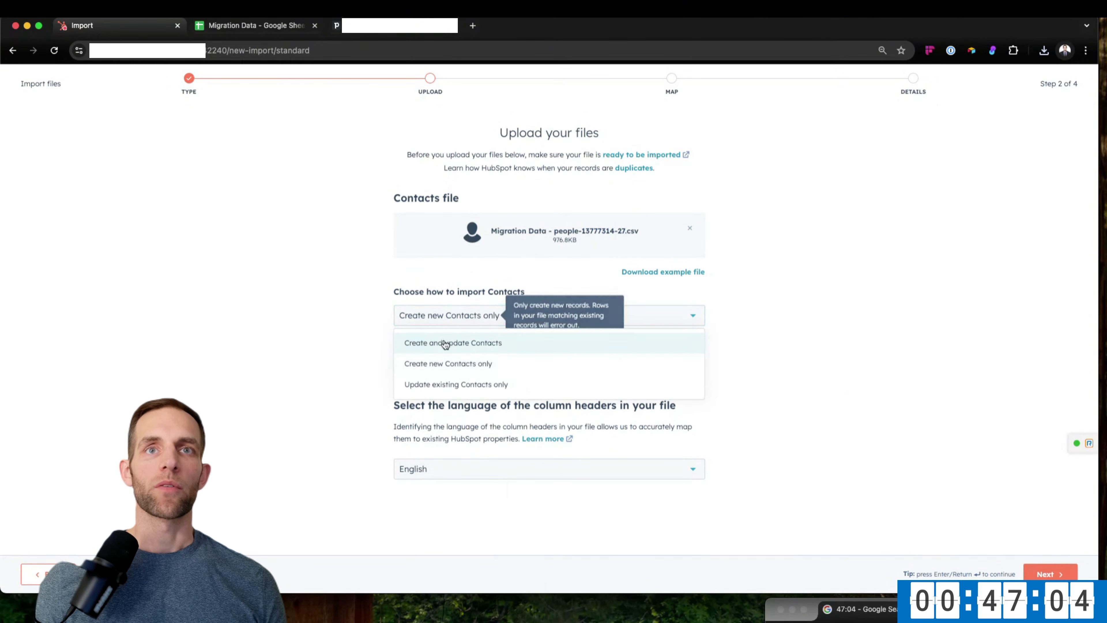
click(434, 369)
click(1049, 574)
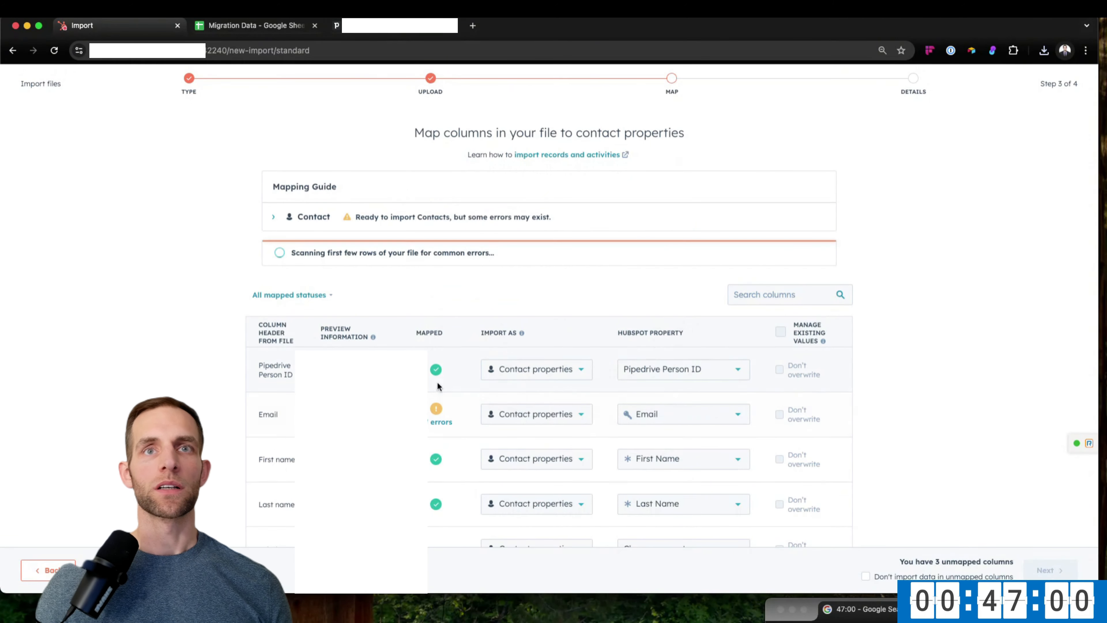
Examine the import errors on the Email column and the rows holding invalid email values.
scroll(581, 376, down, 1)
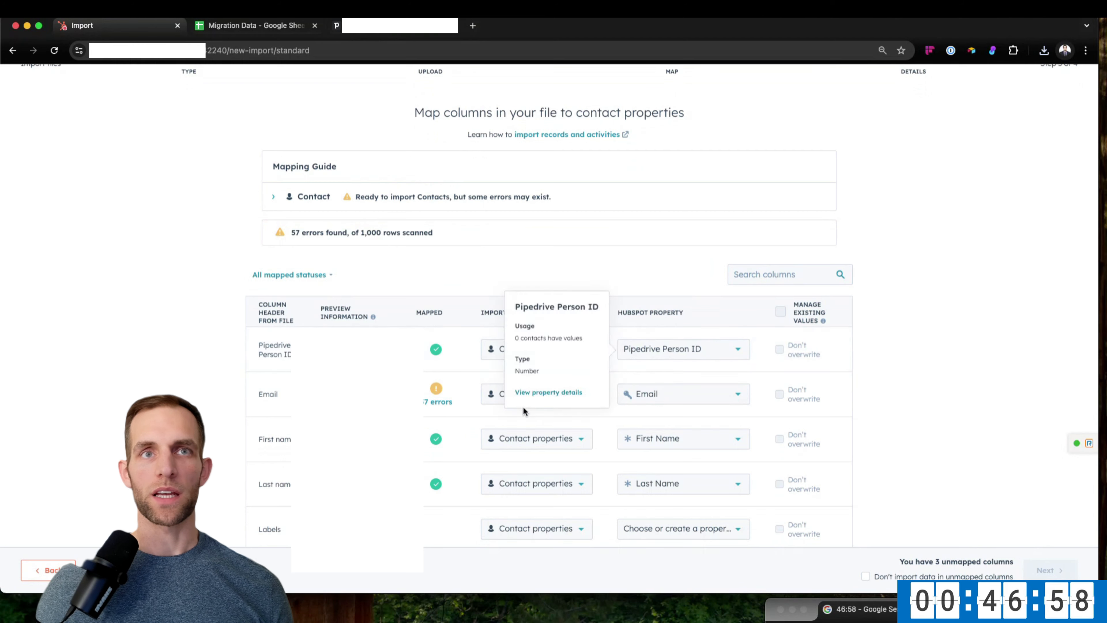
click(442, 401)
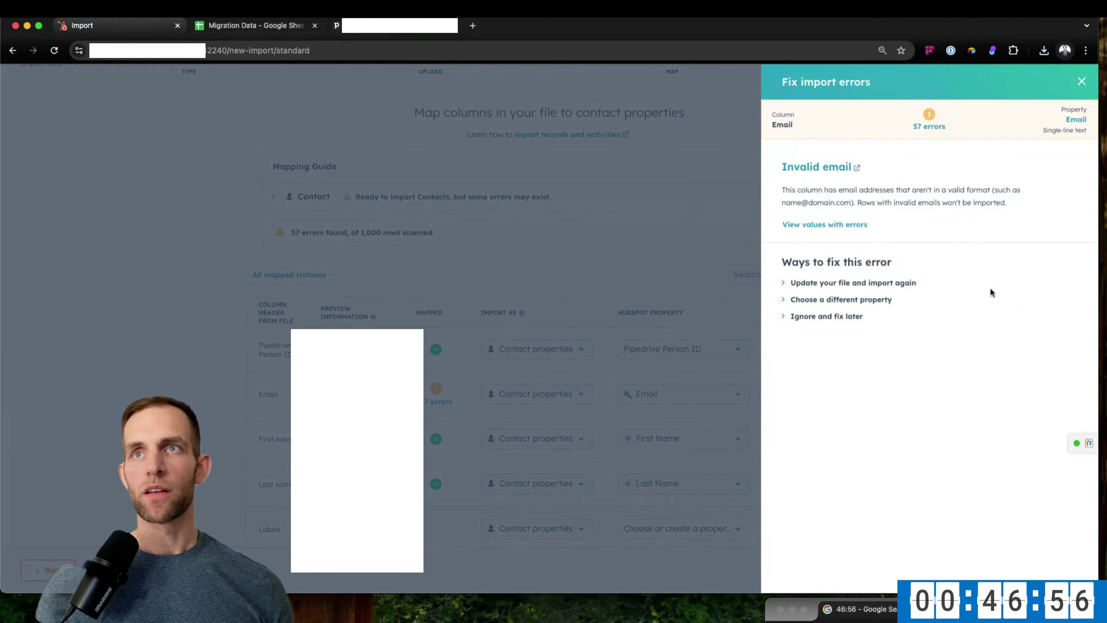
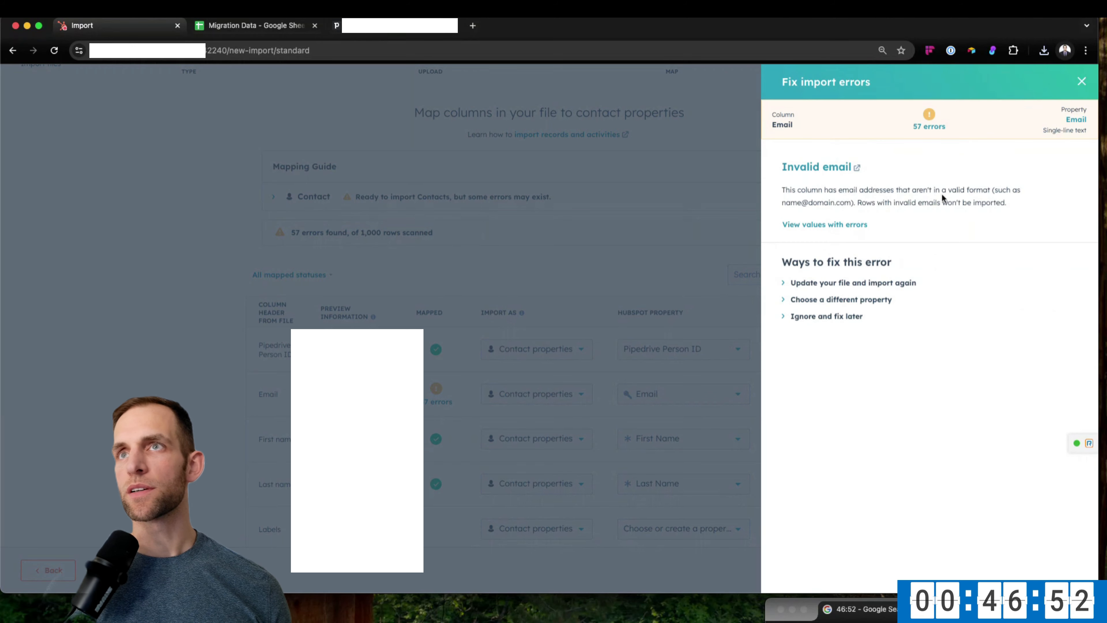
click(851, 222)
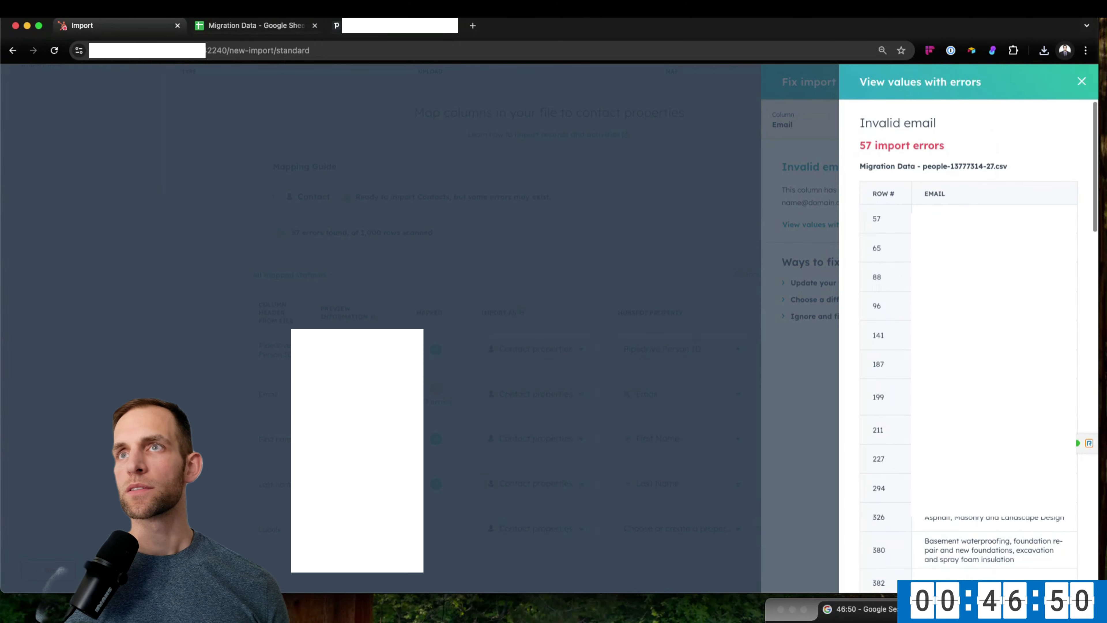
scroll(968, 349, down, 5)
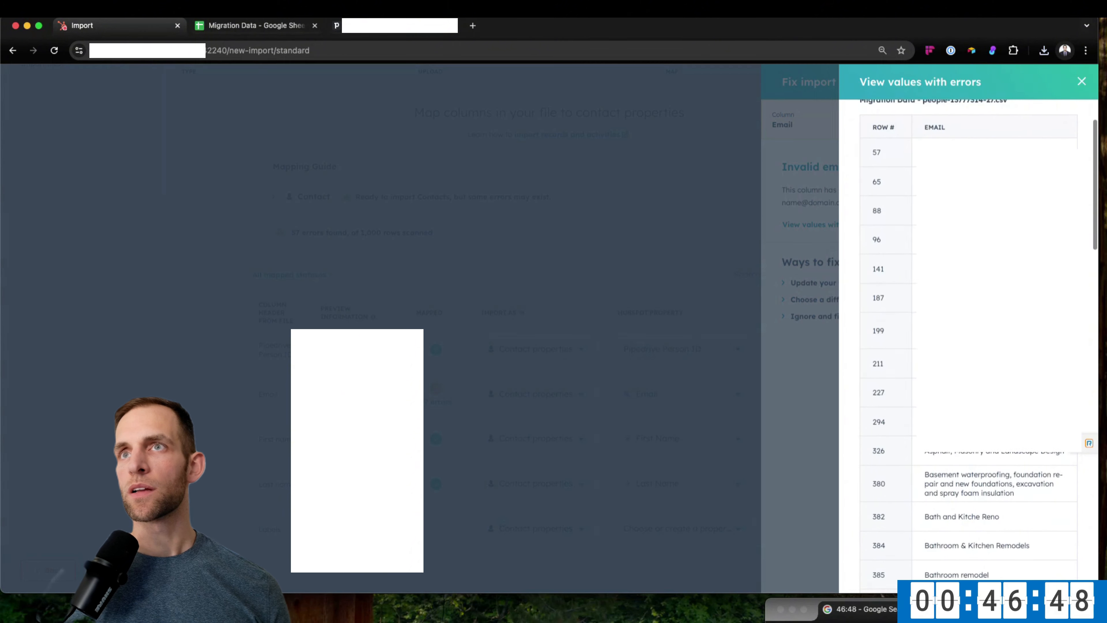
scroll(968, 340, down, 15)
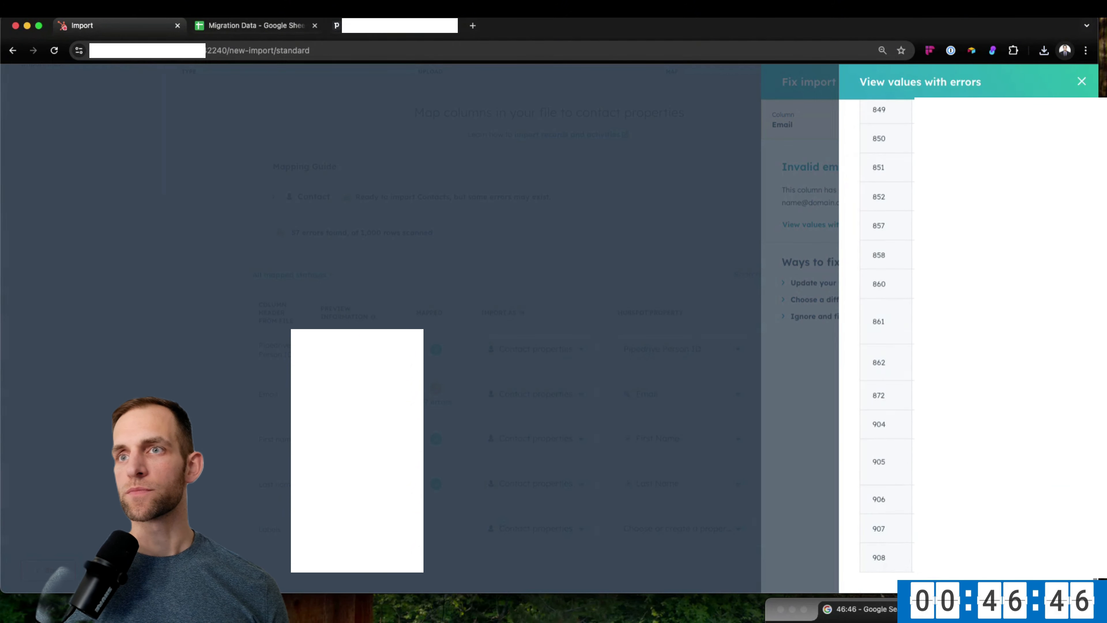
scroll(968, 341, up, 20)
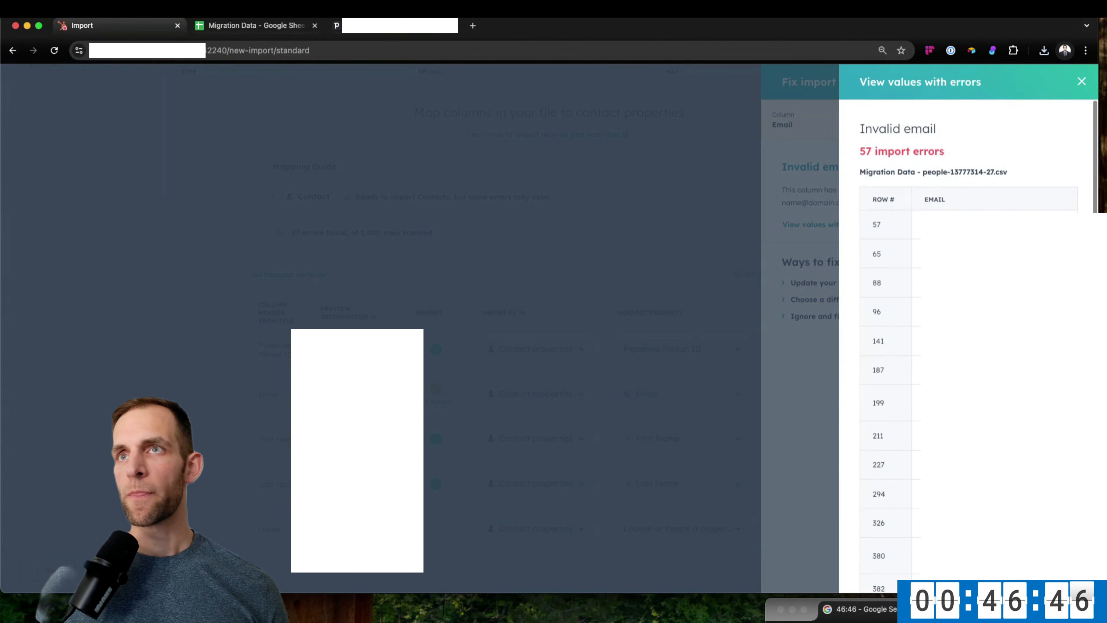
click(1083, 81)
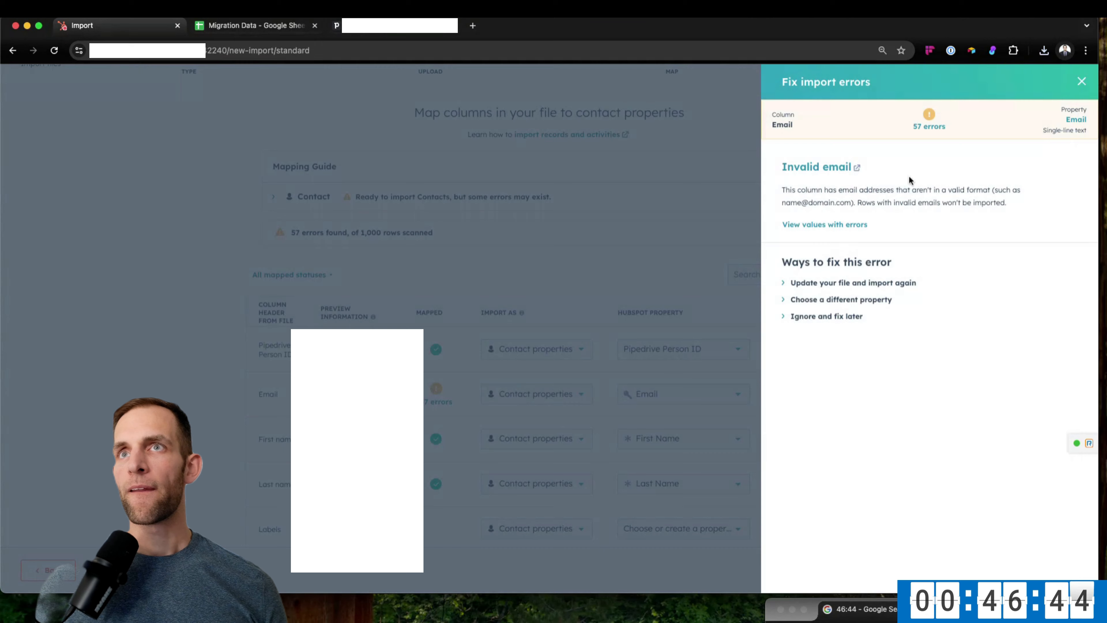
click(926, 129)
scroll(930, 176, down, 20)
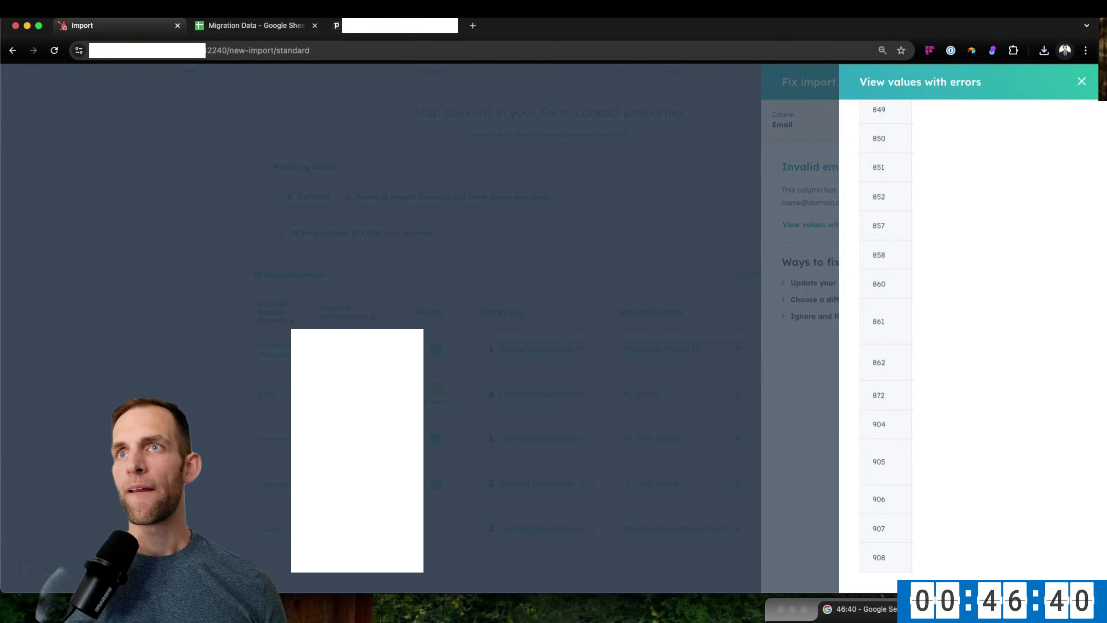
scroll(959, 218, up, 20)
click(1081, 82)
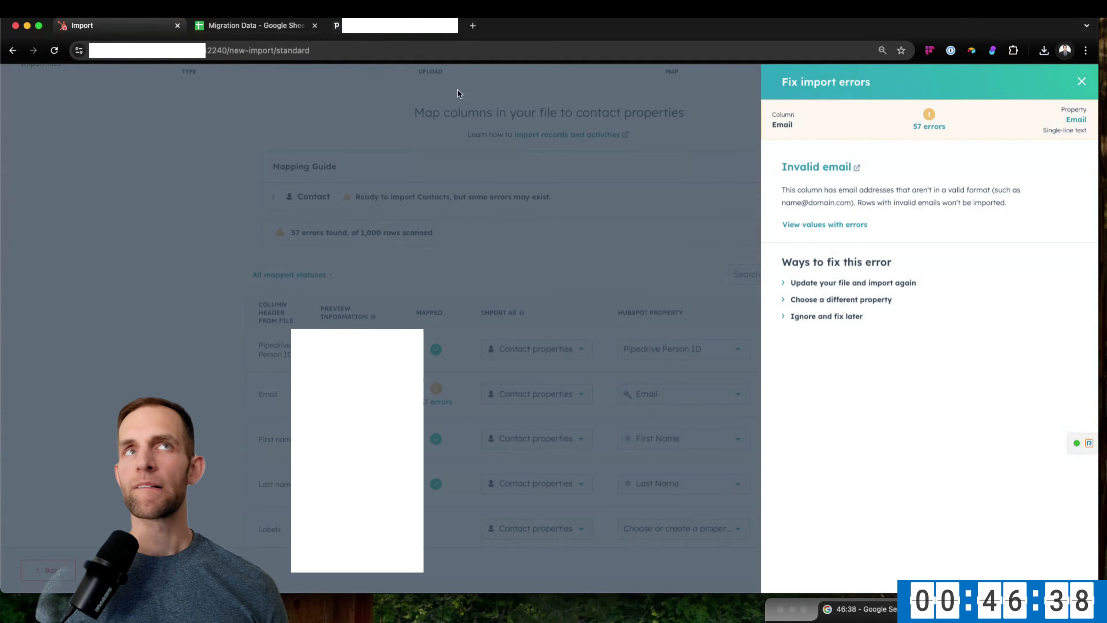
Switch to the Migration Data sheet in Google Sheets, sort it A to Z by Email and widen that column.
click(281, 28)
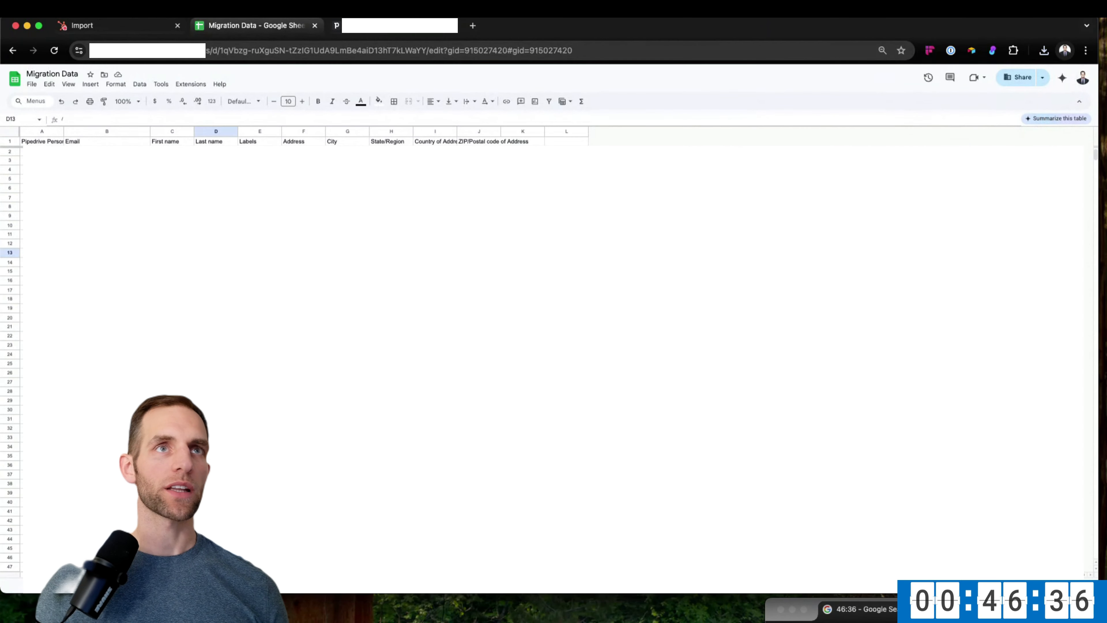
click(138, 131)
right_click(138, 131)
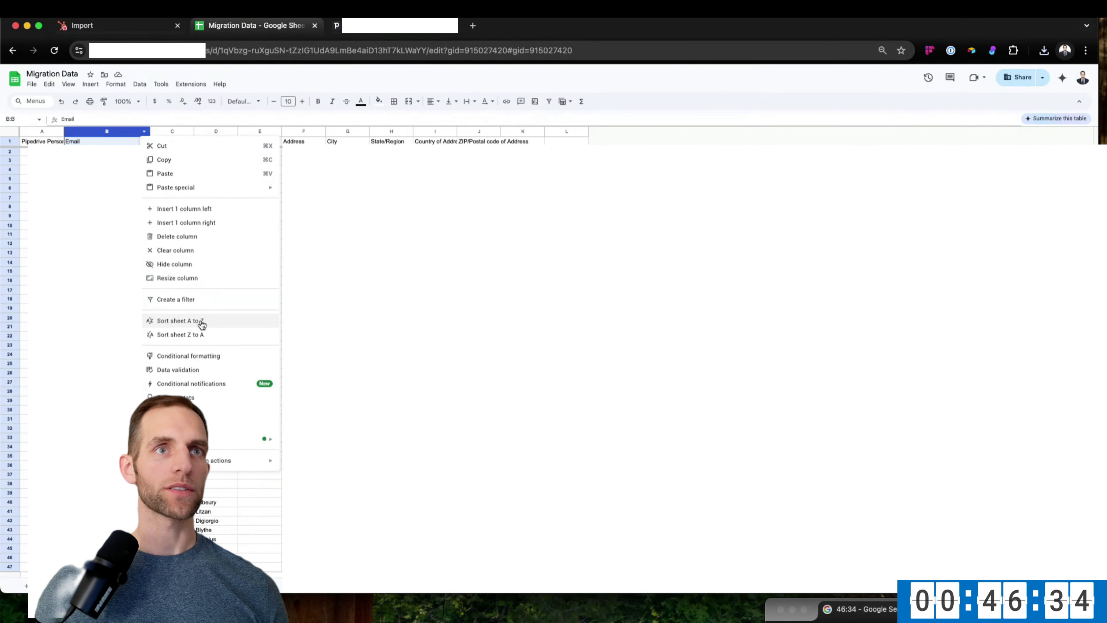
click(201, 321)
scroll(554, 358, down, 20)
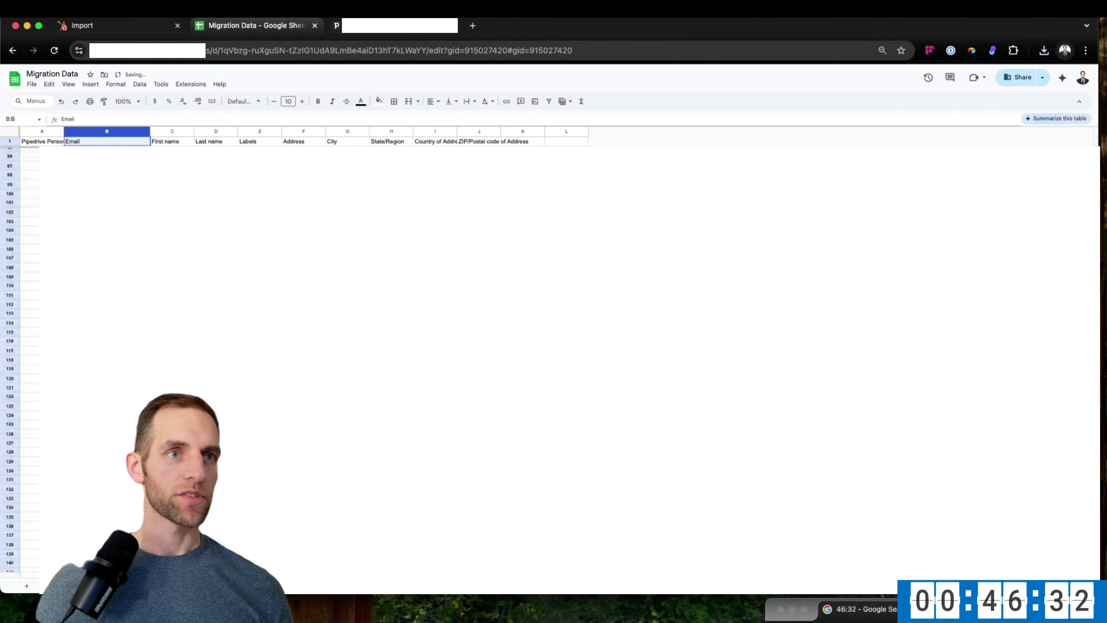
scroll(554, 358, down, 20)
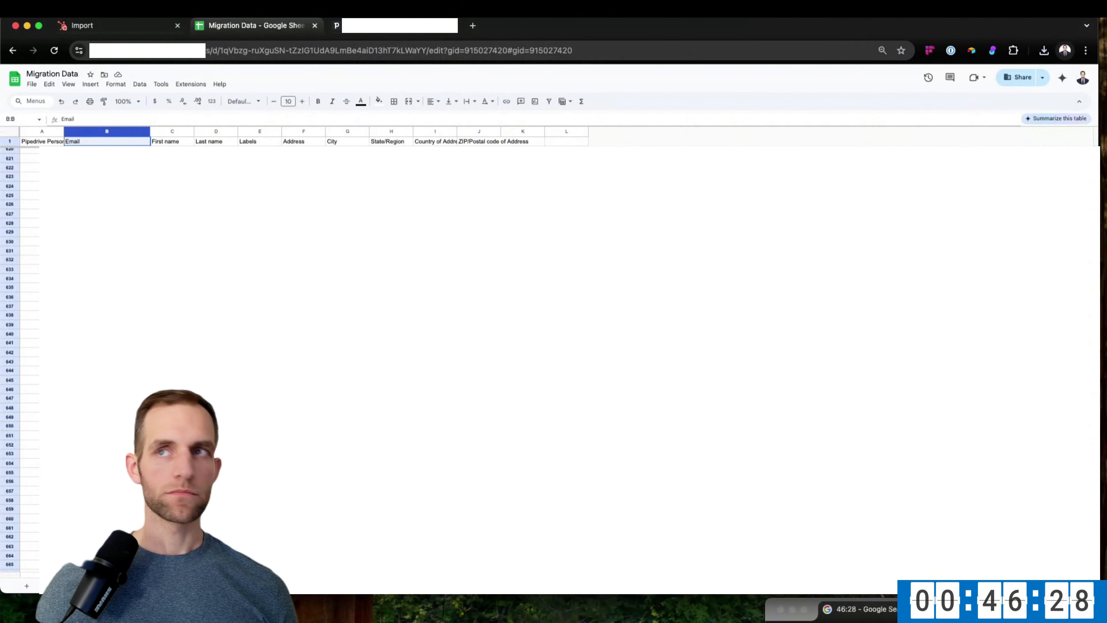
drag(1096, 172, 1104, 307)
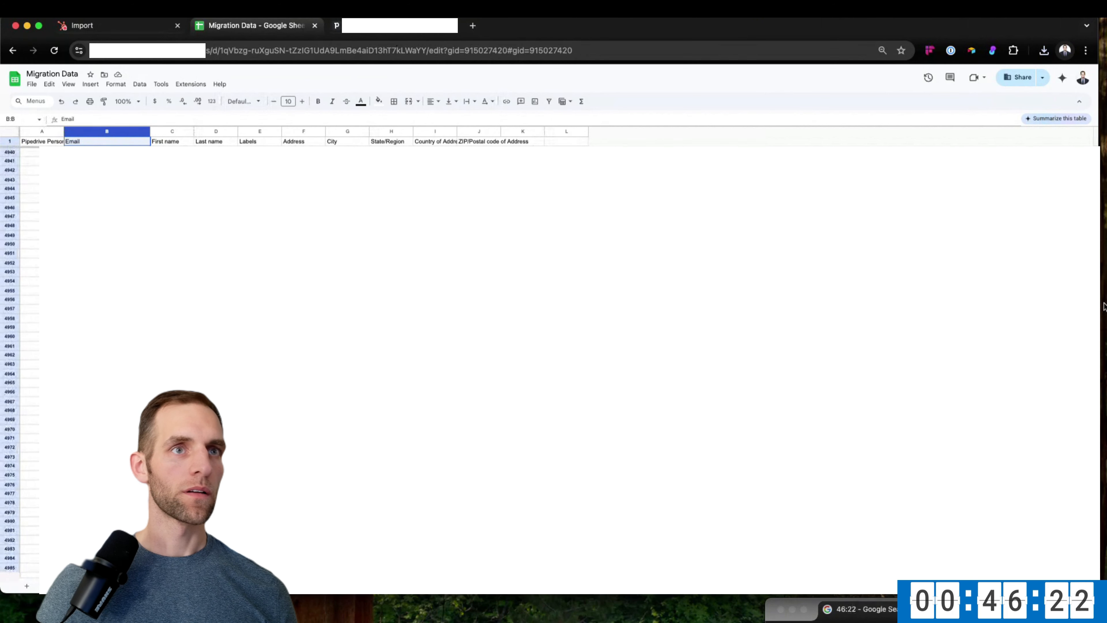
drag(149, 127, 197, 127)
Clear the non-email entries from cells B3468 through B3557 of the Email column.
scroll(196, 174, up, 5)
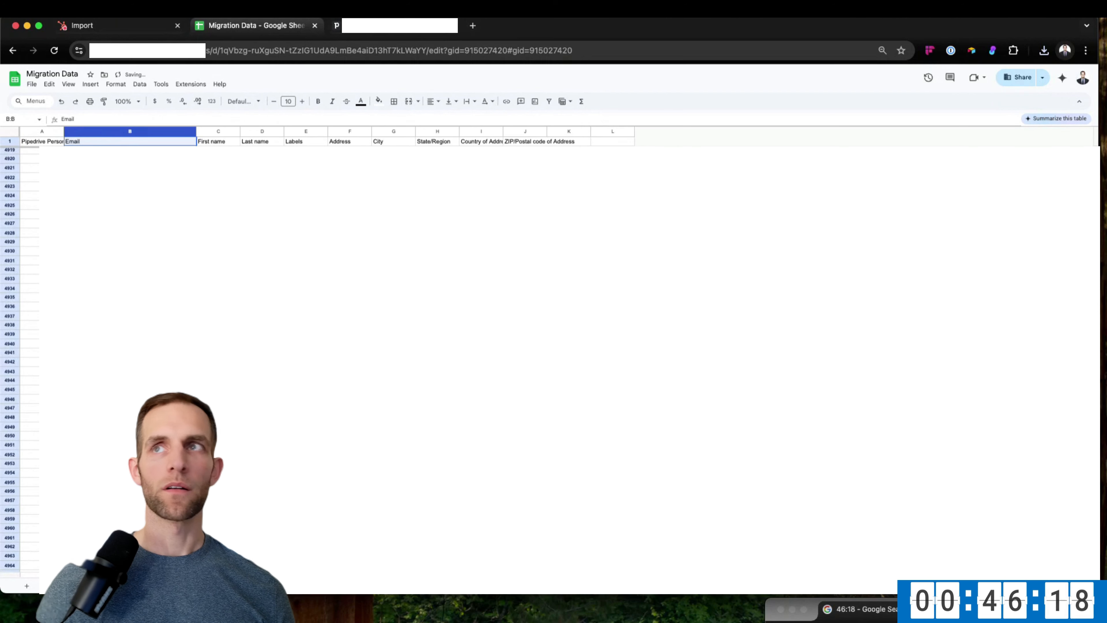
drag(1102, 306, 1102, 261)
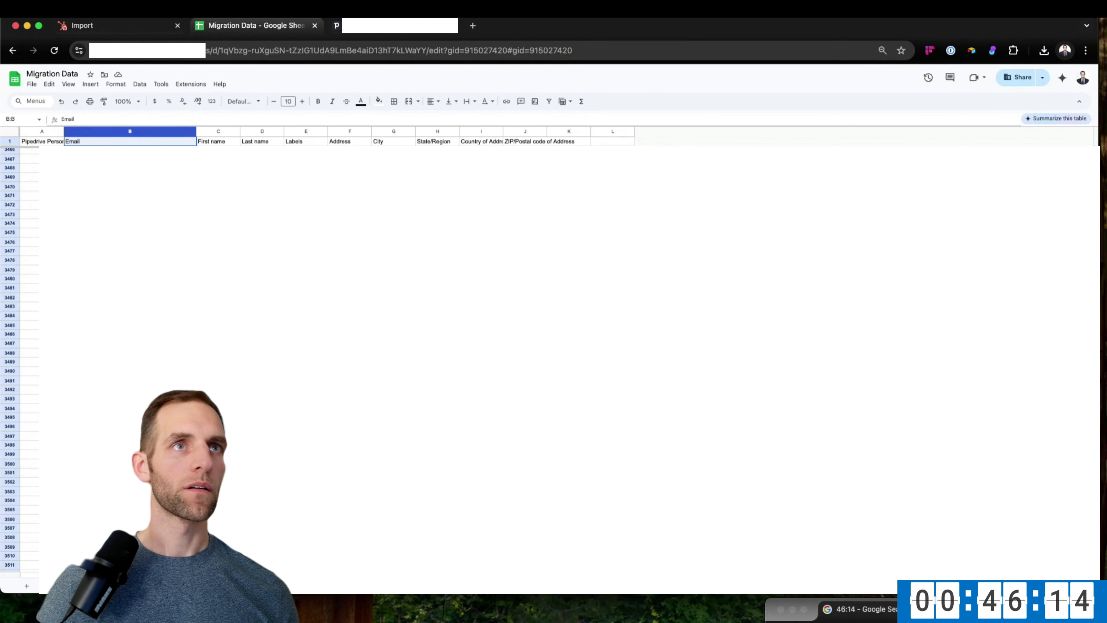
click(130, 214)
scroll(130, 214, up, 1)
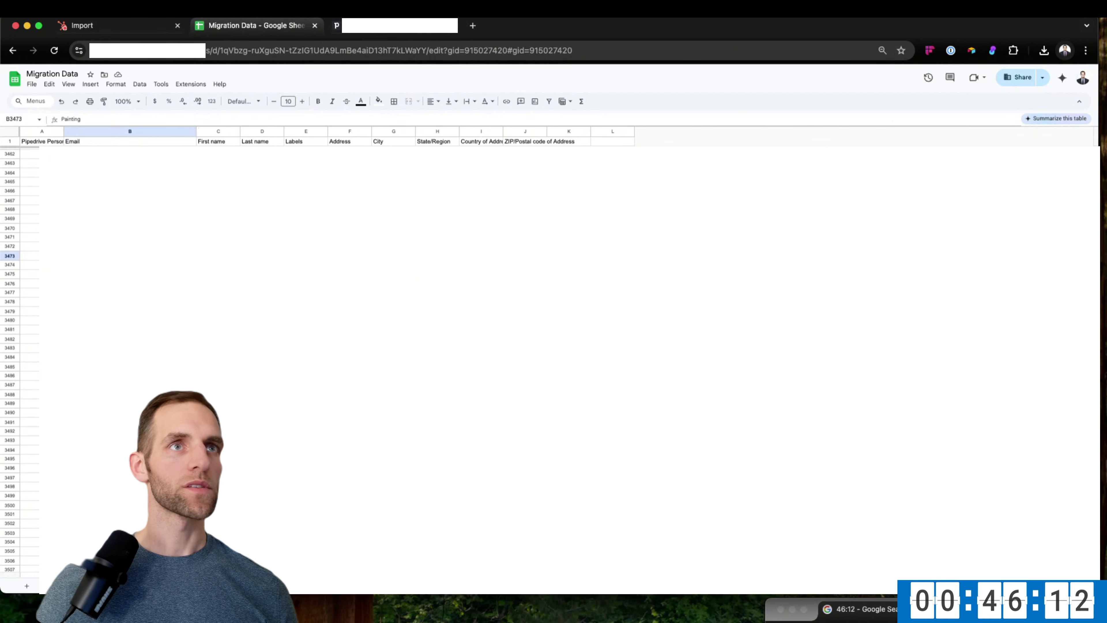
click(130, 209)
scroll(554, 362, down, 10)
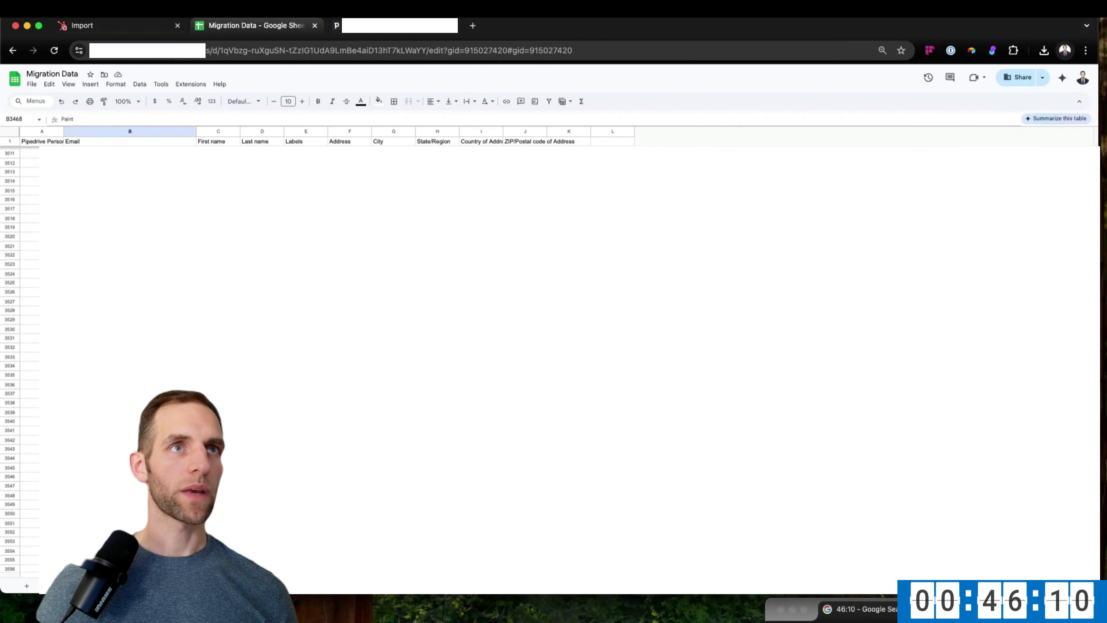
scroll(553, 362, down, 4)
scroll(554, 362, down, 8)
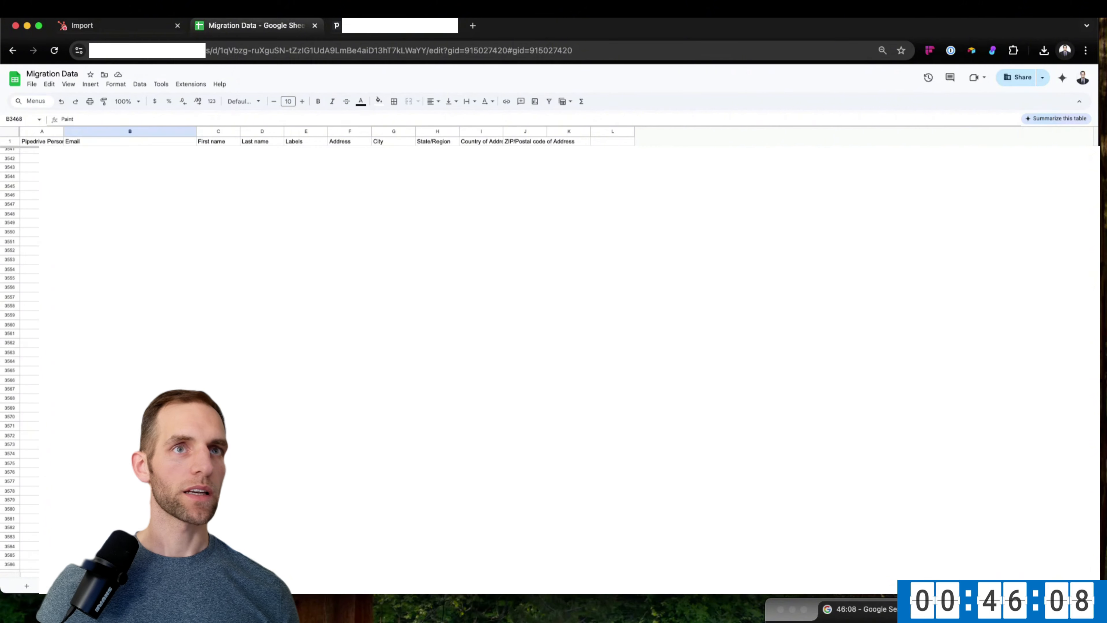
scroll(554, 362, up, 9)
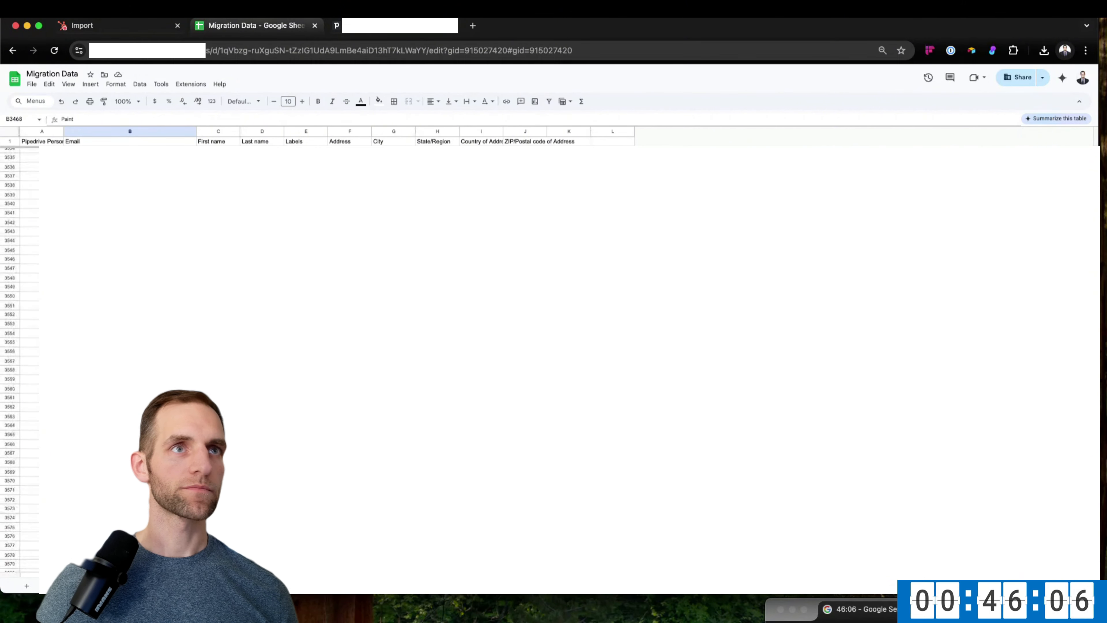
shift+click(130, 361)
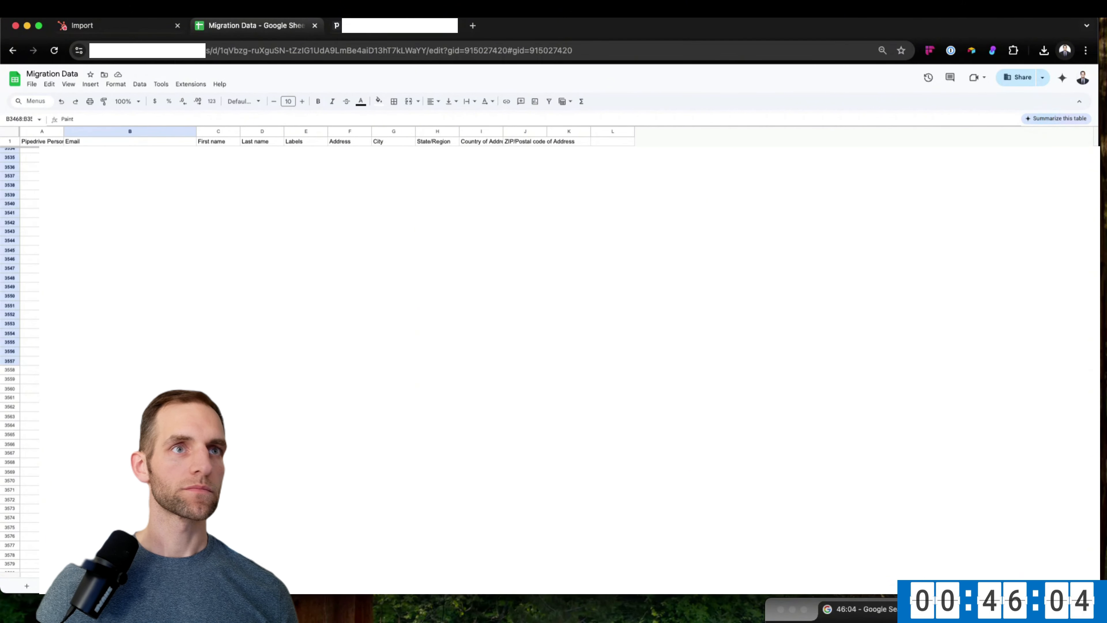
scroll(130, 360, up, 1)
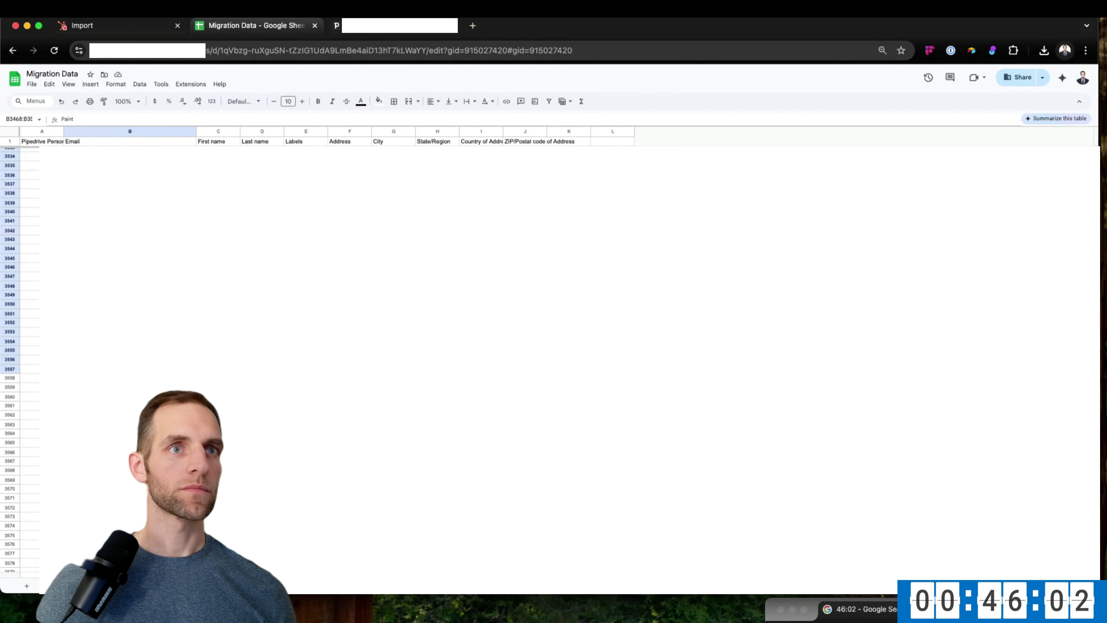
key(super+z)
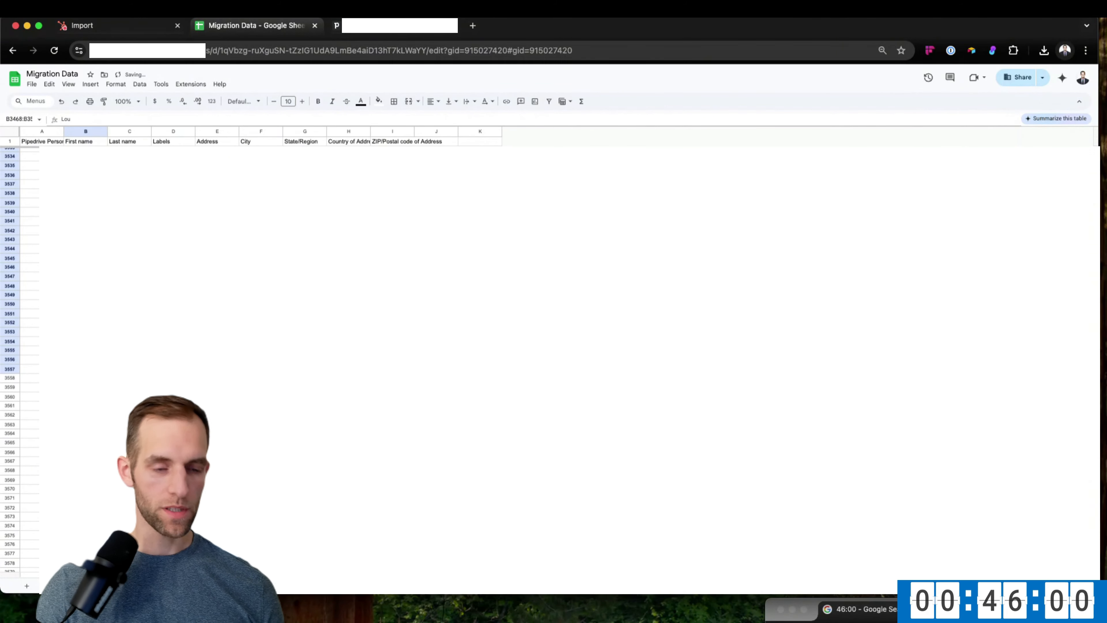
key(super+shift+z)
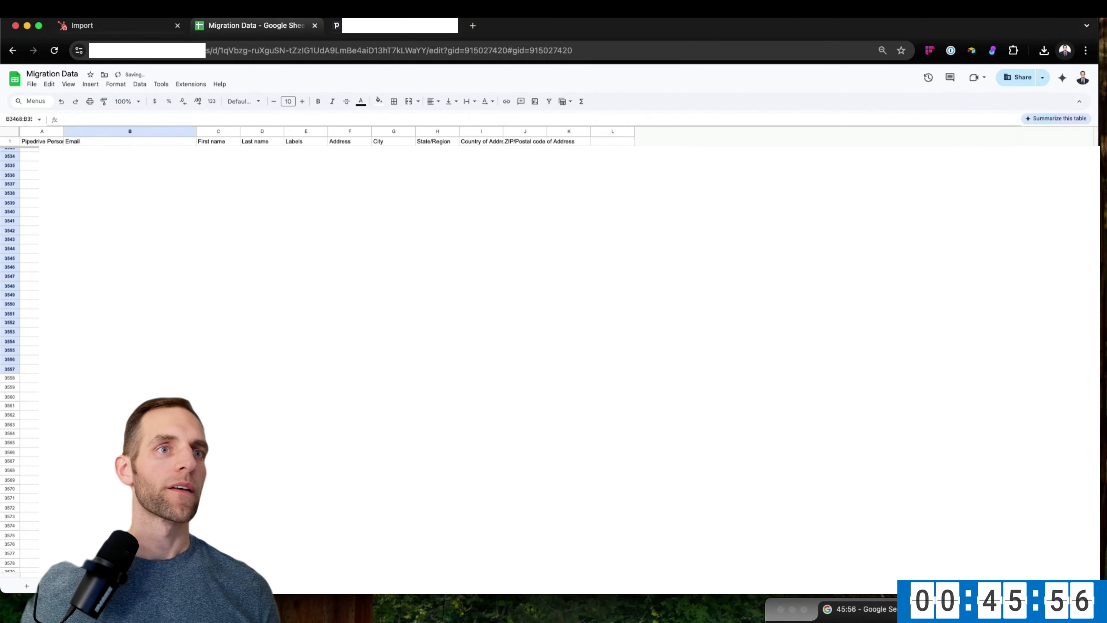
Sort the sheet A to Z by the Email column again to regroup the remaining values.
click(191, 132)
right_click(192, 133)
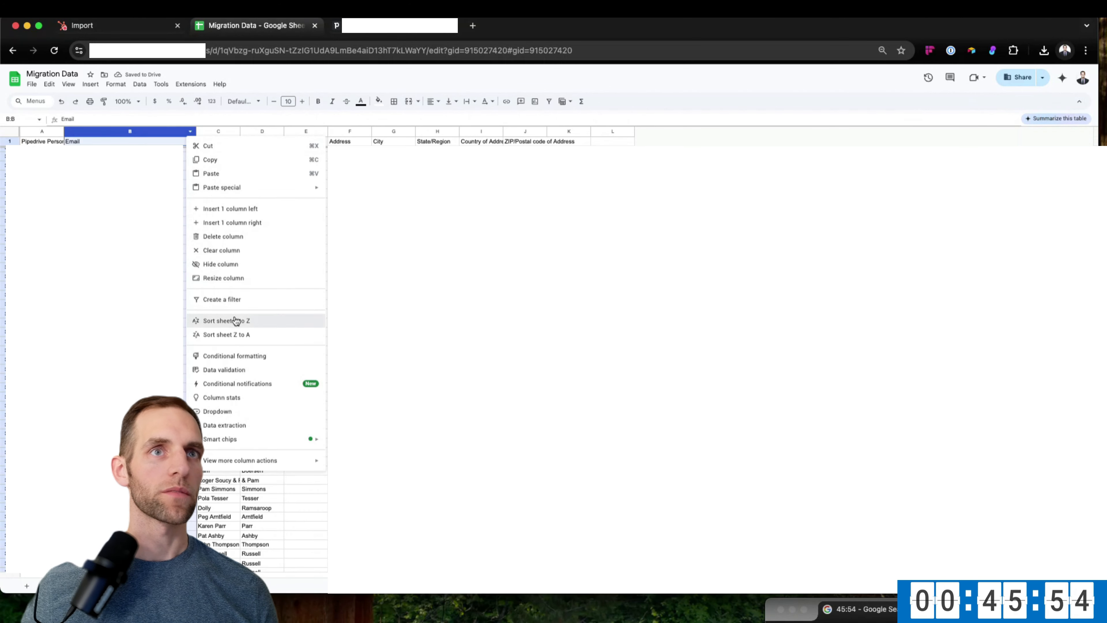
click(238, 320)
Clear the non-email service descriptions from Email cells B3365 through B3368.
scroll(567, 358, up, 20)
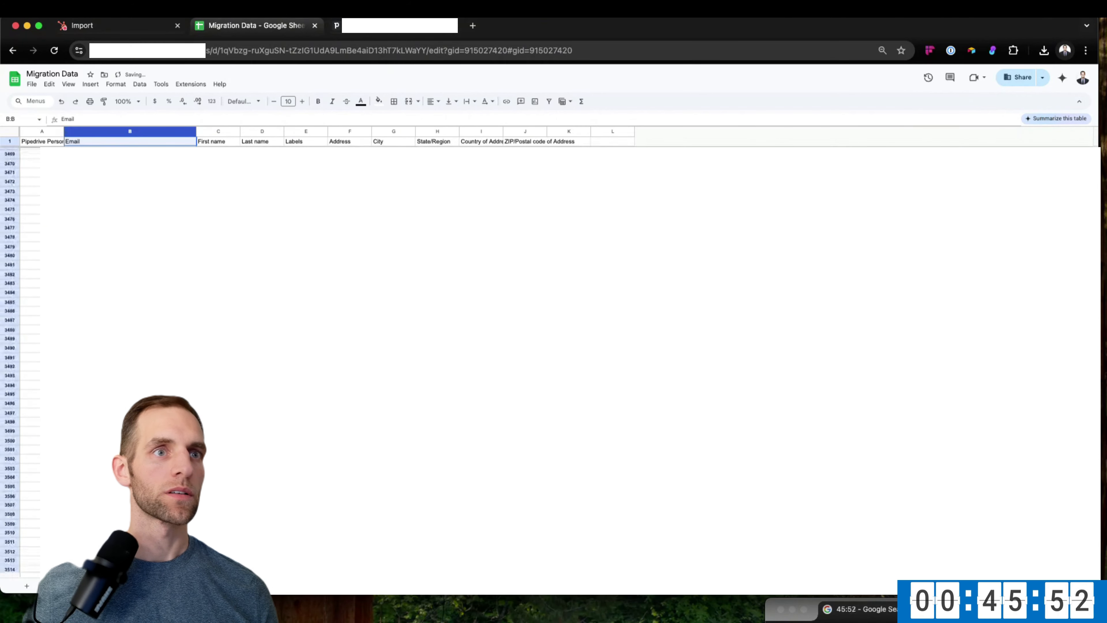
scroll(553, 358, up, 4)
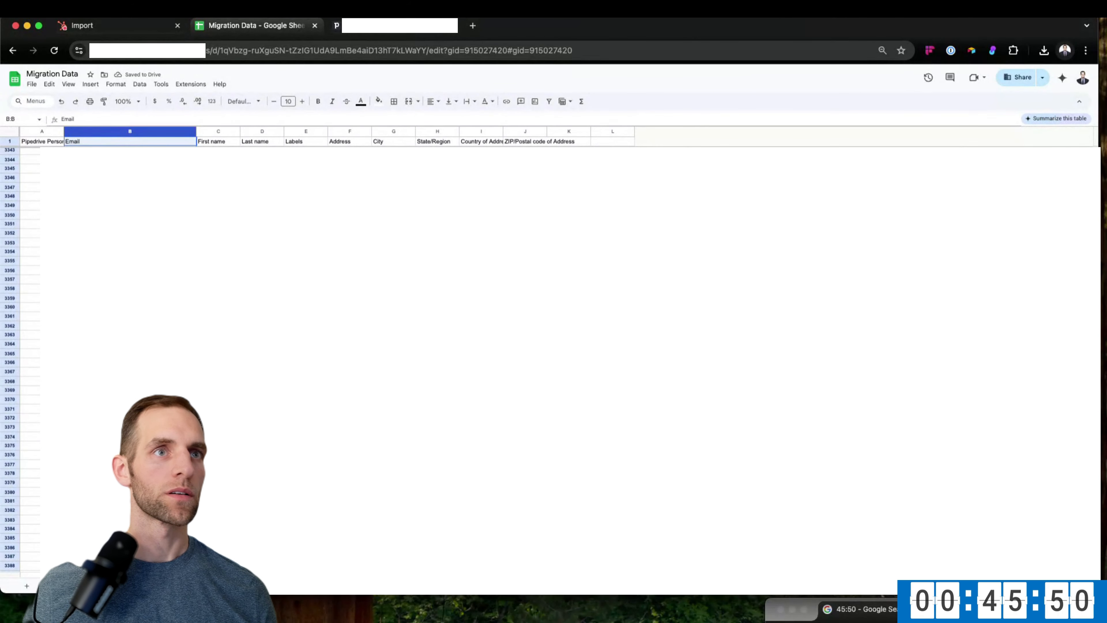
click(130, 362)
click(130, 353)
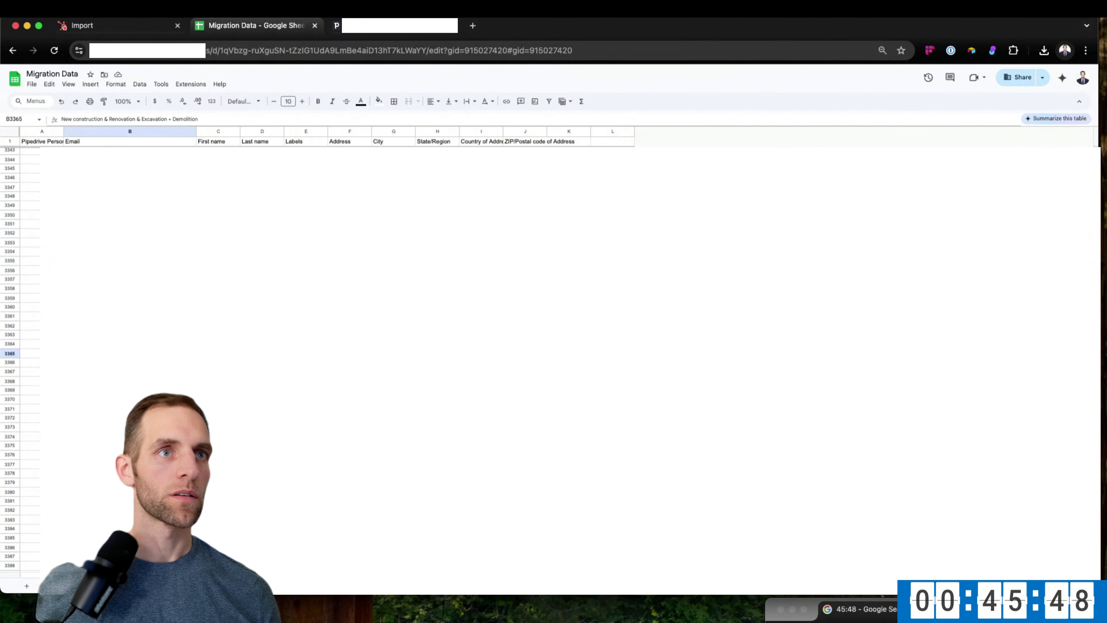
drag(130, 353, 130, 381)
key(Delete)
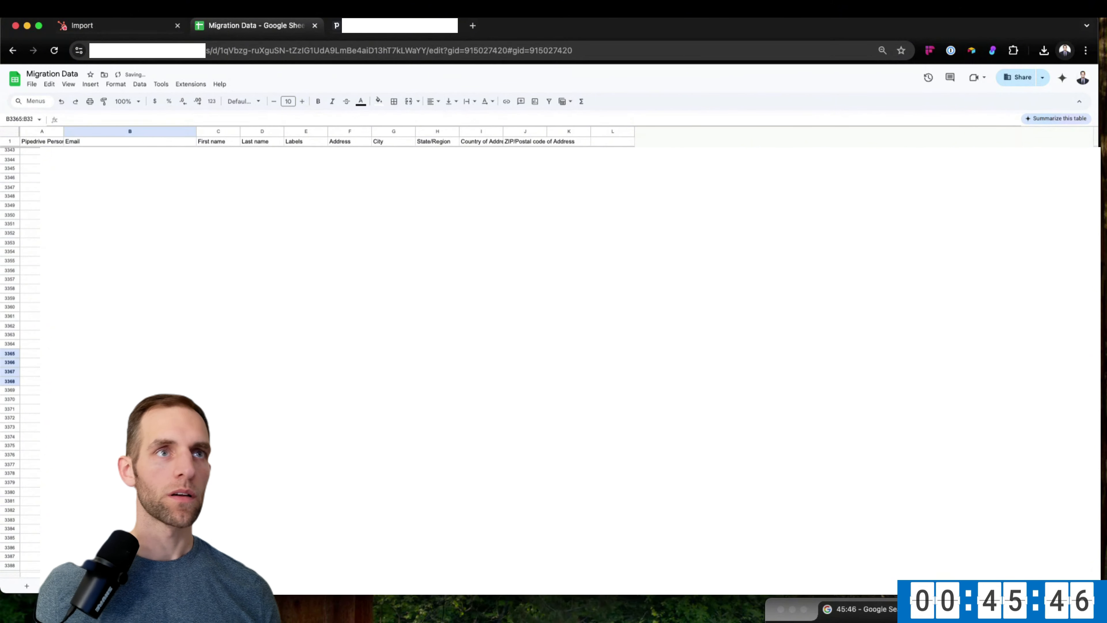
Clear the "Na" entries from Email cells B3307 through B3312 and the "n/a" entries from B3288 through B3305.
scroll(554, 362, up, 10)
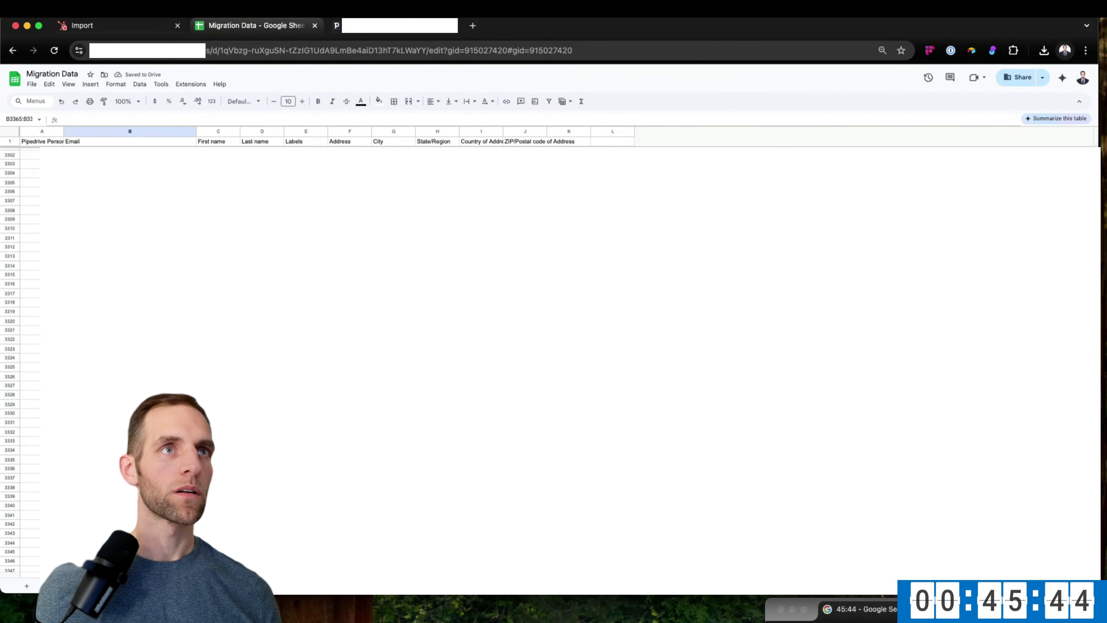
click(93, 337)
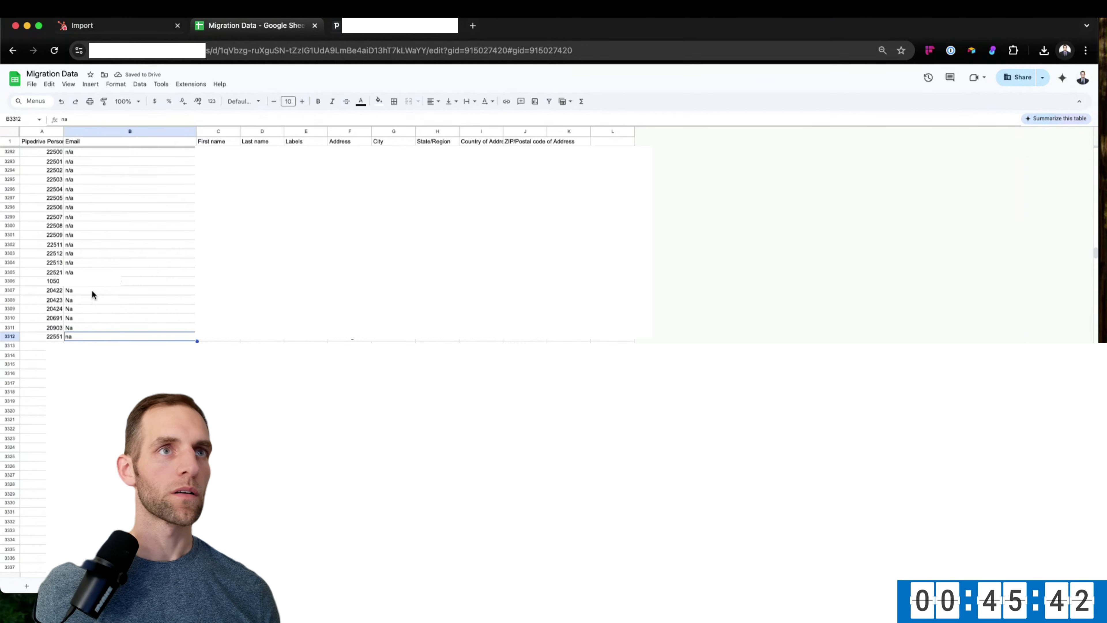
shift+click(92, 291)
key(Delete)
scroll(91, 294, up, 2)
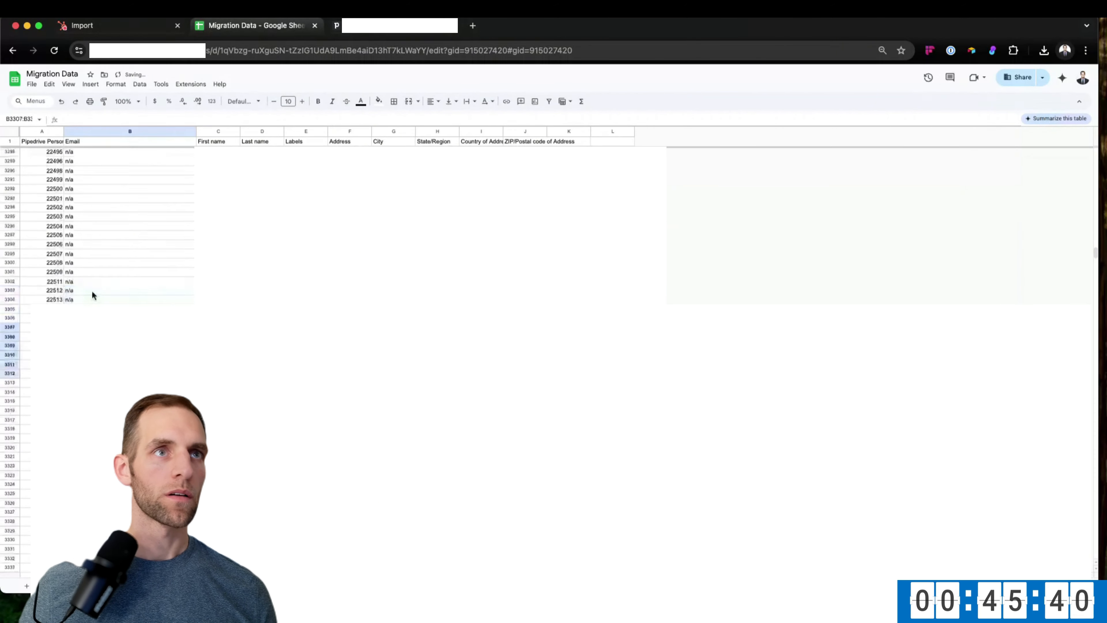
click(87, 329)
shift+click(72, 172)
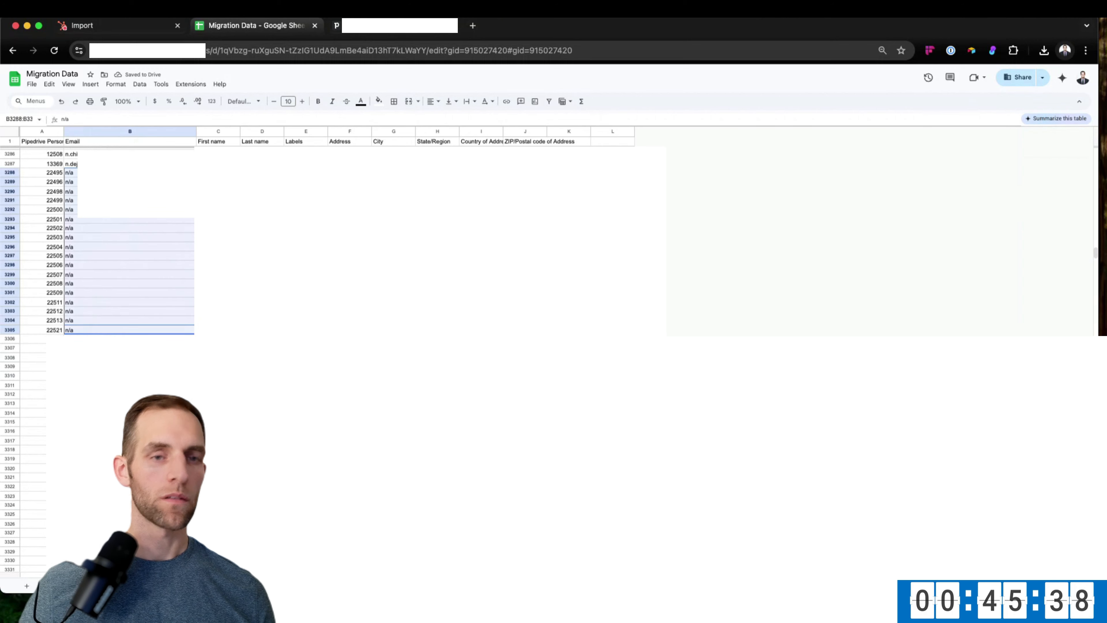
key(Delete)
Clear the non-email entries from Email cells B3274 through B3277 and the multiple-services description from B3269.
scroll(74, 175, up, 4)
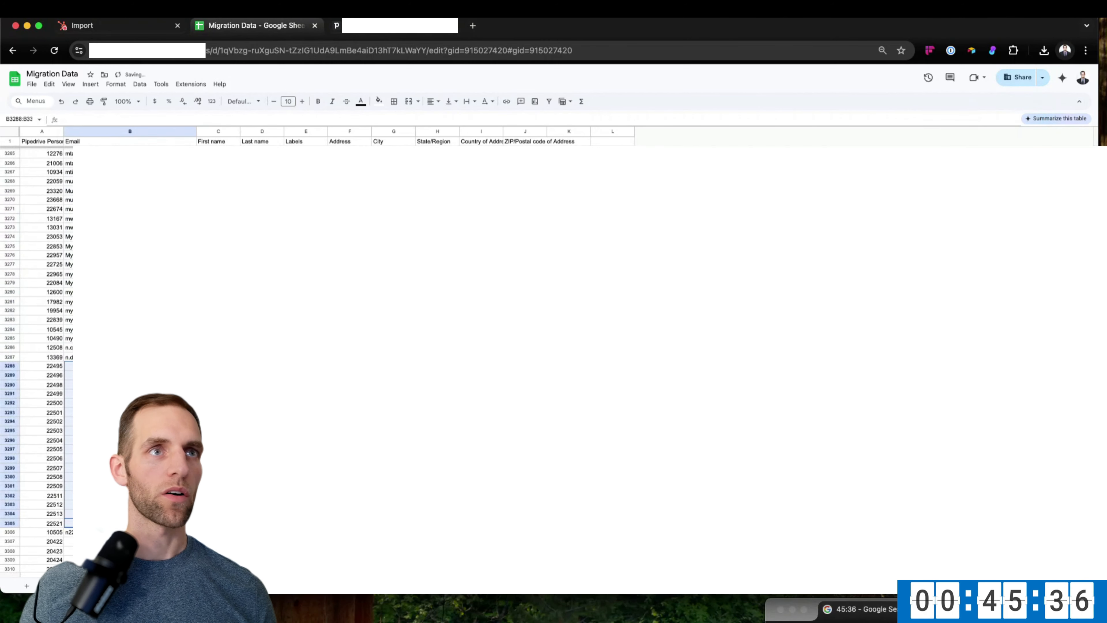
scroll(87, 262, down, 1)
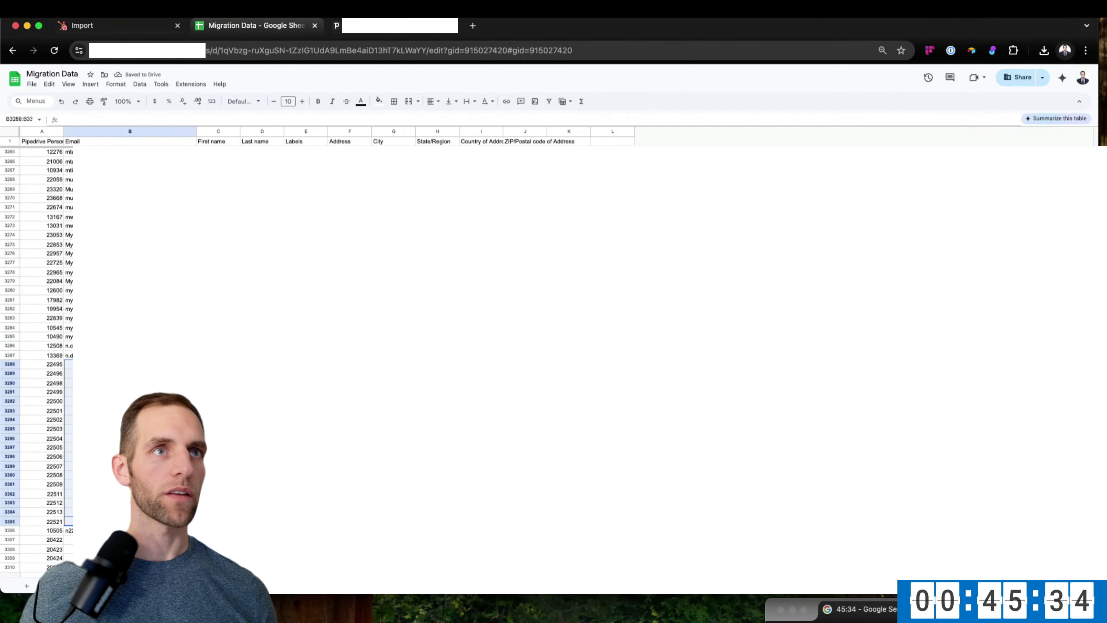
drag(87, 262, 87, 245)
key(Delete)
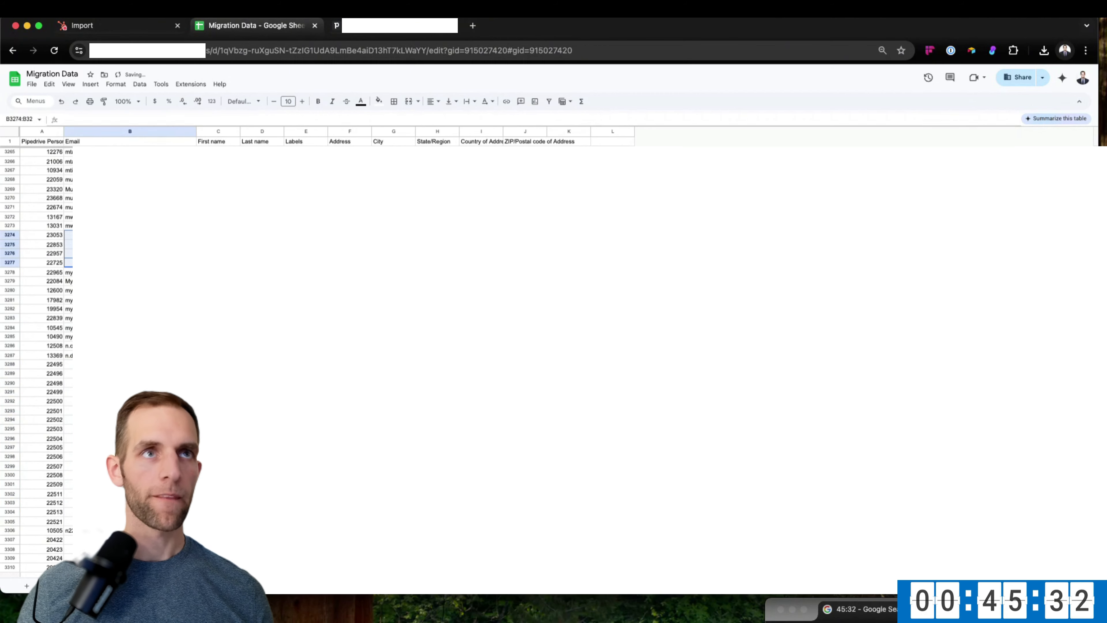
scroll(109, 299, up, 3)
click(109, 299)
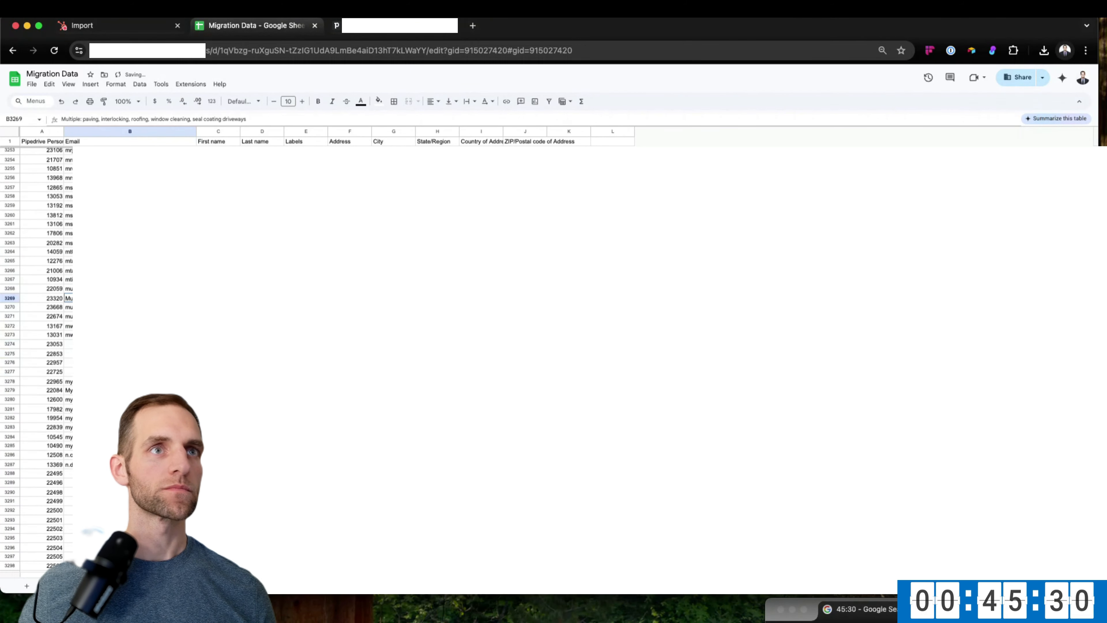
key(Delete)
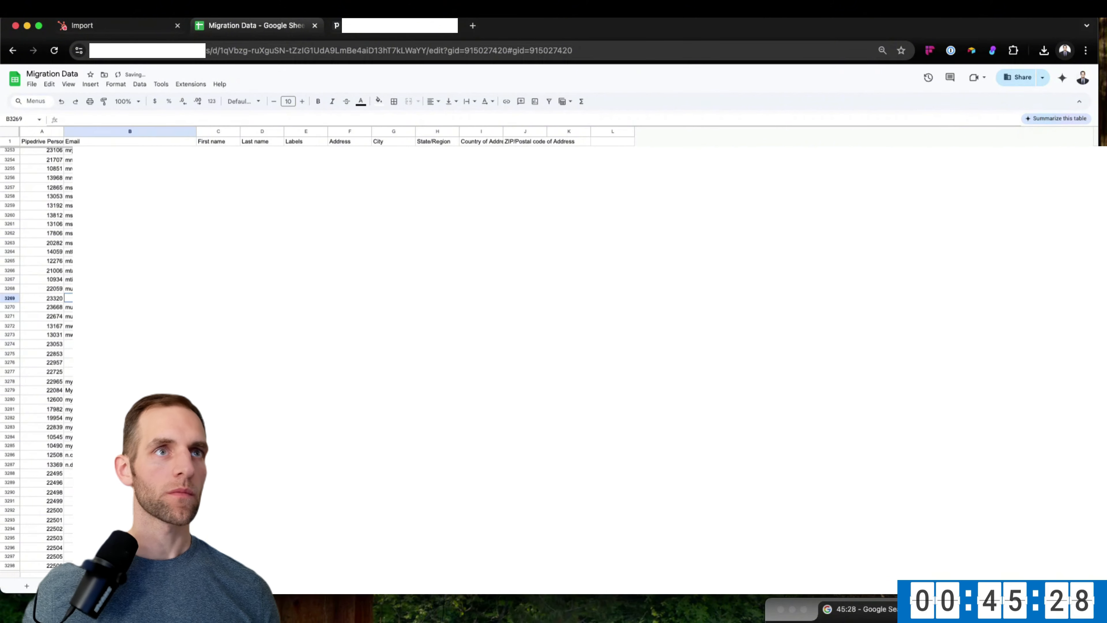
scroll(37, 359, up, 5)
scroll(37, 359, up, 10)
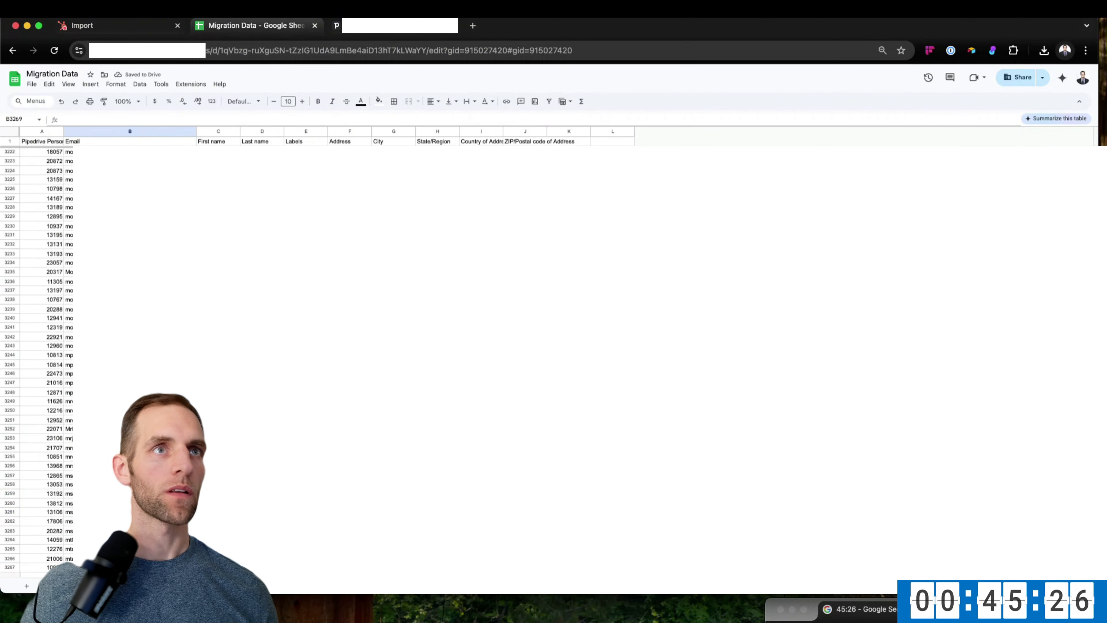
scroll(37, 359, up, 4)
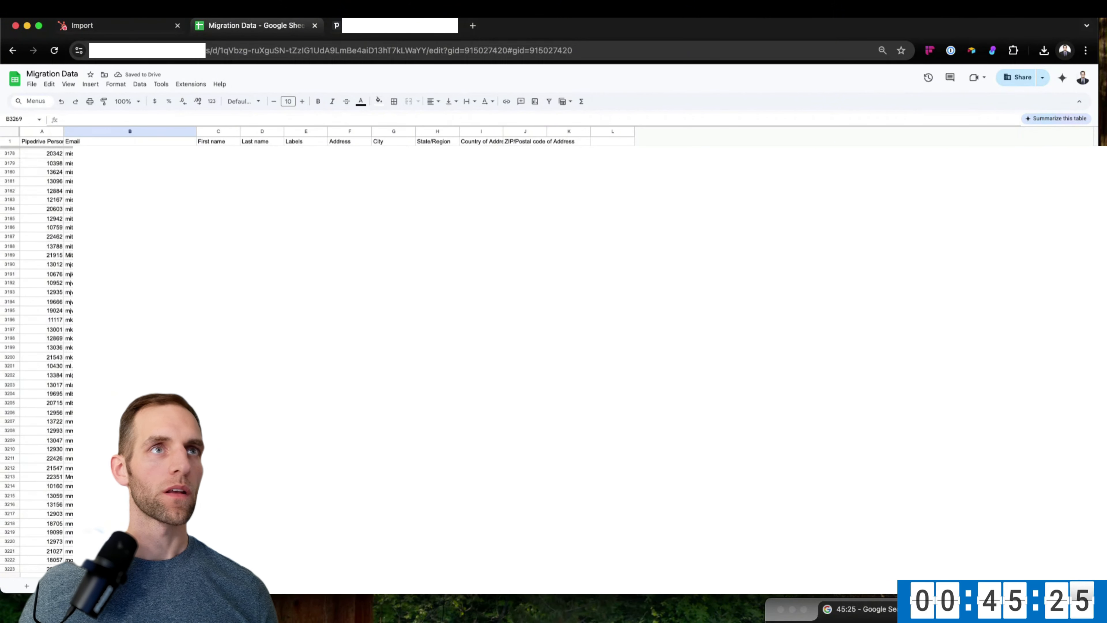
click(131, 128)
right_click(131, 127)
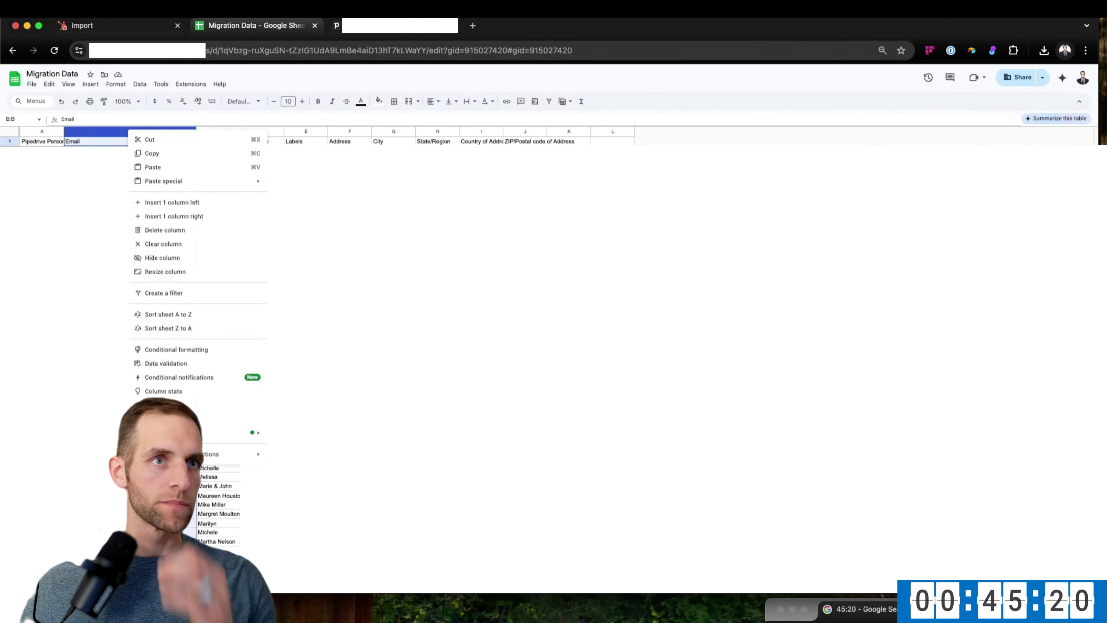
click(165, 329)
scroll(554, 362, up, 8)
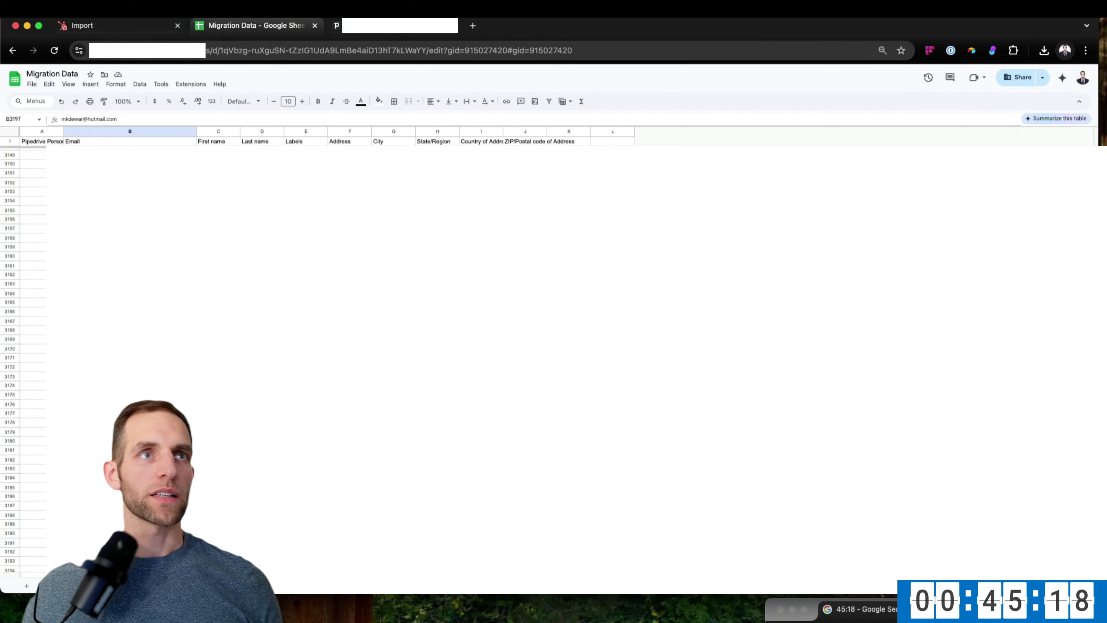
Insert a column directly after Email and give it the header "# of Duplicates".
click(136, 130)
right_click(138, 130)
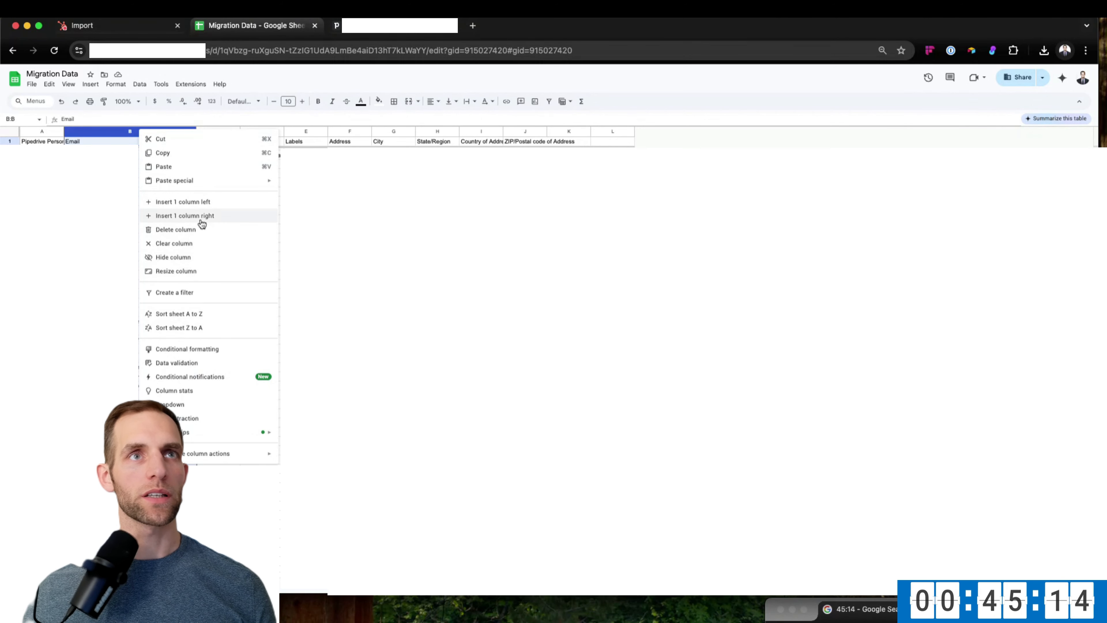
click(185, 215)
click(211, 140)
double_click(212, 140)
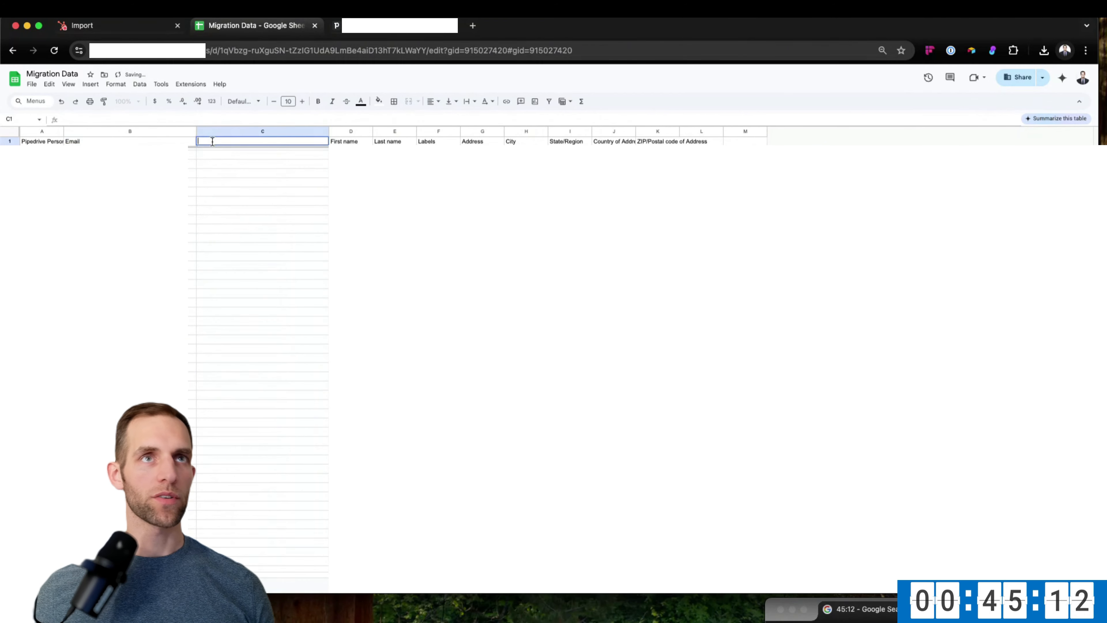
text(# of Duplicates)
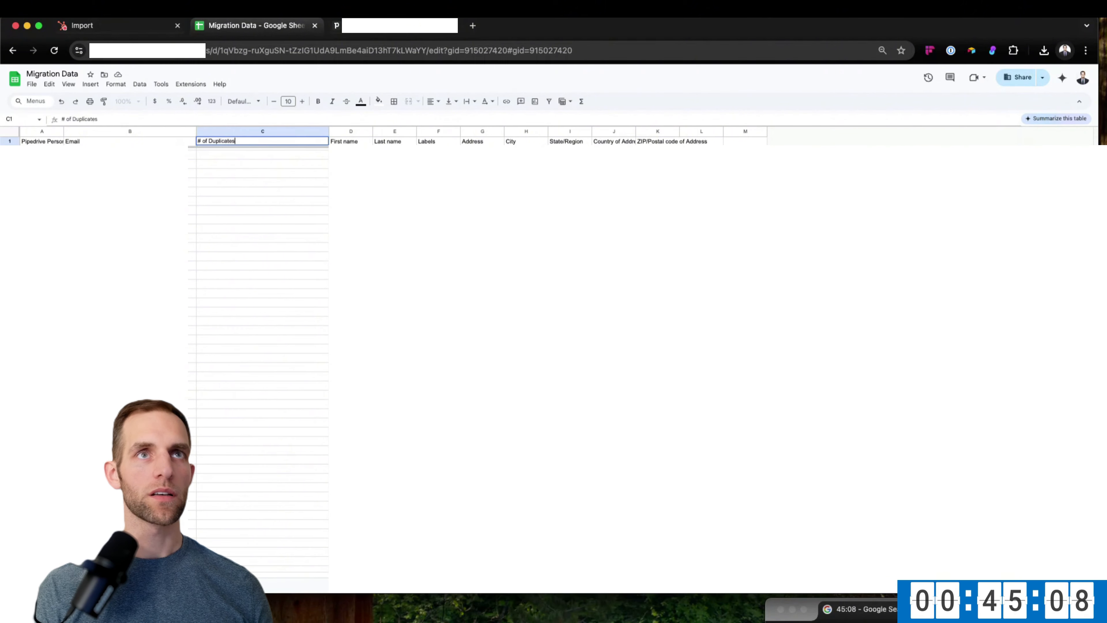
key(Return)
Enter =countif(B:B,B2) in C2 and fill the formula down the # of Duplicates column through row 13251.
text(=findif)
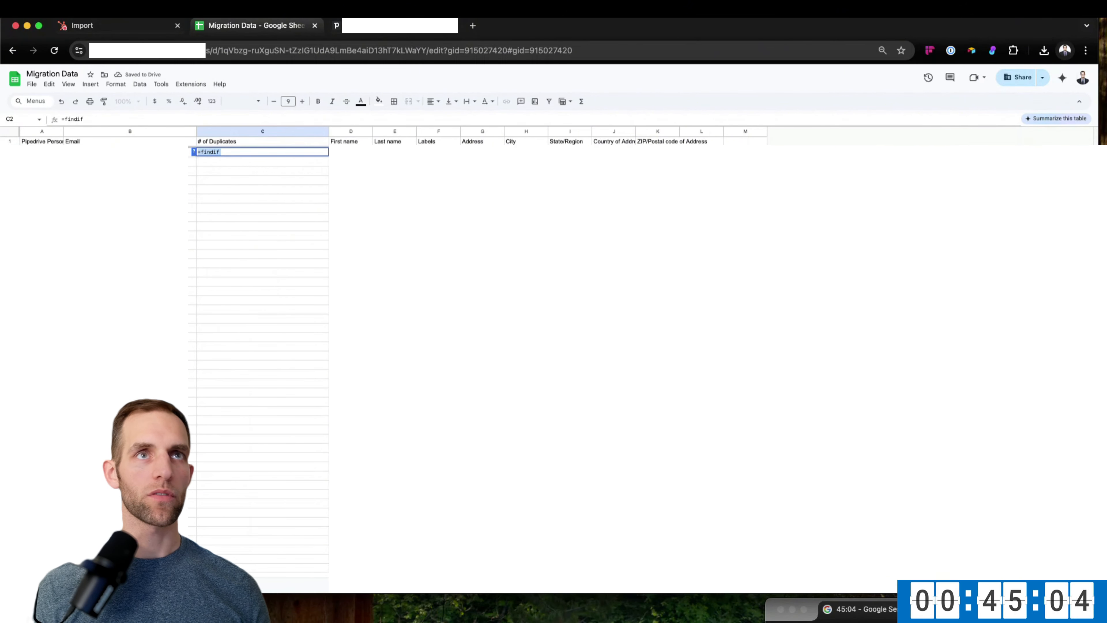
text(=count)
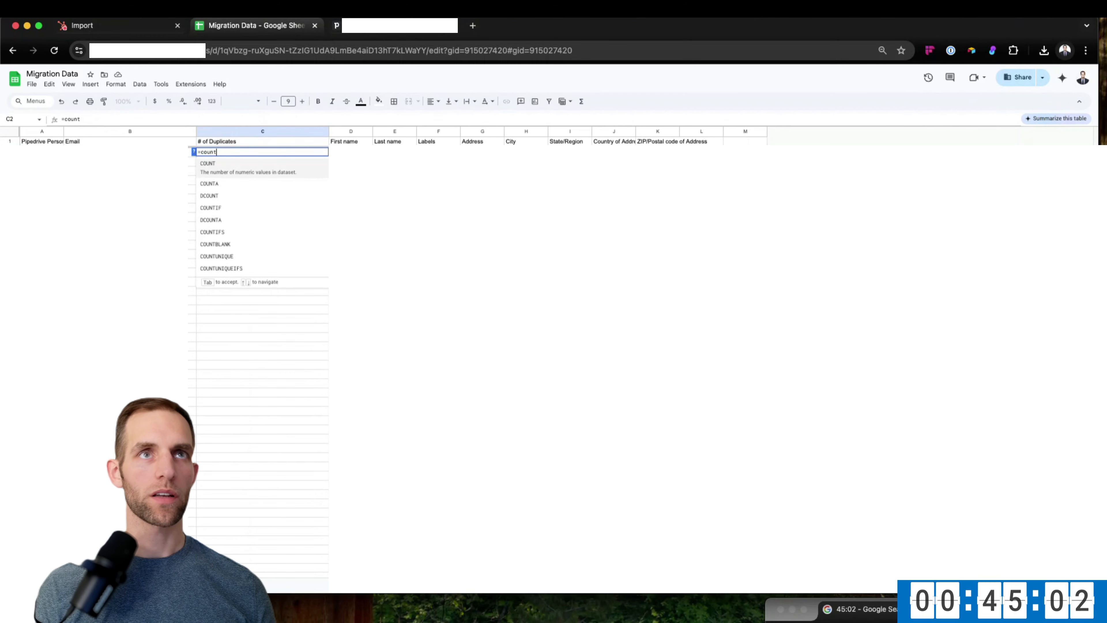
text(if()
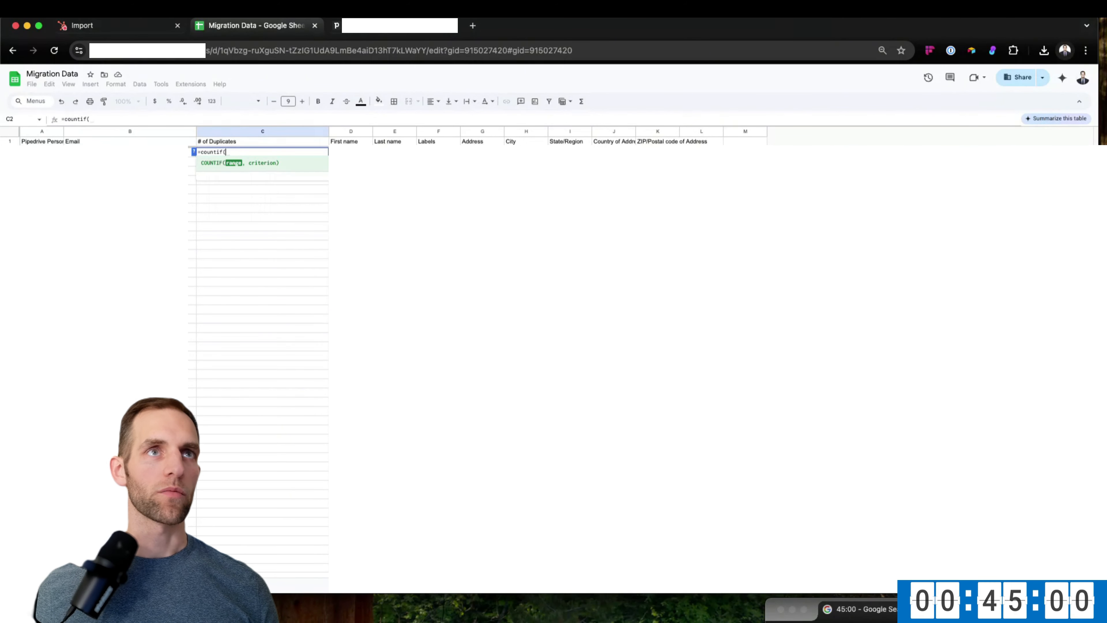
click(183, 131)
text(,)
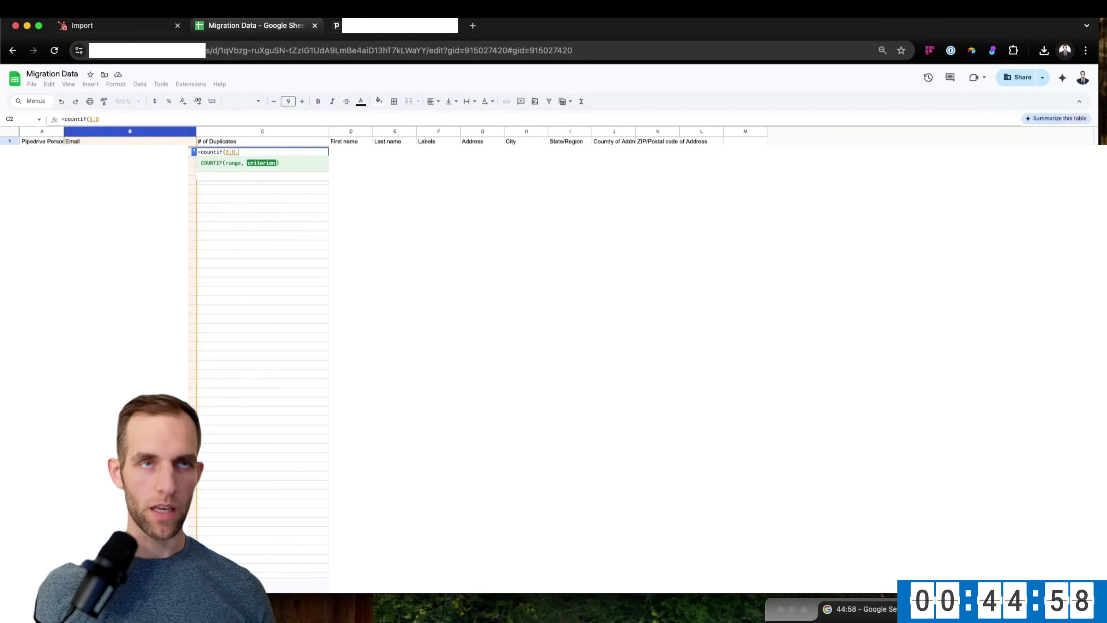
click(150, 151)
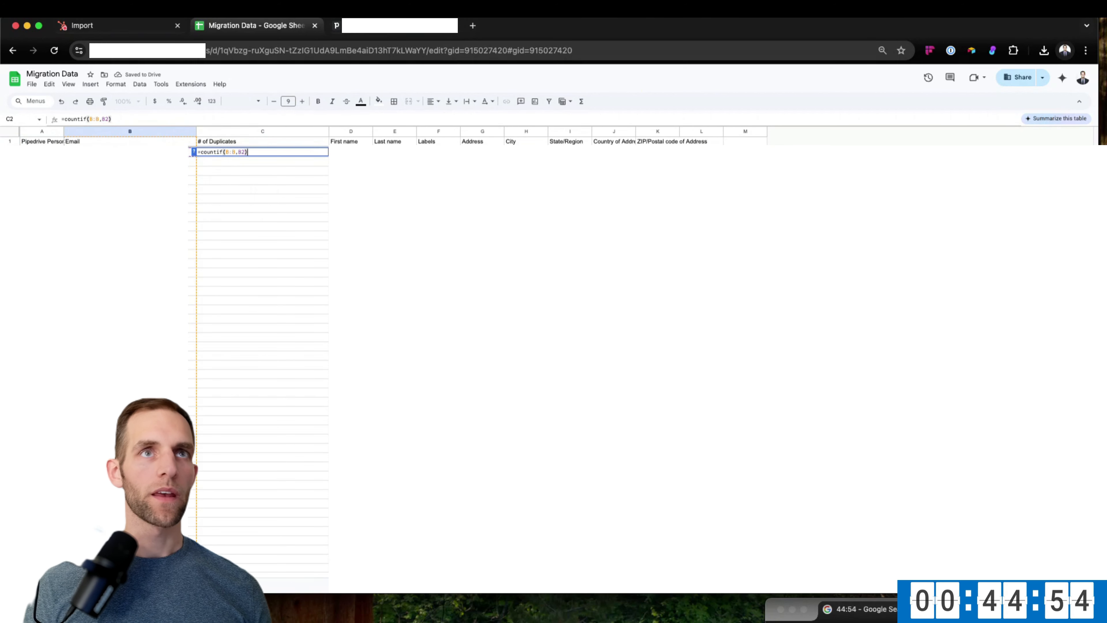
key(Return)
key(super+shift+Down)
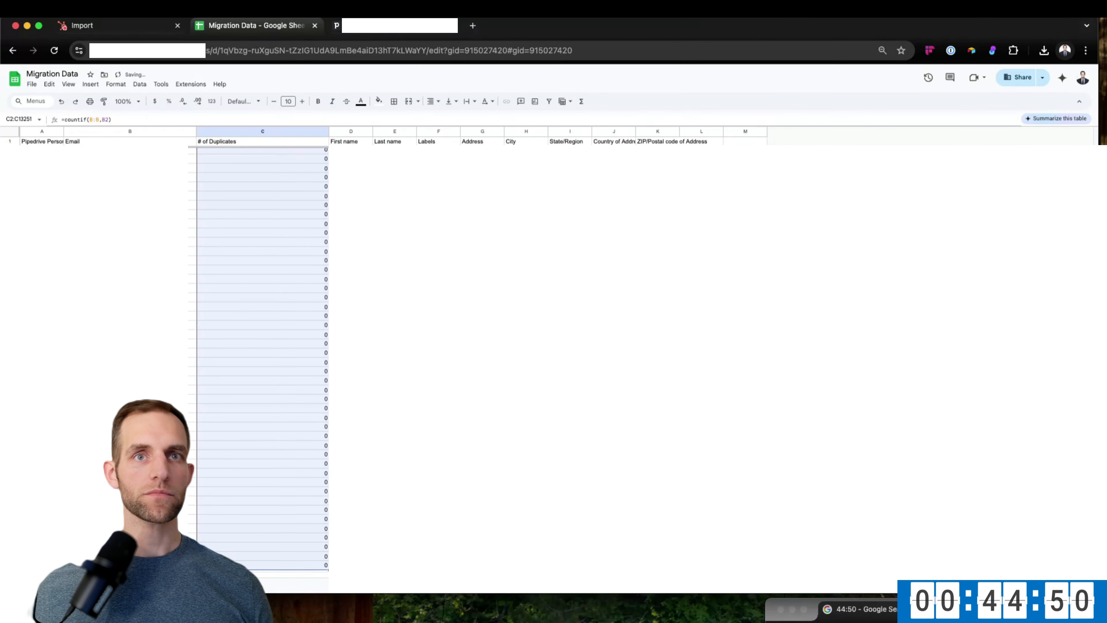
Sort the sheet A to Z by the # of Duplicates column.
click(261, 394)
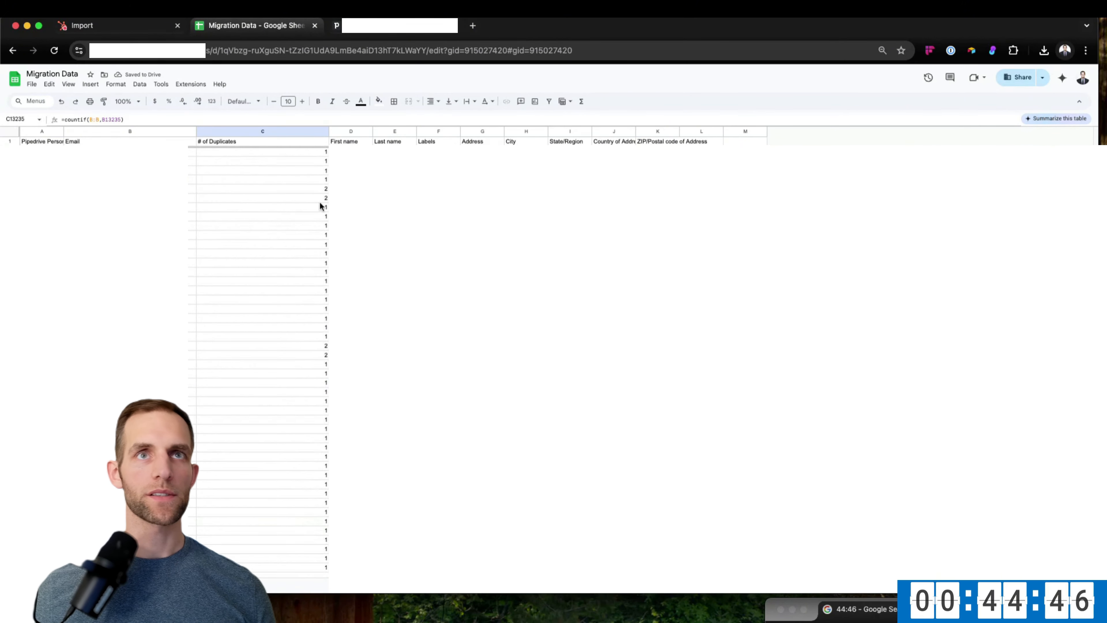
click(324, 133)
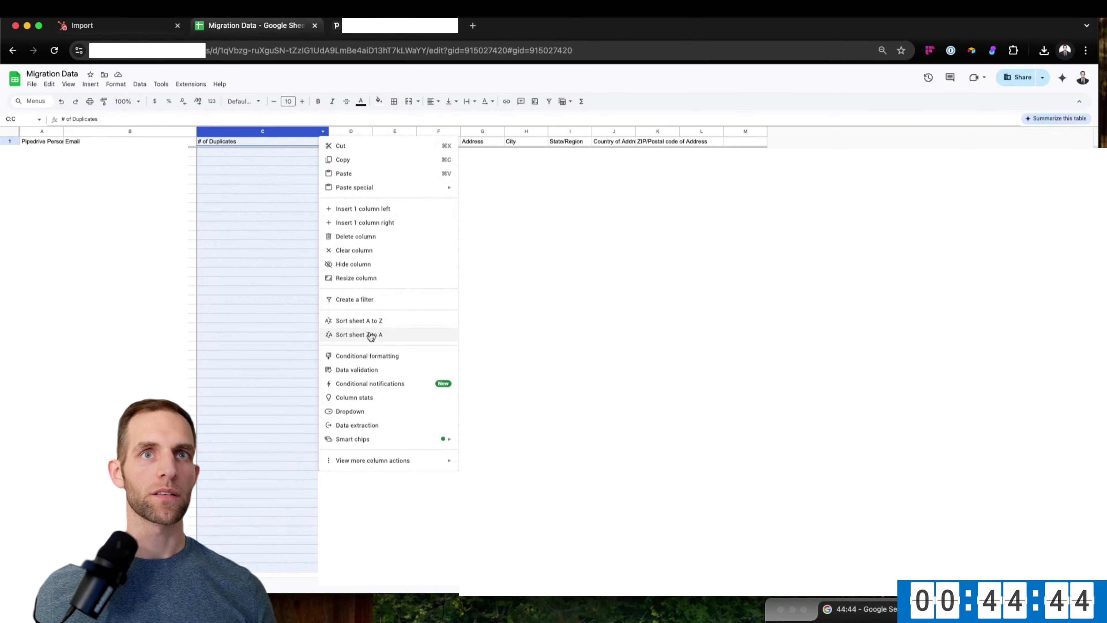
click(368, 322)
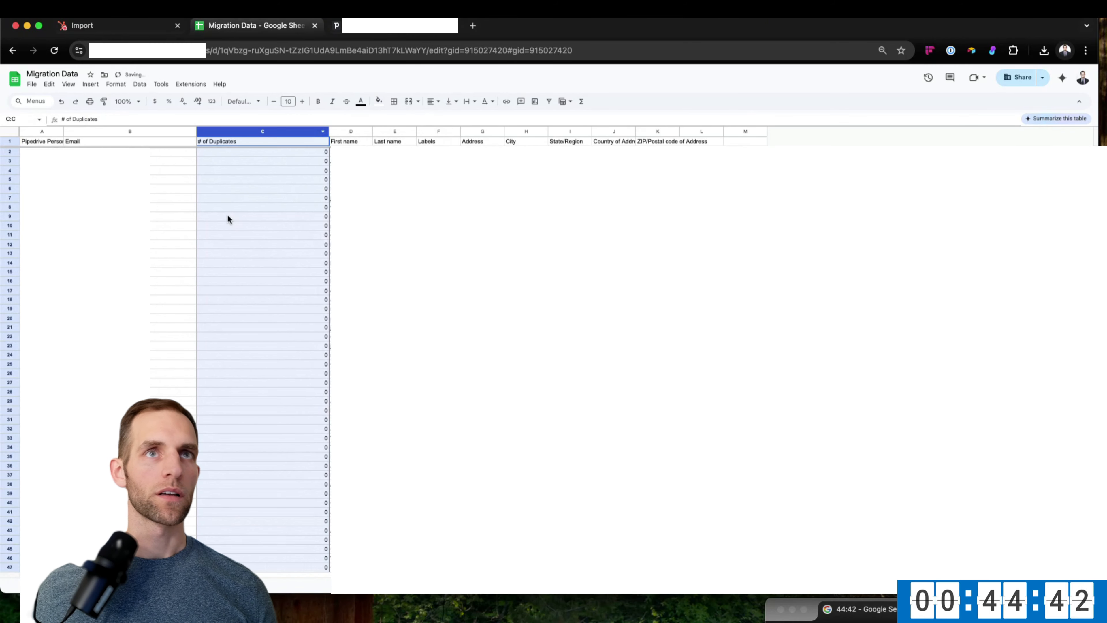
Clear the repeated trade names, from Electrical to Roofing, from Email cells B13210 through B13251 at the end of the sheet.
scroll(269, 220, down, 5)
scroll(275, 495, down, 15)
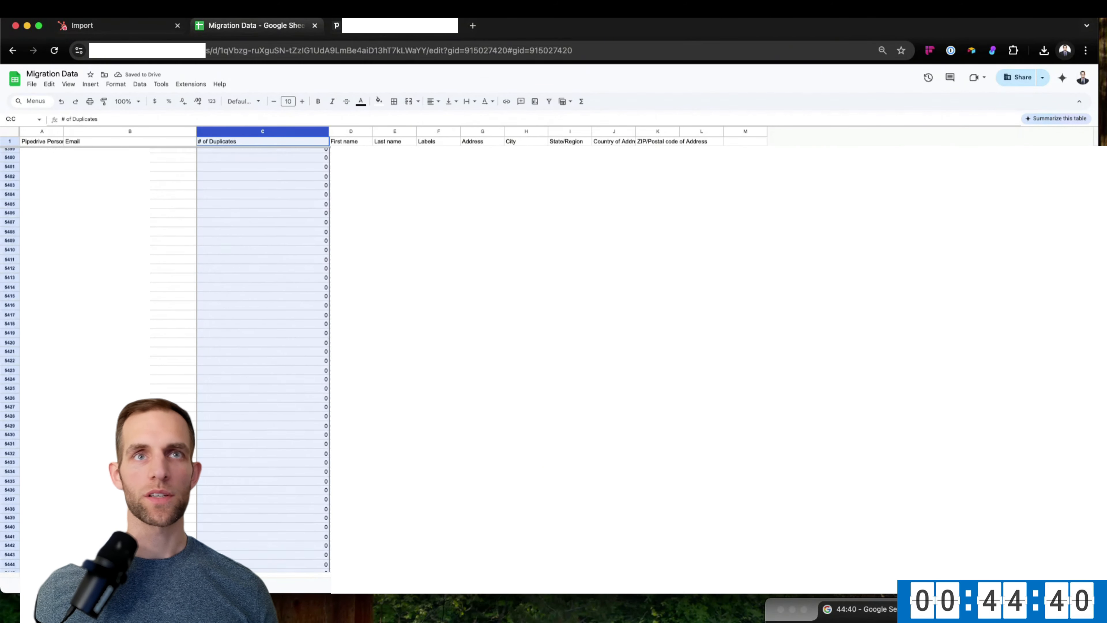
click(165, 545)
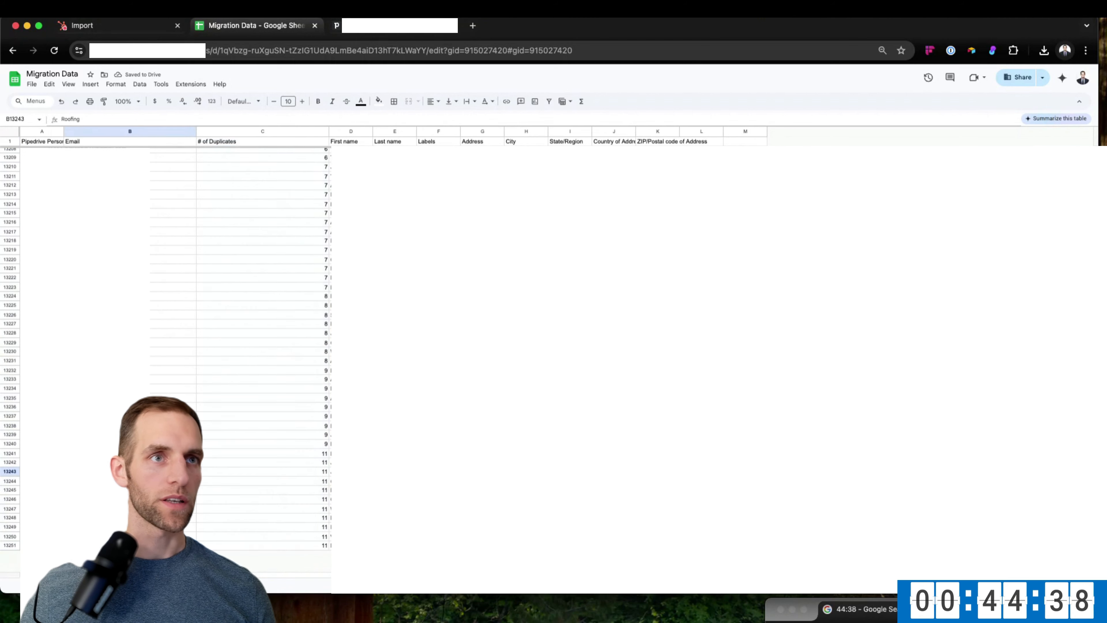
scroll(137, 305, up, 2)
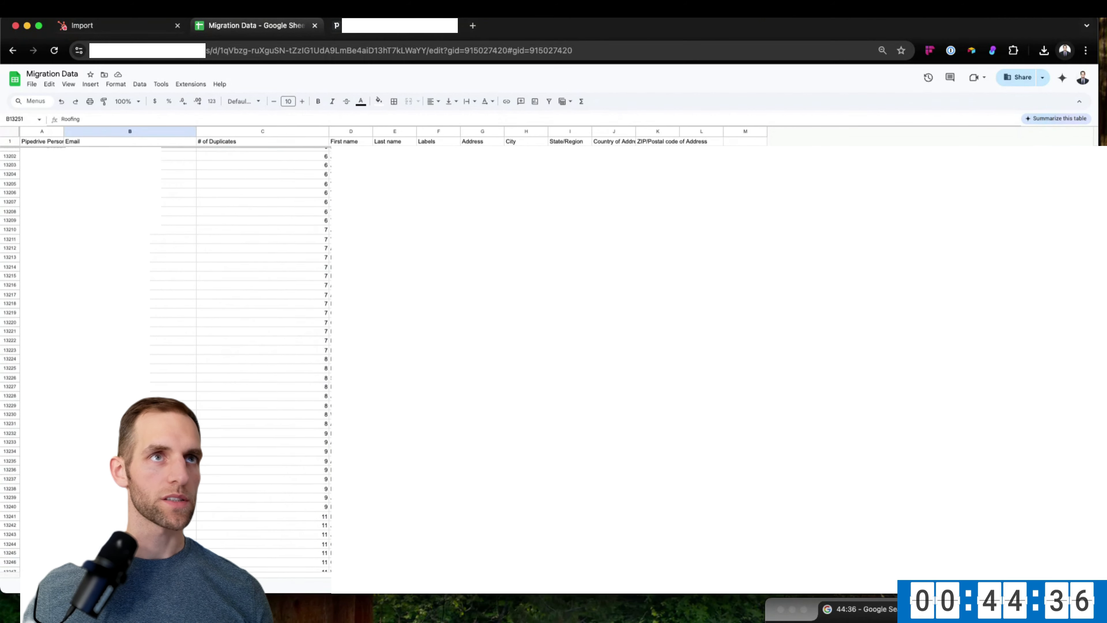
shift+click(137, 239)
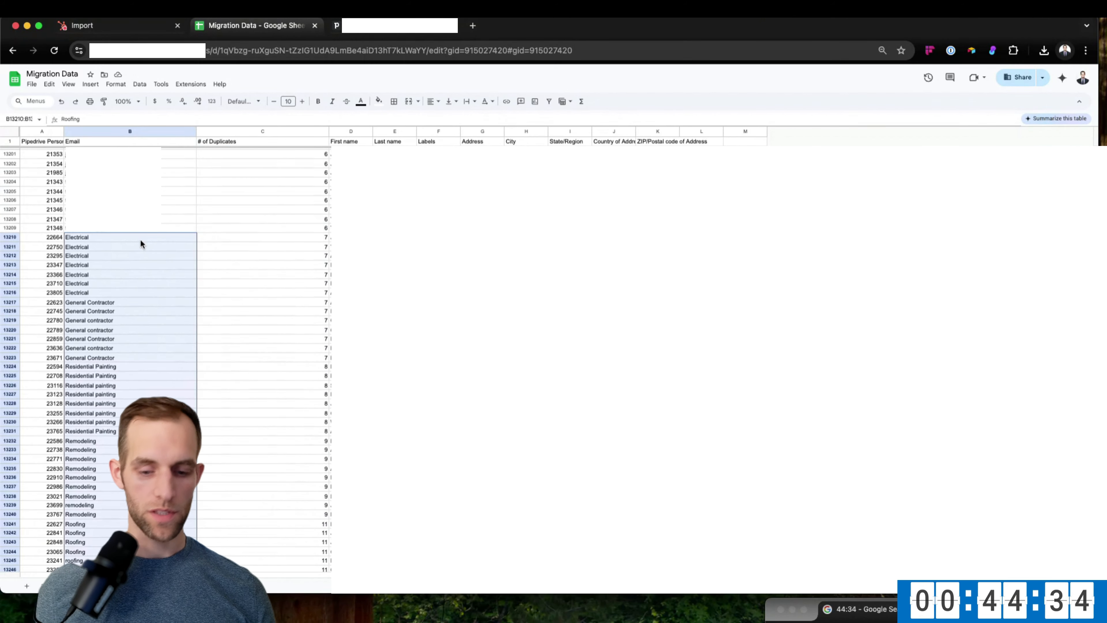
key(Delete)
Clear the repeated non-email entries from Email cells B13187 through B13197.
scroll(171, 272, up, 3)
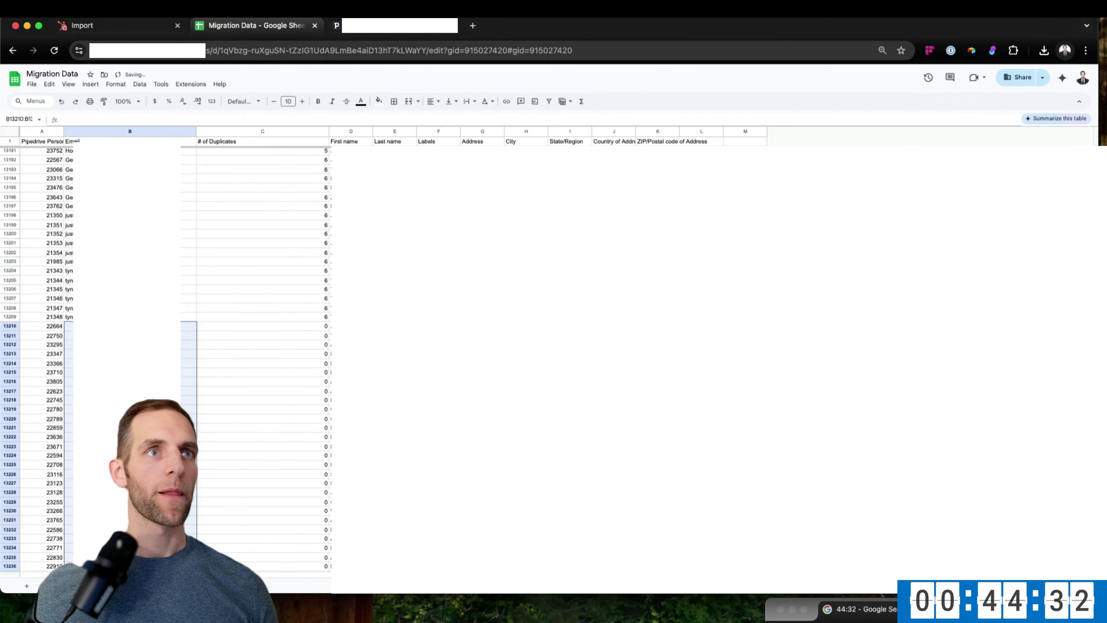
click(183, 316)
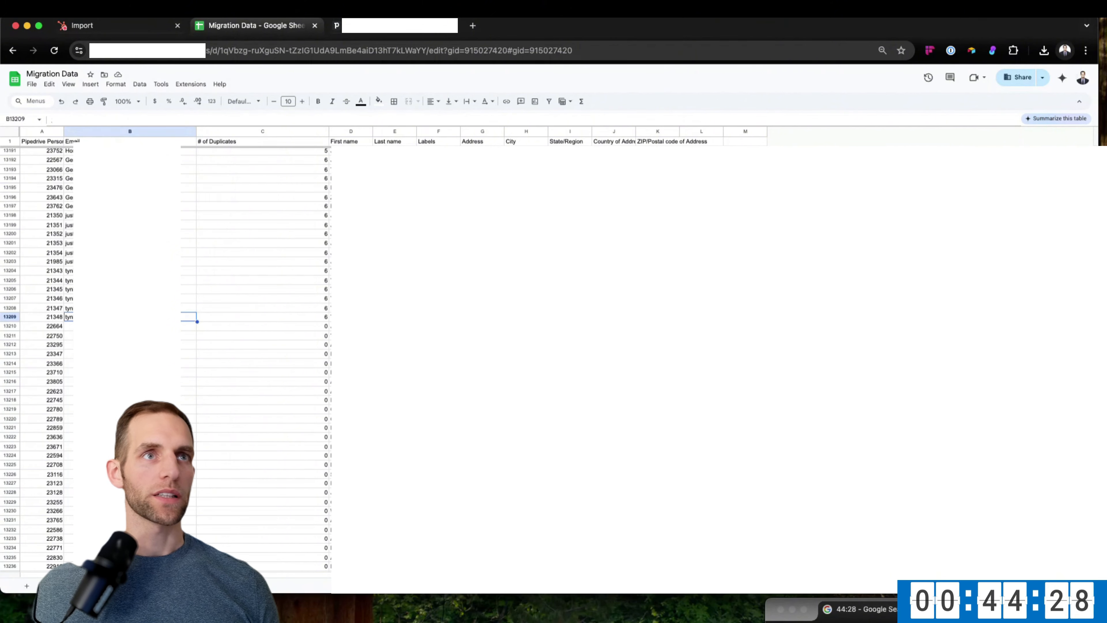
scroll(164, 359, up, 3)
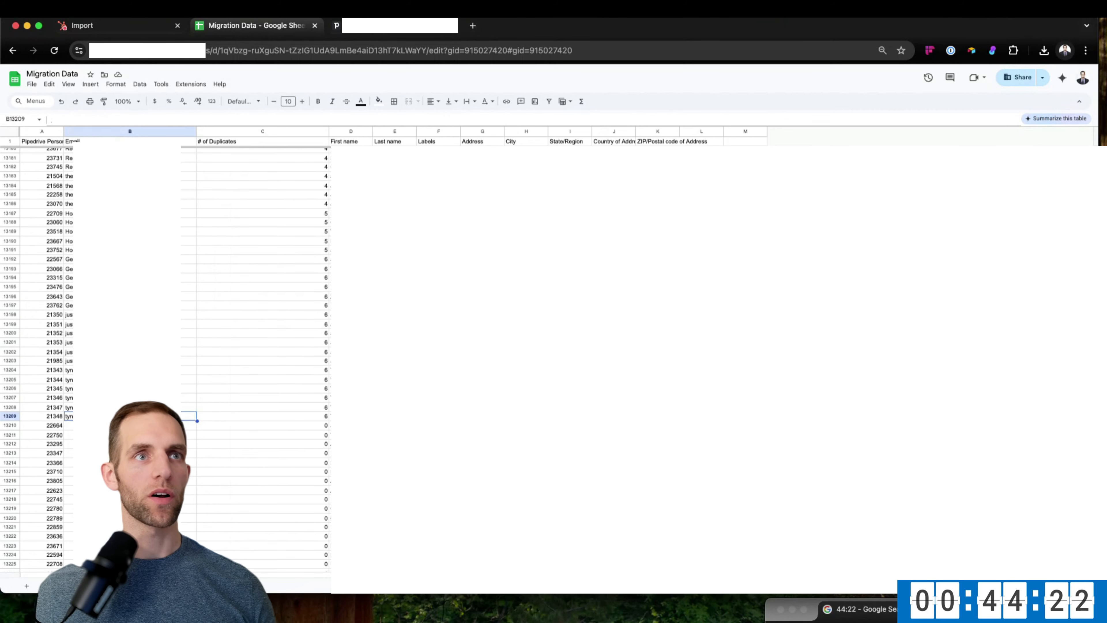
scroll(71, 390, up, 3)
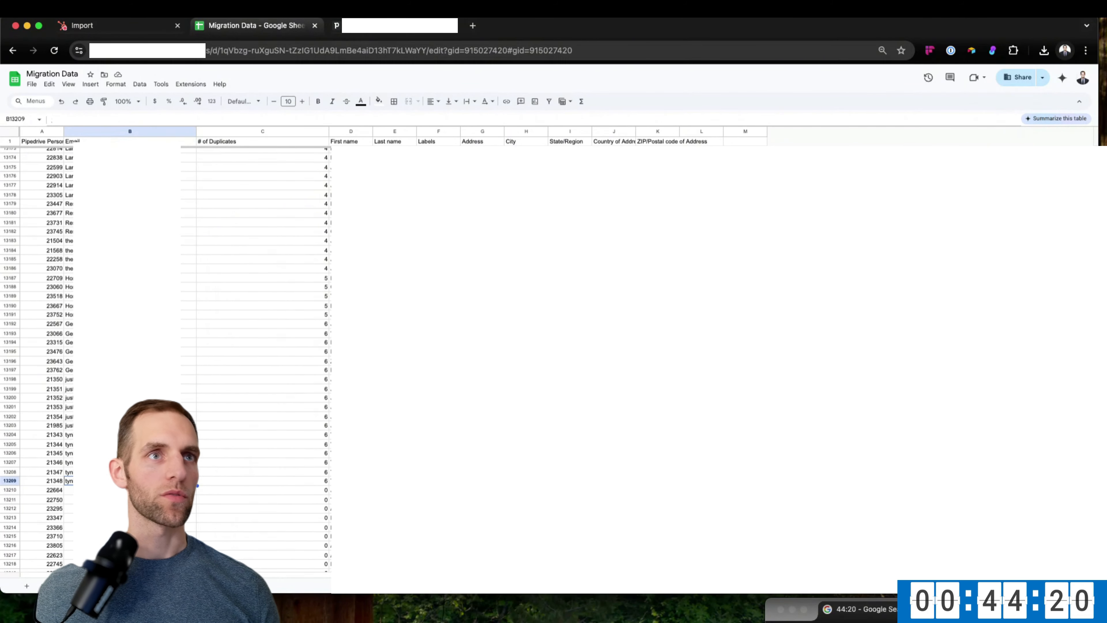
drag(188, 370, 185, 279)
key(Delete)
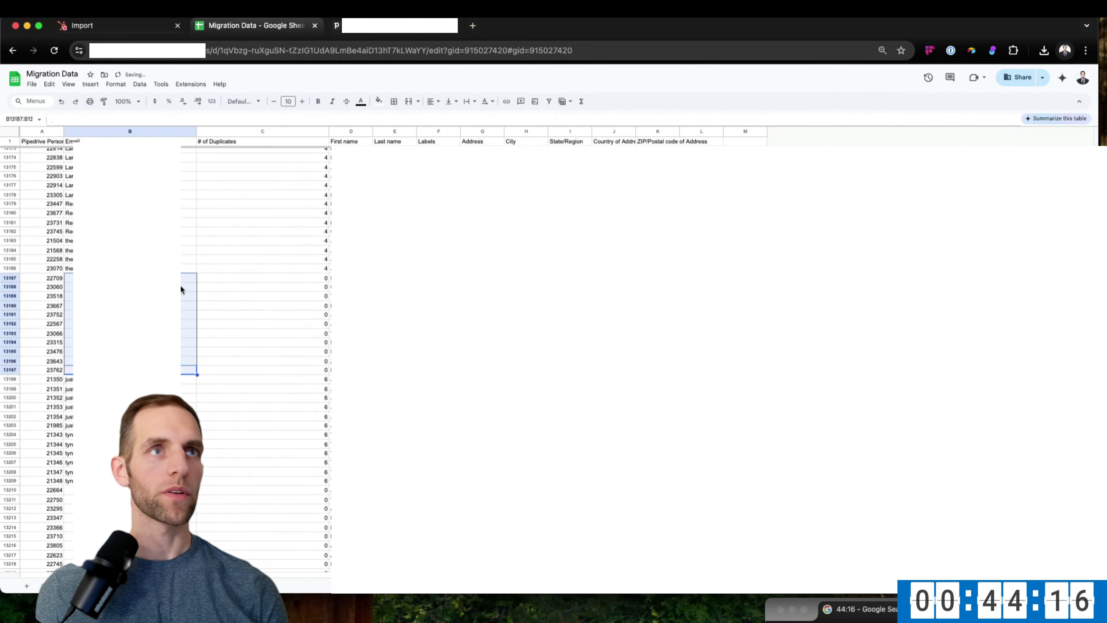
Clear the repeated non-email entries from Email cells B13175 through B13182.
scroll(185, 288, up, 2)
drag(188, 274, 188, 211)
key(Delete)
key(Delete)
scroll(187, 349, up, 4)
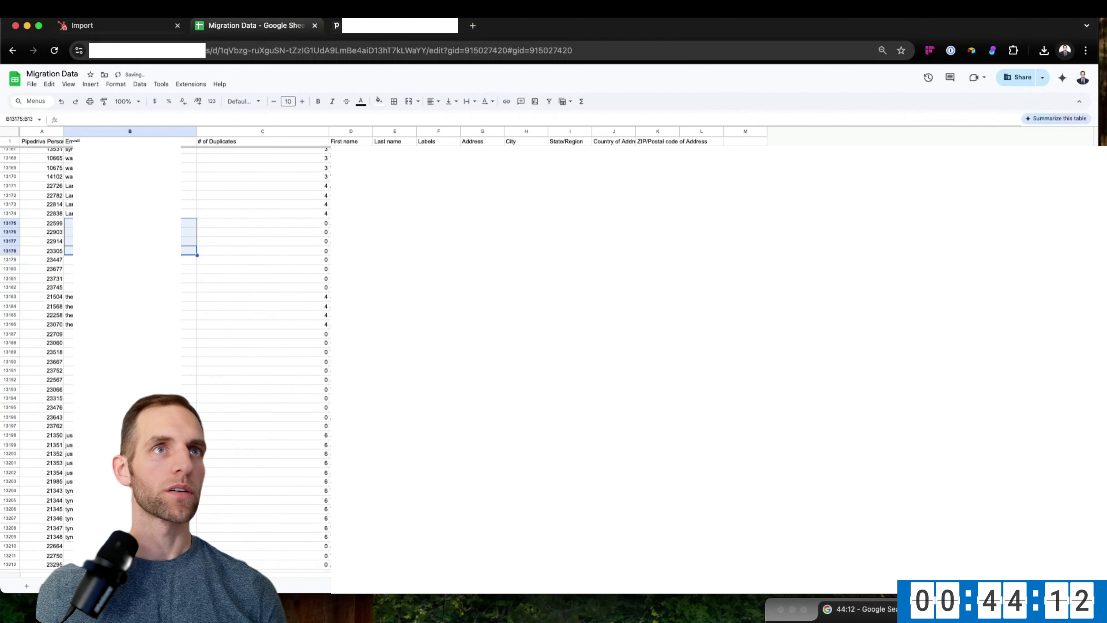
Clear the non-email entries from Email cells B13171 through B13174 and the "no email" entries from B13144 through B13146.
drag(174, 297, 175, 269)
key(Delete)
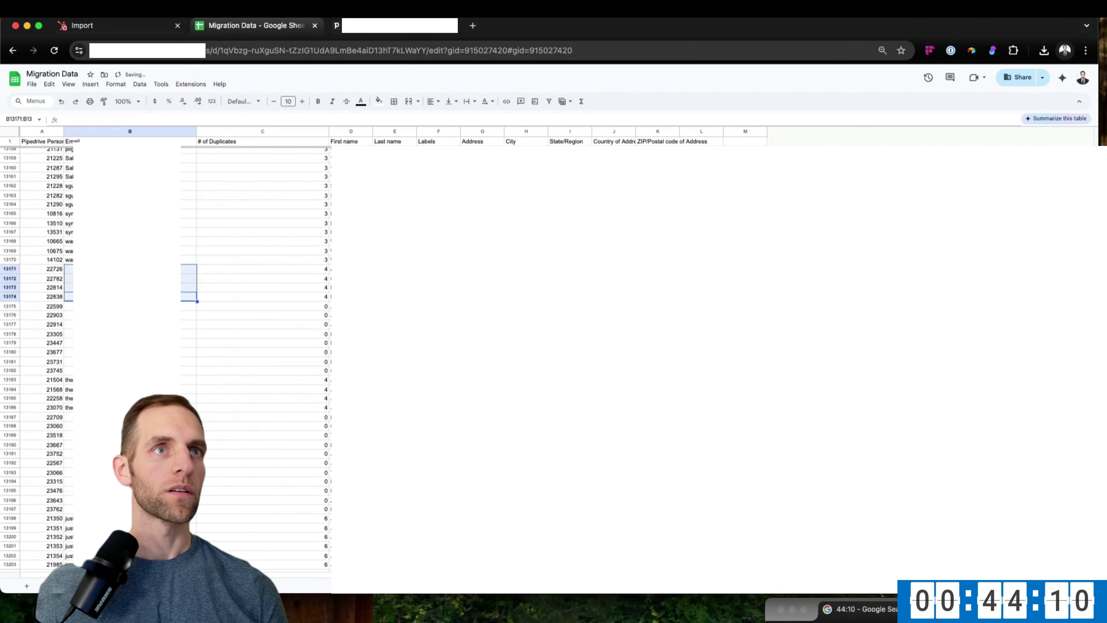
scroll(175, 283, up, 3)
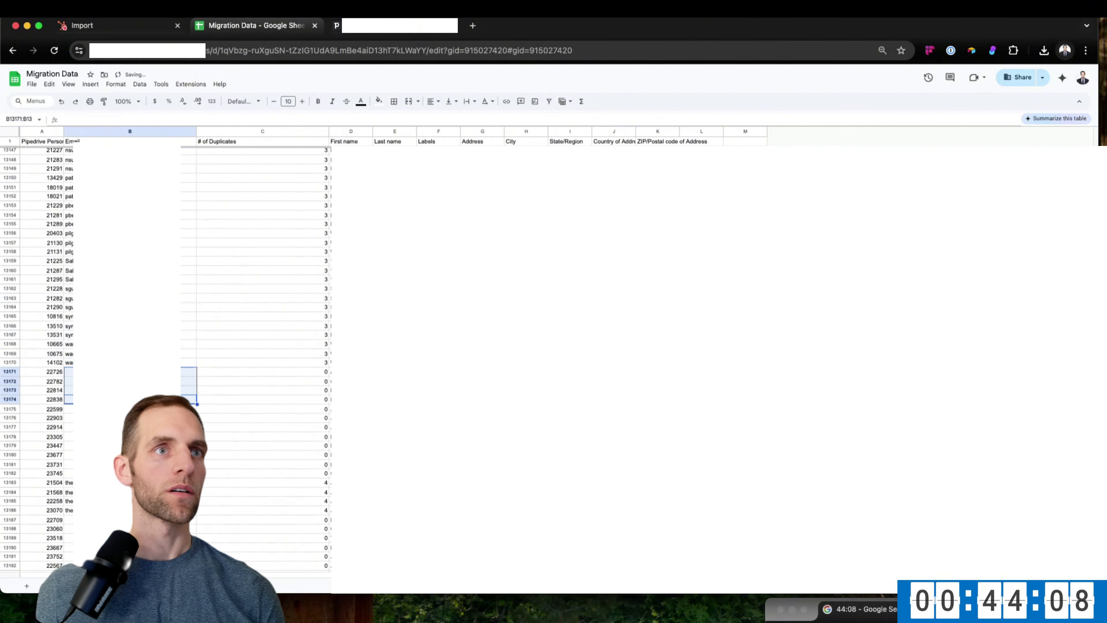
scroll(175, 349, up, 3)
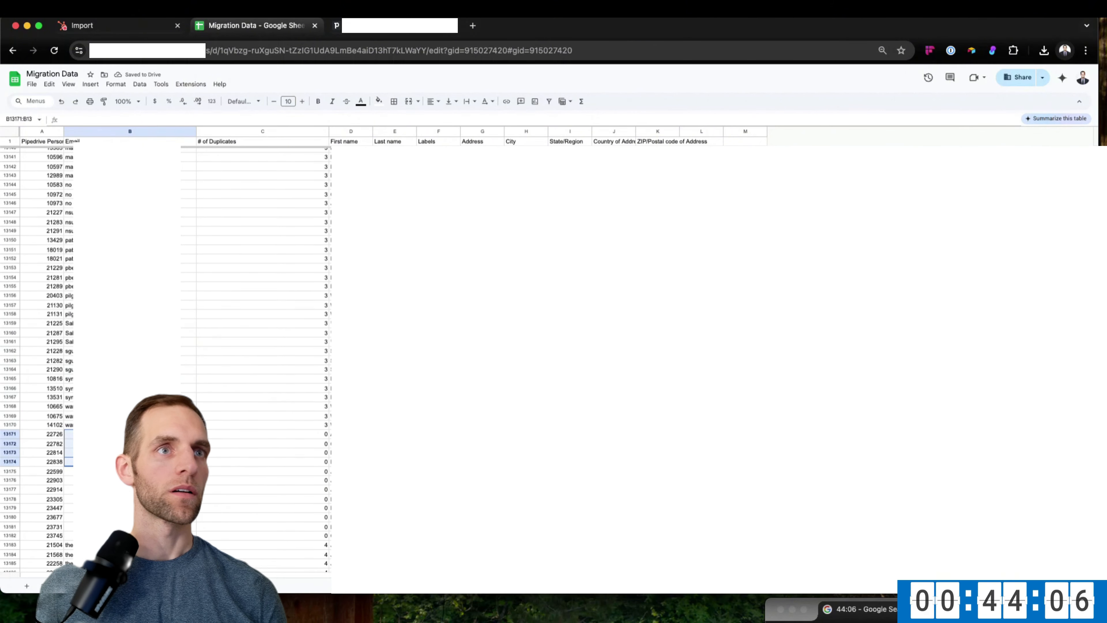
scroll(175, 349, up, 3)
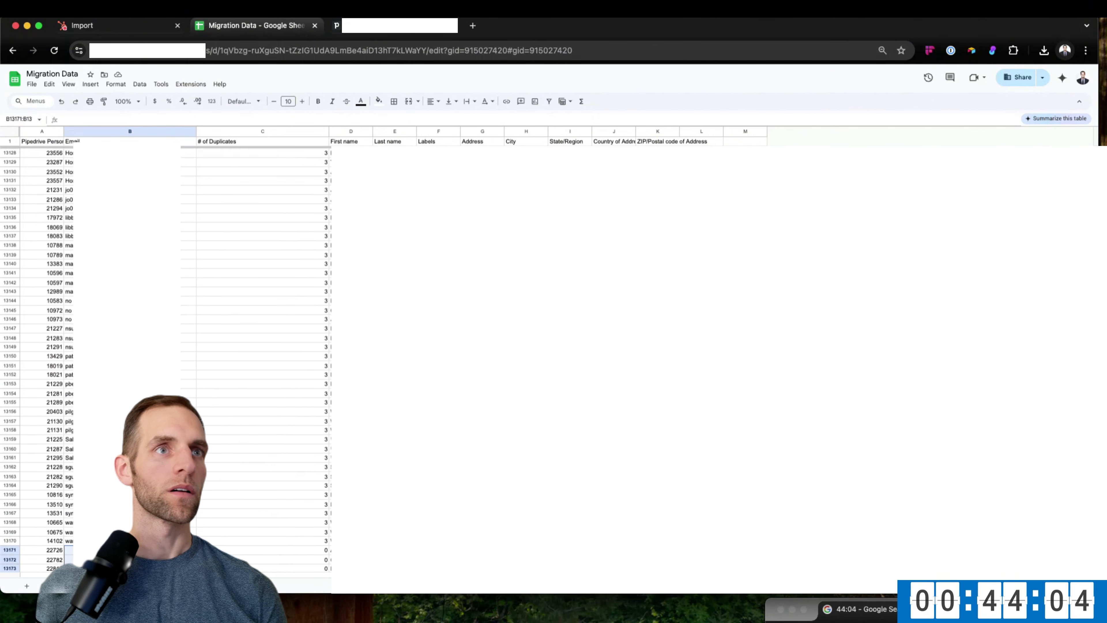
click(126, 314)
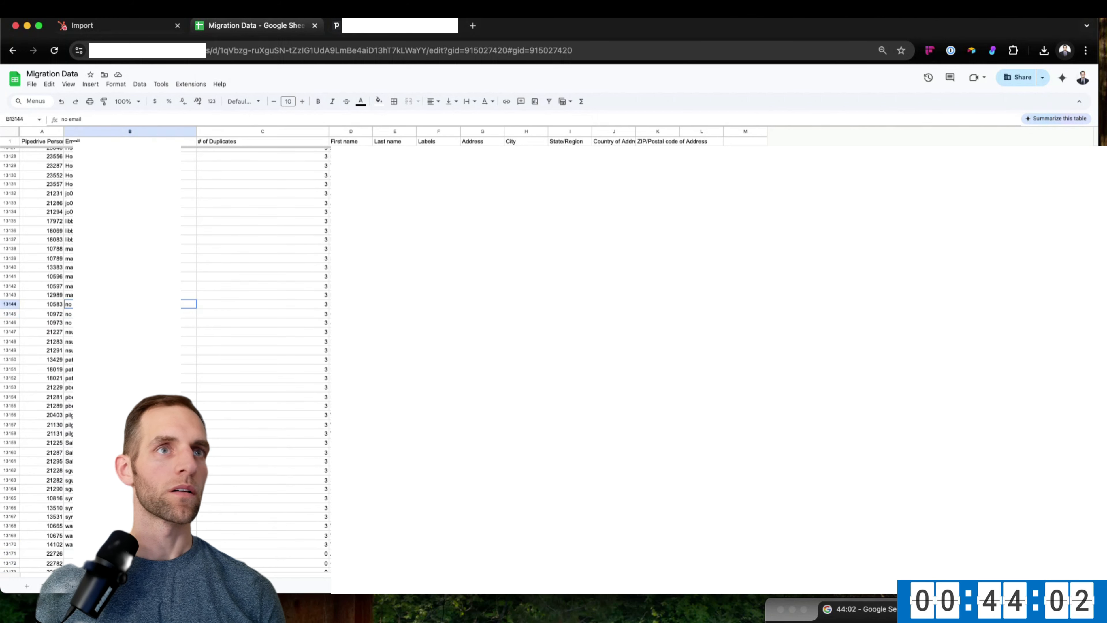
key(shift+Down)
key(shift+Down)
scroll(175, 348, up, 3)
key(Delete)
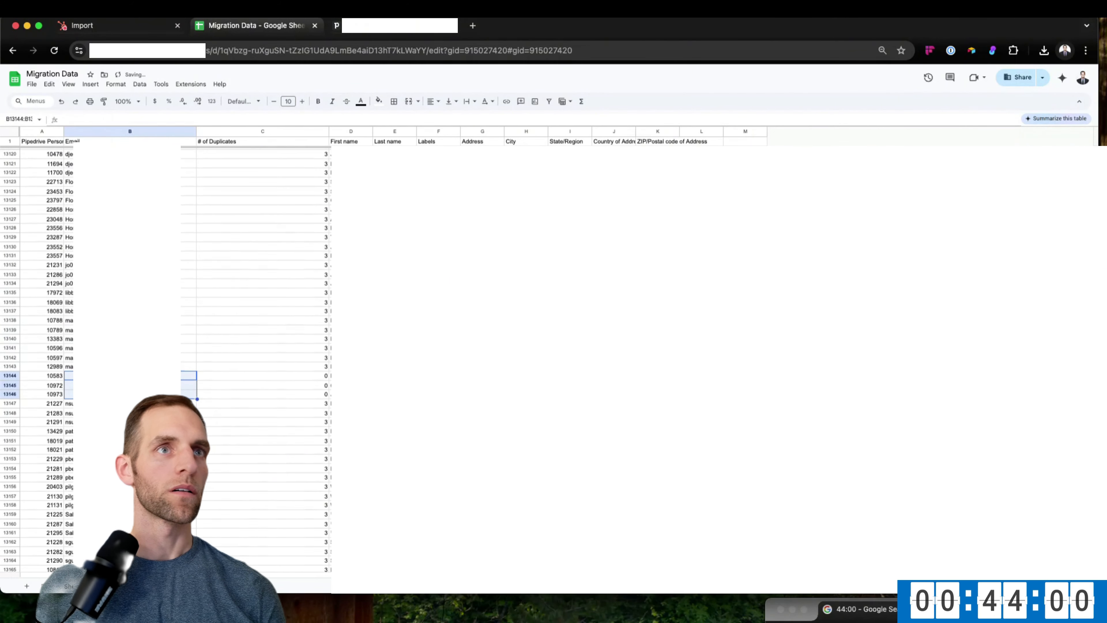
Clear the repeated non-email entries from Email cells B13123 through B13131.
scroll(127, 349, up, 3)
drag(127, 313, 126, 332)
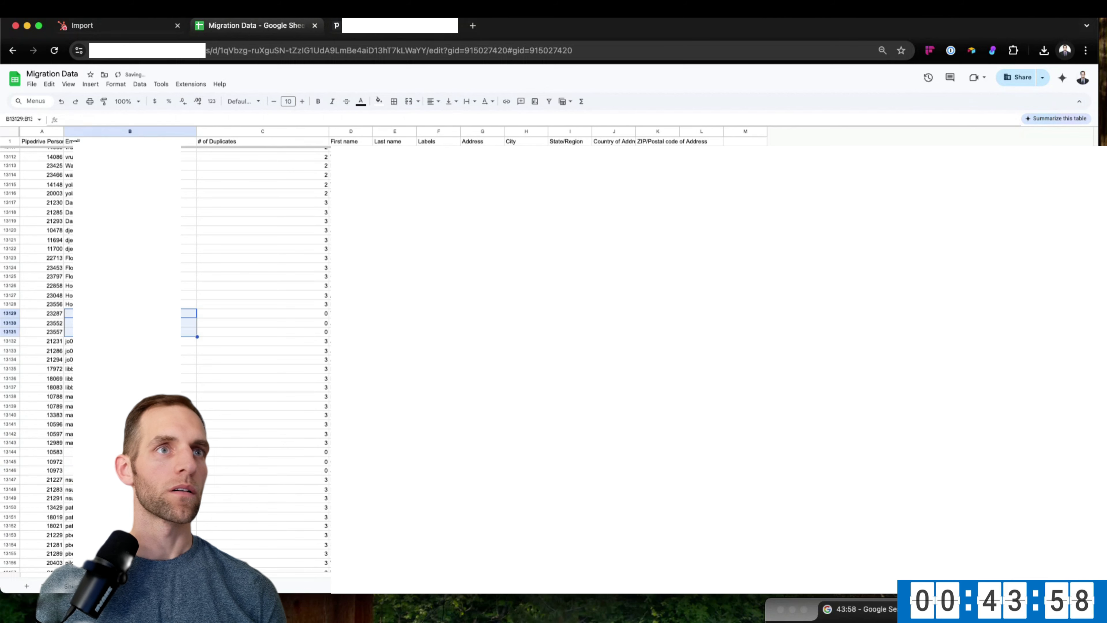
drag(126, 258, 127, 268)
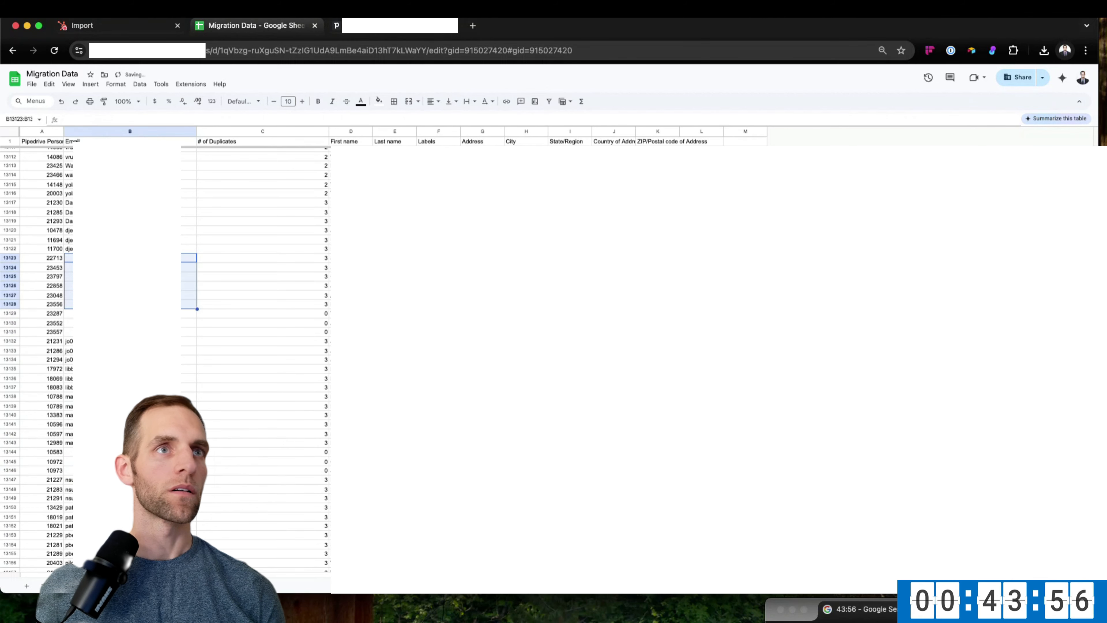
key(Delete)
Clear the repeated non-email entries from Email cells B13107 and B13108, and the Tile Installation entries from B13095 and B13096.
scroll(127, 349, up, 5)
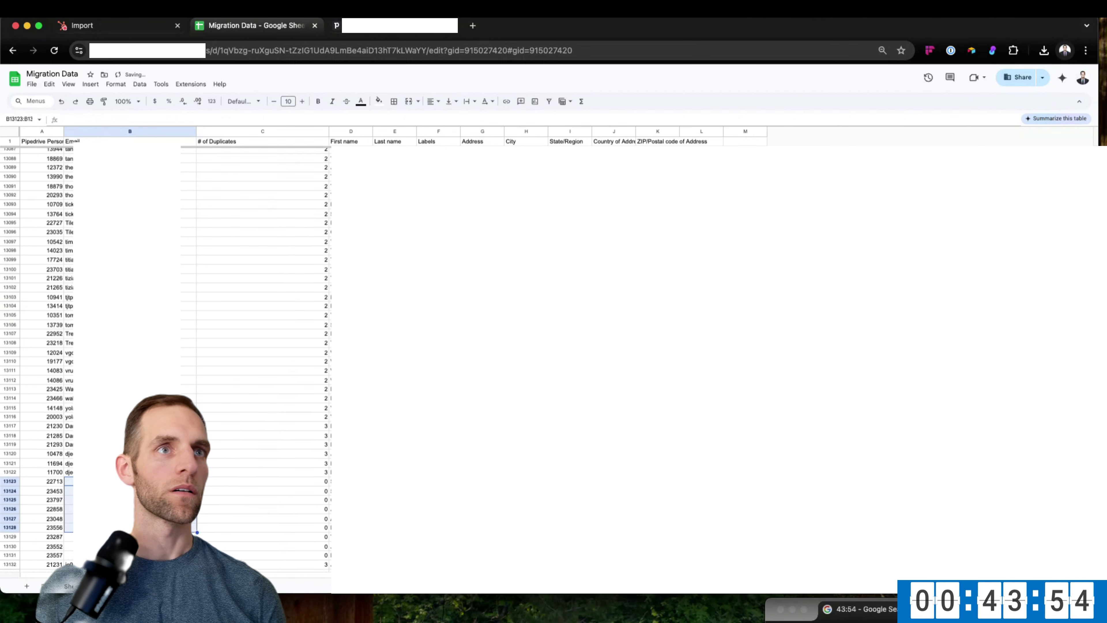
scroll(126, 349, up, 1)
drag(126, 350, 127, 315)
key(Delete)
scroll(126, 349, up, 2)
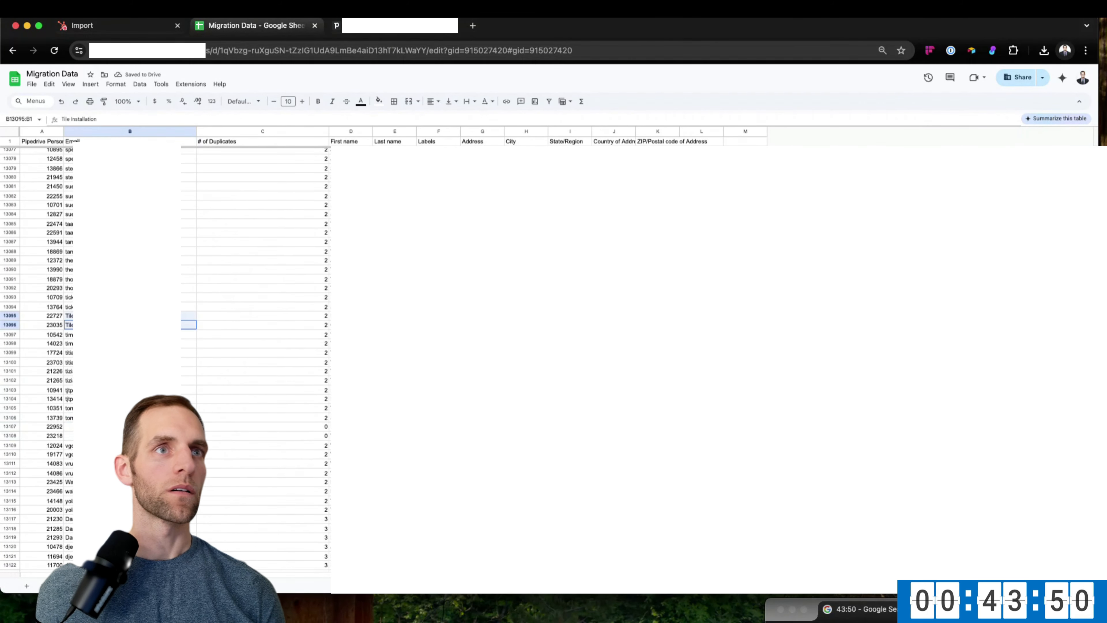
key(Delete)
Clear the repeated non-email entries, starting with Remodelling, from Email cells B13033 through B13044.
scroll(165, 362, up, 5)
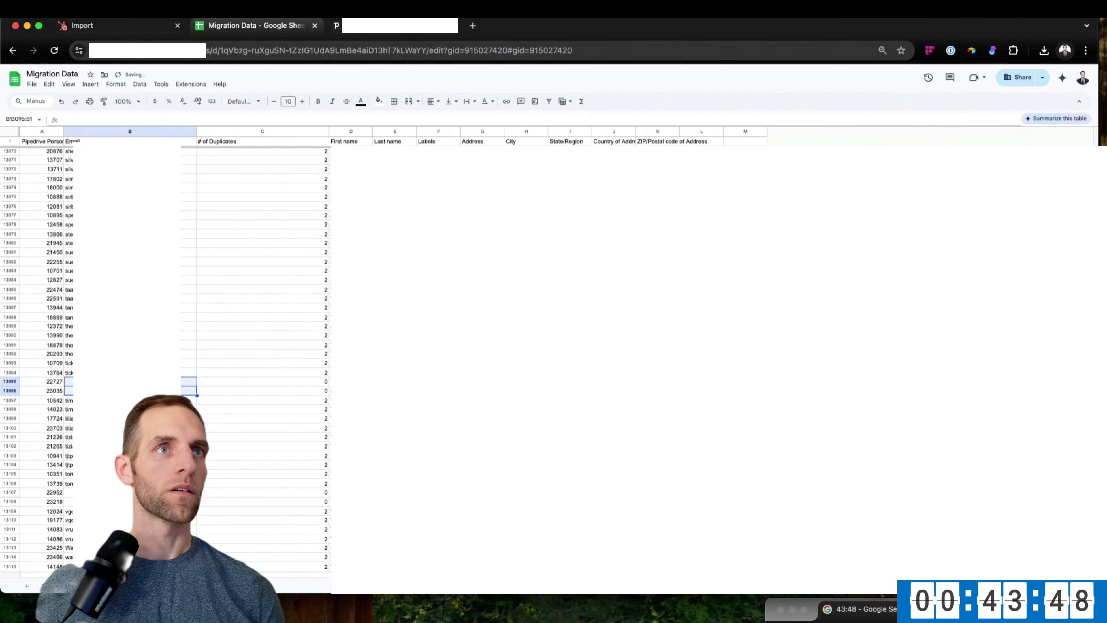
scroll(166, 362, up, 7)
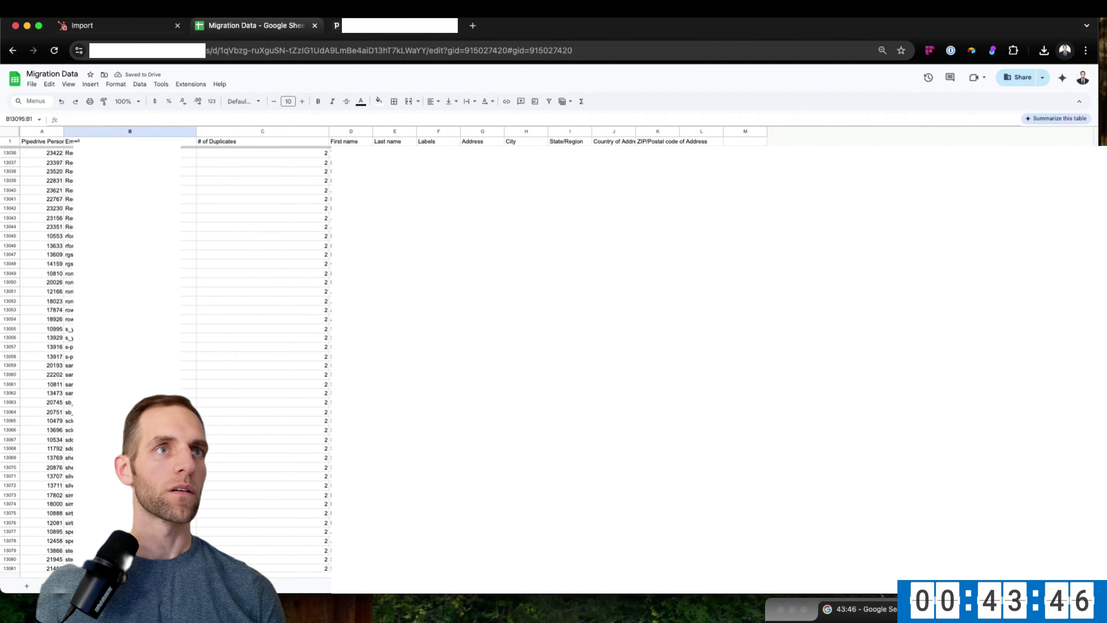
scroll(165, 362, up, 2)
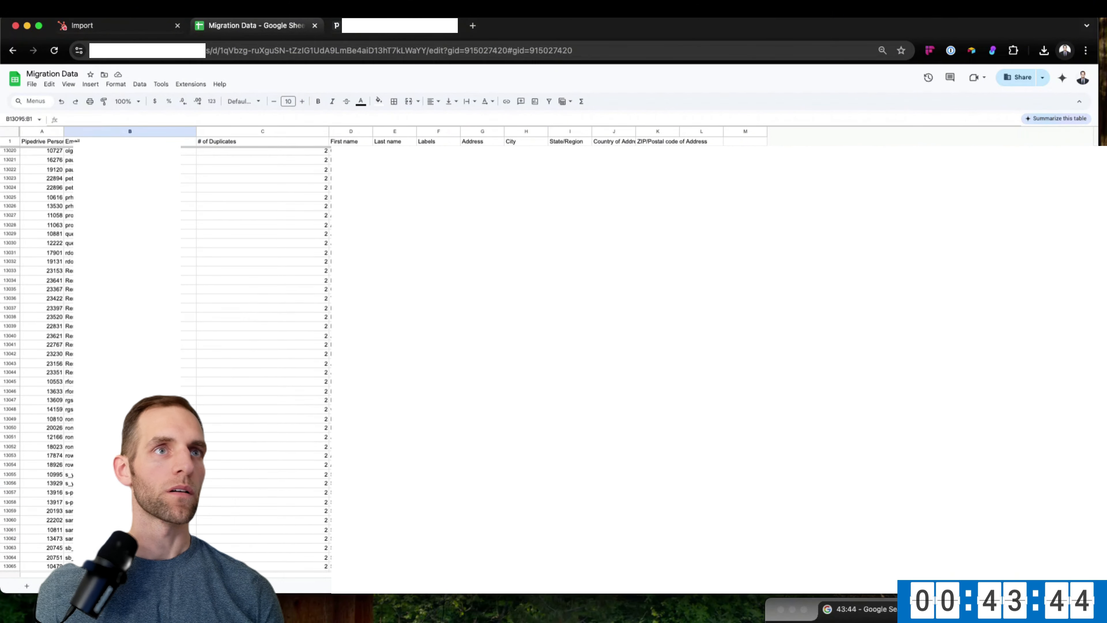
drag(130, 271, 130, 364)
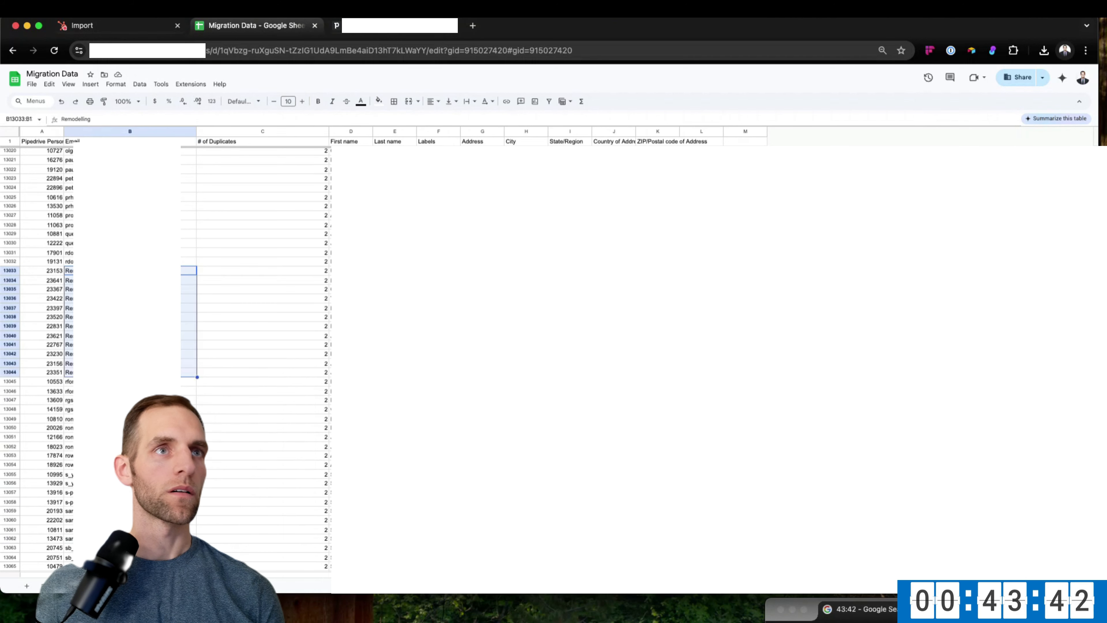
key(Delete)
Clear the repeated non-email entries from Email cells B12981 and B12982.
scroll(165, 362, up, 7)
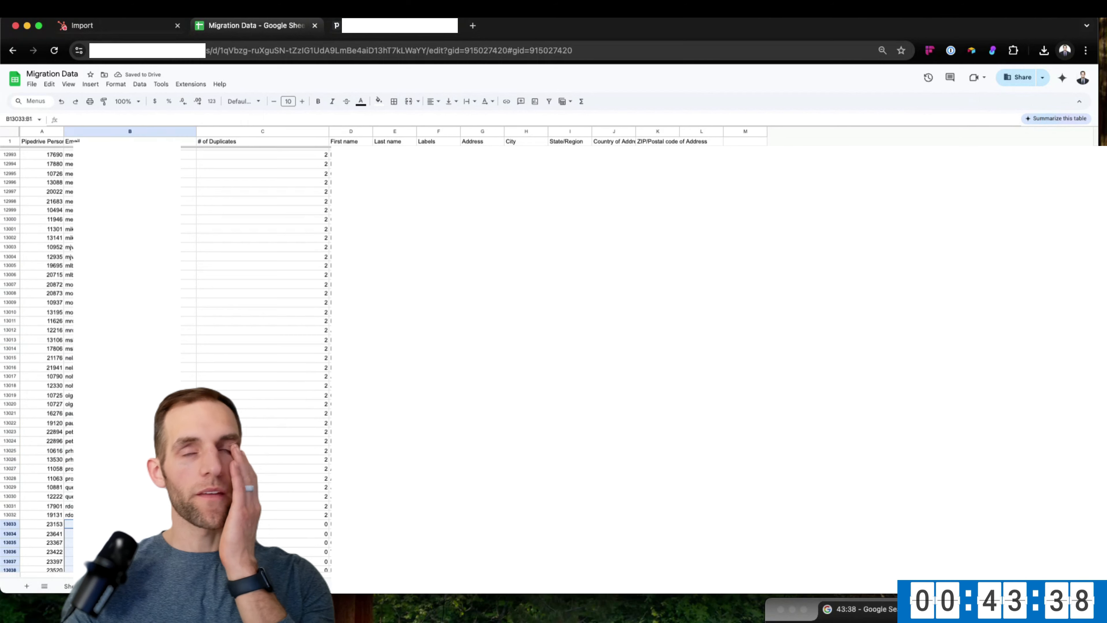
scroll(181, 307, up, 4)
scroll(182, 307, up, 1)
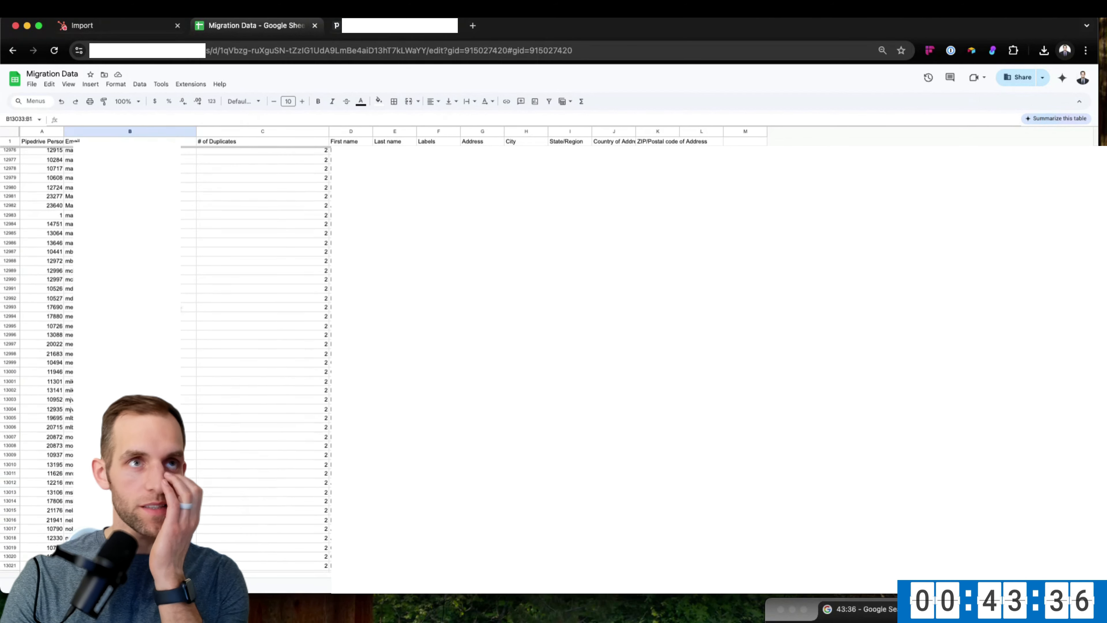
scroll(181, 307, up, 2)
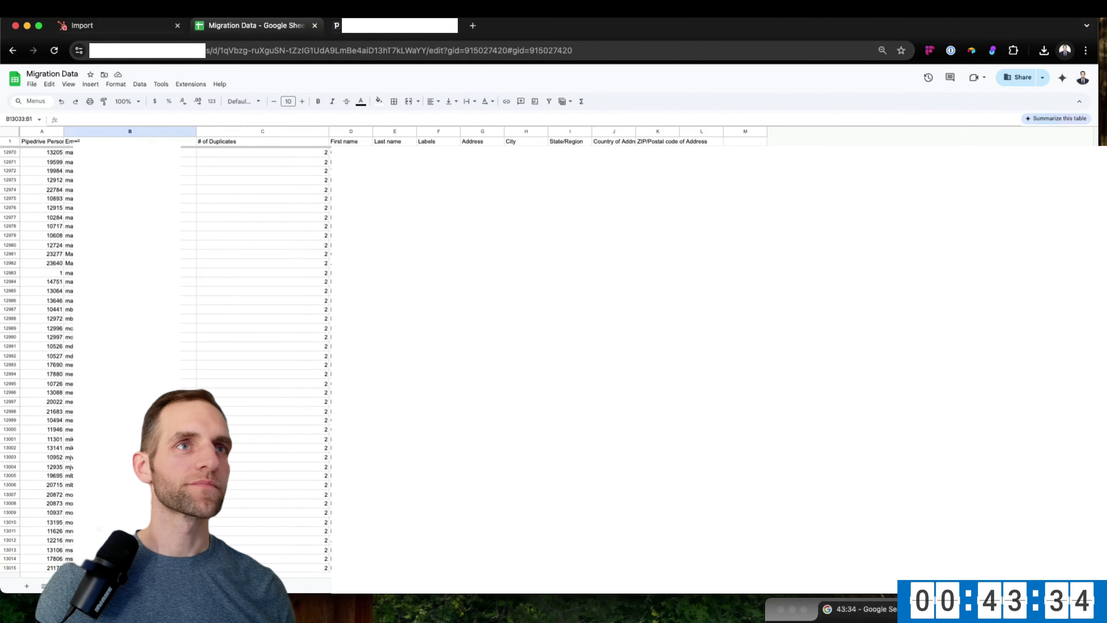
drag(126, 254, 126, 263)
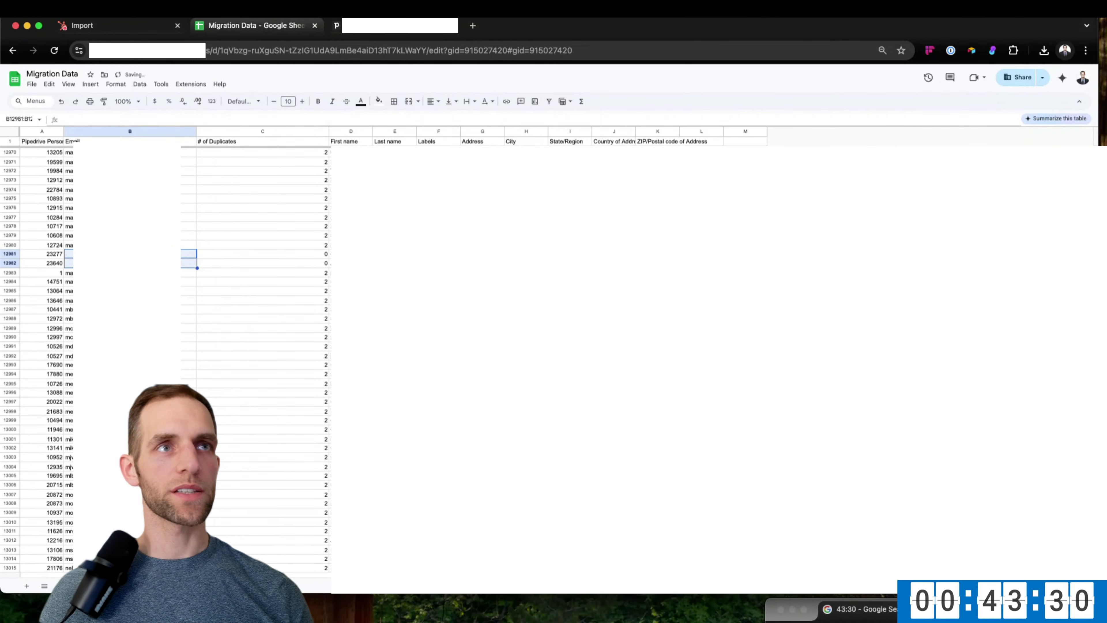
Clear the repeated non-email entries from Email cells B12945 and B12946, and check the duplicate rows above them.
scroll(166, 336, up, 12)
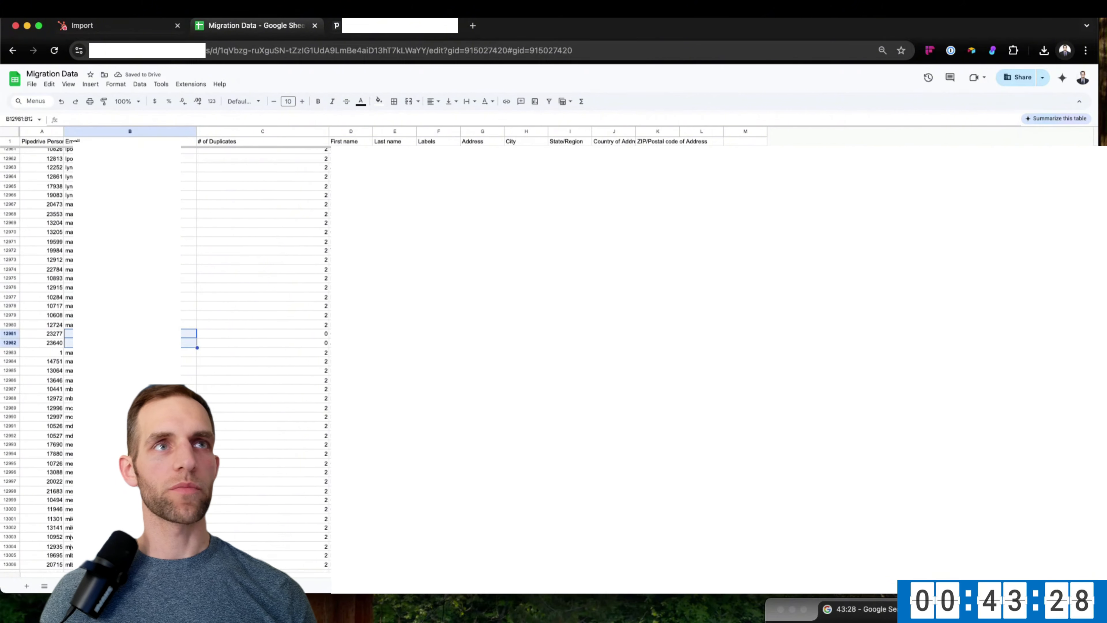
scroll(131, 340, up, 3)
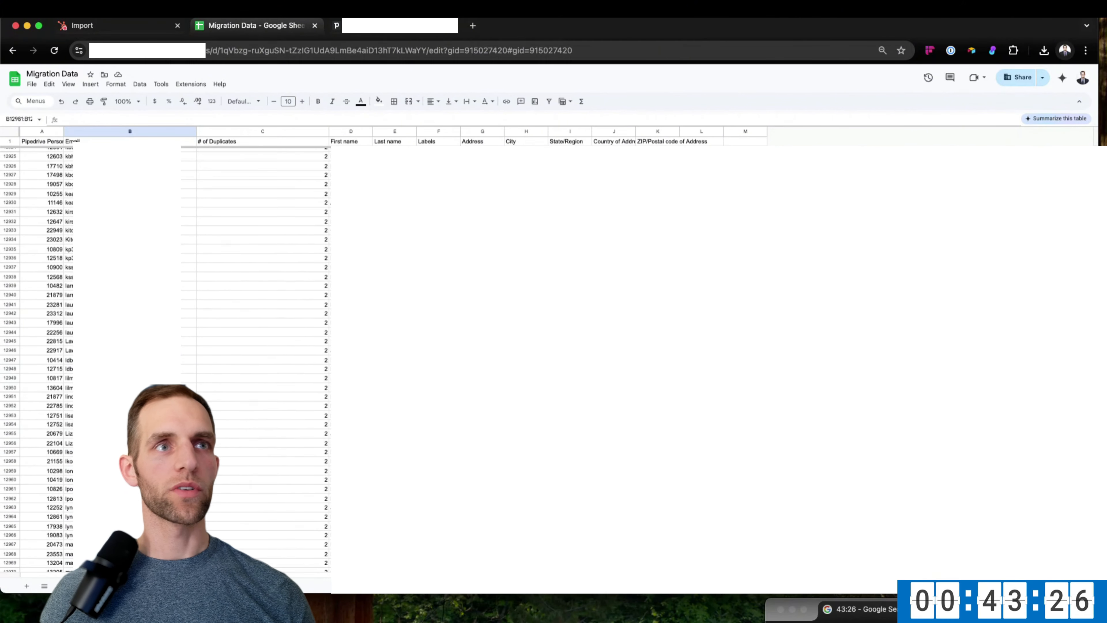
drag(131, 341, 131, 350)
key(Delete)
scroll(131, 351, up, 2)
scroll(131, 351, up, 10)
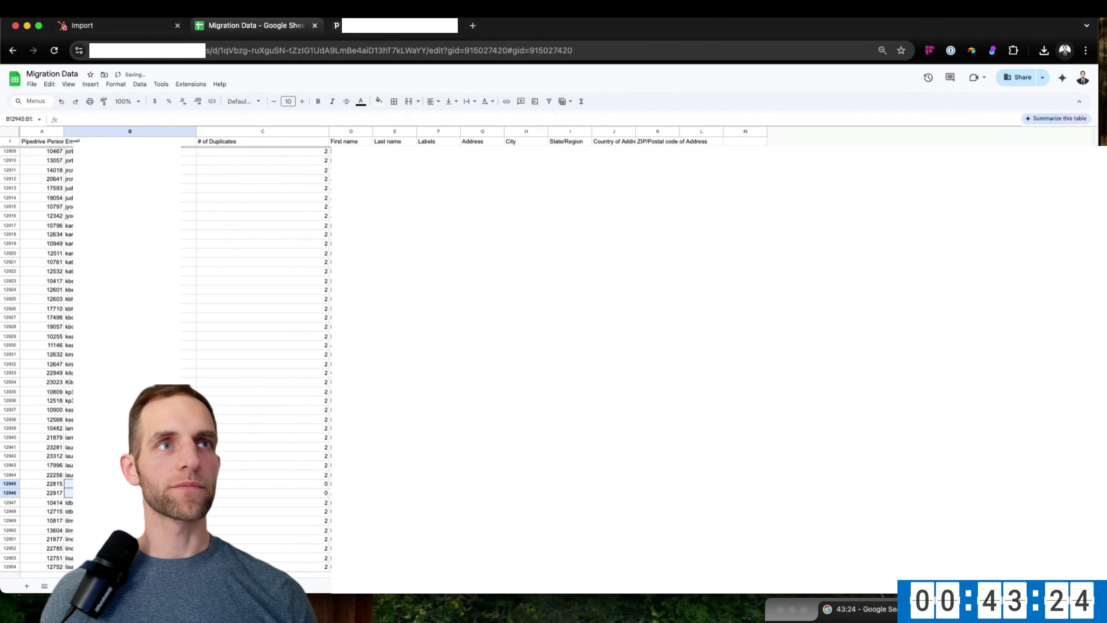
scroll(130, 351, up, 15)
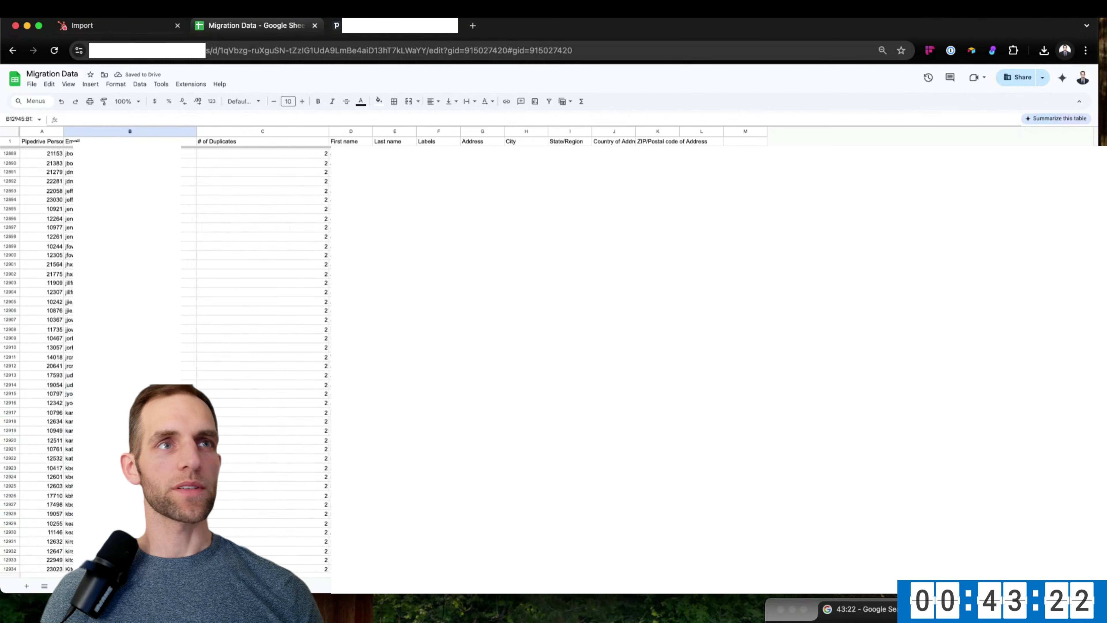
Clear the non-email entries from the Email column in rows 12865–12866, 12857–12858, 12853–12854 and 12801–12802.
scroll(131, 350, up, 2)
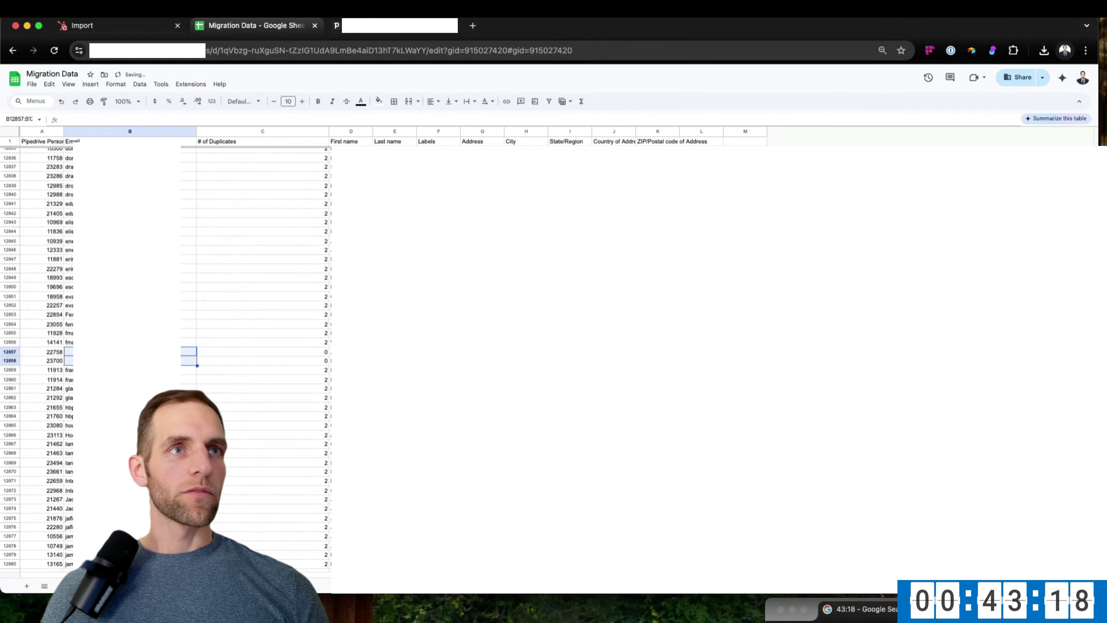
click(127, 426)
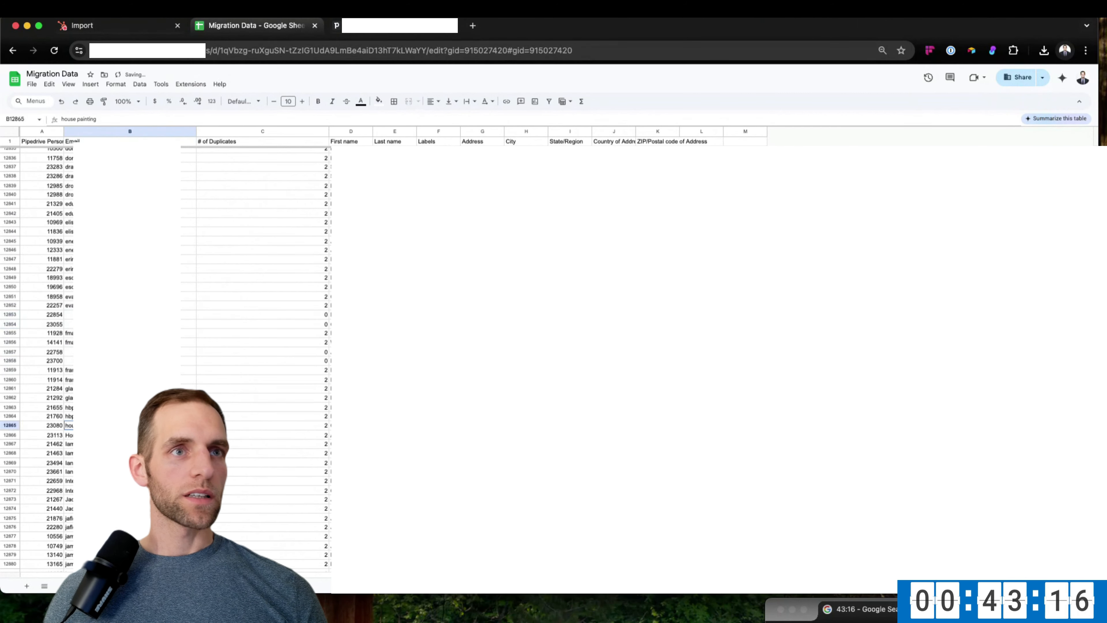
scroll(142, 389, up, 13)
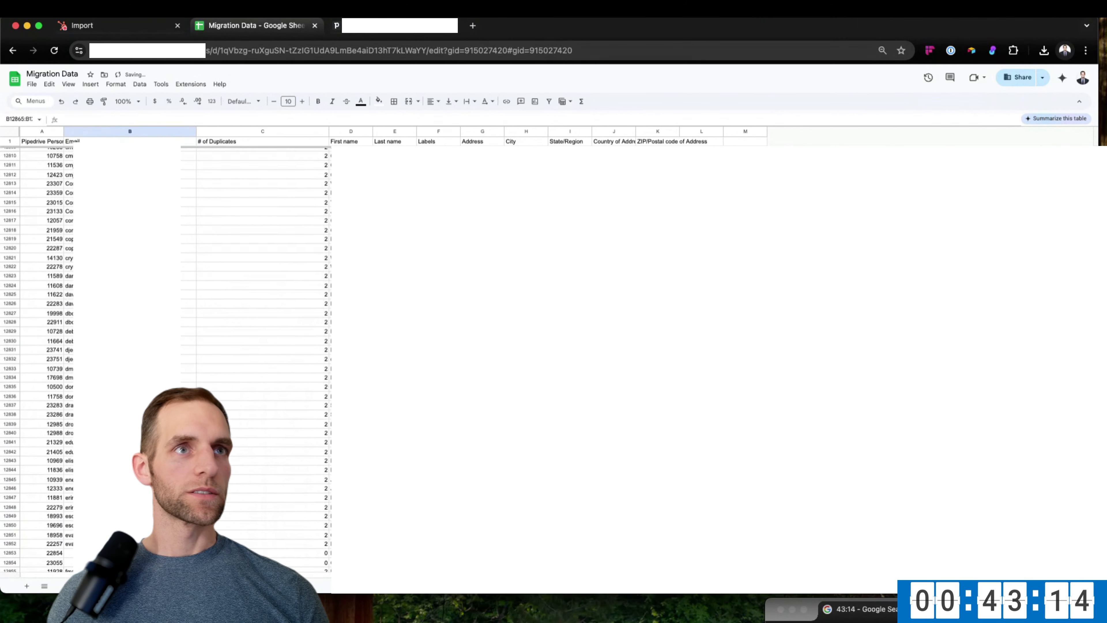
scroll(140, 388, up, 2)
mouse_move(131, 358)
mouse_down()
mouse_move(131, 386)
mouse_move(131, 363)
mouse_up()
key(Delete)
Check the Email column further up for entries that are not email addresses and clear the one in row 12702.
scroll(135, 371, up, 4)
scroll(131, 362, up, 4)
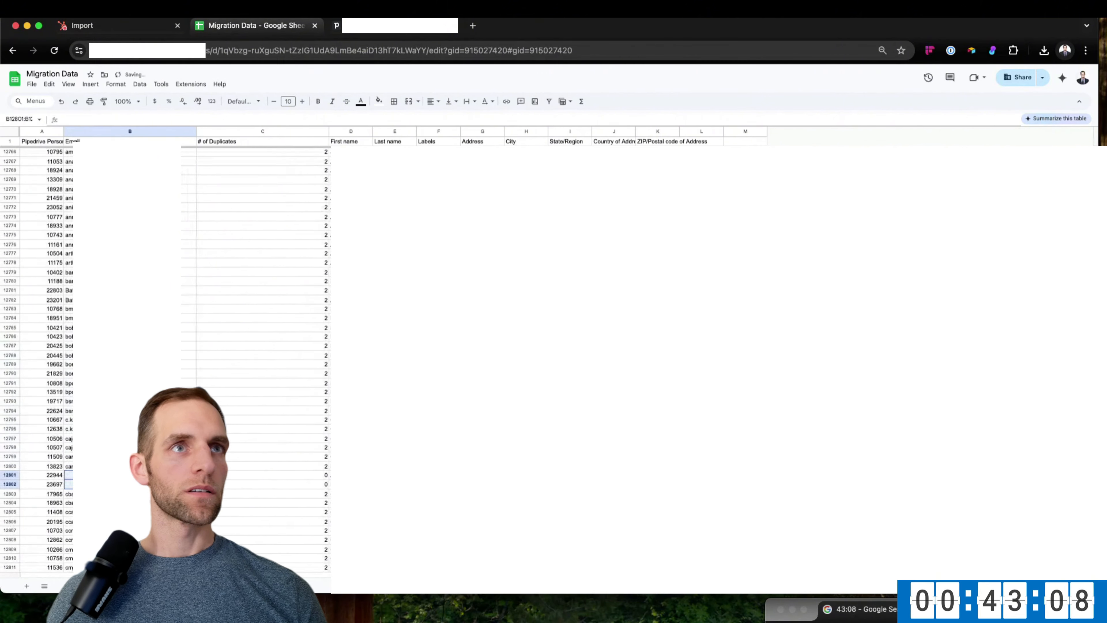
scroll(131, 361, up, 8)
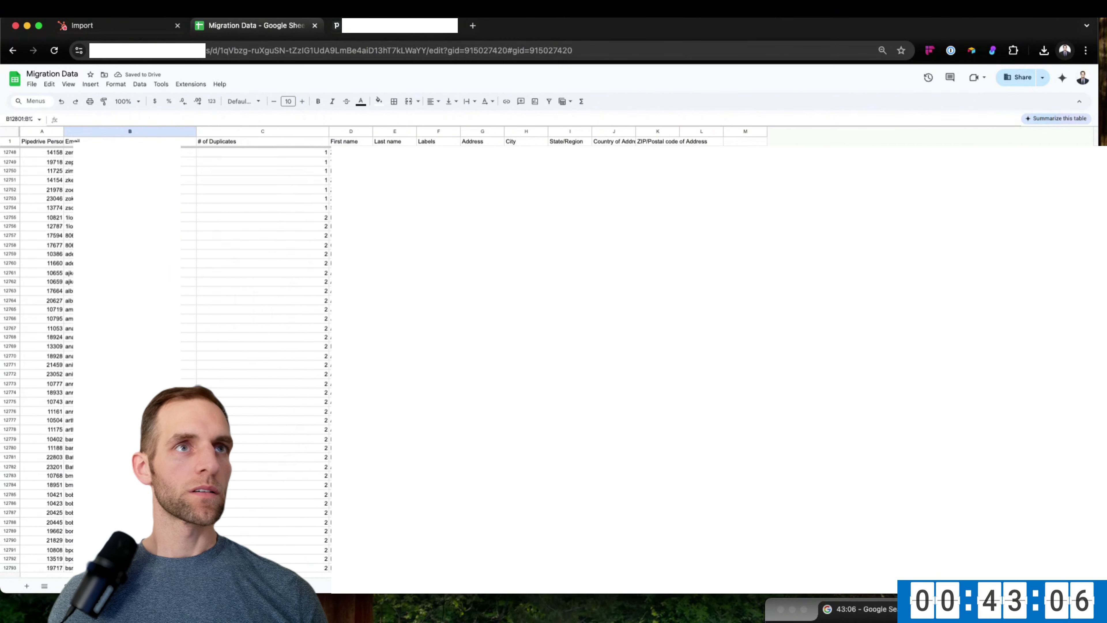
scroll(131, 362, up, 7)
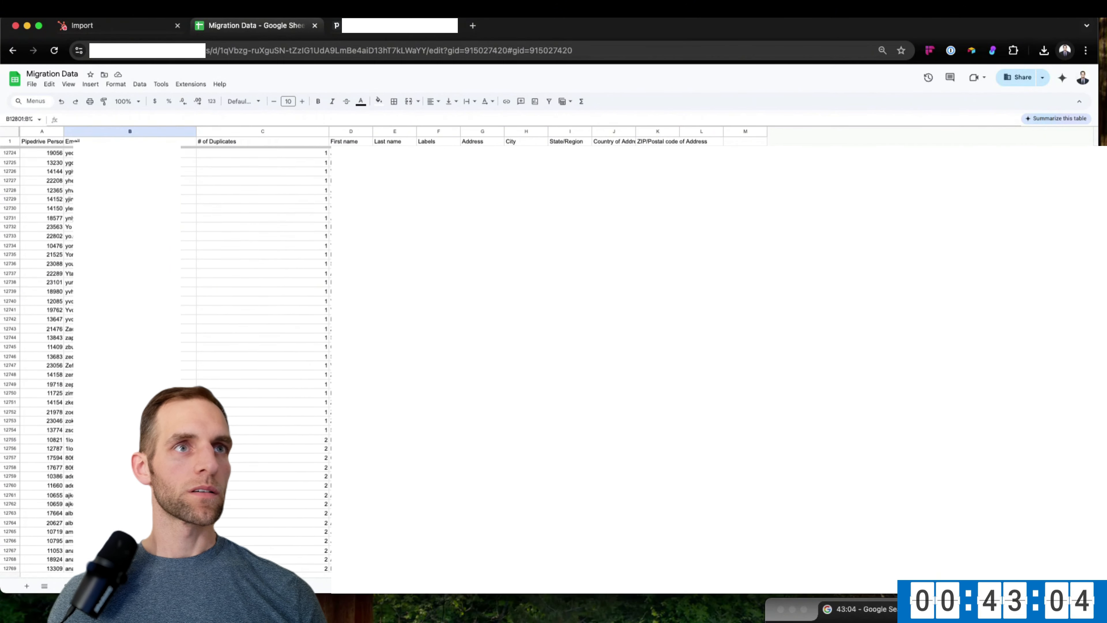
scroll(131, 361, up, 11)
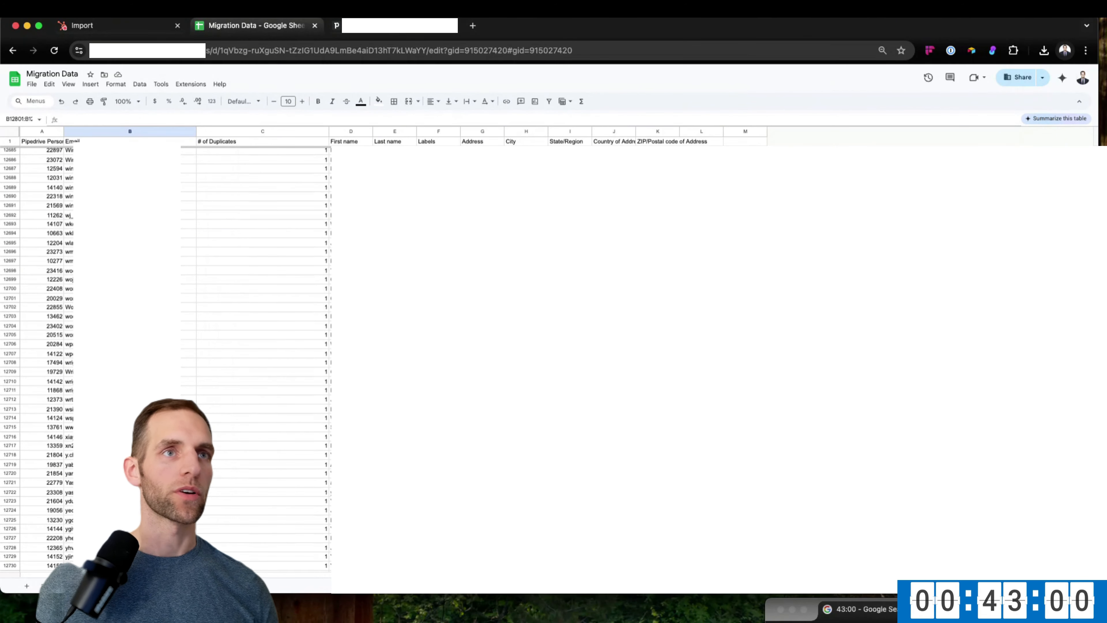
click(188, 307)
key(Delete)
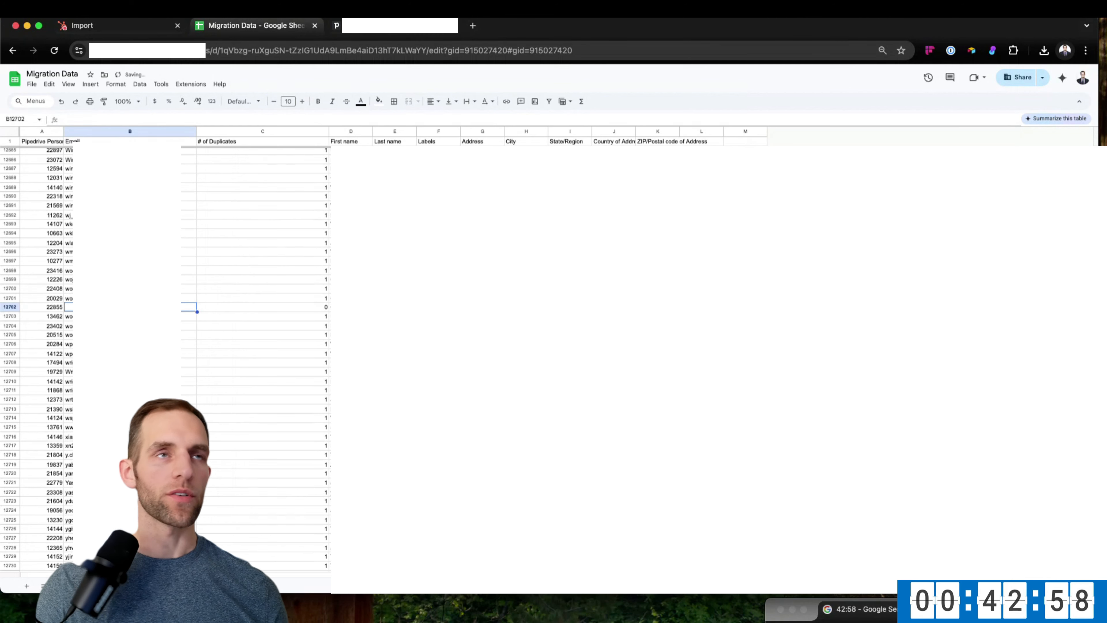
Download the cleaned people sheet as a Comma Separated Values (.csv) file.
click(31, 84)
mouse_move(79, 190)
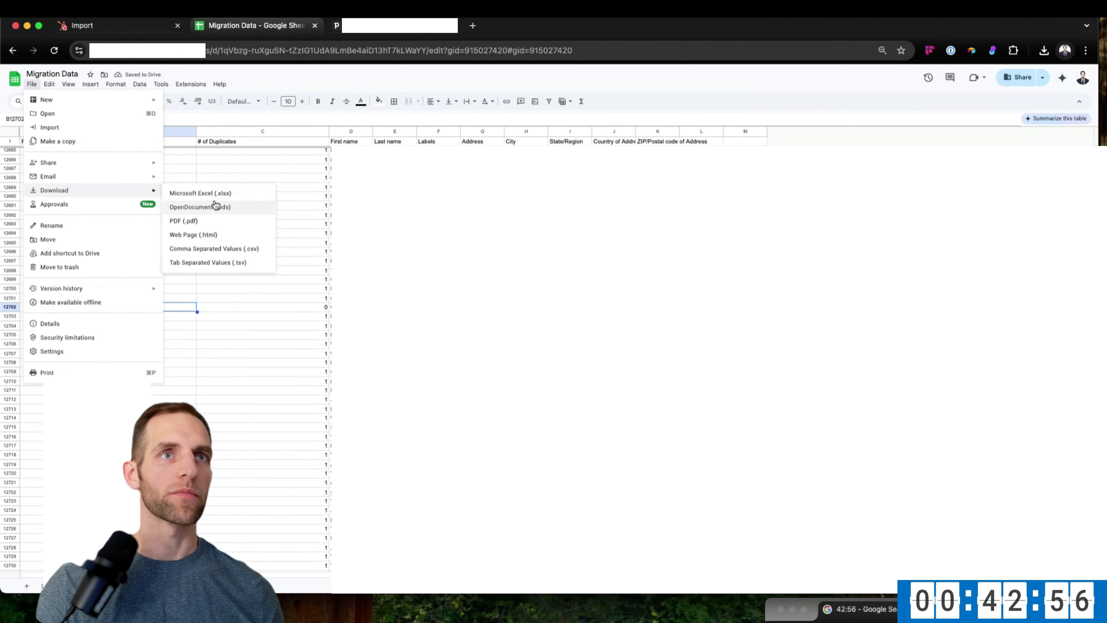
click(212, 248)
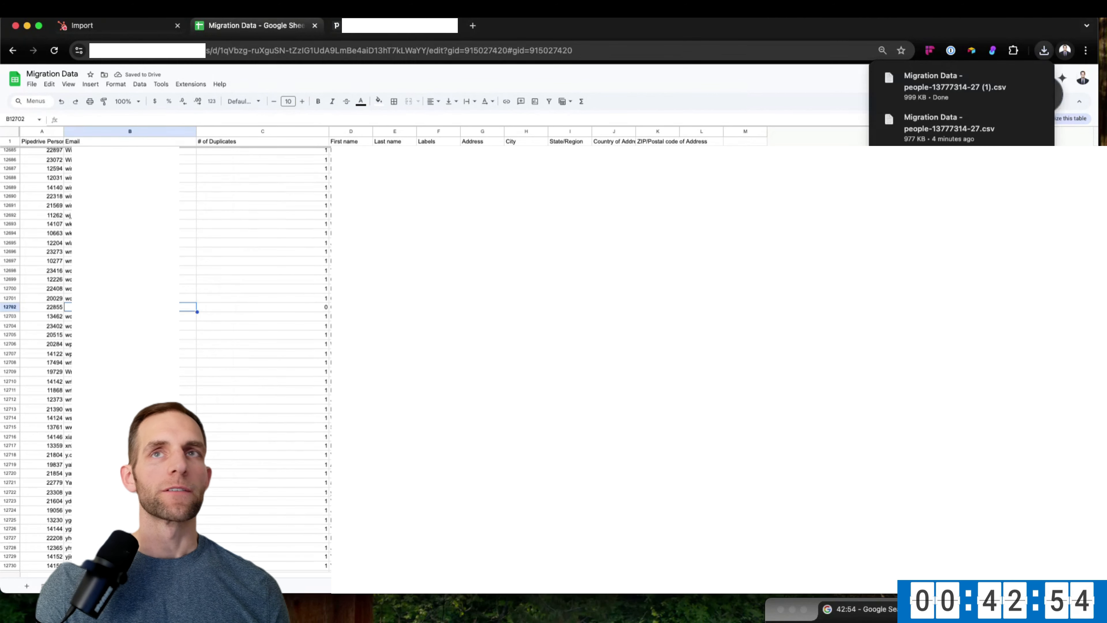
Switch to the HubSpot import, close the import error details and return to the file upload stage.
click(127, 25)
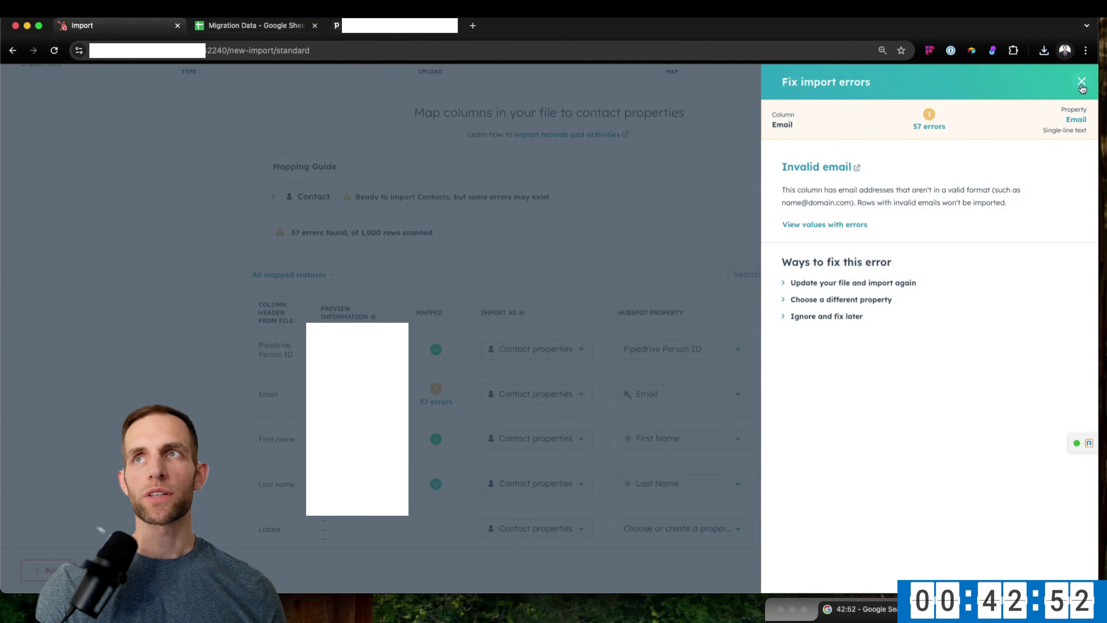
click(1081, 82)
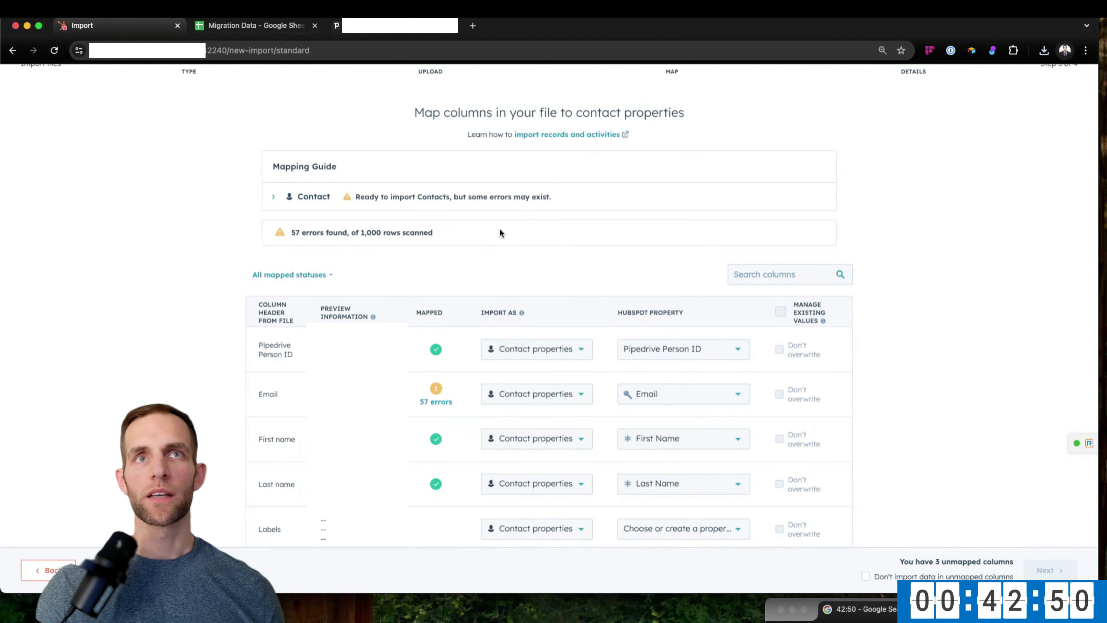
click(454, 200)
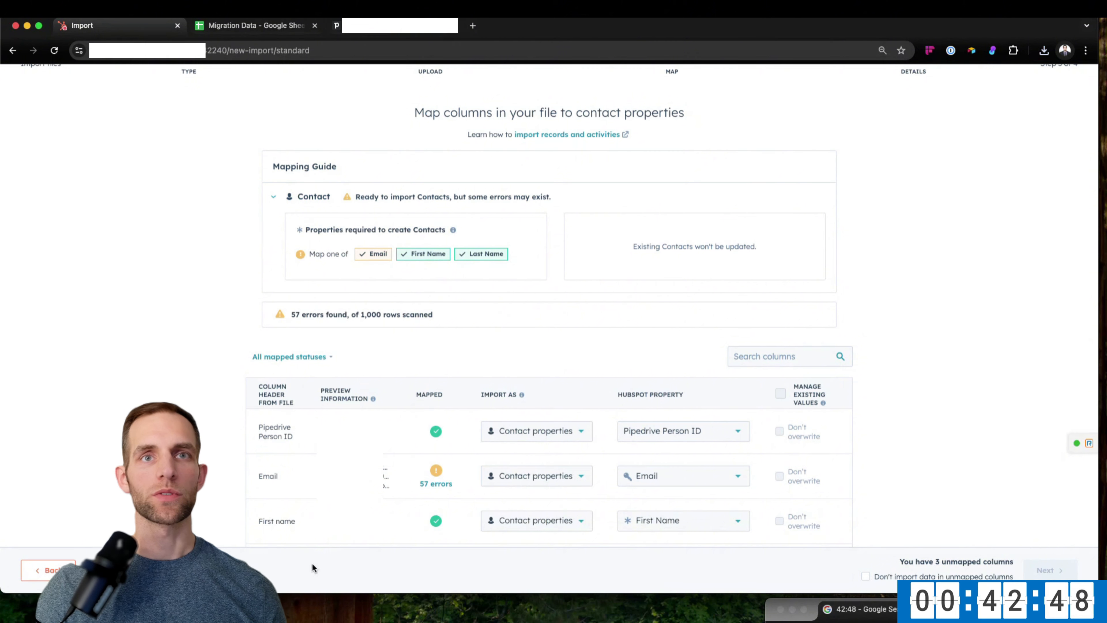
click(56, 570)
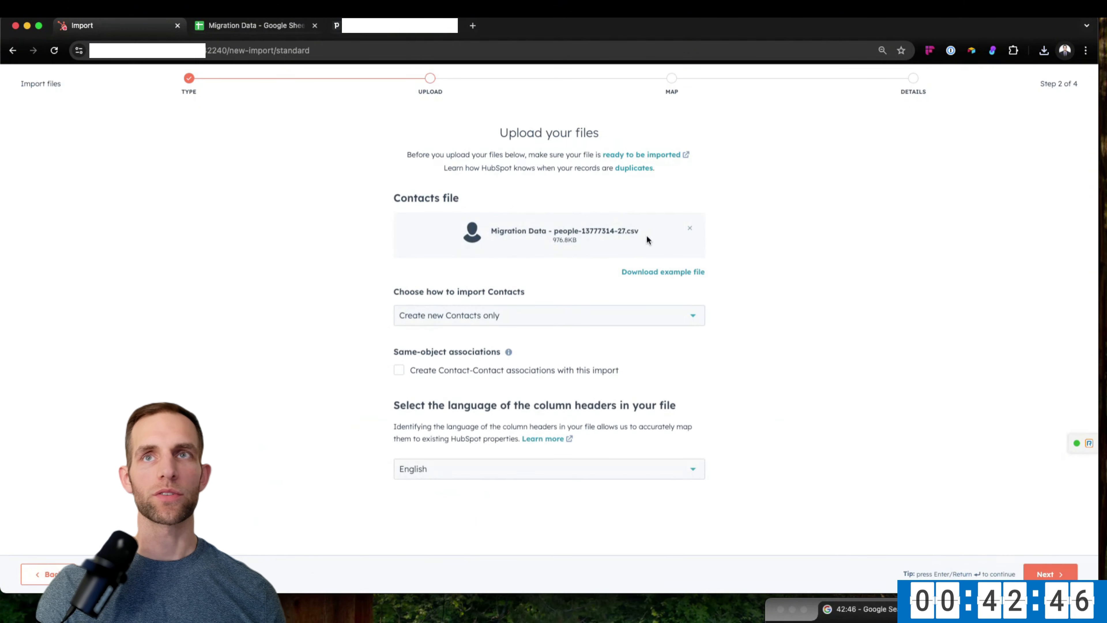
click(687, 229)
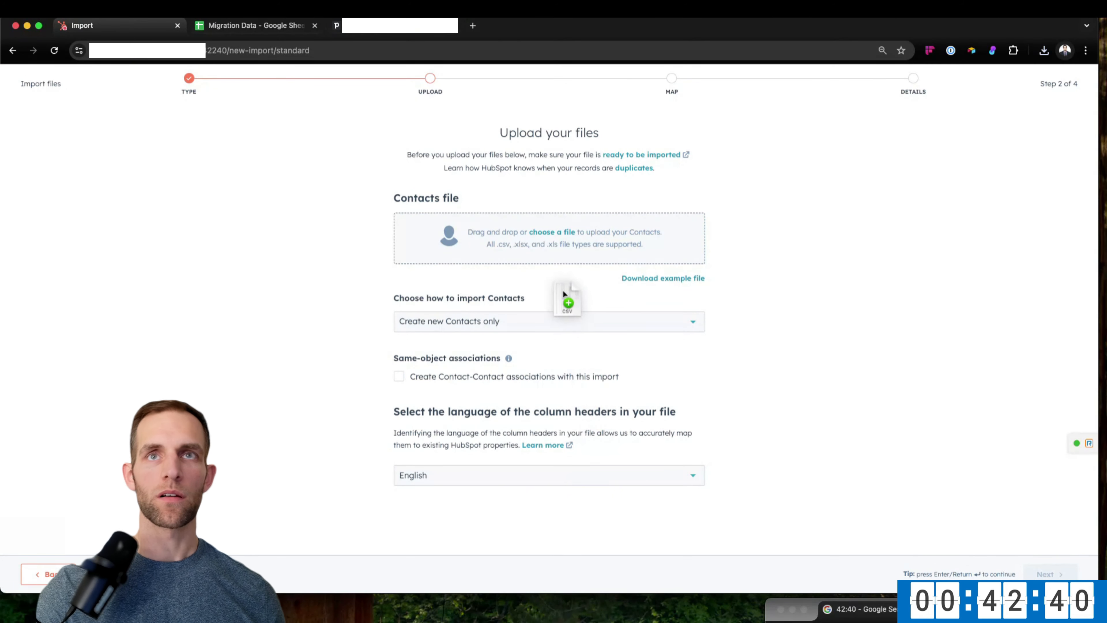
drag(563, 290, 547, 247)
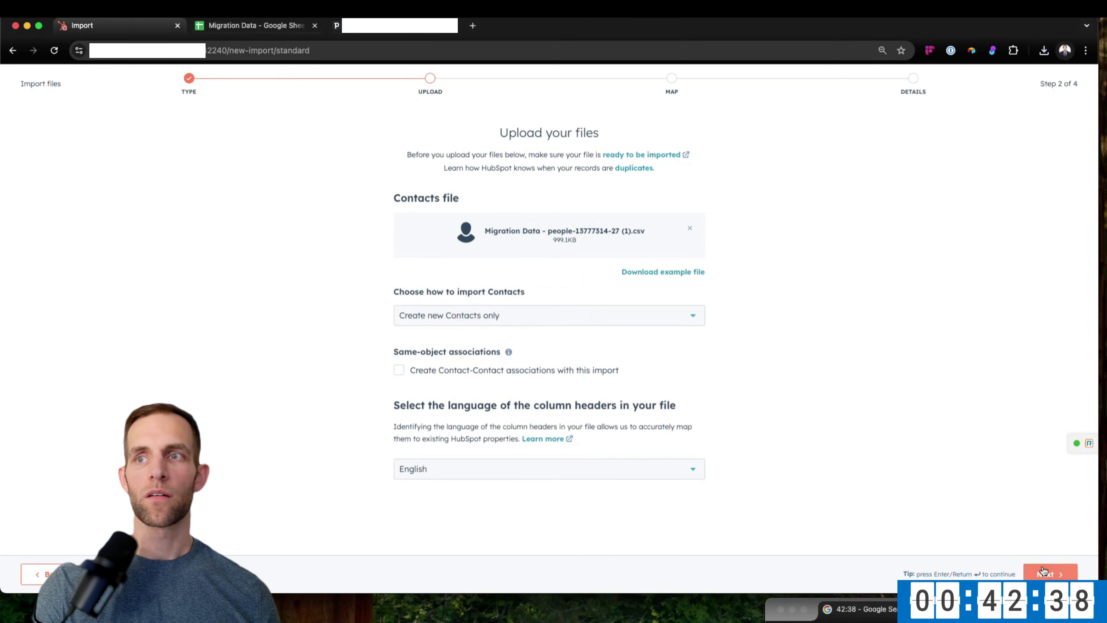
click(1044, 573)
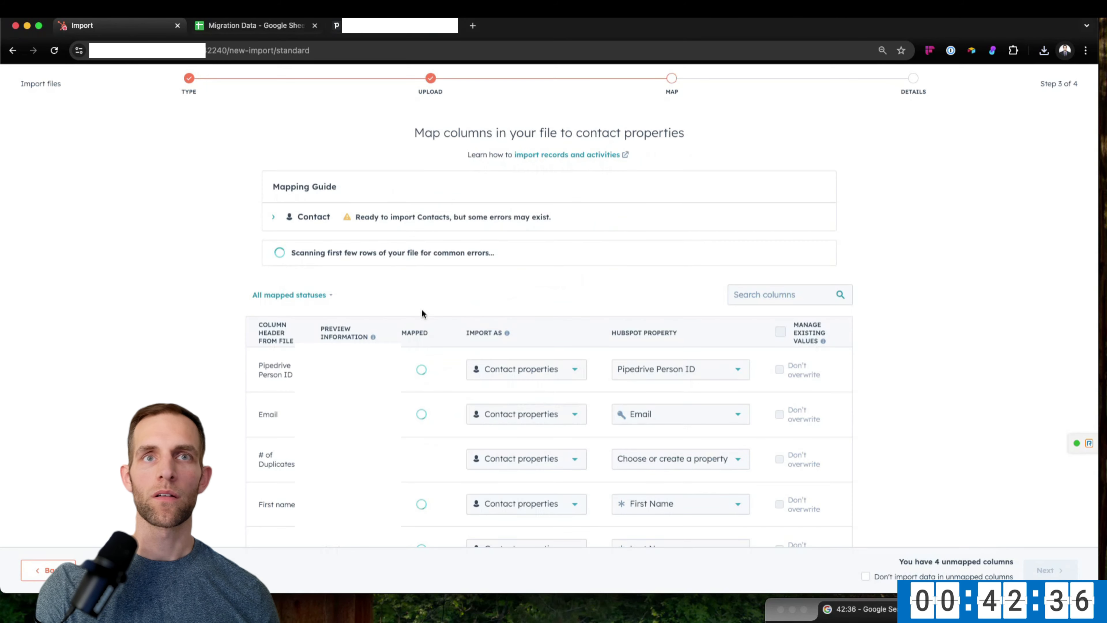
Review the column mapping and set the # of Duplicates and Labels columns to "Don't import column".
scroll(497, 394, down, 2)
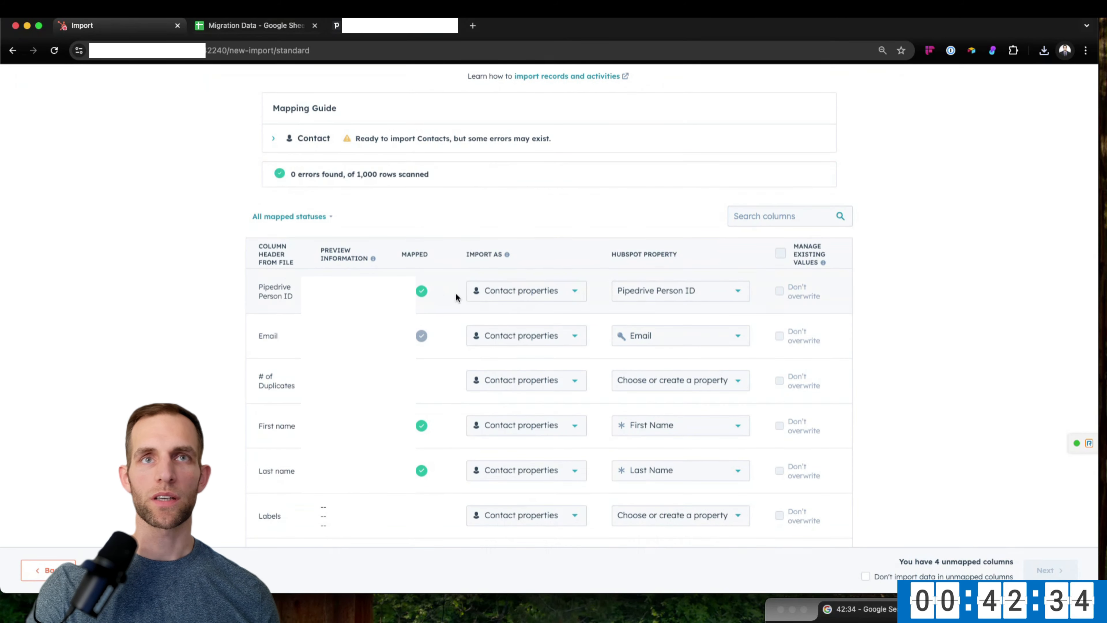
mouse_move(664, 296)
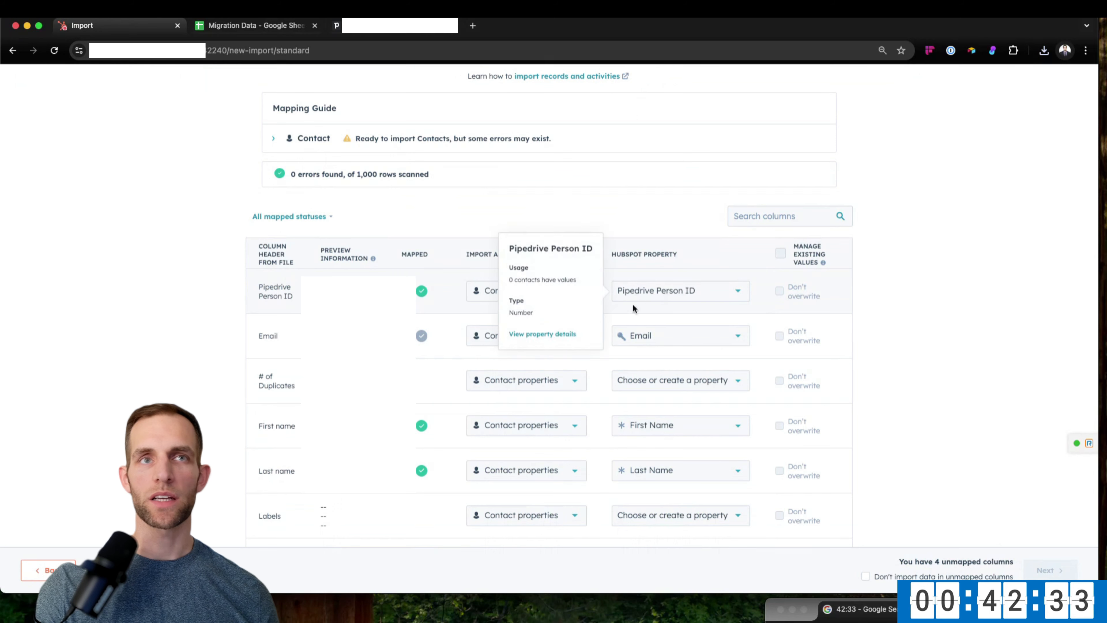
click(489, 344)
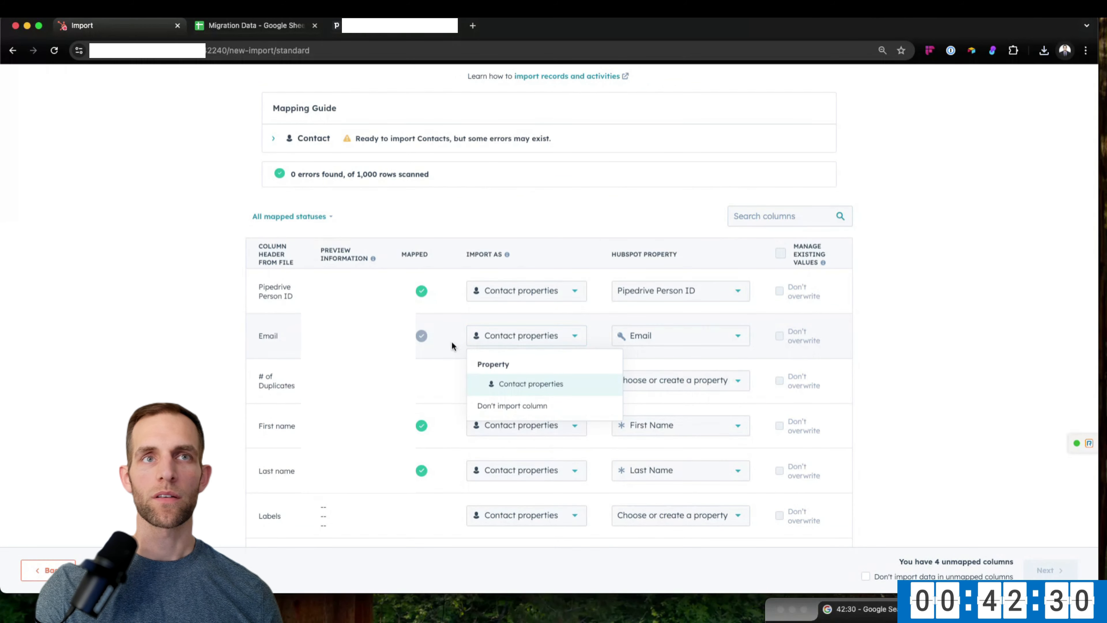
click(922, 325)
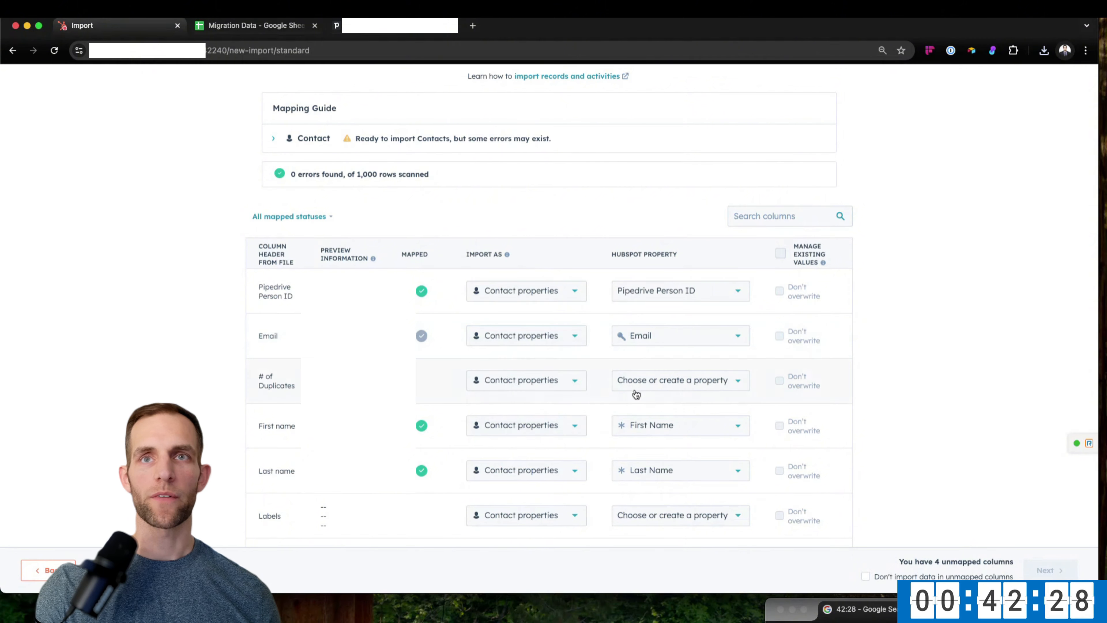
scroll(633, 389, down, 3)
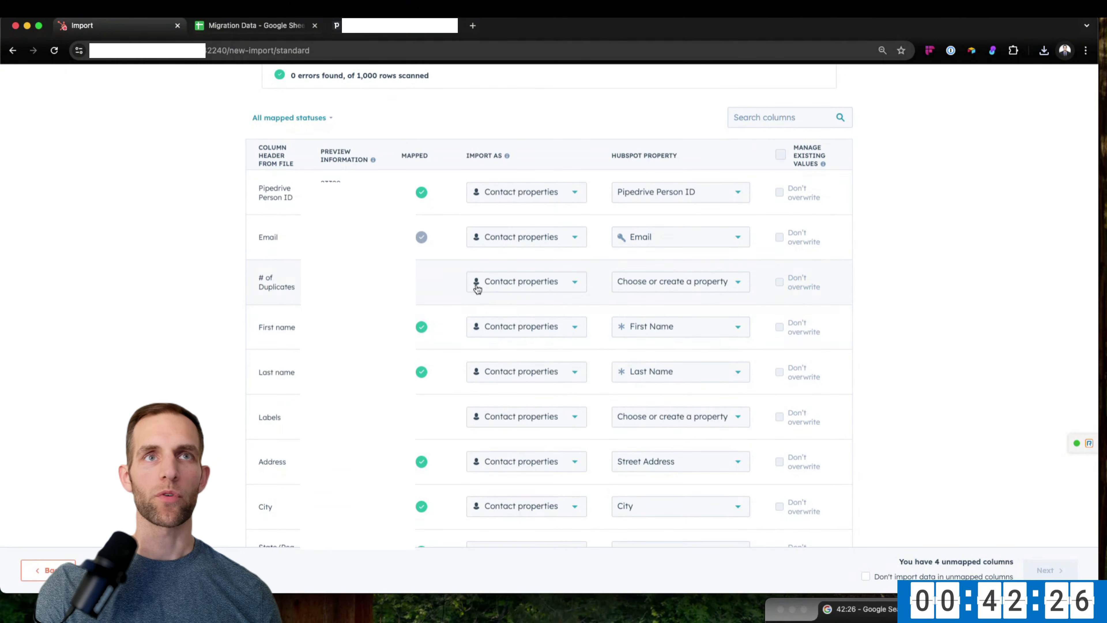
click(520, 287)
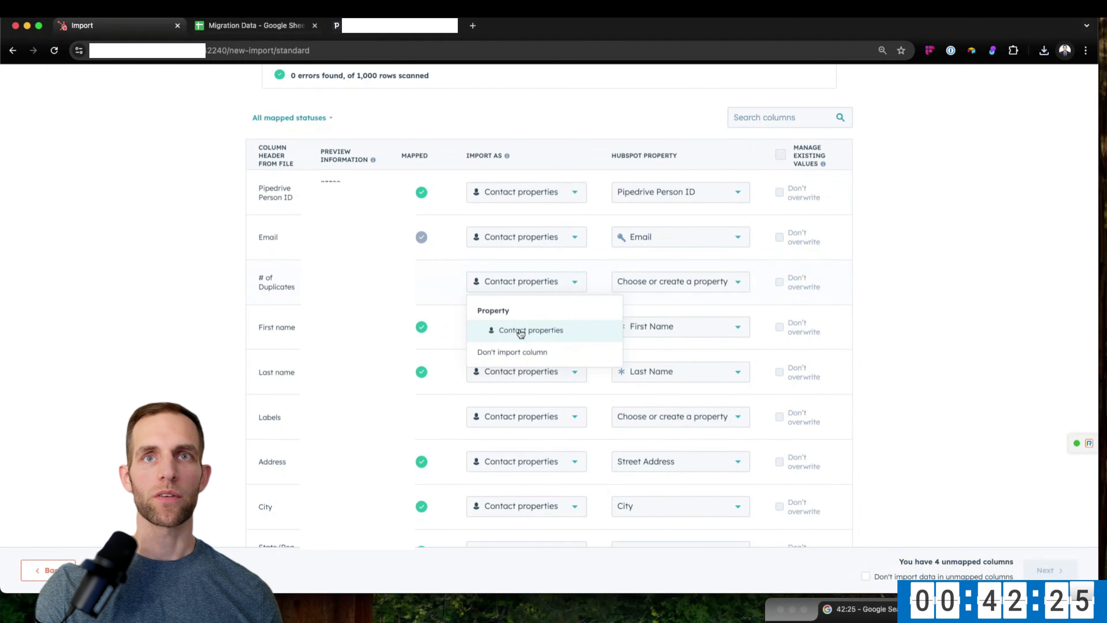
click(516, 352)
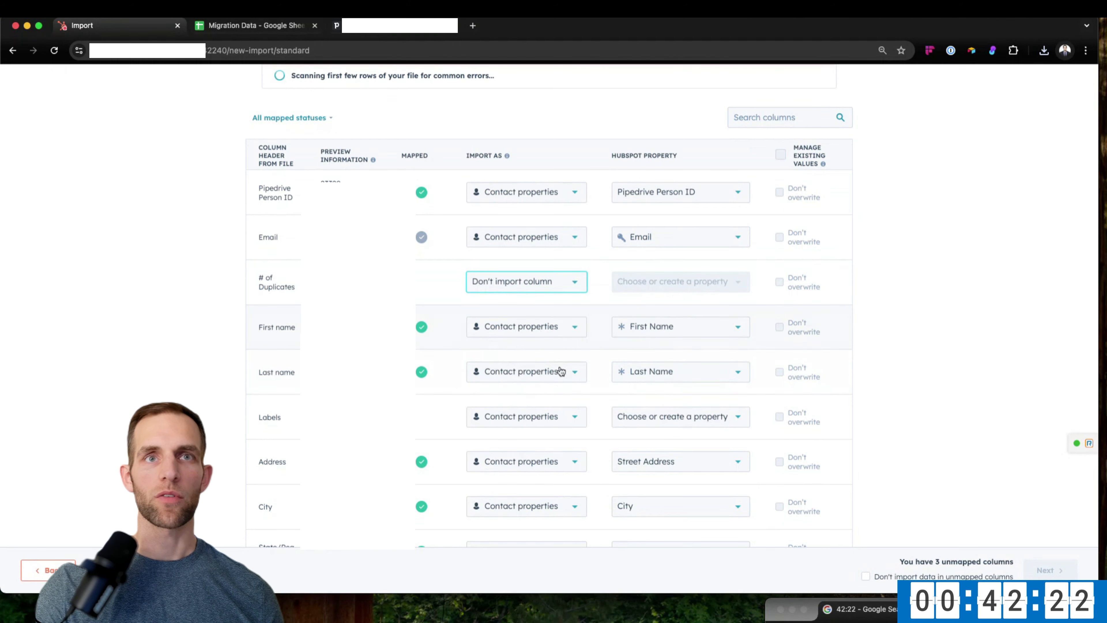
scroll(533, 383, down, 3)
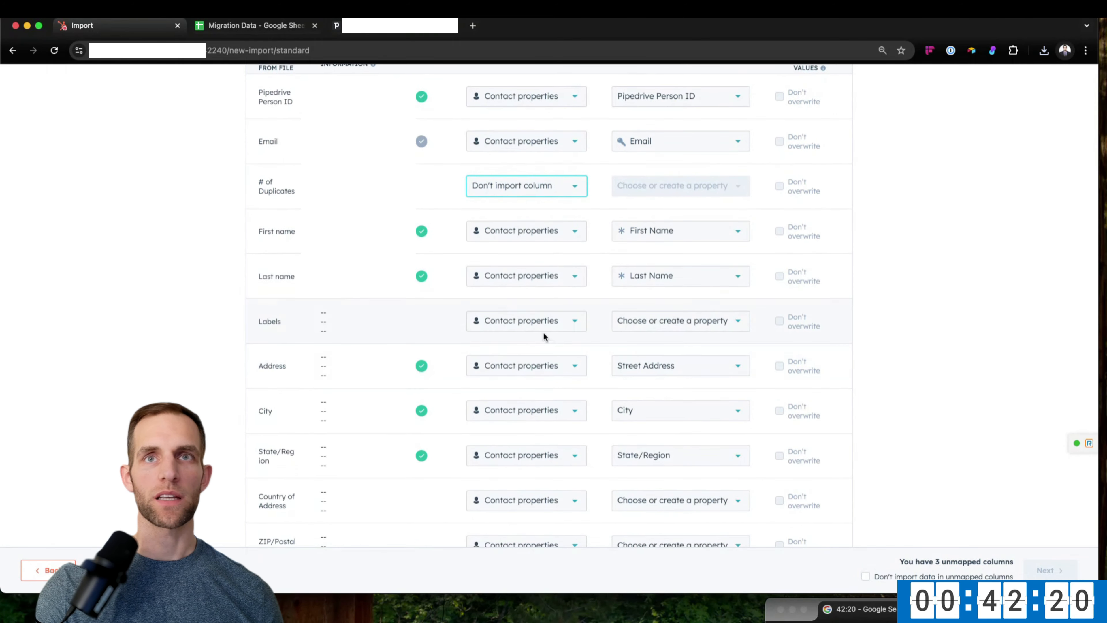
click(532, 323)
click(515, 390)
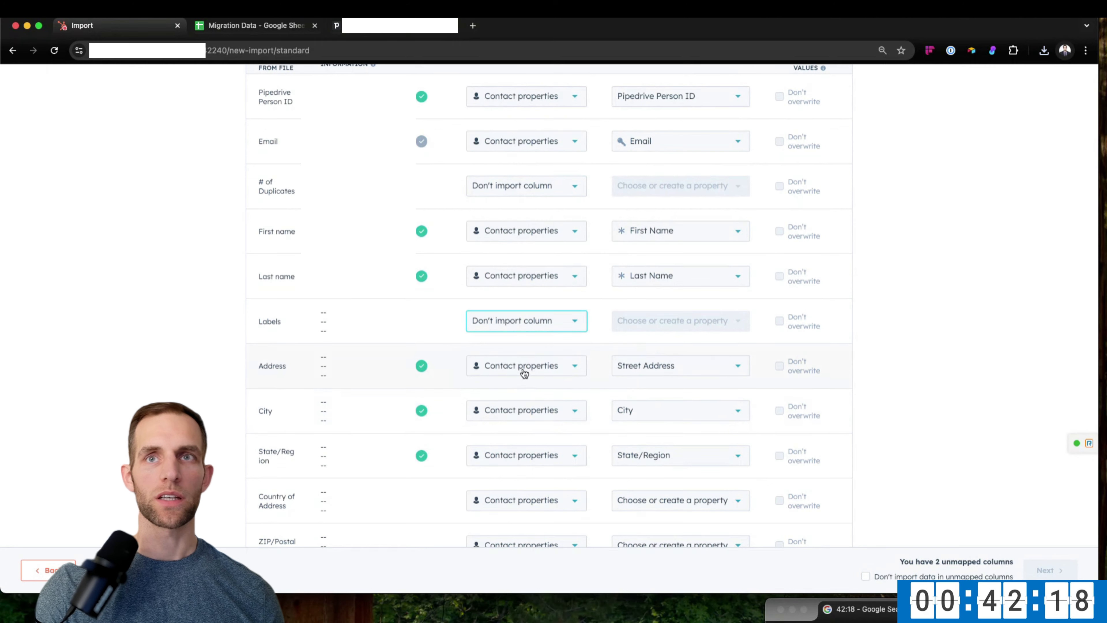
Map the Country of Address column to the Country/Region contact property.
scroll(587, 389, down, 2)
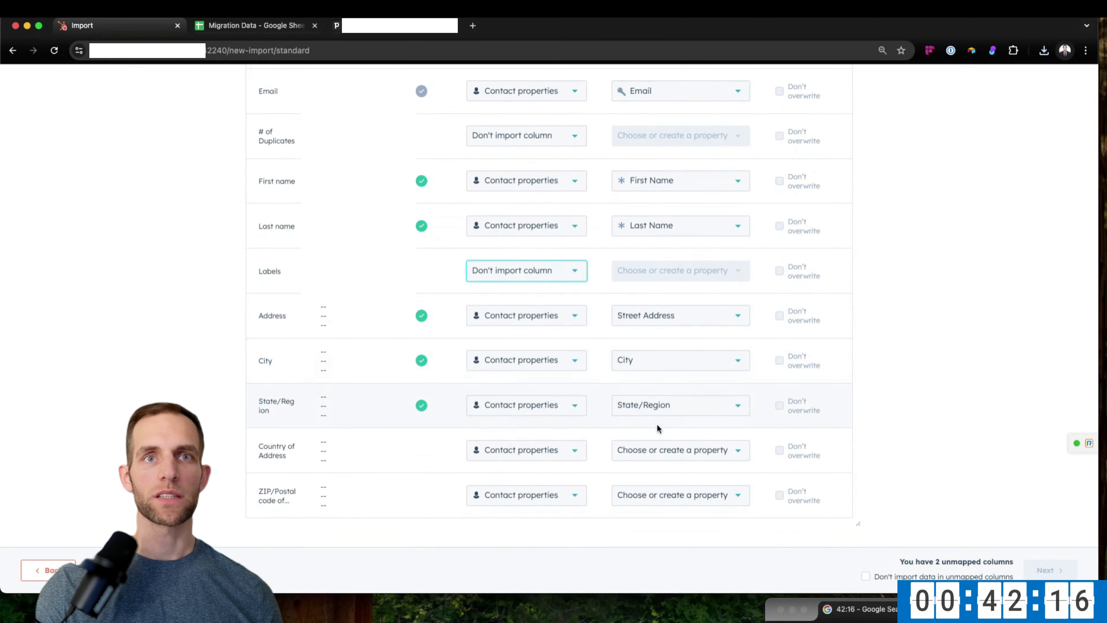
click(541, 451)
click(631, 455)
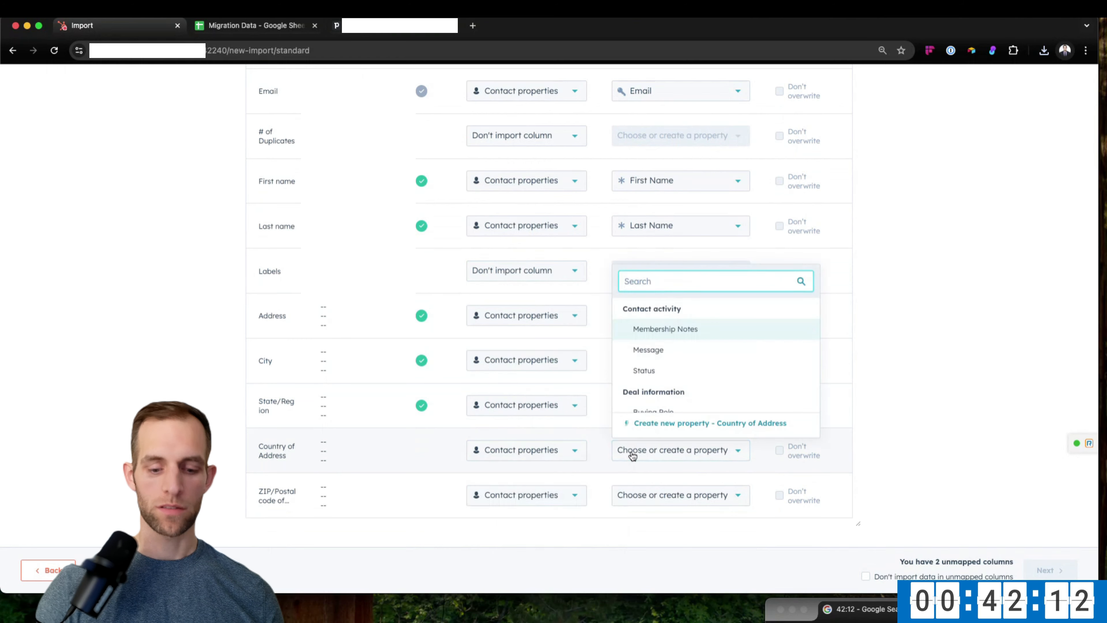
text(country)
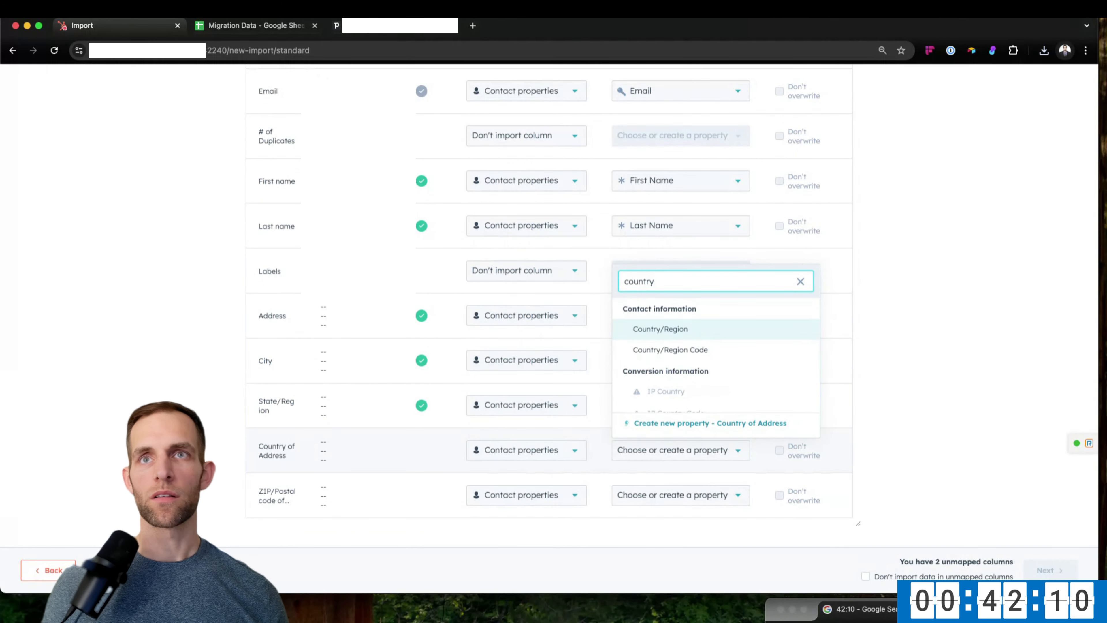
key(Return)
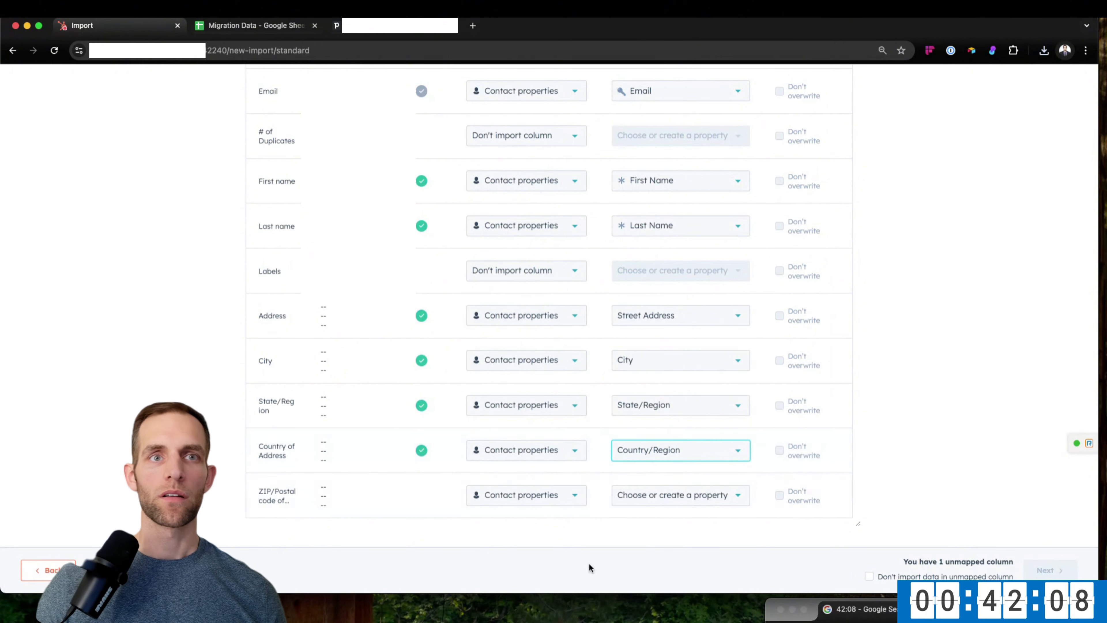
Map the ZIP/Postal code of Address column to the Postal Code contact property.
click(519, 500)
click(628, 495)
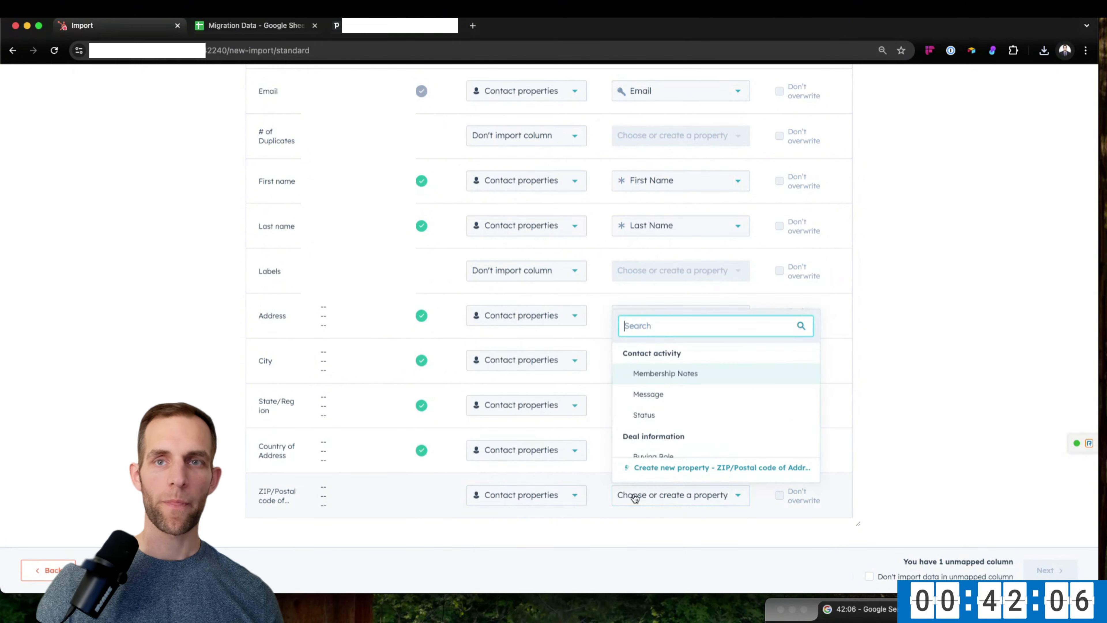
text(posta)
key(Return)
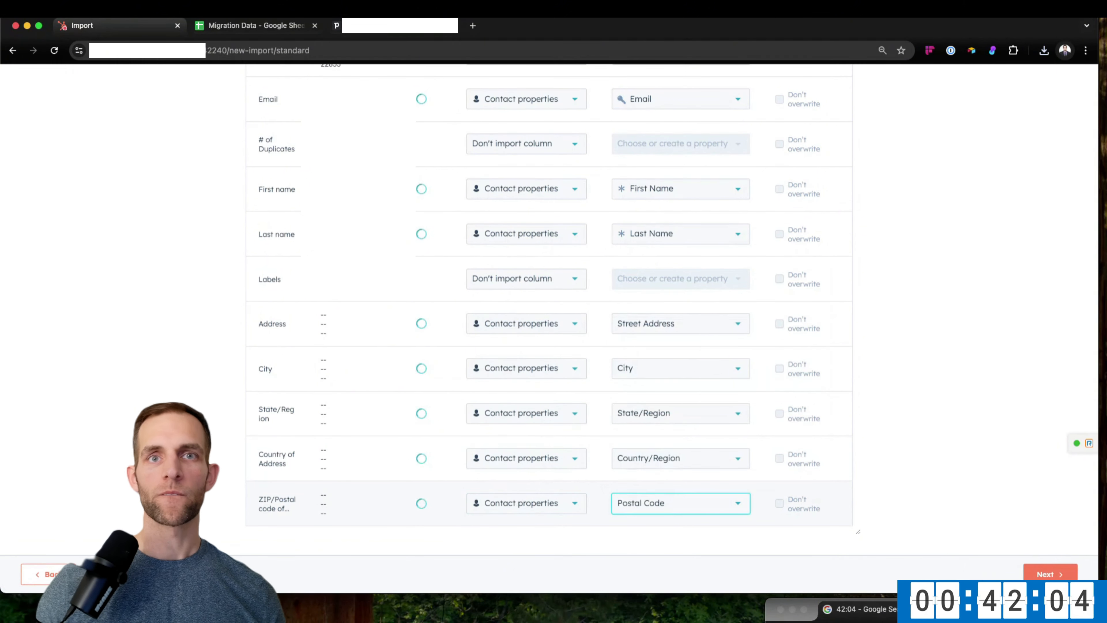
Continue to the final import details and name the import "Pipedrive People Round Trip".
click(1046, 574)
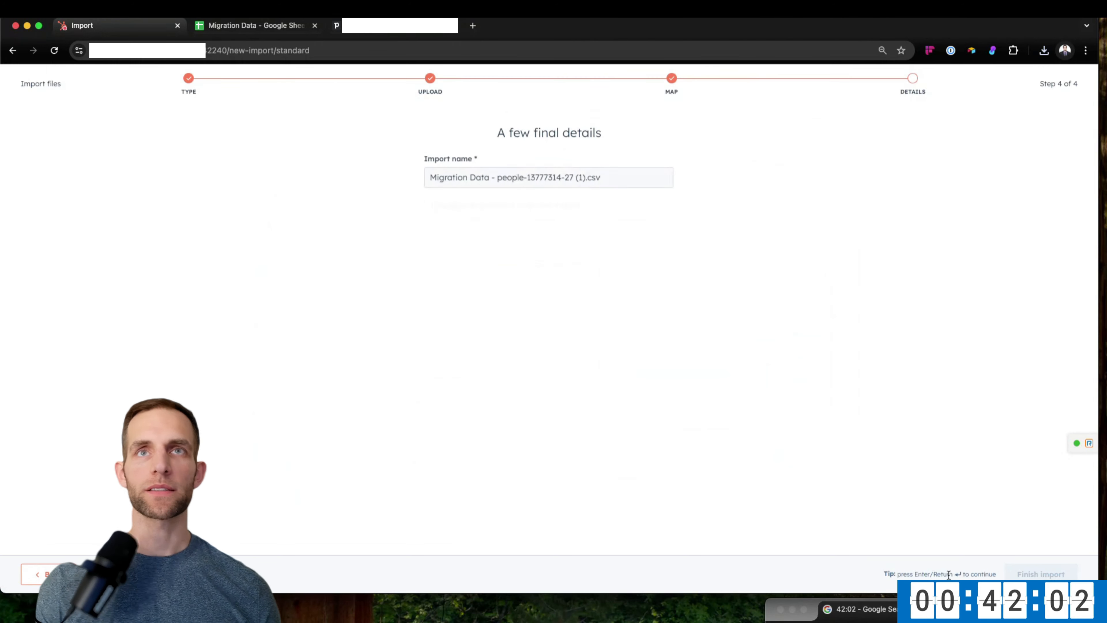
triple_click(470, 183)
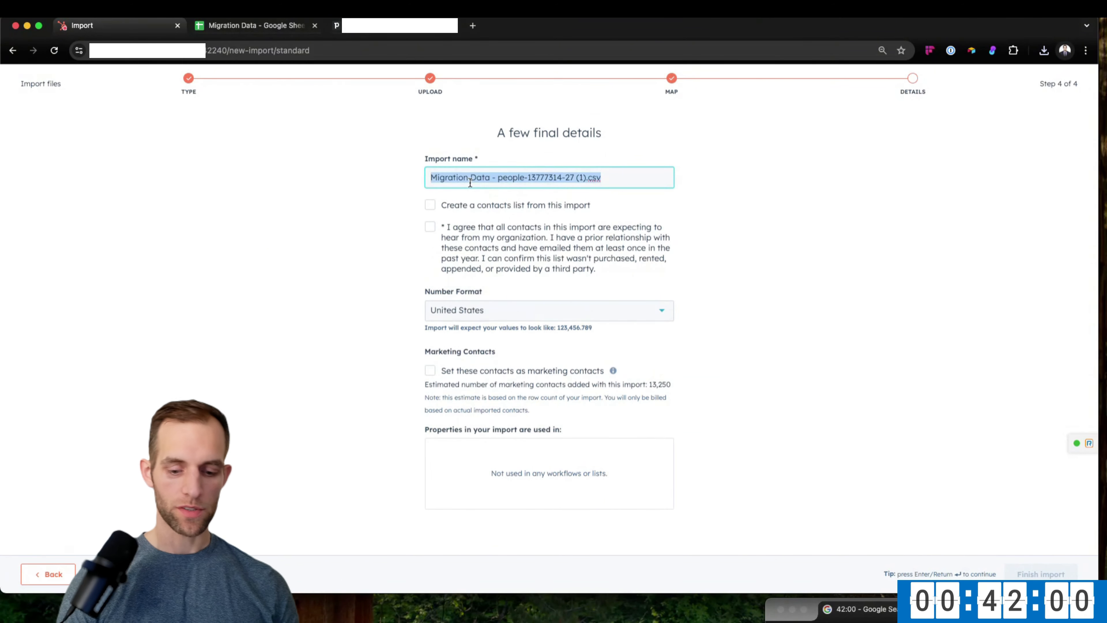
text(Pipedrive People Round Trip)
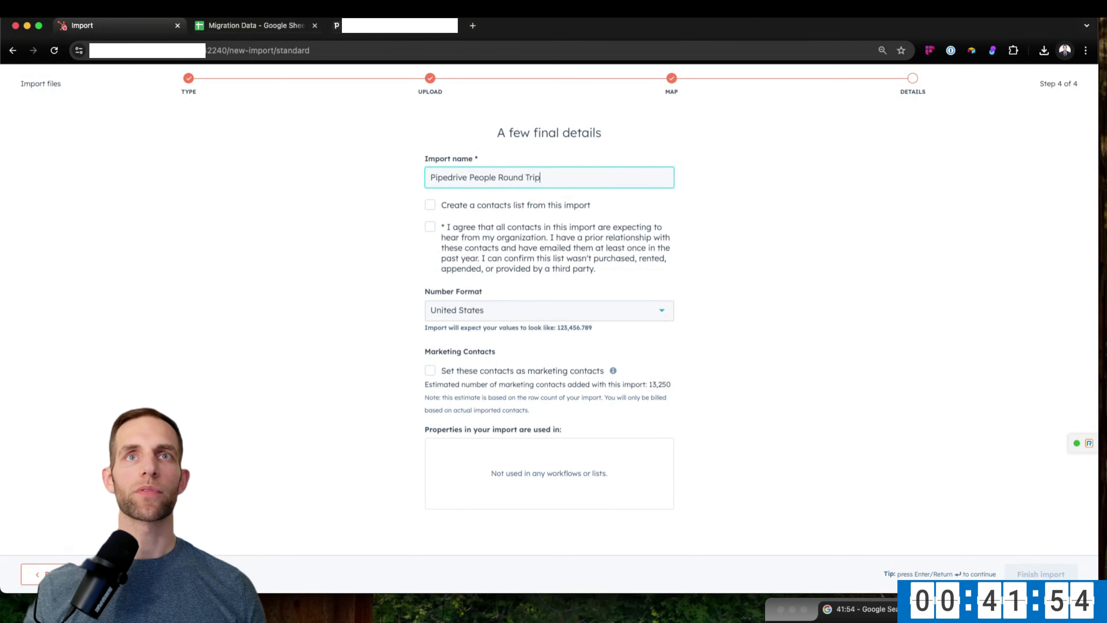
Enable creating a contacts list from the import, accept the contact consent statement and finish the import.
click(430, 204)
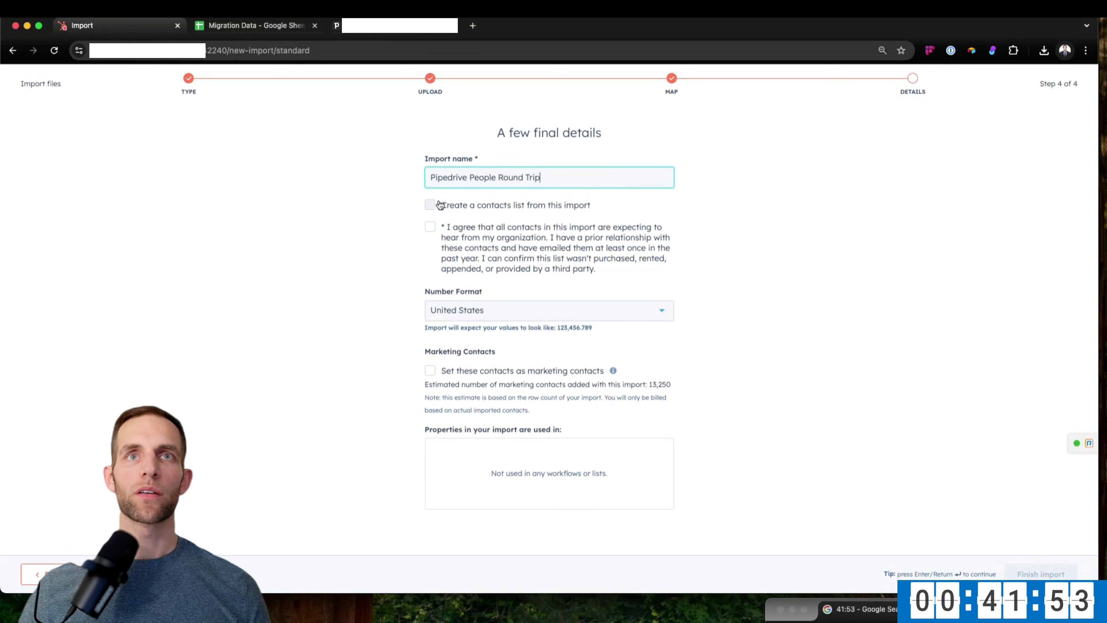
click(438, 233)
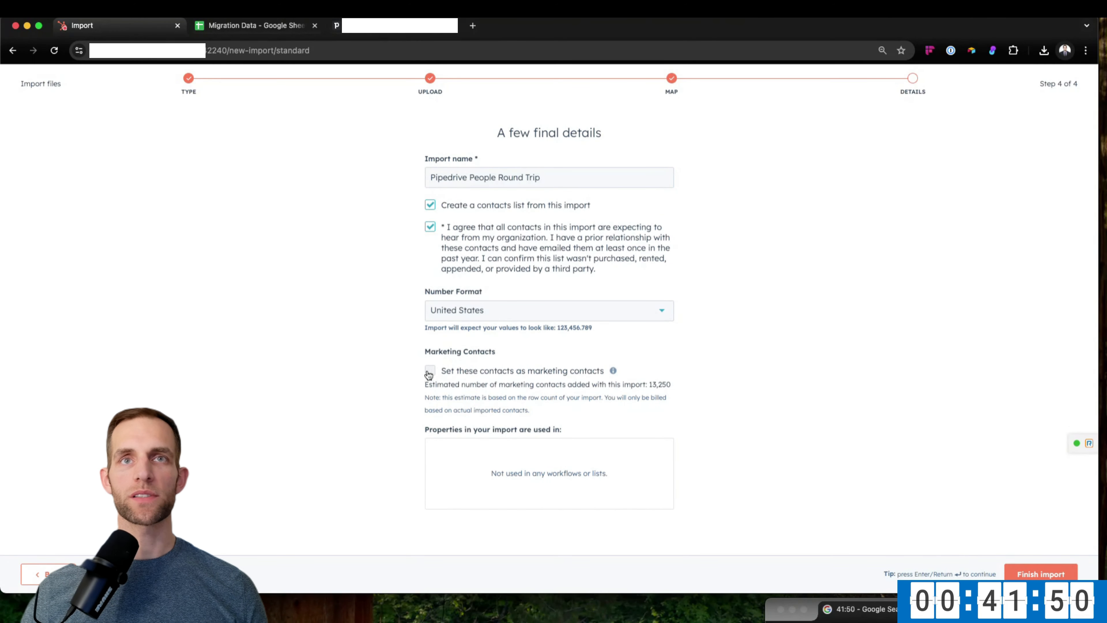
click(1040, 575)
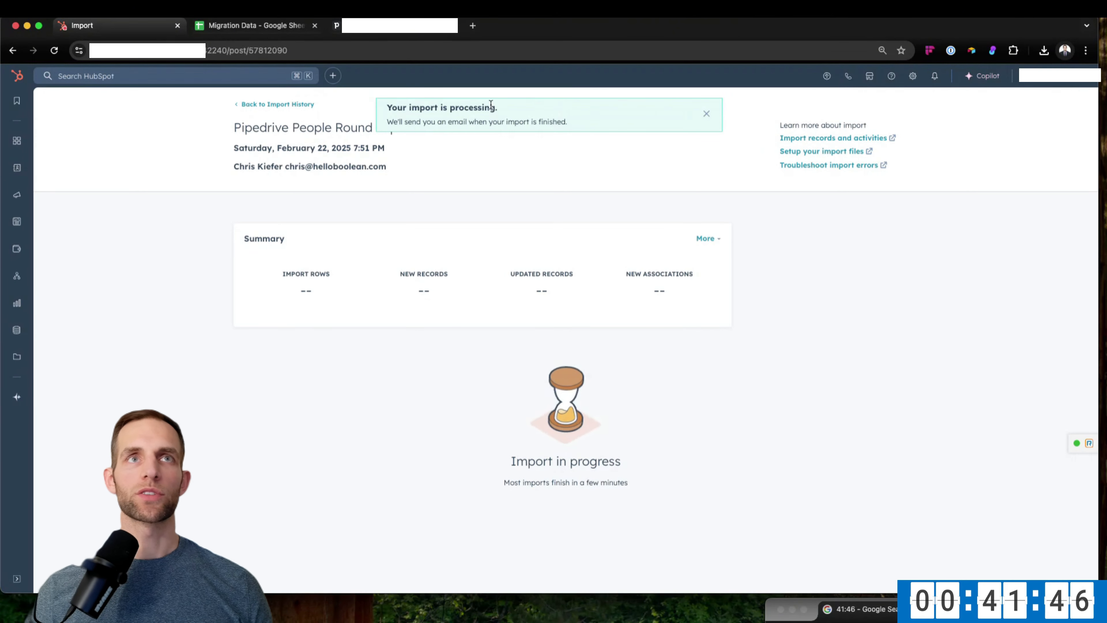
Examine the error rows of the Deals - Round Trip import and their explanations, and return to the import history.
click(266, 106)
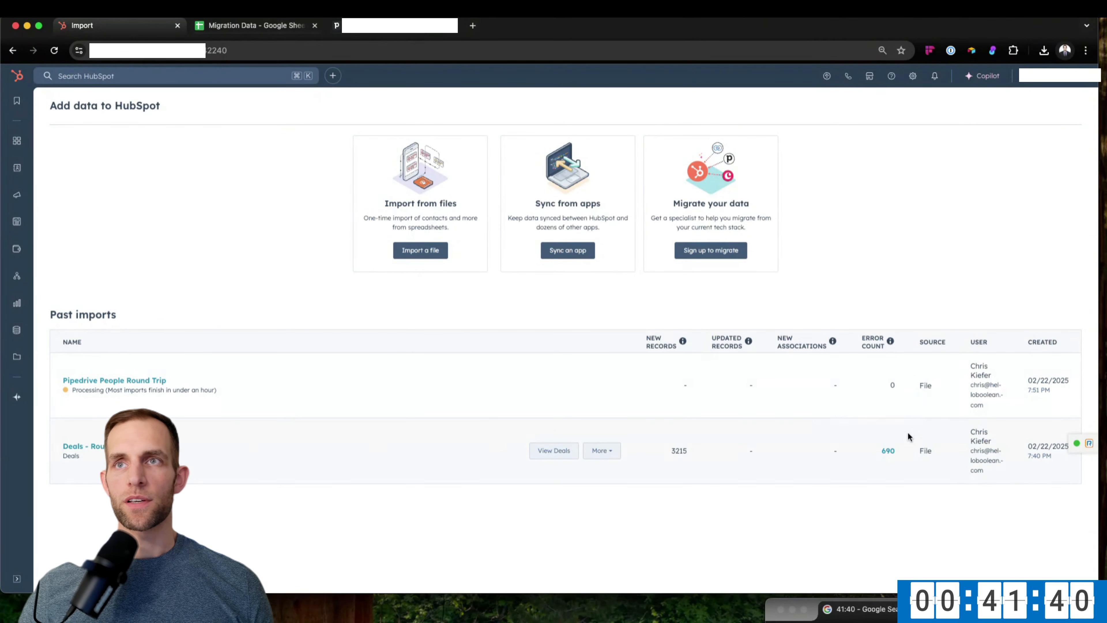
click(888, 451)
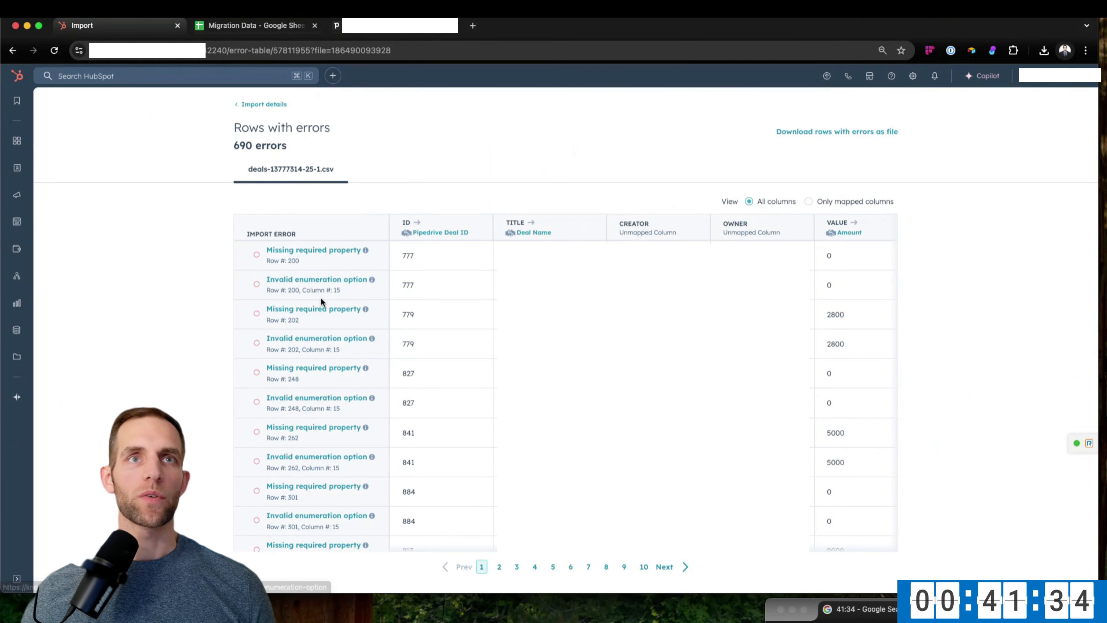
scroll(335, 314, down, 1)
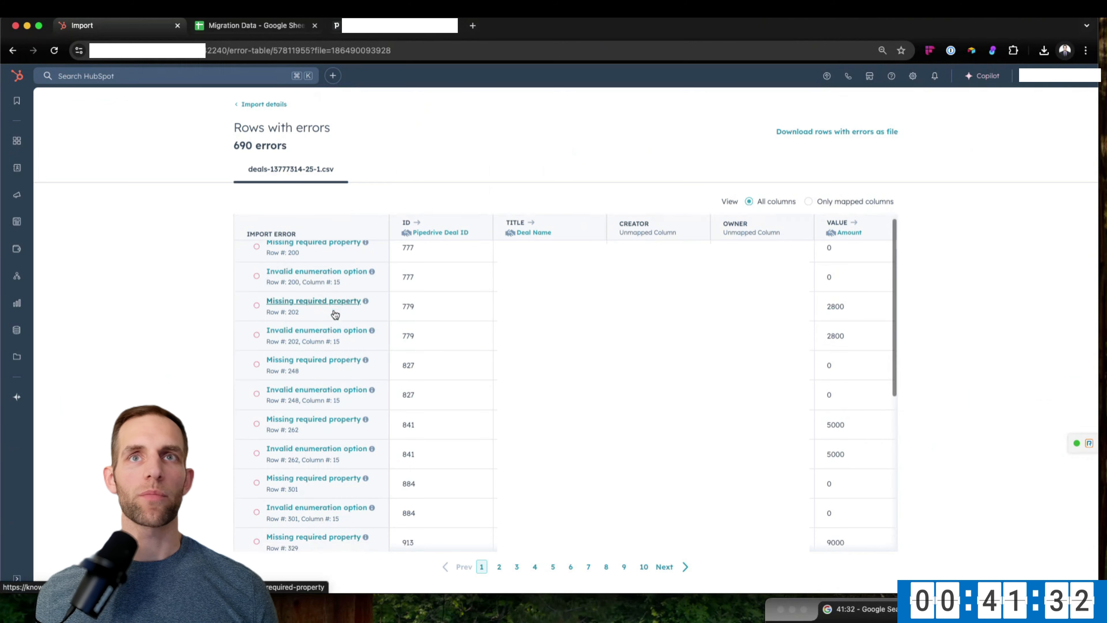
scroll(336, 314, up, 1)
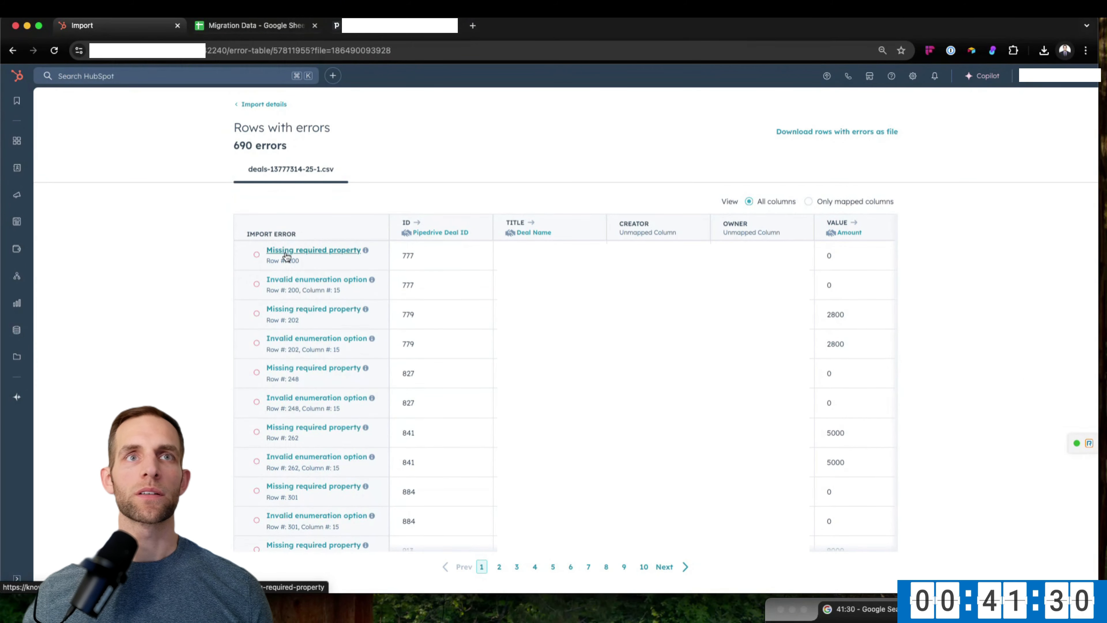
mouse_move(365, 251)
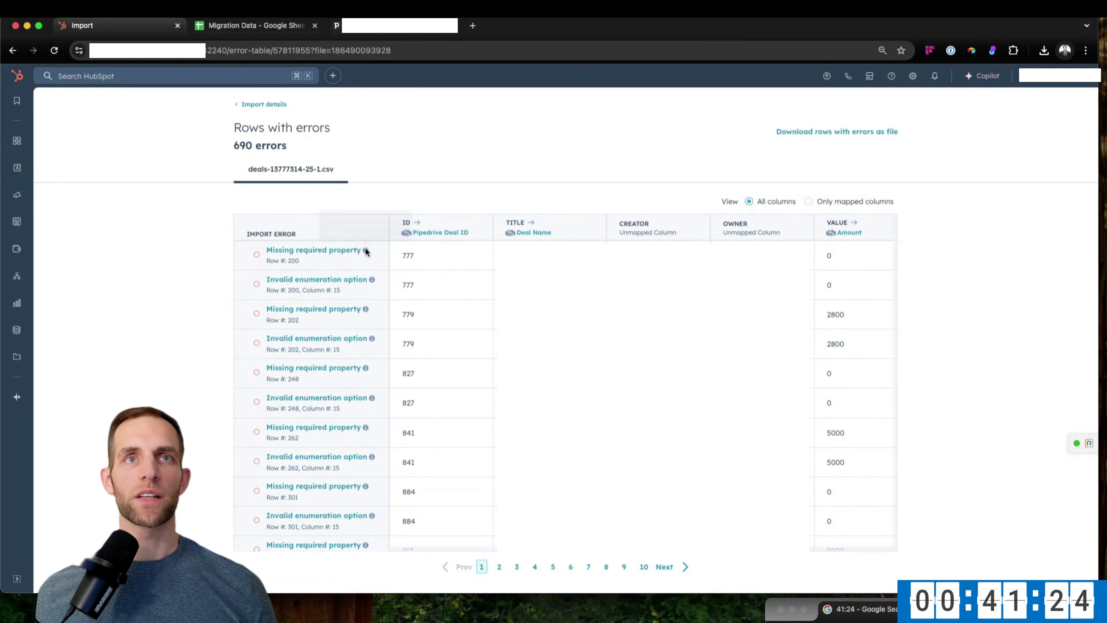
scroll(364, 257, down, 6)
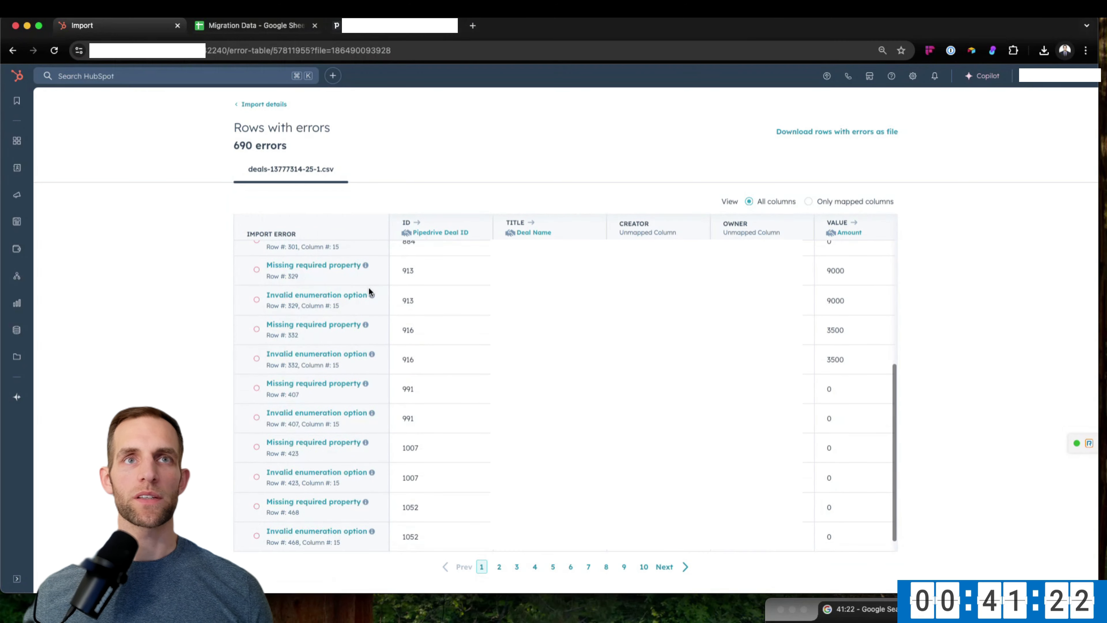
mouse_move(372, 296)
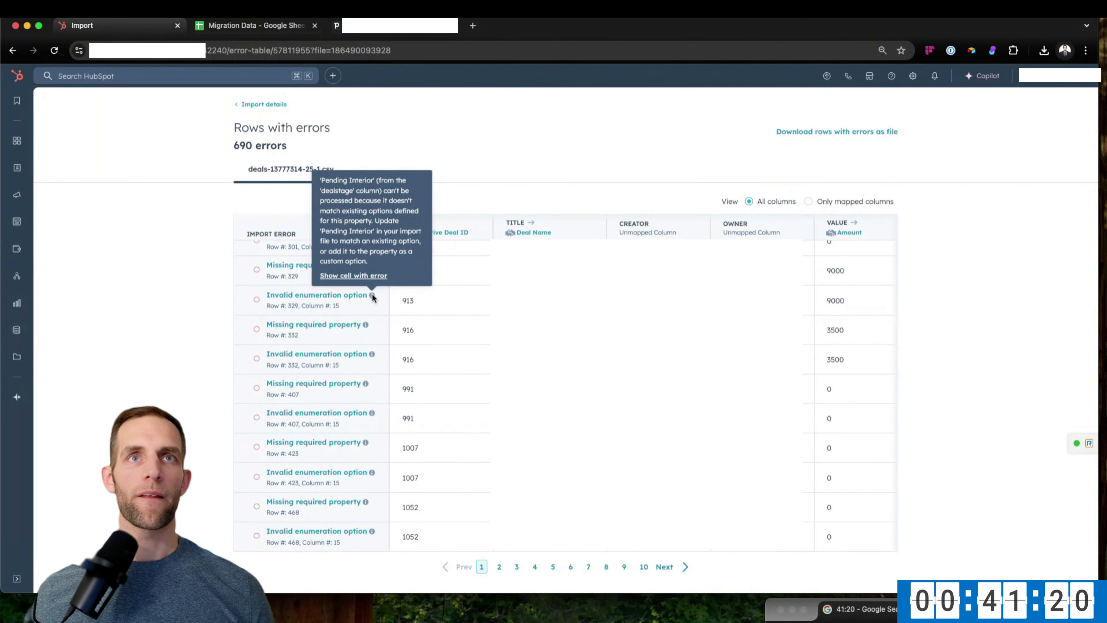
scroll(480, 375, down, 1)
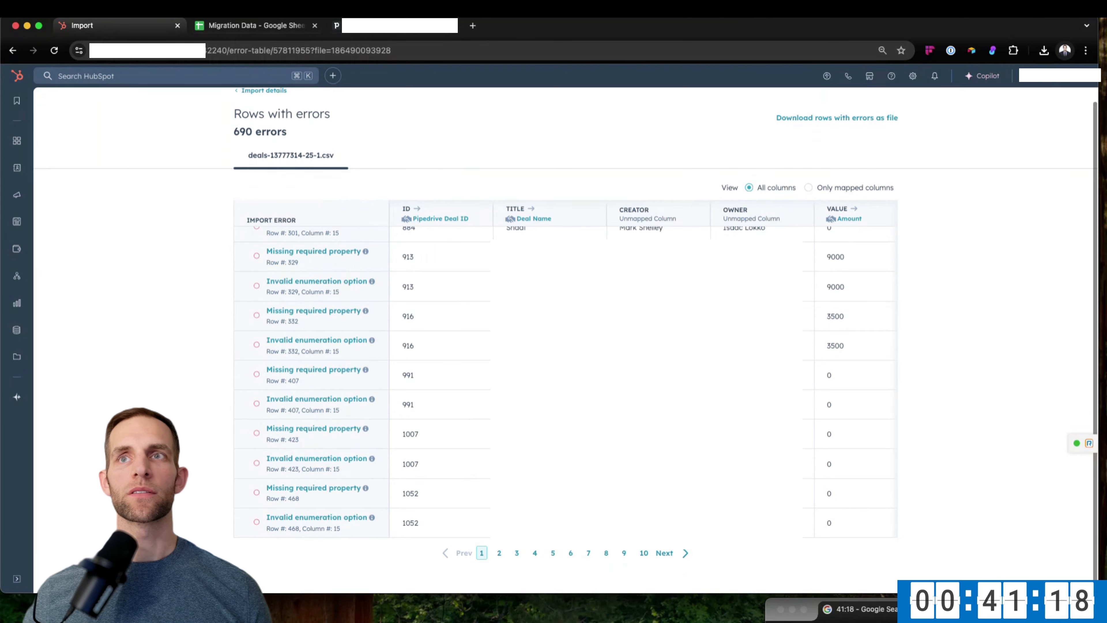
scroll(479, 375, up, 6)
scroll(315, 289, up, 1)
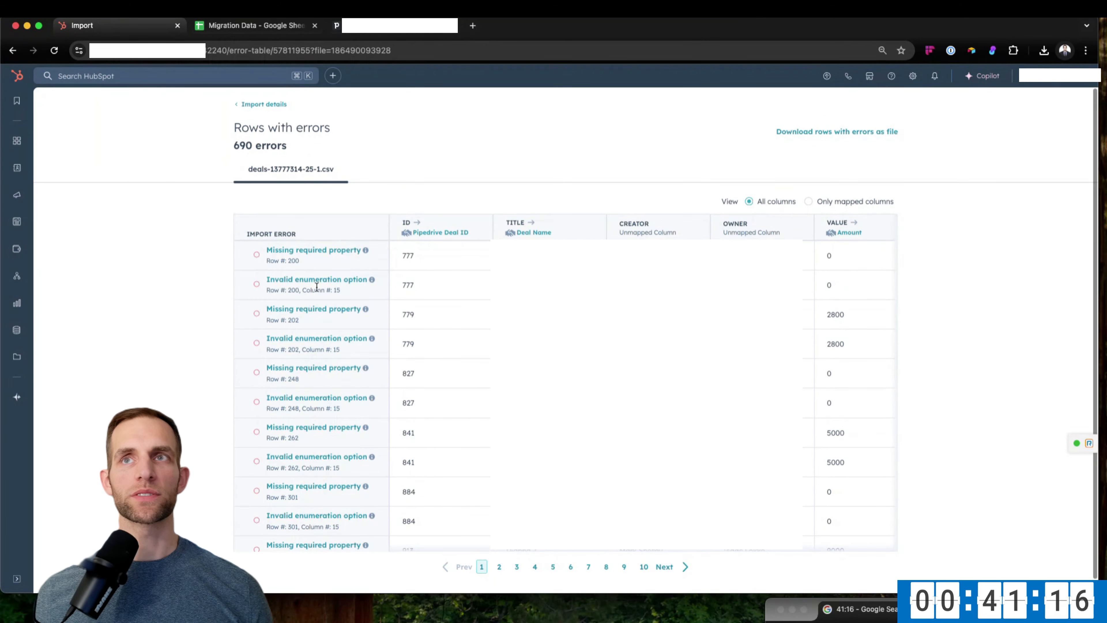
click(241, 105)
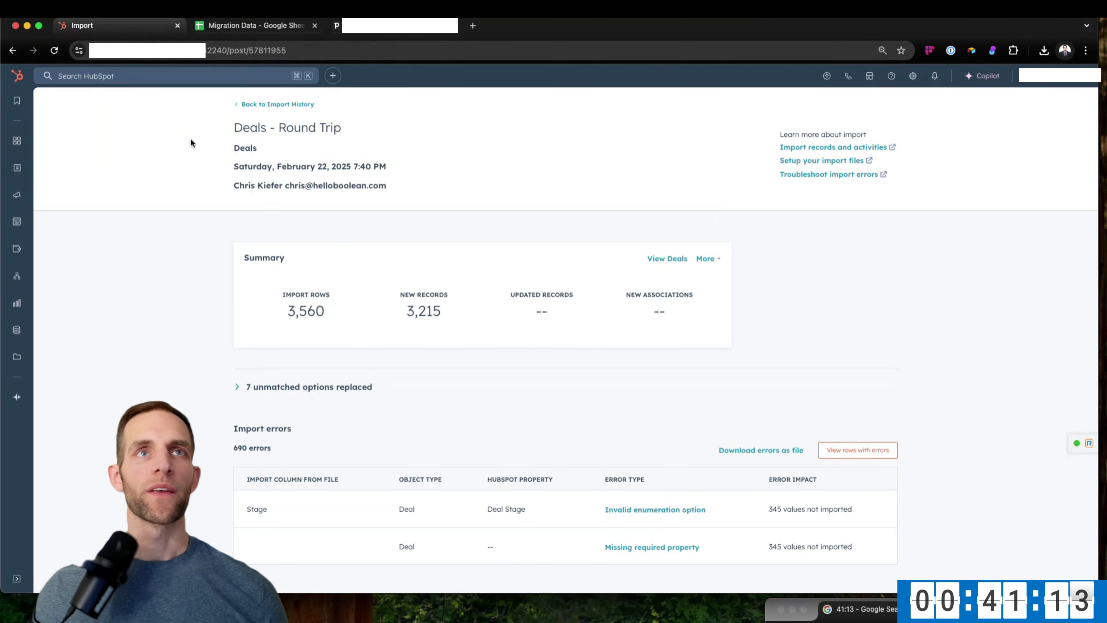
click(241, 104)
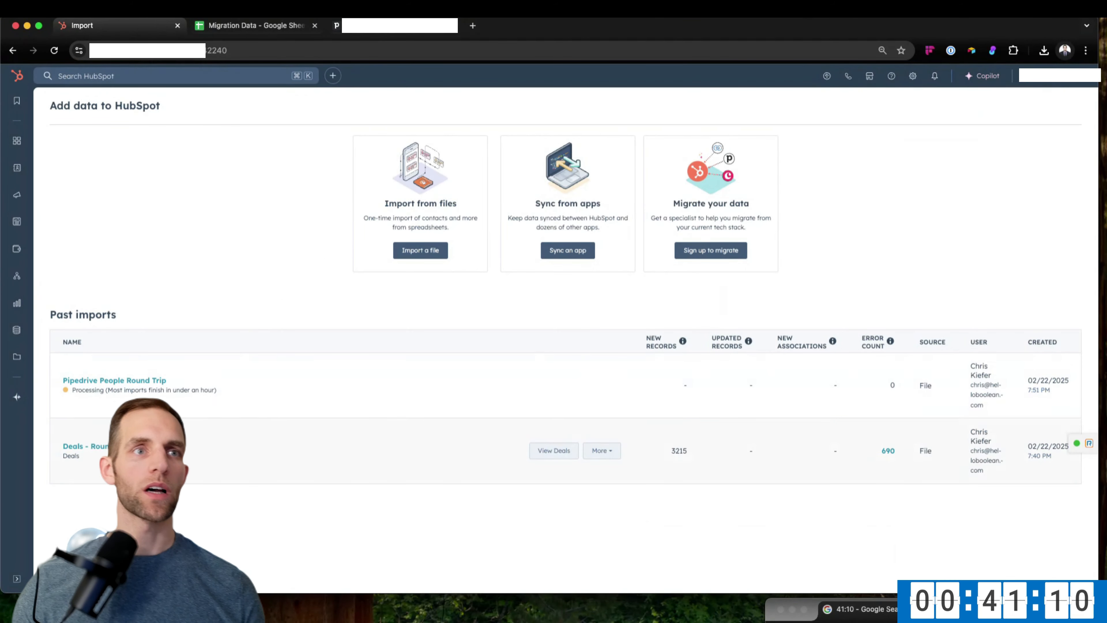
Show the imported deals and add the Pipedrive Deal ID property to the list's column selection.
click(568, 451)
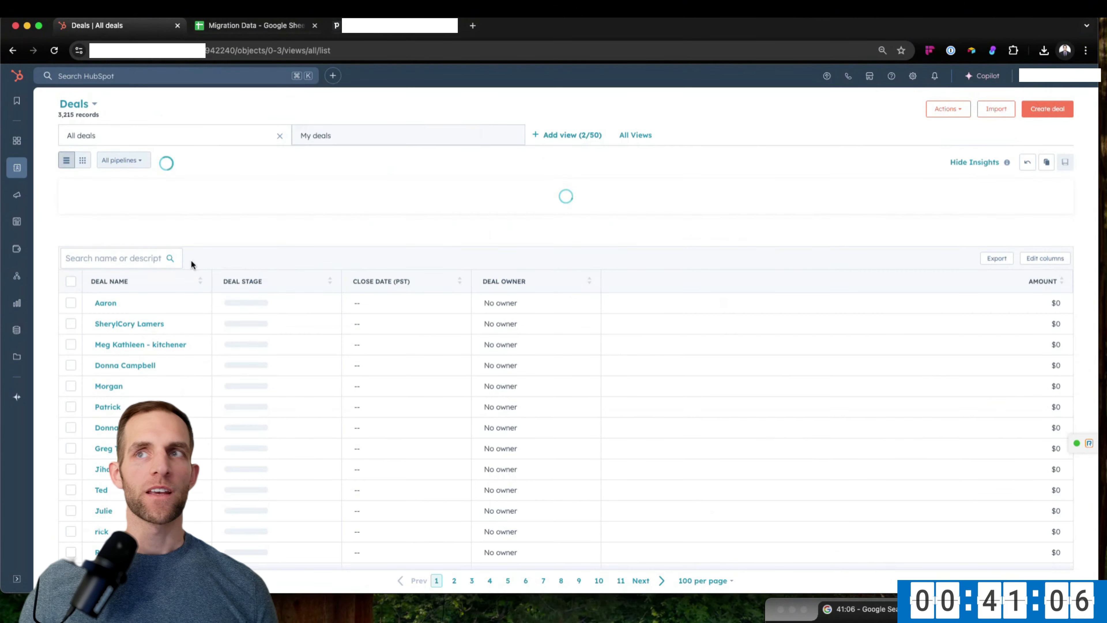
click(1039, 259)
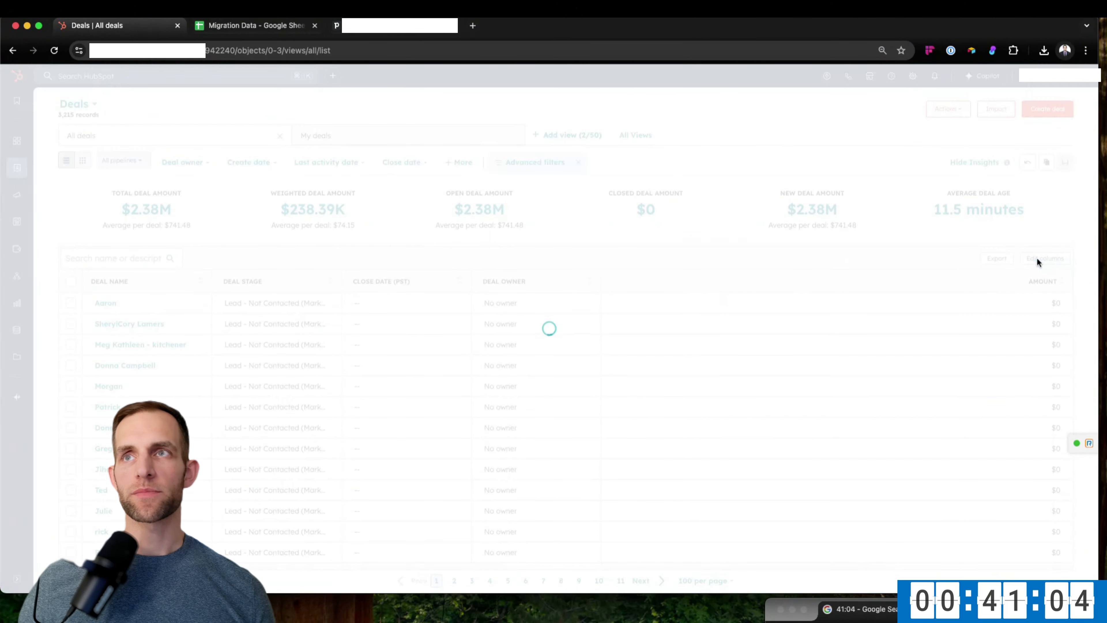
click(338, 156)
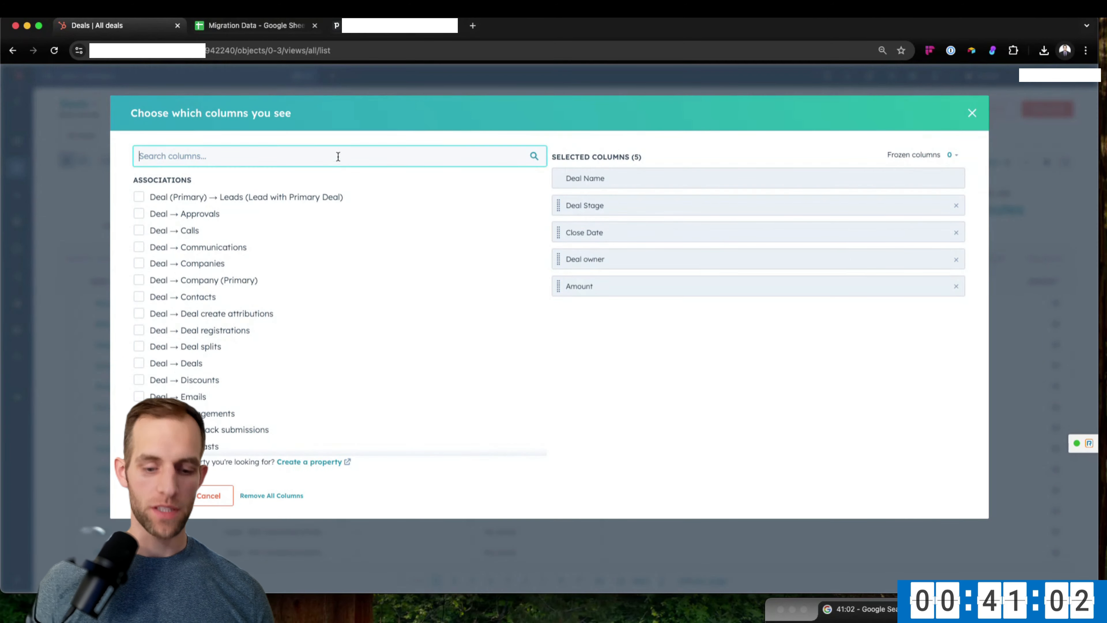
text(pipedr)
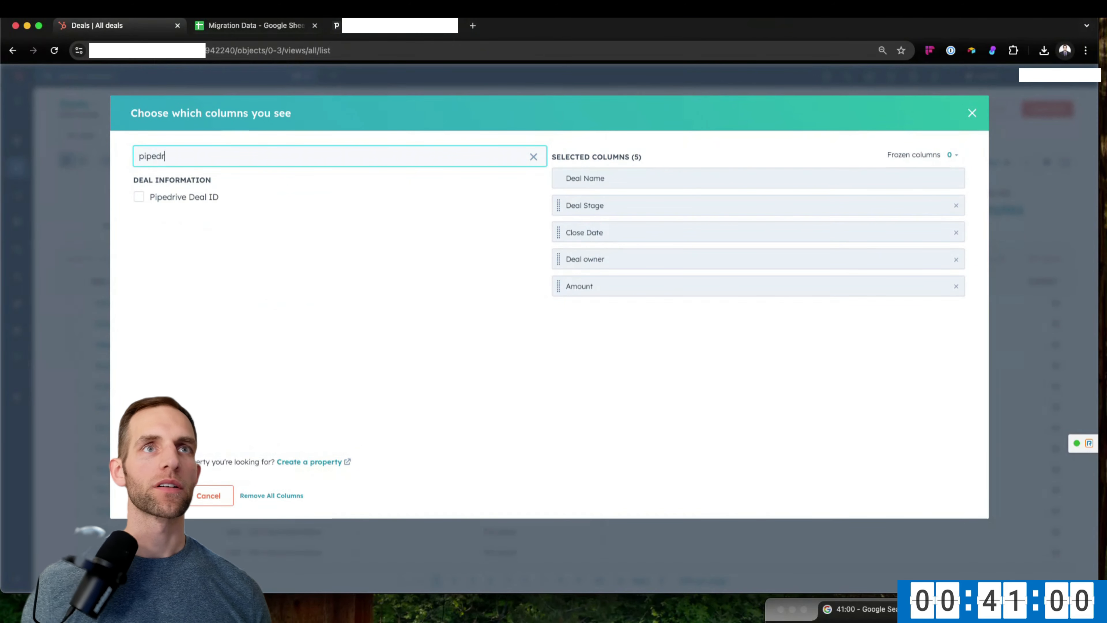
click(138, 198)
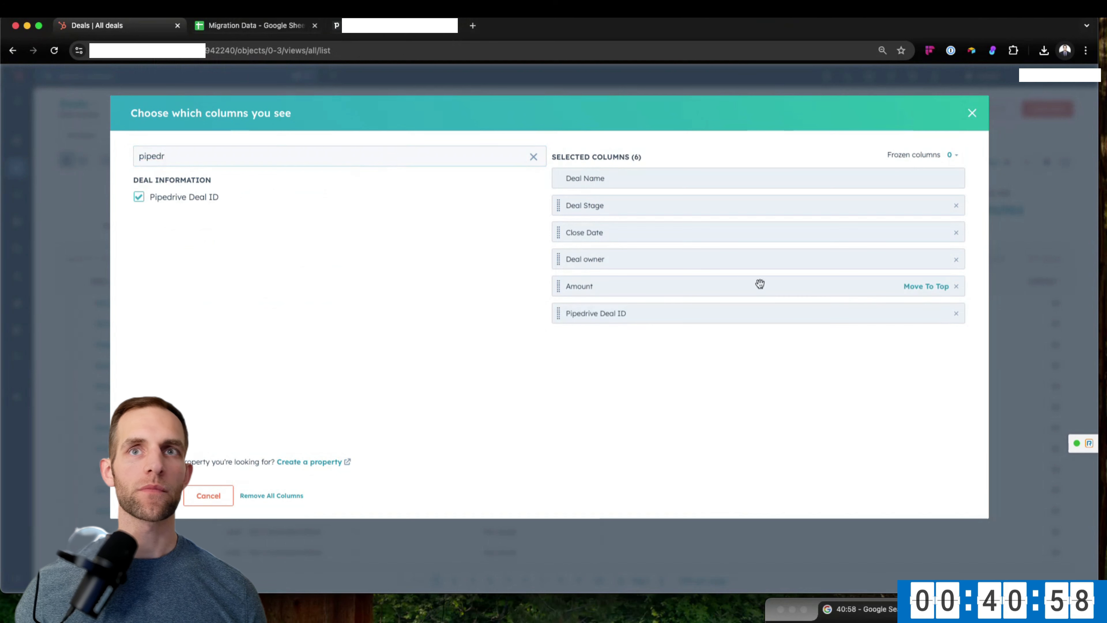
Remove the Amount, Deal owner, Close Date and Deal Stage columns from the selection.
click(956, 286)
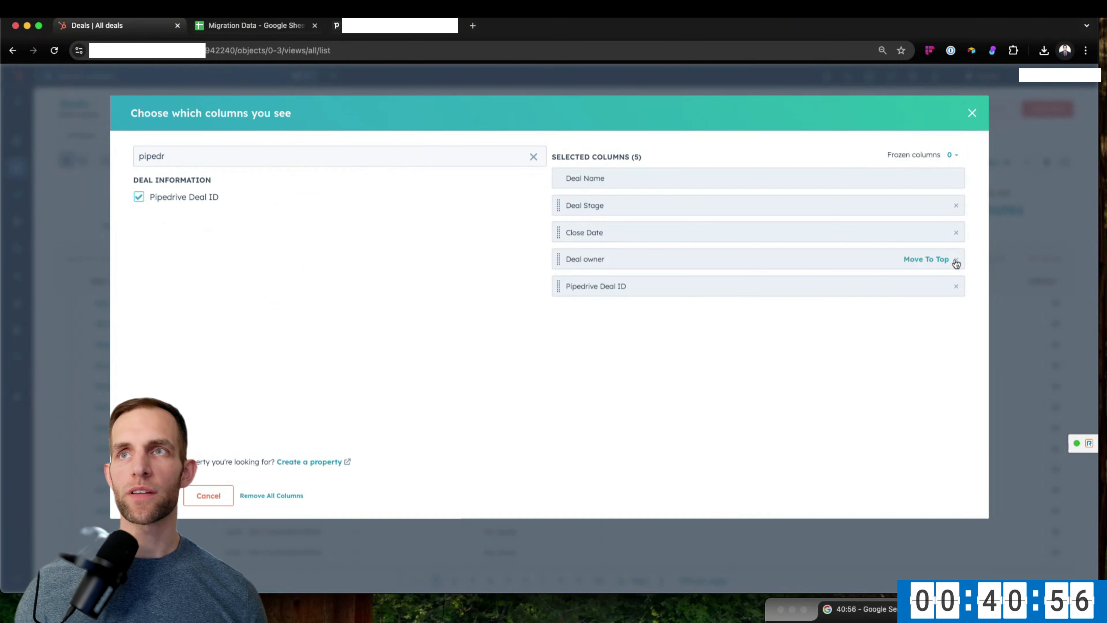
click(956, 259)
click(956, 232)
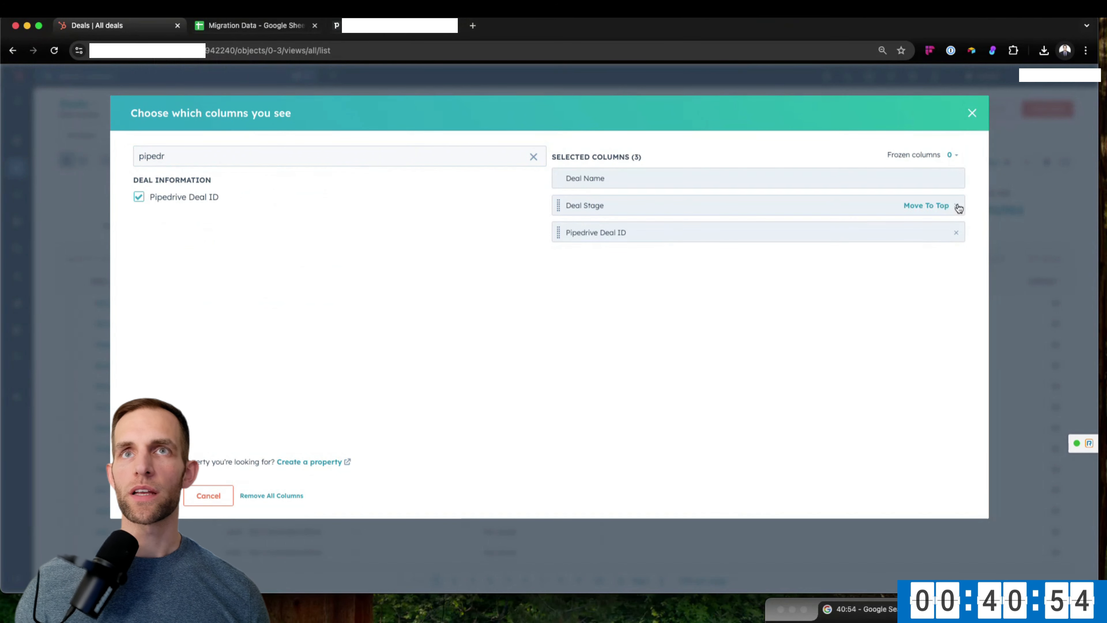
click(957, 206)
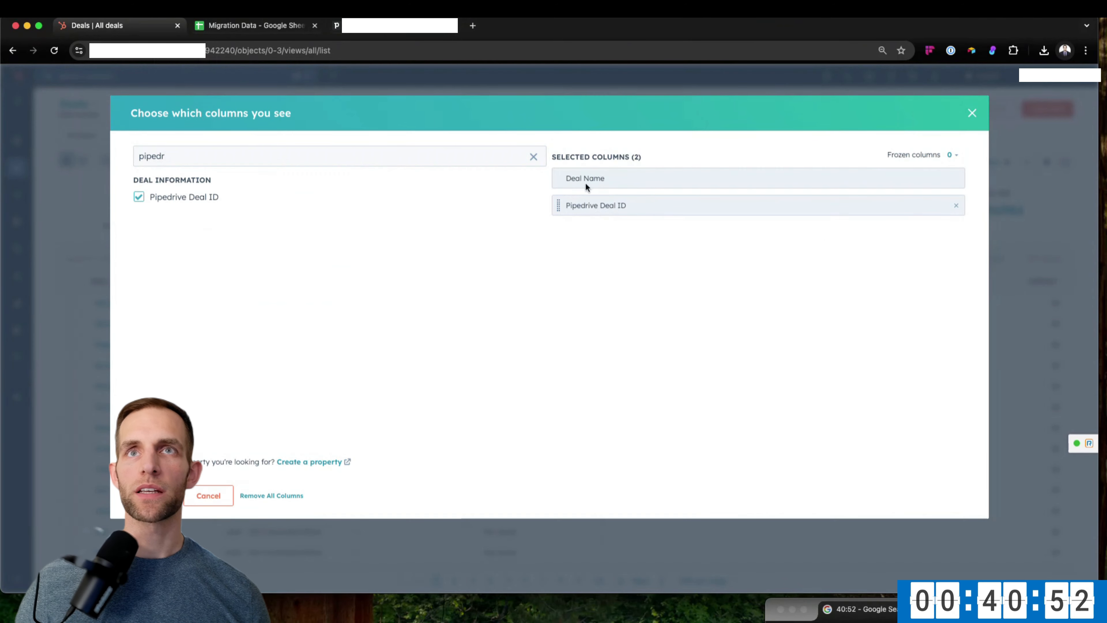
Add the Record ID column to the deals view and export all deals as a CSV file with English column headers.
double_click(282, 157)
text(record)
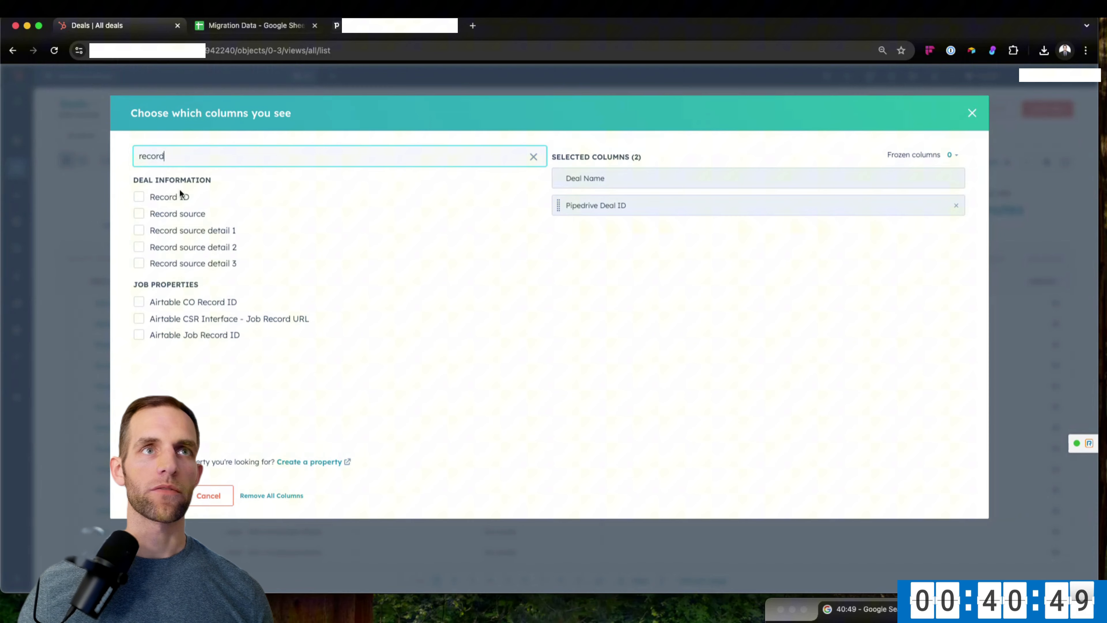
click(144, 198)
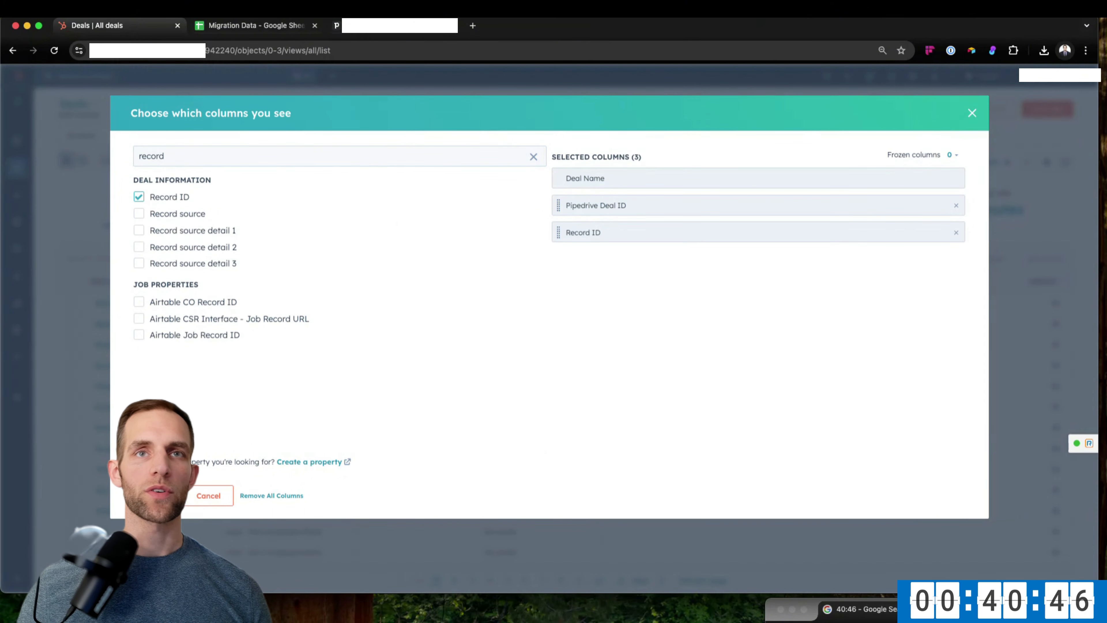
click(155, 496)
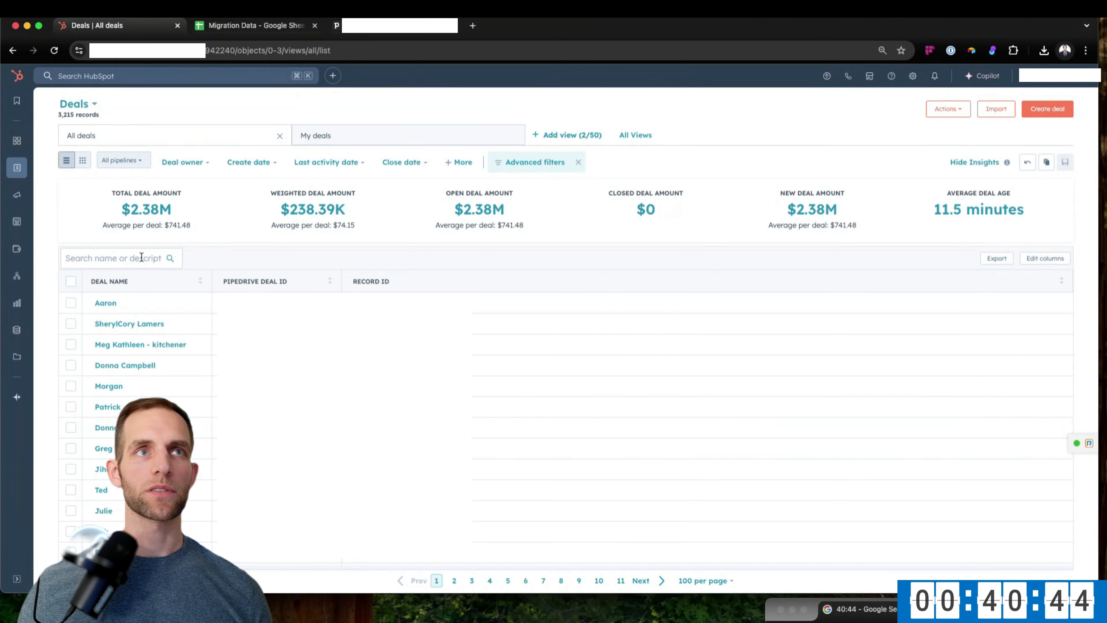
click(996, 257)
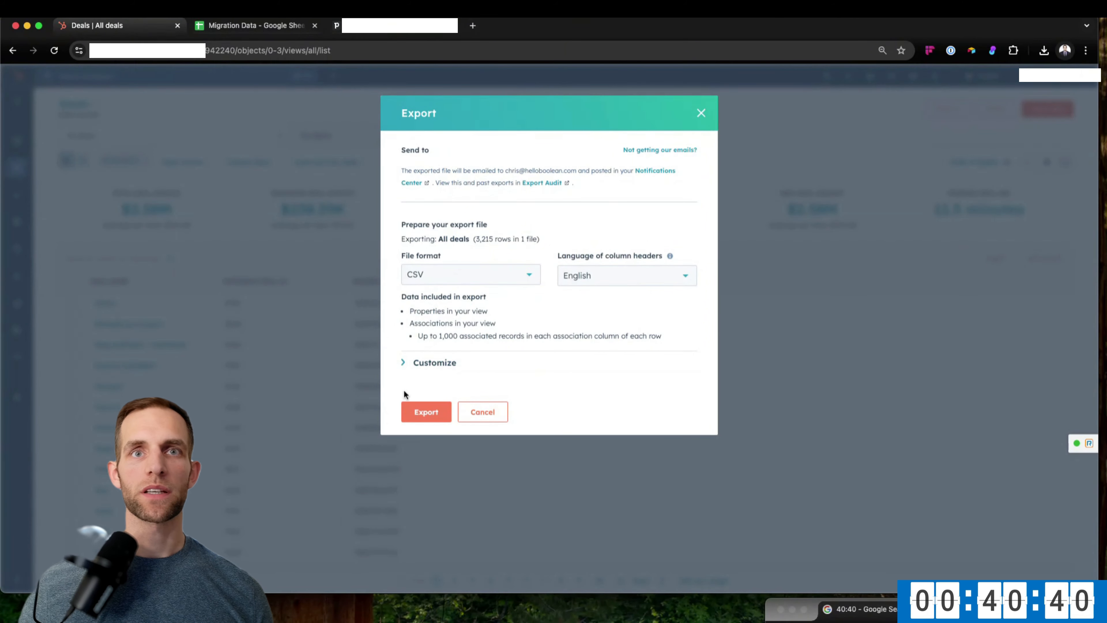
click(420, 413)
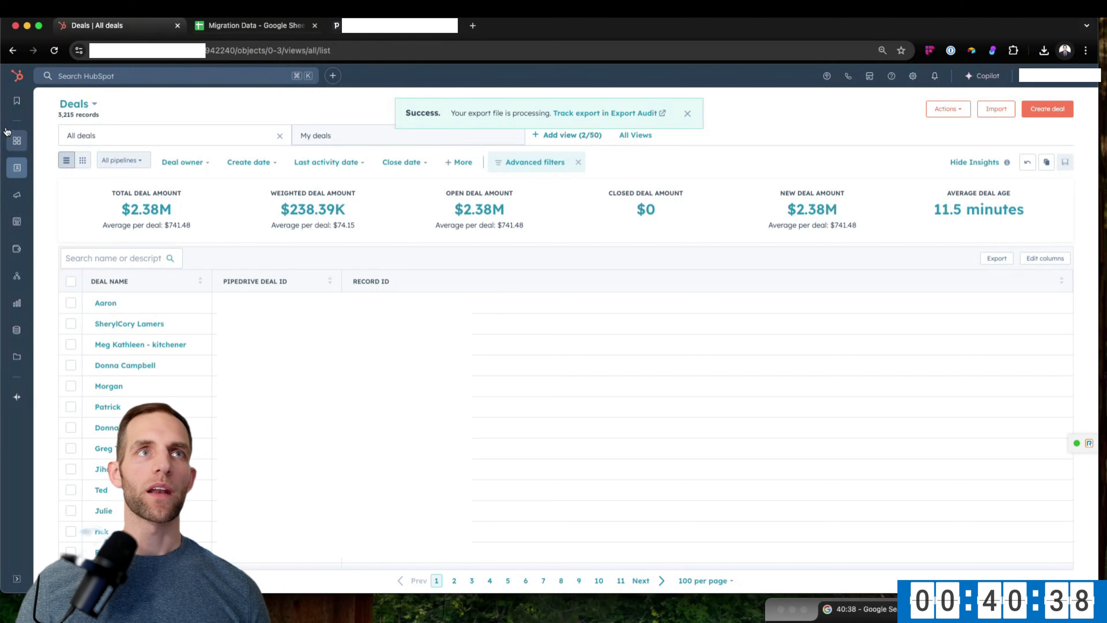
Switch to the Contacts list, reload it to check for imported people and dismiss the prompt for adding contacts.
click(94, 105)
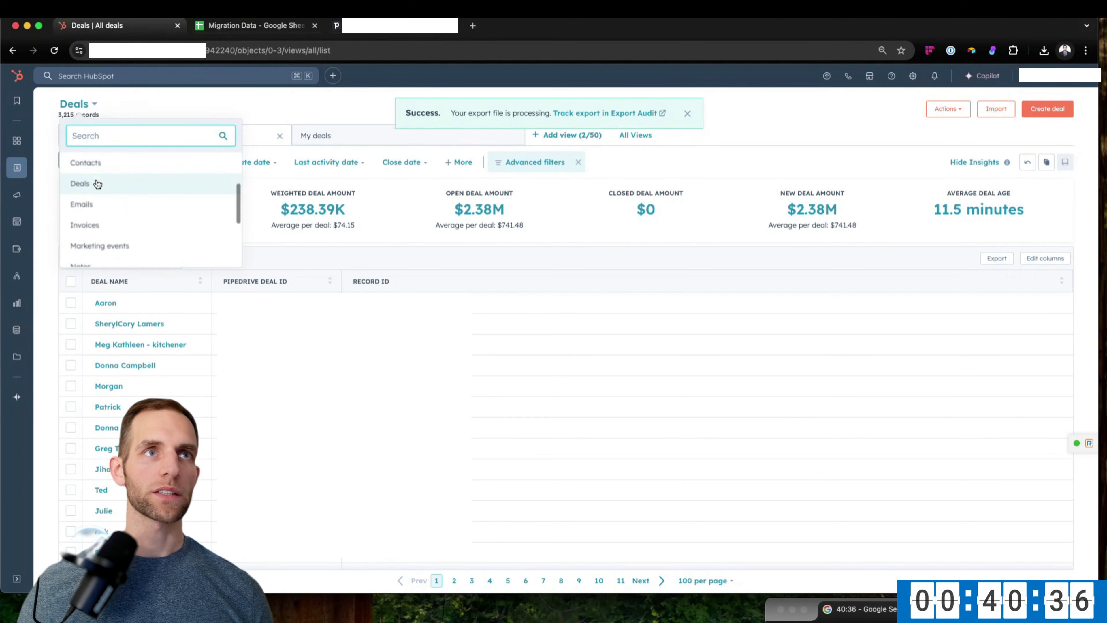
click(101, 164)
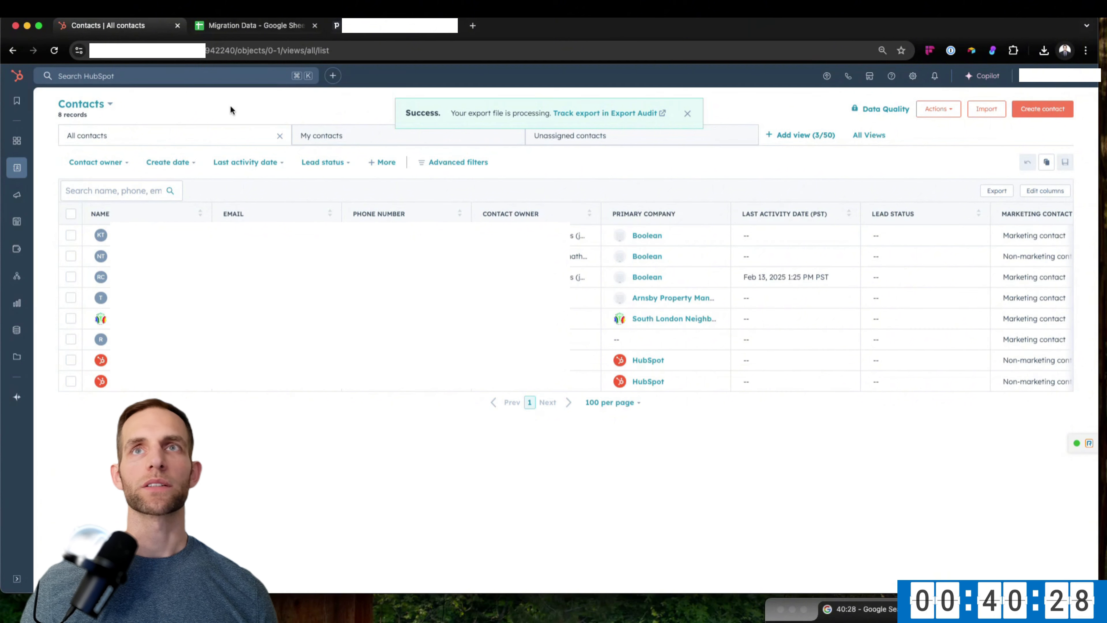
click(53, 50)
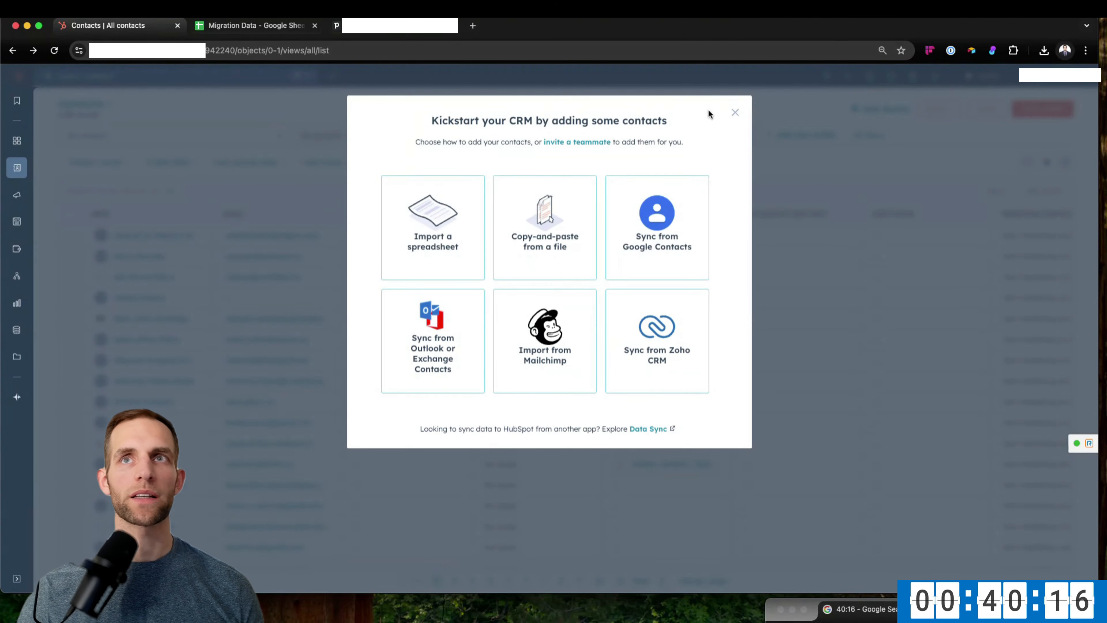
click(736, 114)
Switch to Pipedrive, open the company's data fields settings and review the lead/deal fields, including the custom, default and system groups.
click(338, 26)
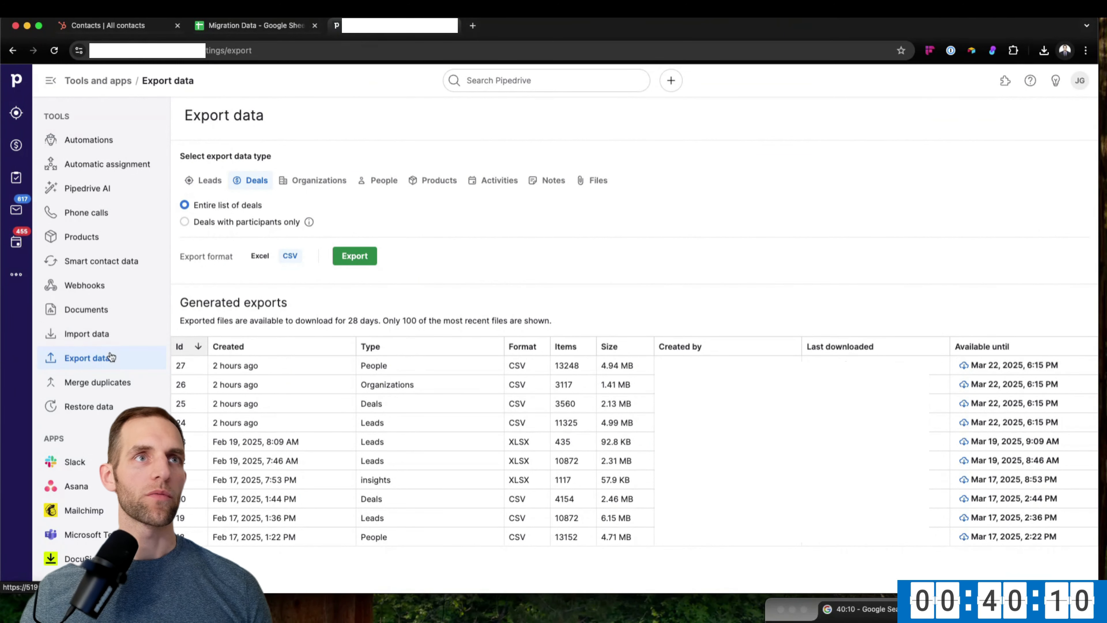
click(1079, 81)
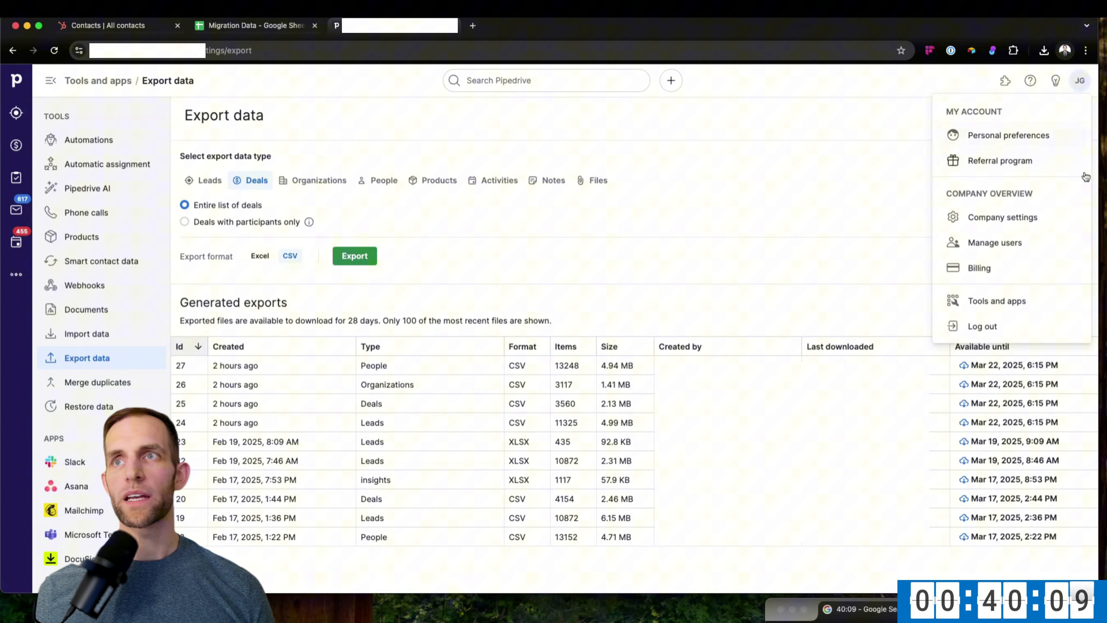
click(989, 217)
scroll(120, 353, down, 3)
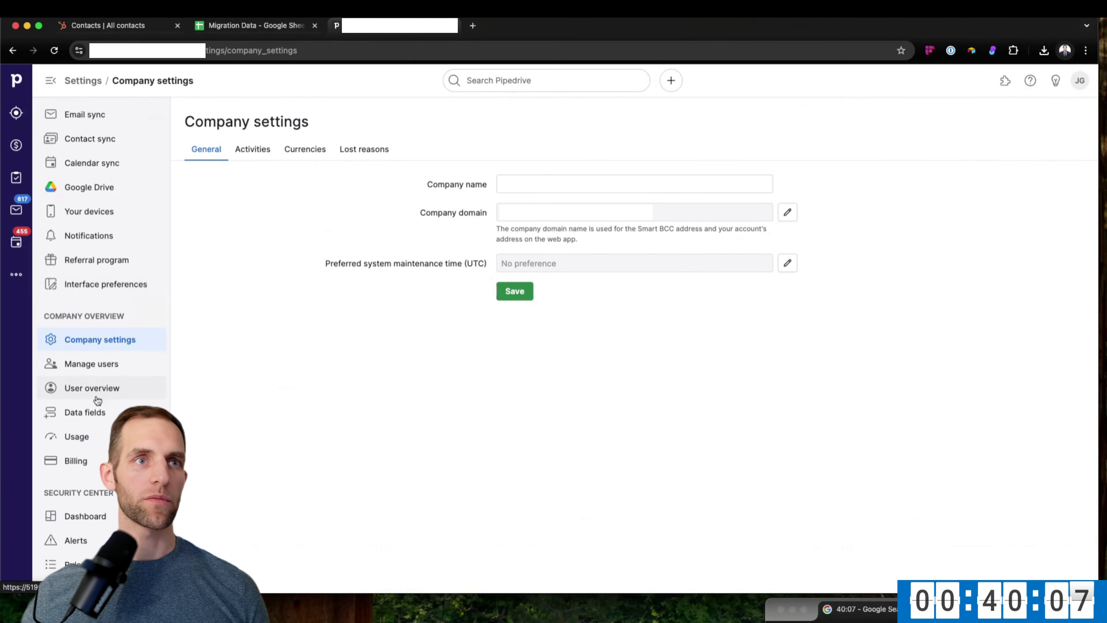
click(89, 411)
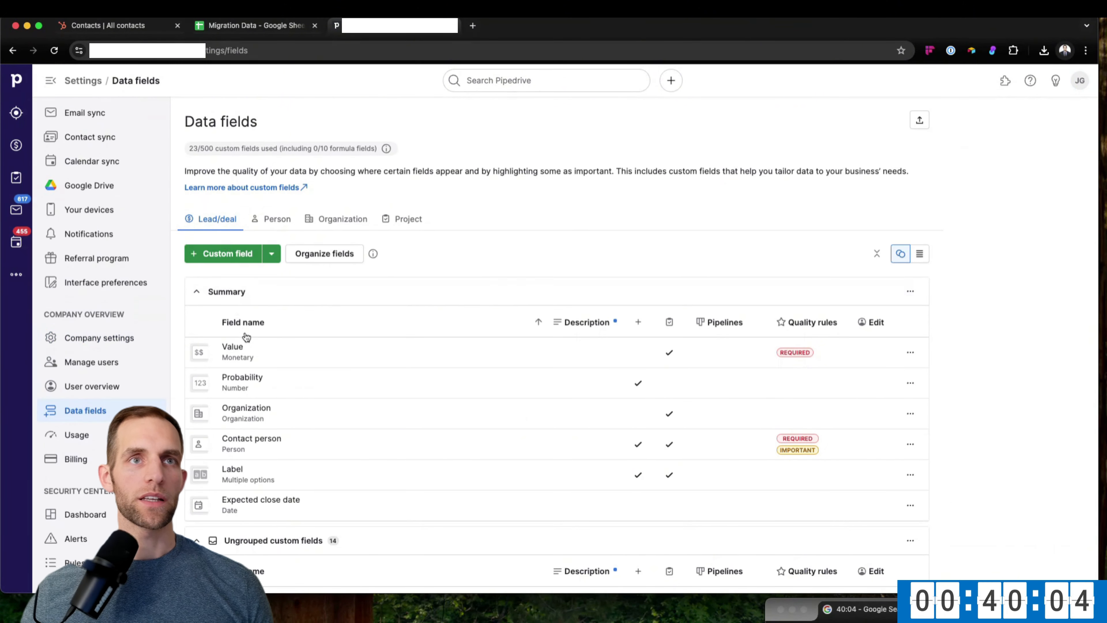
scroll(287, 360, down, 3)
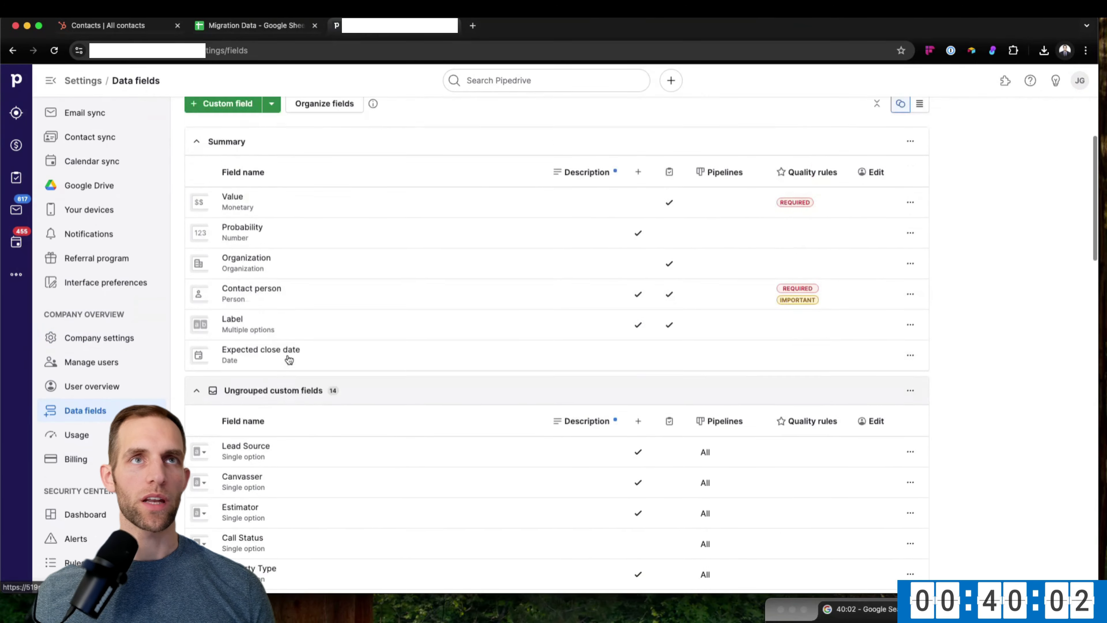
scroll(289, 358, up, 3)
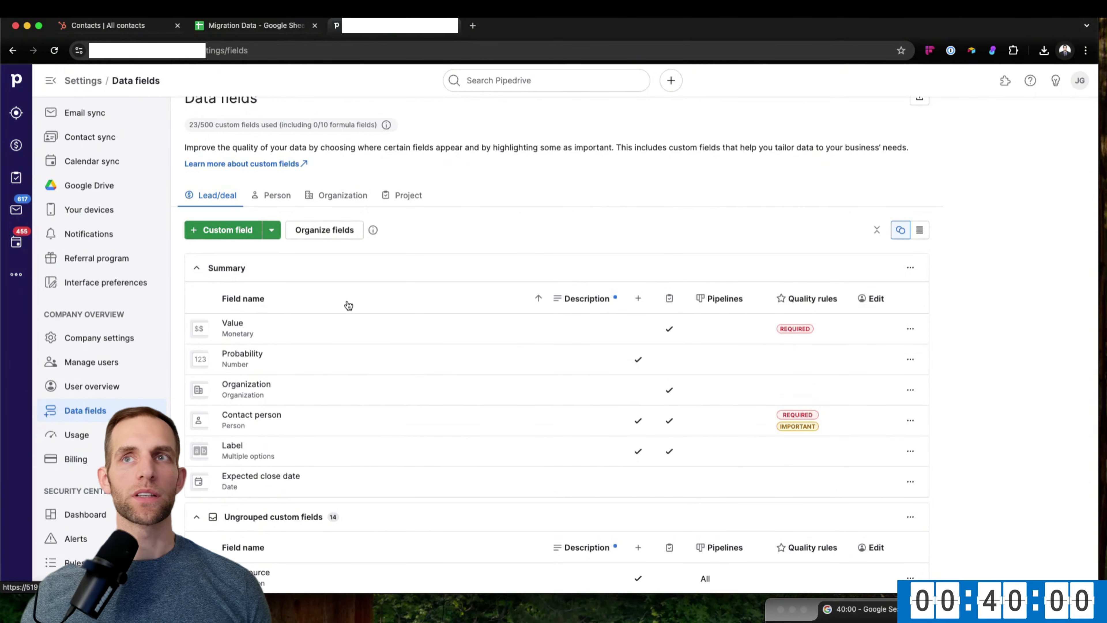
scroll(349, 308, down, 8)
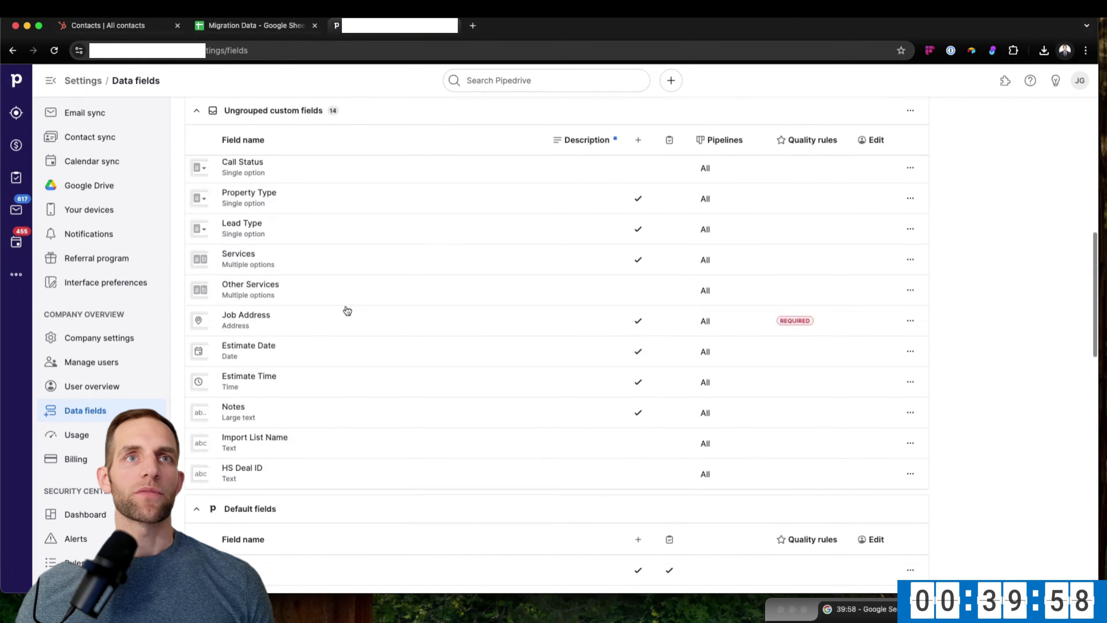
scroll(347, 311, down, 12)
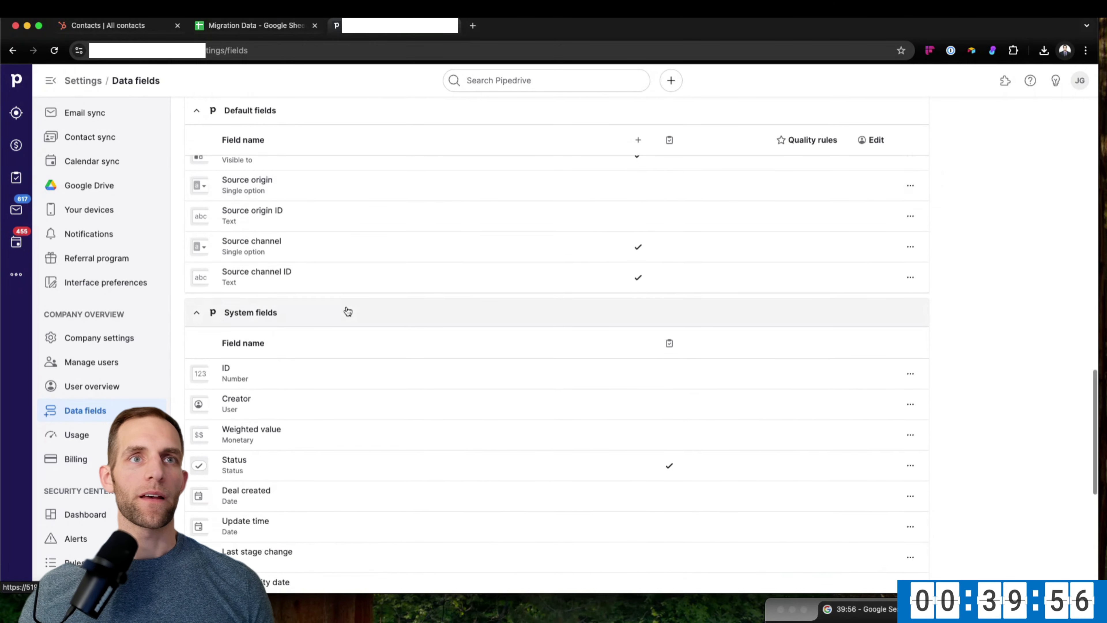
scroll(347, 311, down, 6)
scroll(354, 287, up, 20)
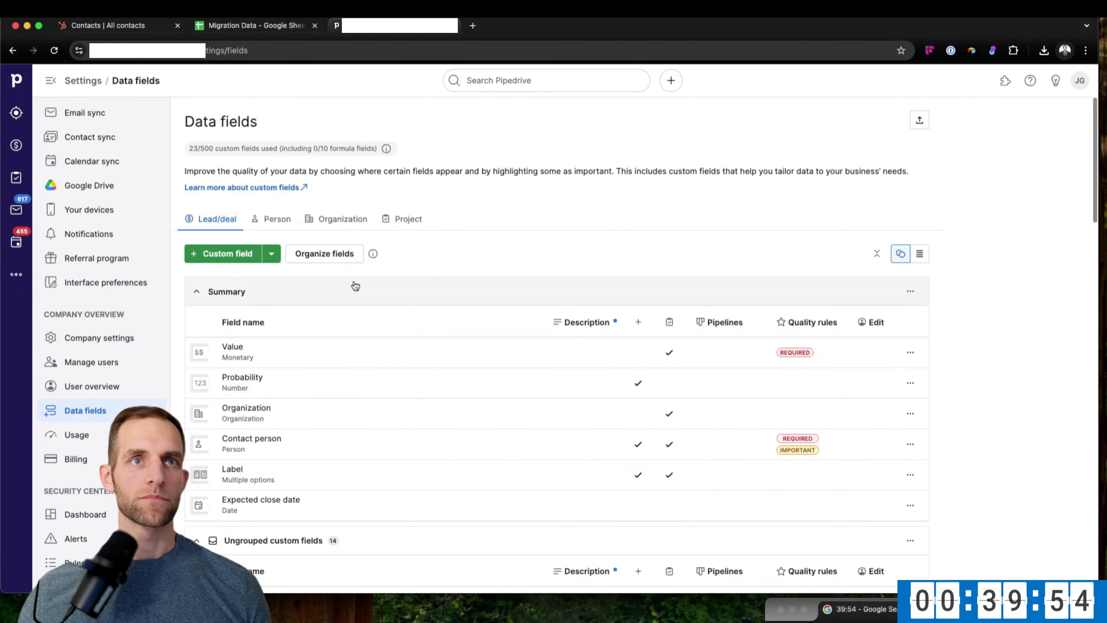
click(197, 218)
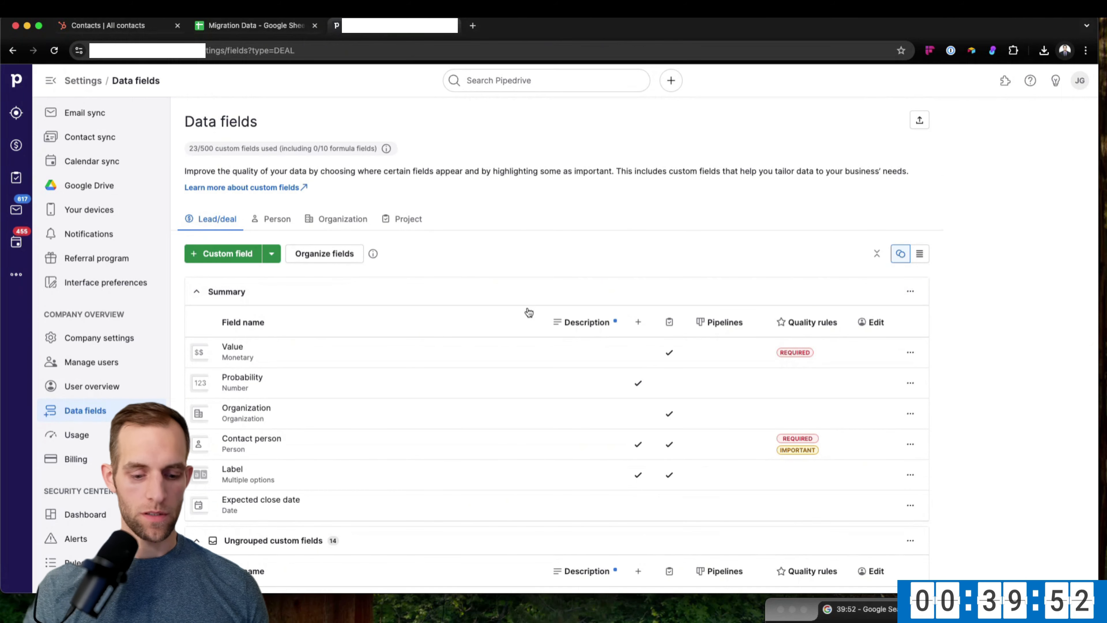
Search the page for "hs", inspect the settings of the HS Deal ID custom field and close them without changes.
key(super+f)
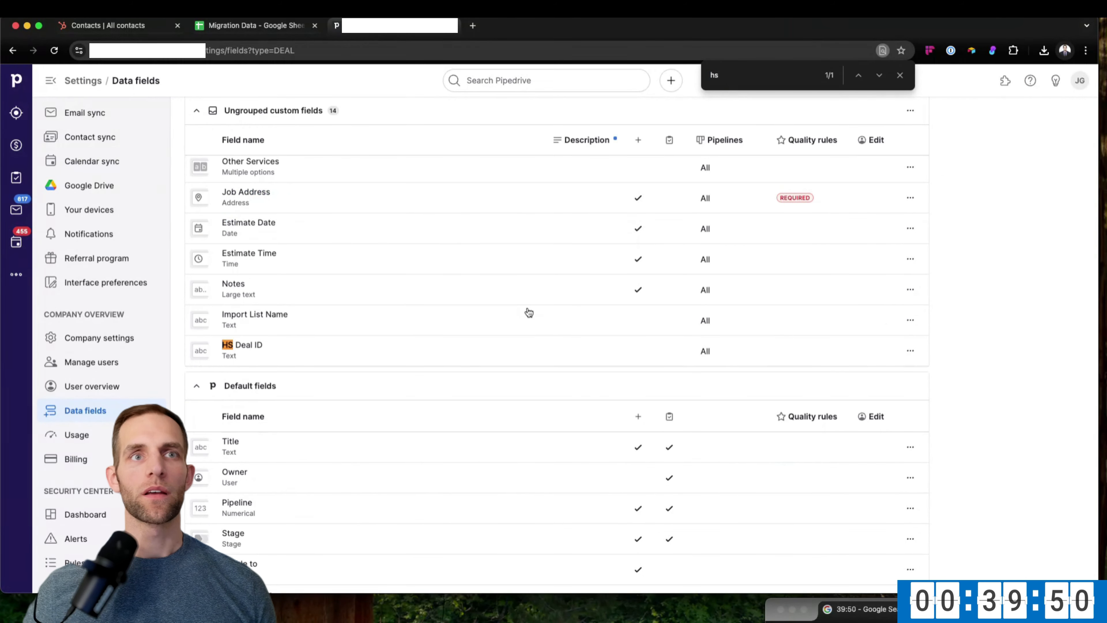
click(386, 363)
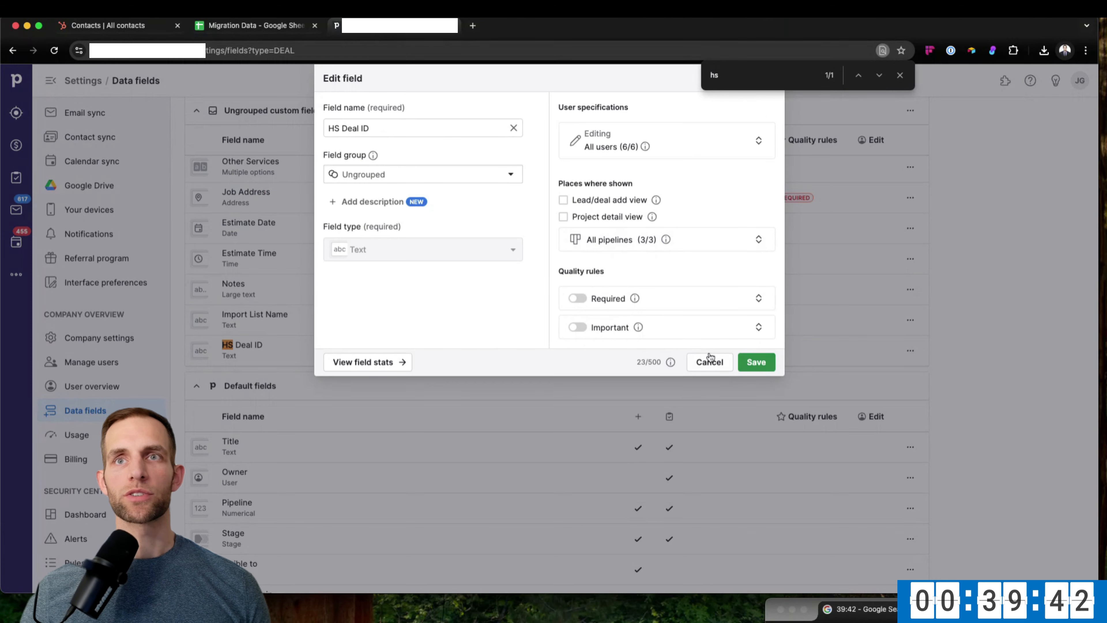
click(710, 362)
scroll(434, 335, up, 10)
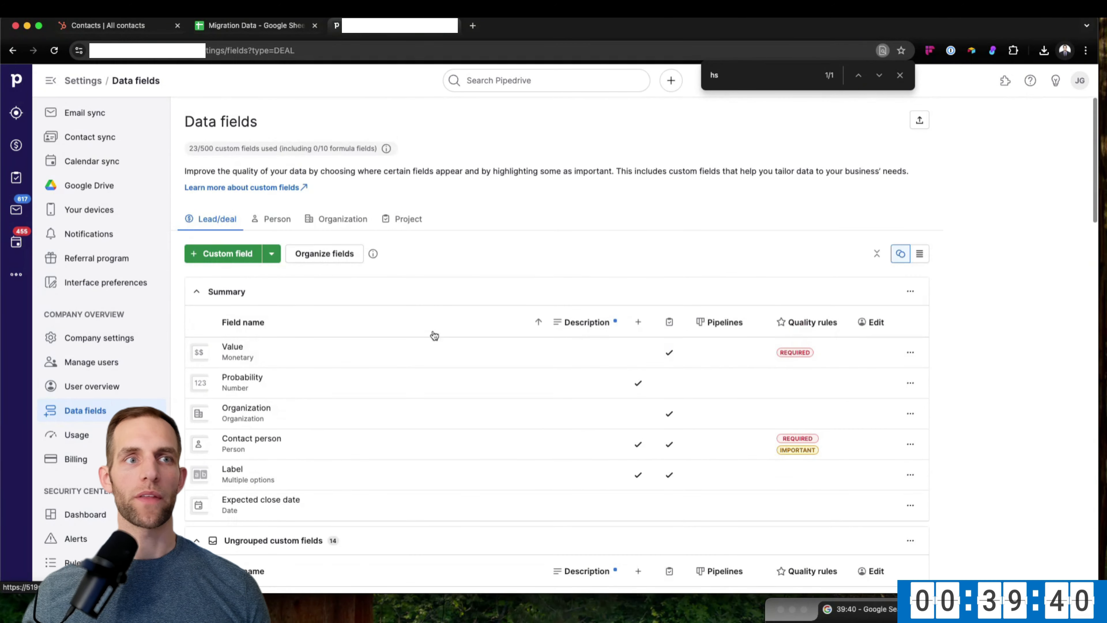
Open Pipedrive's Import data page for a new spreadsheet import.
click(1079, 80)
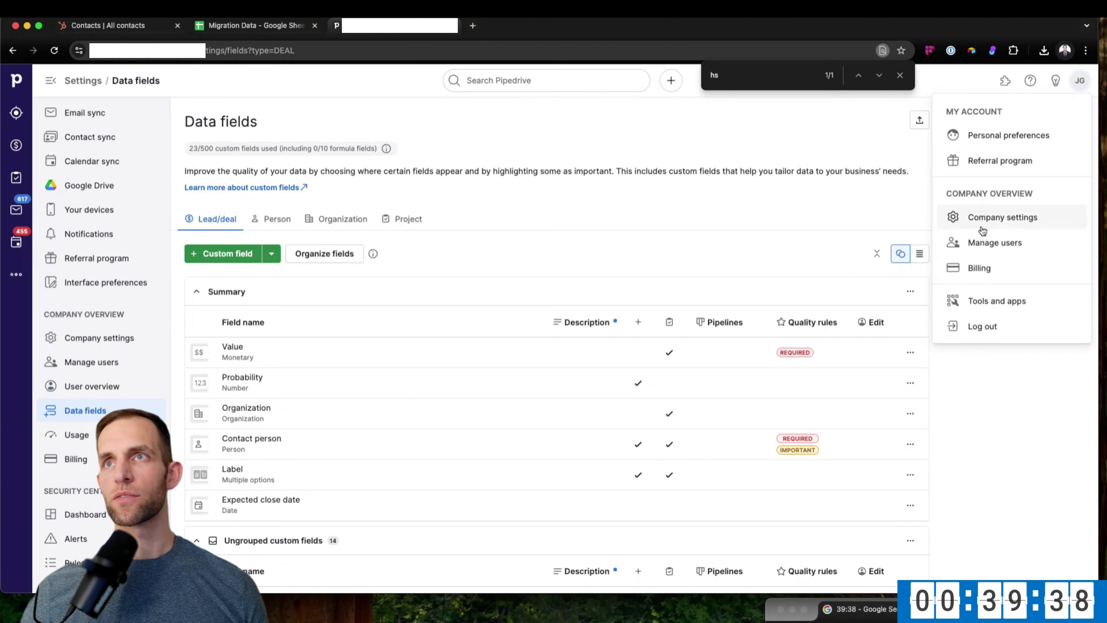
click(977, 299)
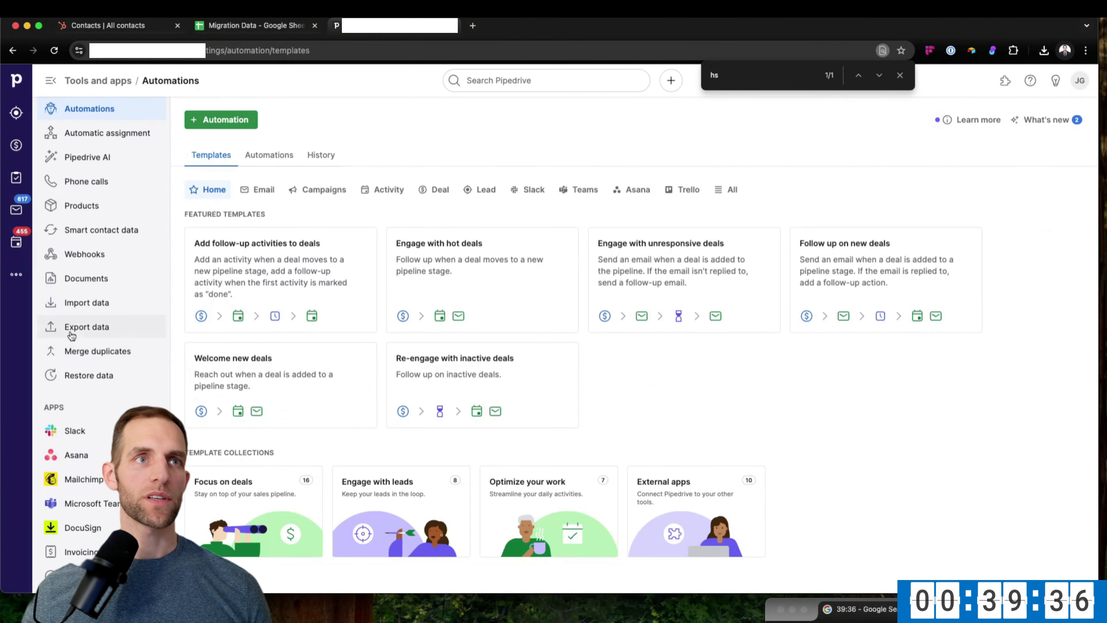
click(83, 303)
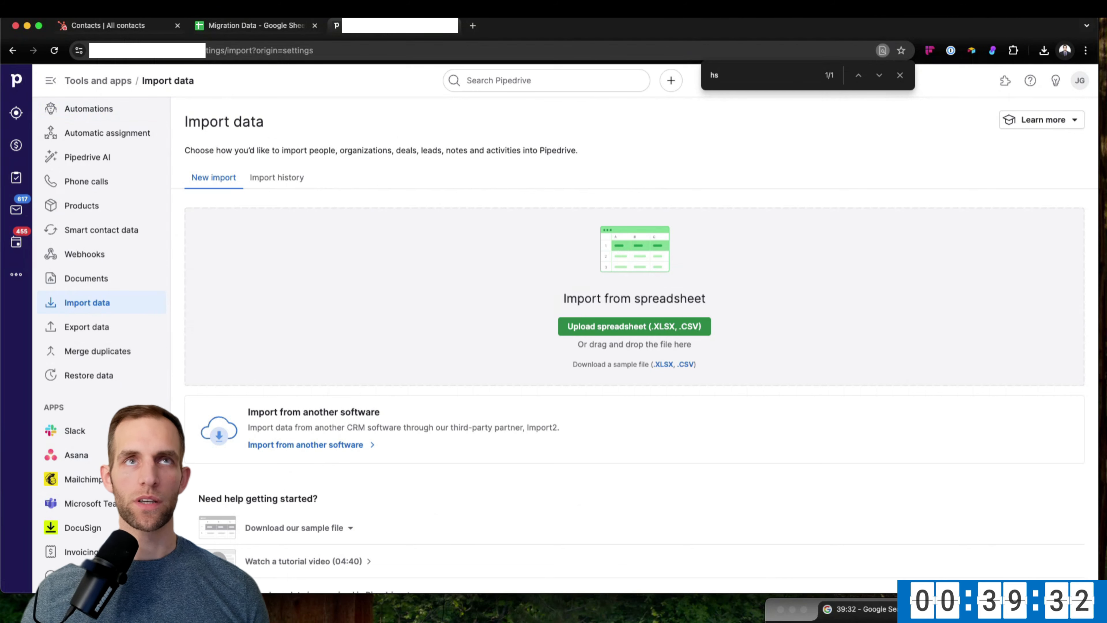
Switch to HubSpot, check the finished people import, search for "export" to reach the export audit, and download the All deals export.
click(122, 30)
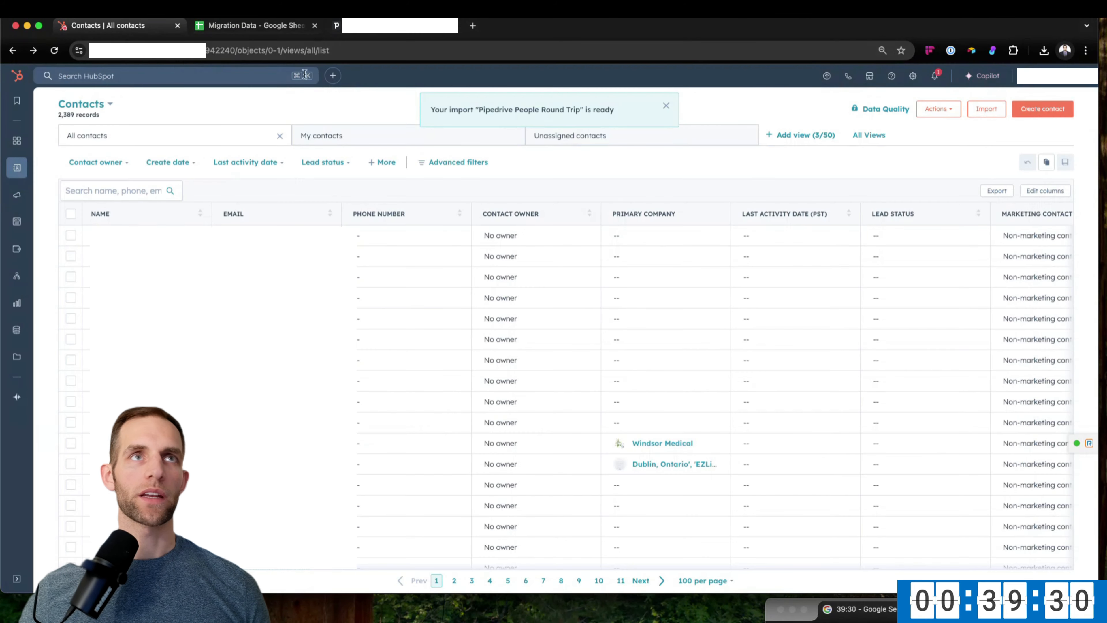
click(579, 111)
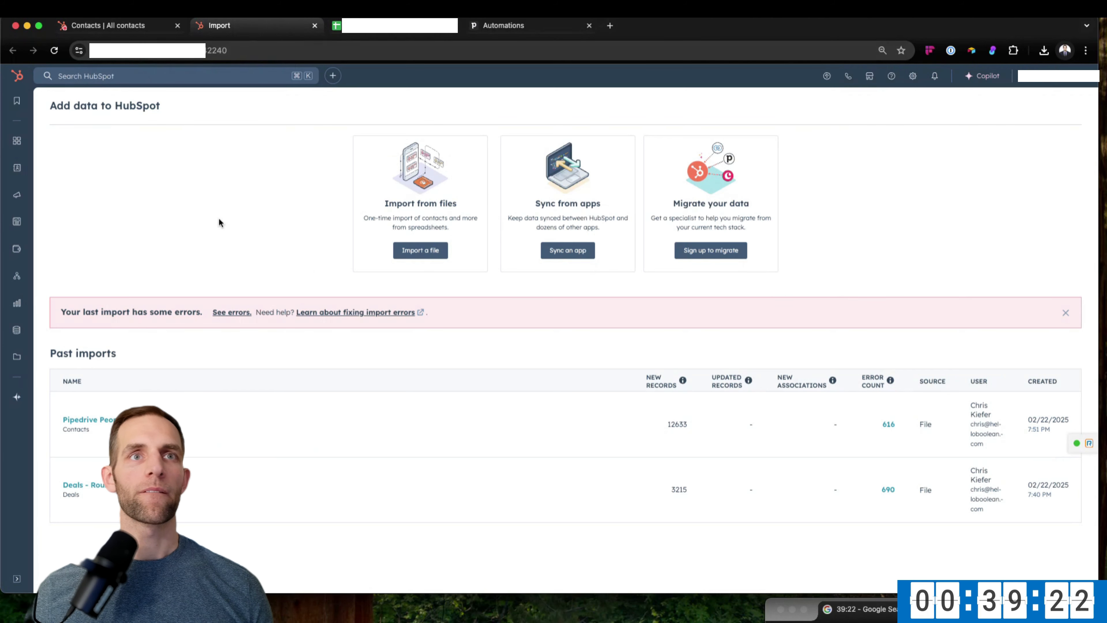
click(146, 75)
text(expor)
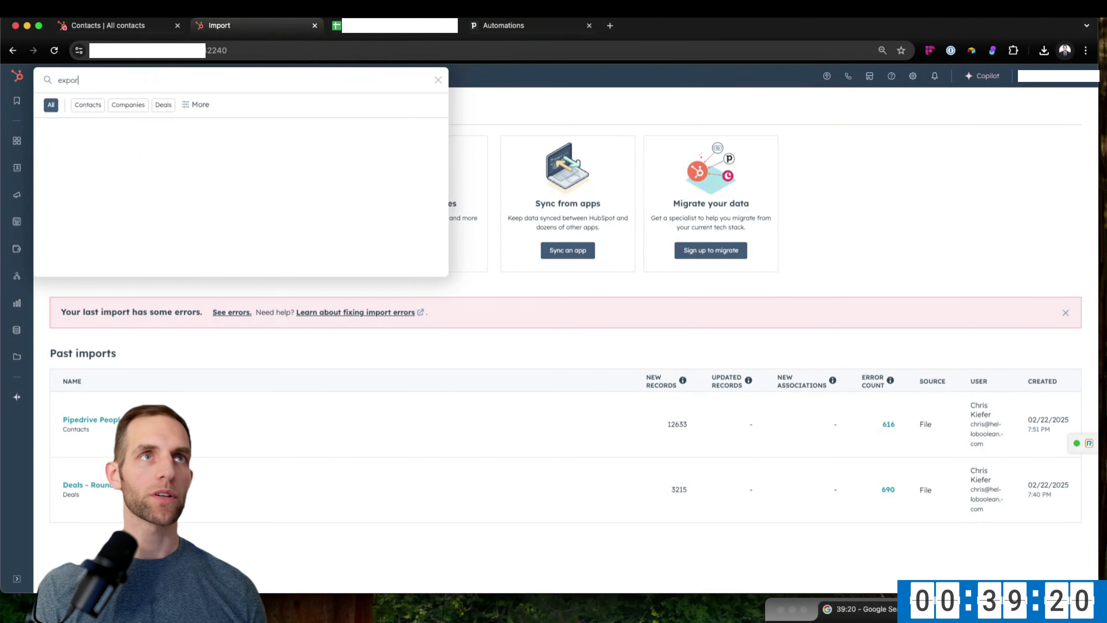
text(t)
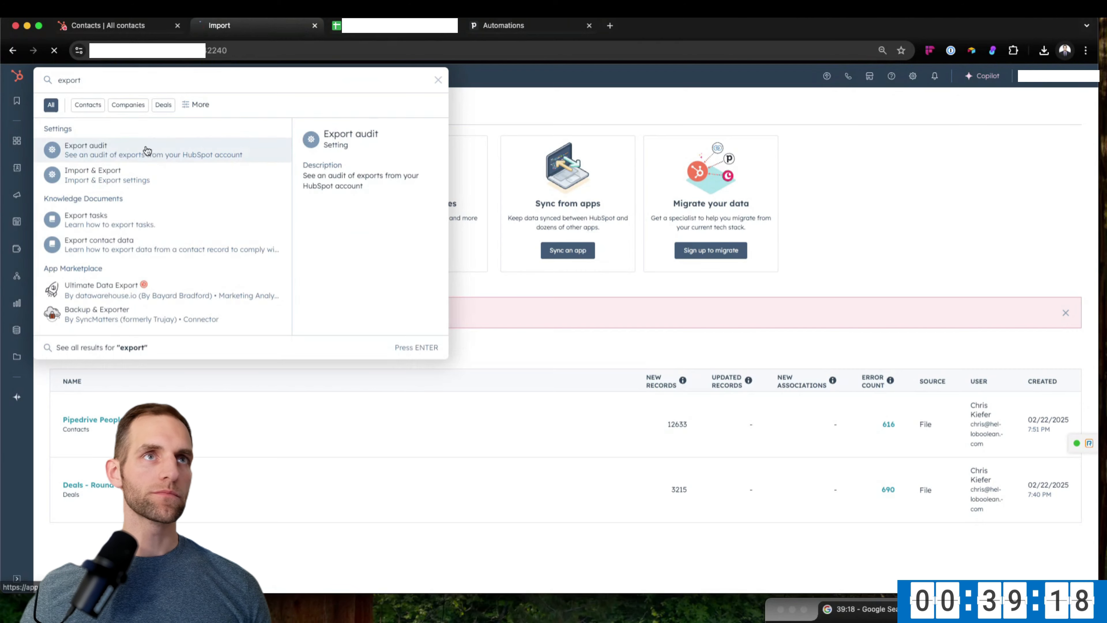
click(149, 148)
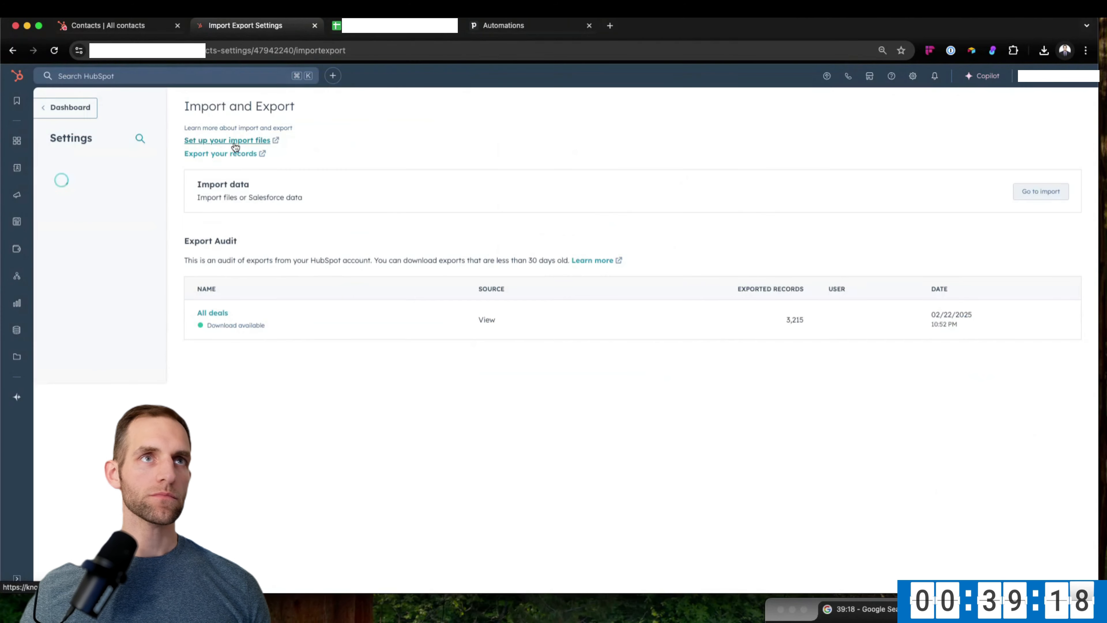
click(211, 313)
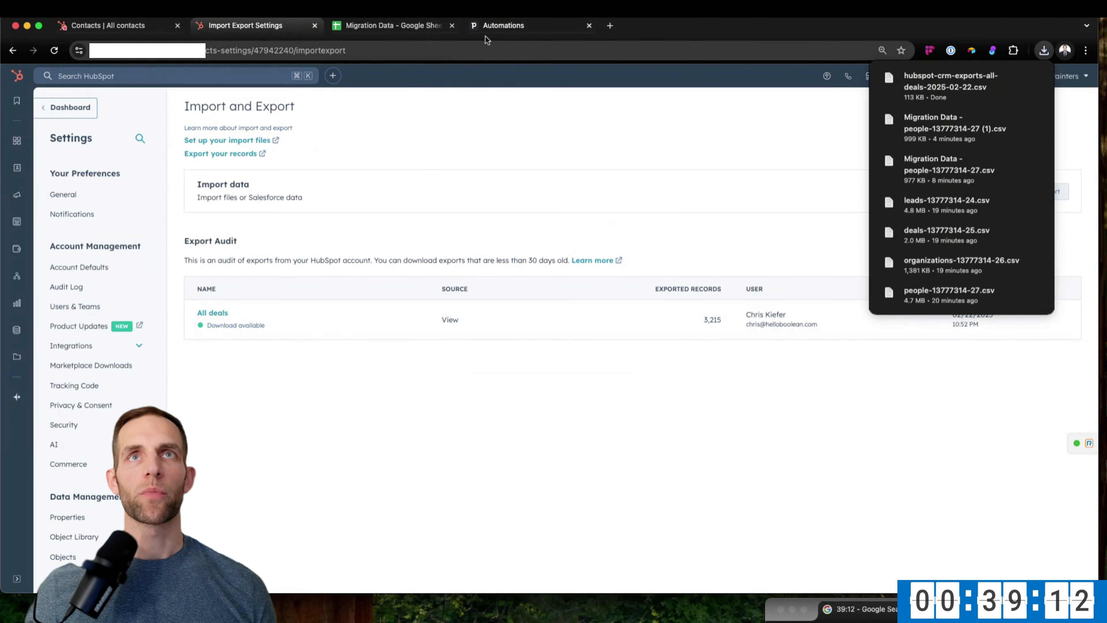
Switch back to Pipedrive and upload hubspot-crm-exports-all-deals-2025-02-22.csv as the spreadsheet to import.
click(487, 29)
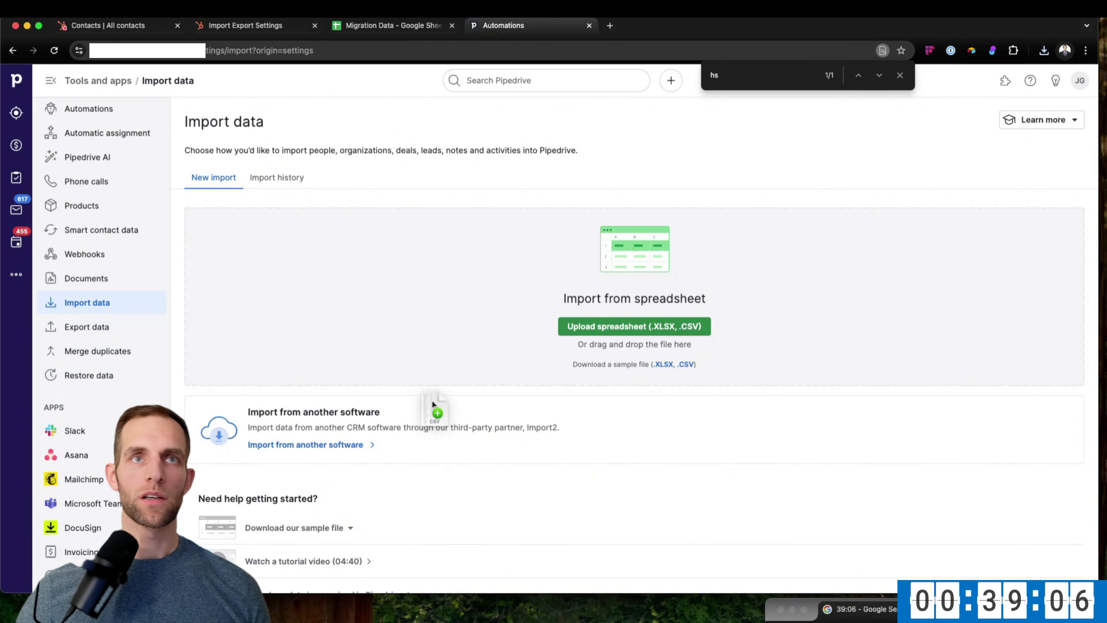
drag(435, 408, 427, 376)
scroll(533, 523, down, 1)
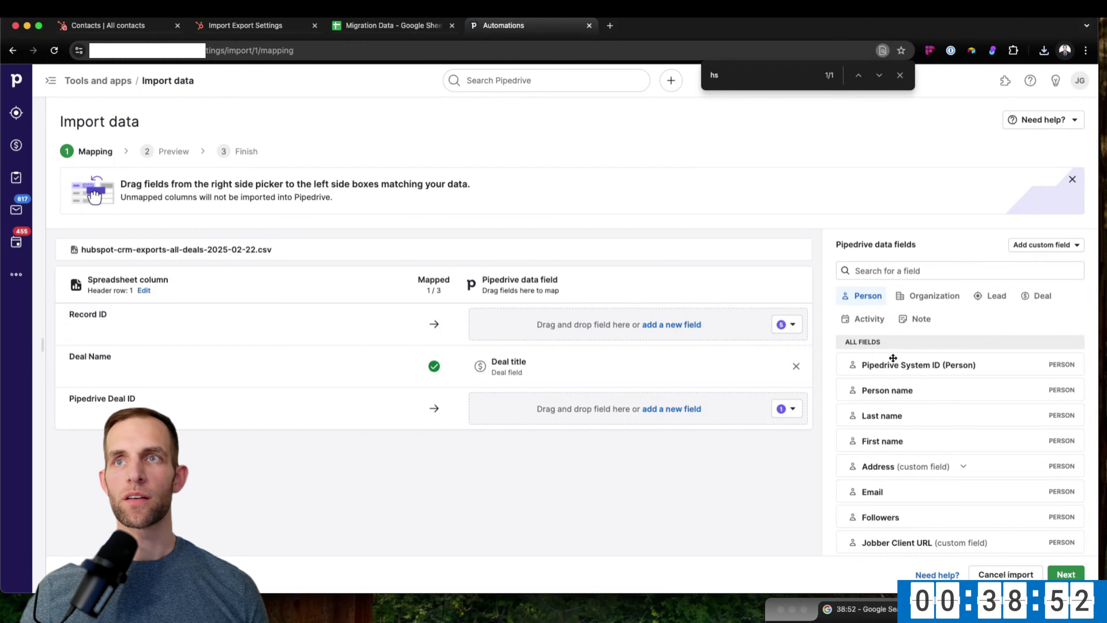
Map the Record ID column to the deal-level HS Deal ID custom field and remove the Deal Name column's mapping.
click(883, 270)
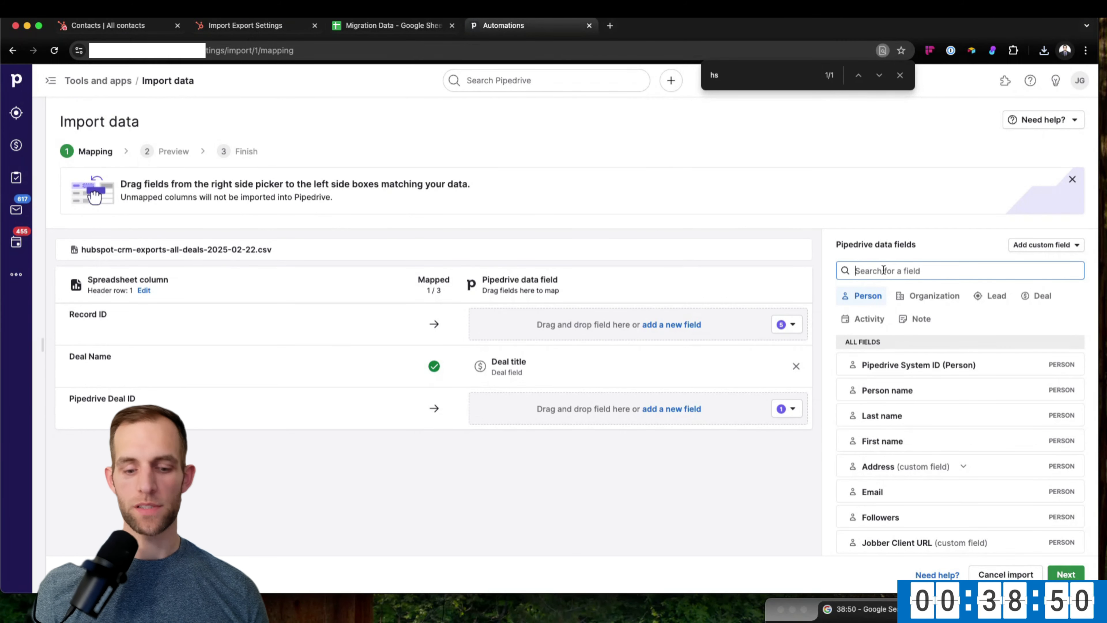
text(hs deal)
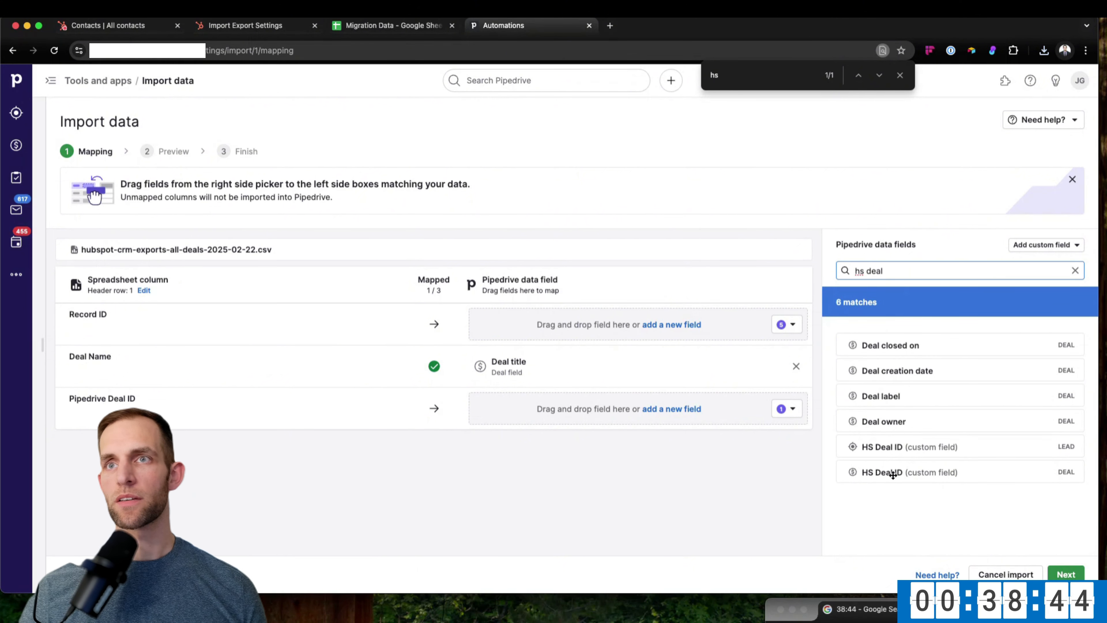
drag(897, 475, 598, 333)
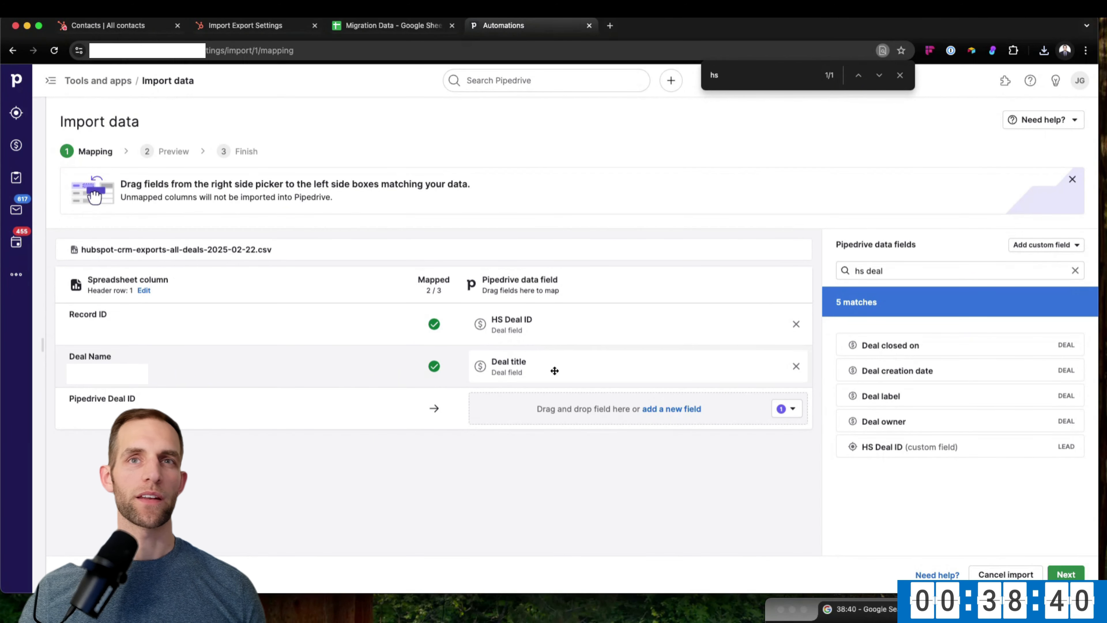
click(797, 366)
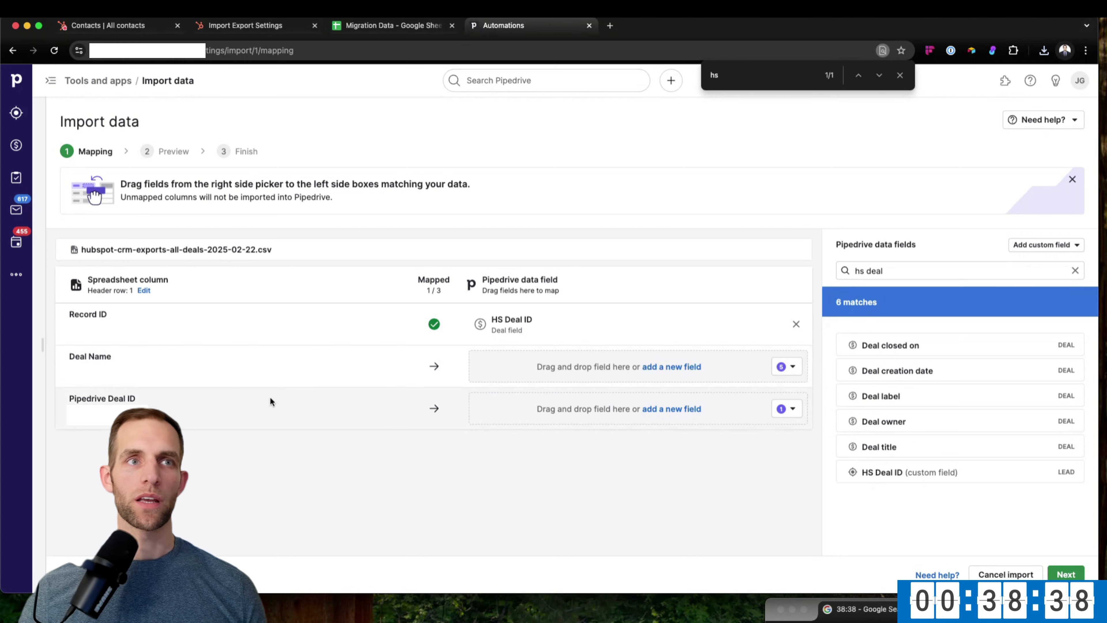
Map the Pipedrive Deal ID column to Pipedrive System ID (Deal), proceed to the preview and start the import.
triple_click(873, 274)
text(id)
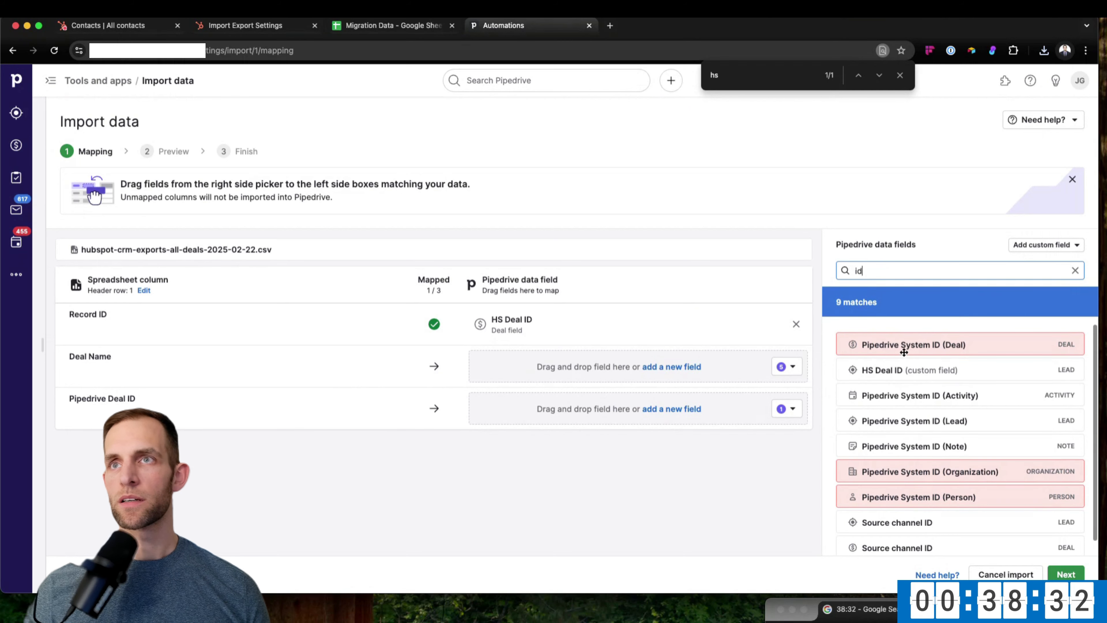
drag(935, 347, 662, 410)
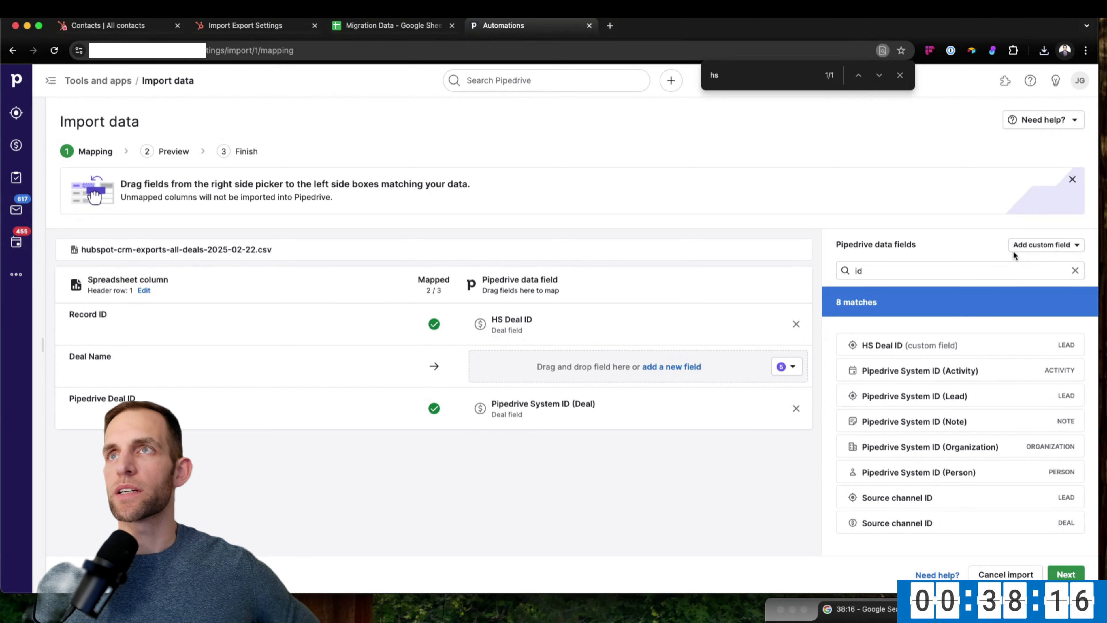
click(1066, 574)
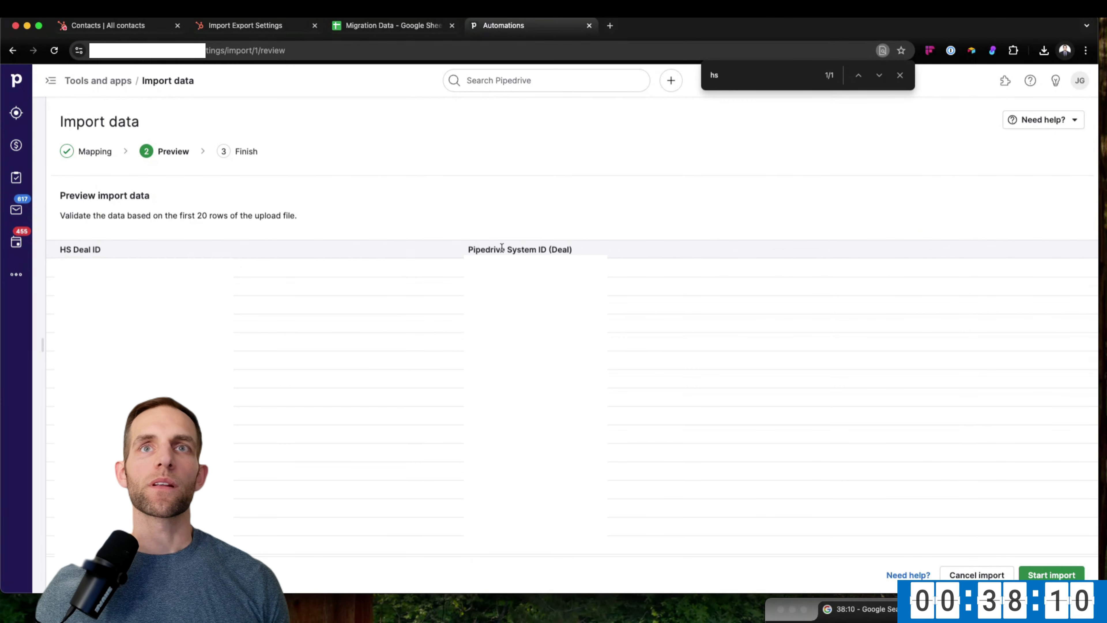
click(1059, 575)
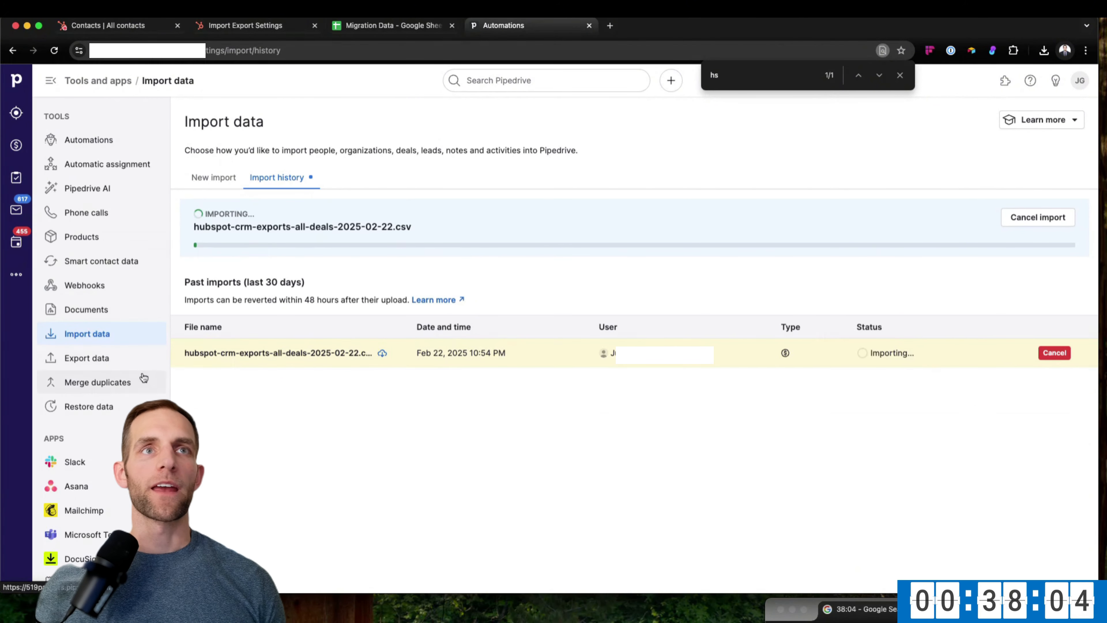
Switch to HubSpot's All contacts list, reload it, and remove every selected column except Name from the view.
click(125, 26)
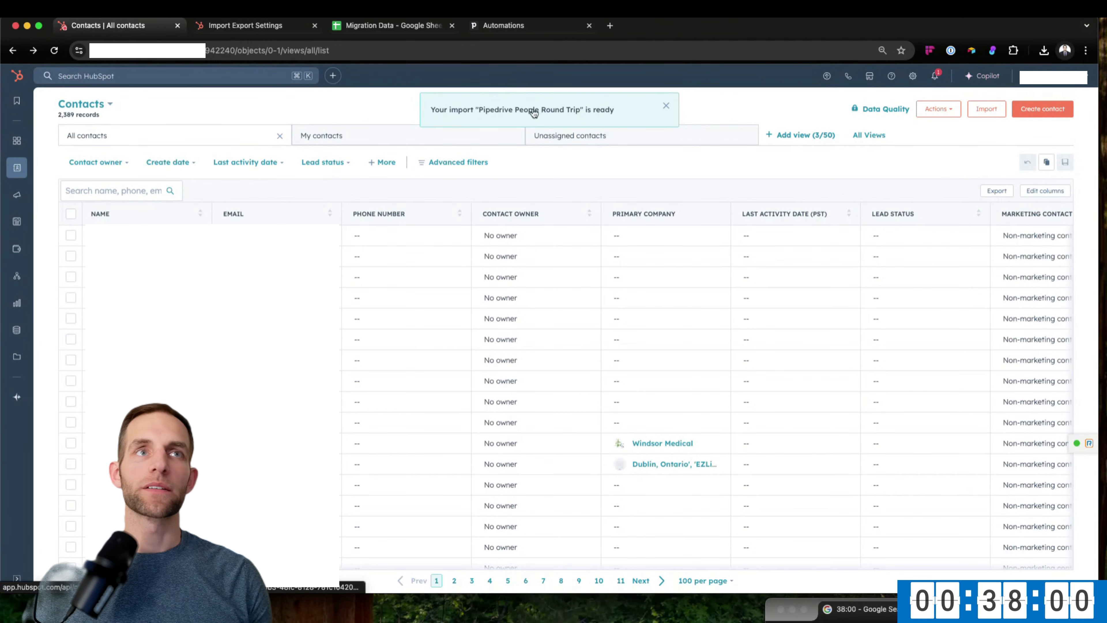
click(54, 51)
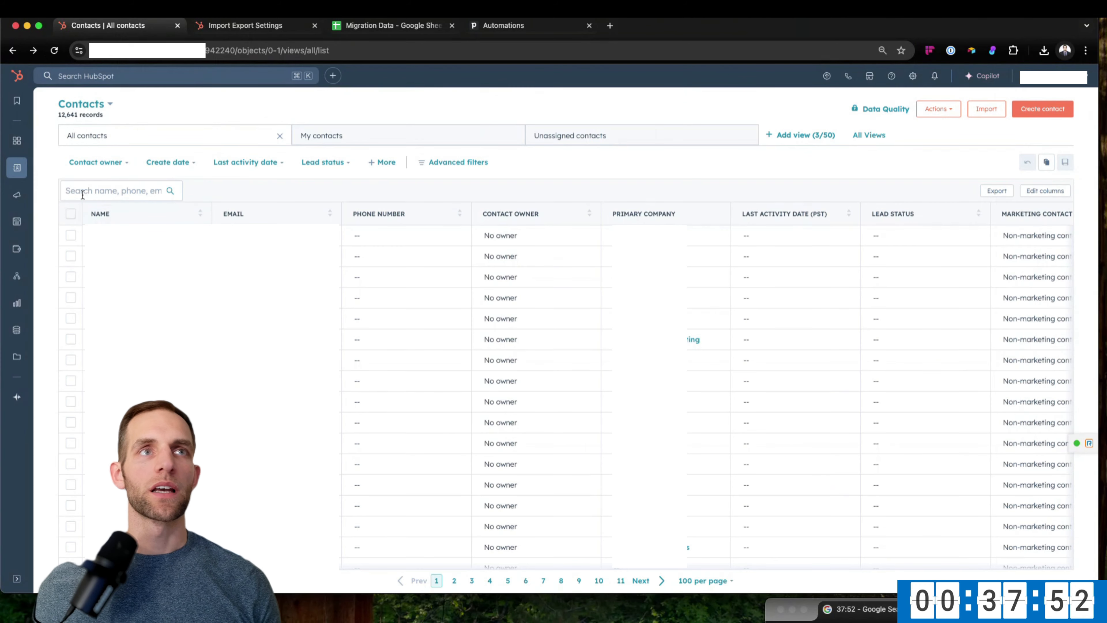
click(1045, 190)
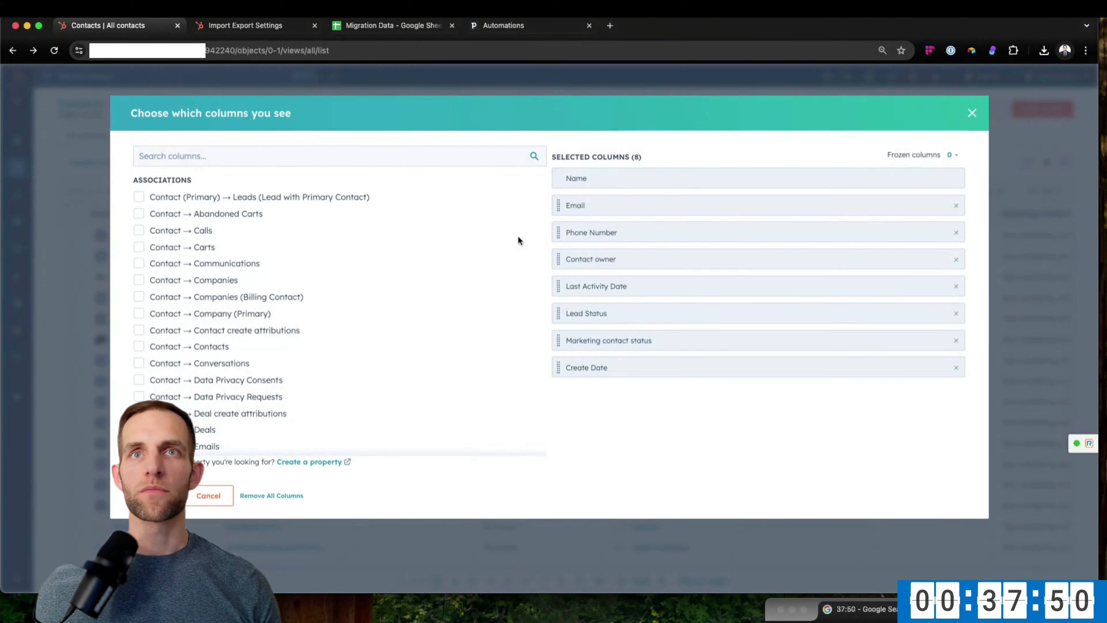
click(956, 205)
click(956, 205)
click(955, 205)
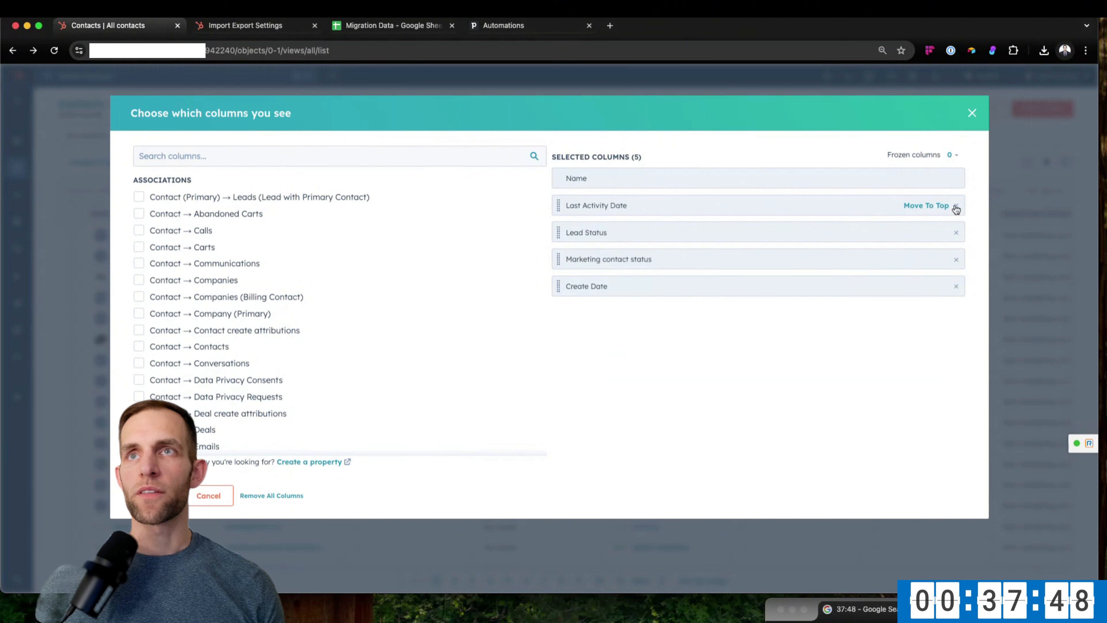
click(956, 205)
click(956, 205)
click(956, 205)
click(956, 205)
Add the Pipedrive Person ID and Record ID columns to the contacts view and apply the column changes.
click(237, 154)
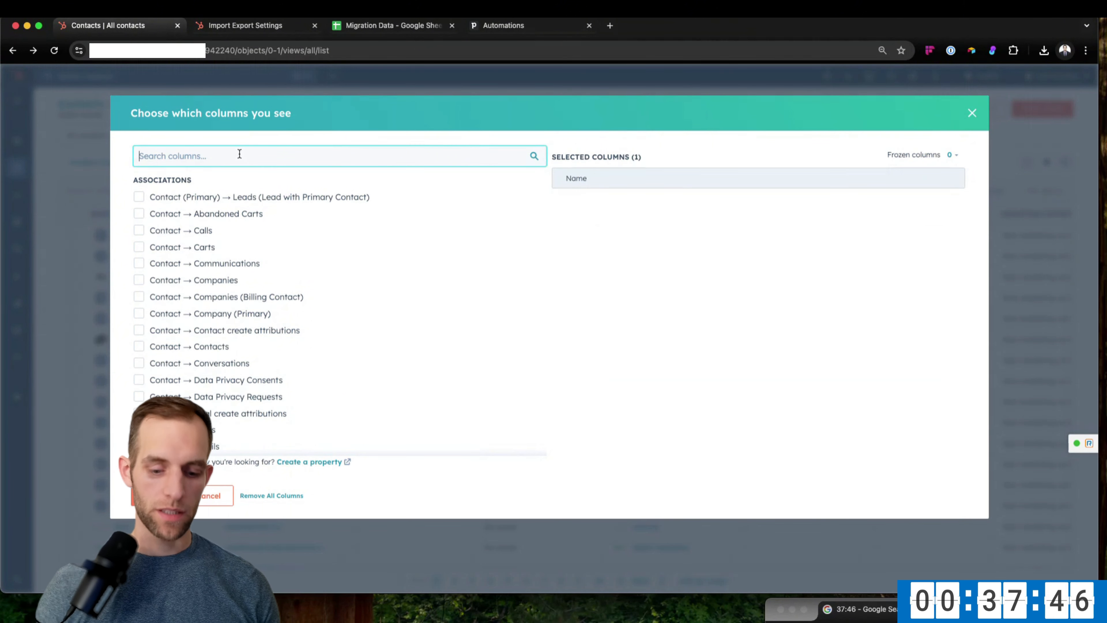
text(pipedr)
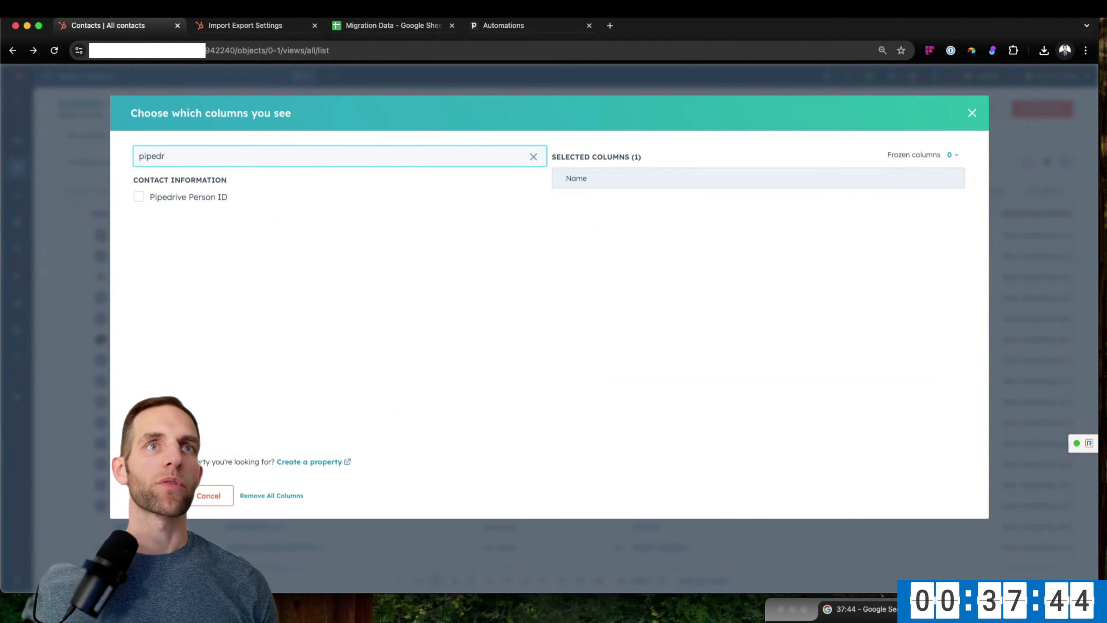
click(159, 201)
key(super+a)
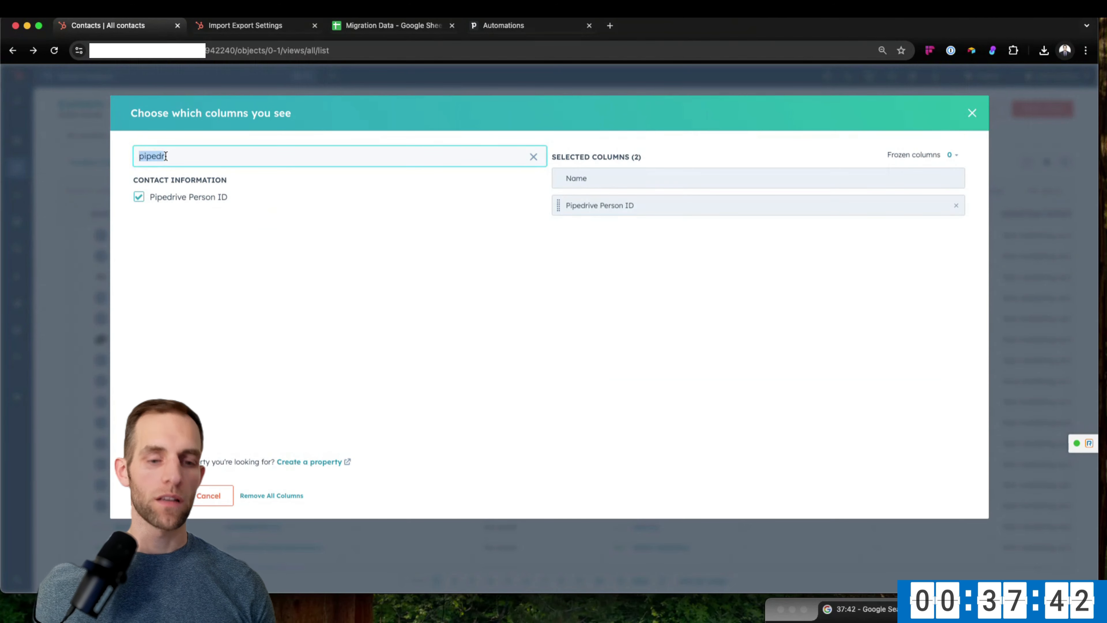
text(record)
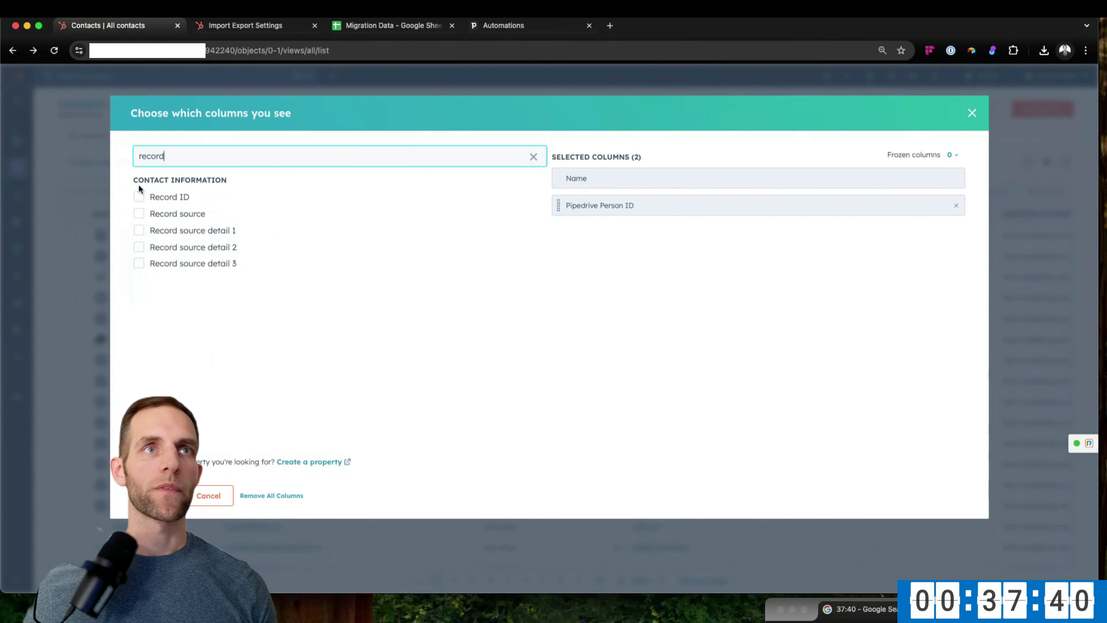
click(137, 197)
click(161, 495)
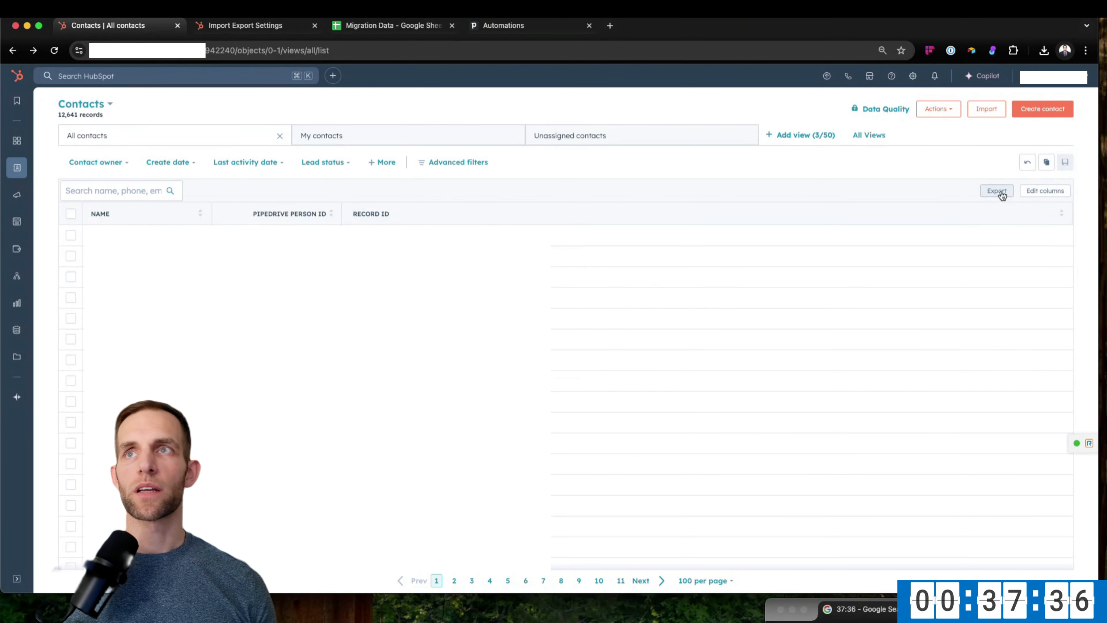
Export the All contacts view and open the export audit to track it.
click(999, 191)
click(426, 411)
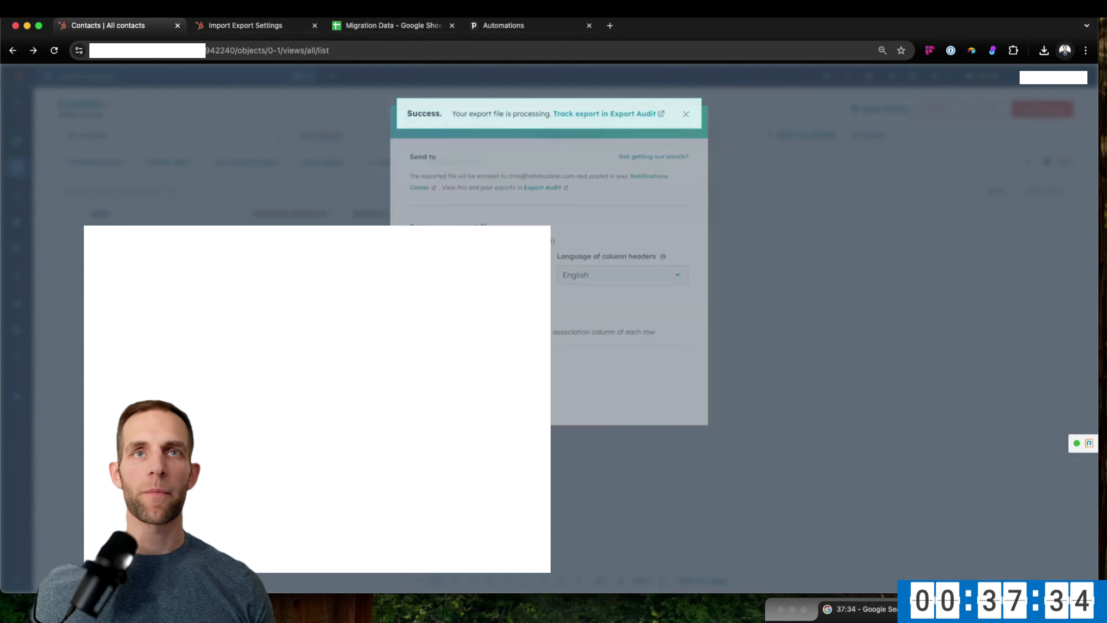
click(580, 113)
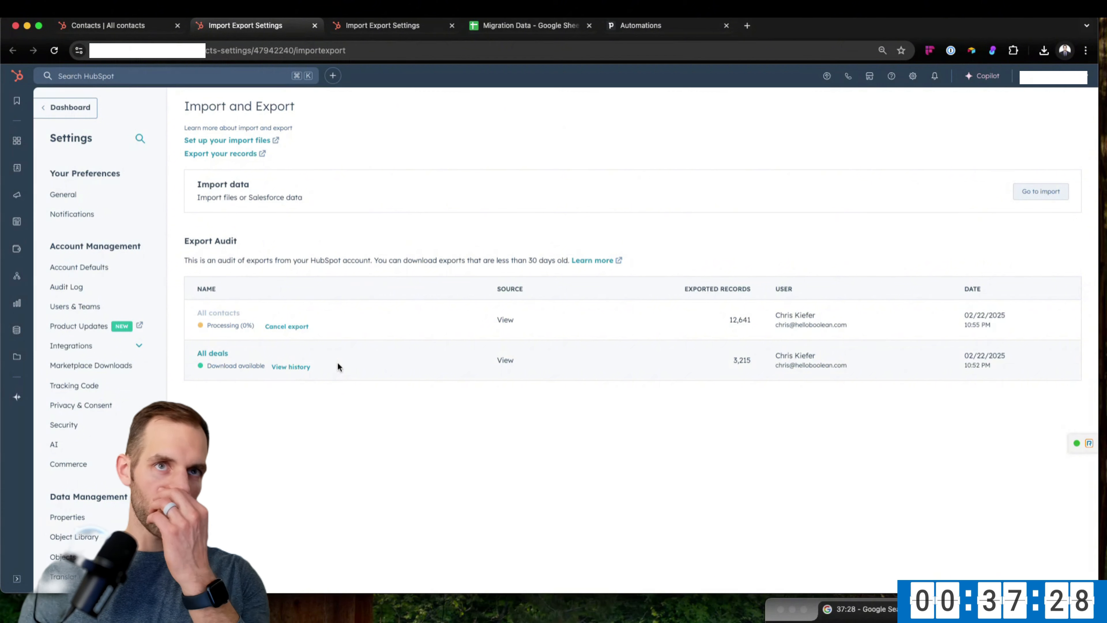
Check the deals import progress in Pipedrive, close the page search there, and check the contacts export in HubSpot's export audit.
click(652, 30)
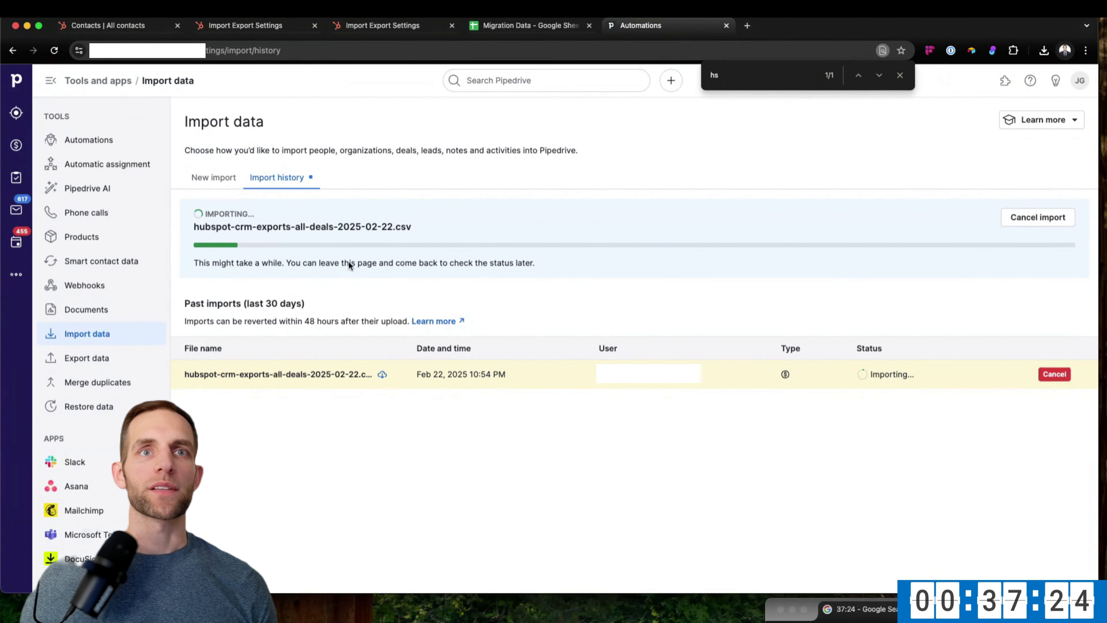
click(900, 74)
click(132, 30)
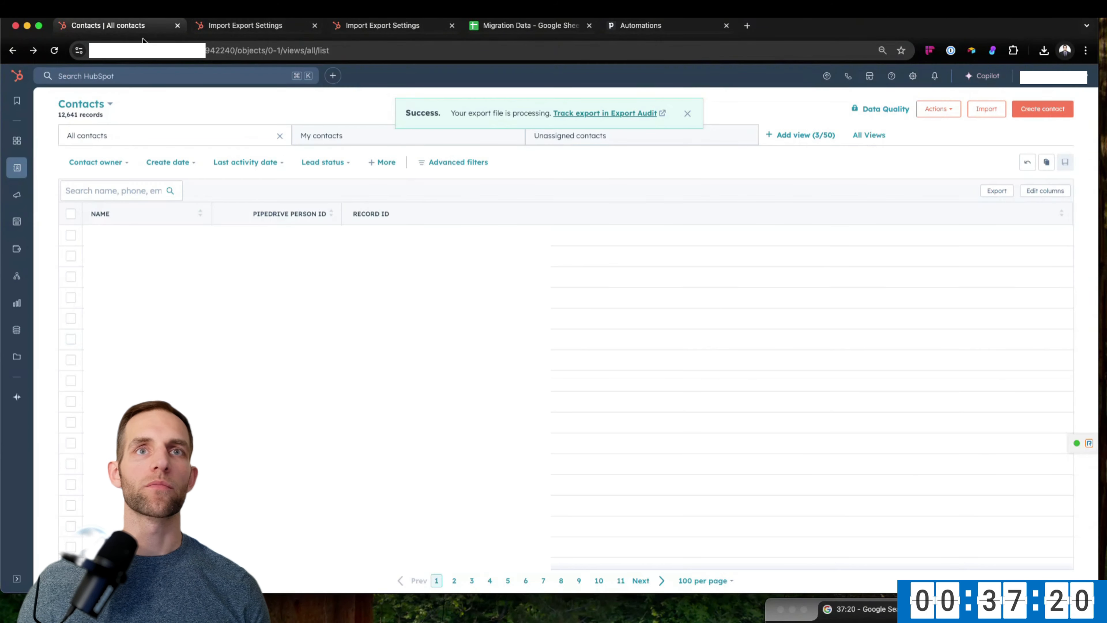
click(234, 27)
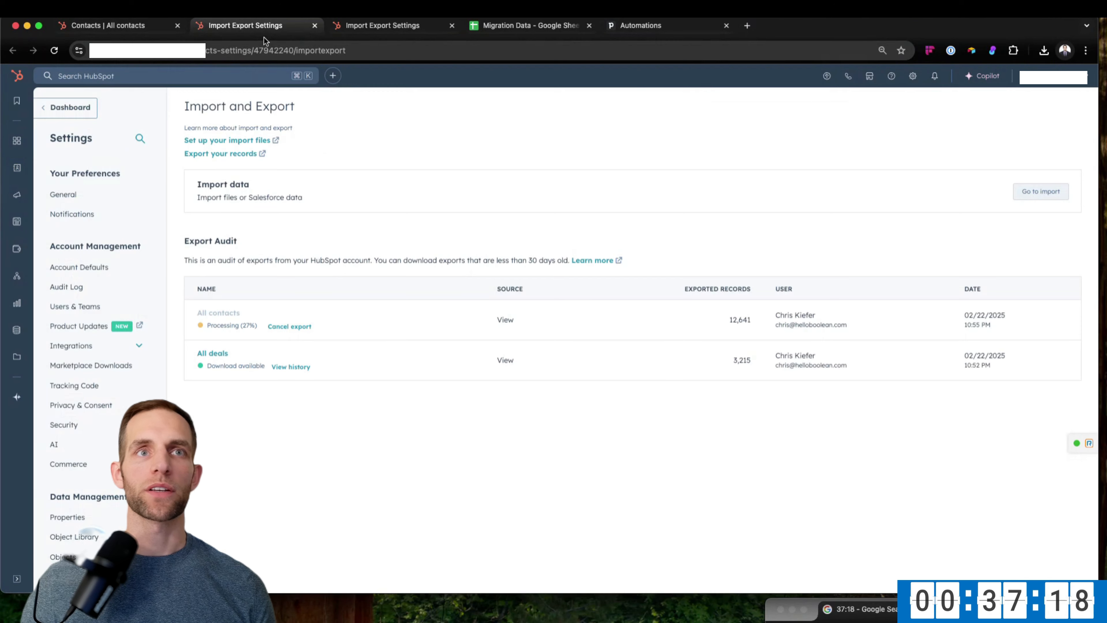
click(114, 27)
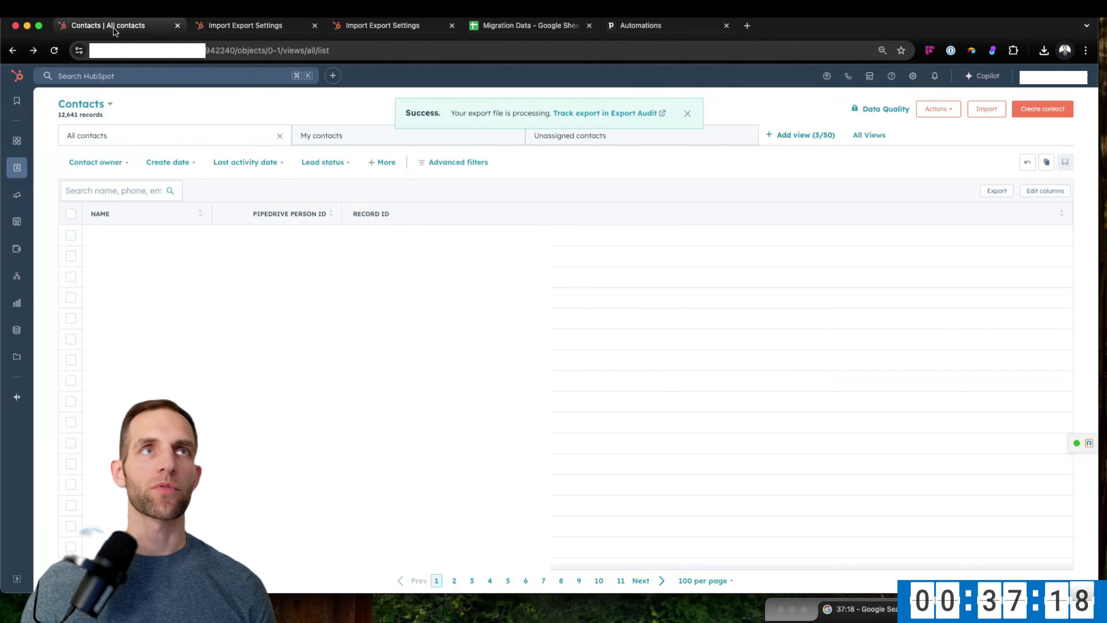
Start a new HubSpot file import with Companies as the object and proceed to the file upload stage.
click(106, 106)
click(359, 110)
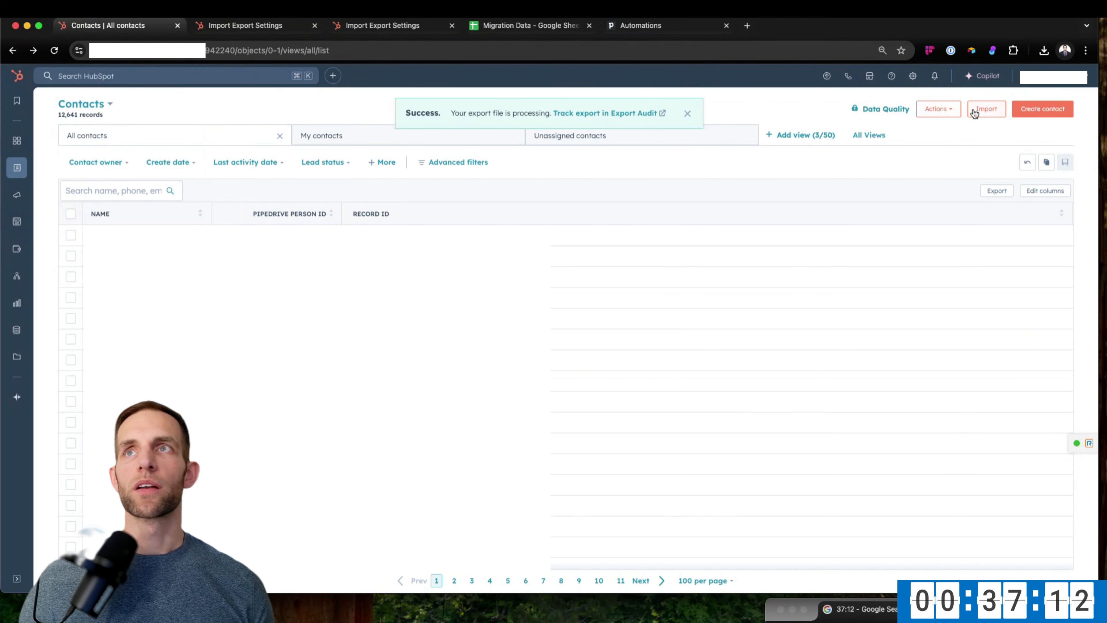
click(986, 110)
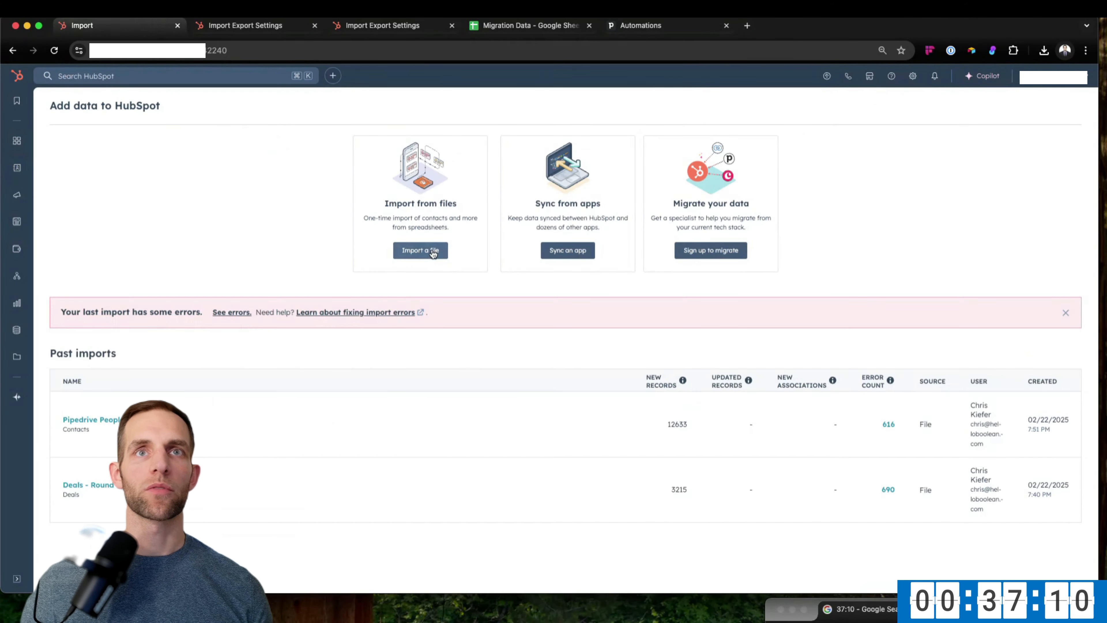
click(403, 248)
click(403, 279)
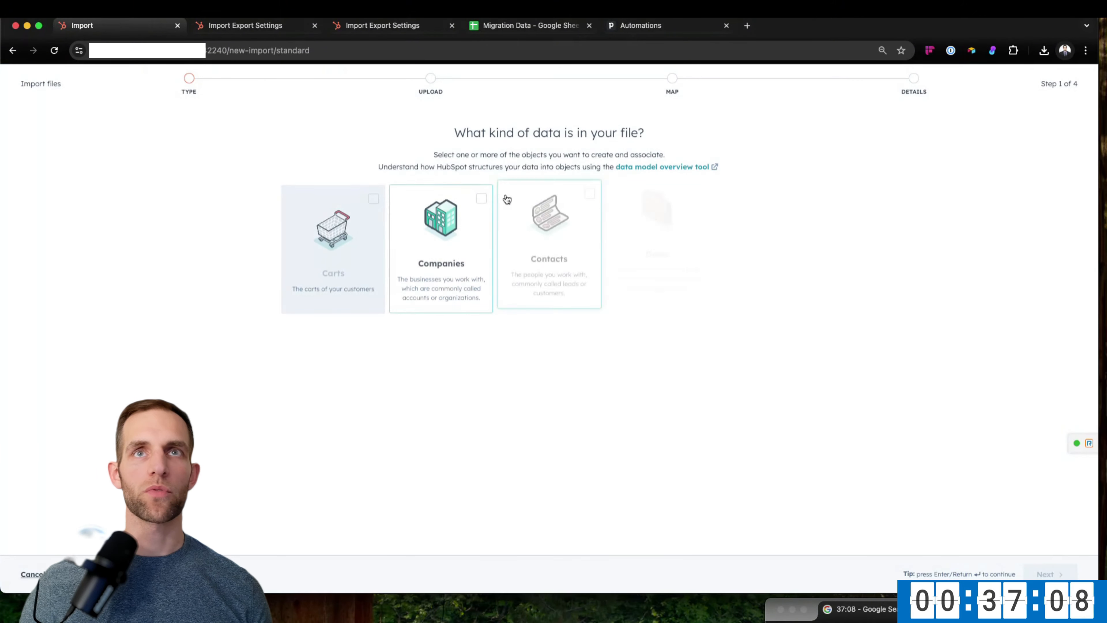
key(Return)
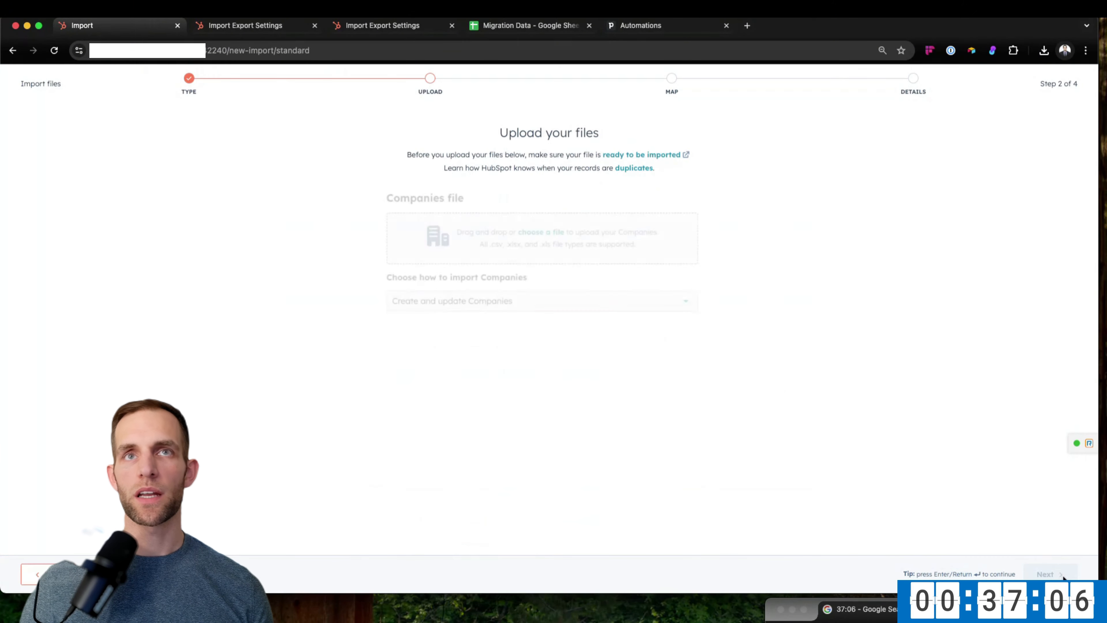
Switch to the Migration Data spreadsheet in Google Sheets and upload organizations-13777314-26.csv for import.
click(504, 27)
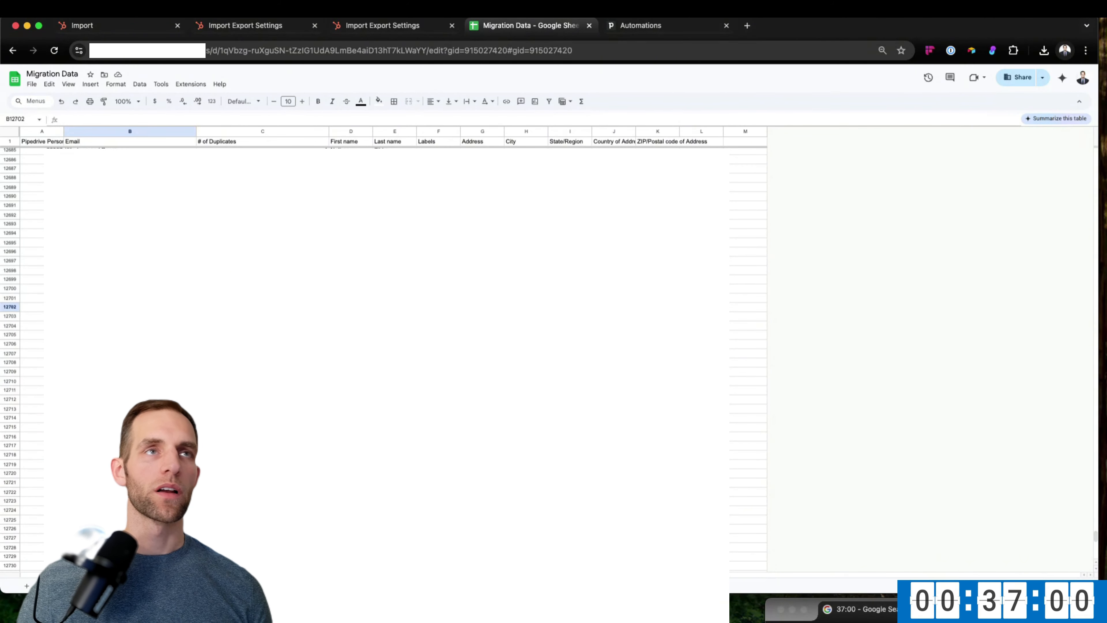
click(31, 84)
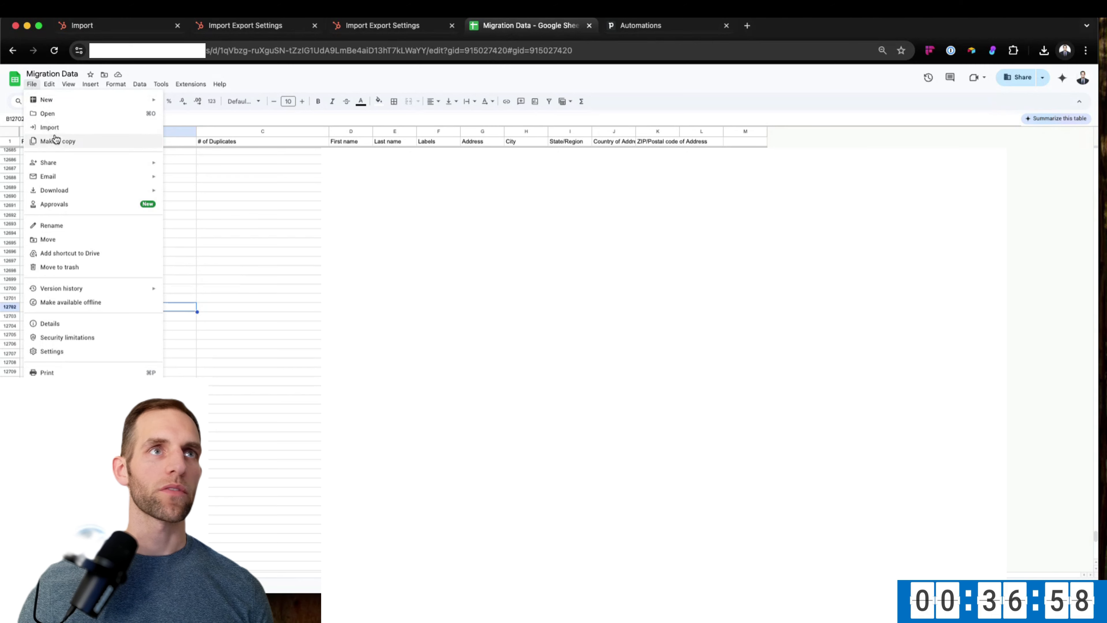
click(55, 128)
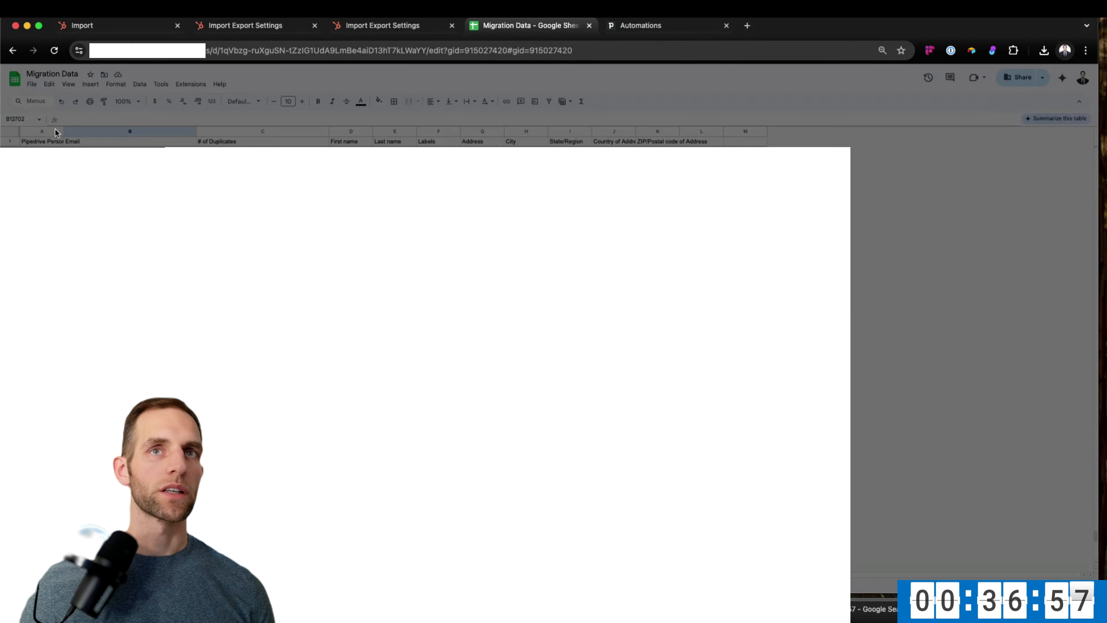
click(528, 230)
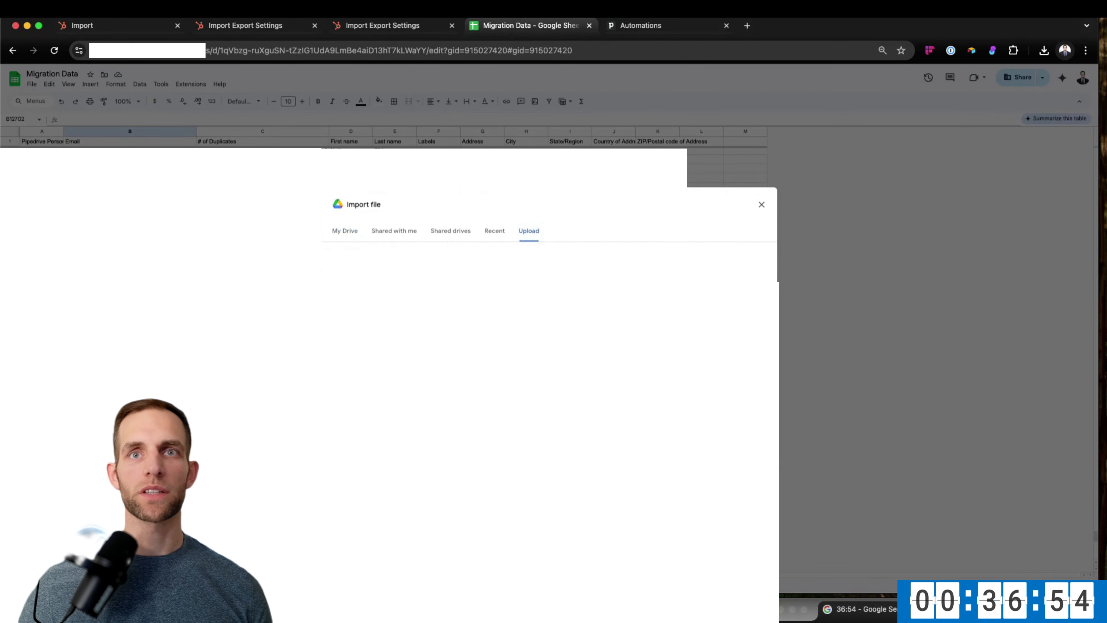
click(549, 362)
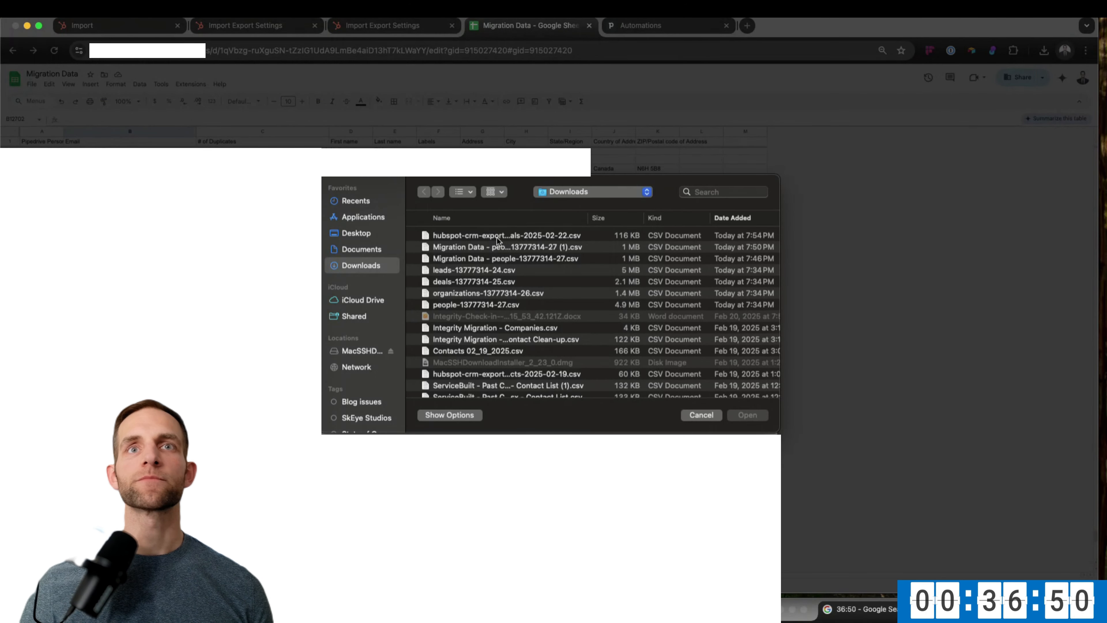
click(472, 293)
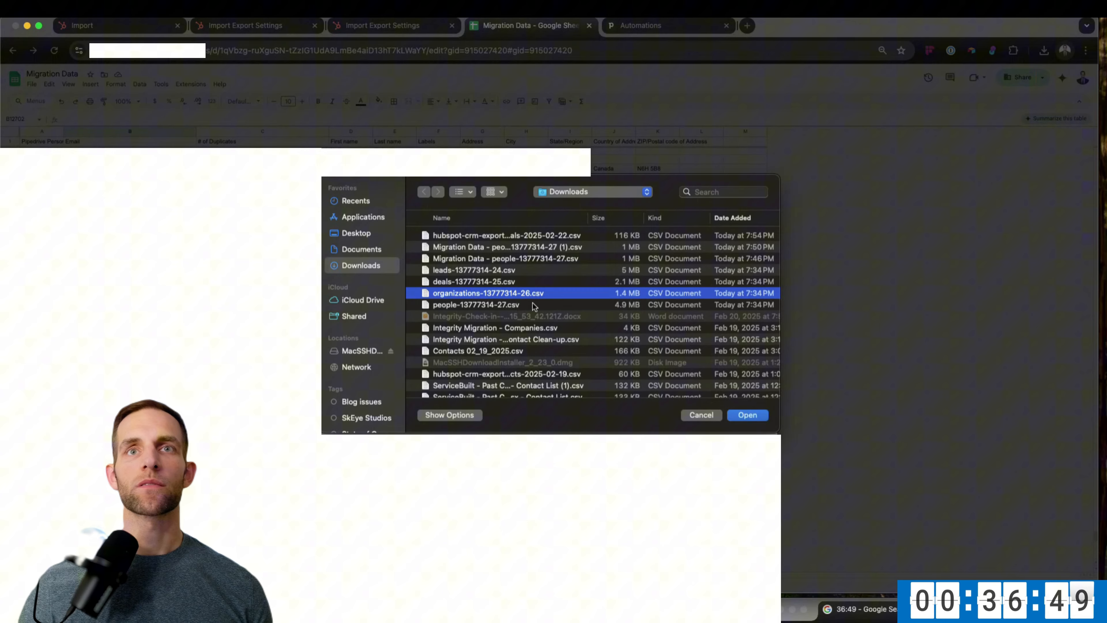
click(746, 417)
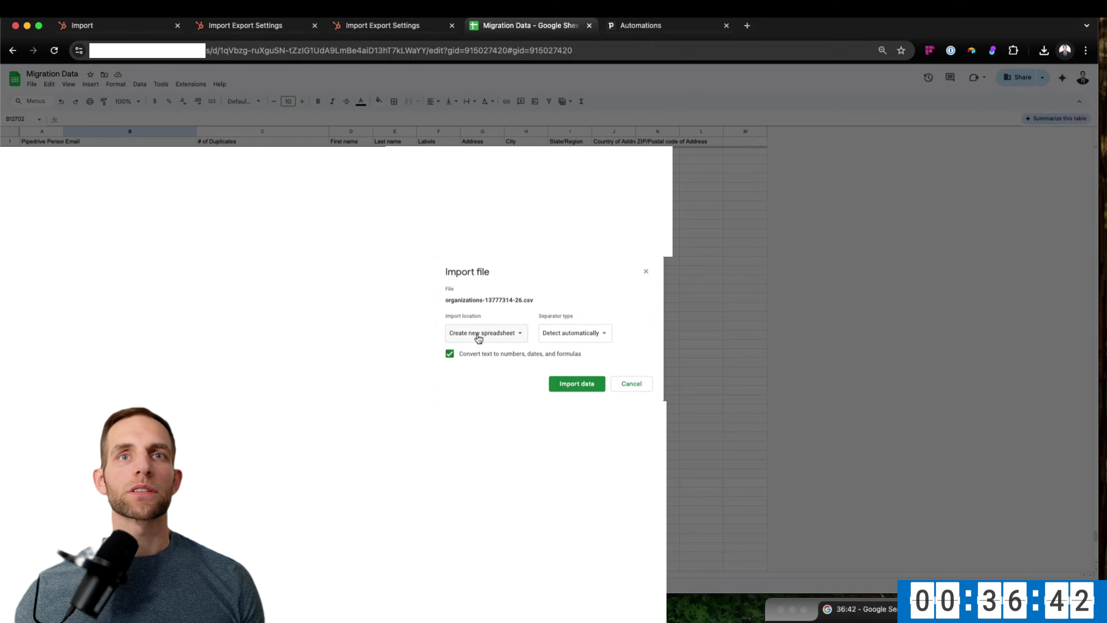
Set the import location to Insert new sheet(s) and import the organizations data.
click(478, 336)
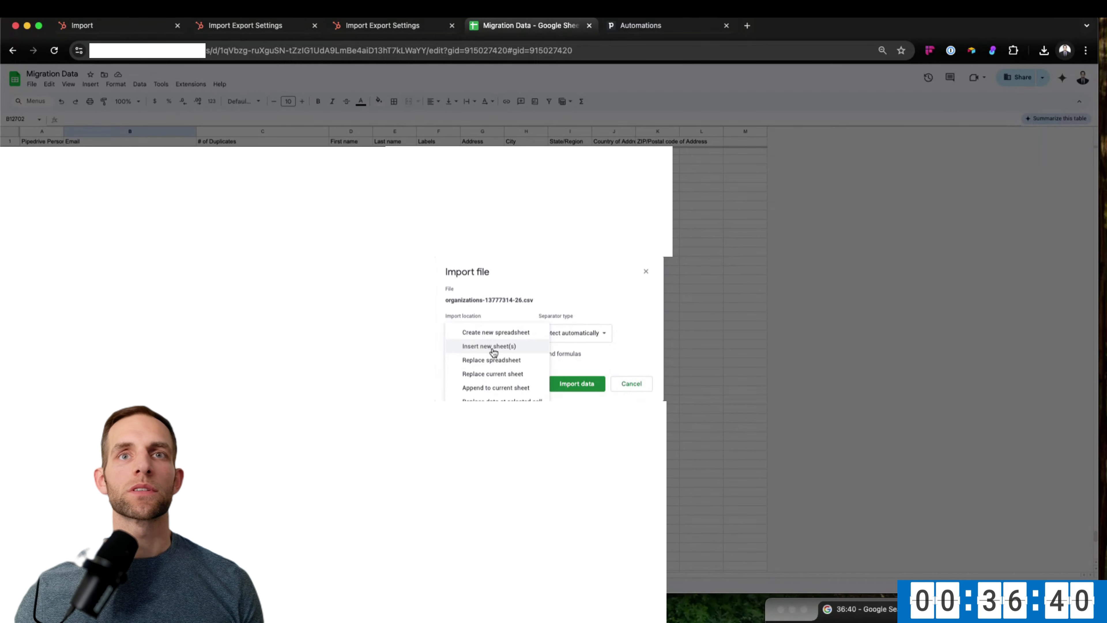
click(595, 301)
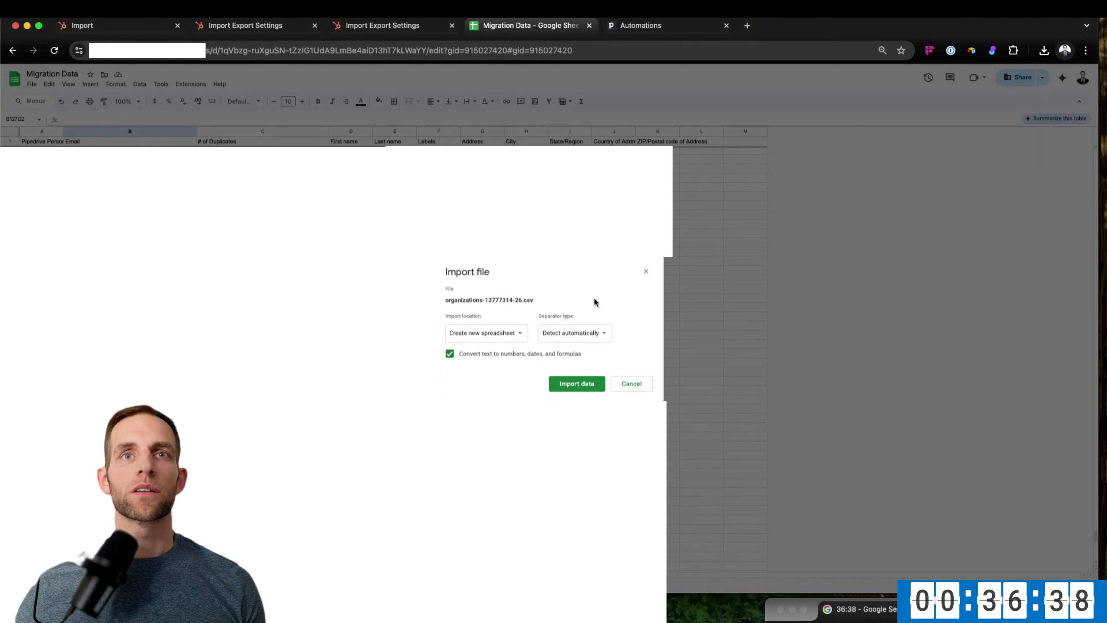
click(490, 333)
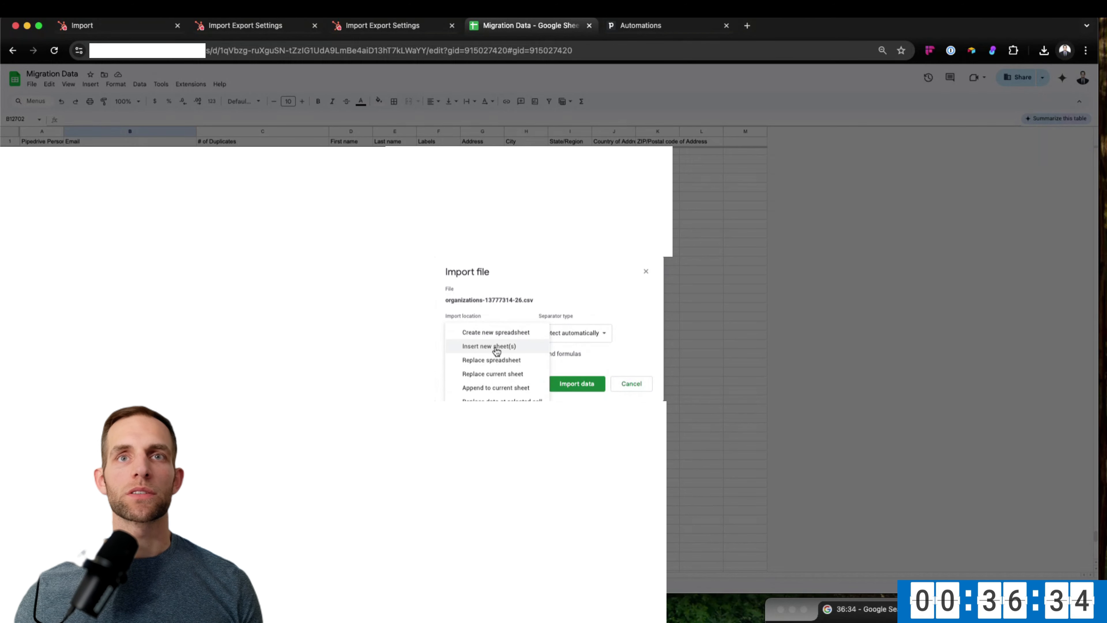
click(496, 347)
click(581, 384)
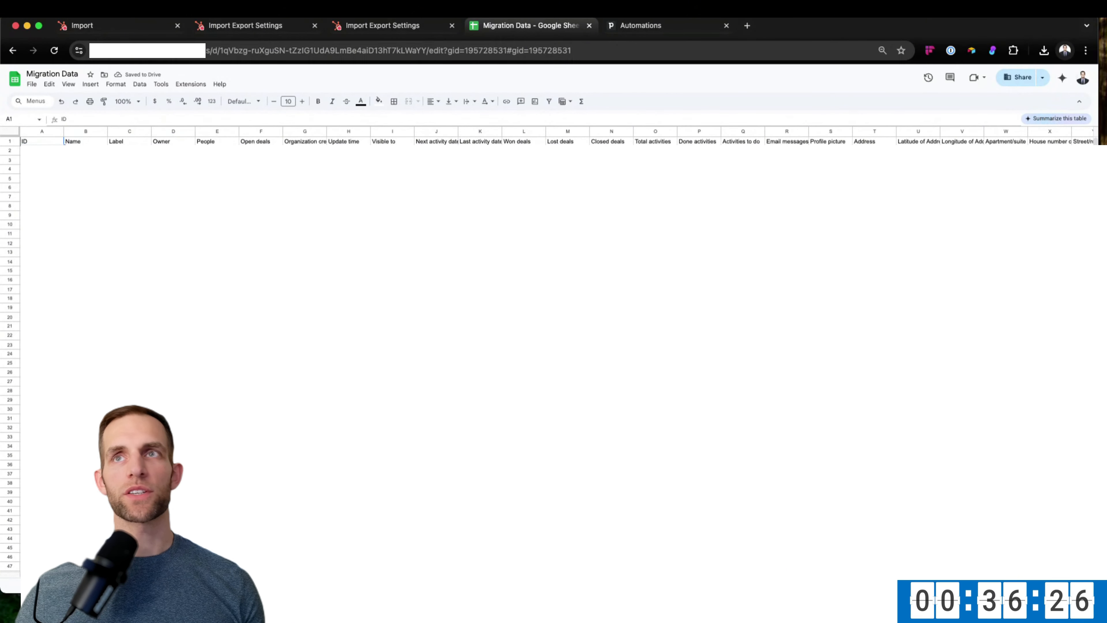
Widen the Name column in the organizations sheet and search the sheet for "url", going to the last match.
click(86, 160)
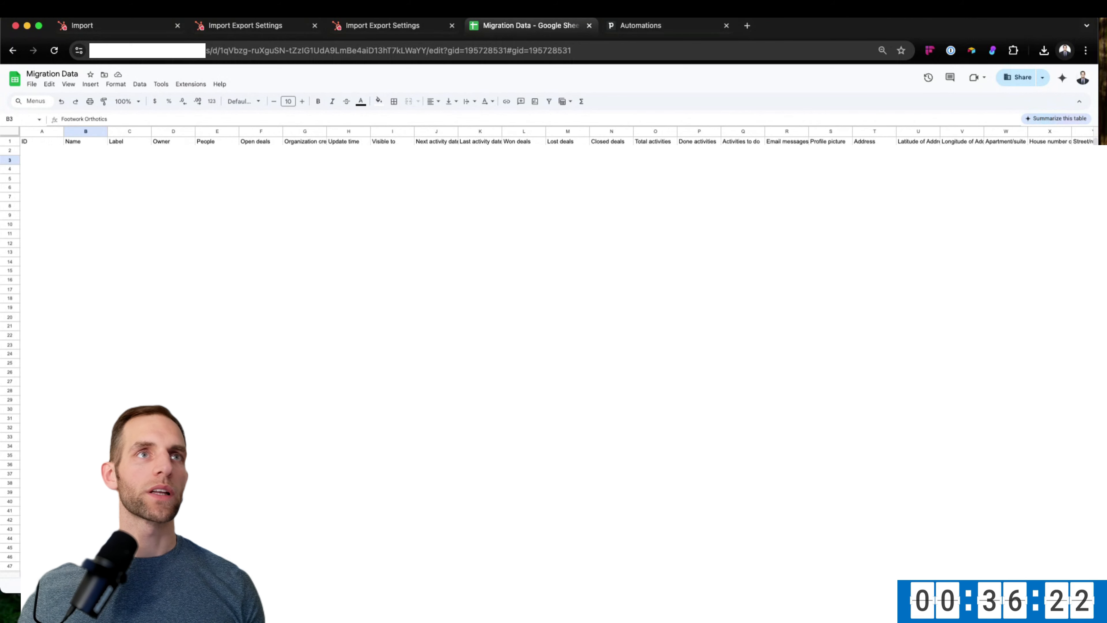
drag(108, 131, 156, 131)
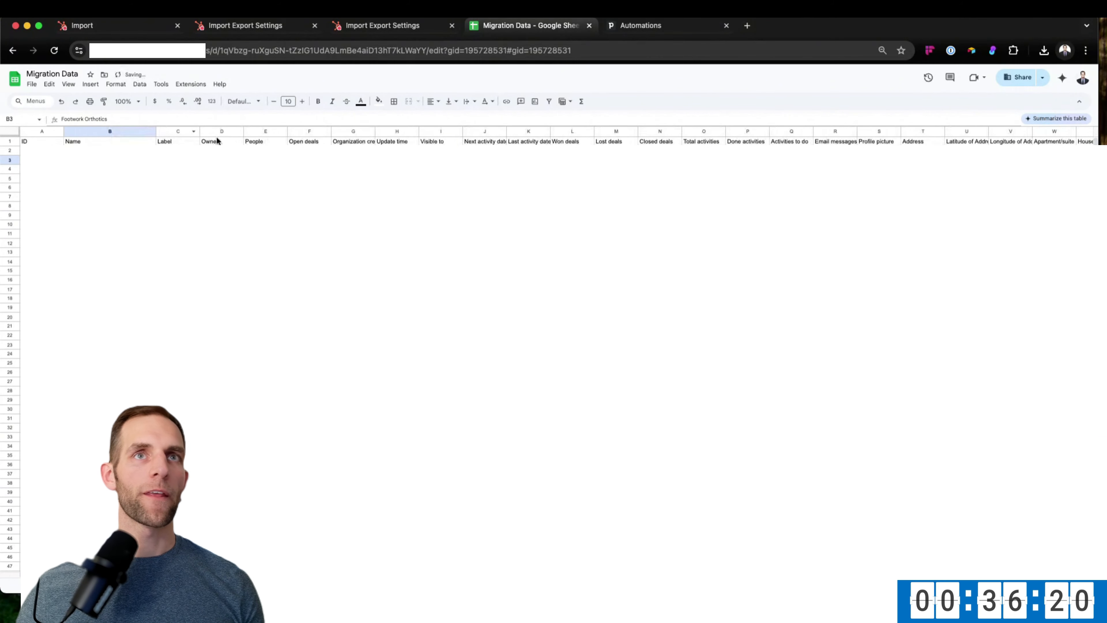
click(309, 178)
key(super+f)
text(url)
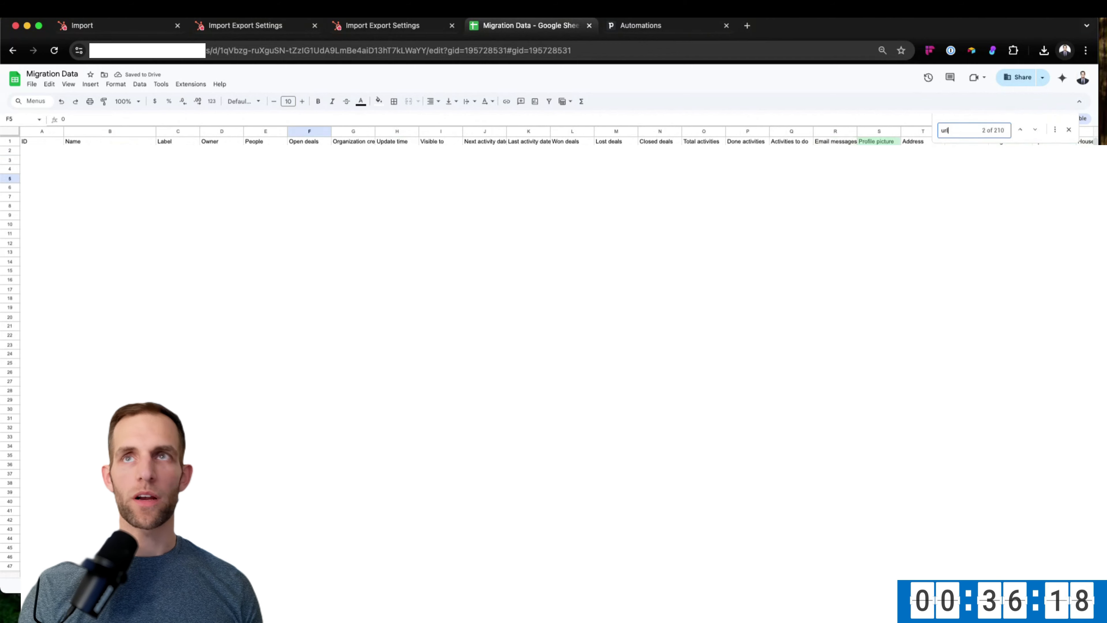
click(1021, 131)
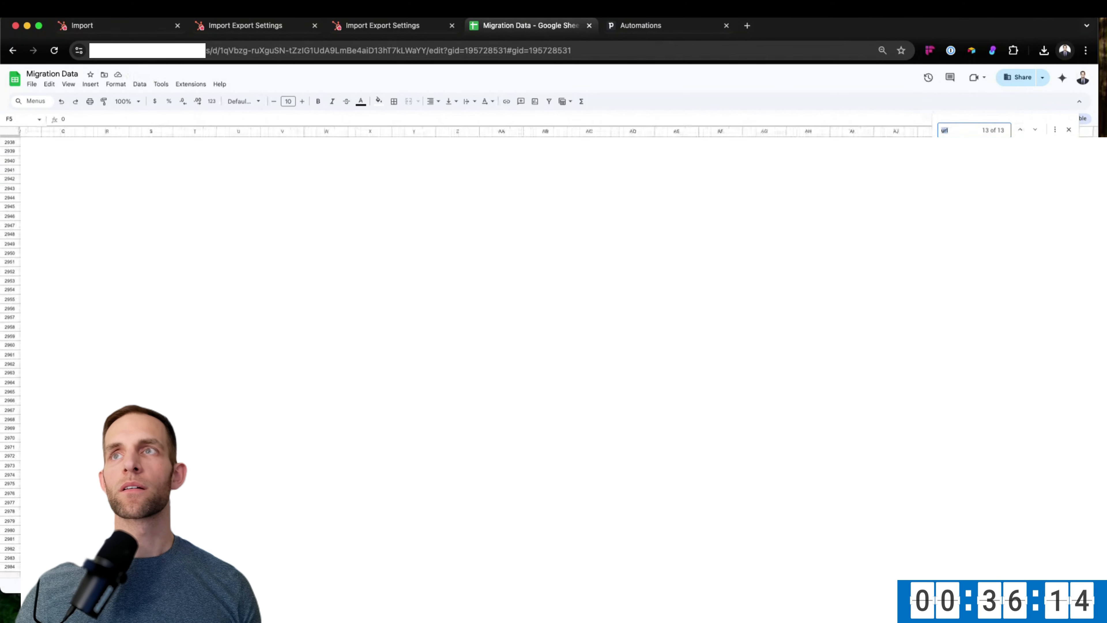
click(1069, 129)
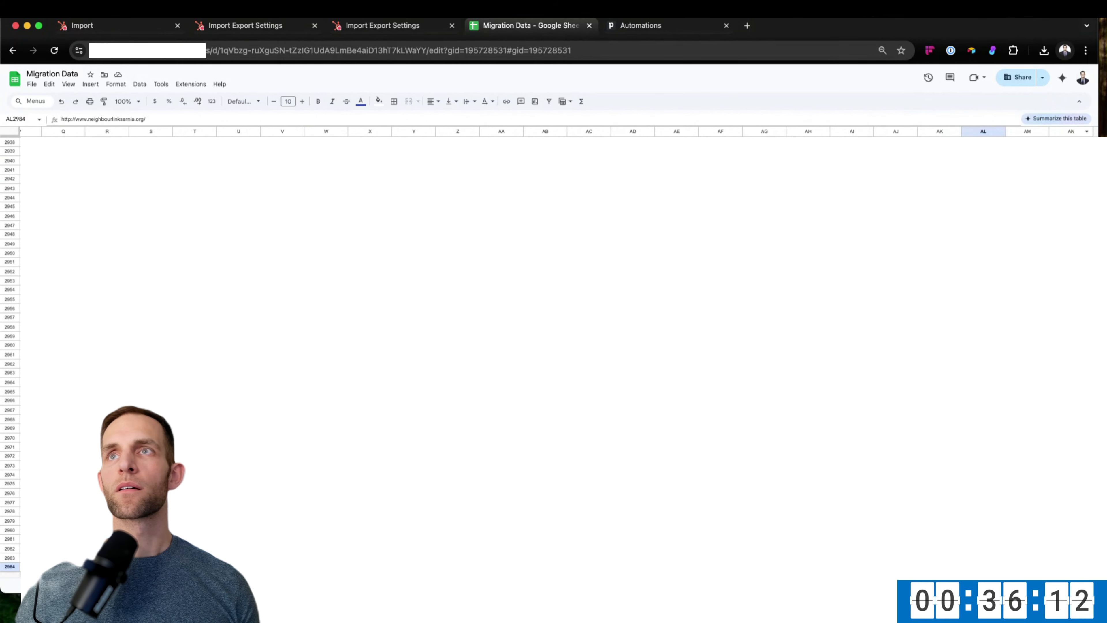
Delete the columns from Full/combined address through Industry in the organizations sheet, keeping the Website column.
scroll(554, 349, up, 20)
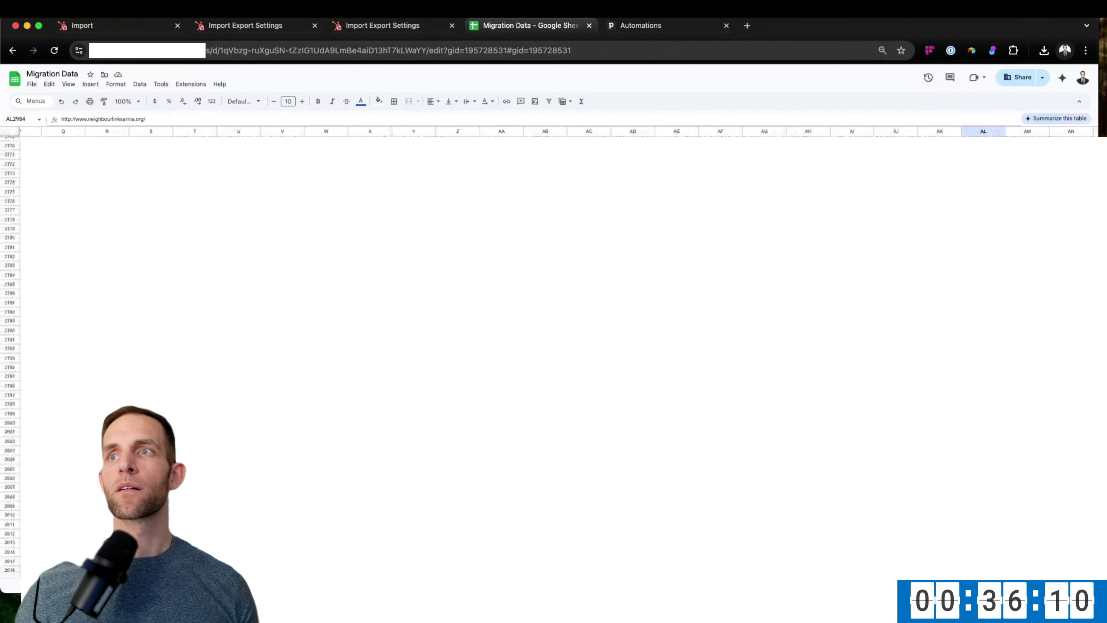
drag(1096, 515, 1098, 128)
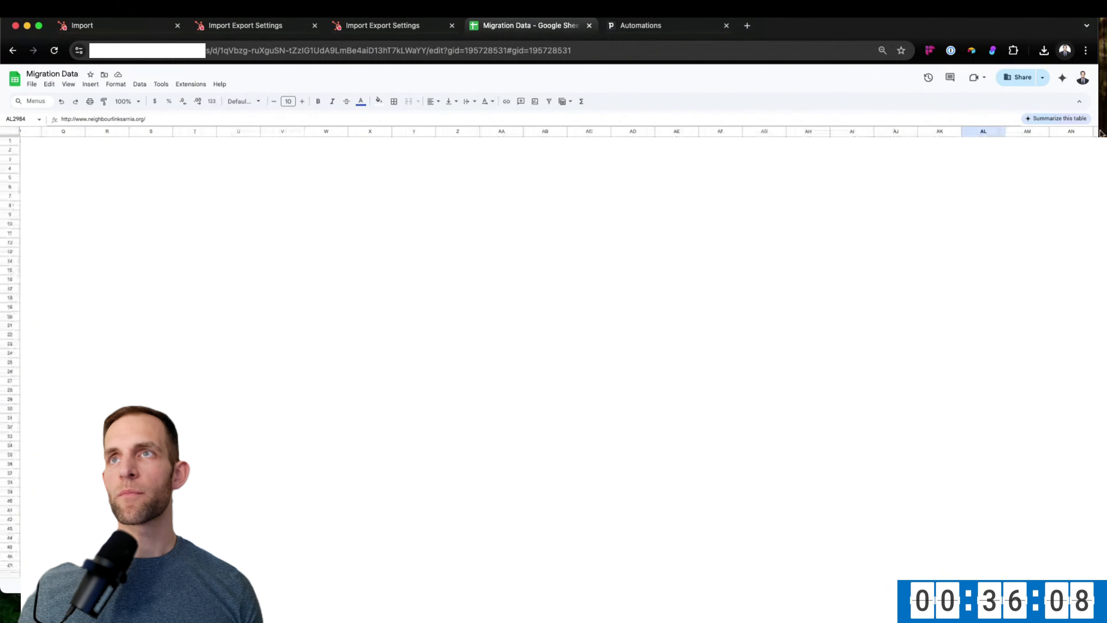
click(979, 142)
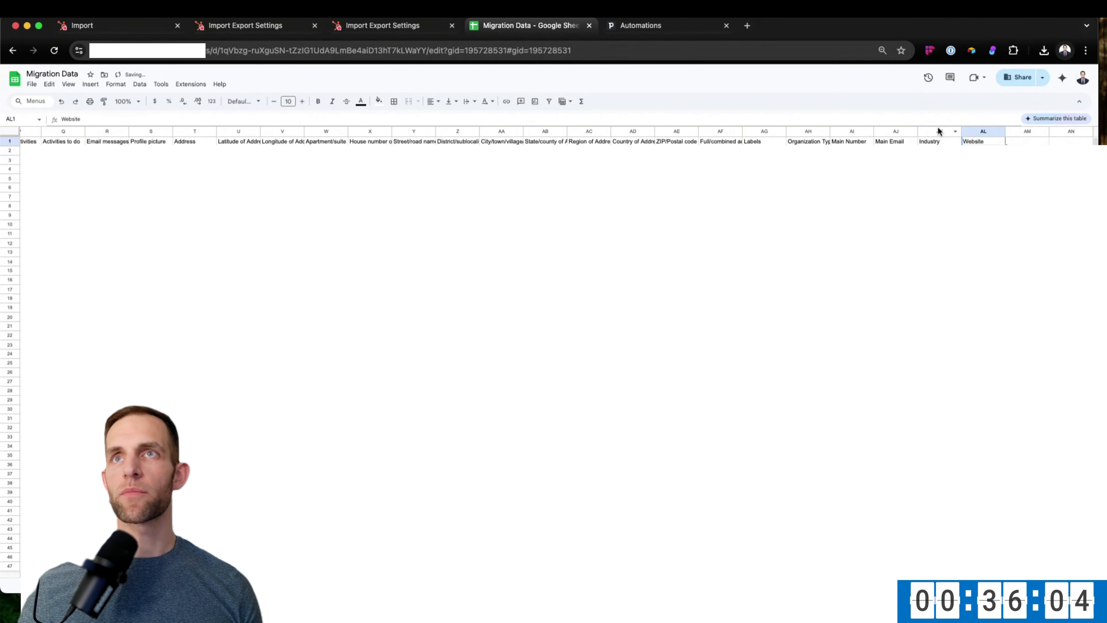
drag(938, 126, 723, 130)
right_click(723, 130)
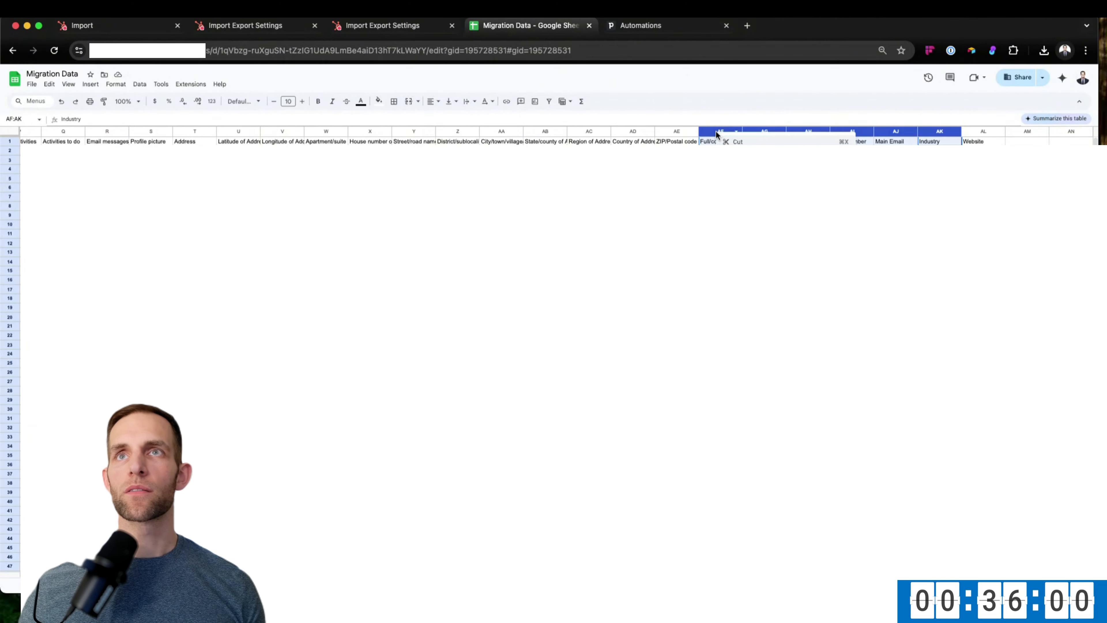
click(759, 232)
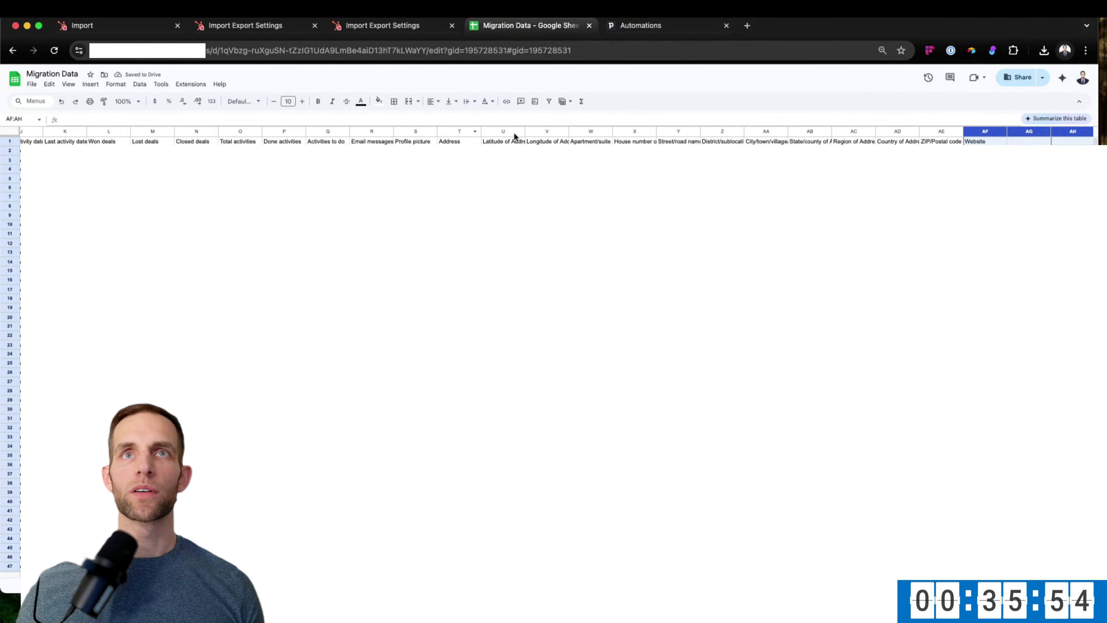
Delete the address detail columns from Latitude of Address through District/sublocality of Address.
drag(514, 132, 671, 131)
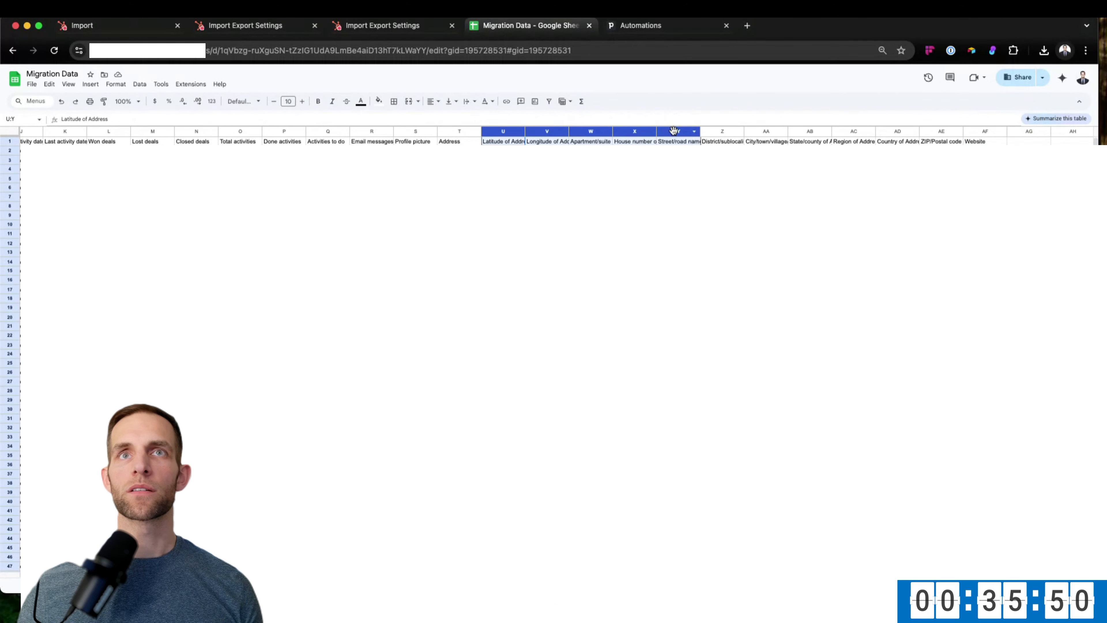
right_click(673, 131)
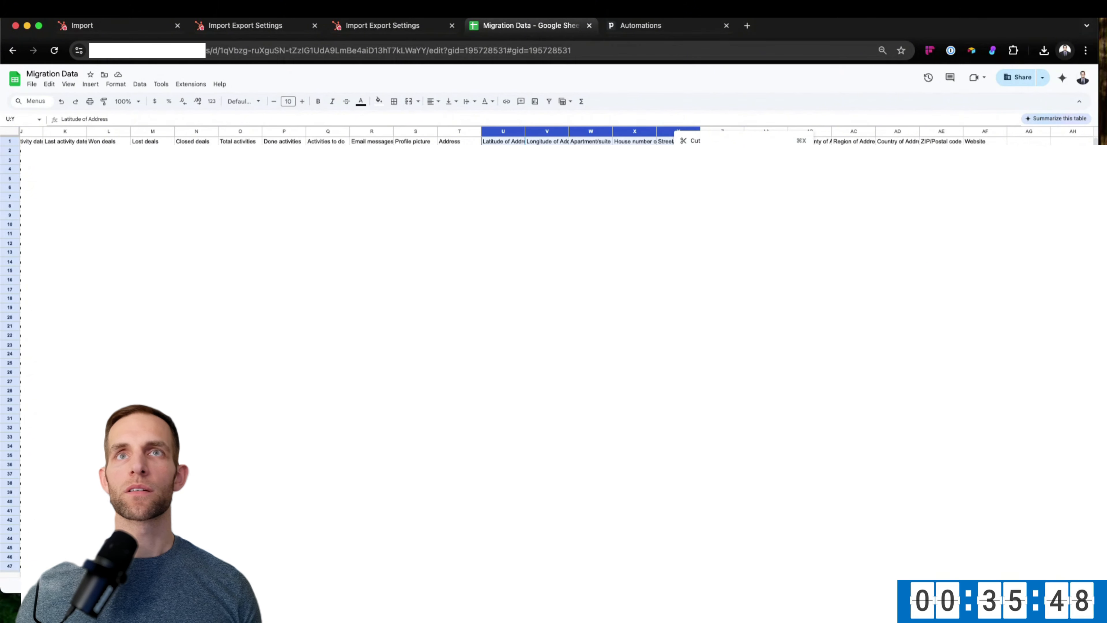
click(764, 168)
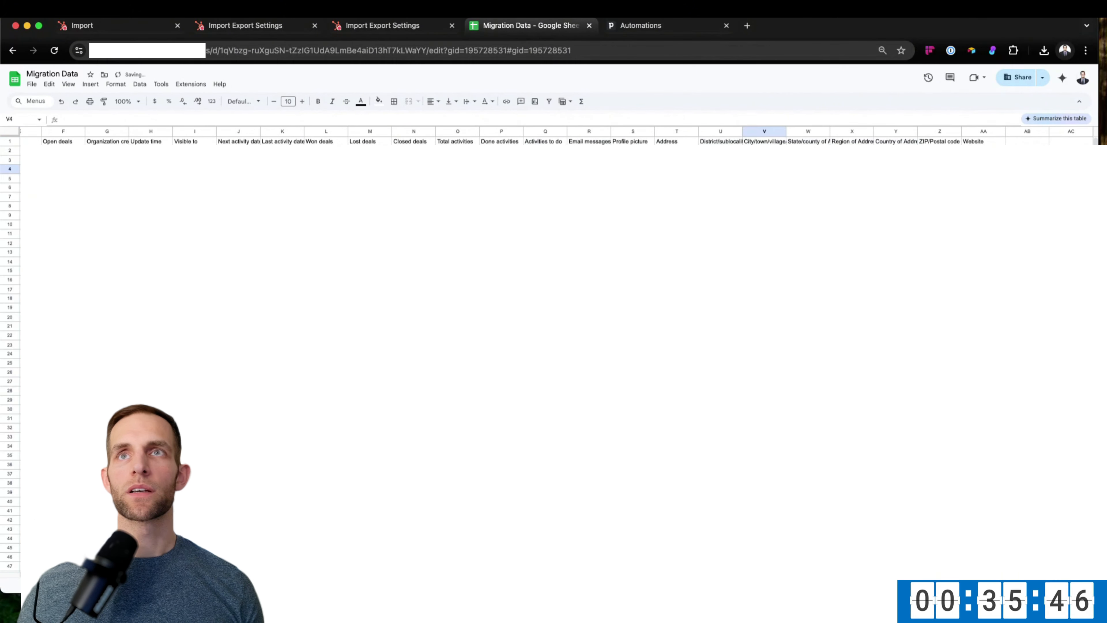
click(720, 131)
key(super+alt+minus)
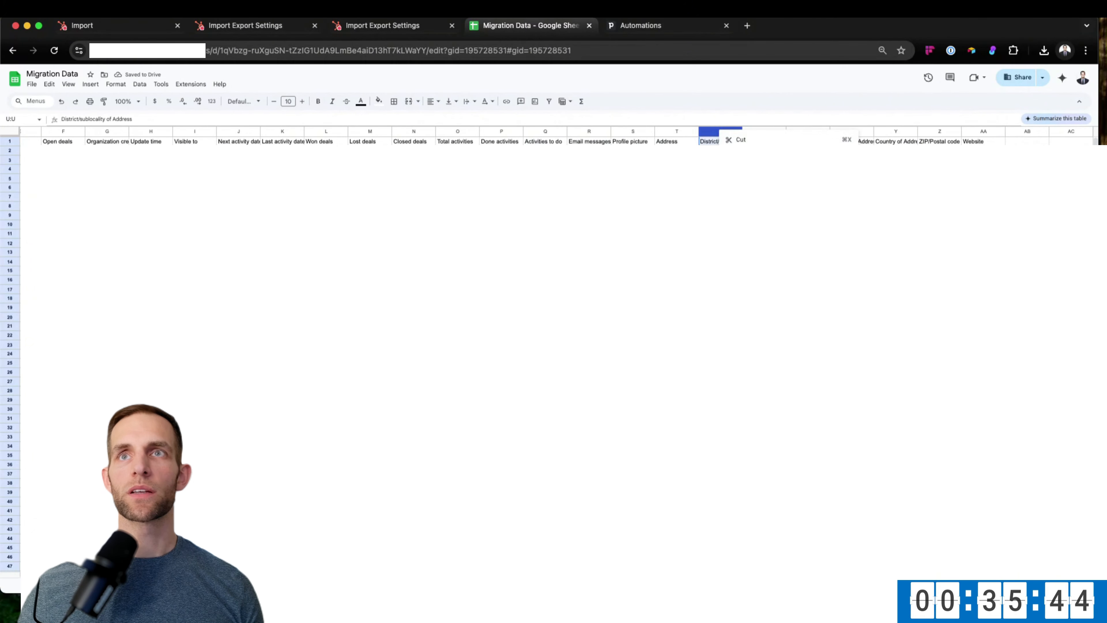
Rename the City/town/village/locality header as City and the adjacent state/county header as State/Region.
double_click(755, 141)
key(super+a)
text(City)
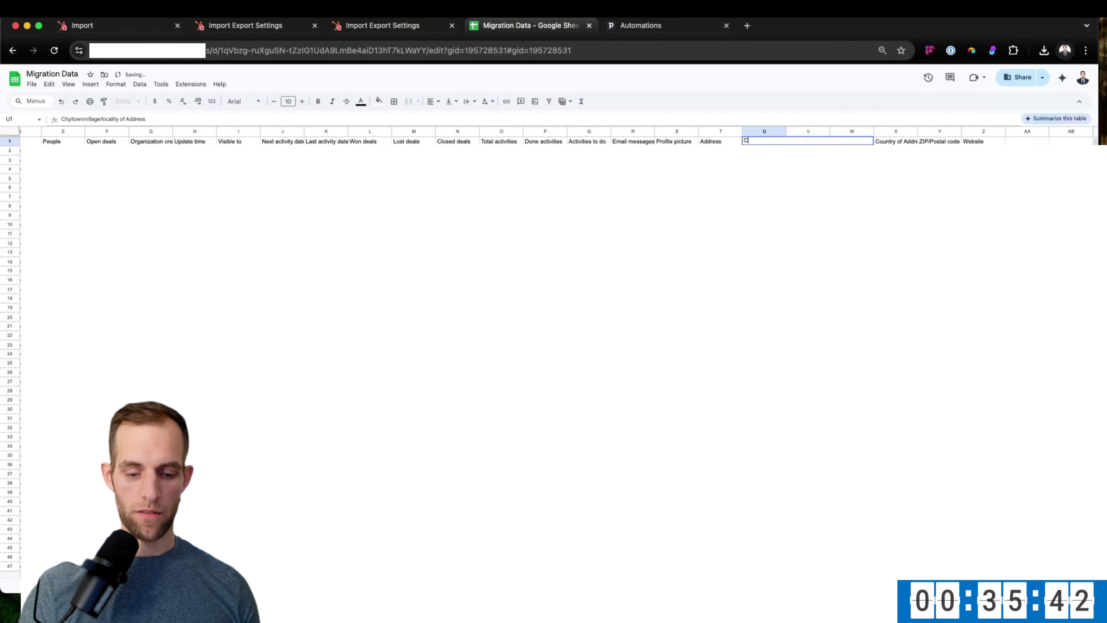
key(Tab)
text(S)
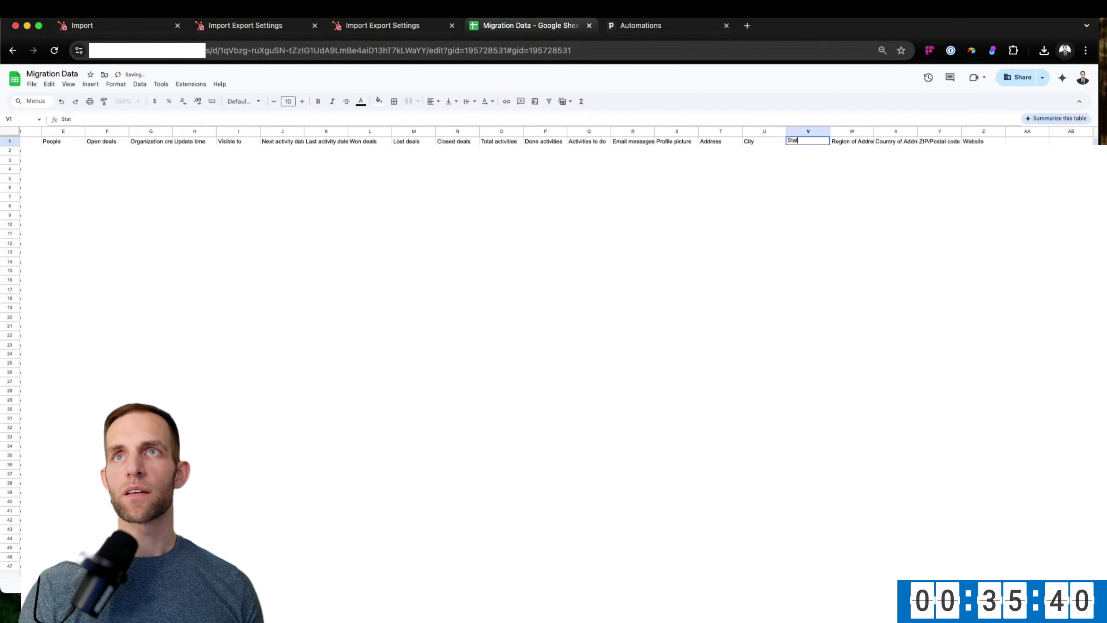
text(tate/Reg)
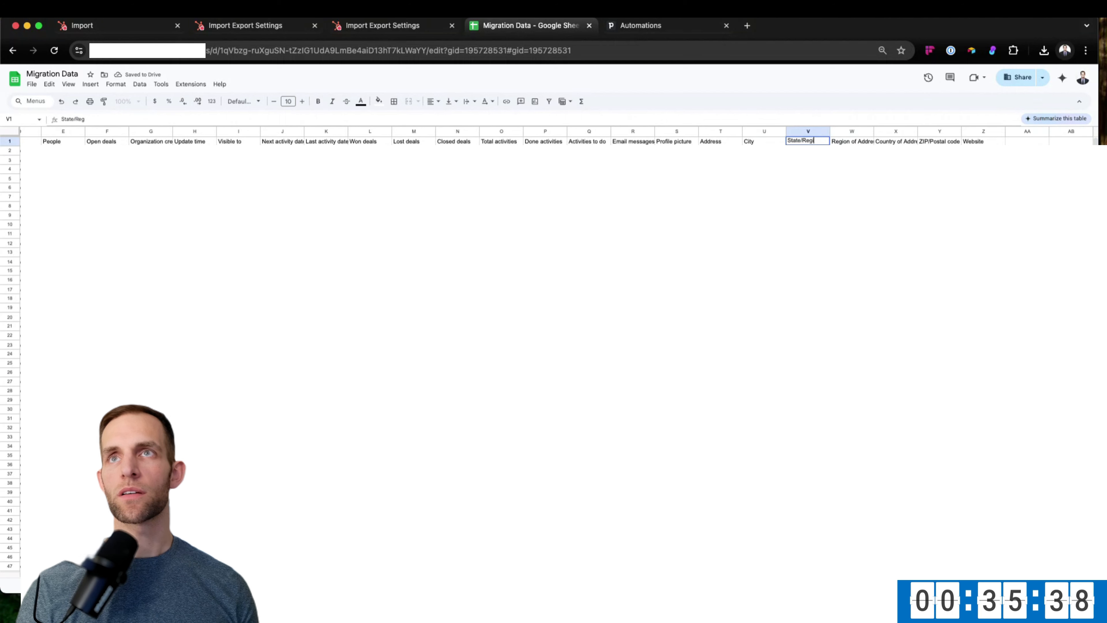
text(onon)
key(Tab)
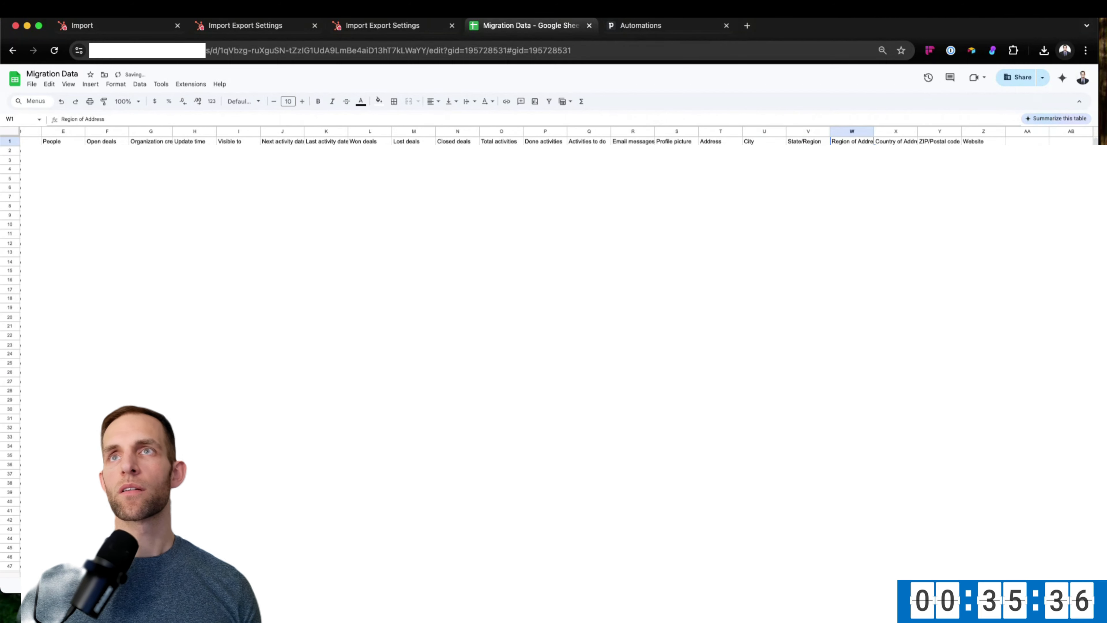
Delete the Region of Address column and the columns from Won deals through Profile picture.
right_click(855, 132)
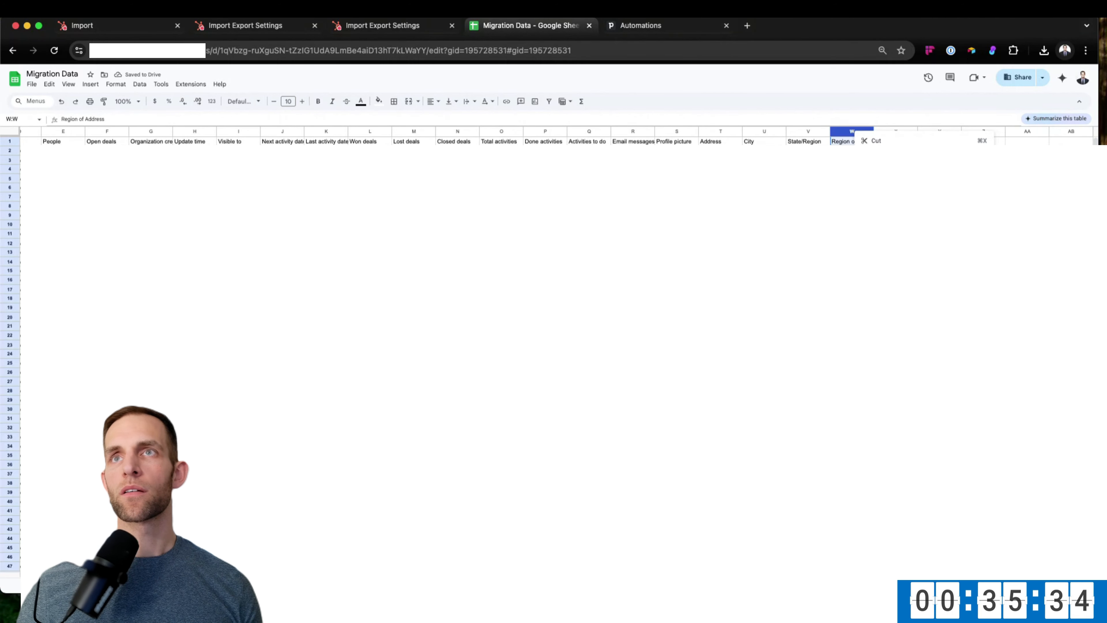
click(884, 231)
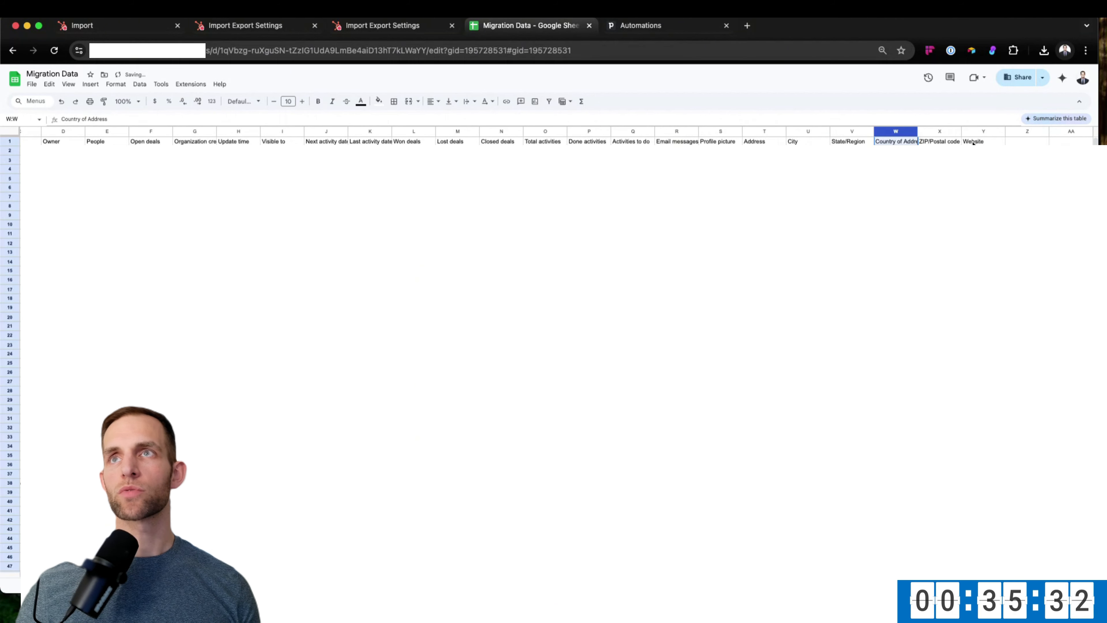
click(676, 151)
drag(712, 132, 412, 131)
right_click(411, 133)
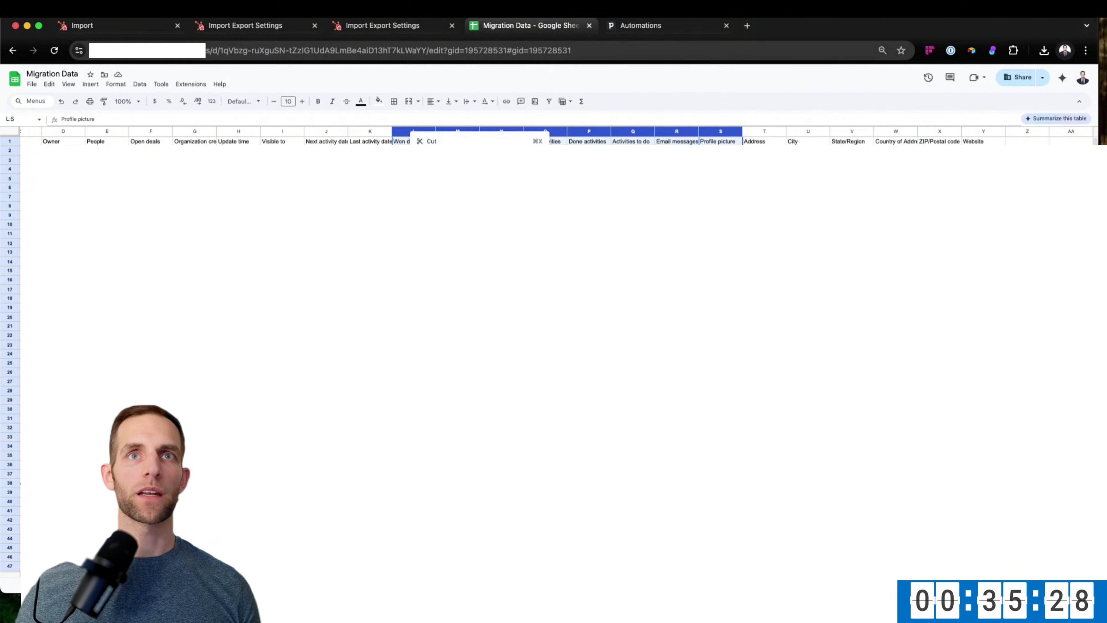
click(449, 232)
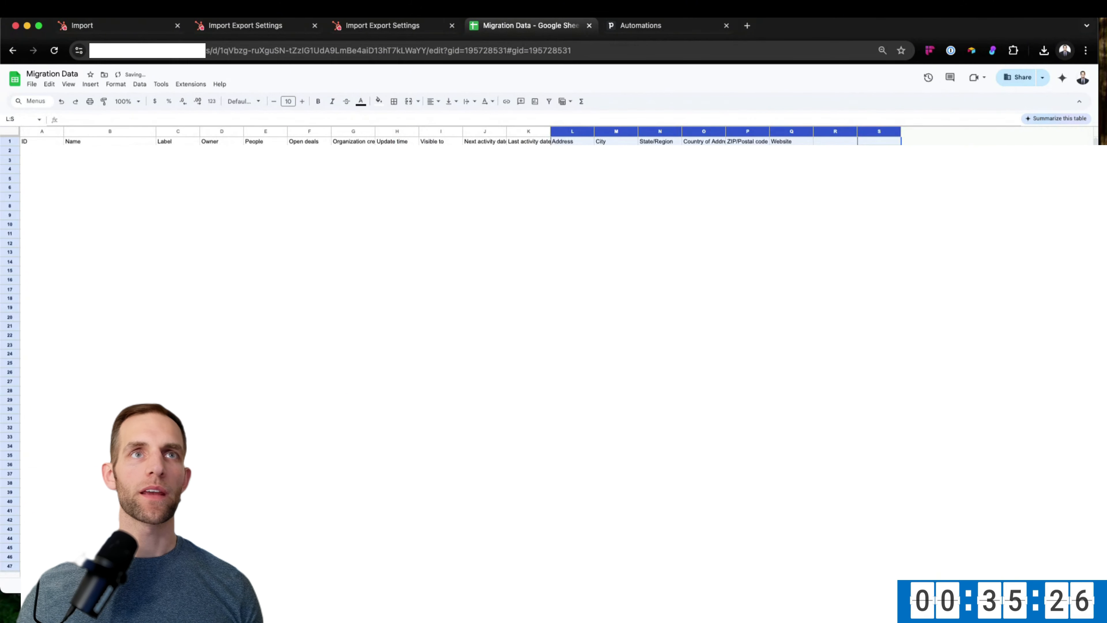
Delete the Owner, People and Open deals columns, as well as the Label column.
drag(217, 132, 312, 132)
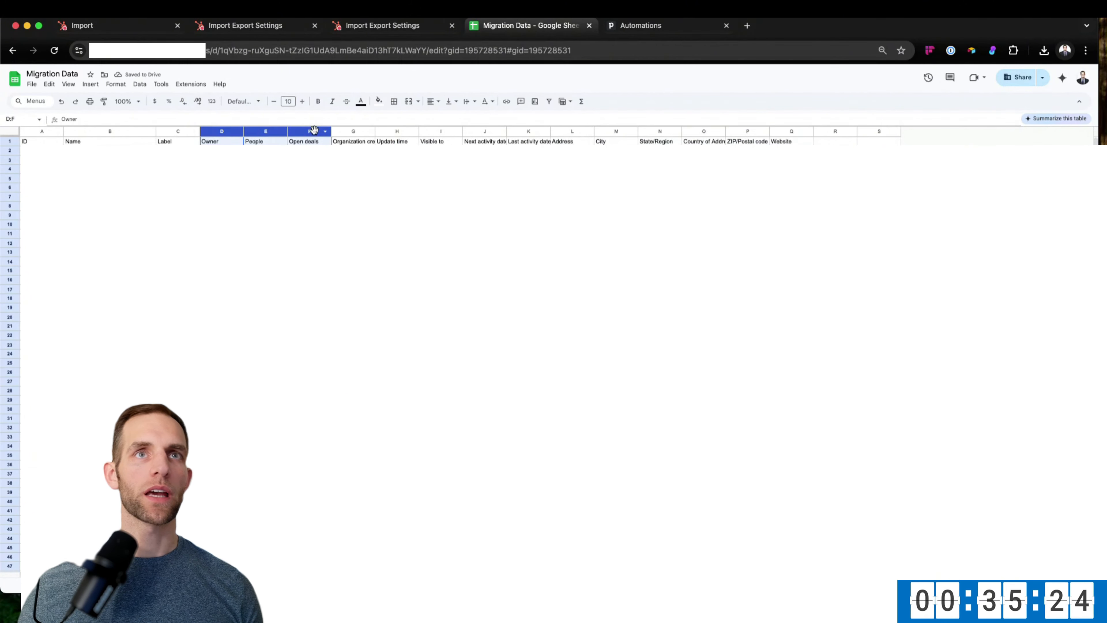
right_click(314, 134)
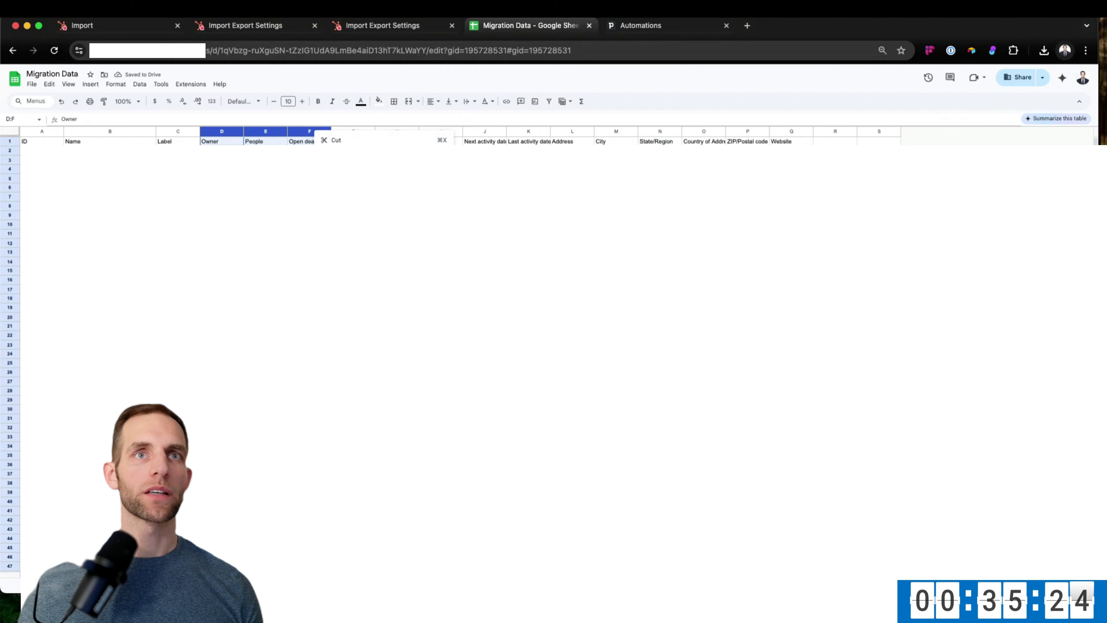
right_click(170, 130)
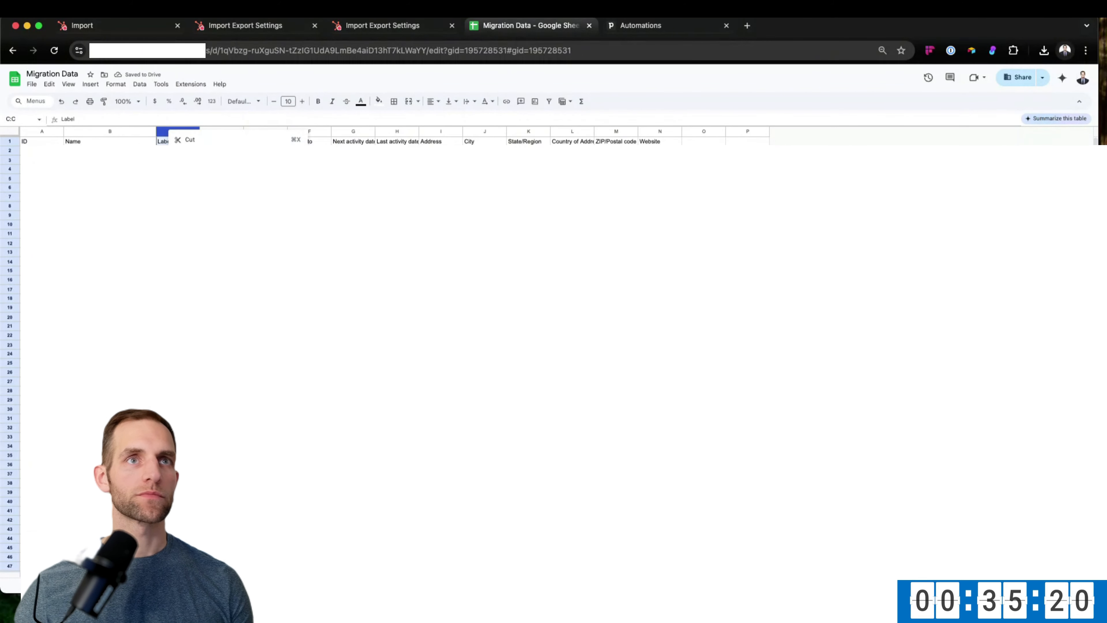
click(197, 230)
Rename the ID column header in cell A1 as Pipedrive Organization.
double_click(31, 141)
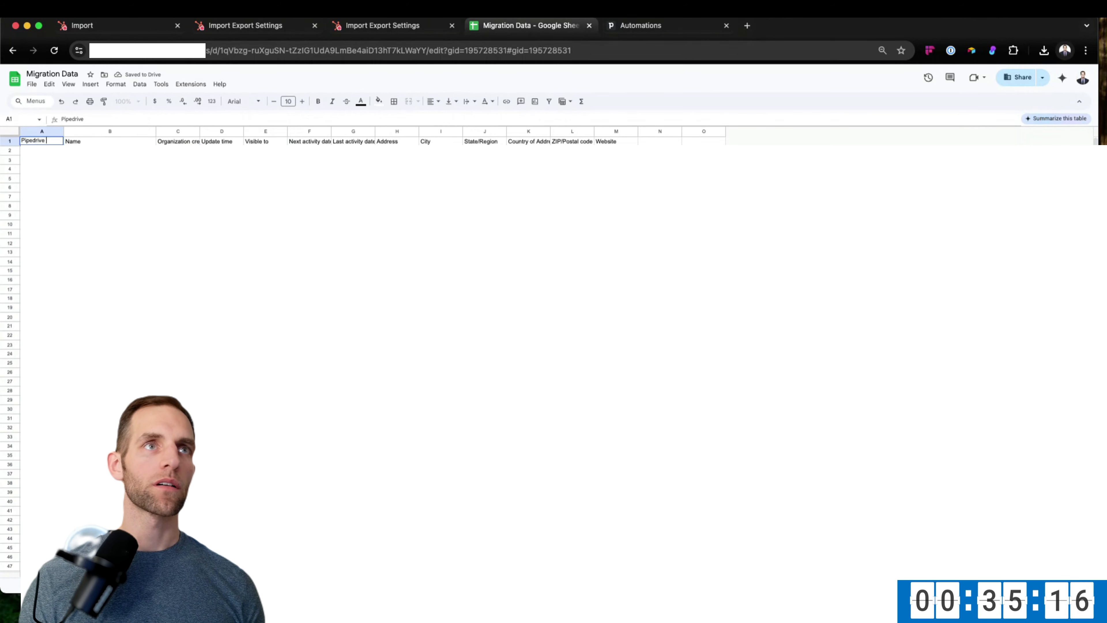
key(BackSpace)
key(BackSpace)
key(BackSpace)
key(BackSpace)
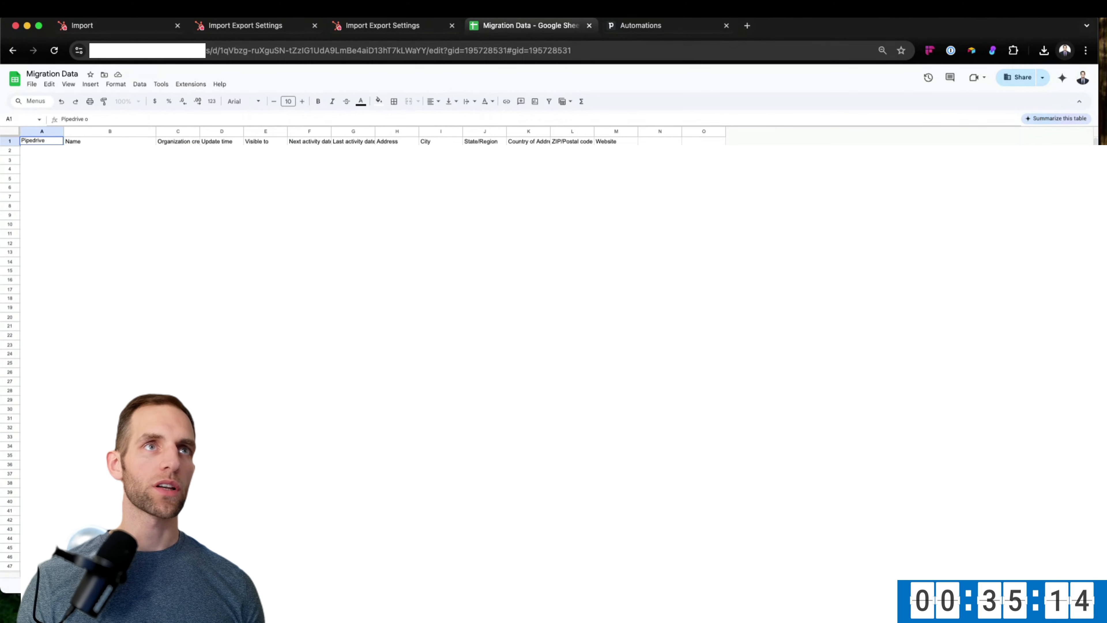
text(Organization)
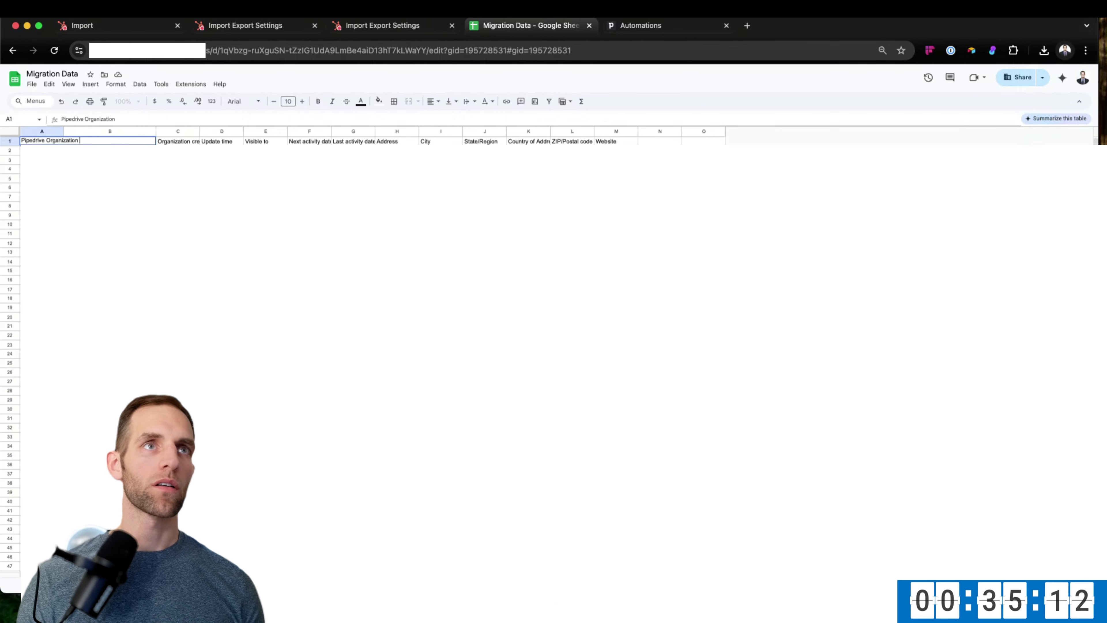
key(Return)
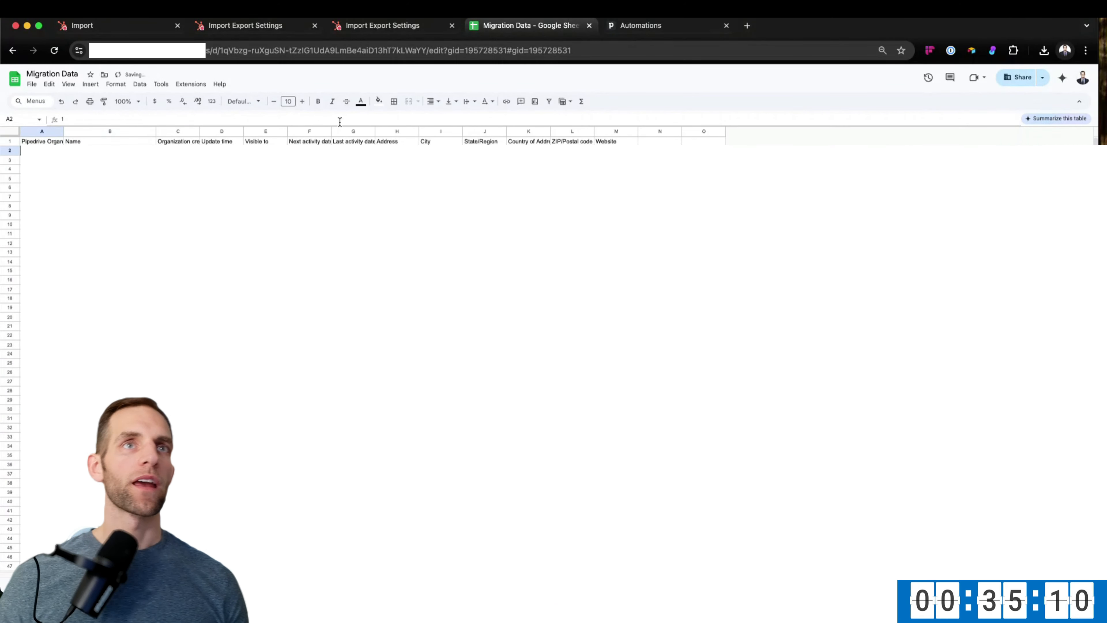
Delete the columns from Update time through Last activity date, plus the Organization created column.
drag(220, 132, 351, 131)
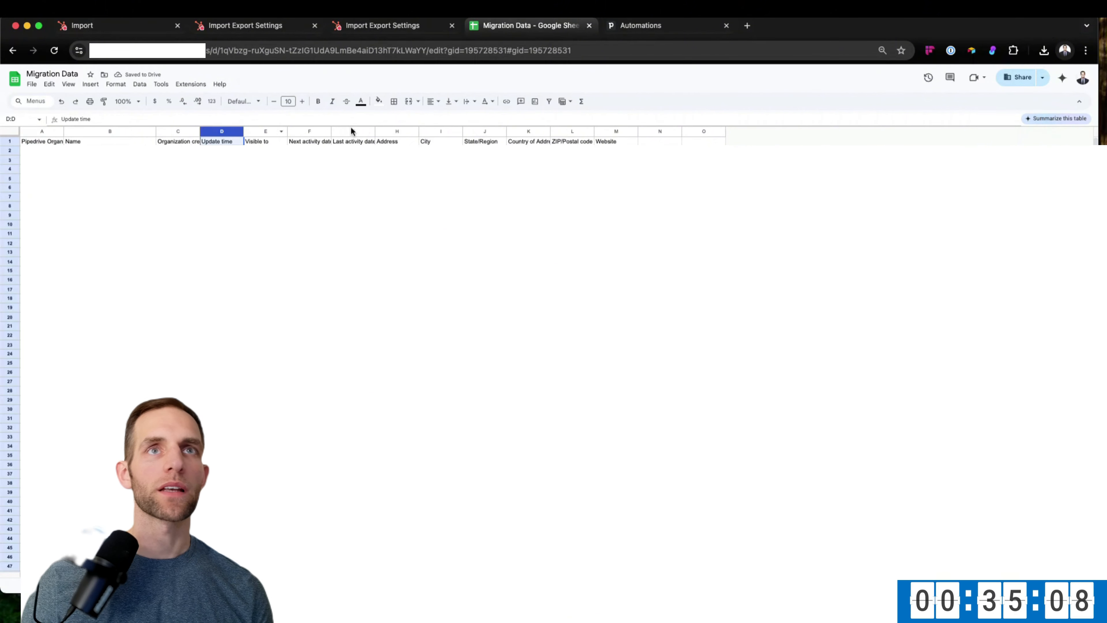
right_click(353, 131)
click(394, 229)
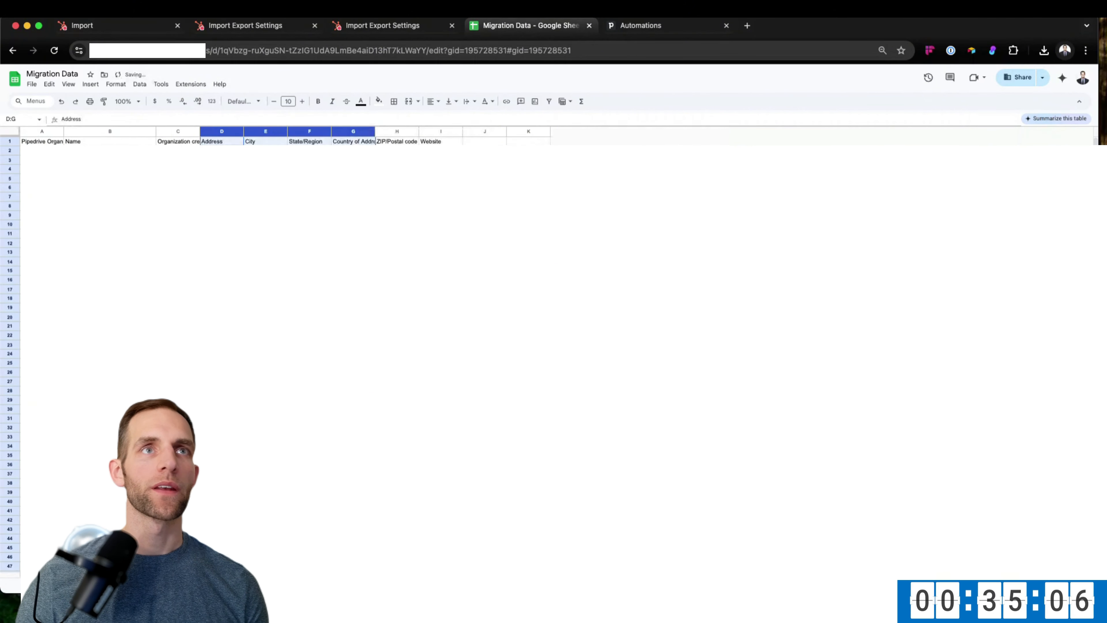
click(177, 141)
click(177, 131)
right_click(176, 132)
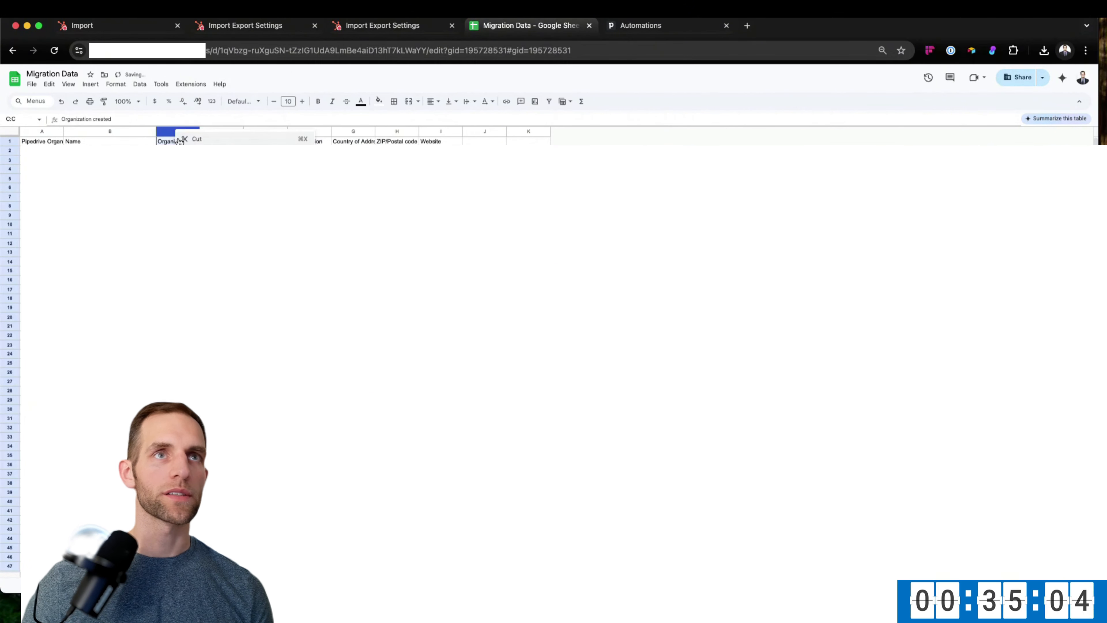
click(210, 230)
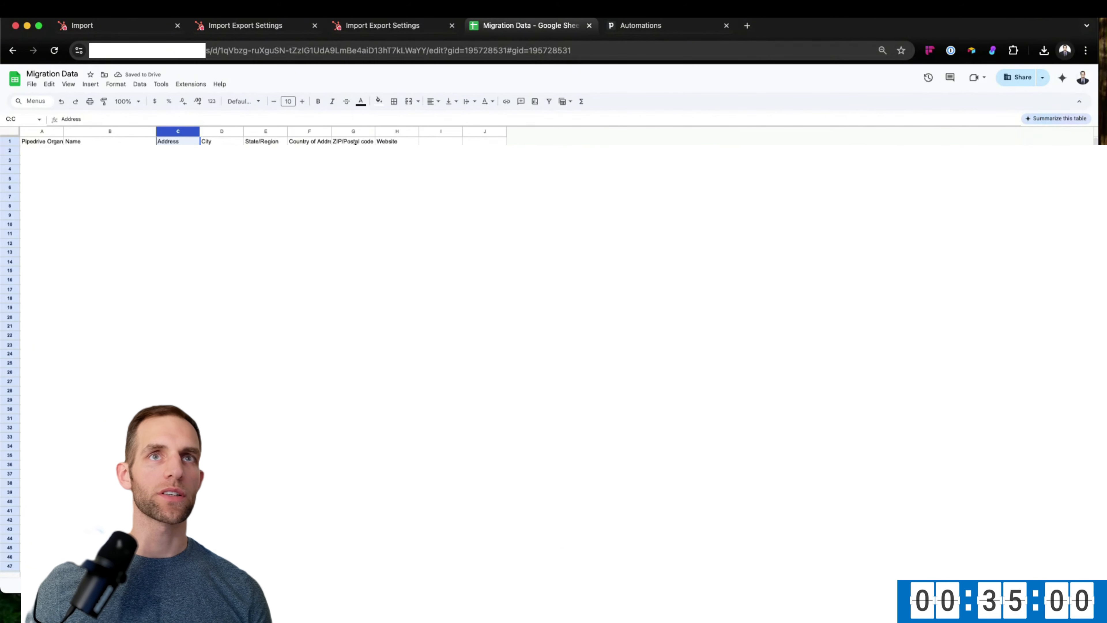
Download the cleaned organizations sheet as a Comma Separated Values (.csv) file.
click(397, 151)
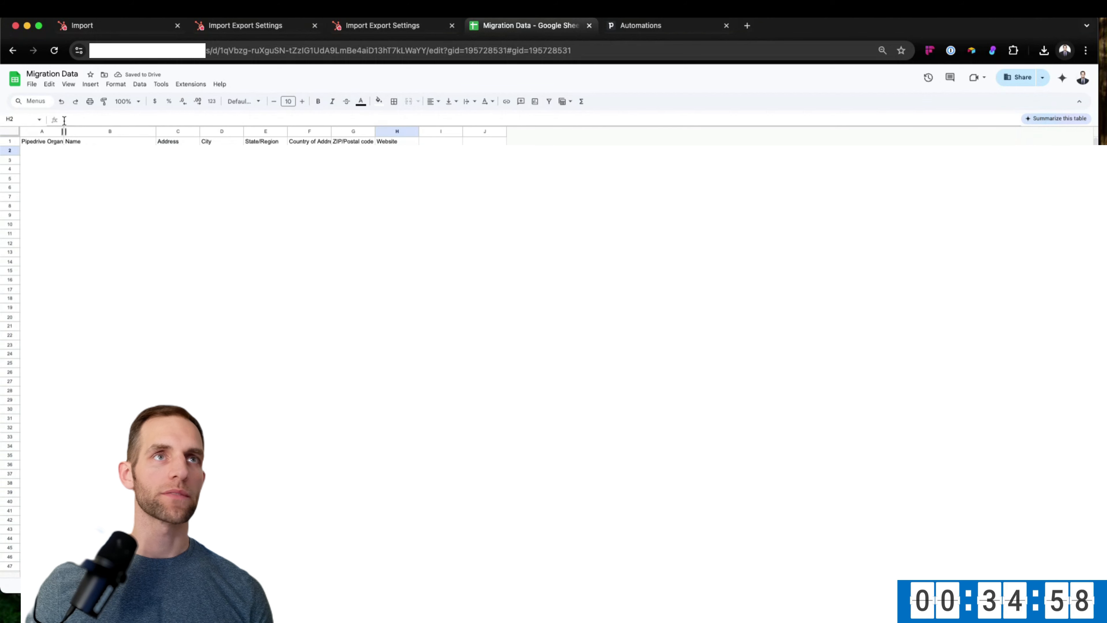
click(31, 84)
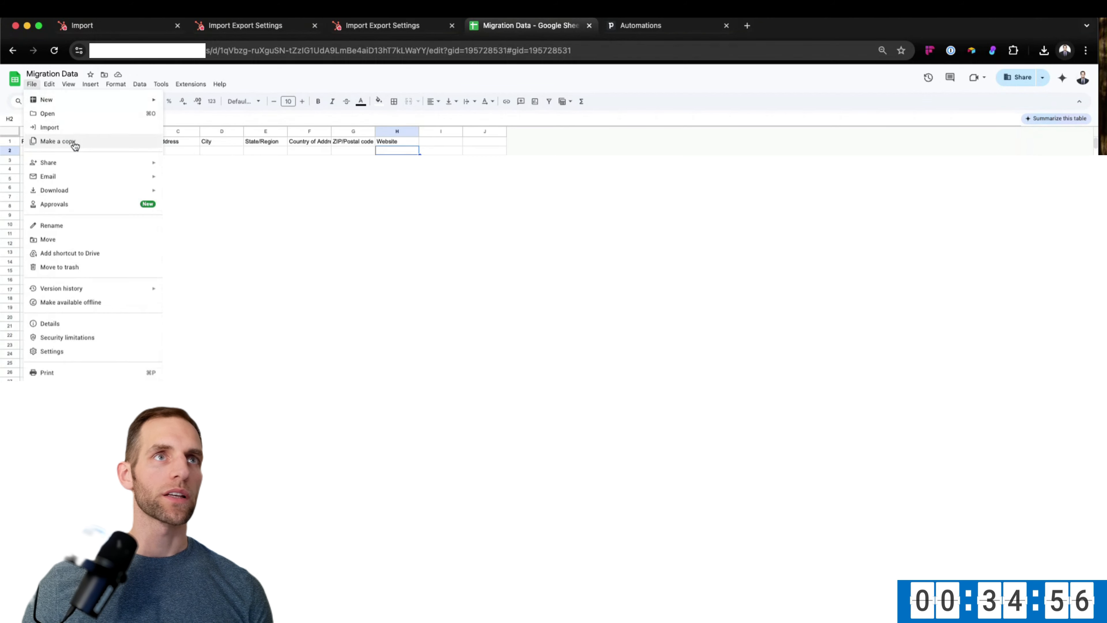
mouse_move(59, 190)
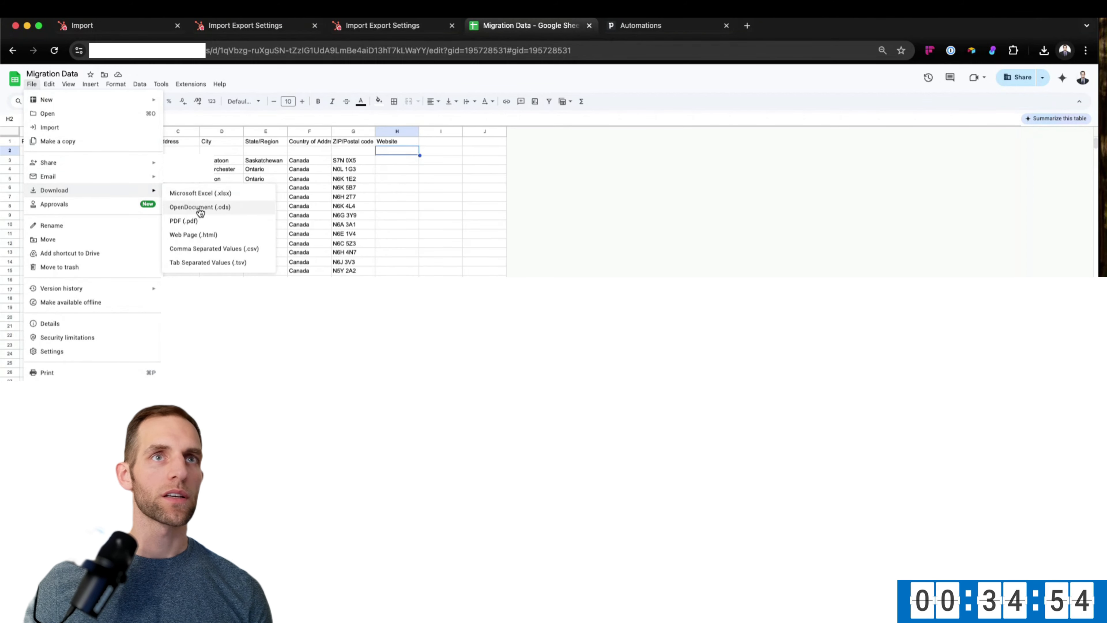
click(210, 249)
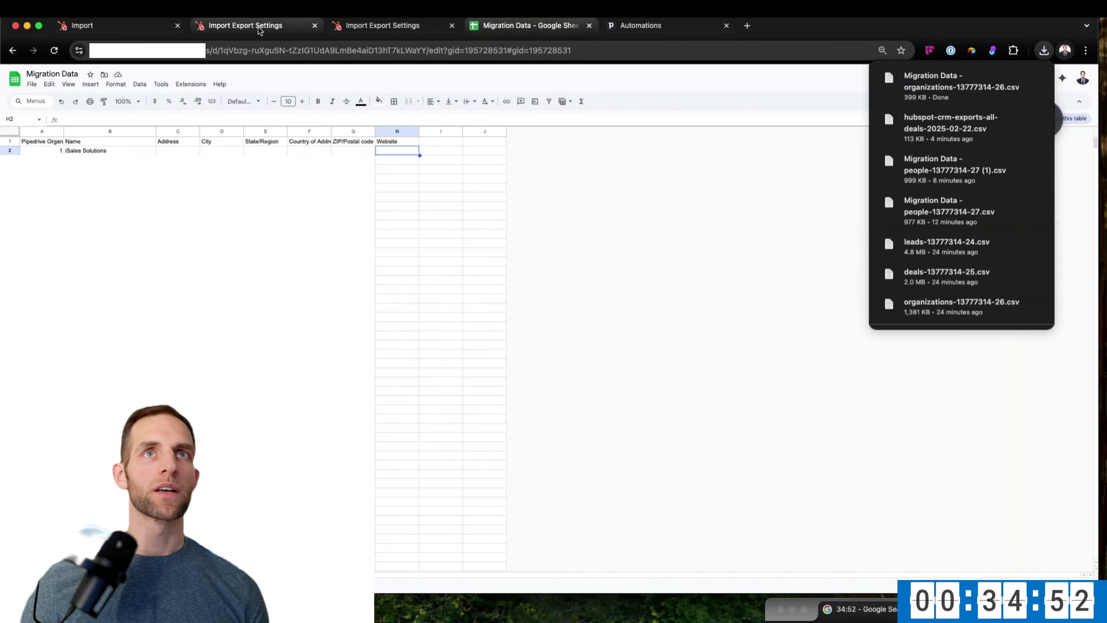
Switch to the HubSpot companies import and upload Migration Data - organizations-13777314-26.csv as the Companies file.
click(412, 28)
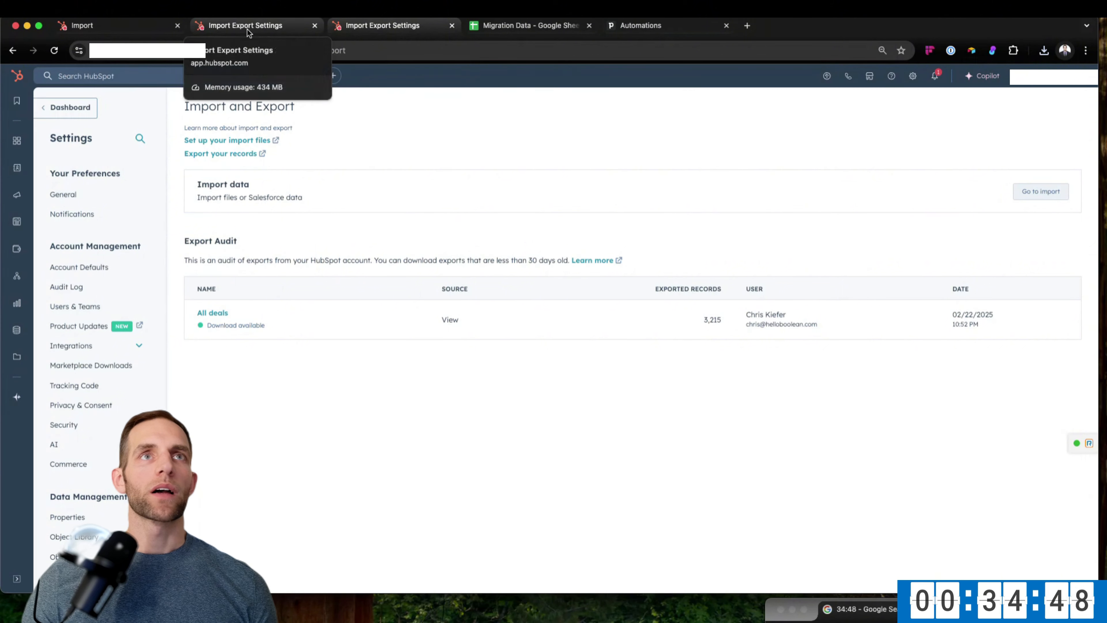
click(144, 27)
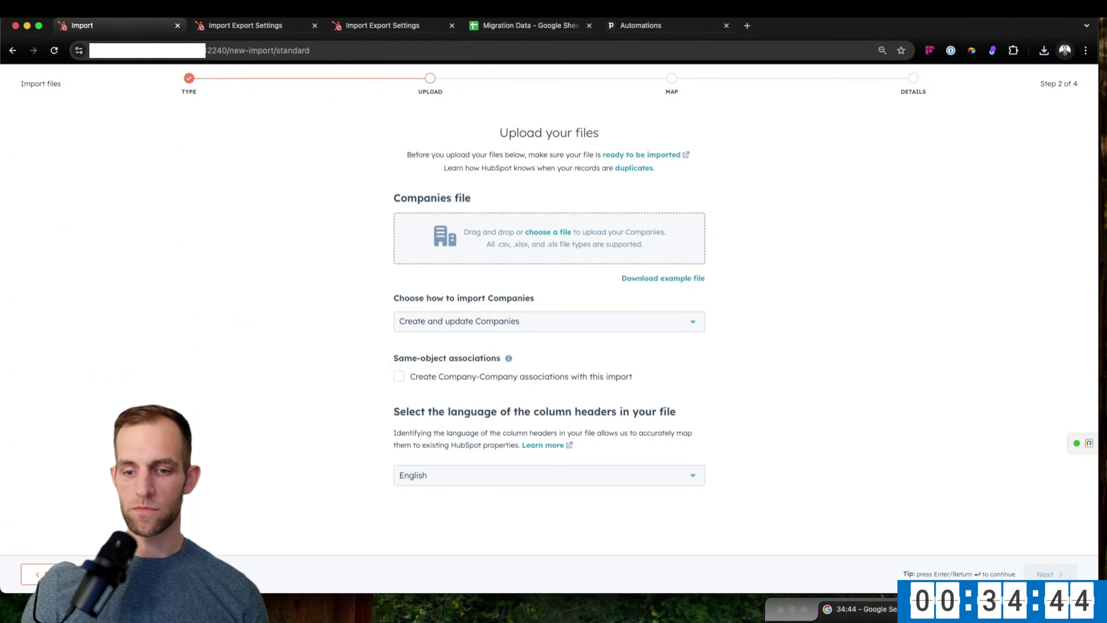
drag(709, 500, 495, 227)
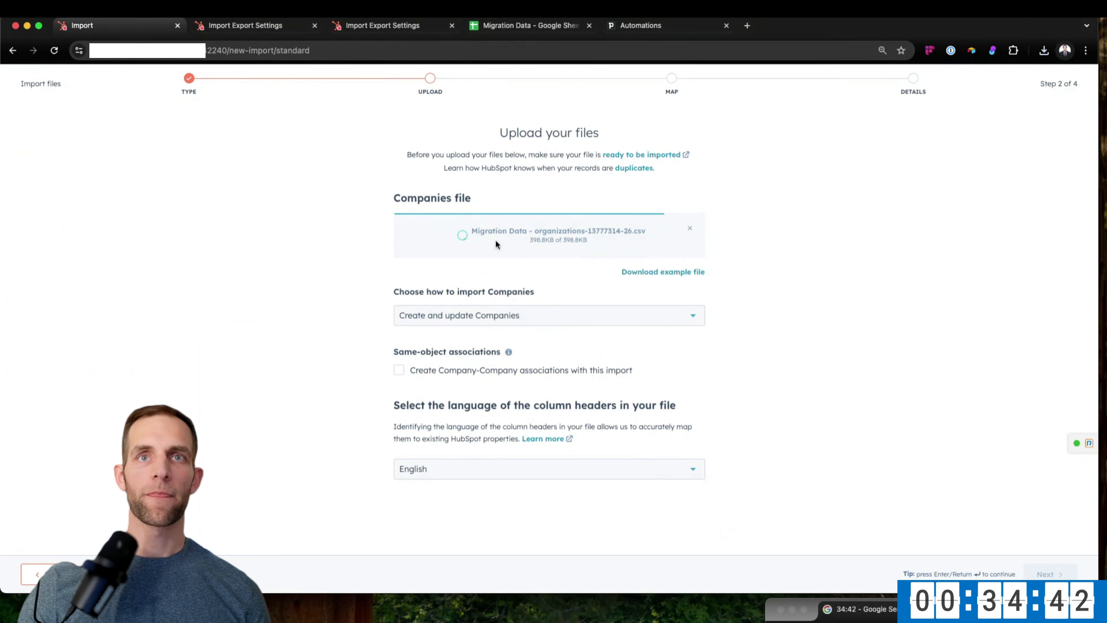
Set the import to create new Companies only and continue to the column mapping.
click(480, 326)
click(447, 364)
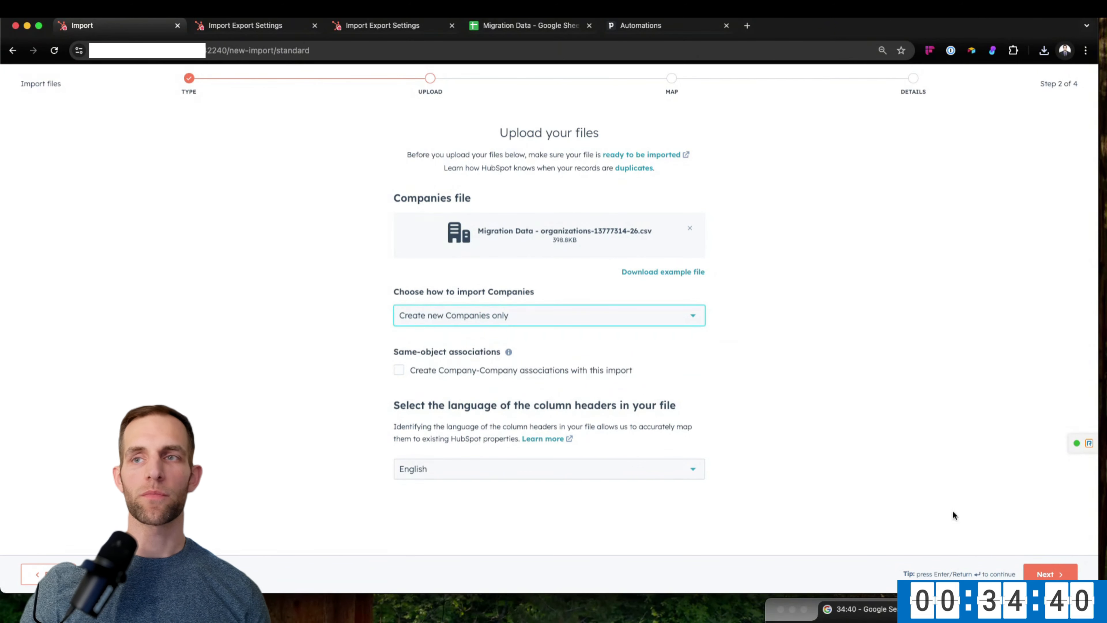
key(Return)
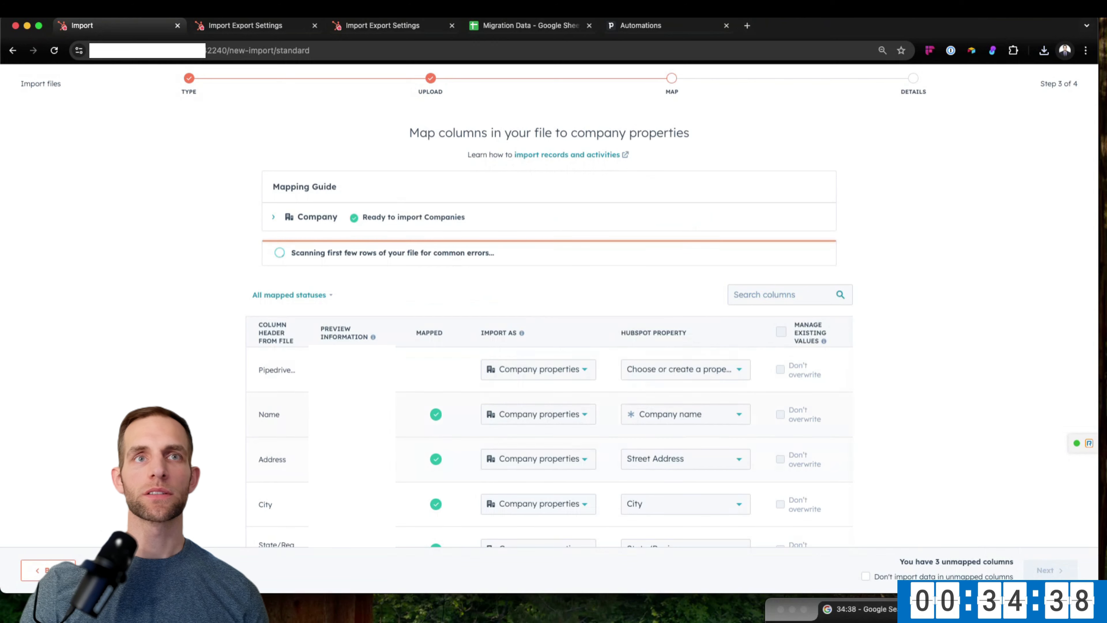
Begin creating a new company property for the unmapped Pipedrive Organization ID column and open its property details for review.
click(274, 219)
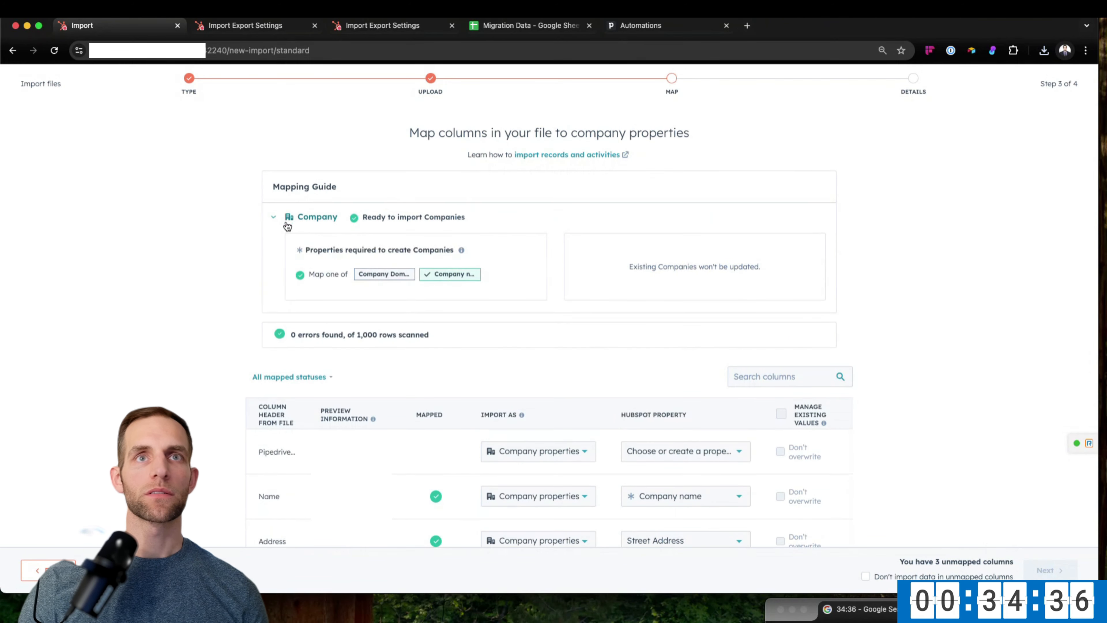
scroll(509, 374, down, 4)
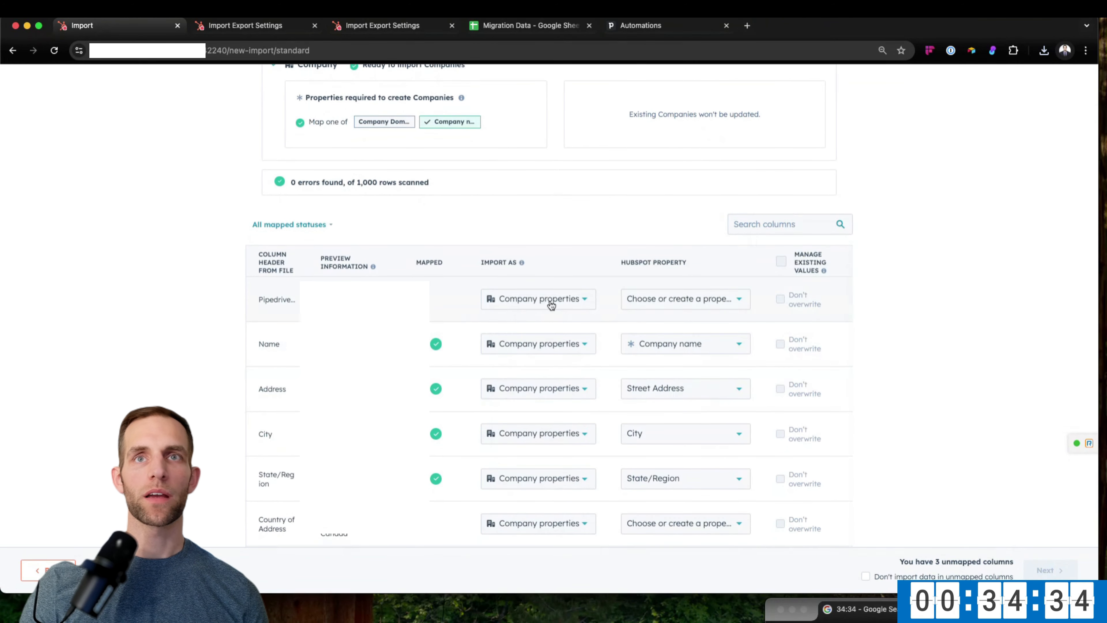
click(662, 305)
text(pipe)
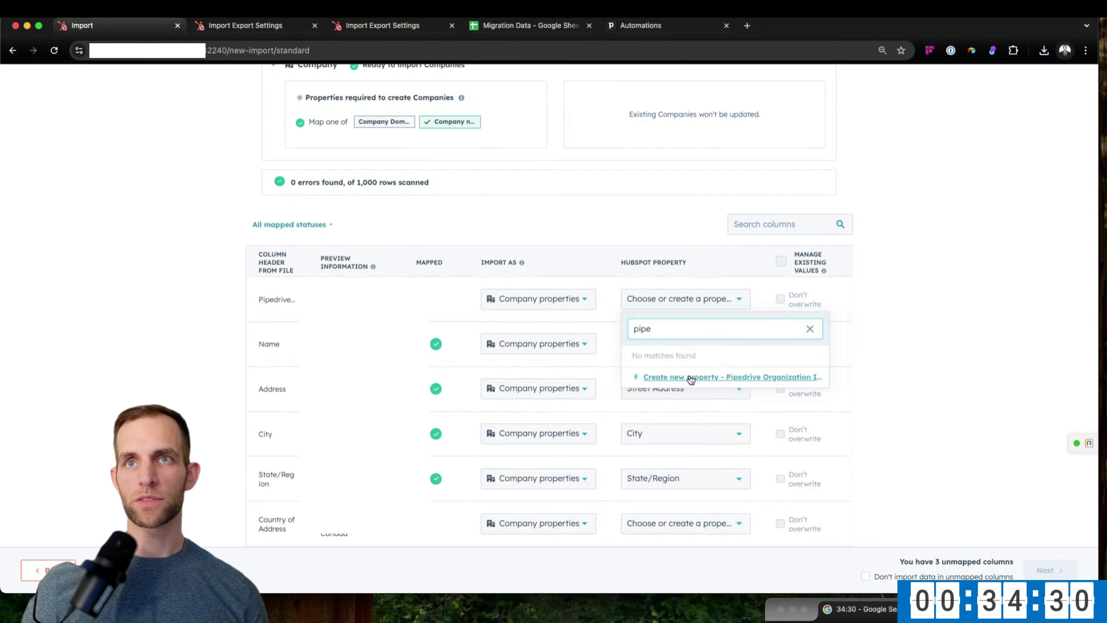
click(715, 375)
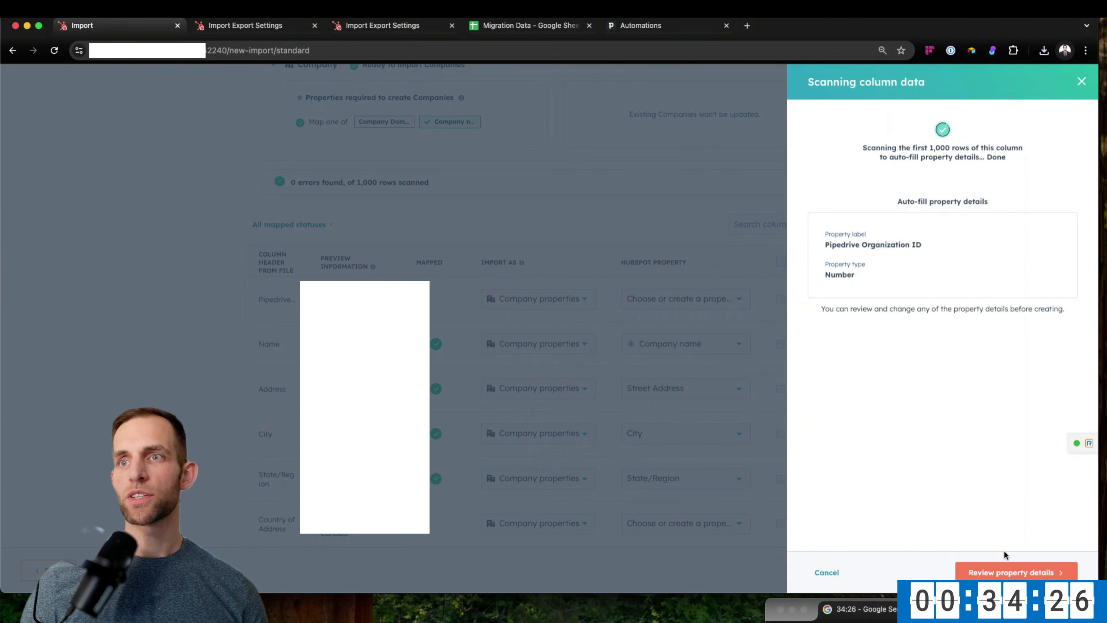
click(999, 572)
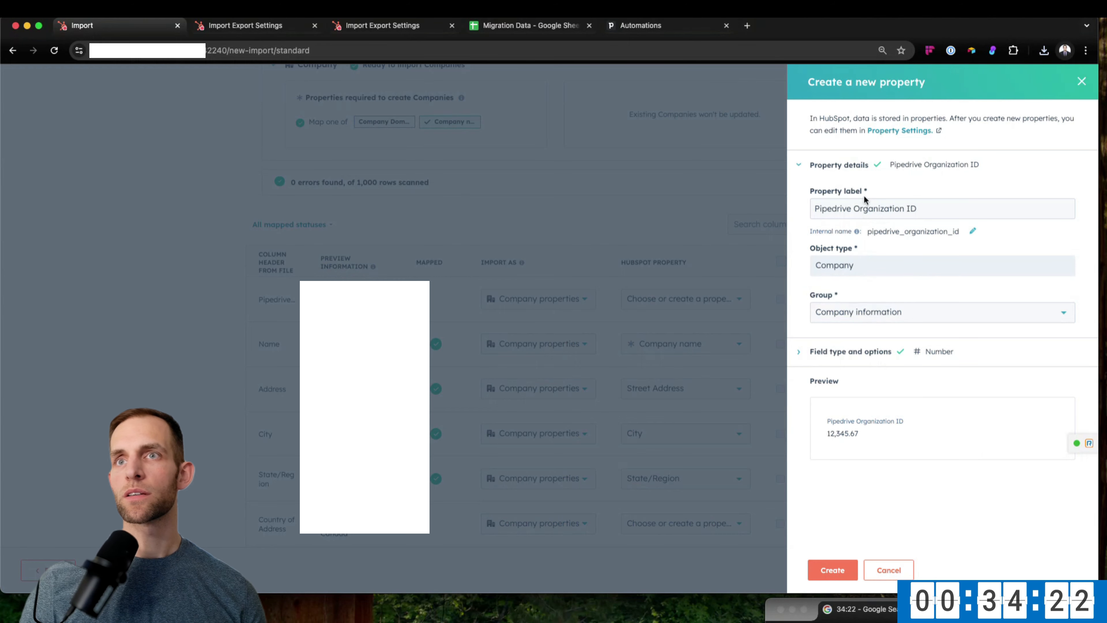
Set the new property's field type to Single-line text, stop showing it in forms, and create it.
click(806, 353)
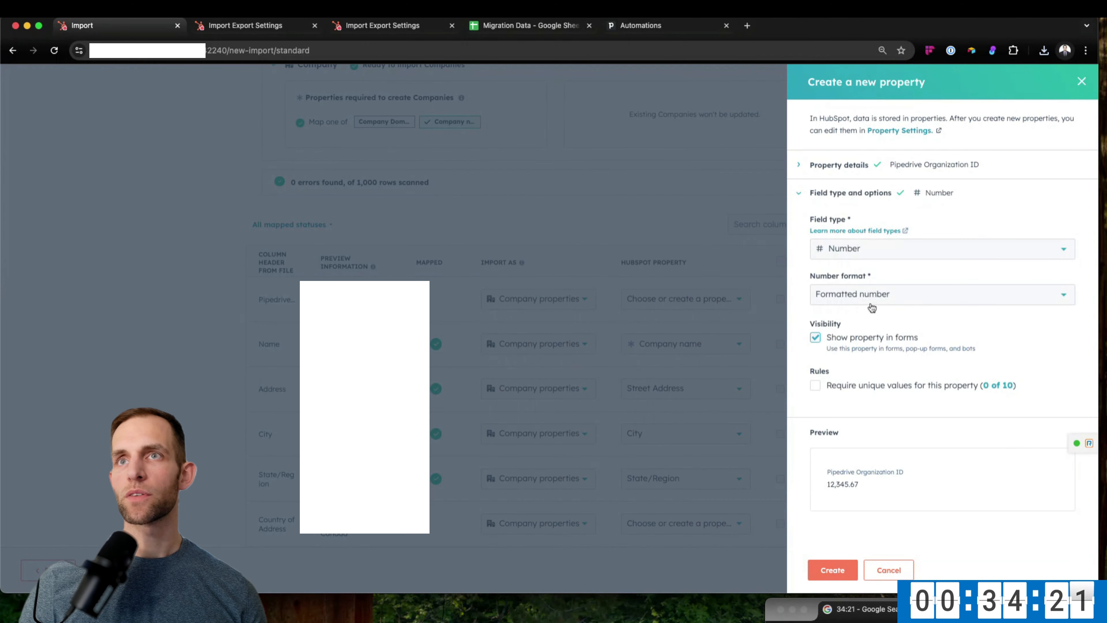
click(865, 250)
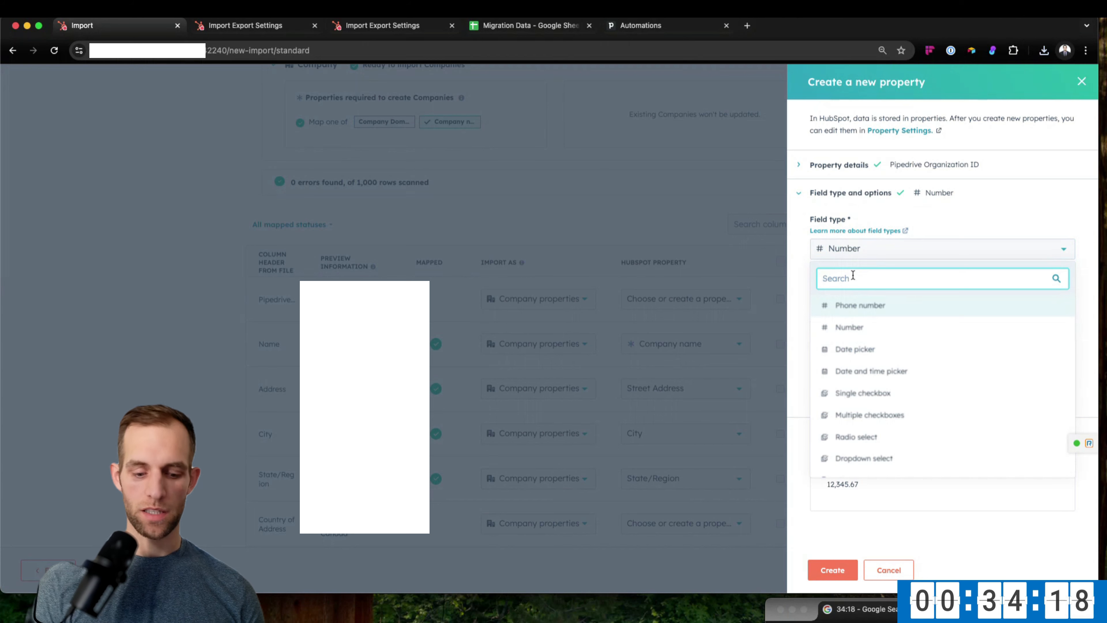
text(sin)
key(Return)
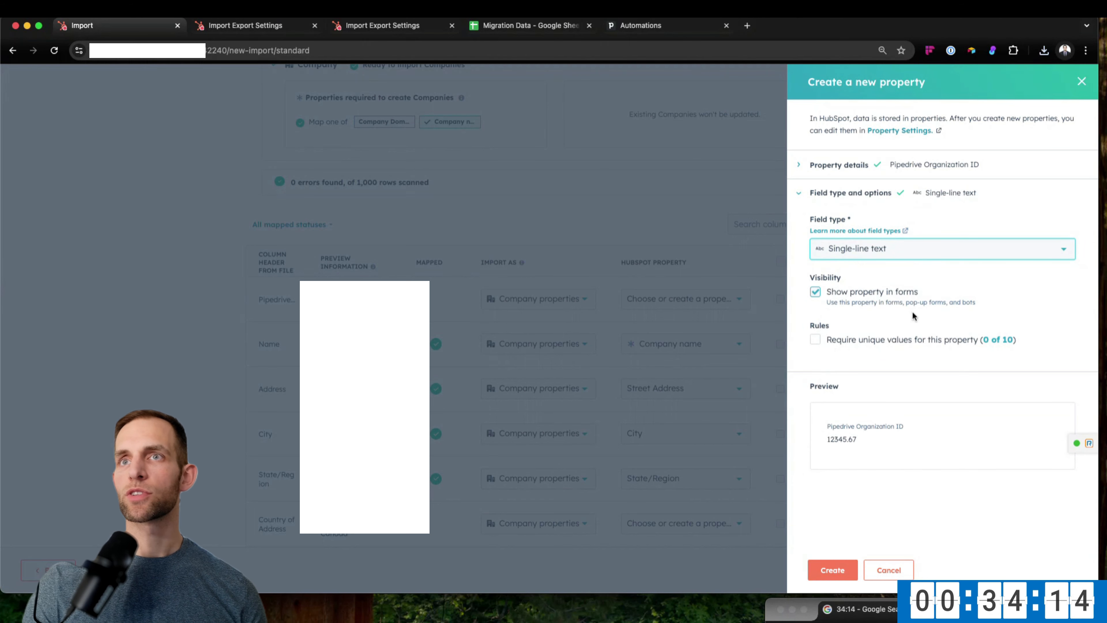
click(815, 293)
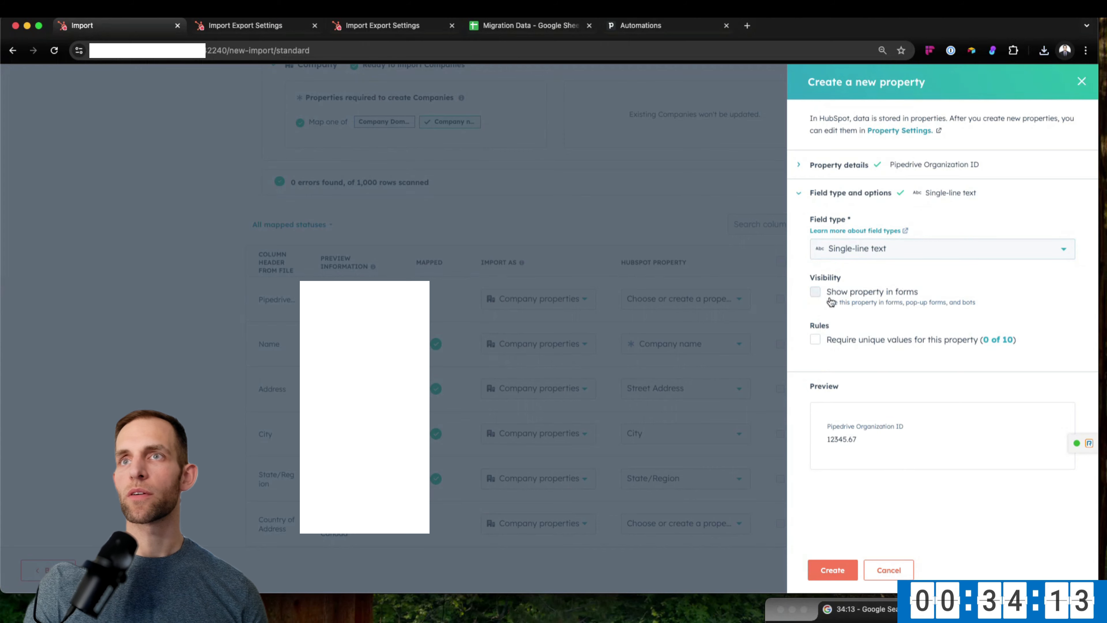
click(832, 570)
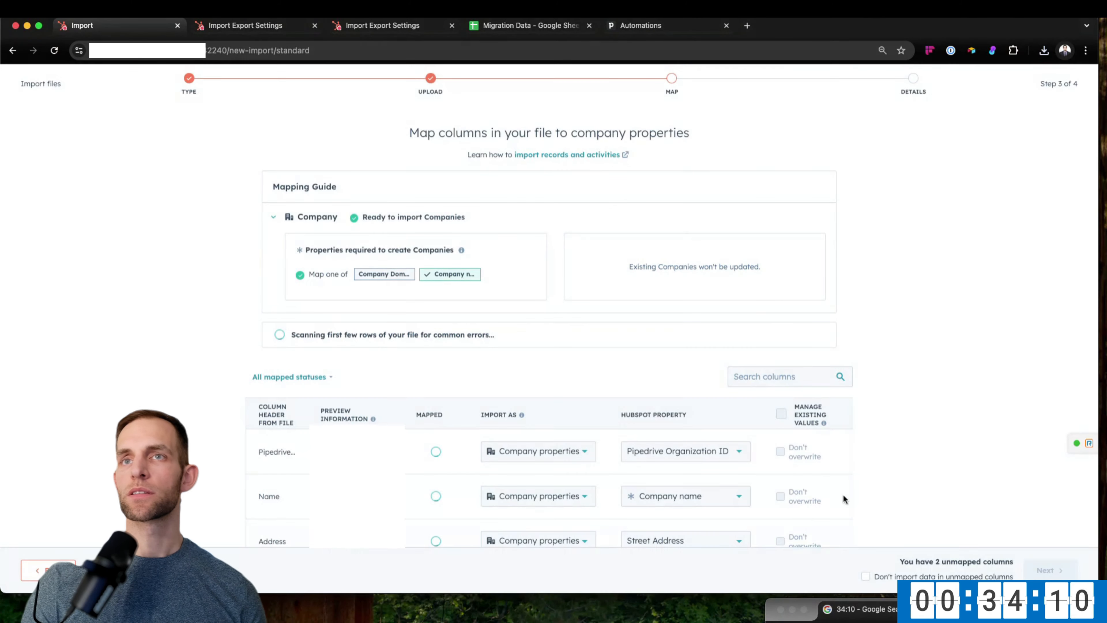
Map Country of Address to Country/Region and the ZIP/Postal code column to Postal Code, and continue to the final details.
scroll(627, 453, down, 2)
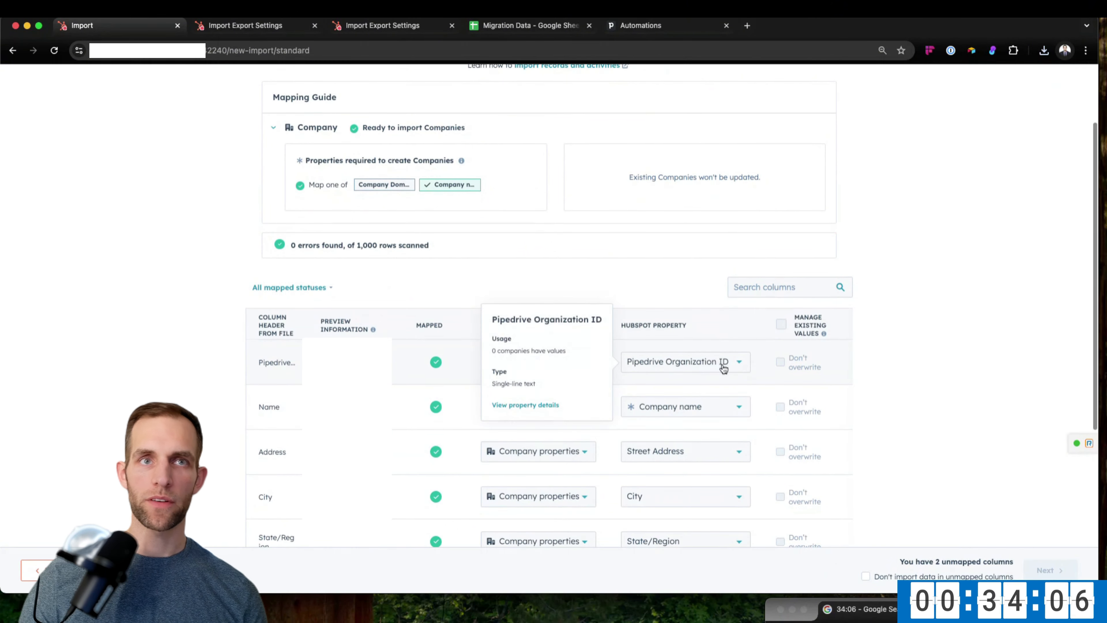
scroll(701, 406, down, 3)
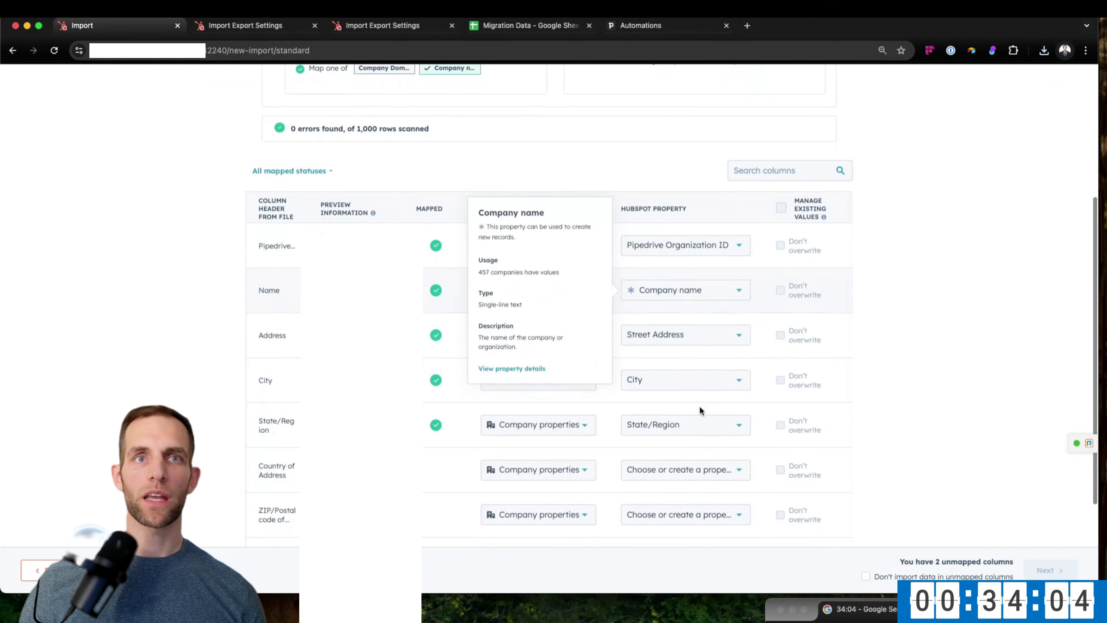
scroll(651, 407, down, 2)
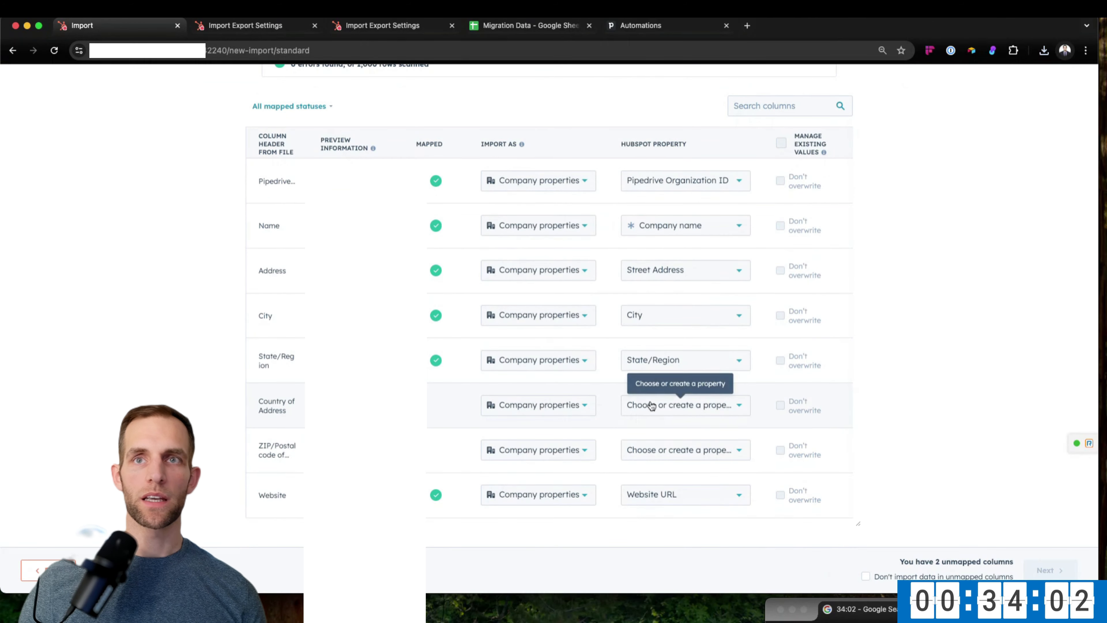
click(651, 406)
text(countr)
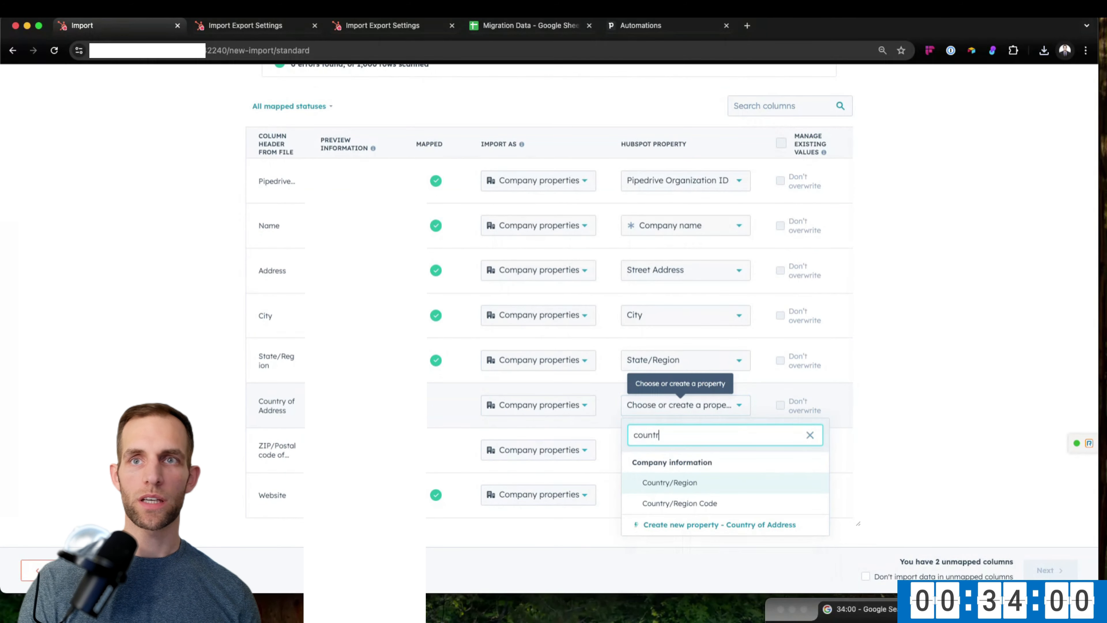
key(Return)
click(650, 452)
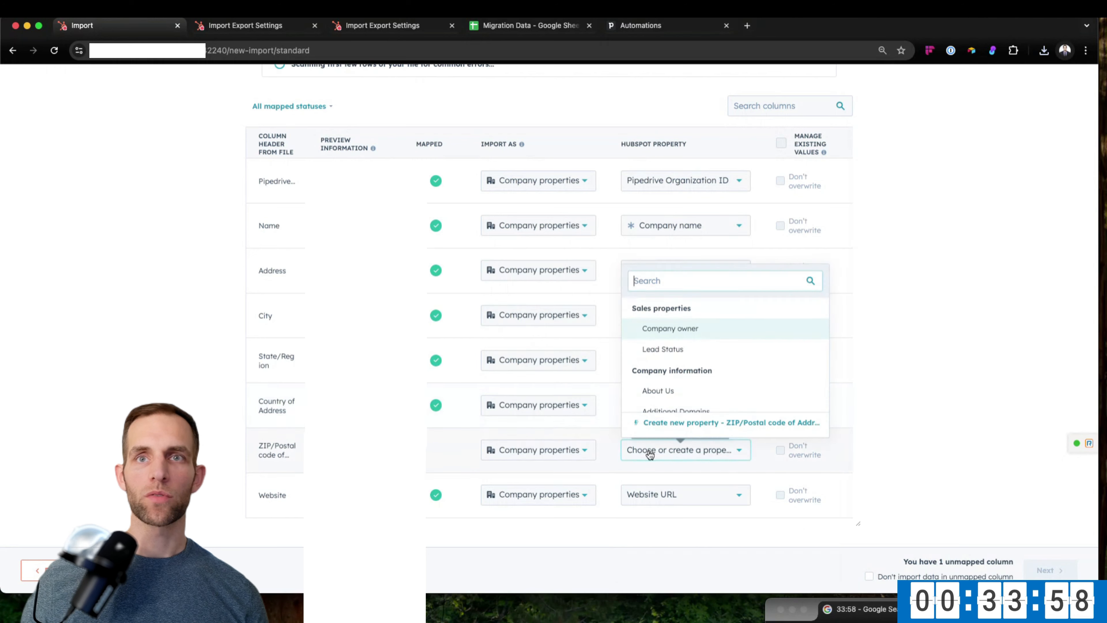
text(postal)
key(Return)
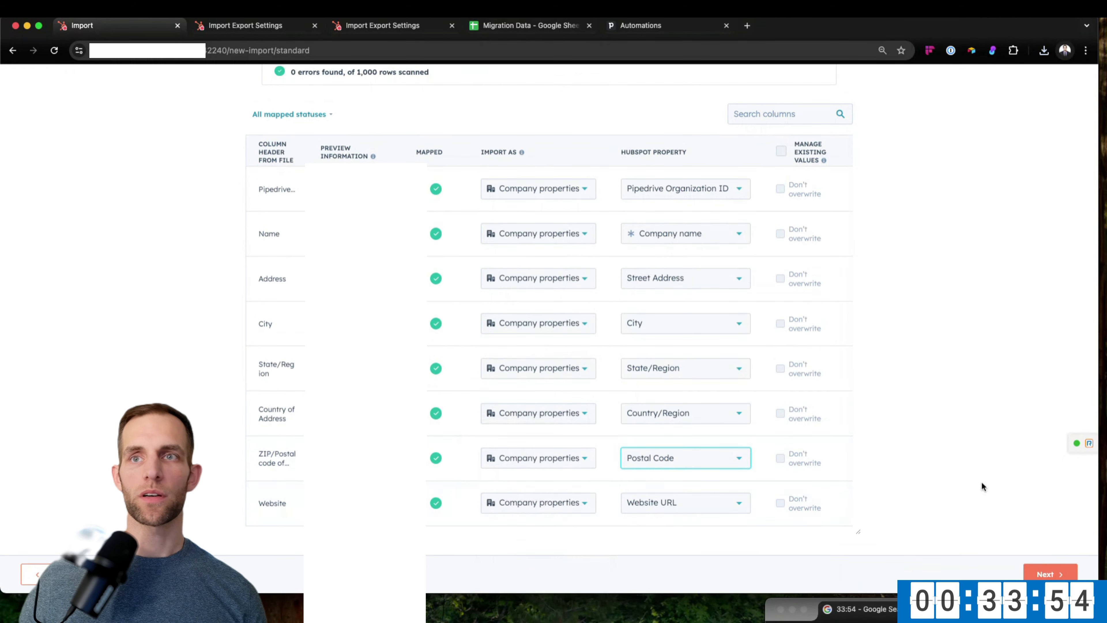
click(1048, 574)
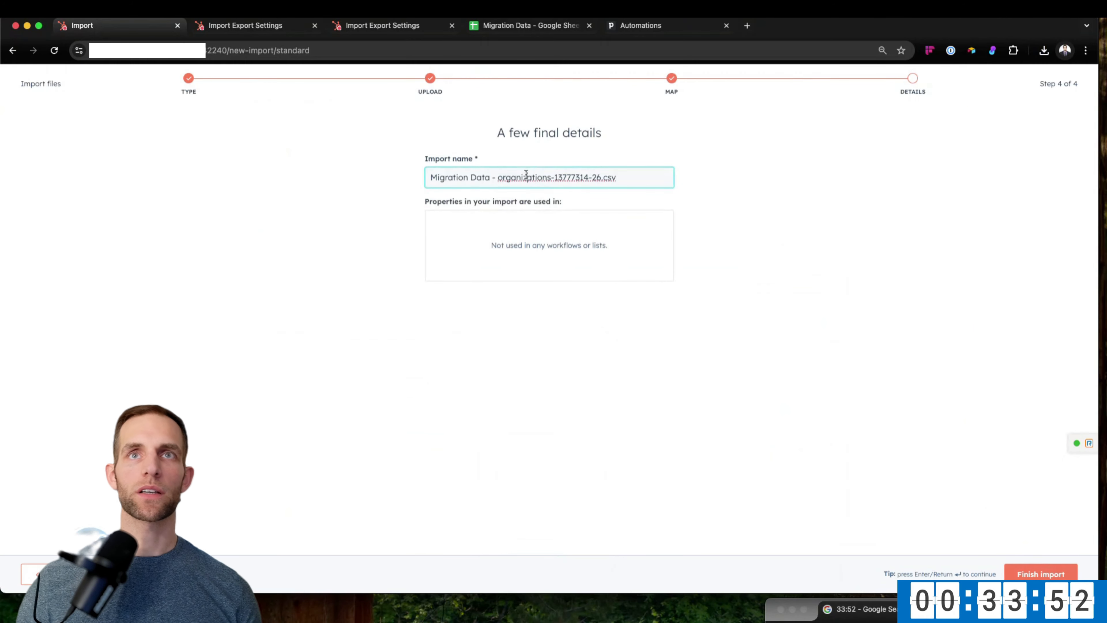
Name the import Pipedrive Organization RoundTrip and finish it.
triple_click(526, 175)
text(Pipedr)
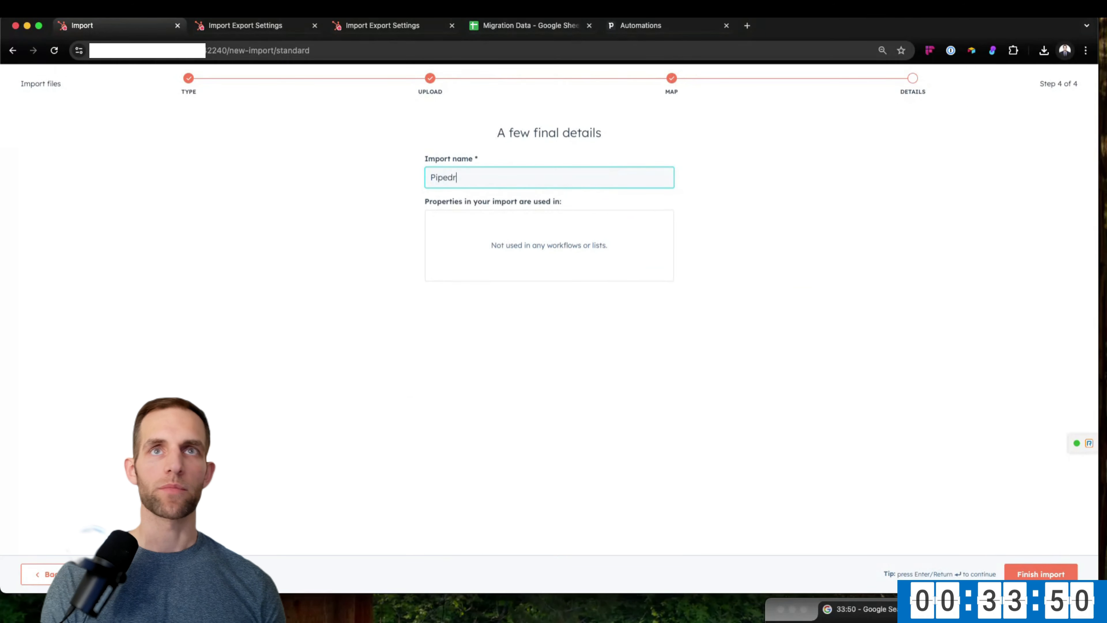
text(ive Organiza)
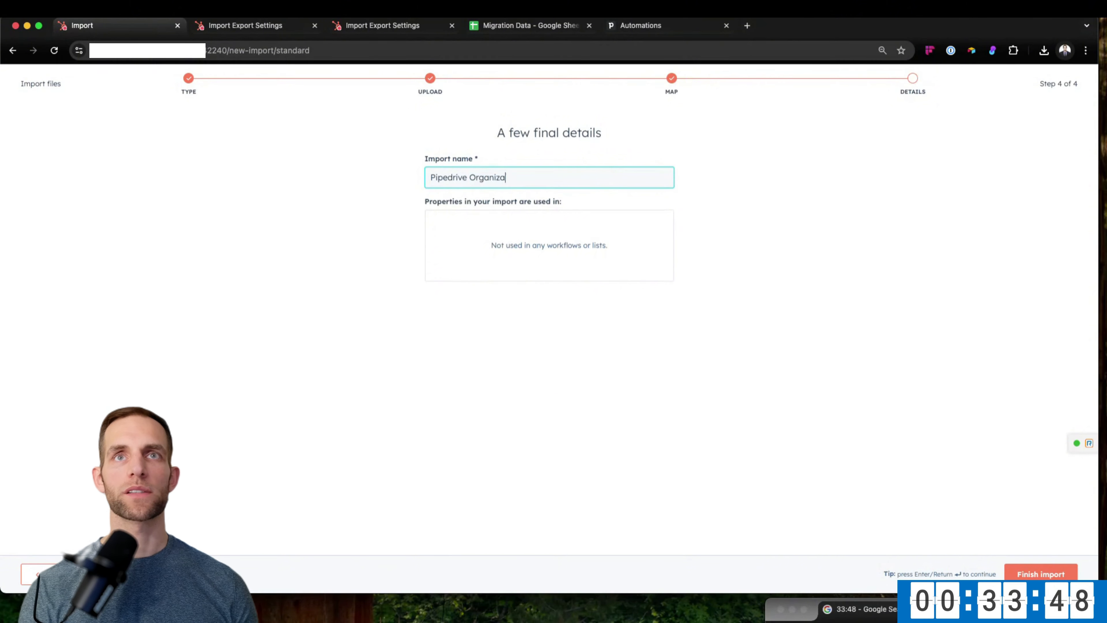
text(tion RoundTrip)
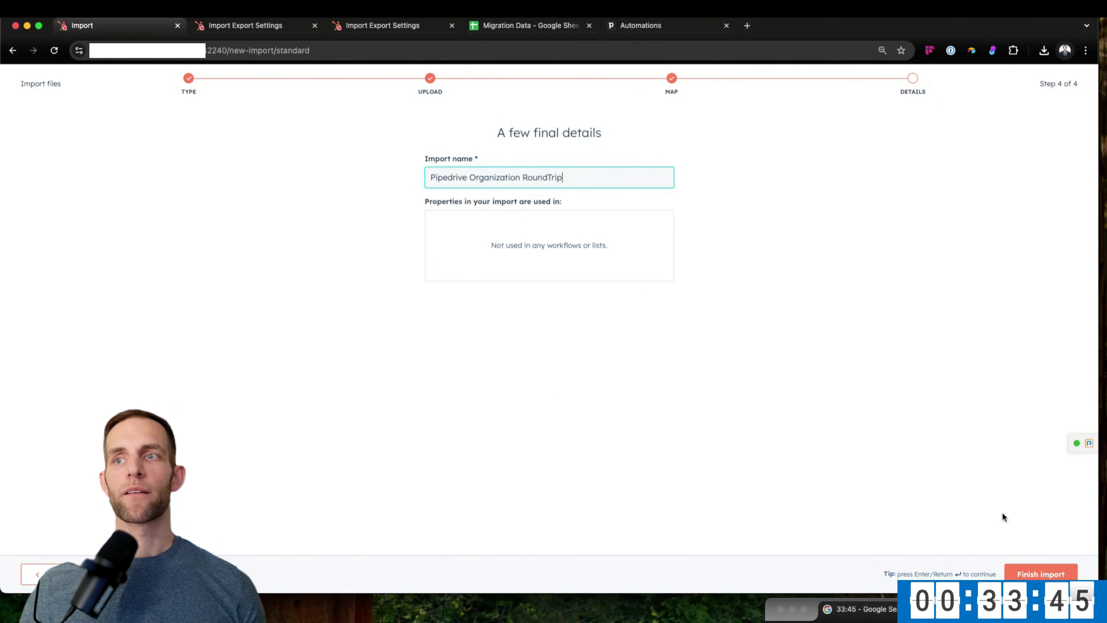
key(Return)
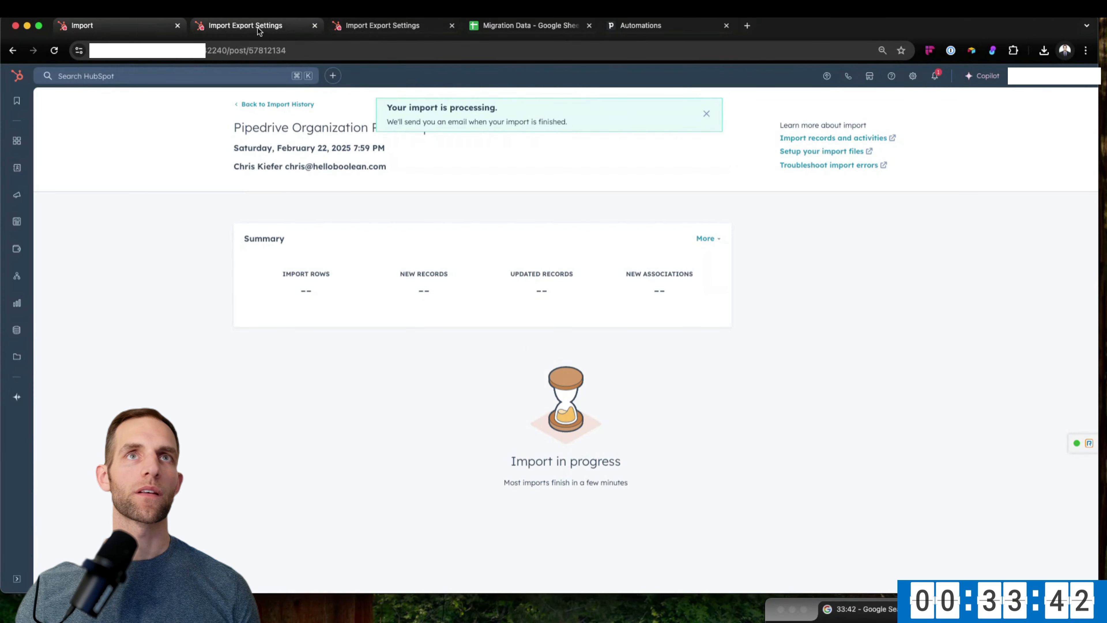
Download the All contacts export from HubSpot's export audit list.
click(258, 28)
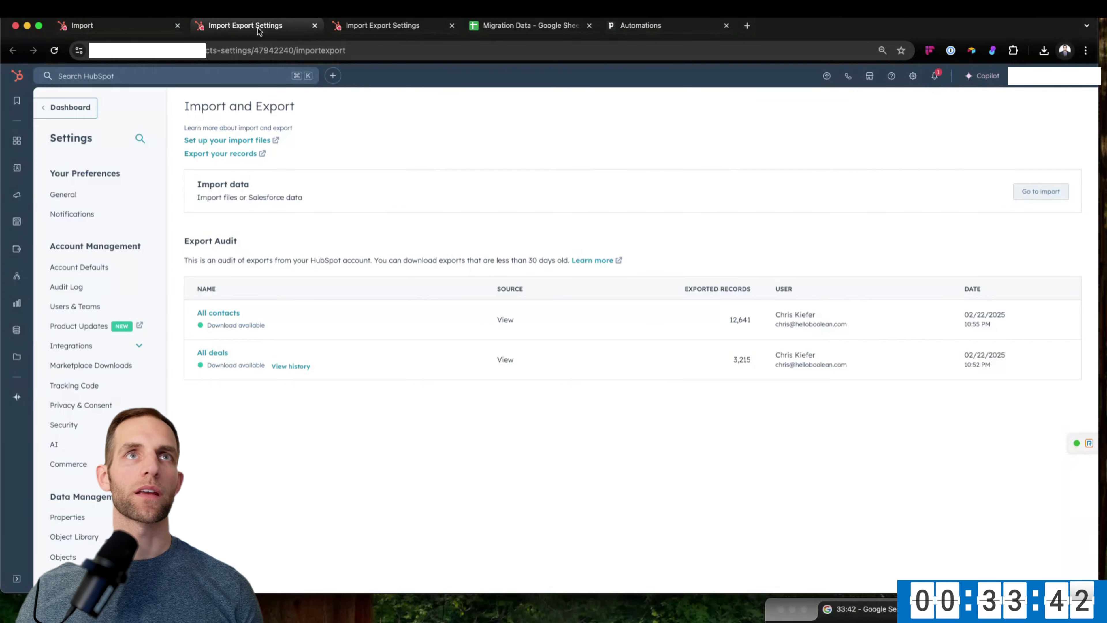
click(220, 314)
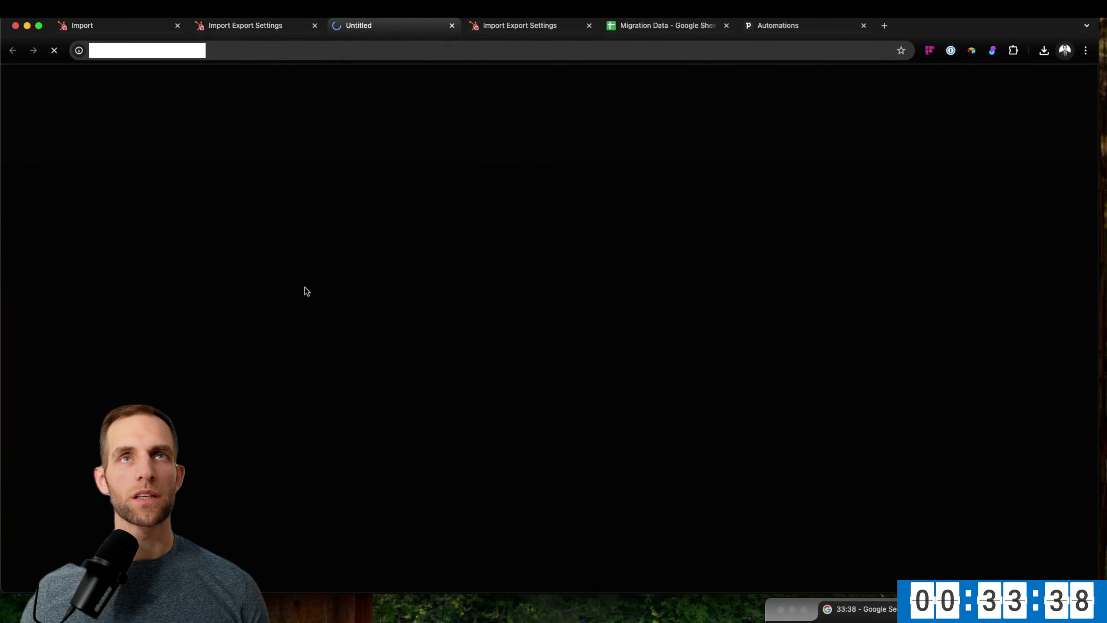
Switch to Pipedrive and check the progress of the hubspot-crm-exports-all-deals-2025-02-22.csv import.
click(642, 23)
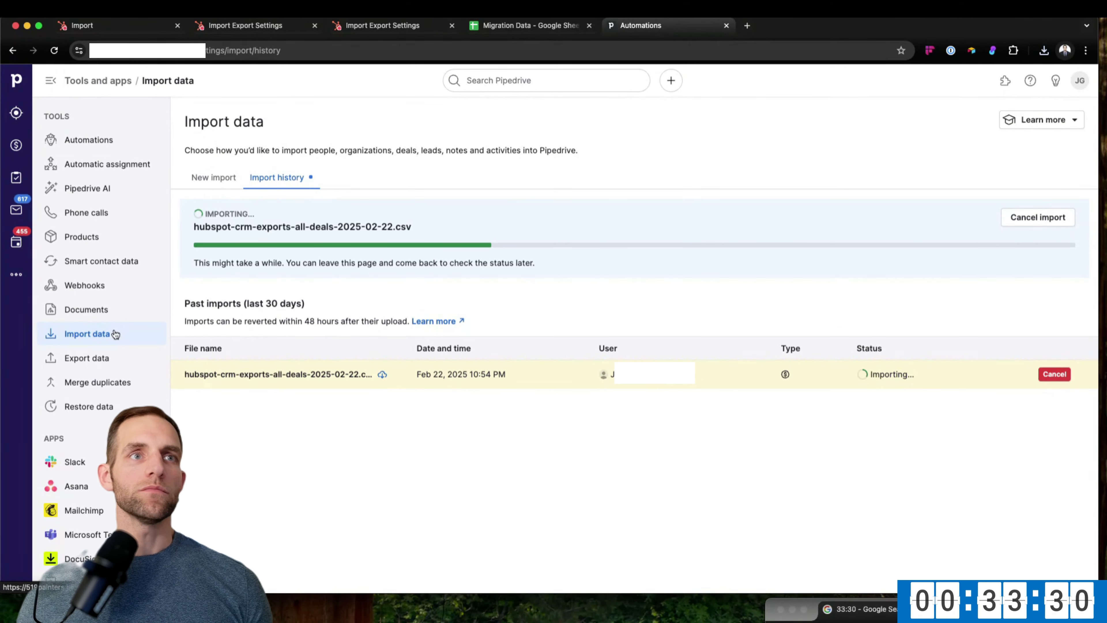
click(112, 334)
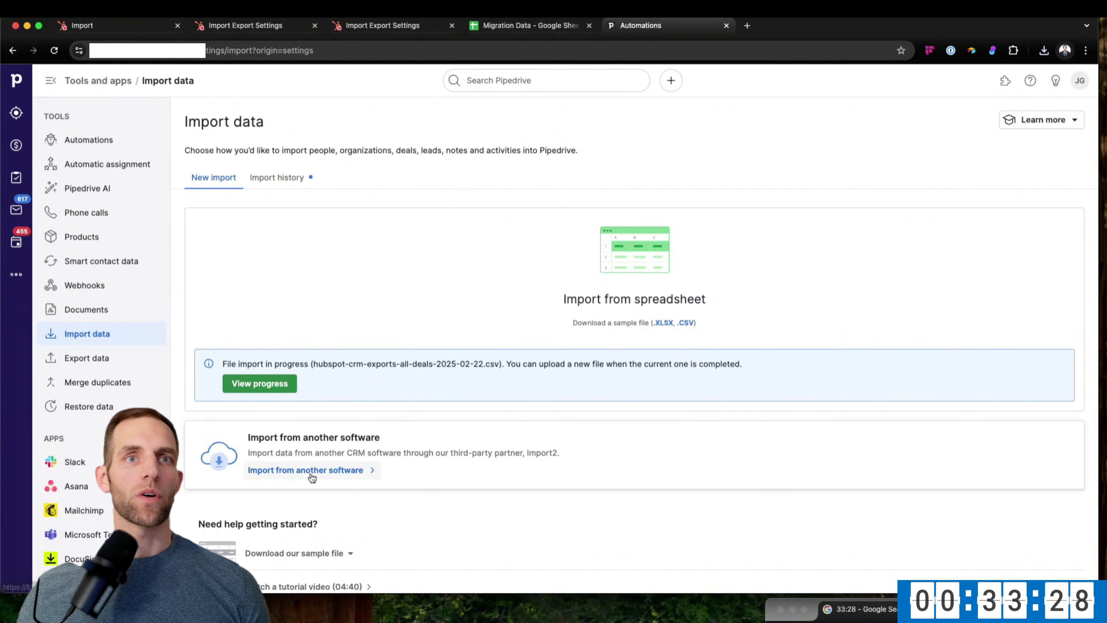
scroll(304, 501, down, 2)
scroll(304, 503, up, 2)
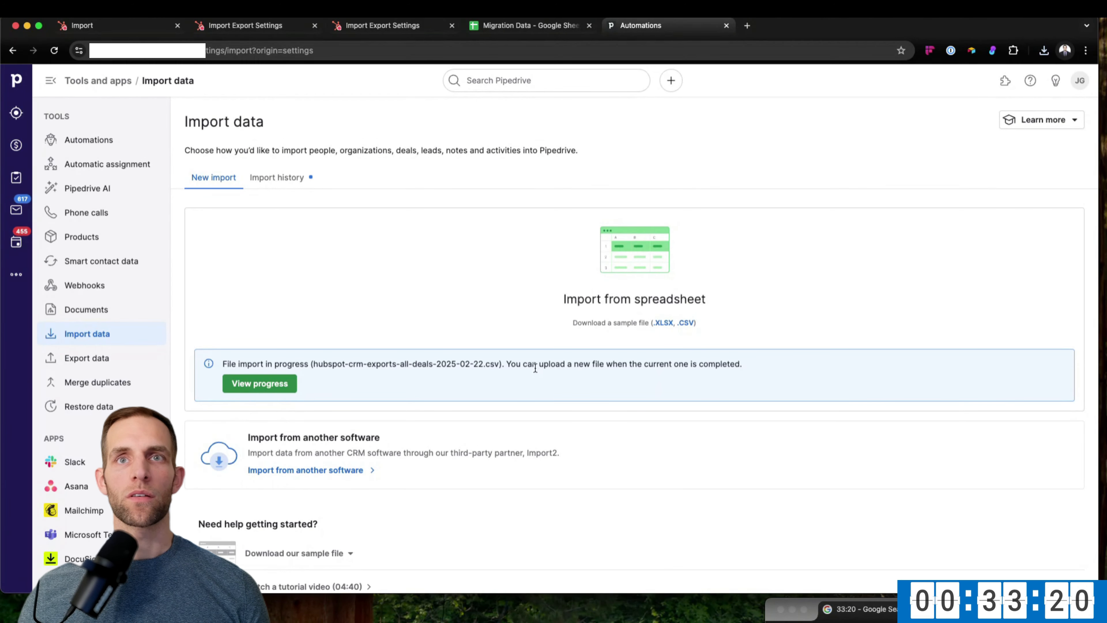
click(255, 382)
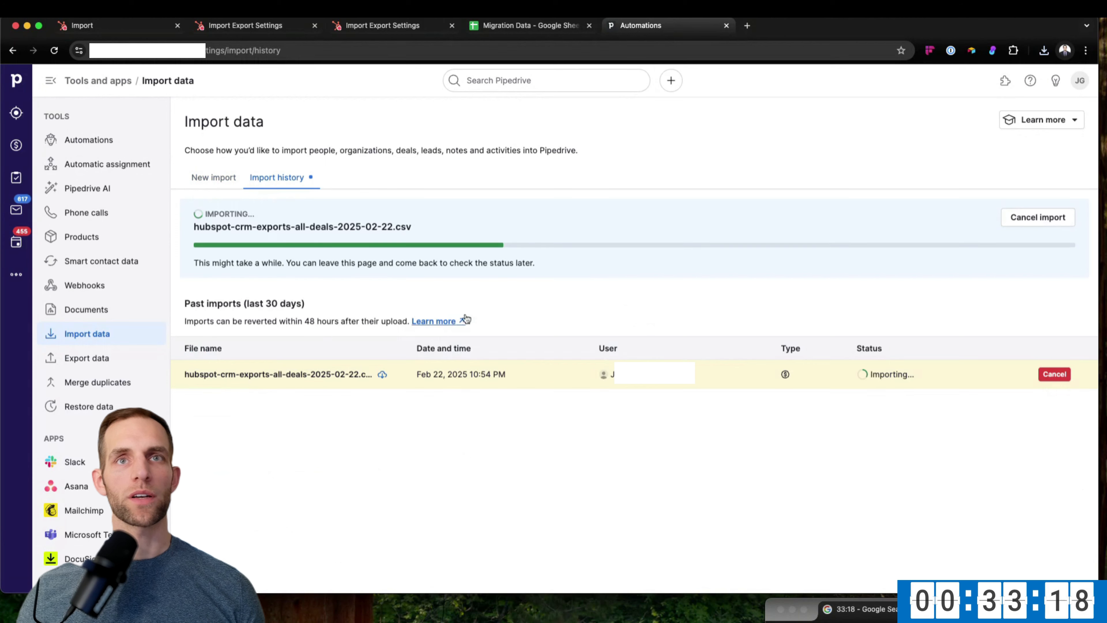
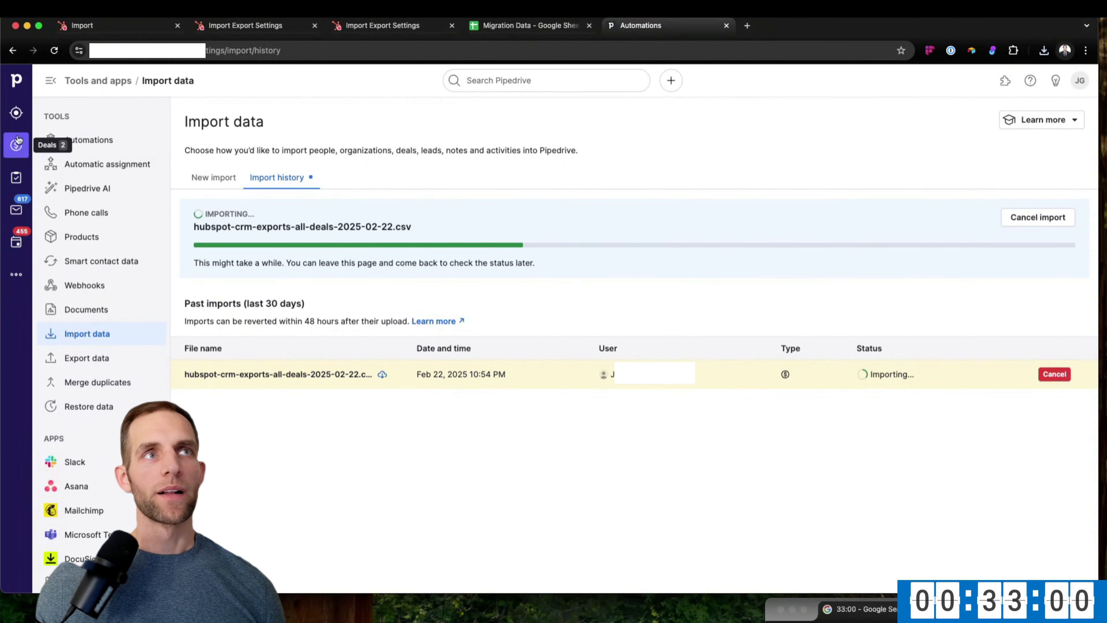
In the deals list view, create a new filter with the condition Deal HS Deal ID is empty.
click(14, 148)
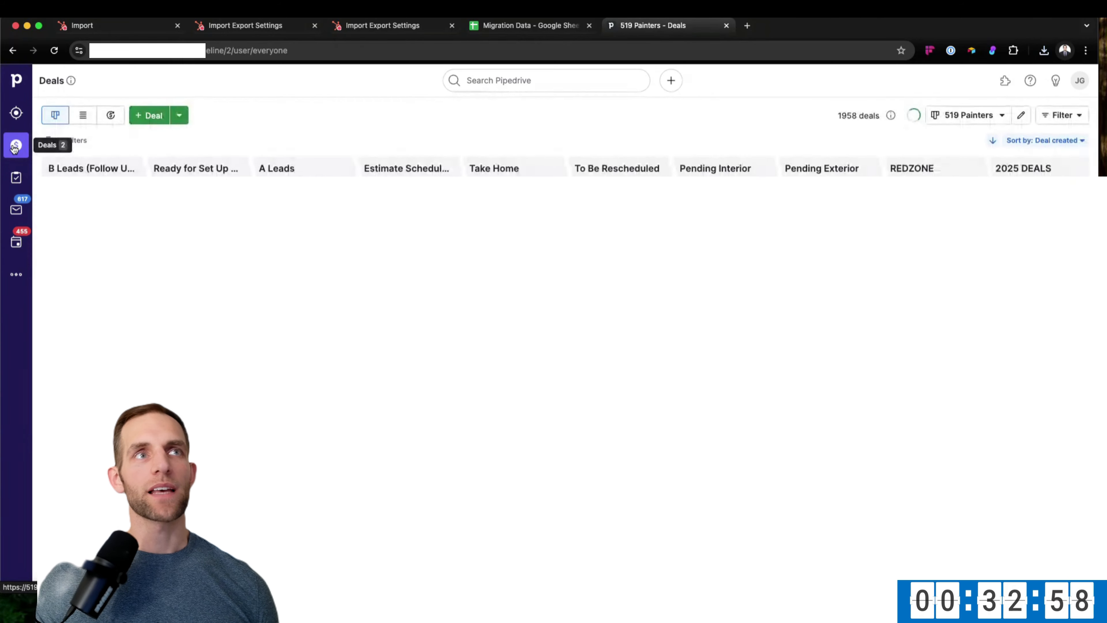
click(76, 117)
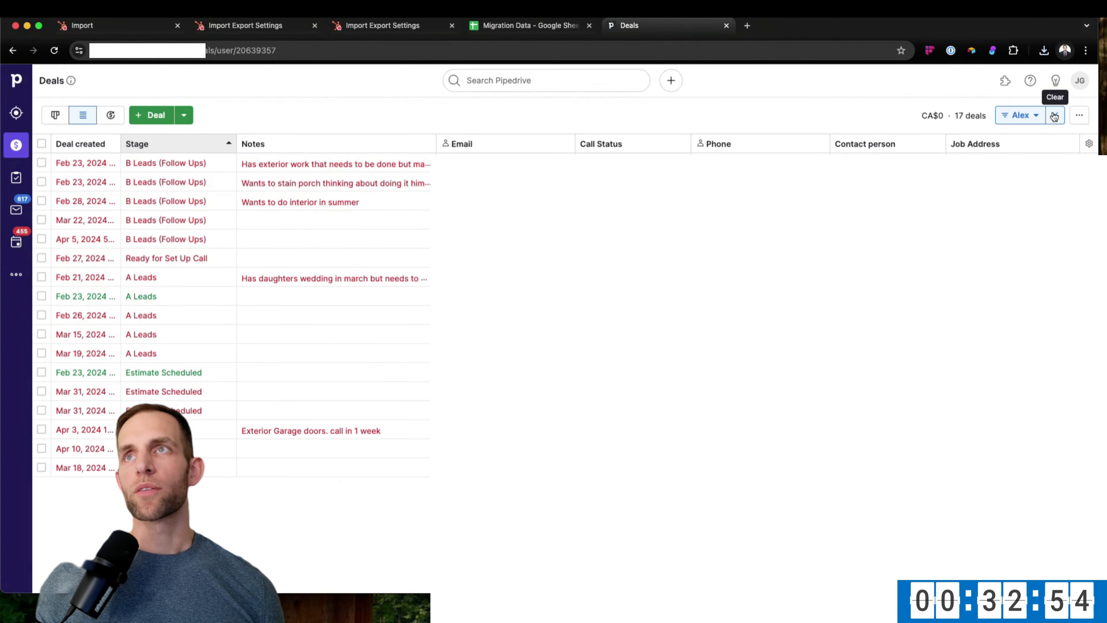
click(1038, 116)
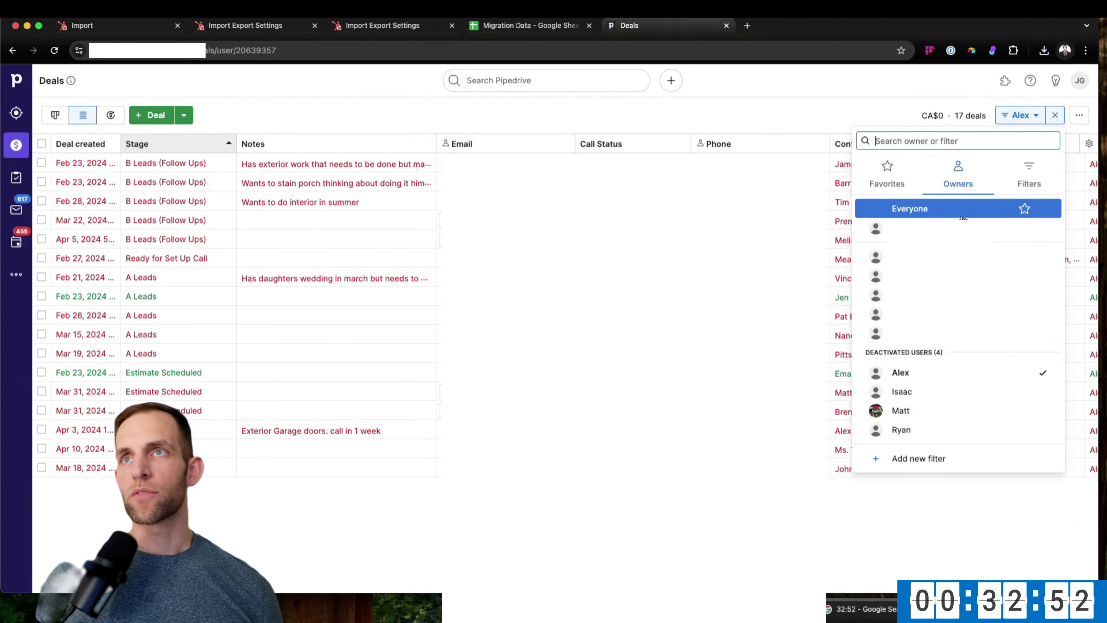
click(925, 458)
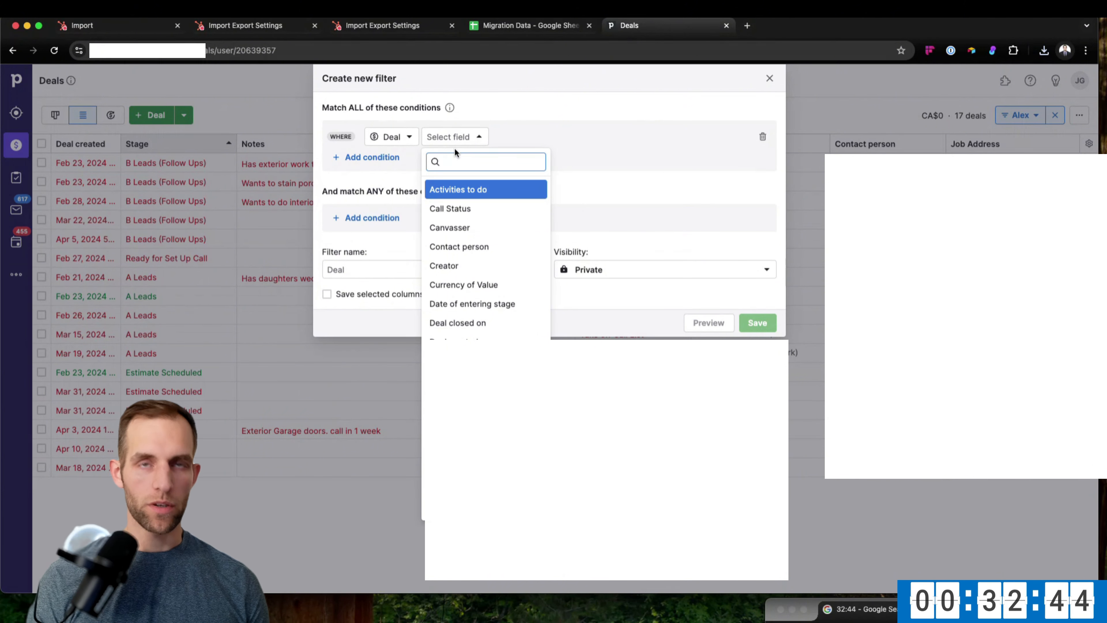
text(hs)
key(Return)
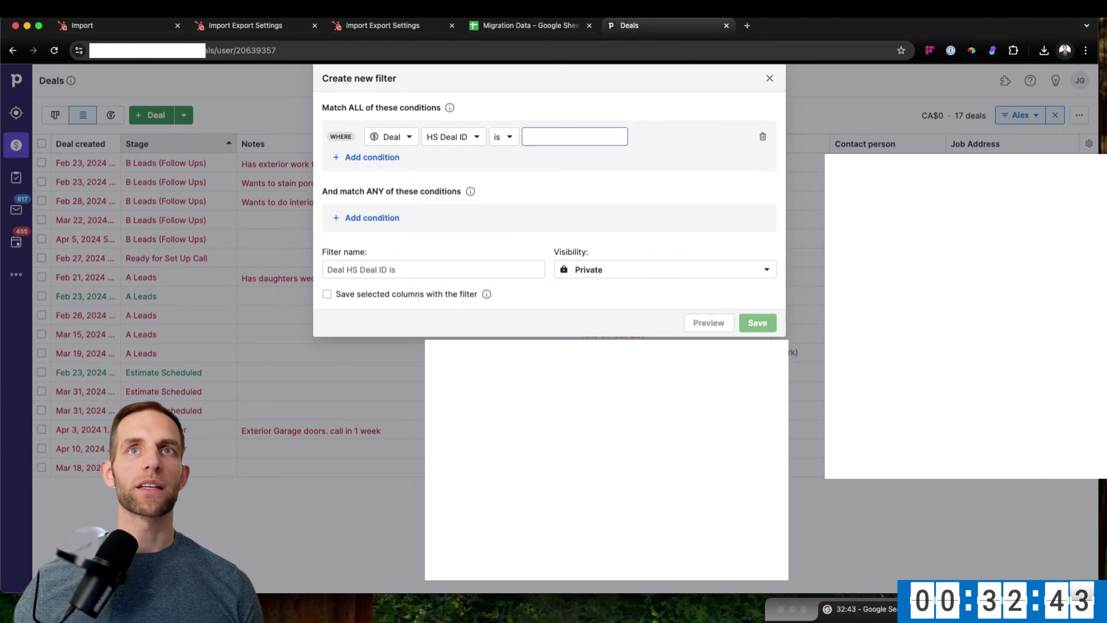
click(505, 138)
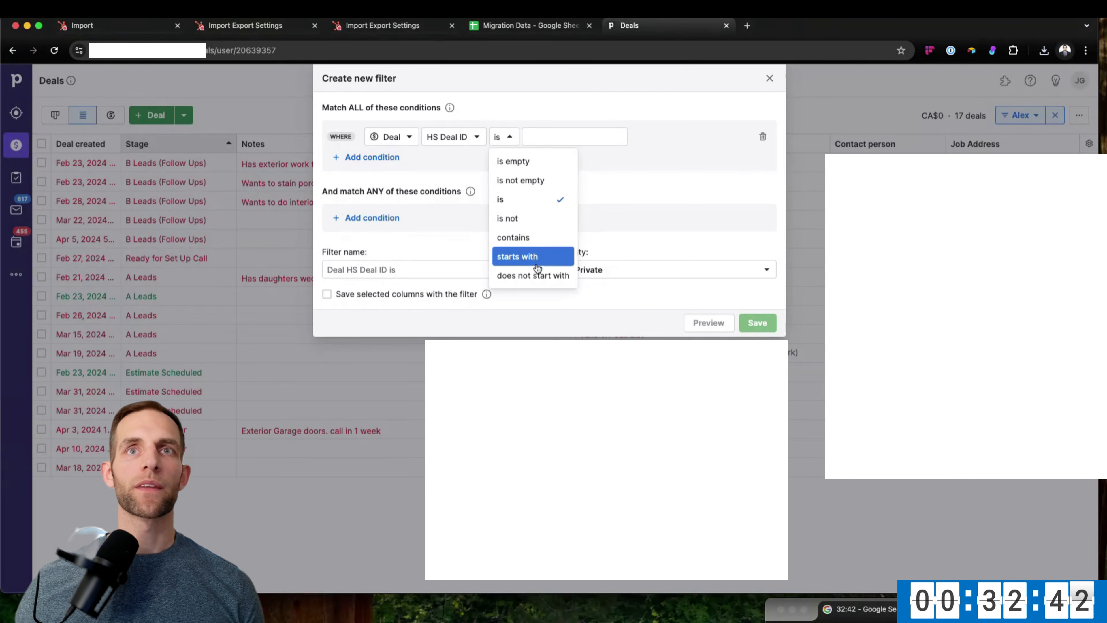
click(526, 163)
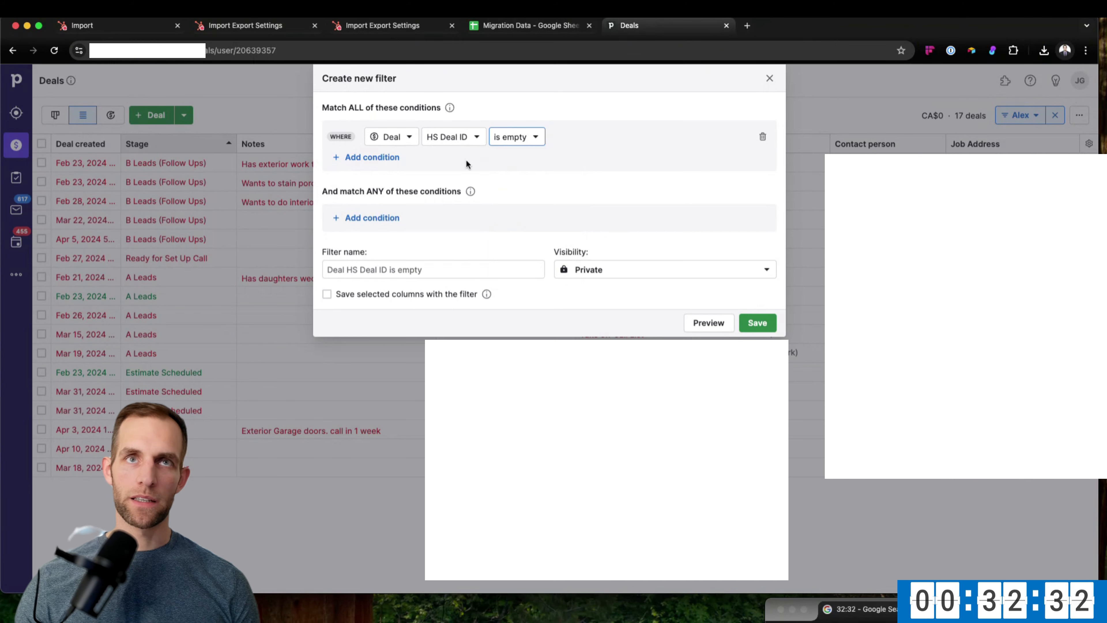
Name the filter Migration - Deals Not Yet In HubSpot, keep its visibility Private, and save it.
click(382, 270)
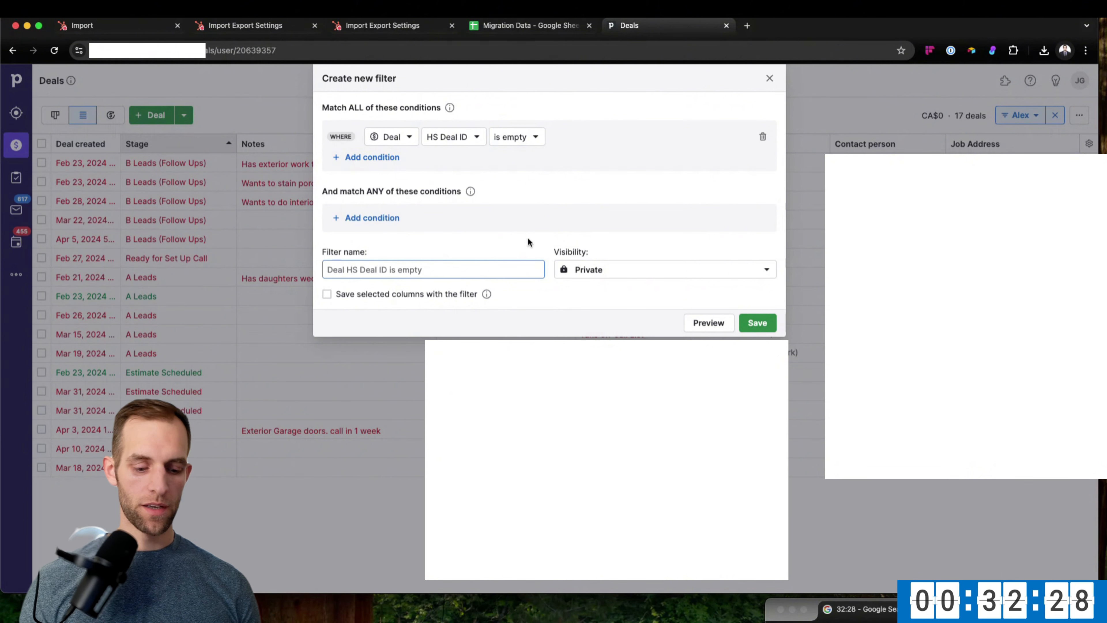
text(Deals Not Yet In HubSpot)
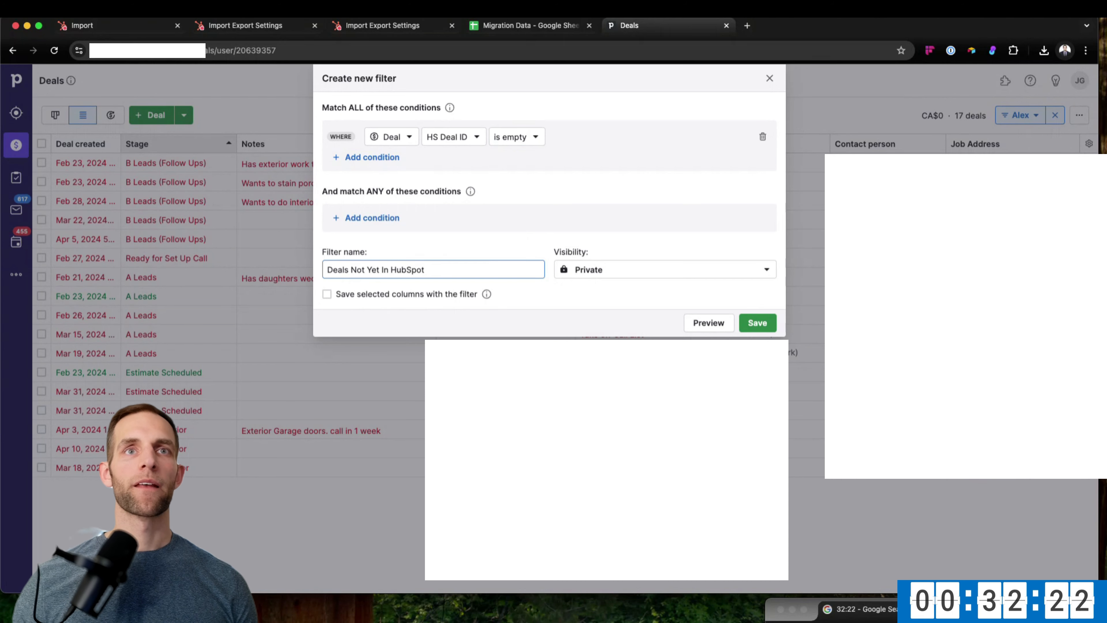
click(328, 270)
text(Migration -)
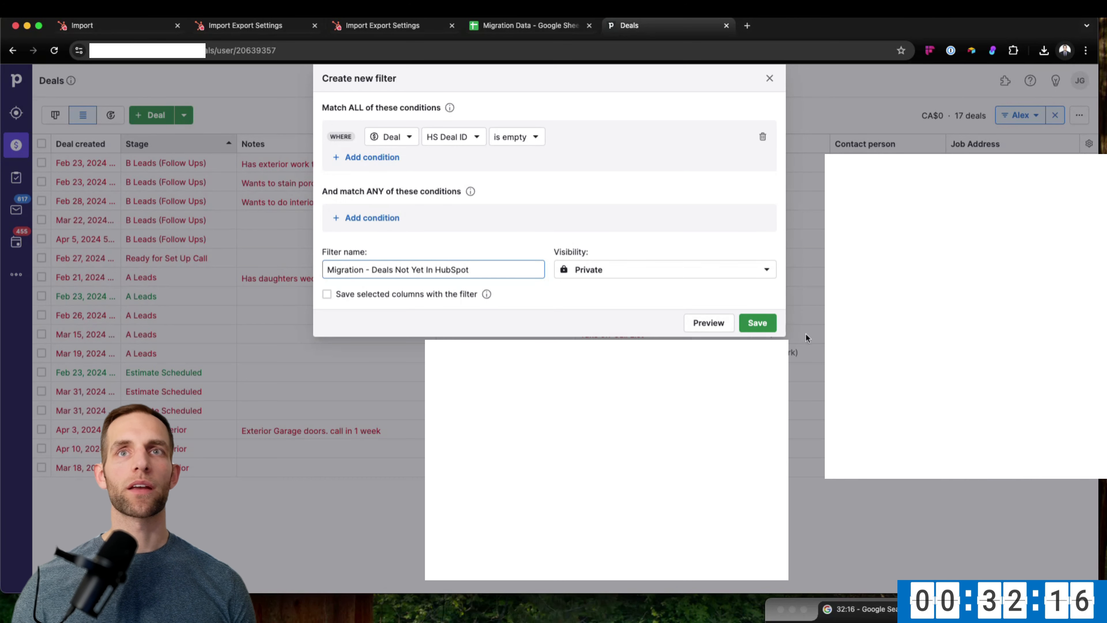
click(710, 277)
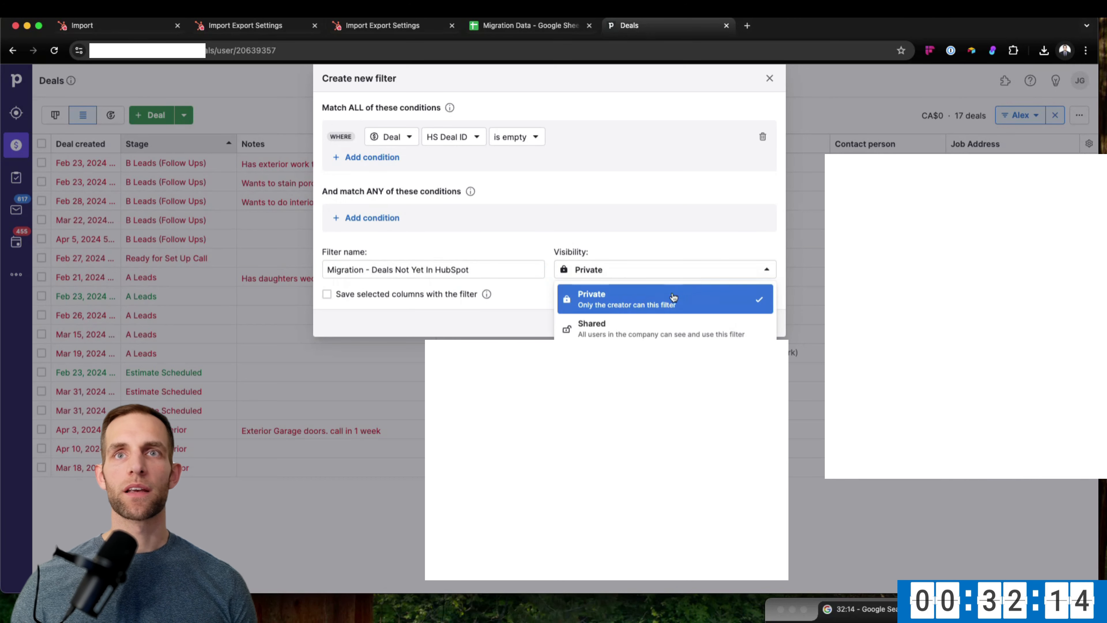
click(650, 298)
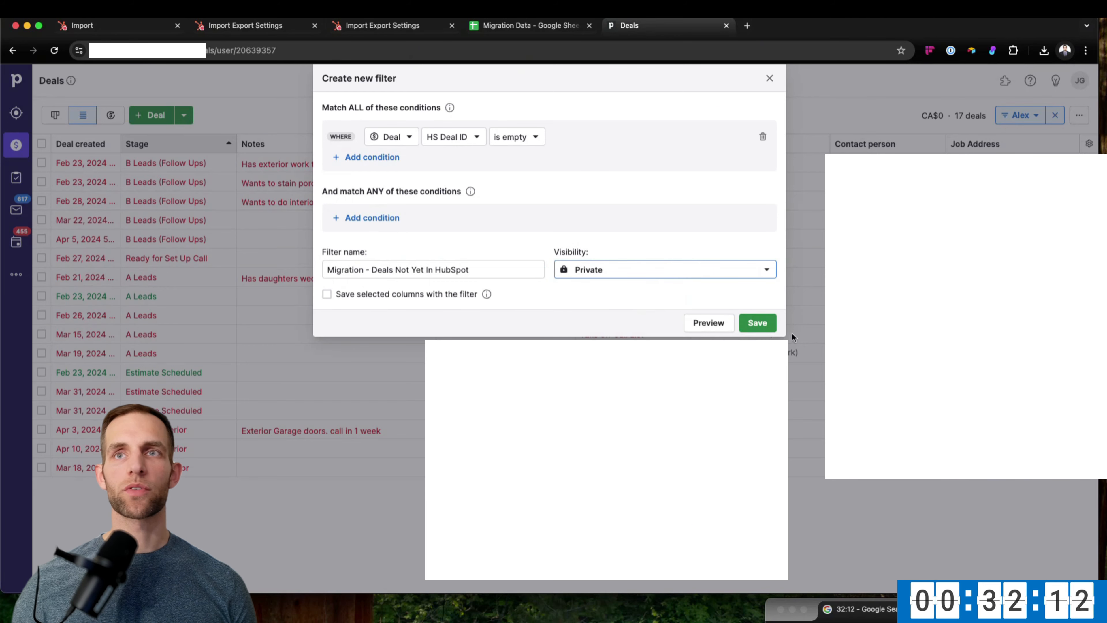
click(758, 325)
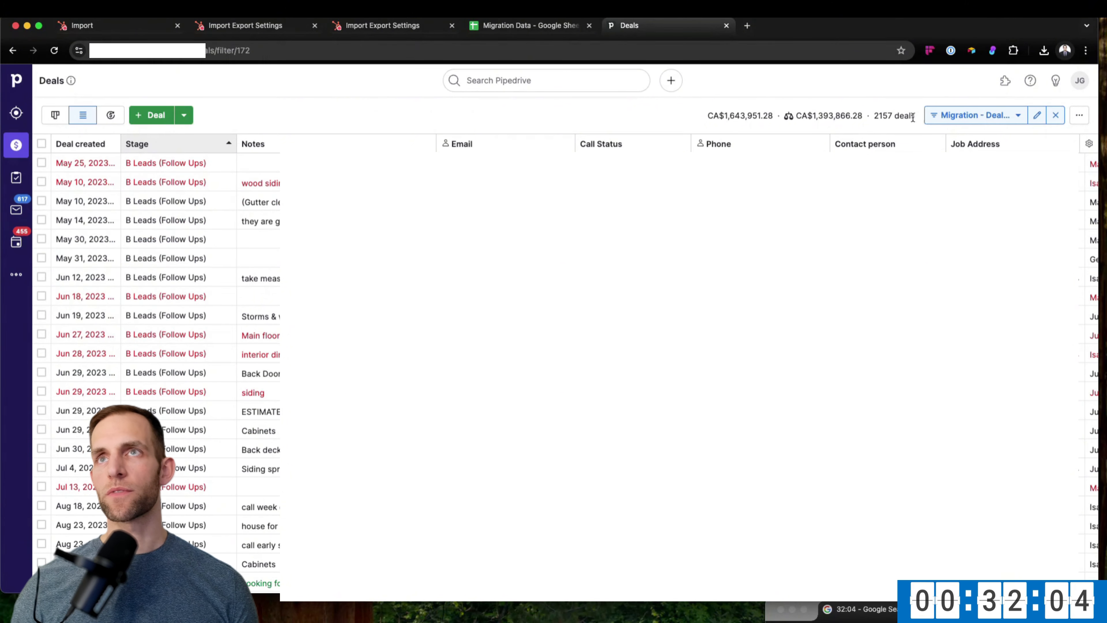
click(1005, 117)
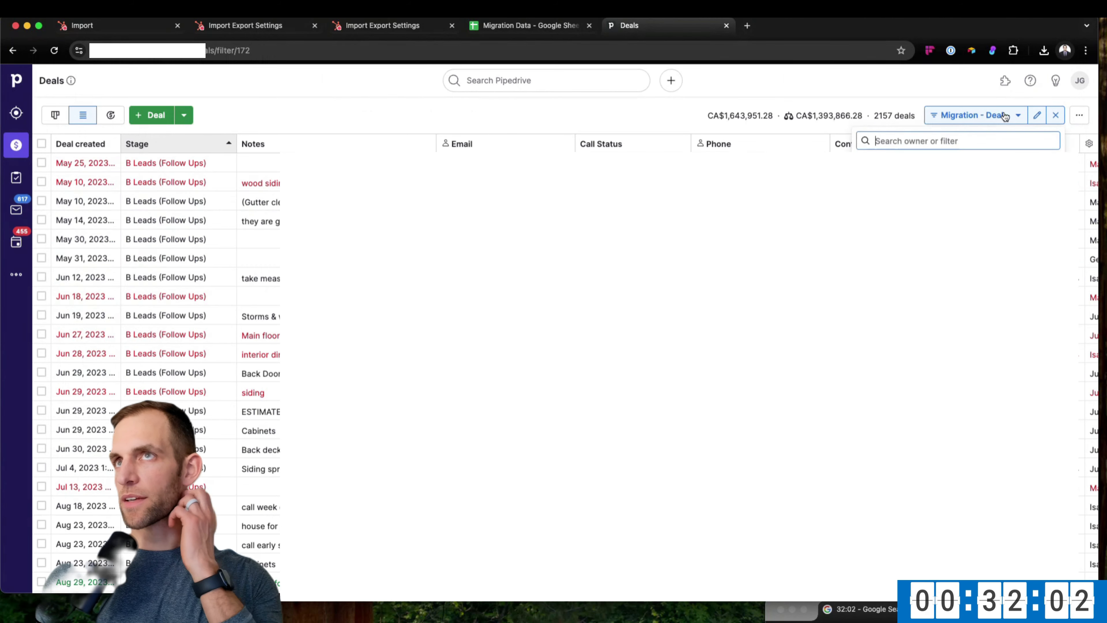
click(910, 90)
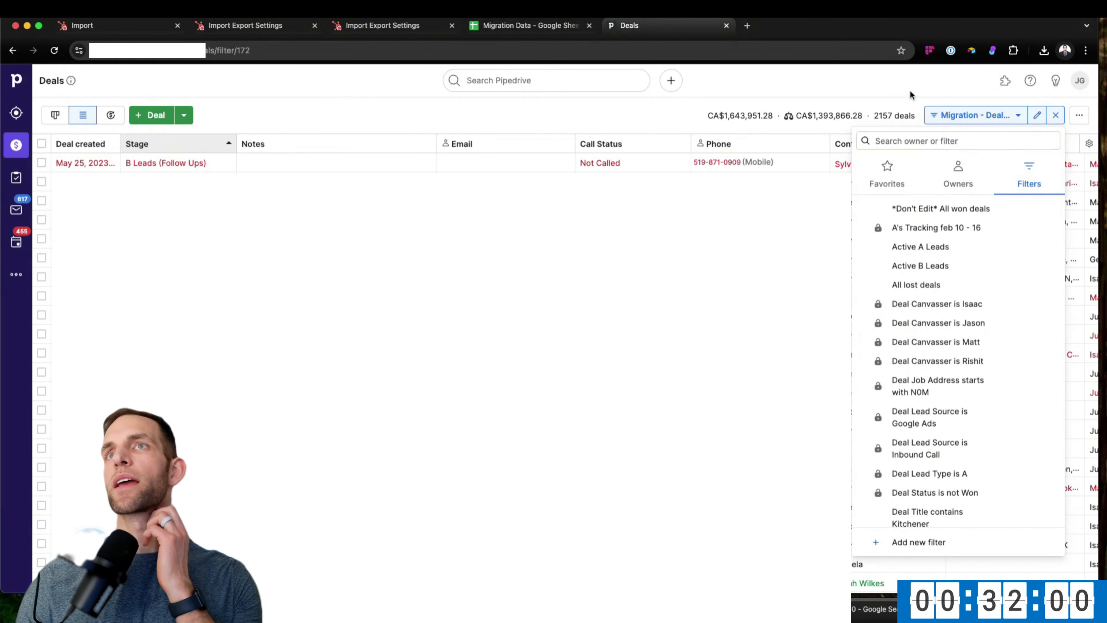
scroll(767, 182, right, 3)
scroll(981, 144, left, 3)
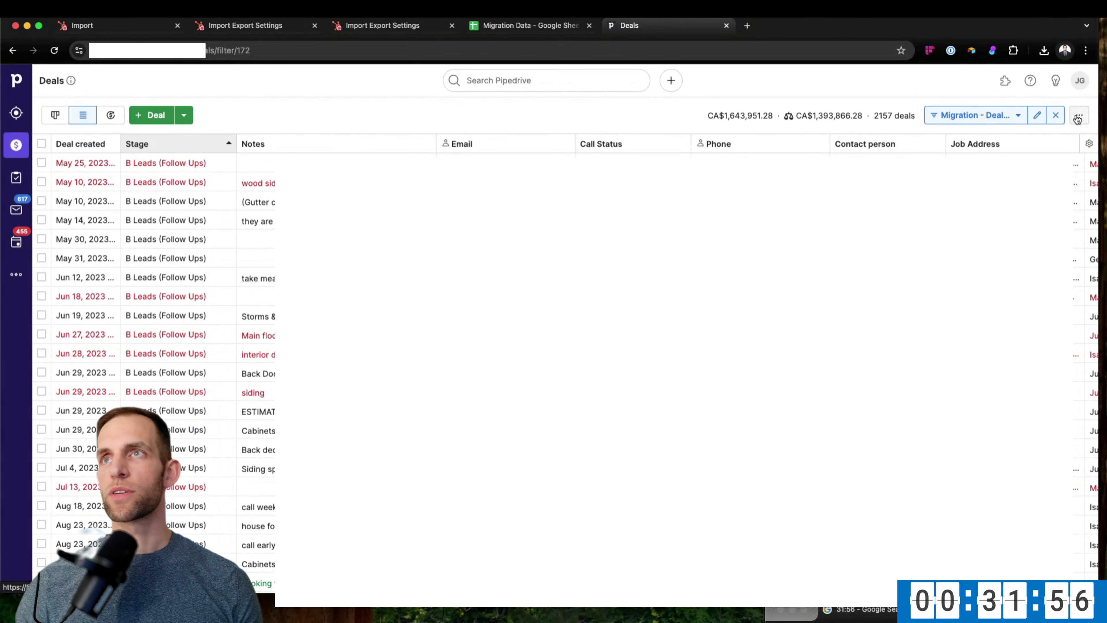
In the deals list's column selection, deselect every visible column from Deal created through Won time, keeping only HS Deal ID.
click(1088, 143)
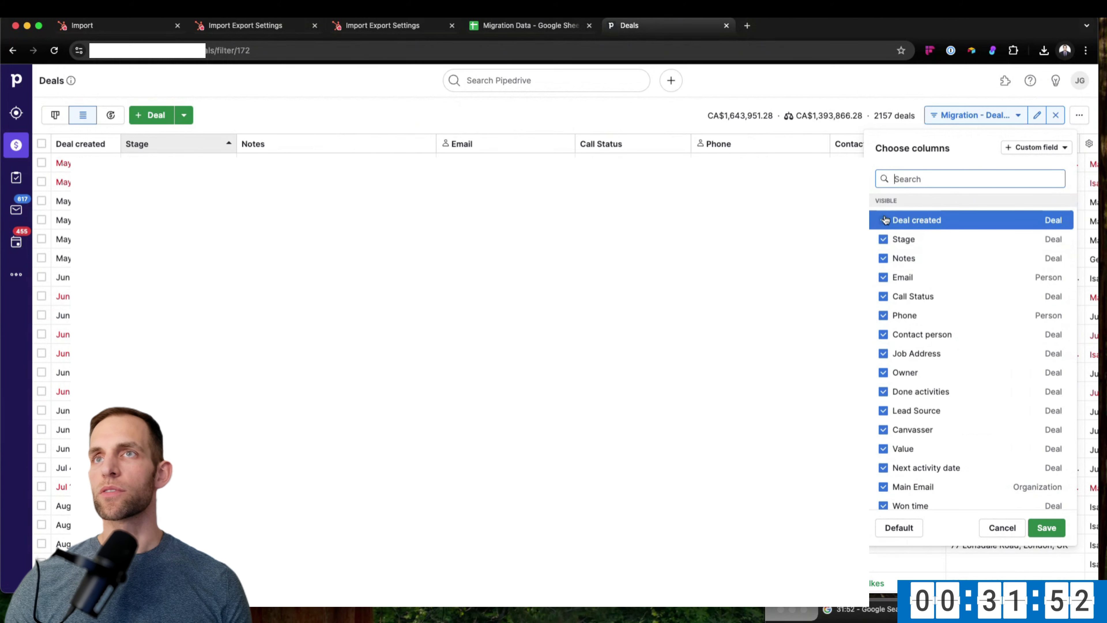
scroll(931, 433, down, 3)
scroll(929, 418, up, 3)
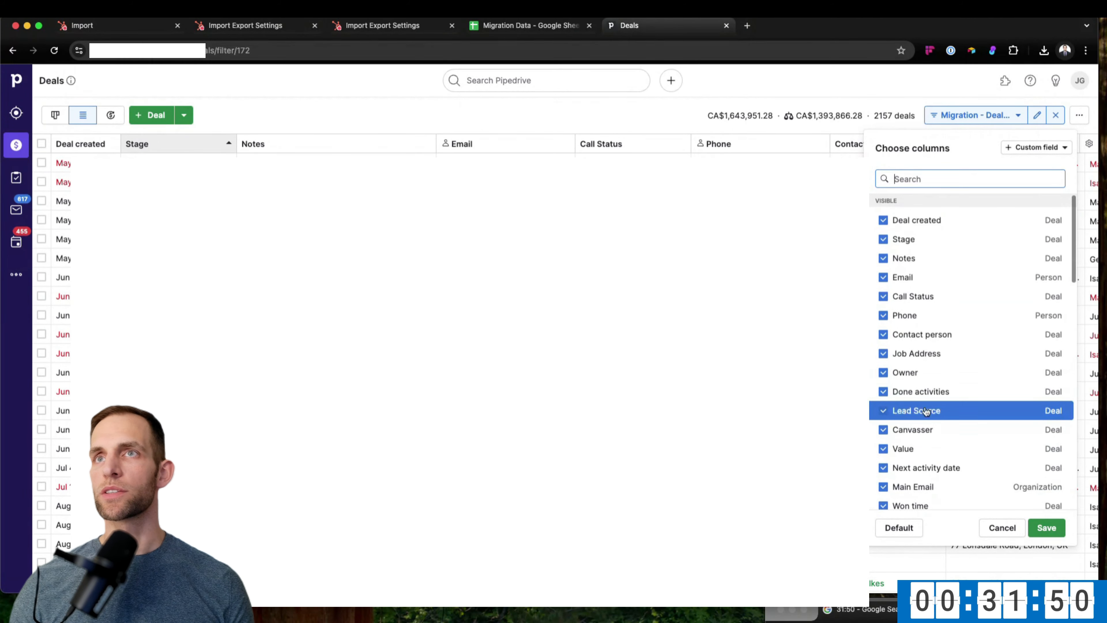
click(884, 223)
click(884, 244)
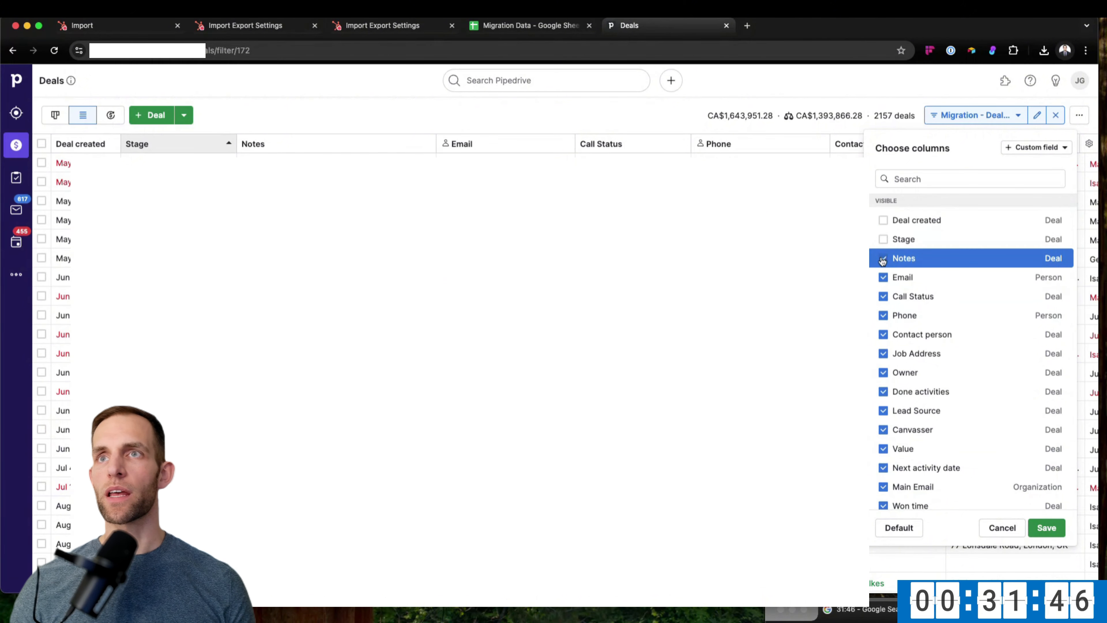
click(884, 260)
click(884, 278)
click(884, 298)
click(884, 316)
click(884, 336)
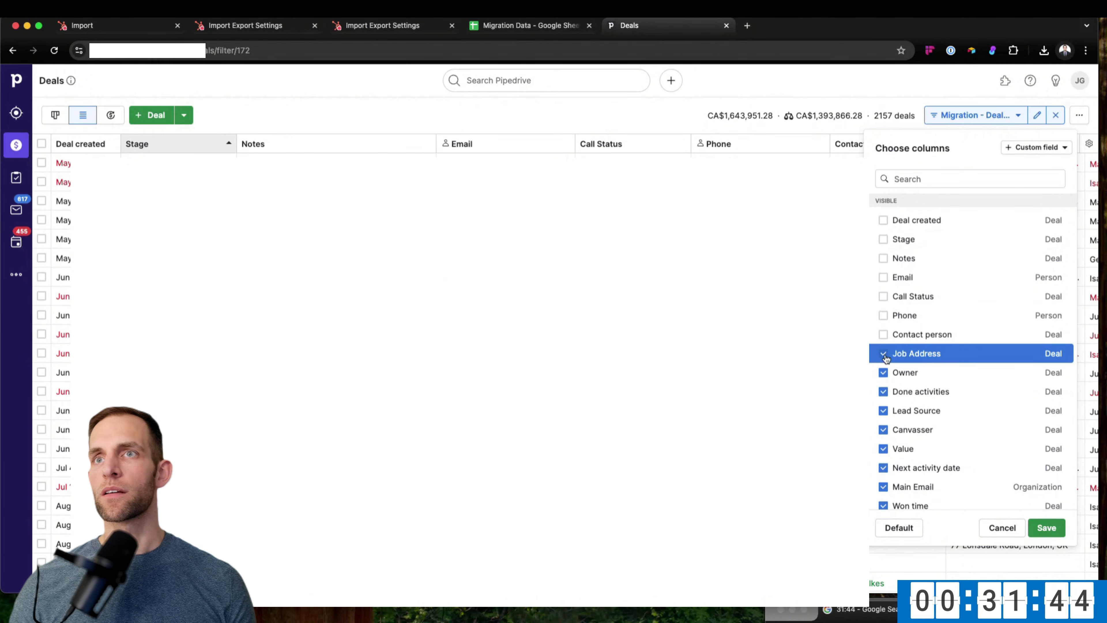
click(885, 356)
scroll(883, 305, down, 2)
click(883, 283)
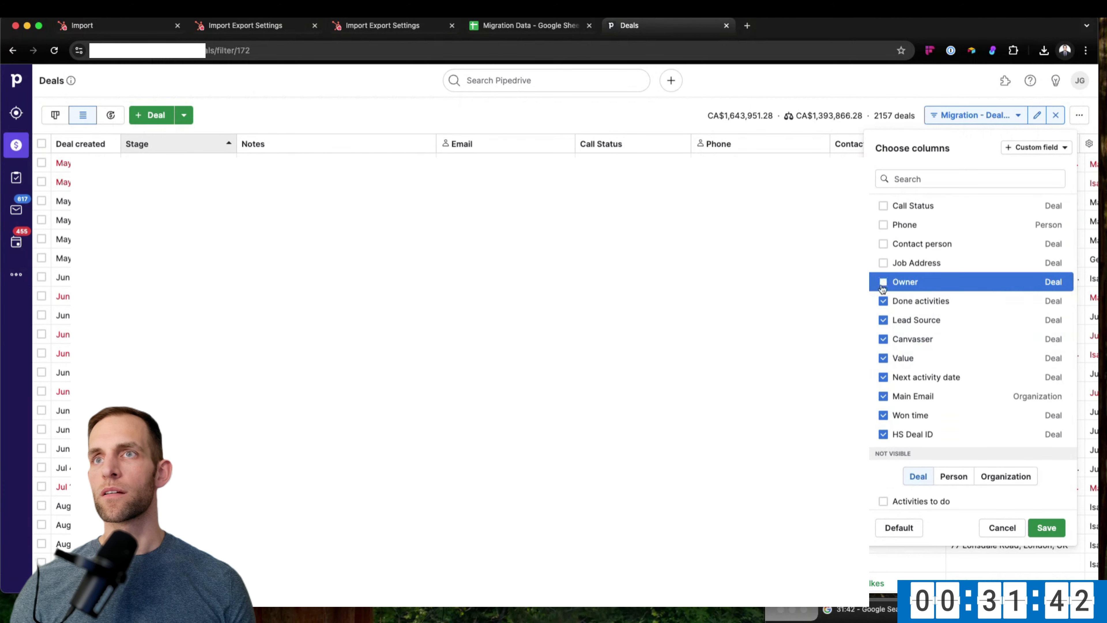
click(882, 301)
click(883, 339)
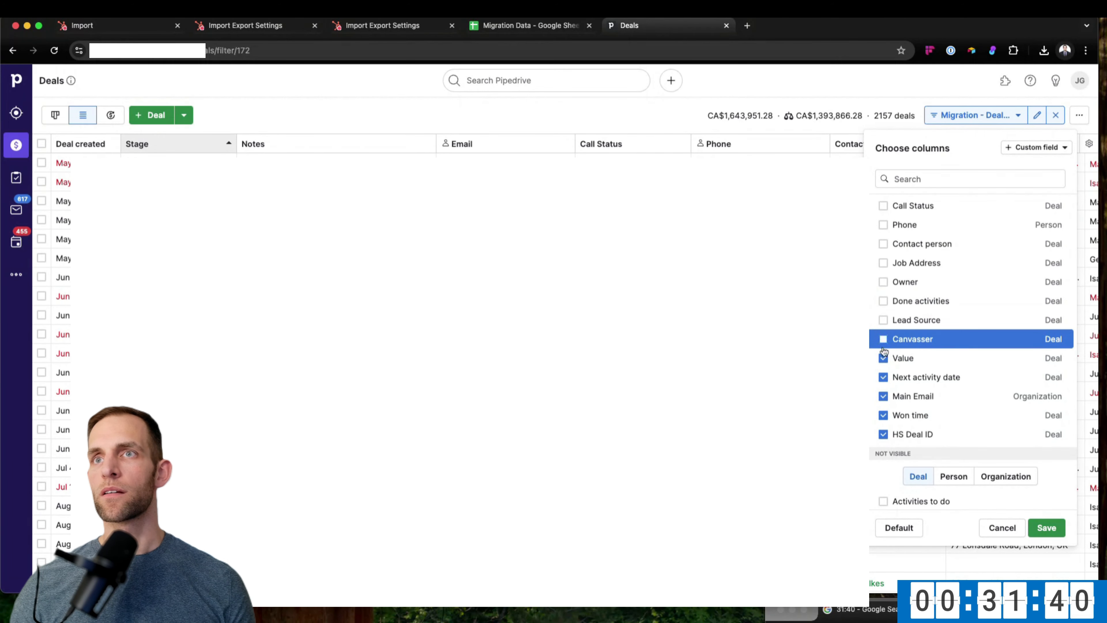
click(883, 358)
click(883, 378)
click(883, 396)
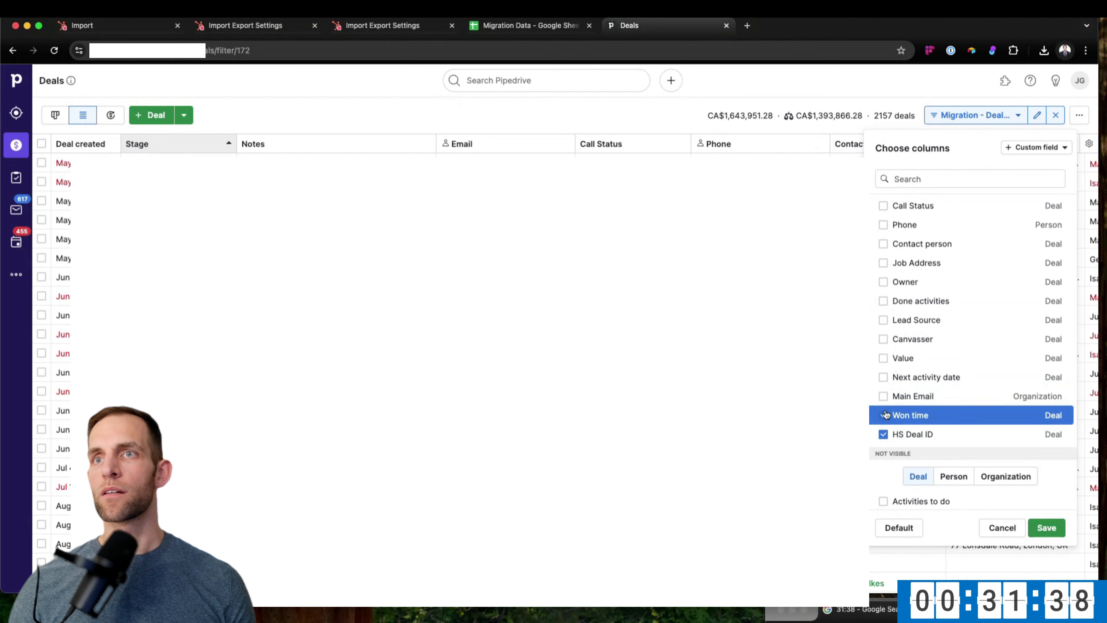
click(884, 415)
scroll(890, 358, down, 5)
scroll(898, 312, up, 5)
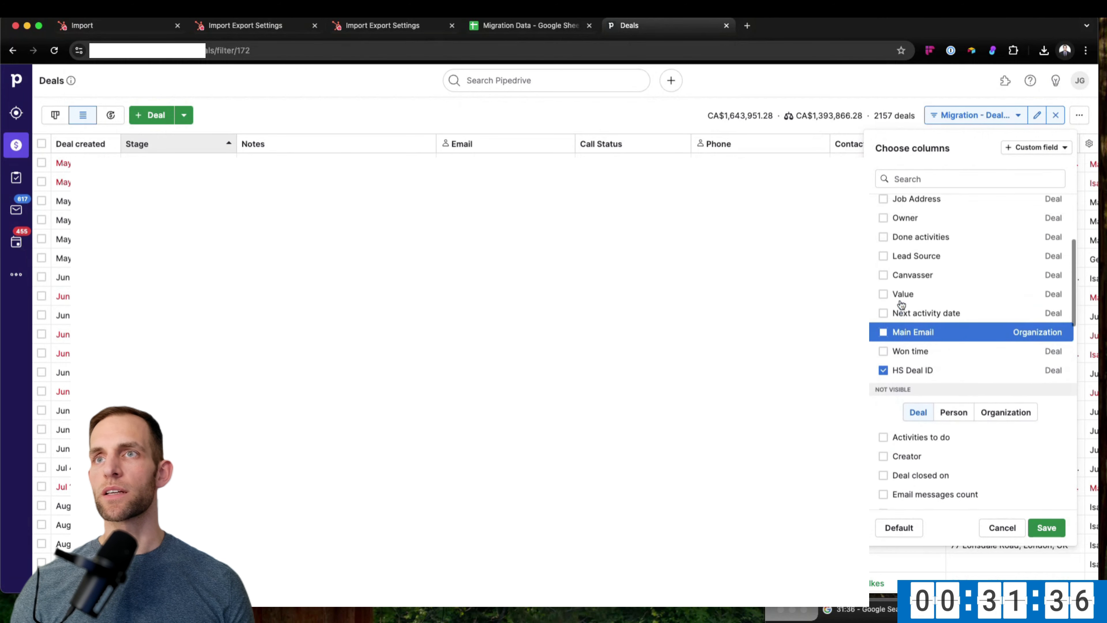
Find and select the deal Title and Stage columns for the deals list.
click(907, 179)
text(title)
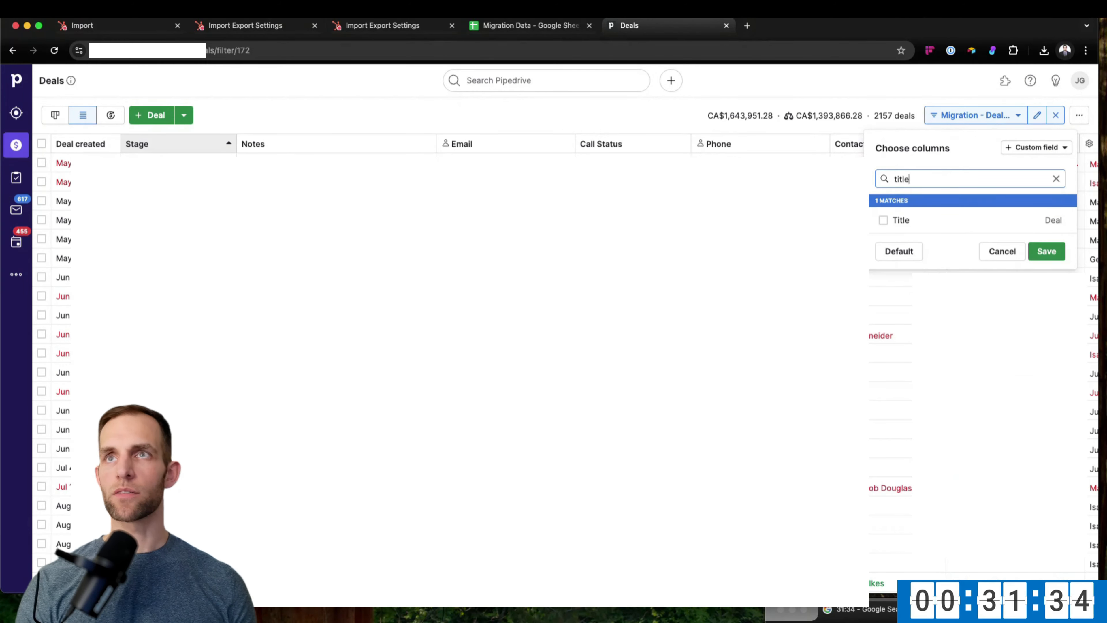
click(883, 220)
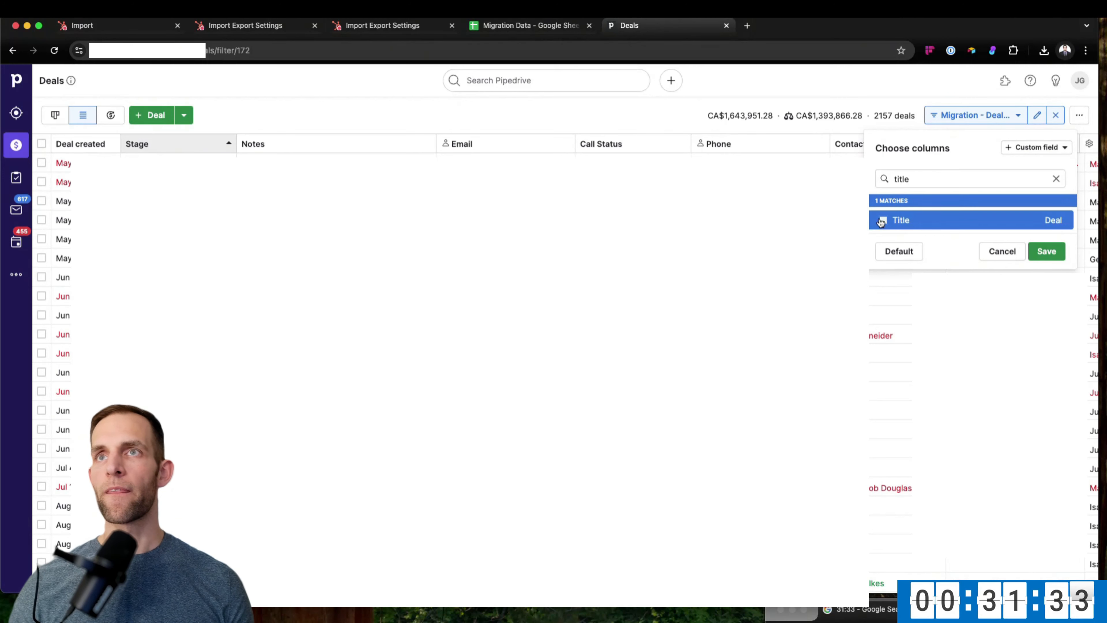
double_click(901, 179)
key(BackSpace)
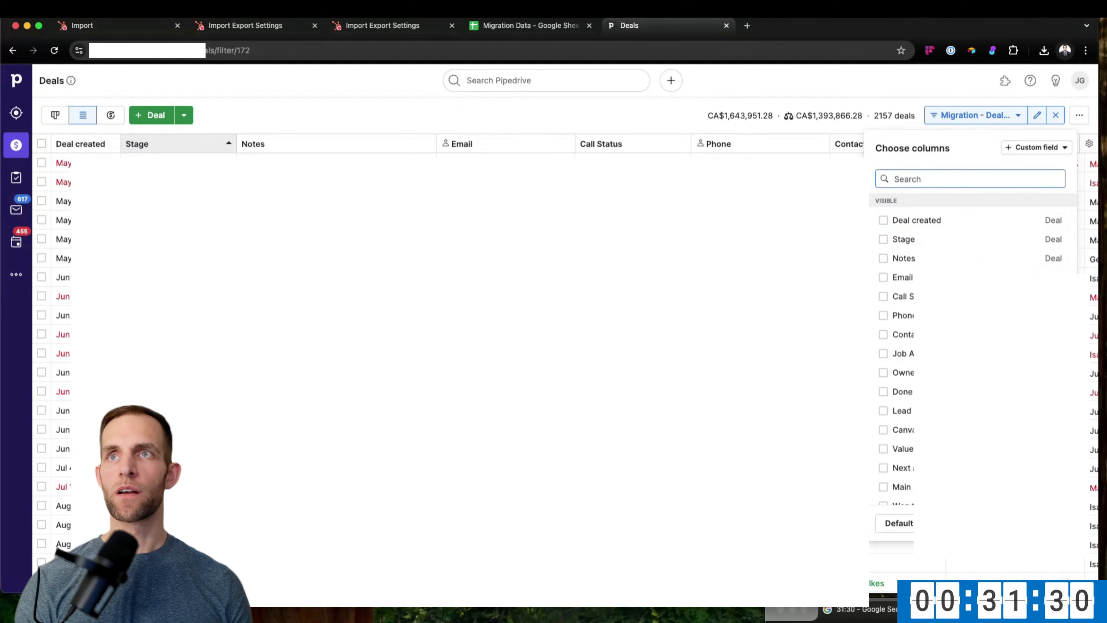
text(stage)
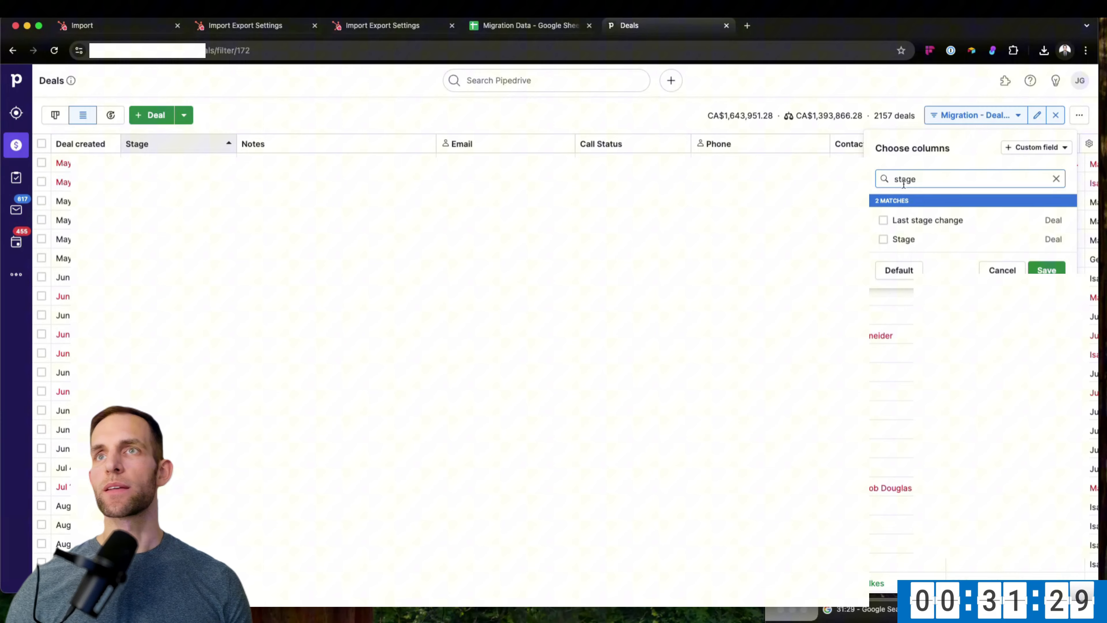
click(883, 239)
Add the deal Pipeline and Value columns to the selection and save the column layout.
double_click(916, 179)
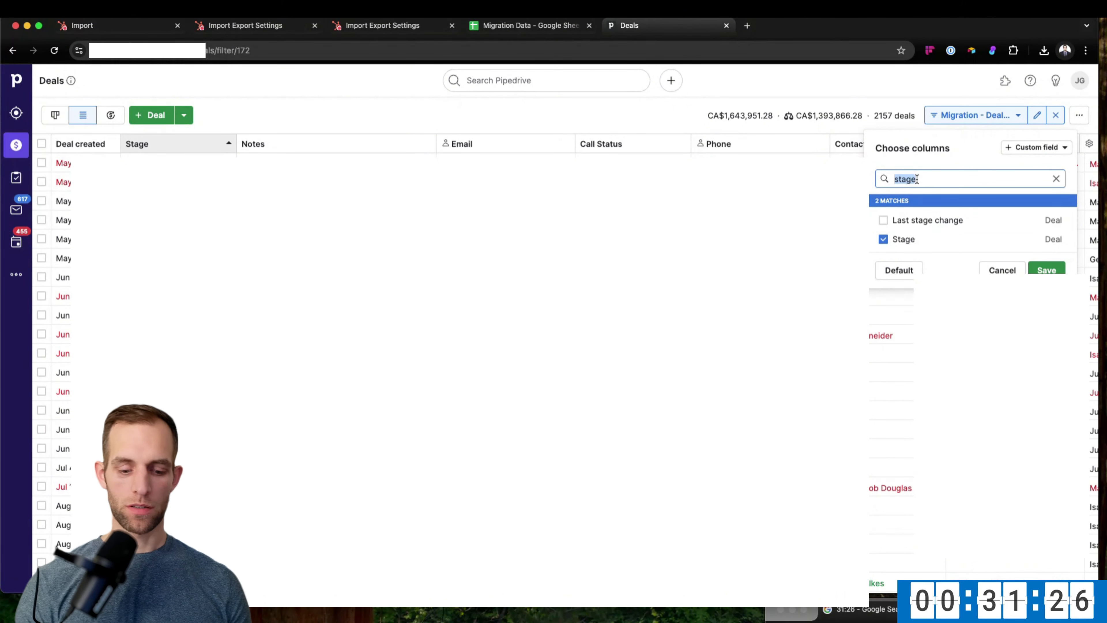
key(BackSpace)
text(pip)
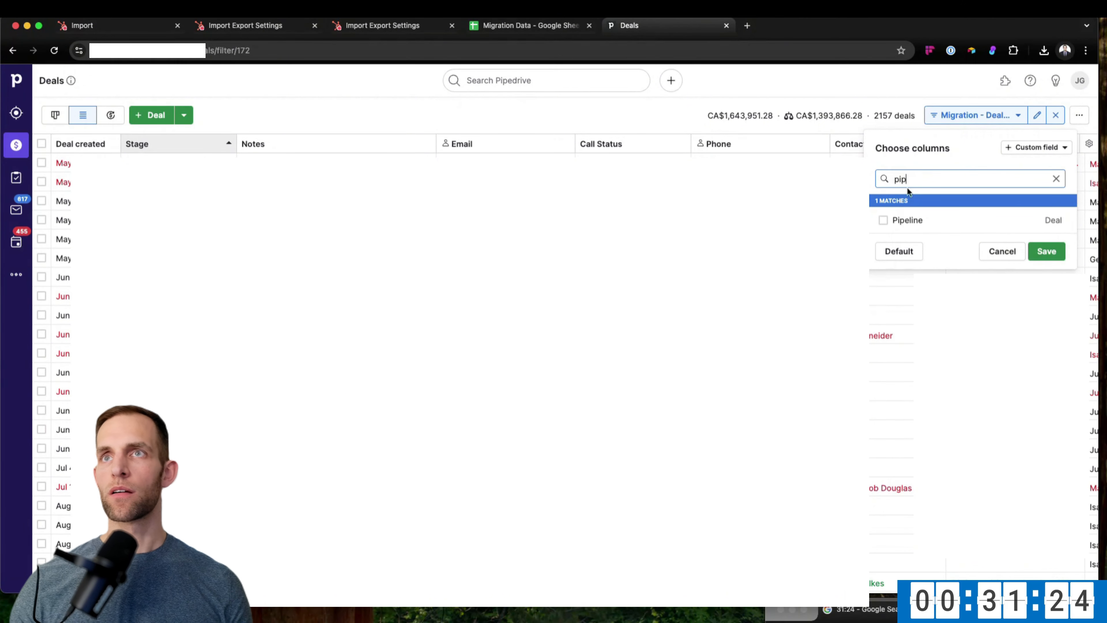
click(883, 220)
double_click(901, 179)
text(am)
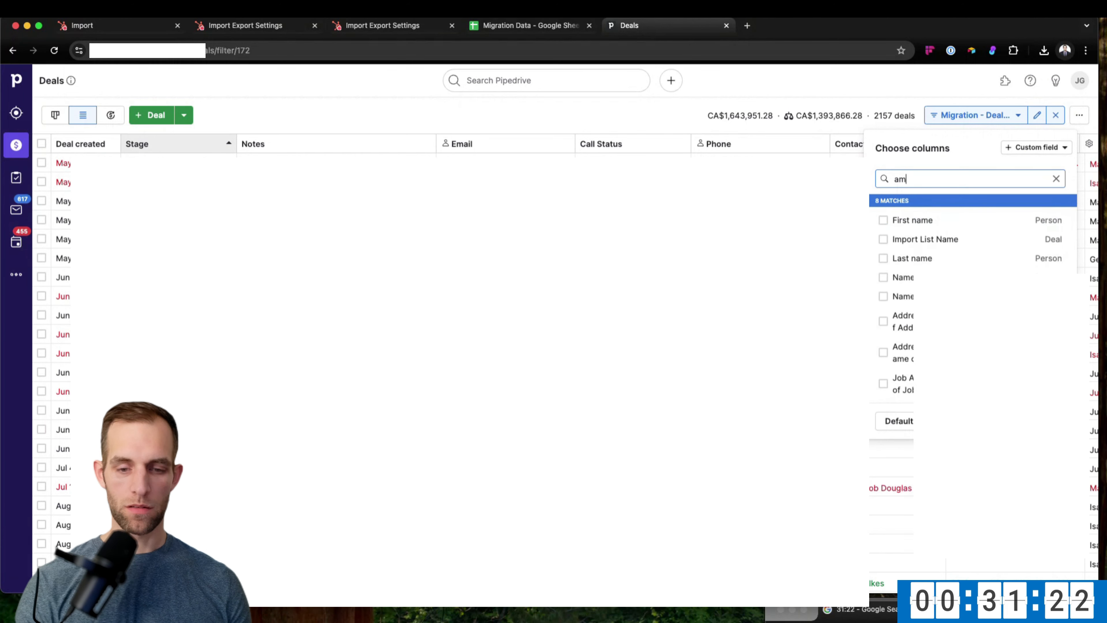
text(ounta)
key(super+a)
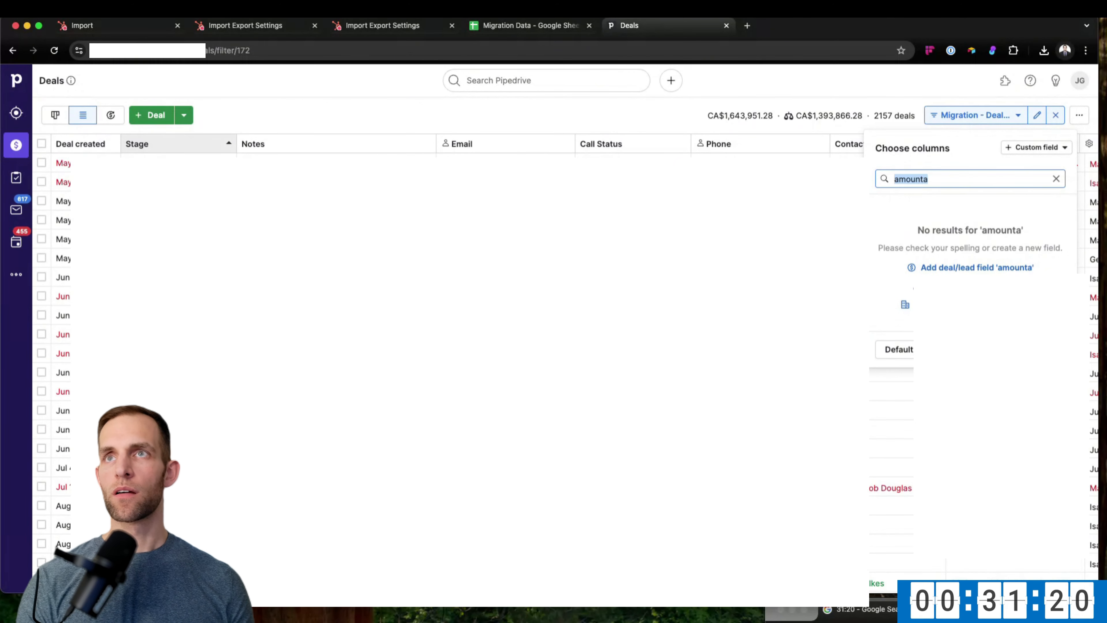
text(value)
click(883, 220)
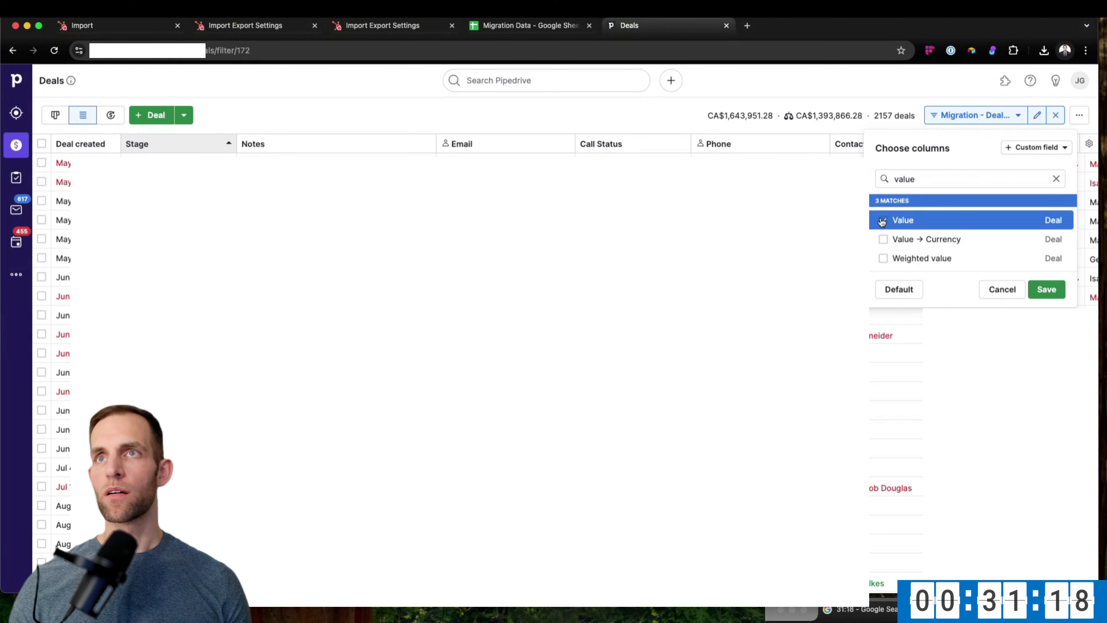
click(1047, 290)
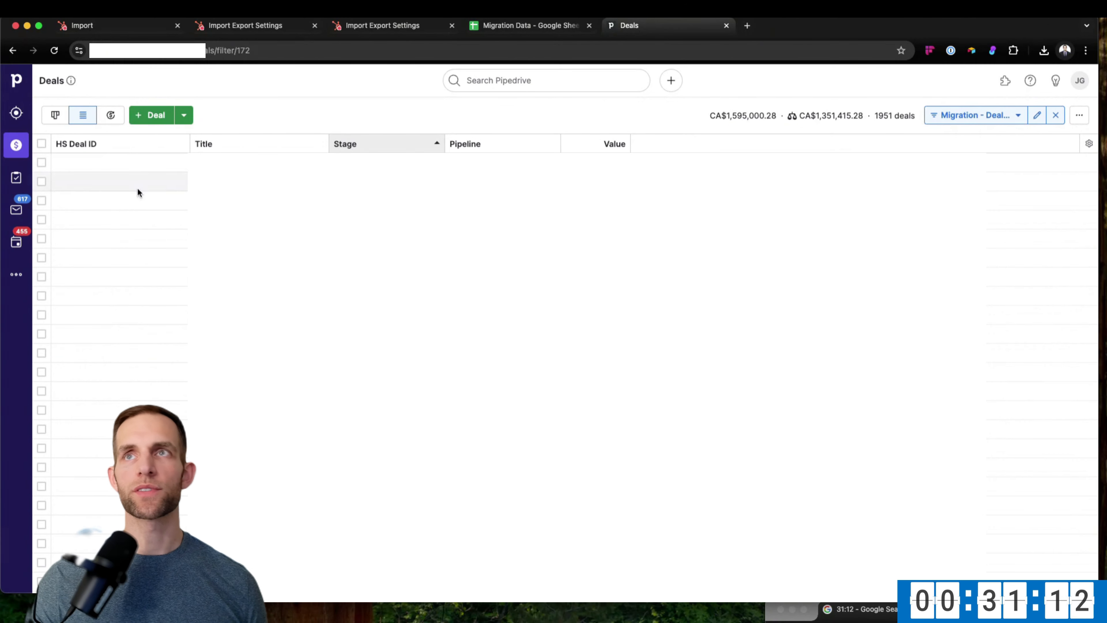
drag(876, 118, 914, 116)
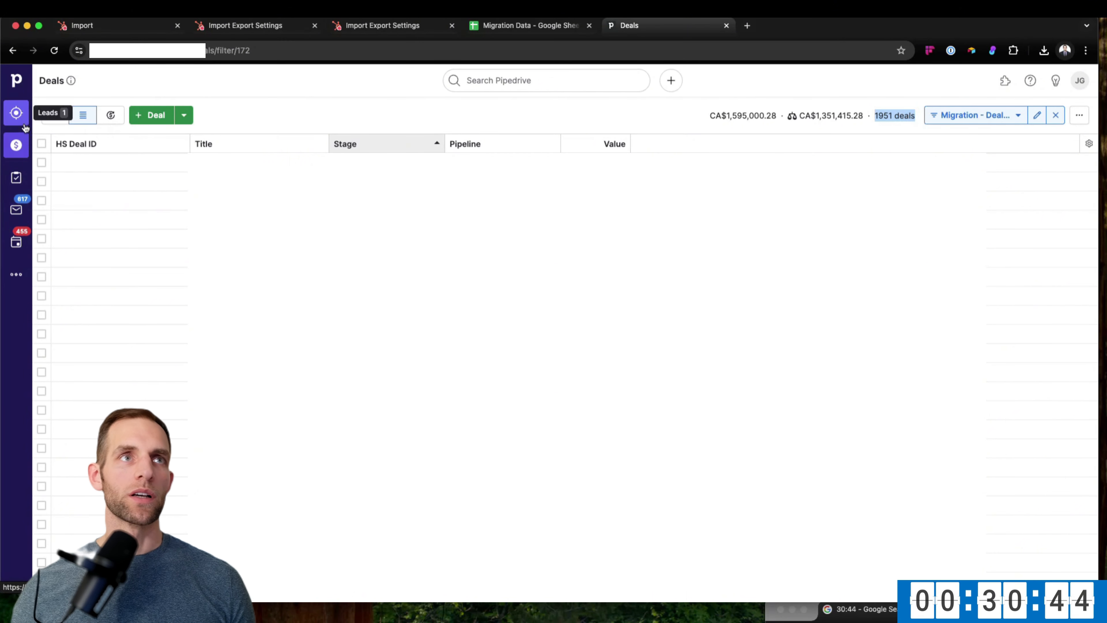
click(16, 274)
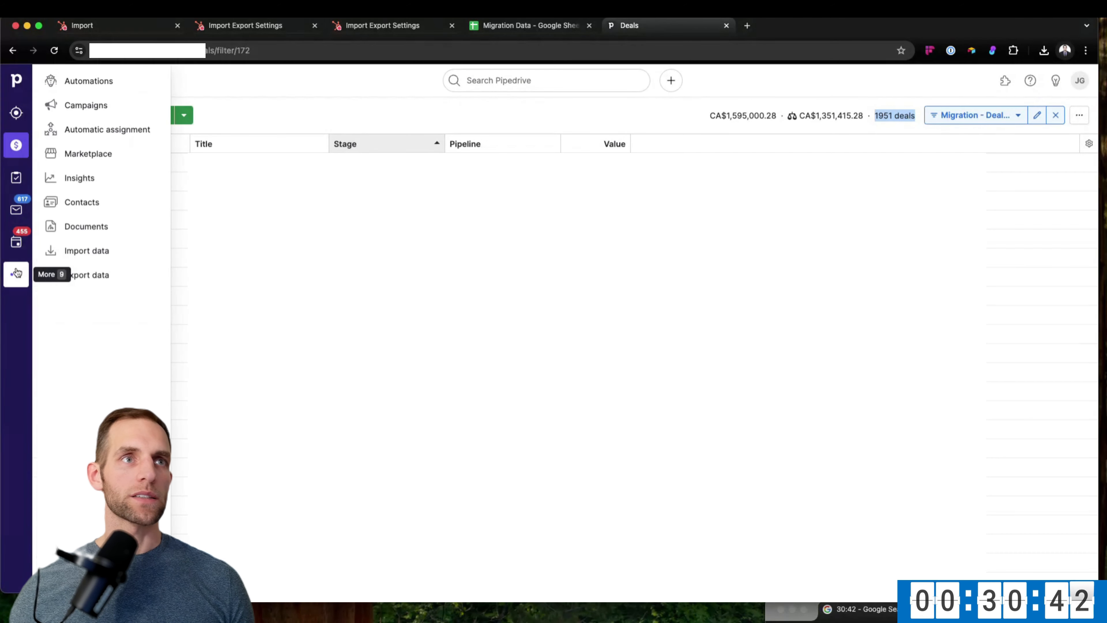
click(76, 203)
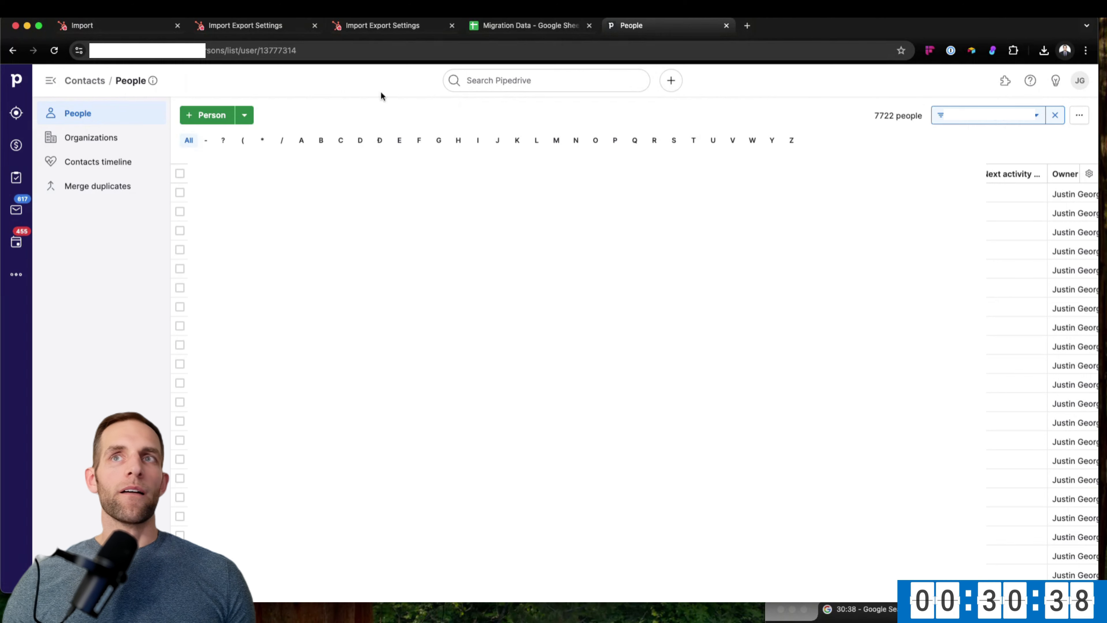
click(1036, 116)
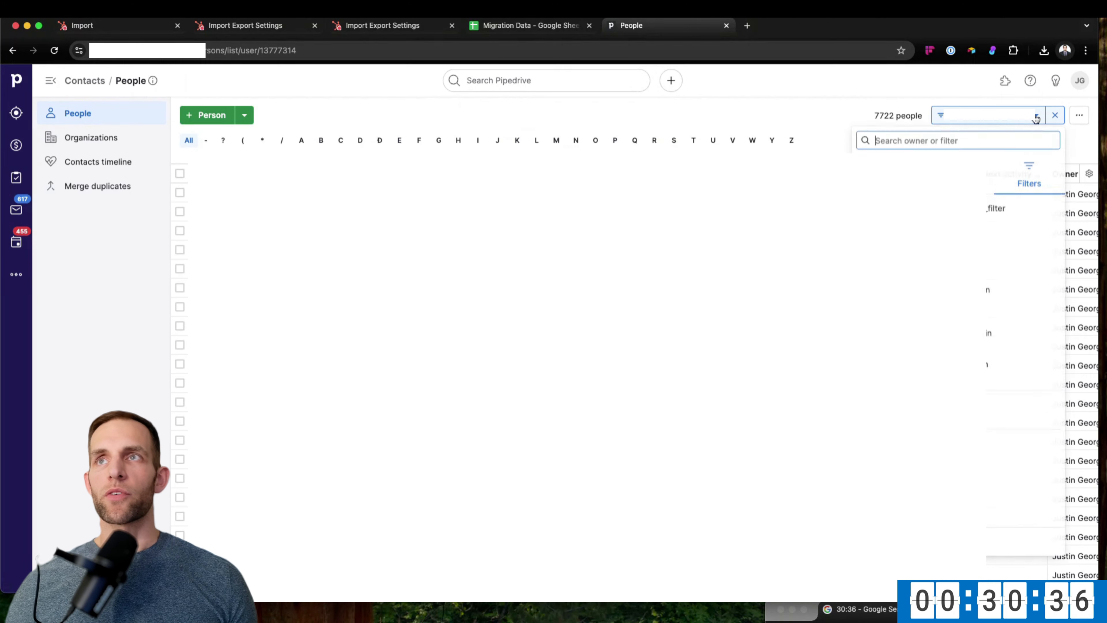
click(916, 543)
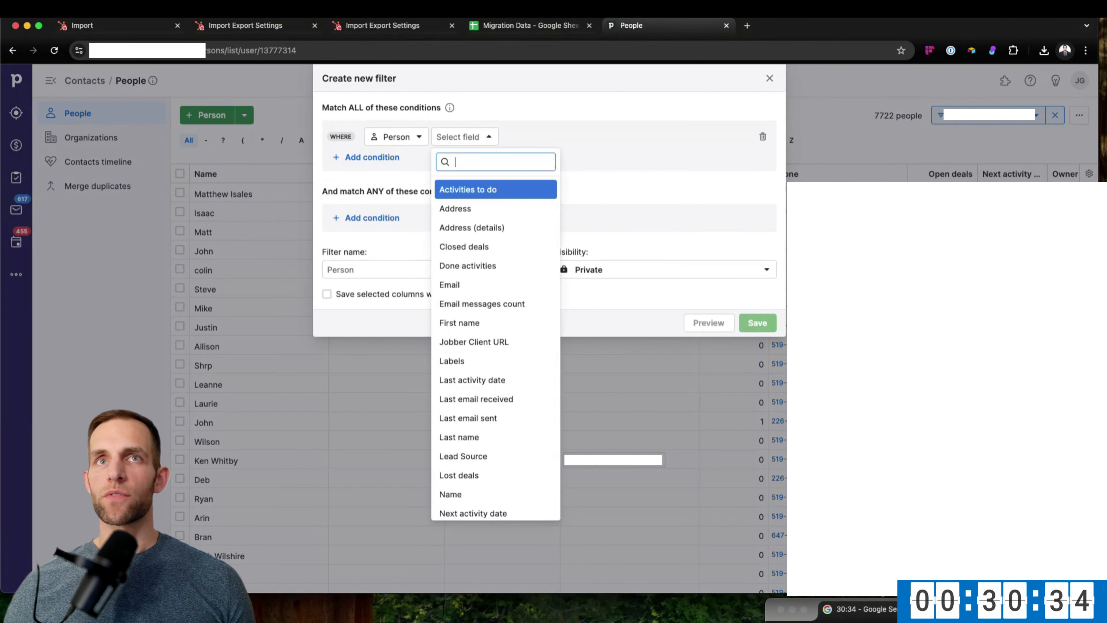
click(458, 160)
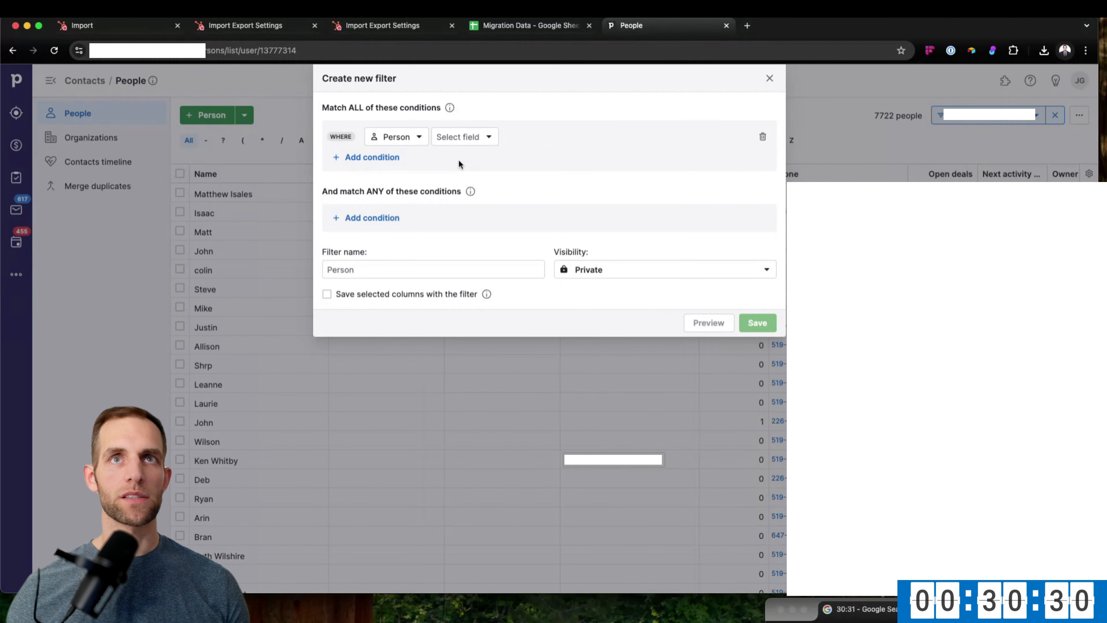
click(460, 140)
text(hs)
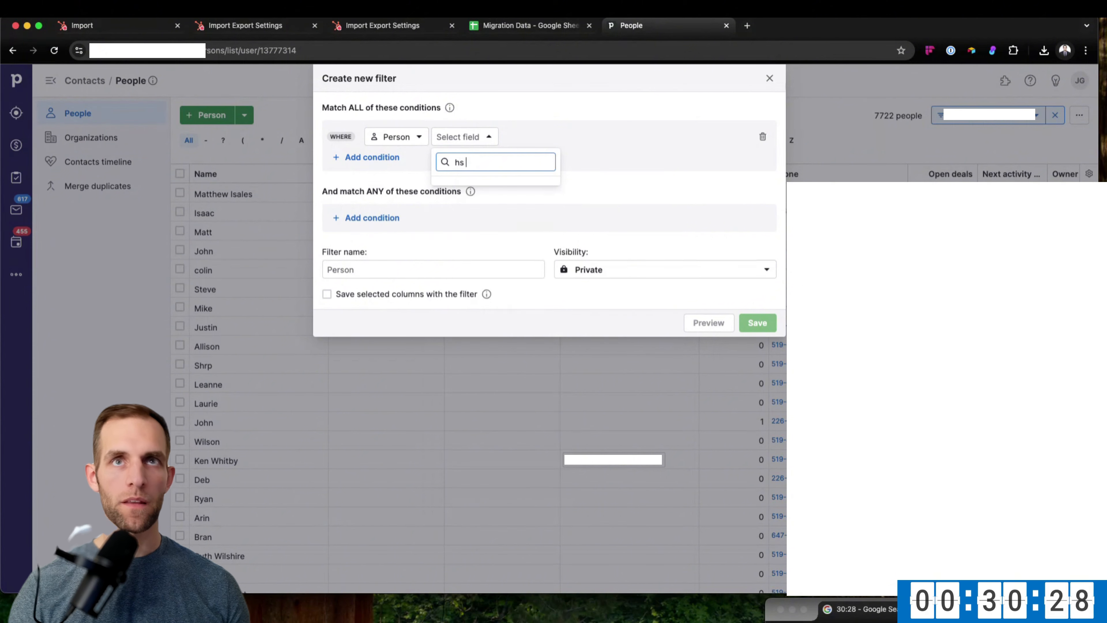
click(770, 79)
In the company's data field settings, add a person custom field named HS Contact ID with the Text type.
click(1083, 84)
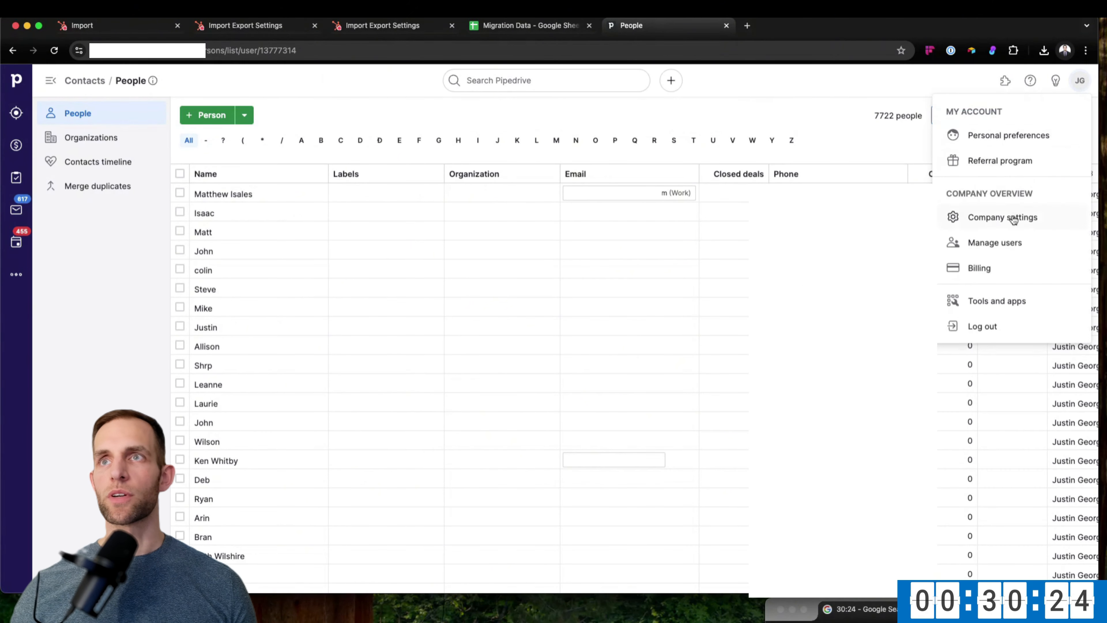
click(1003, 217)
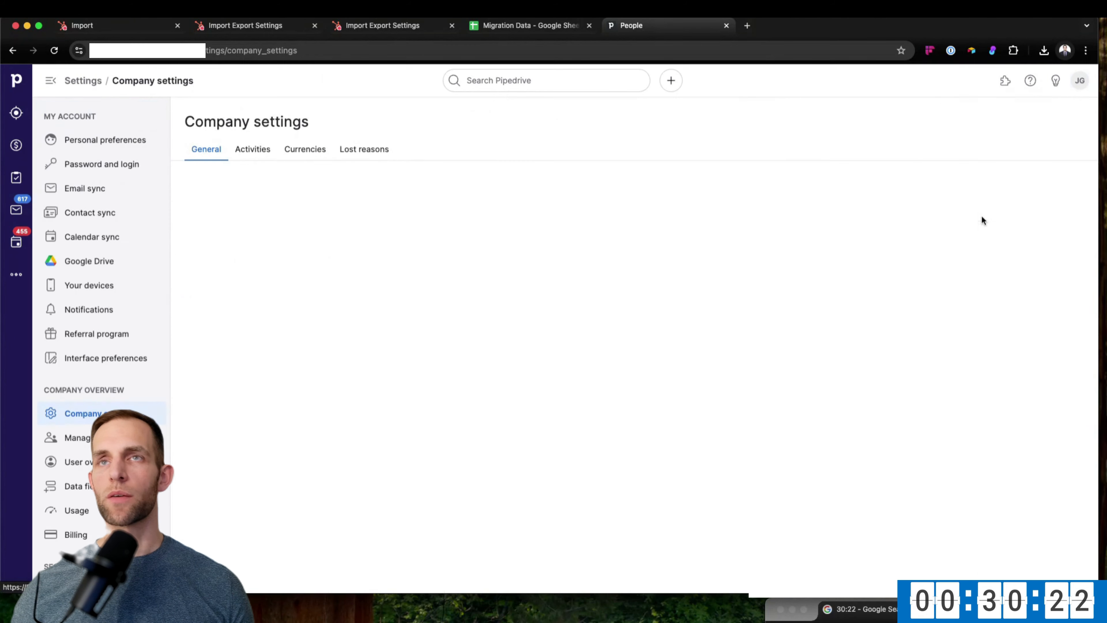
click(55, 484)
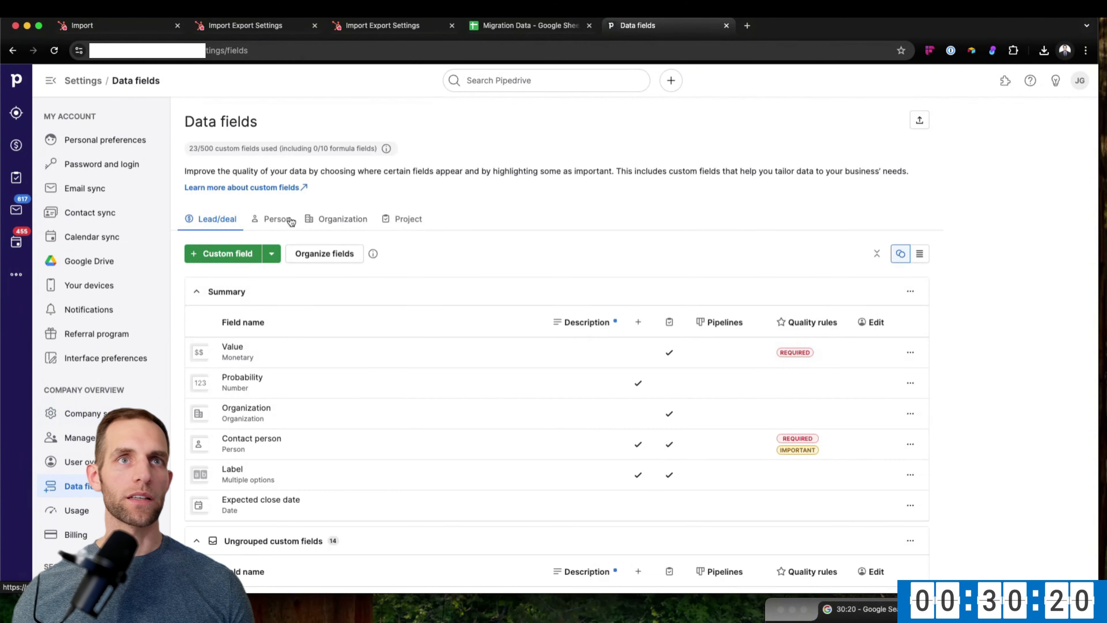
click(272, 227)
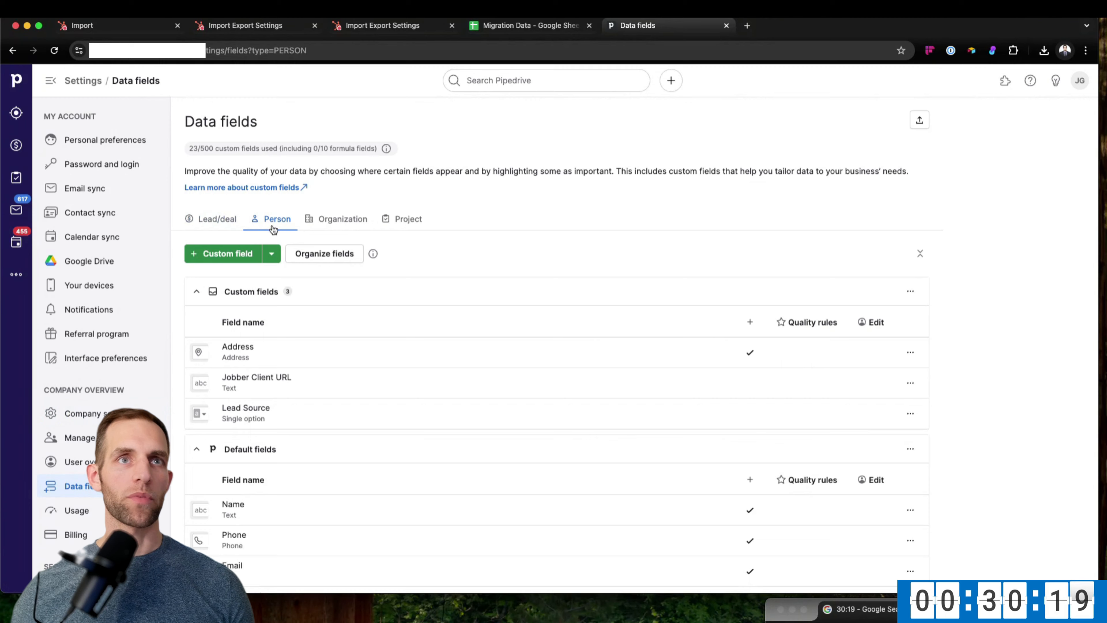
click(220, 253)
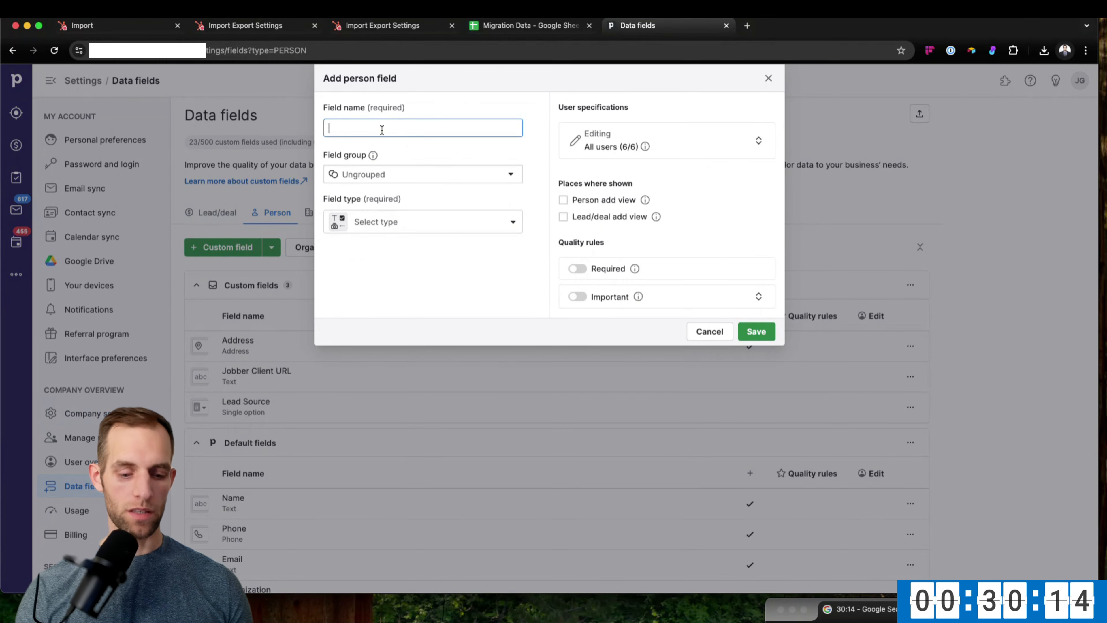
text(HS Contact ID)
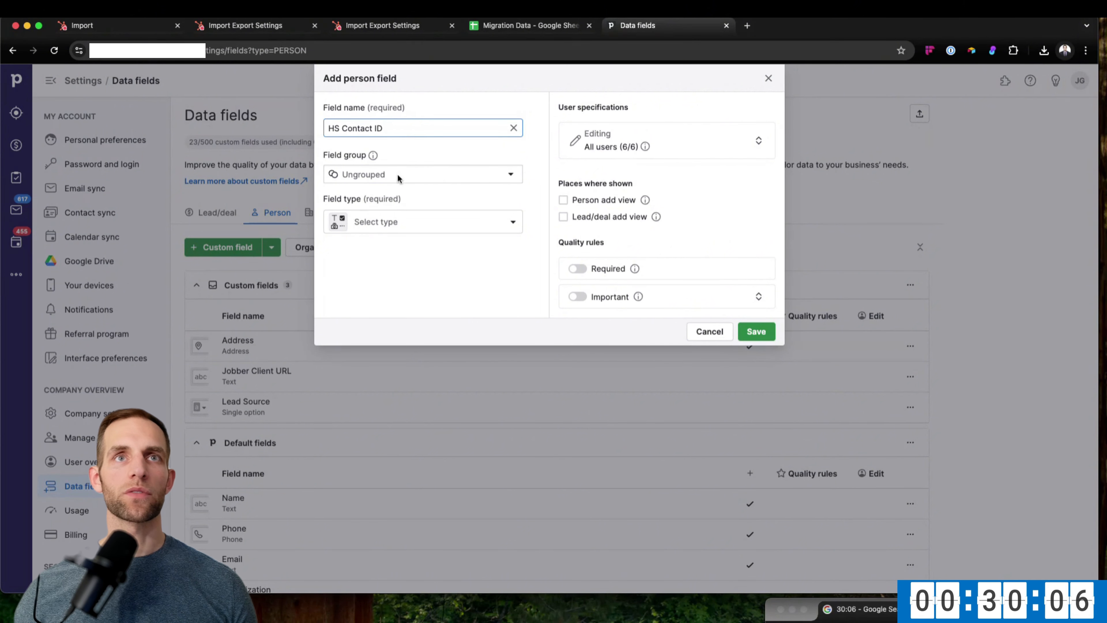
click(394, 221)
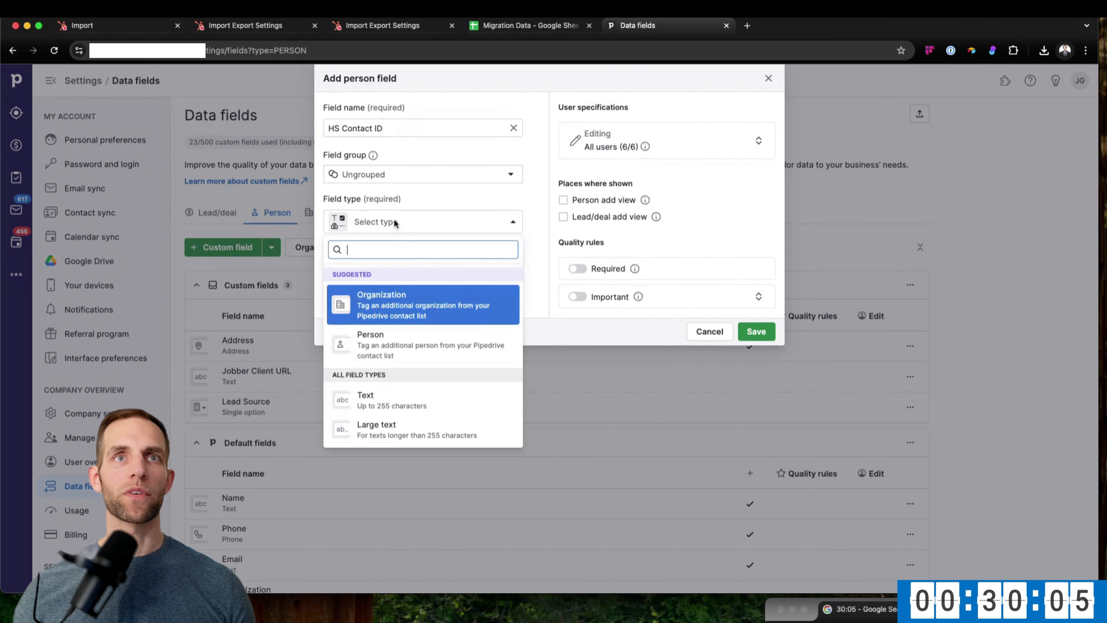
click(390, 391)
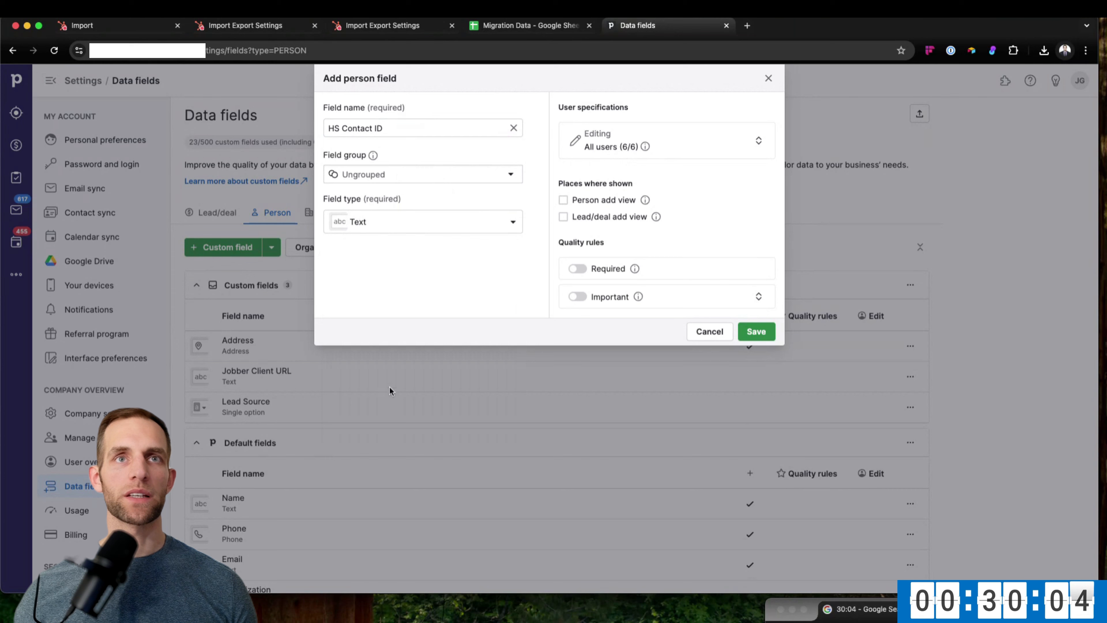
click(760, 336)
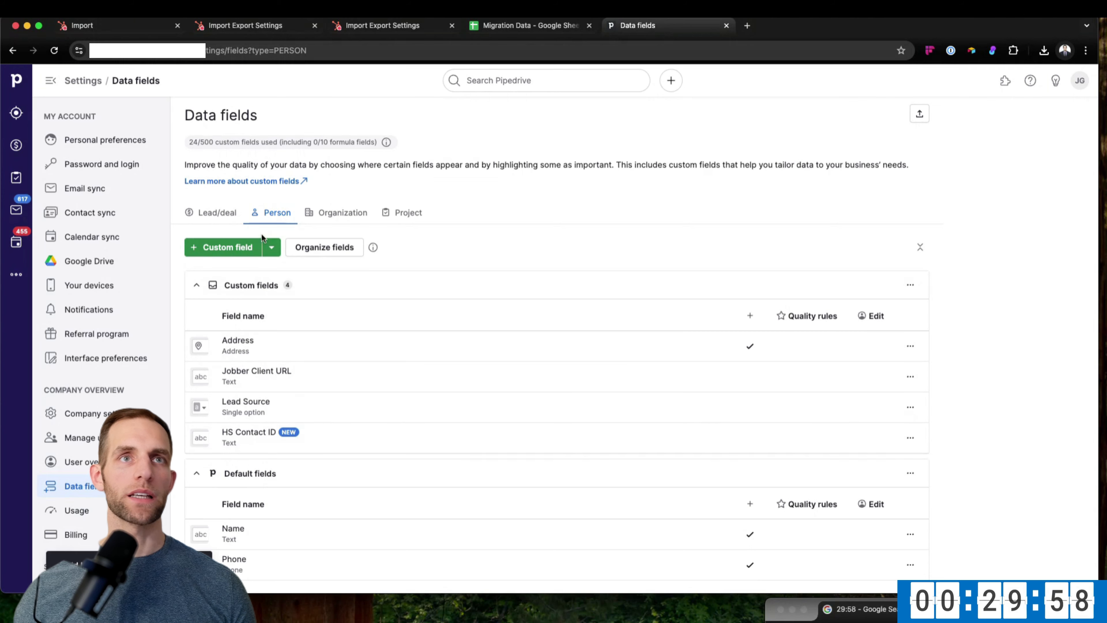
Add an organization custom field named HS Company ID with the Text type.
click(336, 212)
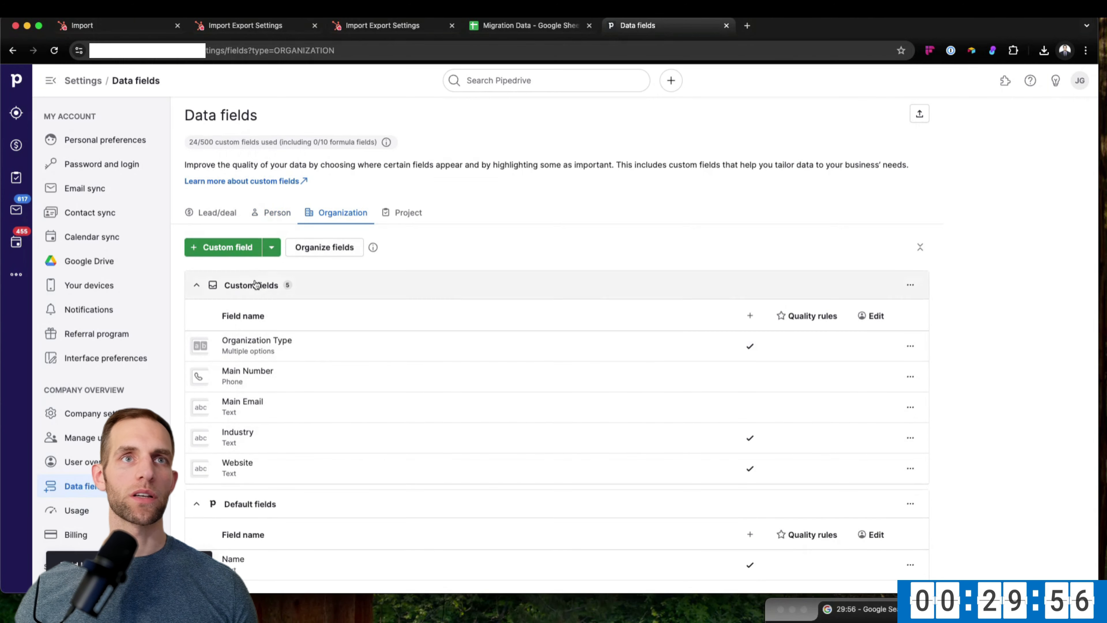
click(227, 252)
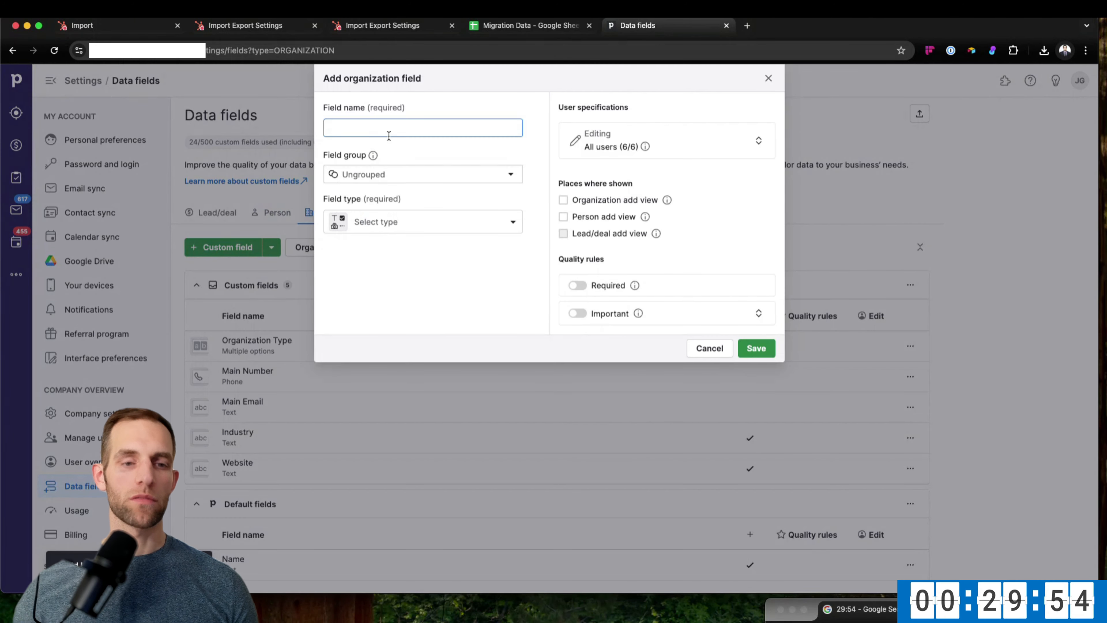
text(HS Compan)
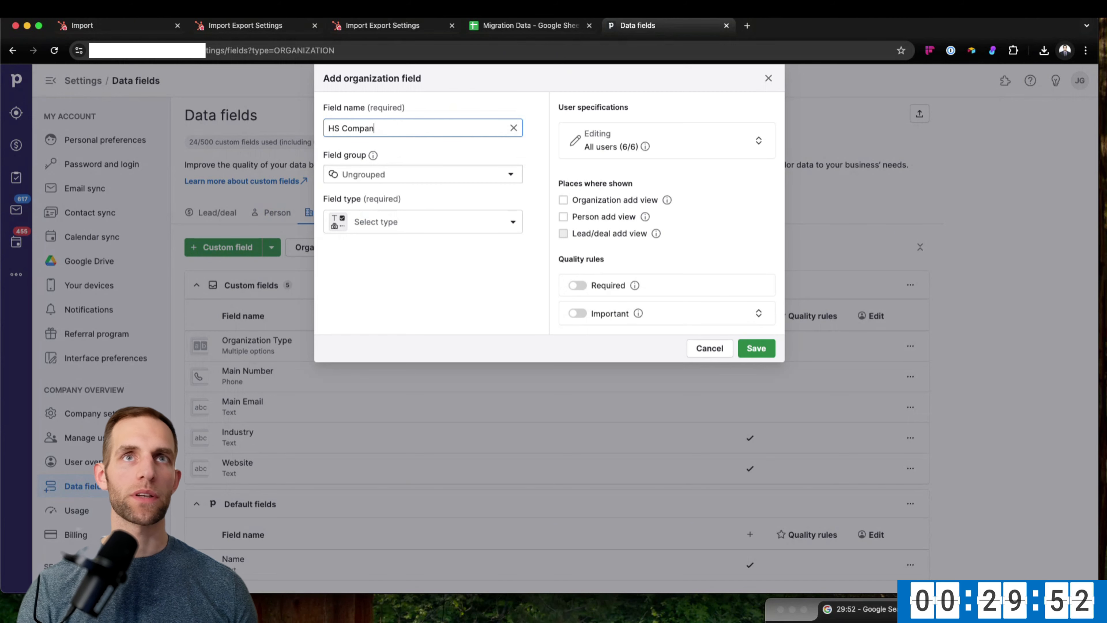
text(y ID)
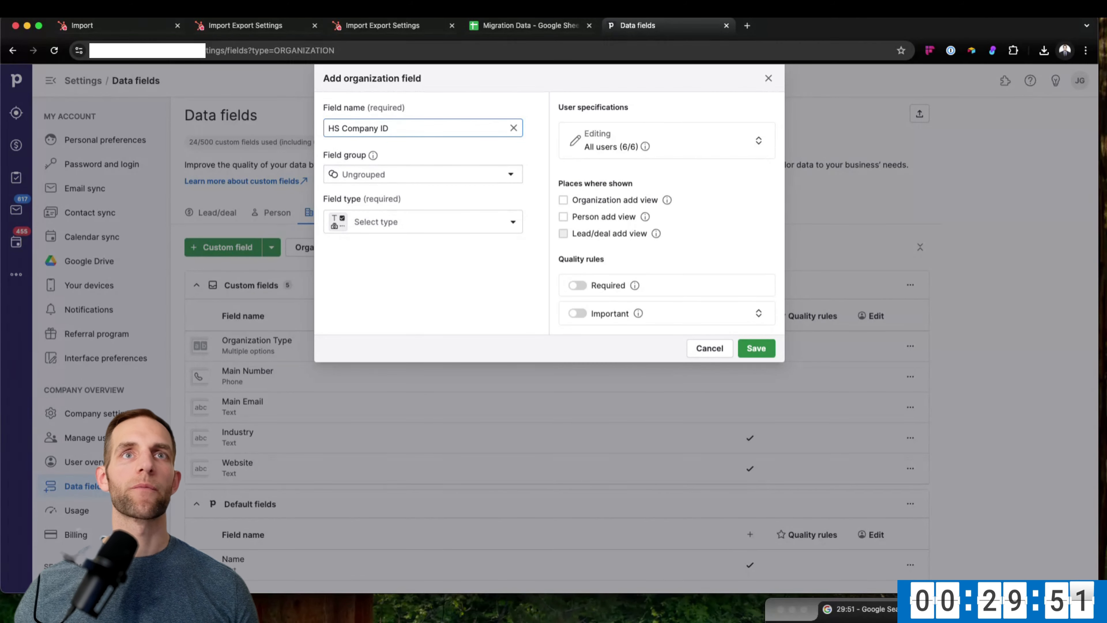
click(425, 219)
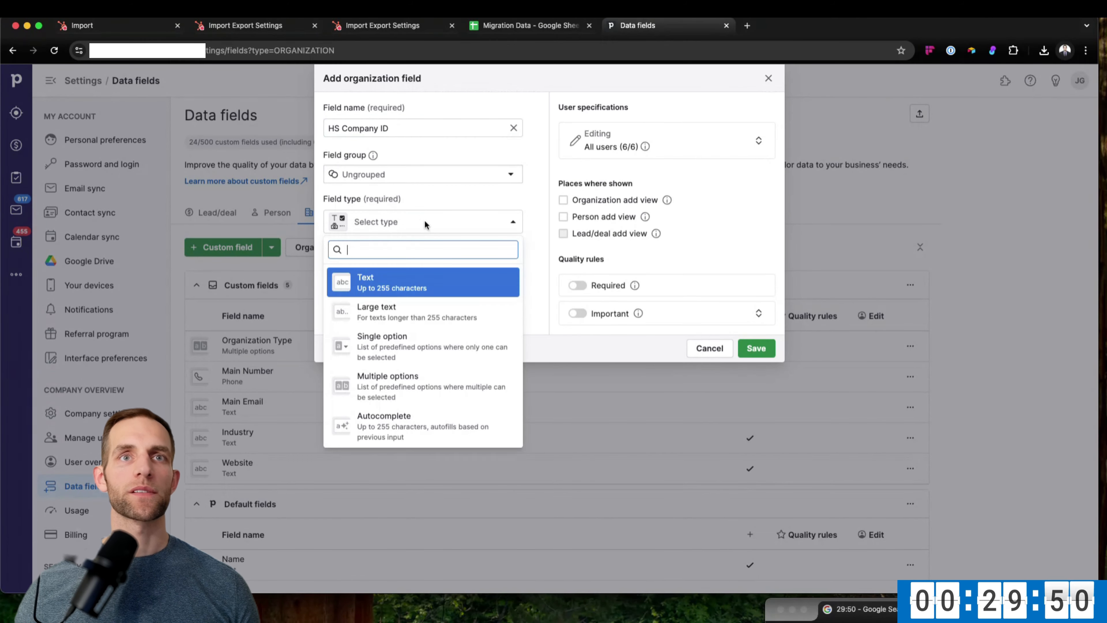
click(396, 282)
click(756, 348)
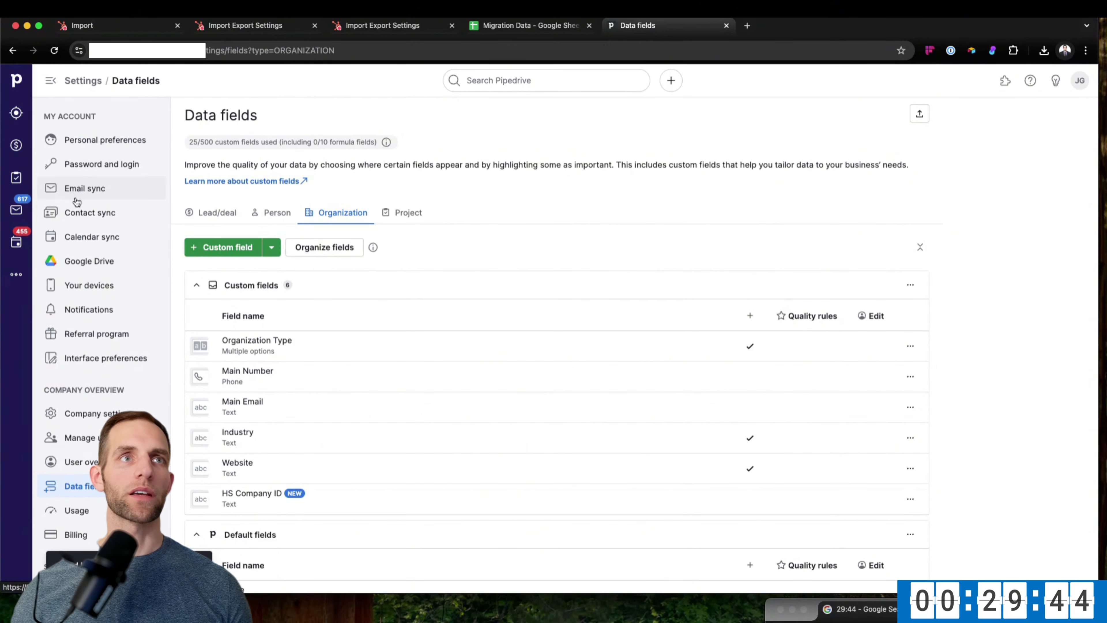
Check the progress of the hubspot-crm-exports-all-deals-2025-02-22.csv import.
click(1080, 80)
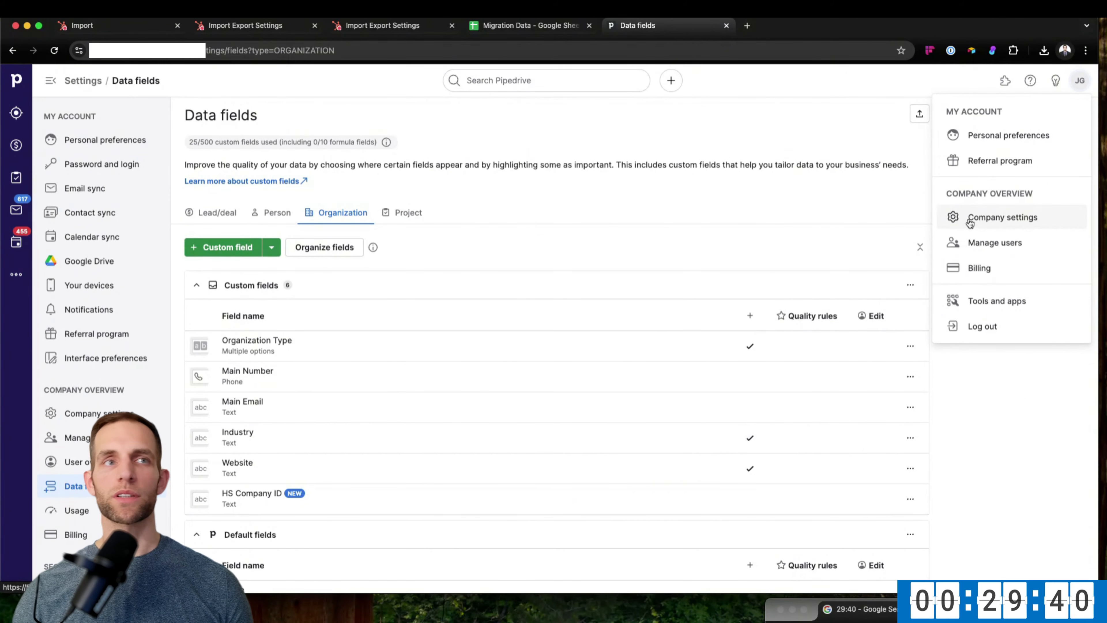
click(977, 301)
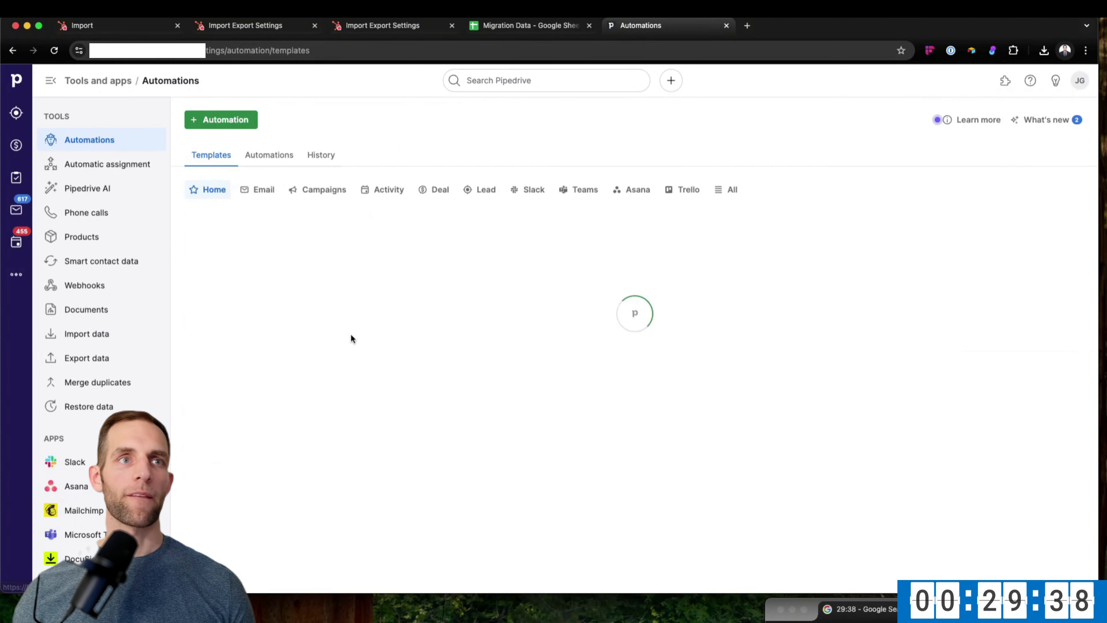
click(87, 335)
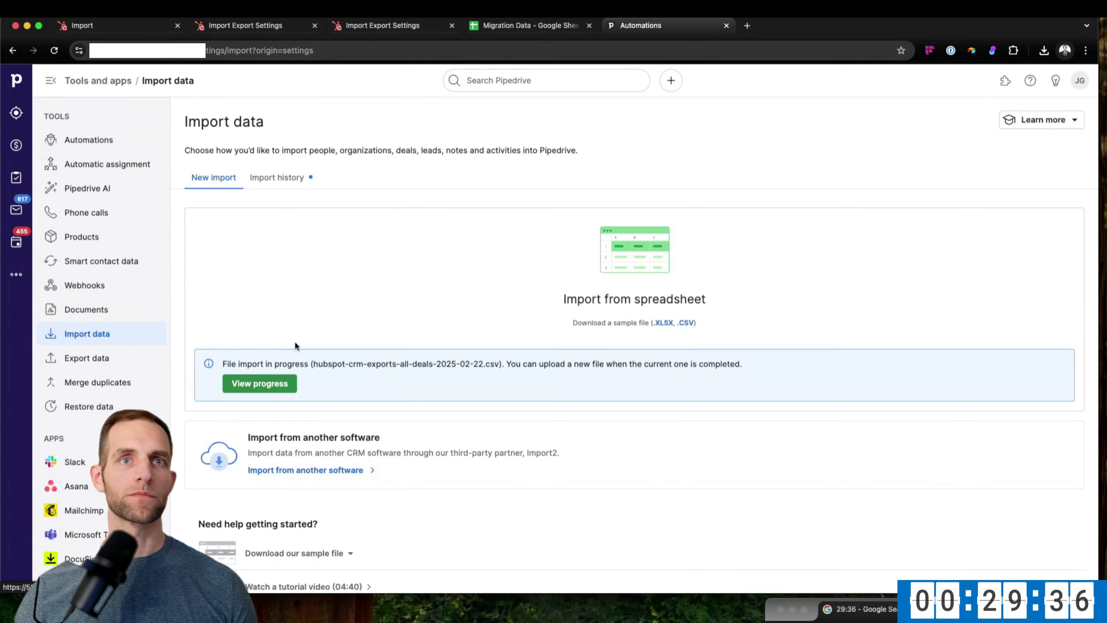
click(279, 384)
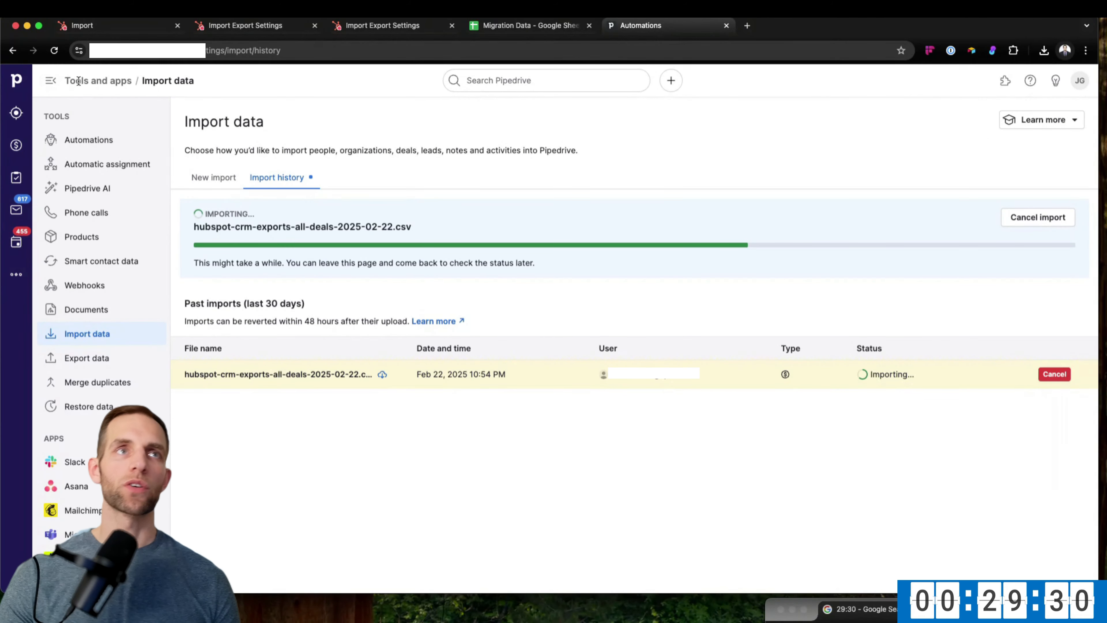
Try to add an HS Contact ID condition to a new filter in the People list, and reload the list.
click(16, 274)
click(109, 206)
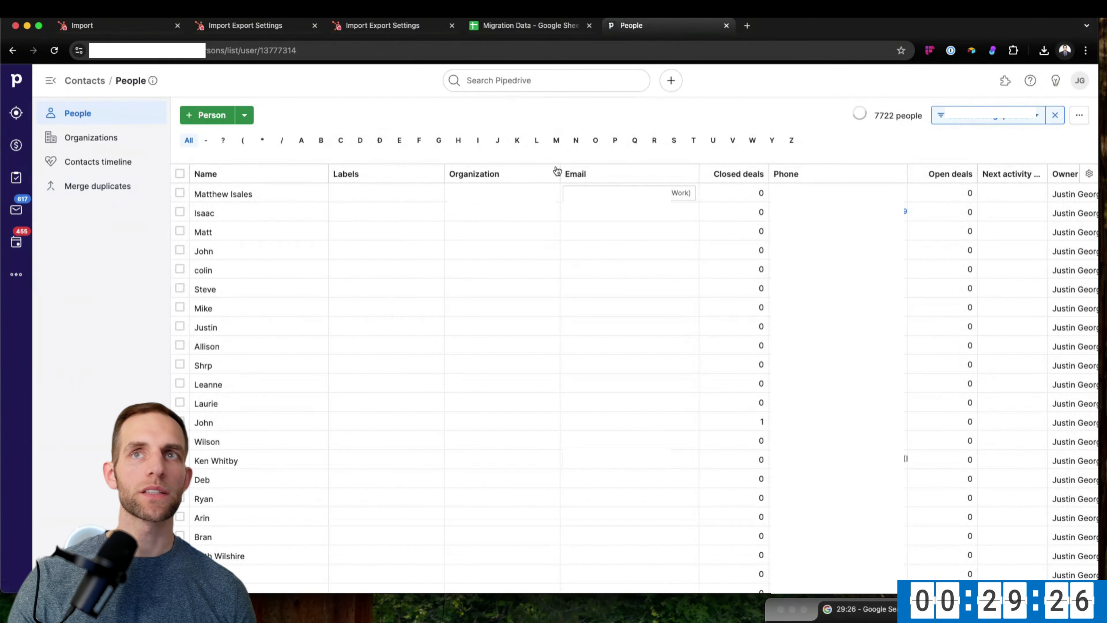
click(1031, 120)
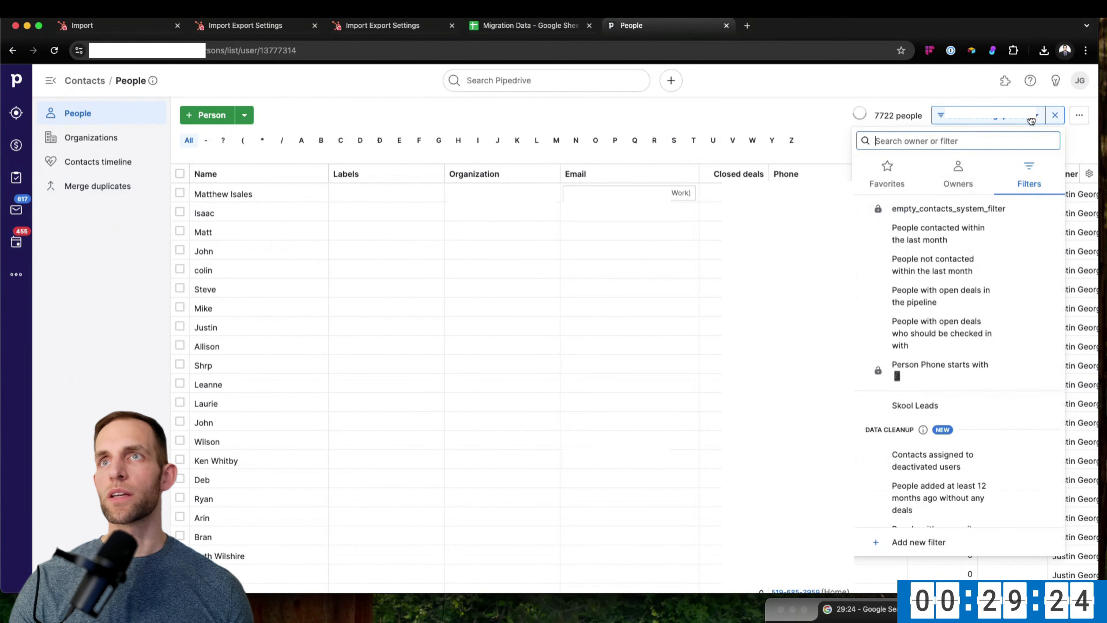
click(976, 95)
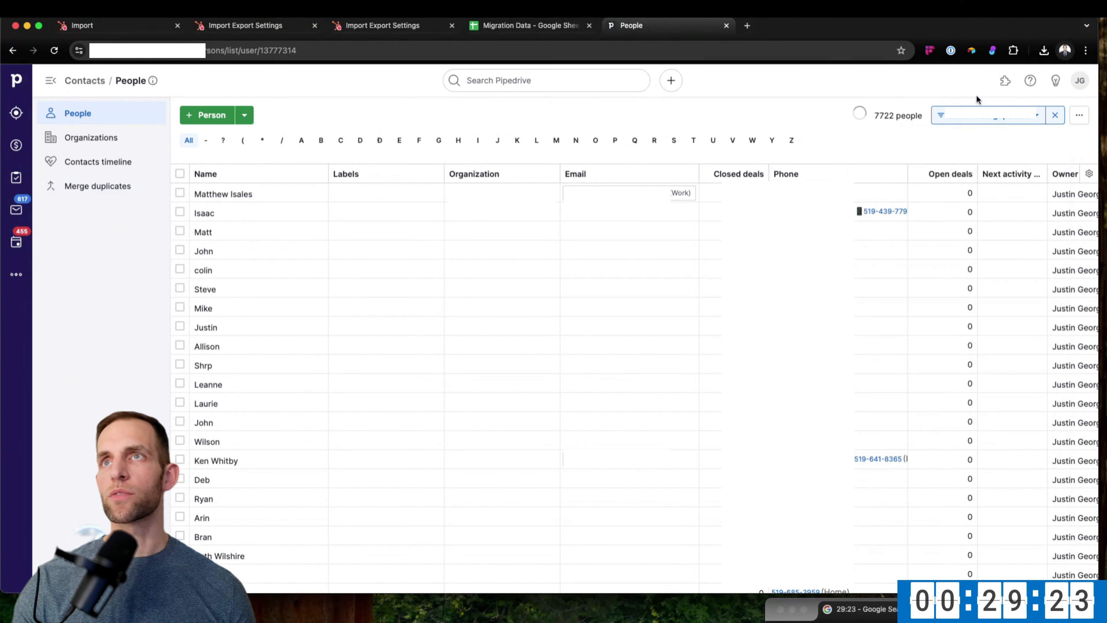
click(1030, 119)
click(932, 538)
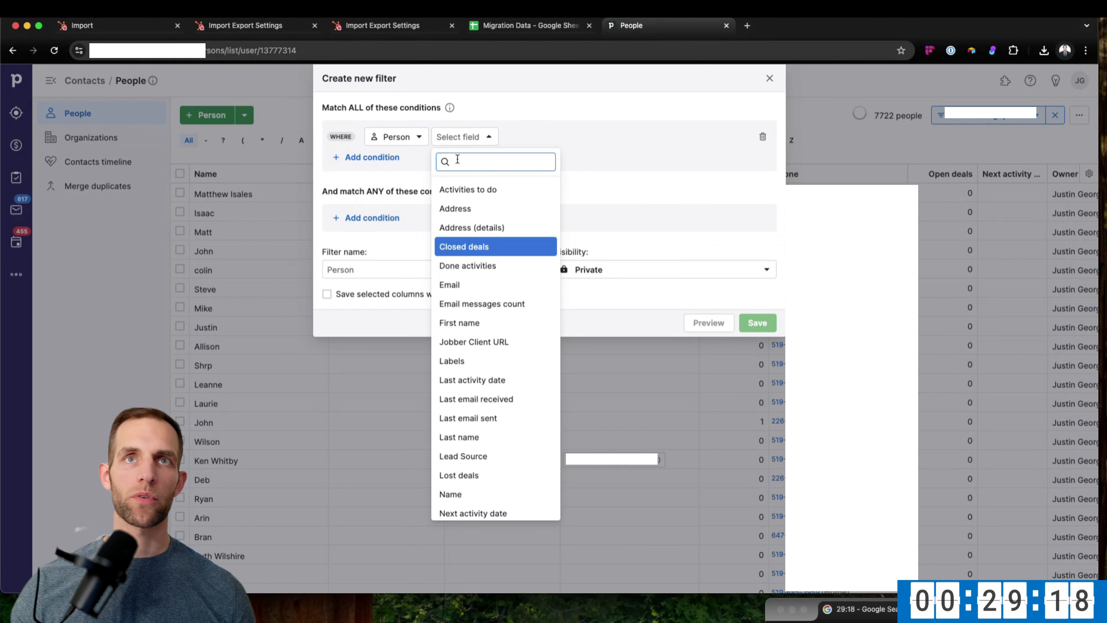
click(458, 160)
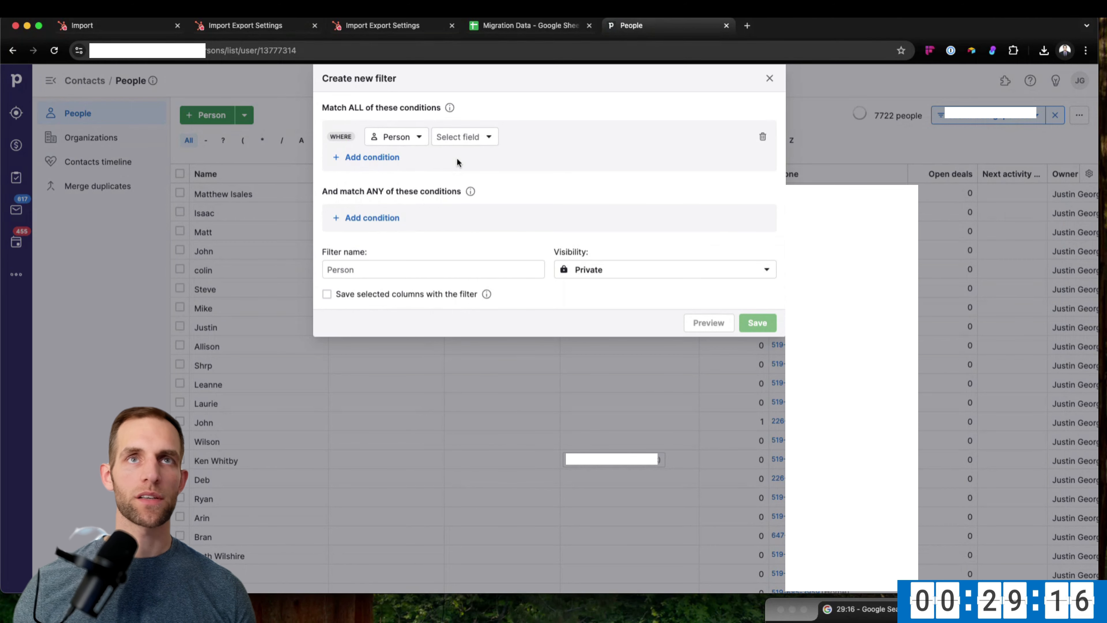
click(458, 138)
text(hs c)
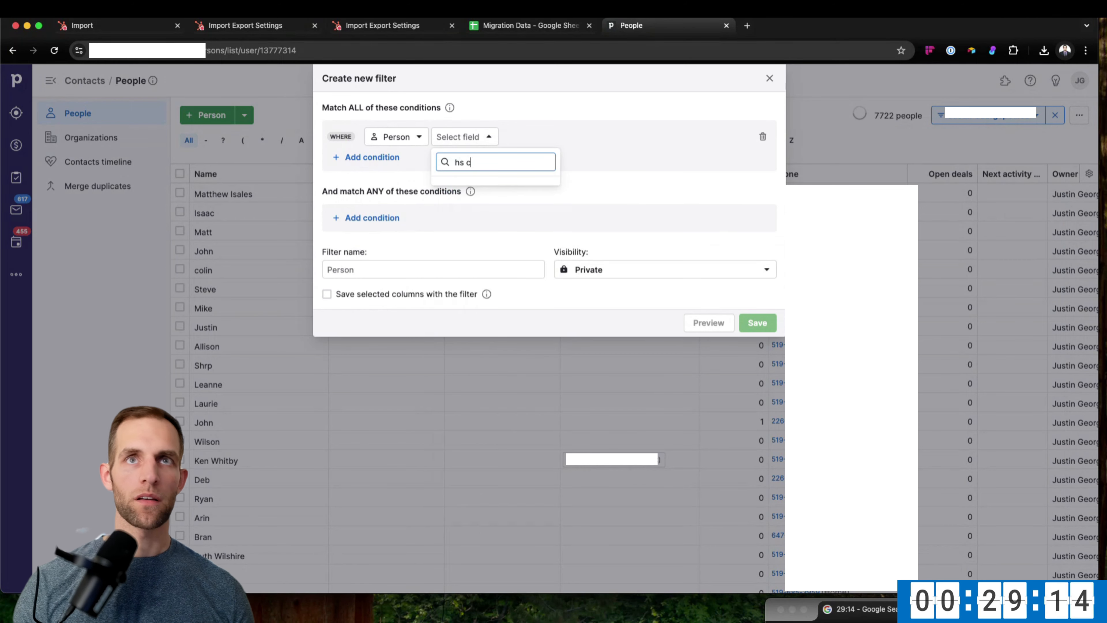
key(BackSpace)
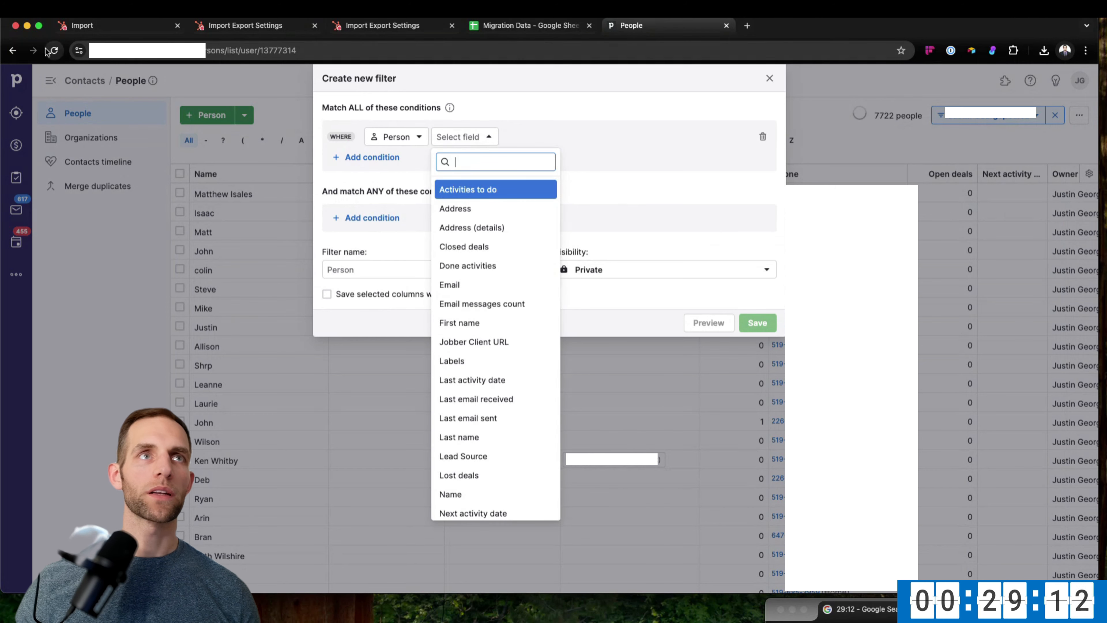
click(53, 51)
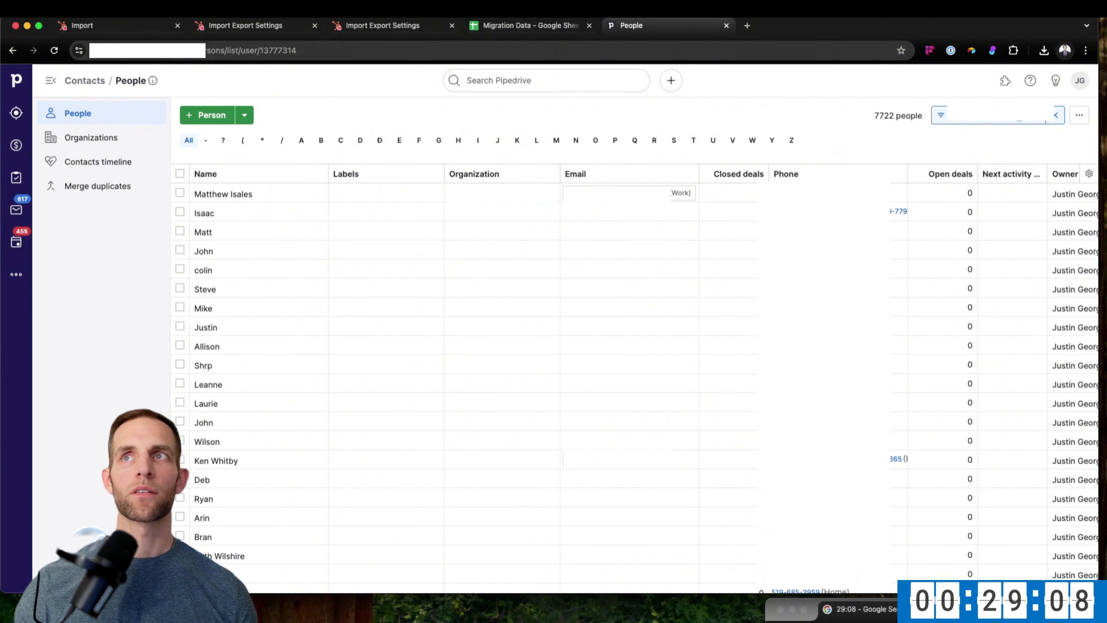
click(941, 115)
scroll(959, 458, down, 2)
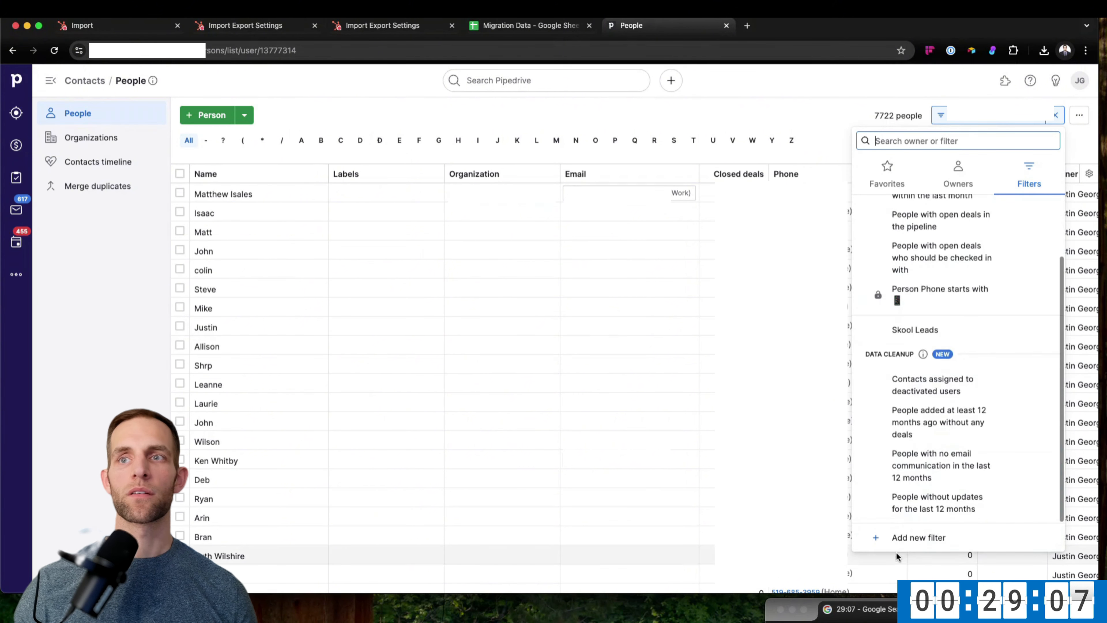
click(907, 537)
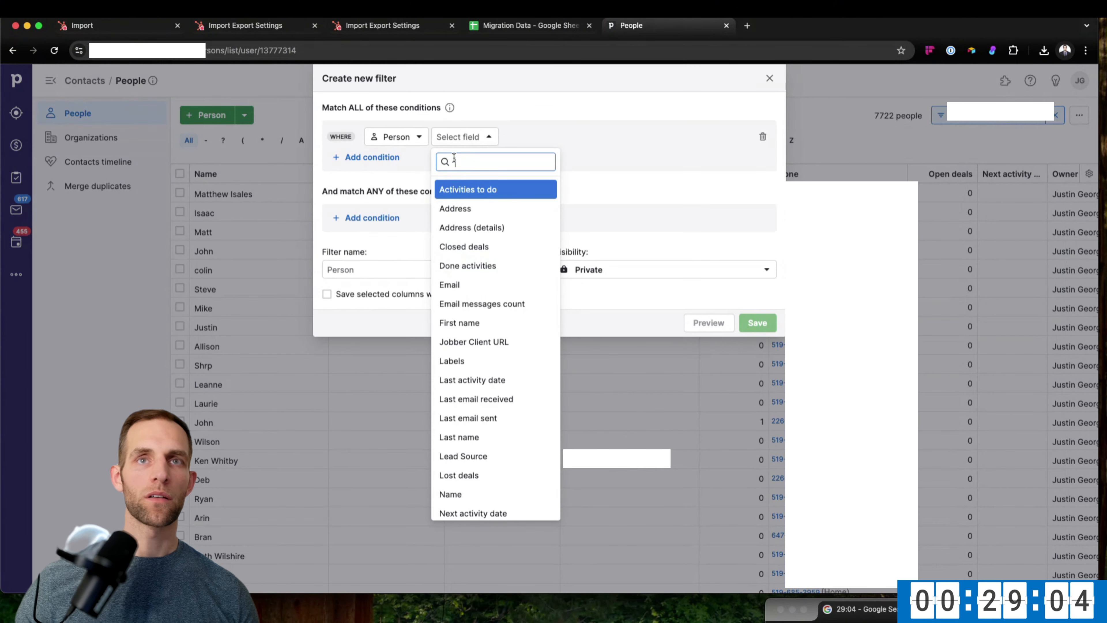
click(454, 160)
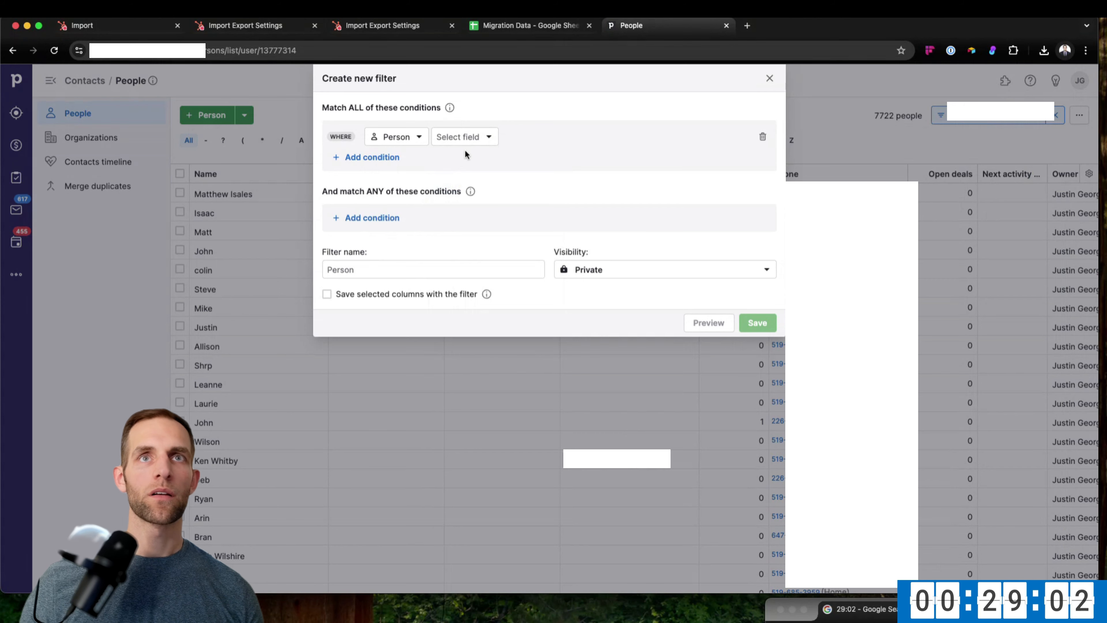
click(465, 137)
text(ha)
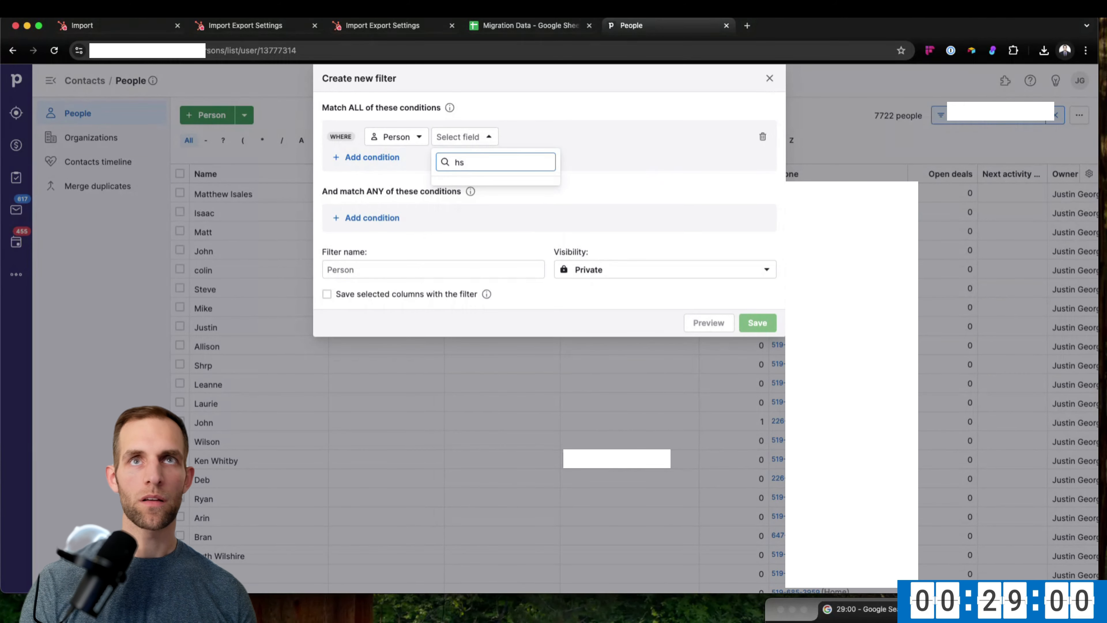
key(BackSpace)
key(BackSpace)
text(id)
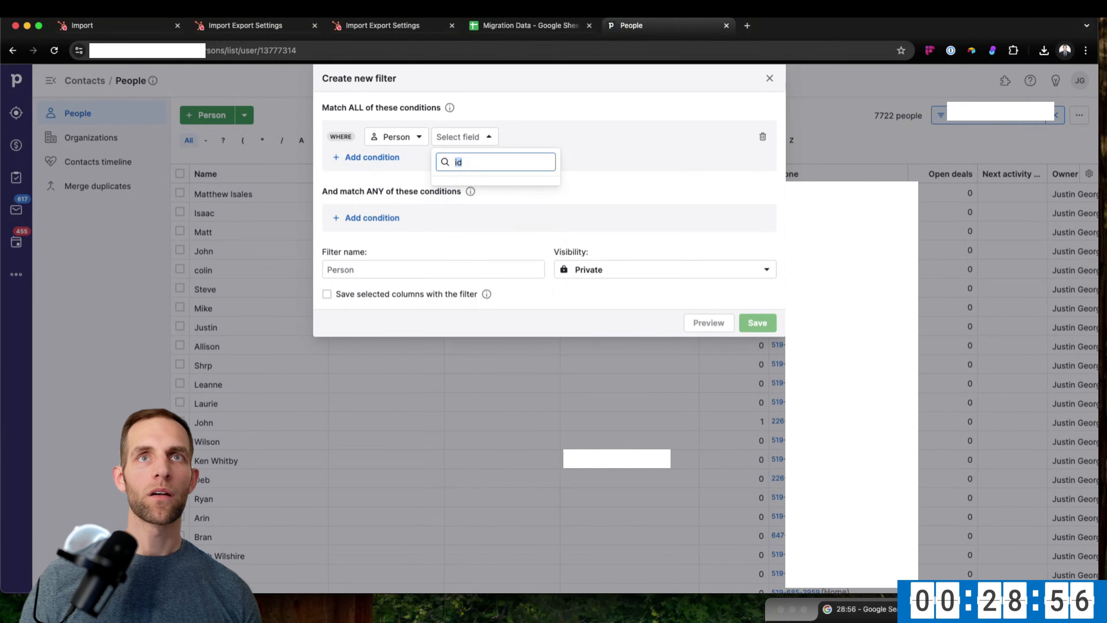
click(658, 138)
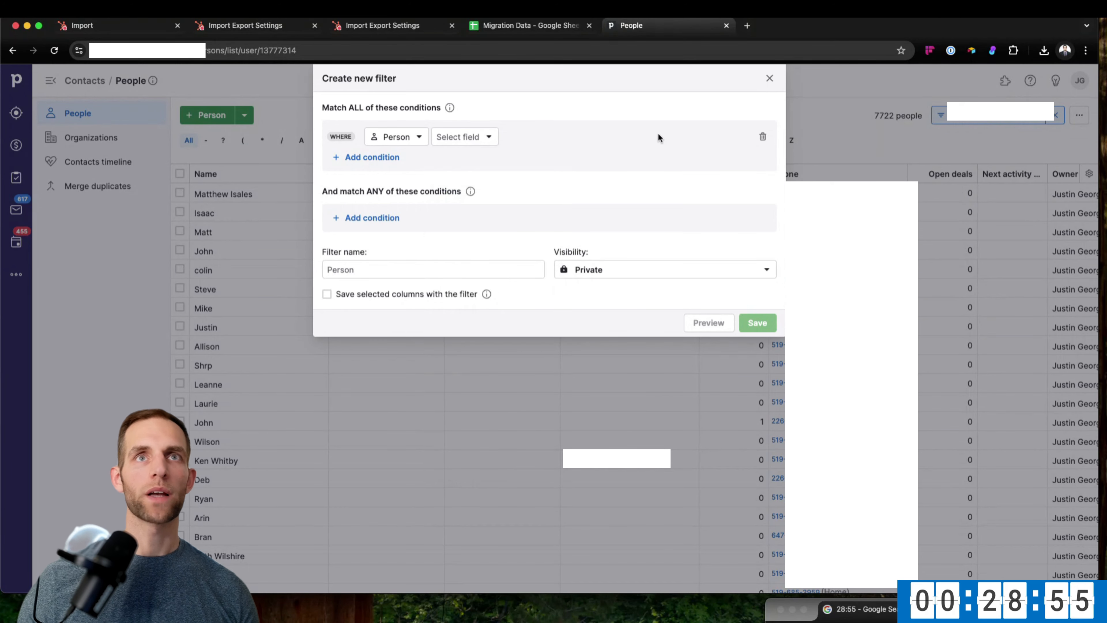
click(408, 138)
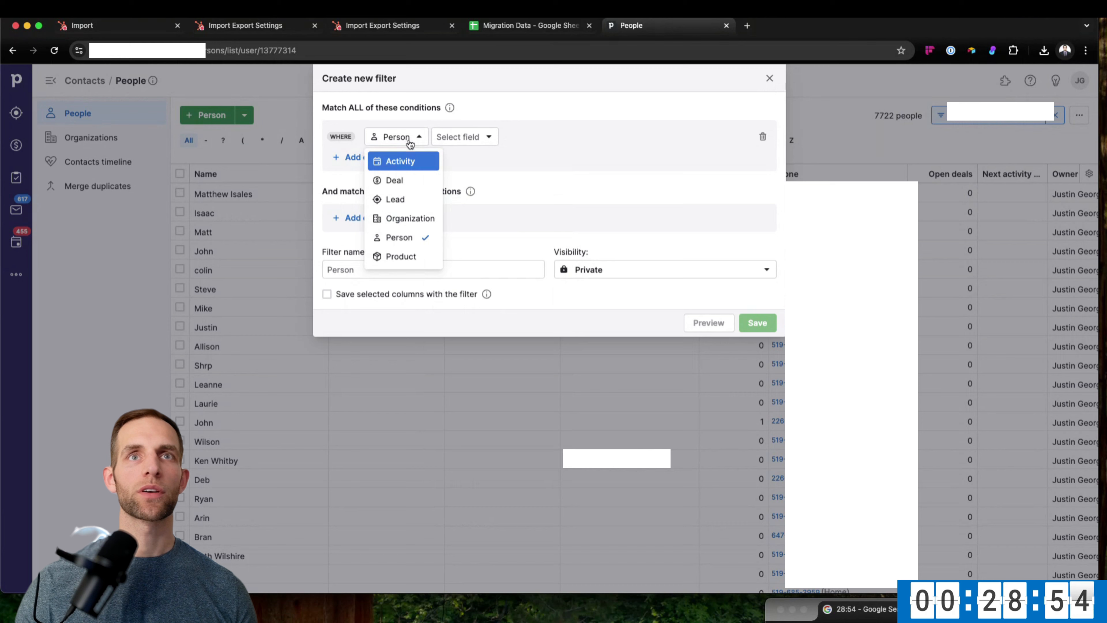
click(411, 243)
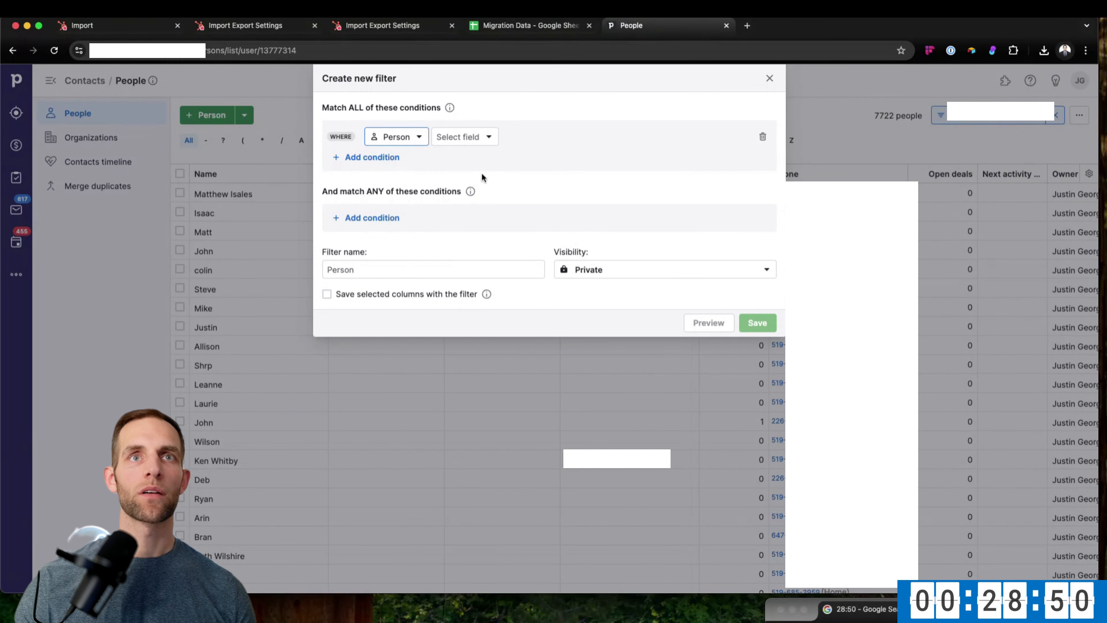
click(769, 79)
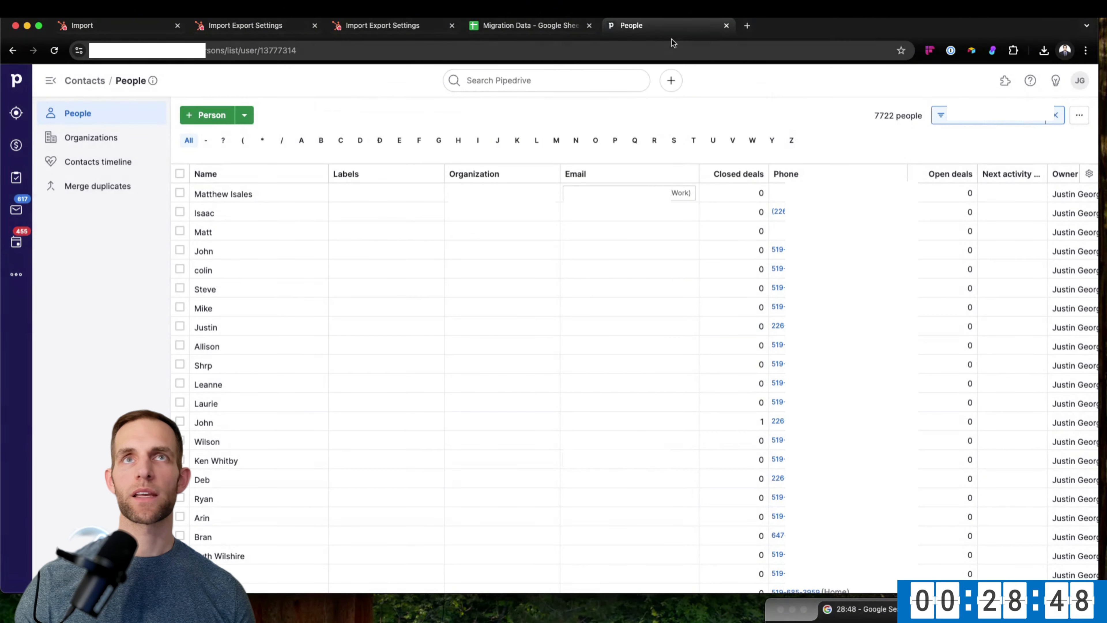
Check the company's person data fields for the HS Contact ID custom field, and reload the page.
click(1080, 80)
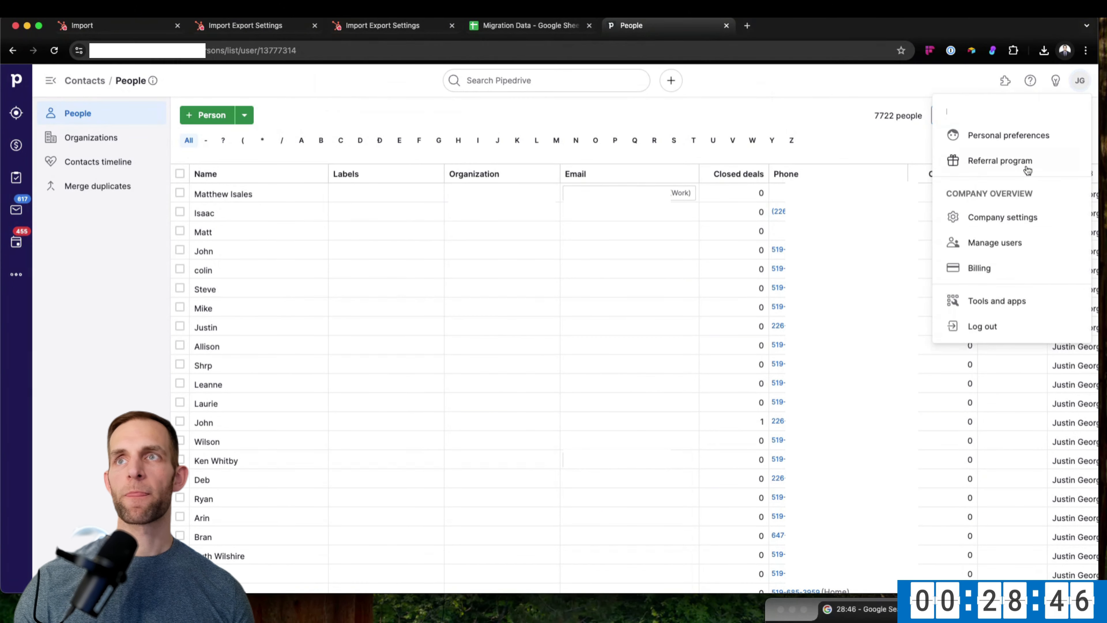
click(980, 226)
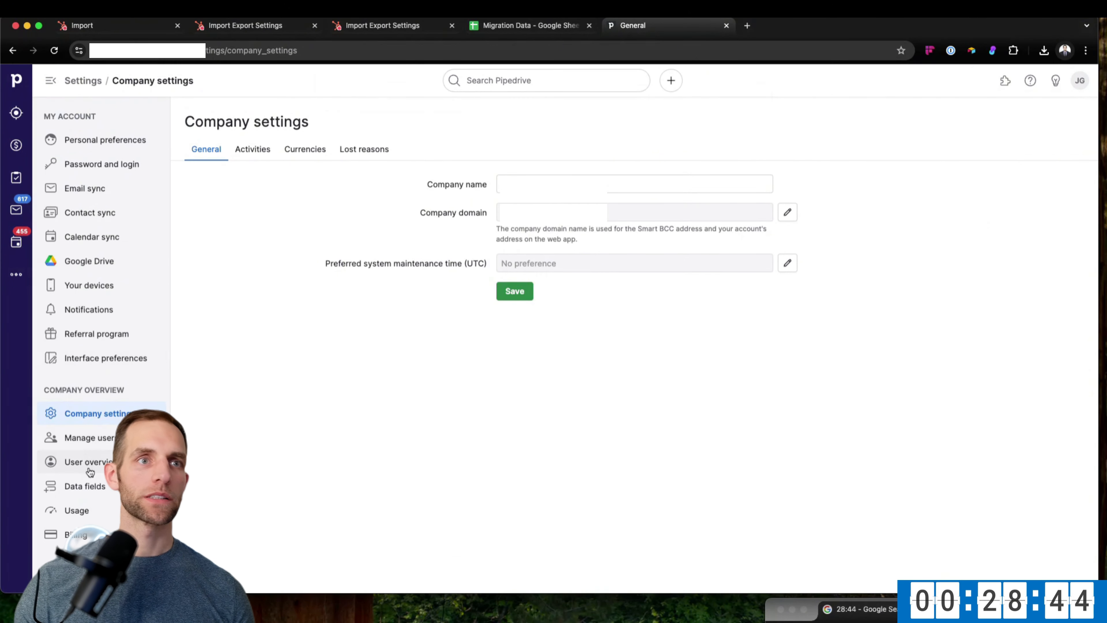
click(87, 486)
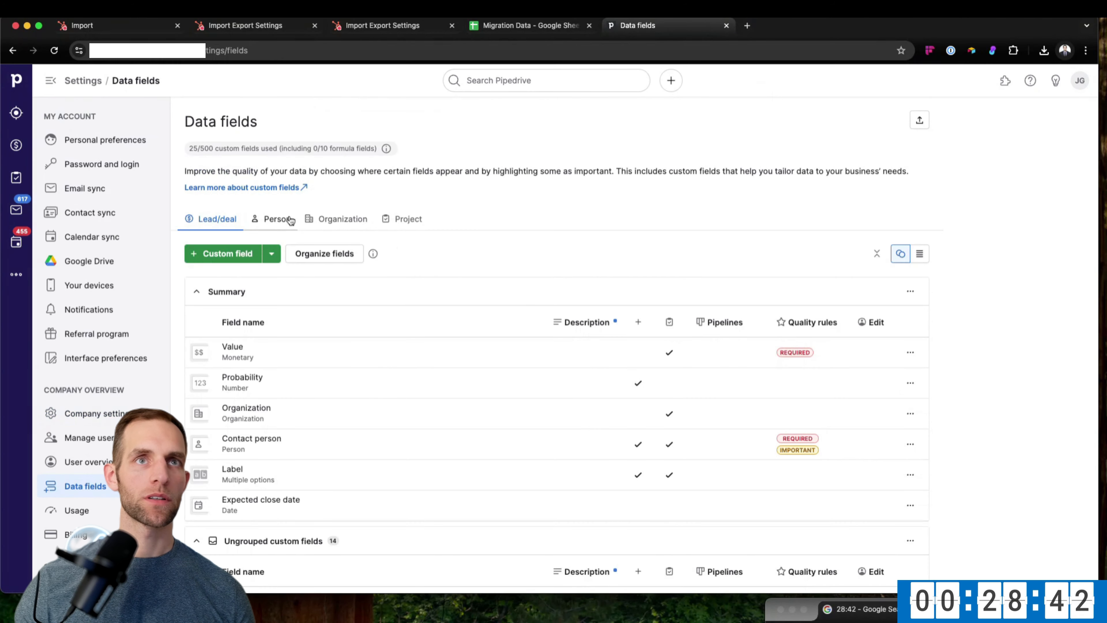
click(275, 218)
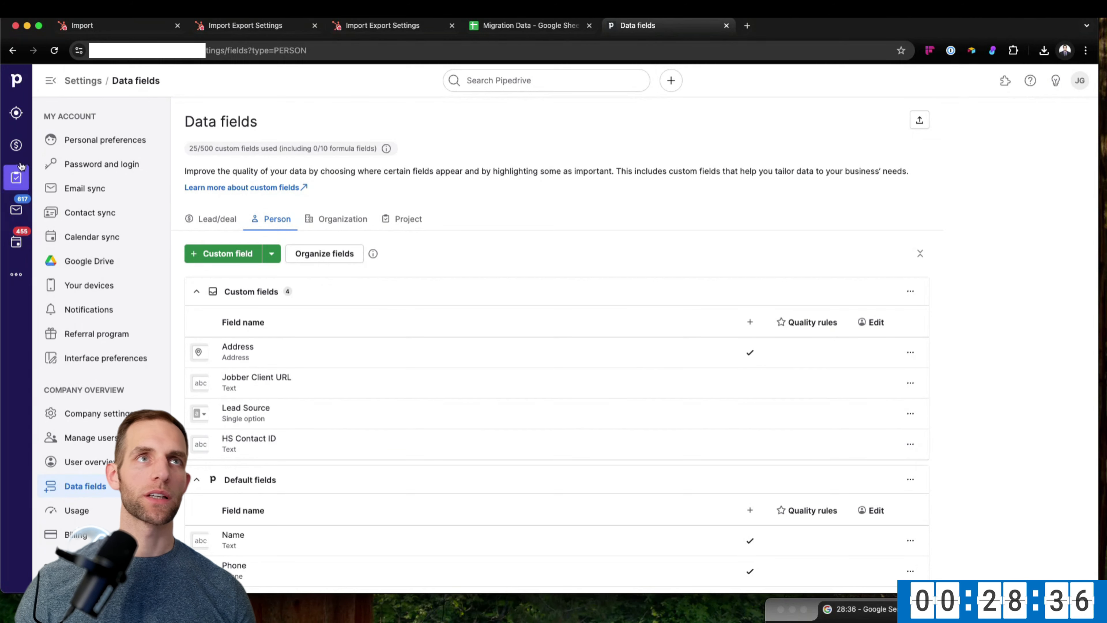
click(53, 50)
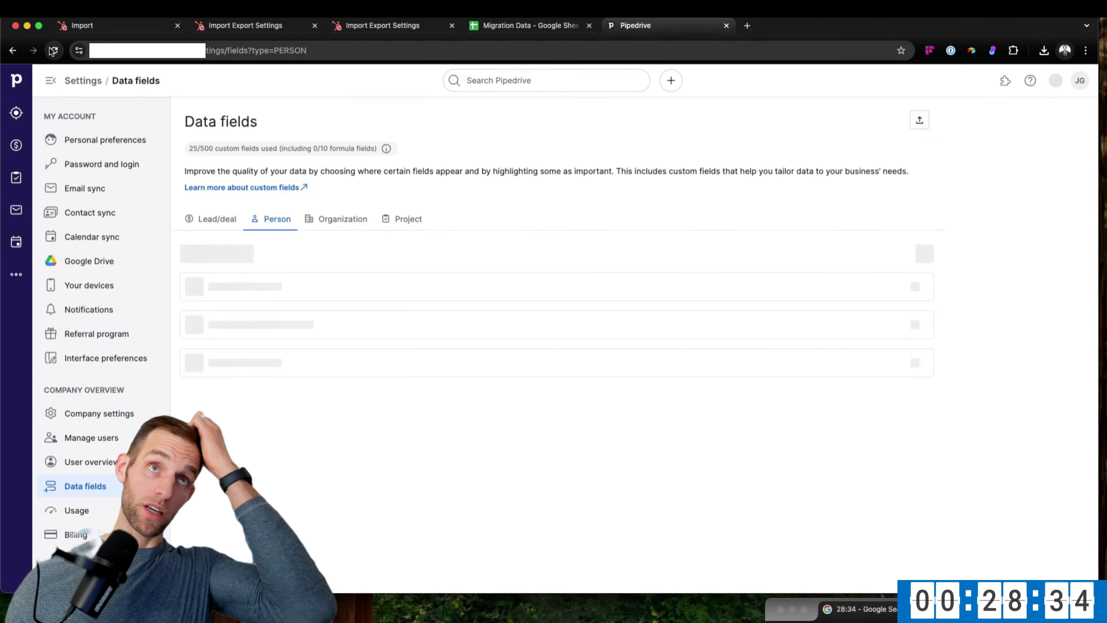
Start a new filter in the People list with the condition that the person's HS Contact ID is empty.
click(16, 274)
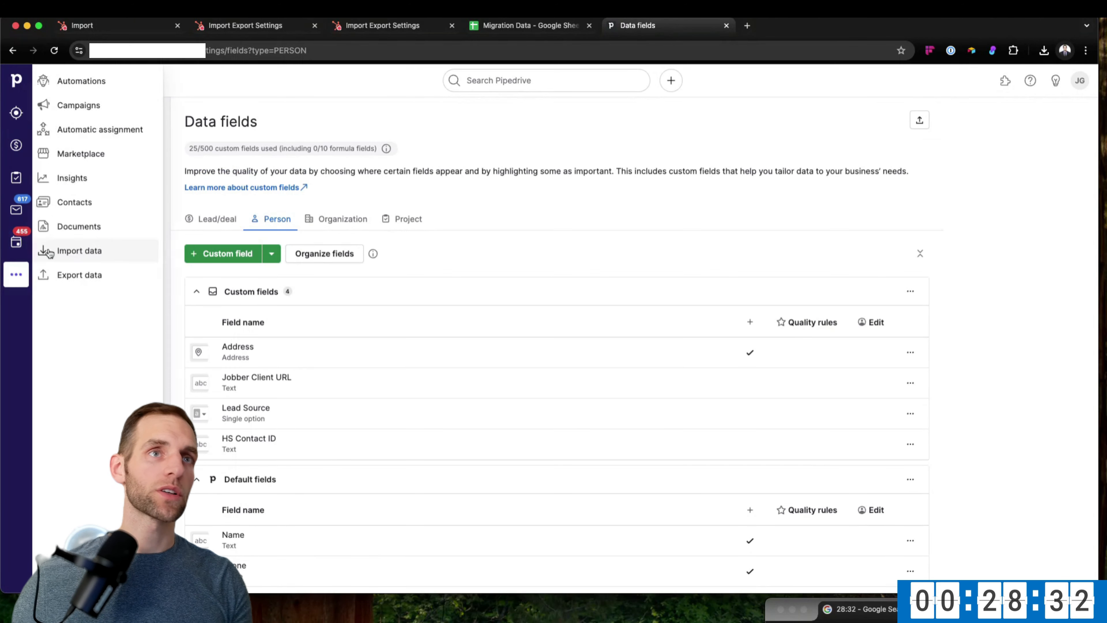
click(88, 204)
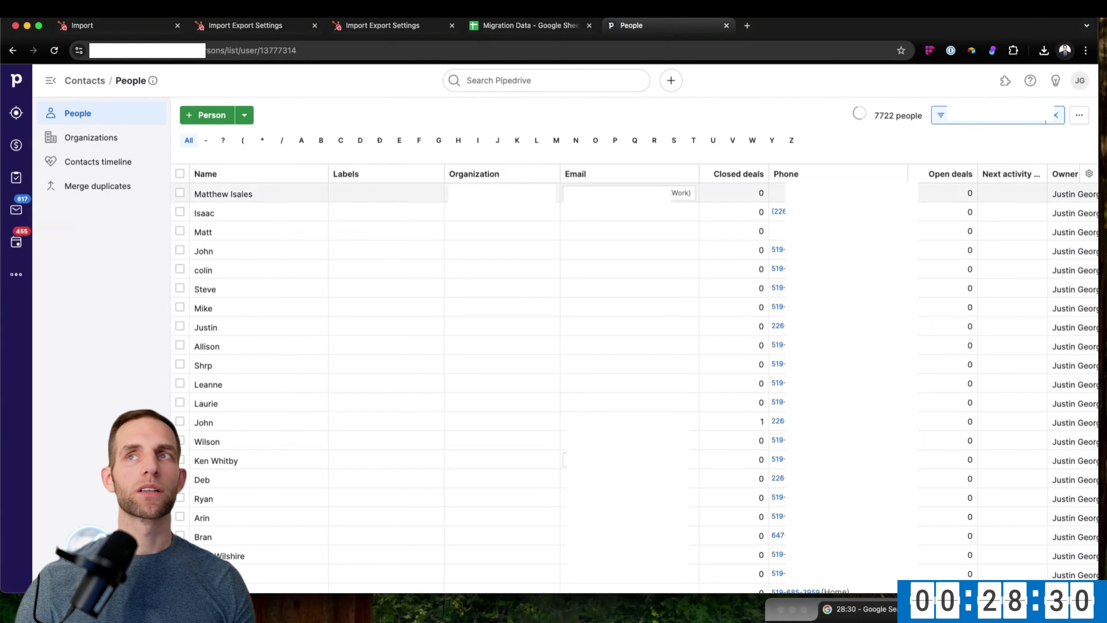
click(1033, 122)
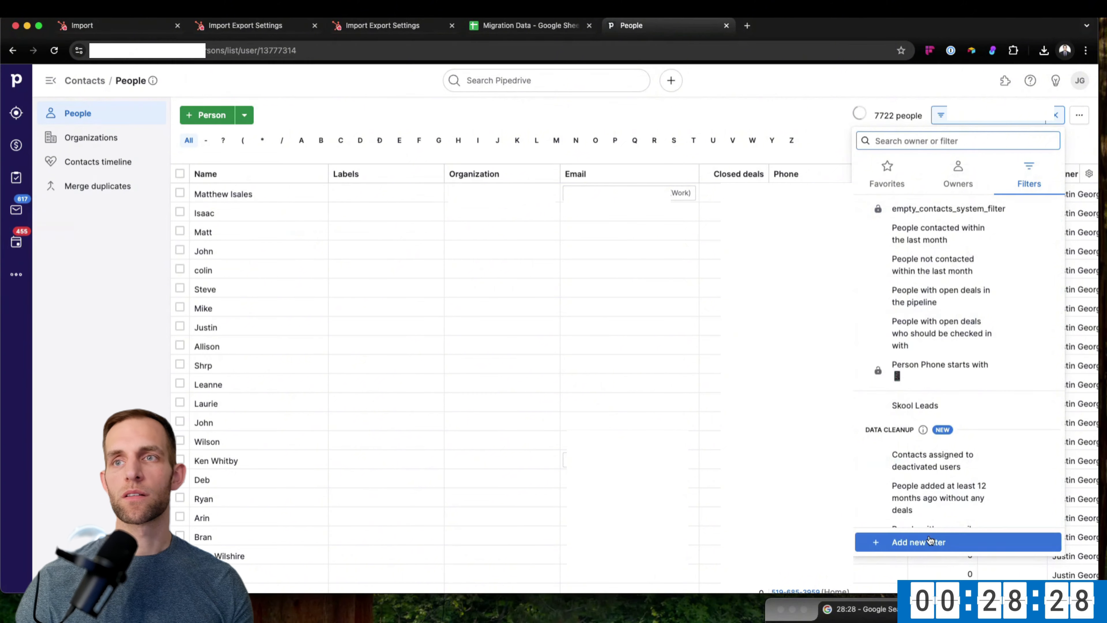
click(907, 539)
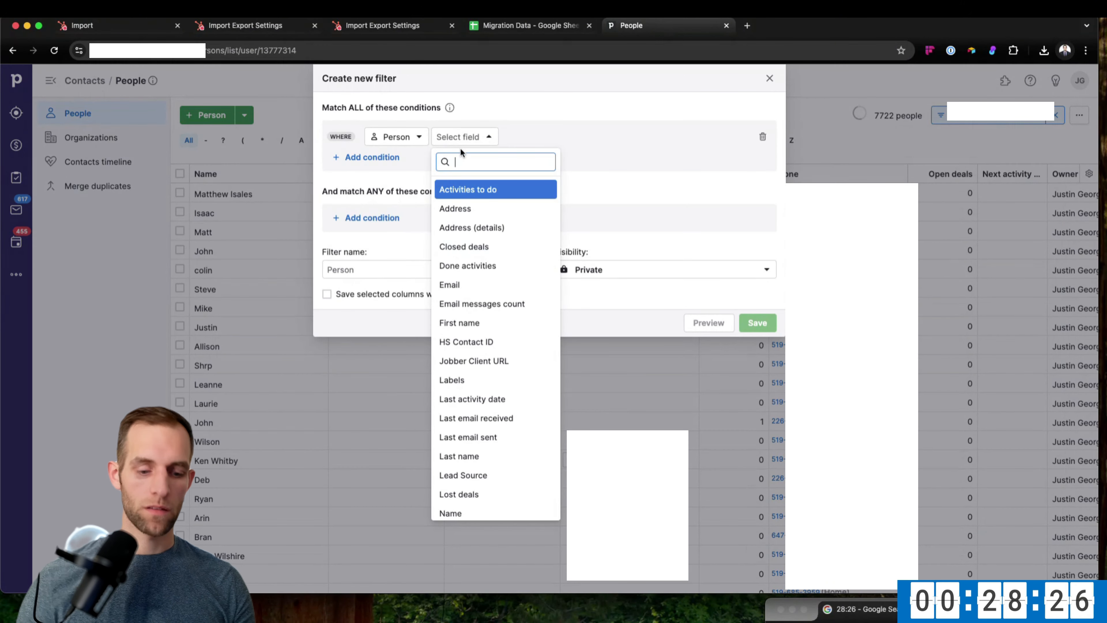
text(hs)
key(Return)
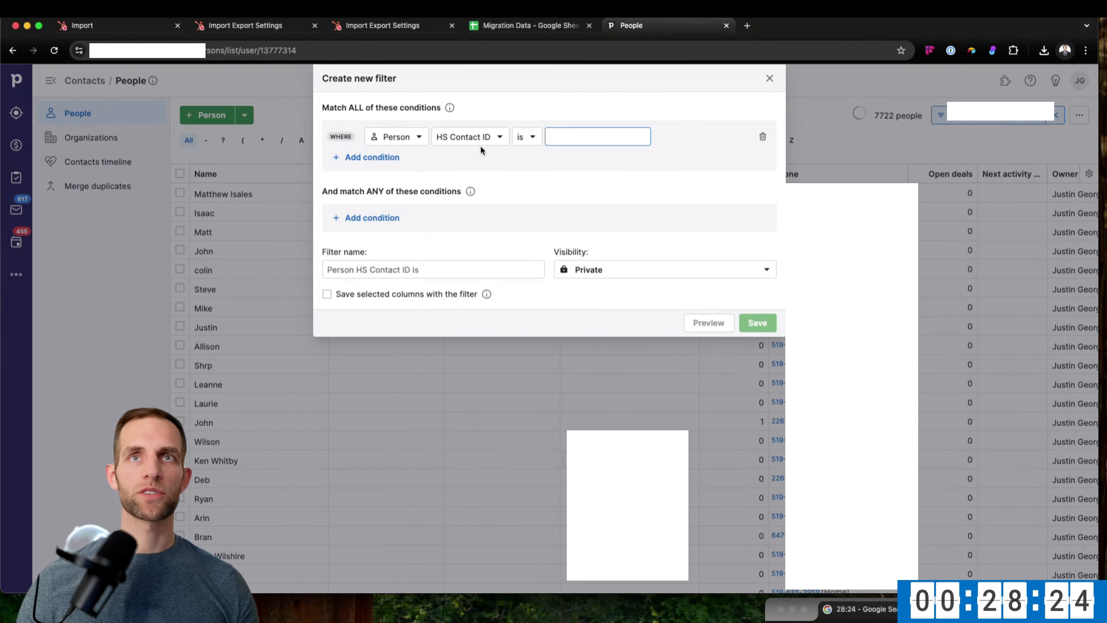
click(526, 136)
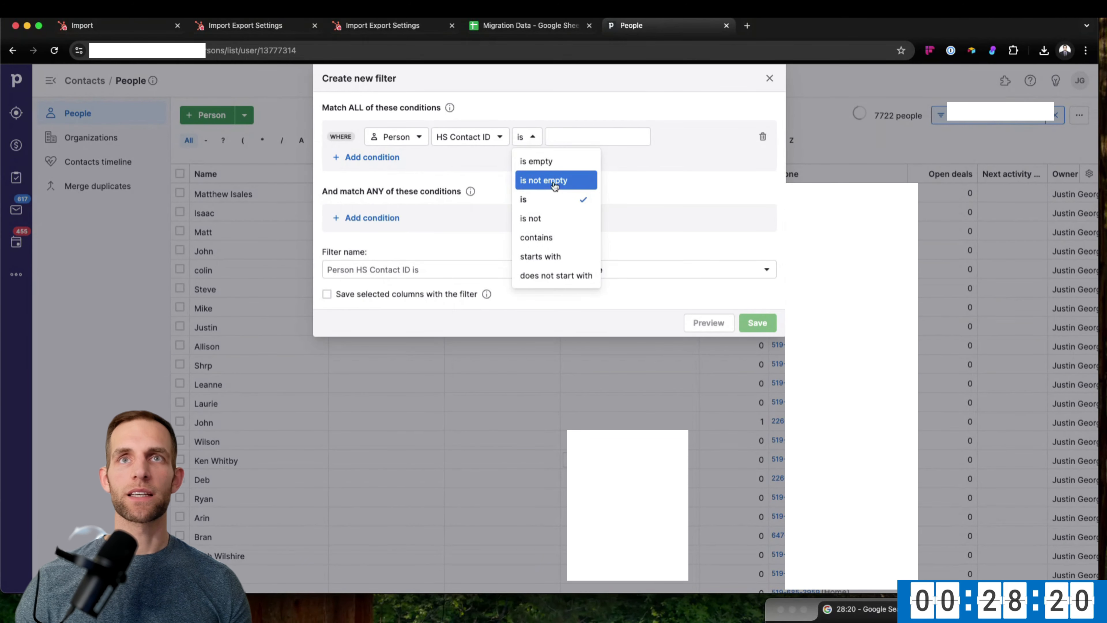
click(517, 159)
Name the people filter Migration - People Not In HubSpot and save it.
click(418, 269)
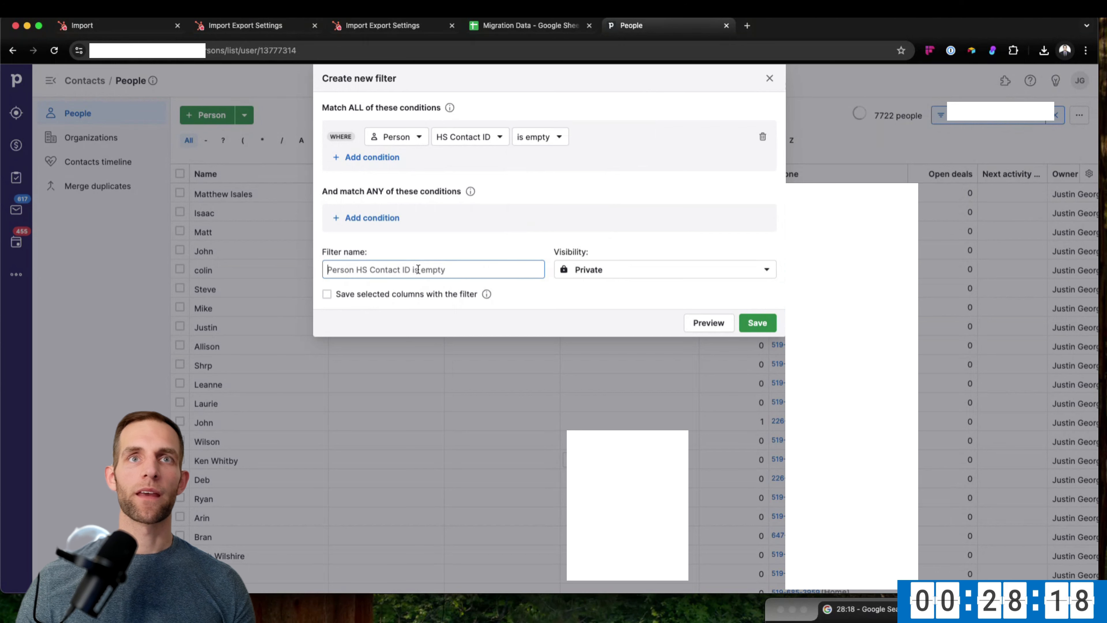
text(Pe)
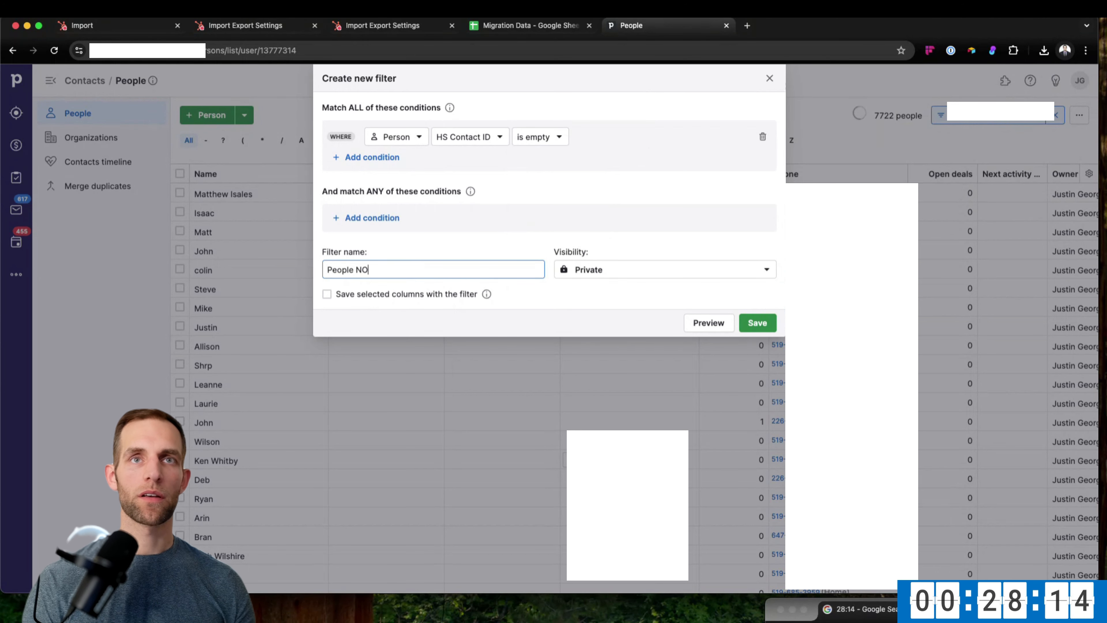
text(ople Not I)
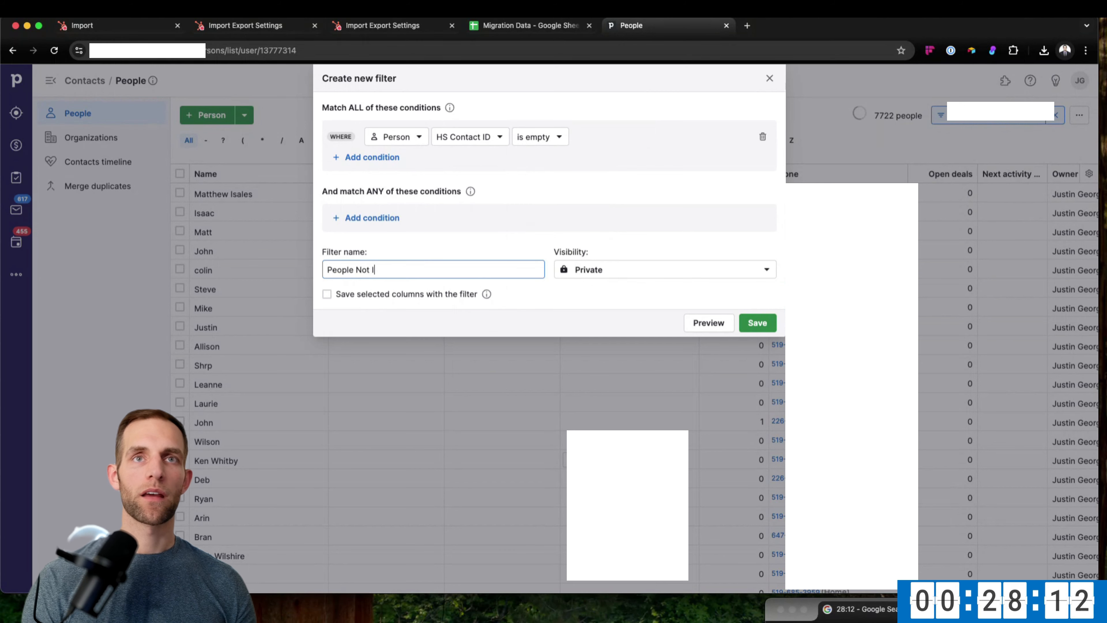
text(n HubSpot)
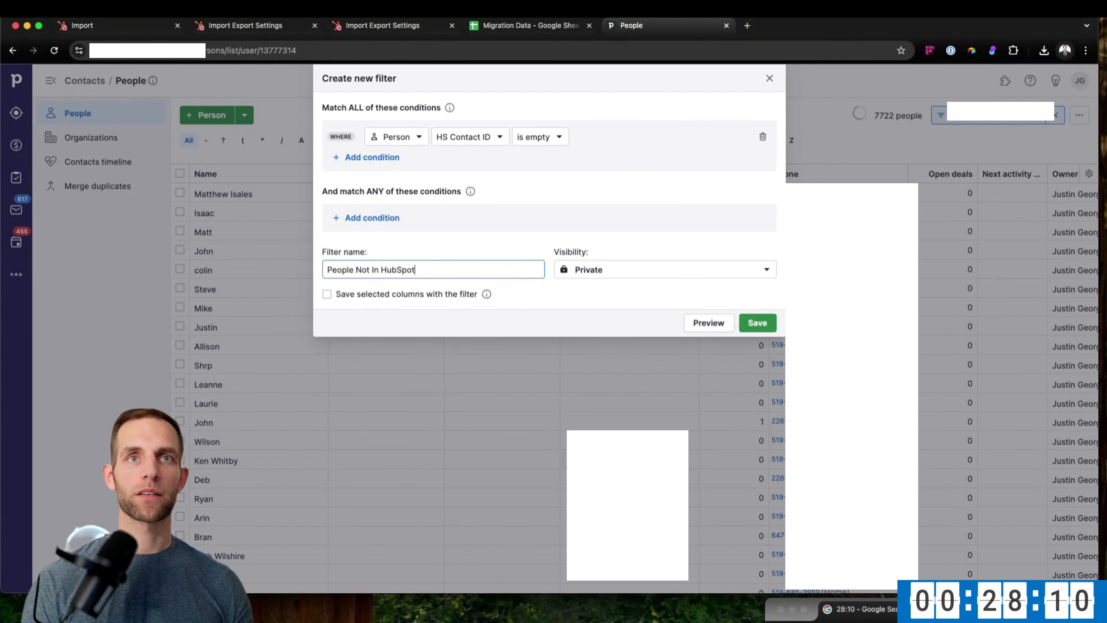
click(328, 270)
text(Migra)
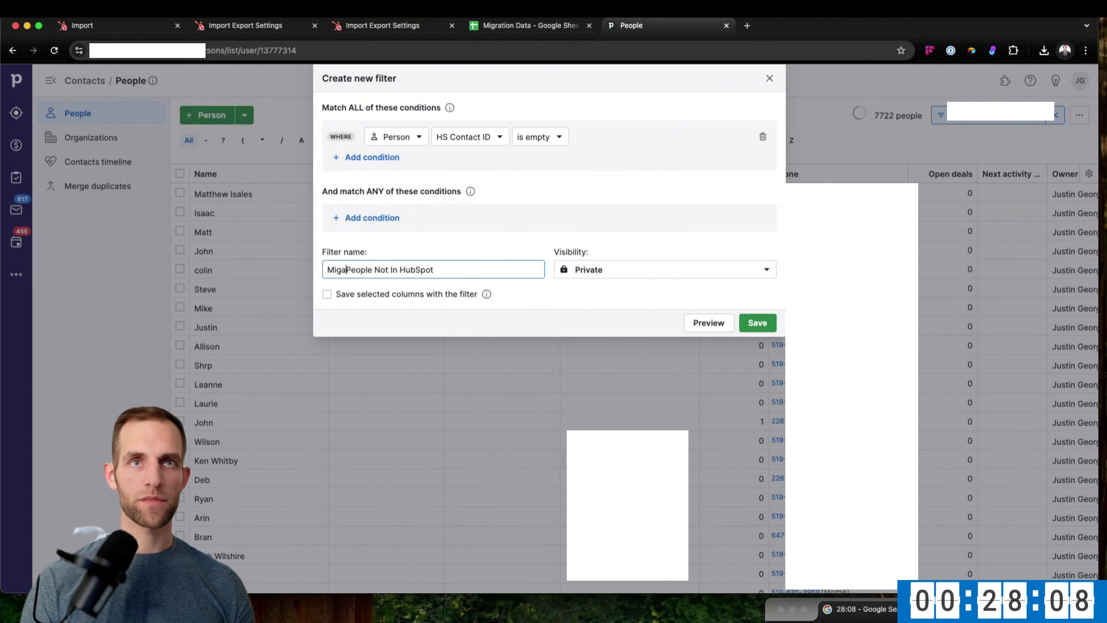
text(tion -)
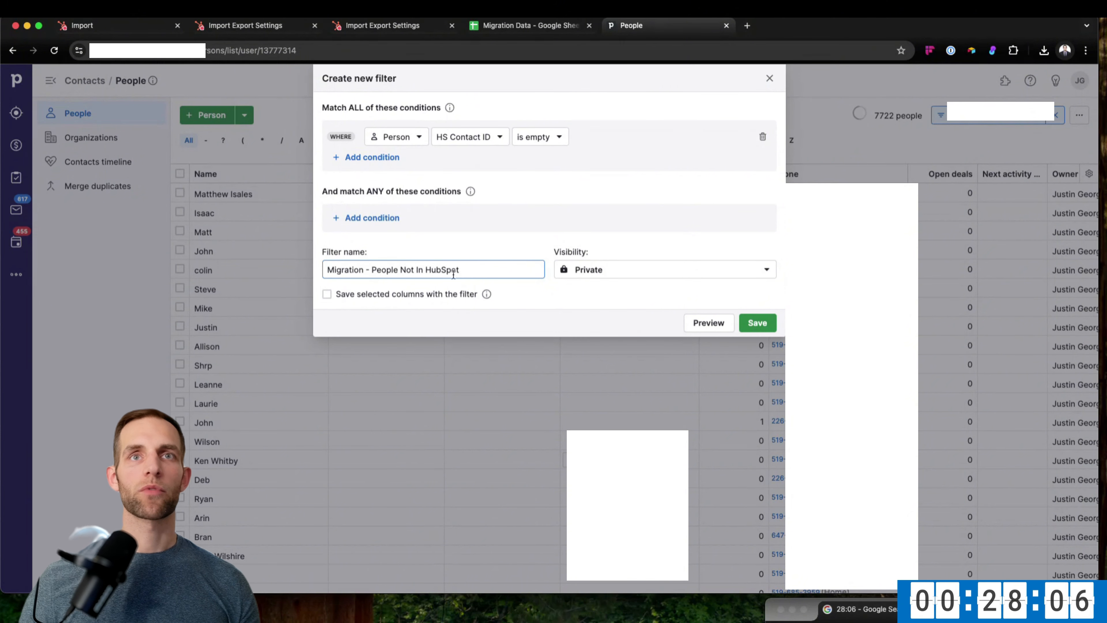
click(759, 324)
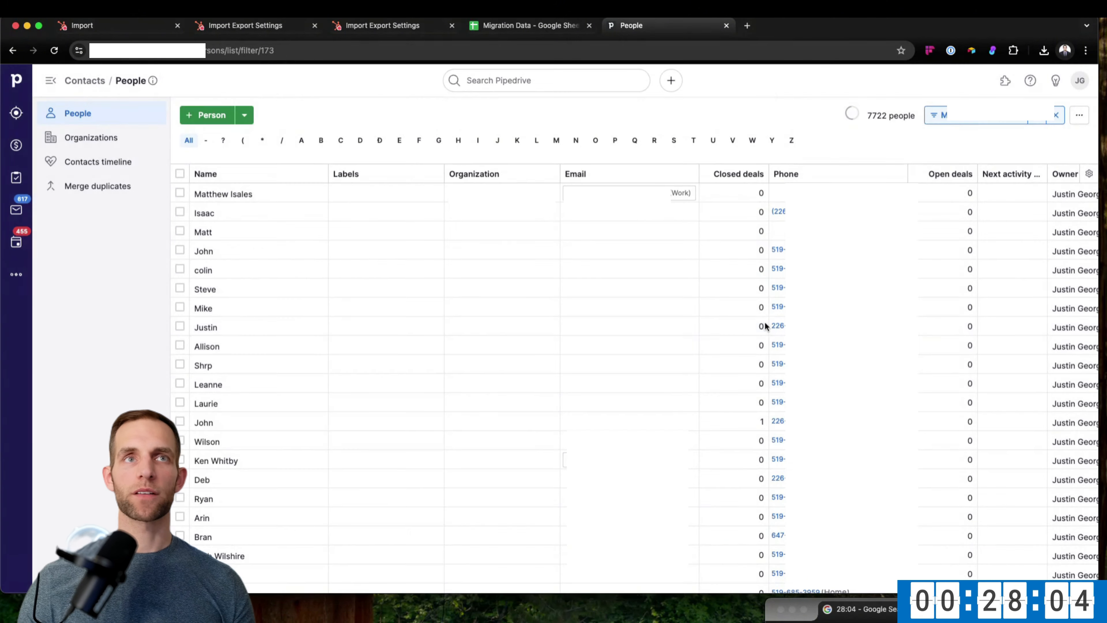
Start a new filter in the Organizations list with the condition that the organization's HS Company ID is empty.
click(86, 139)
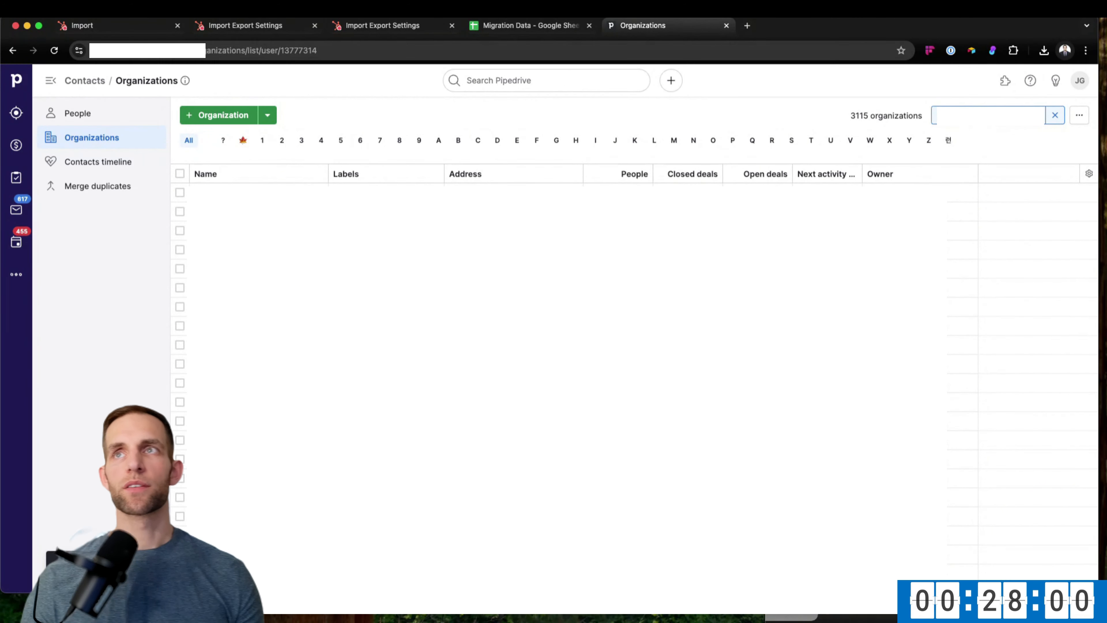
click(1007, 116)
click(919, 458)
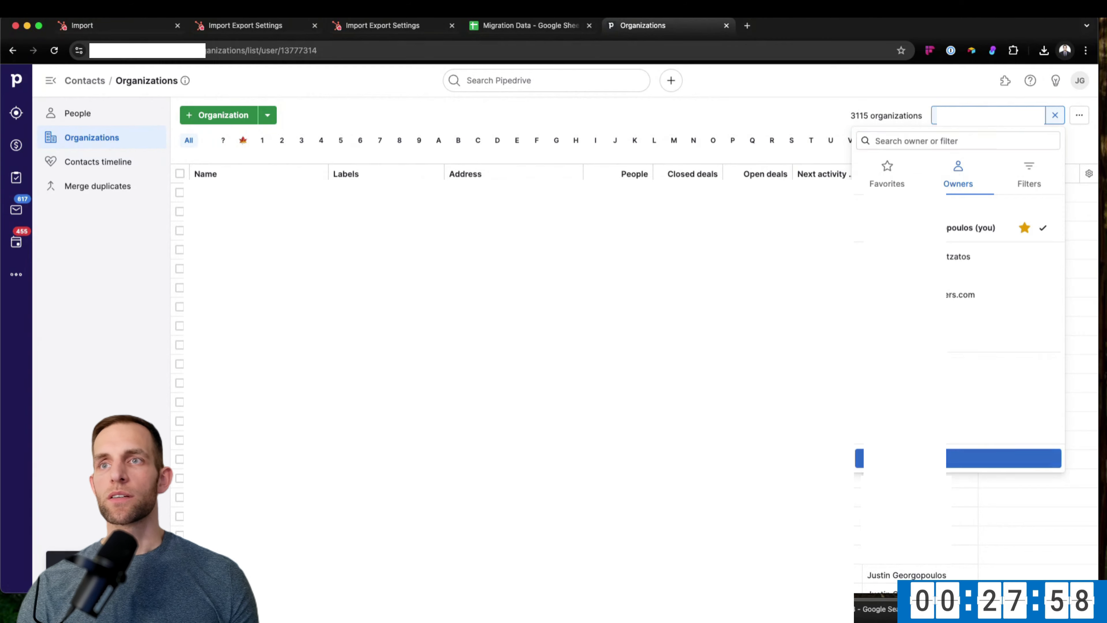
click(487, 158)
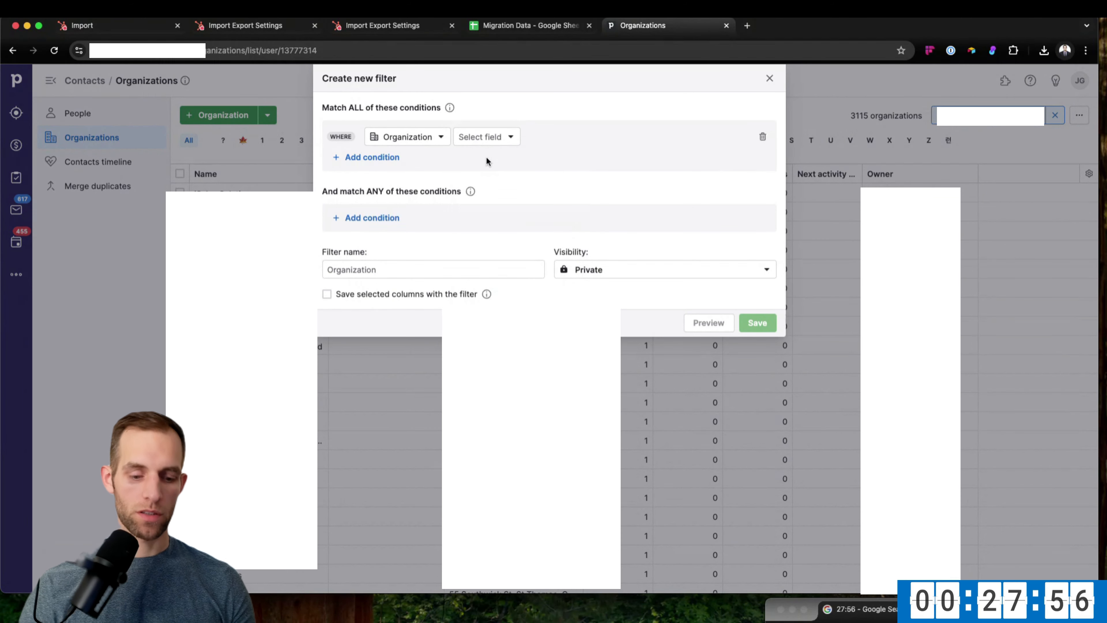
click(485, 138)
text(hs)
key(Return)
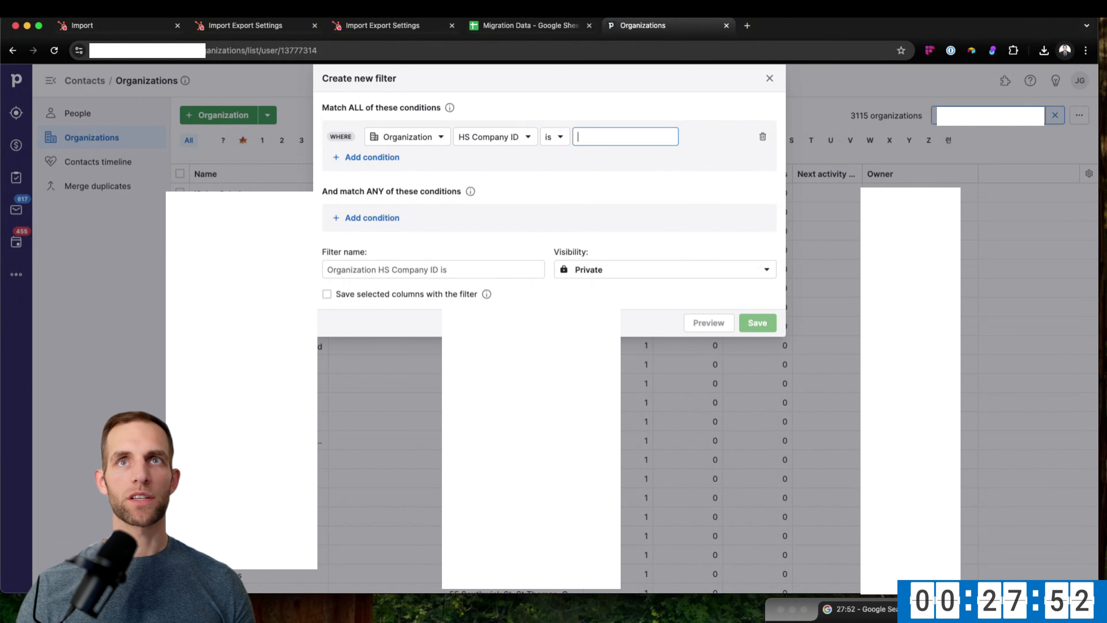
click(550, 138)
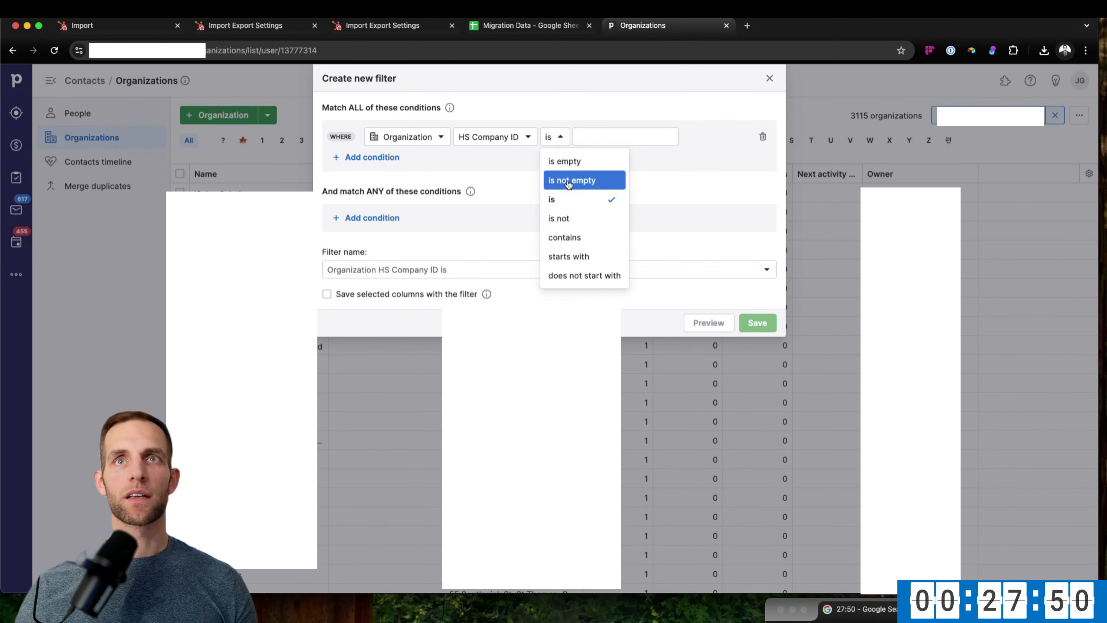
click(564, 164)
Name the organizations filter Migration - Organizations Not in HubSpot and save it.
click(468, 269)
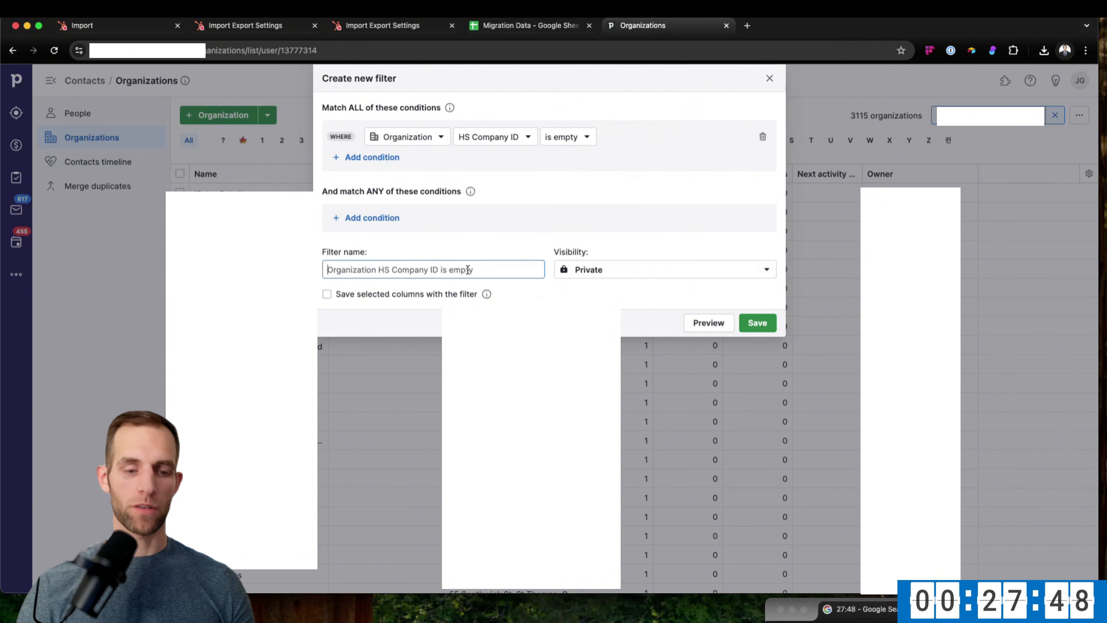
text(Migration - Organizat)
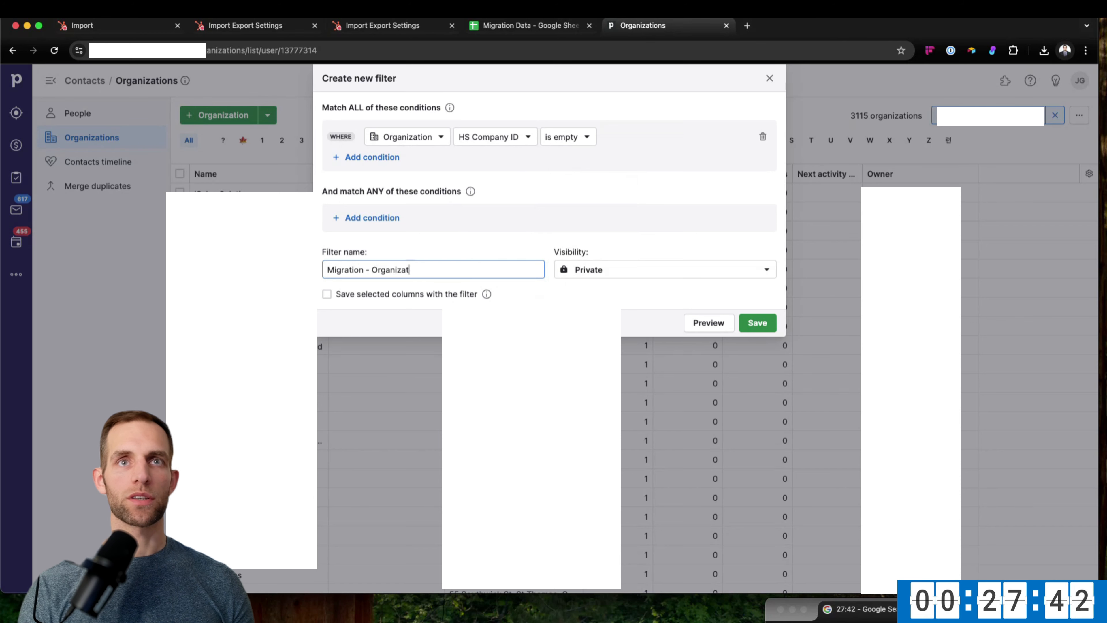
text(ions Not i)
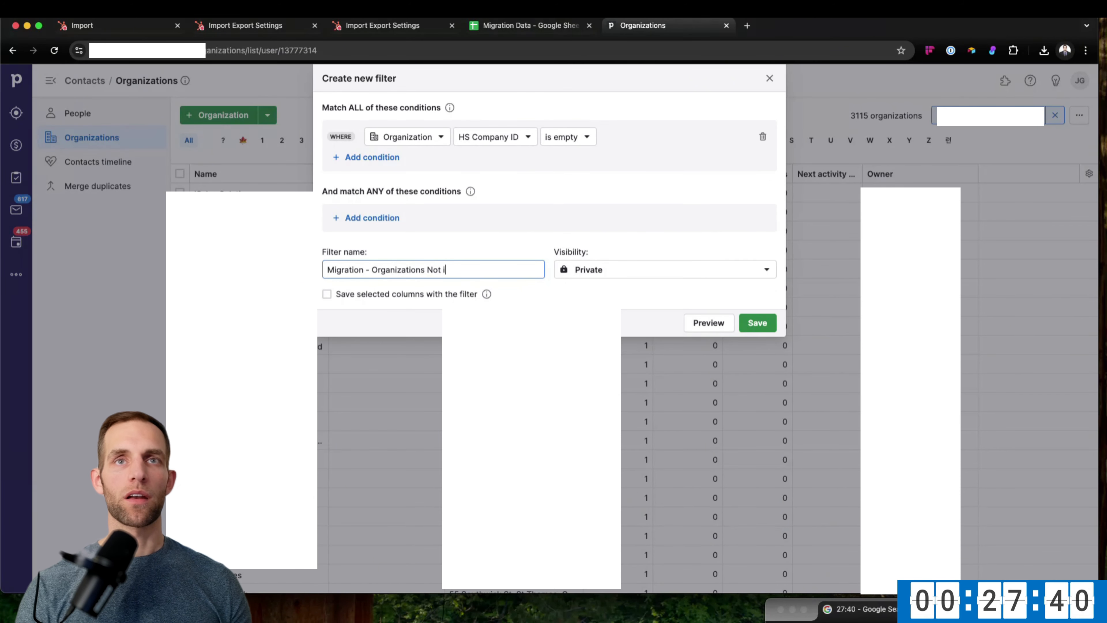
text(n HubSpot)
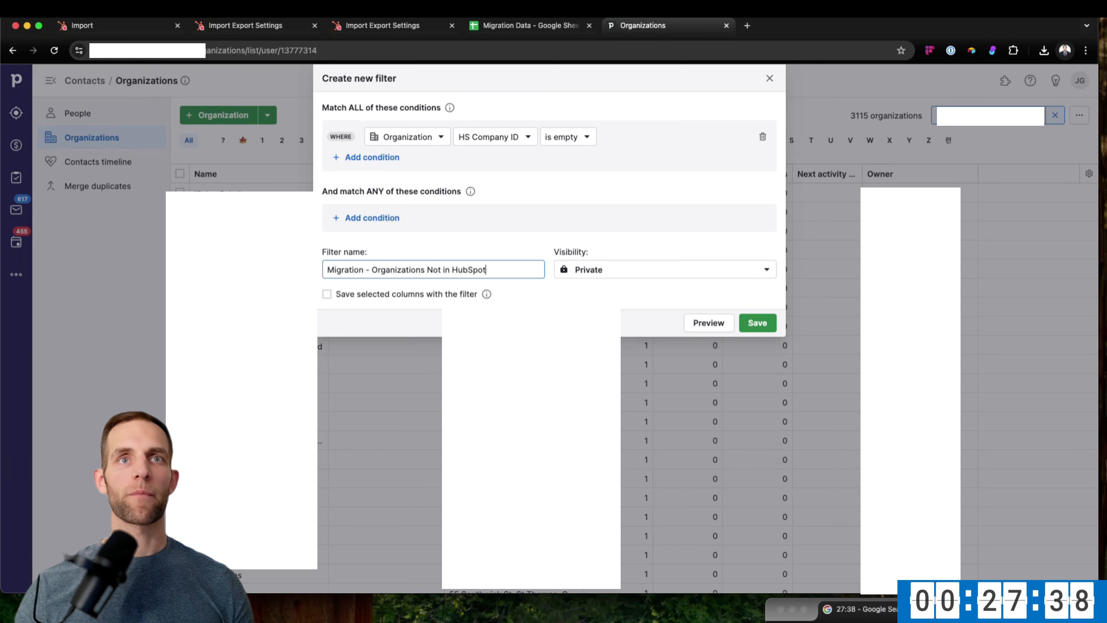
click(758, 323)
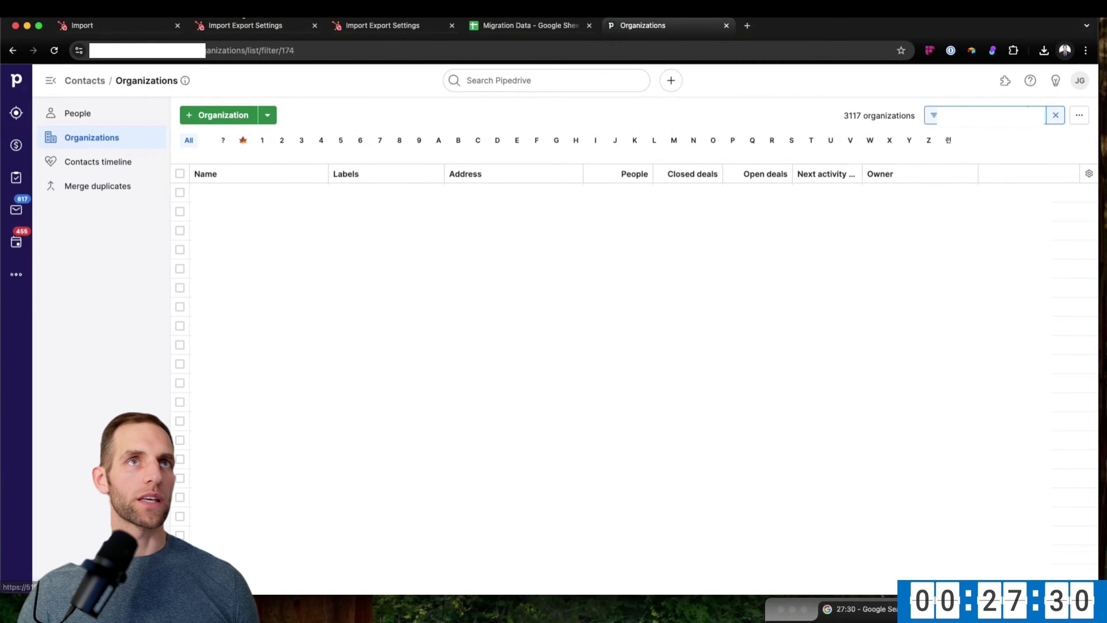
Check the organization import summary in HubSpot, and the deals file's progress in Pipedrive's import history.
click(122, 28)
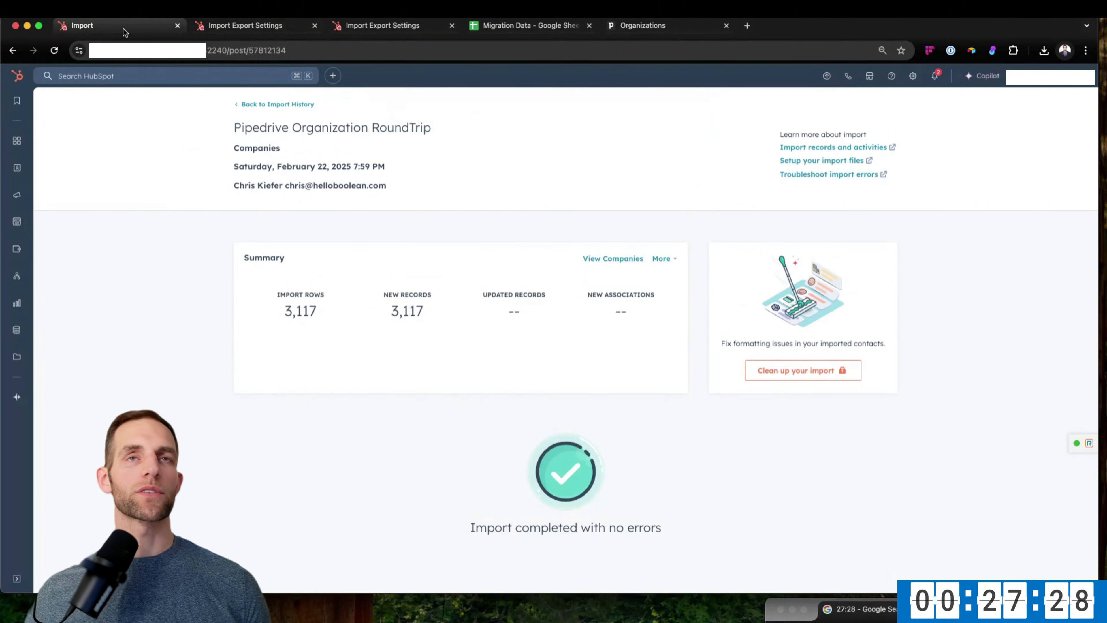
click(623, 30)
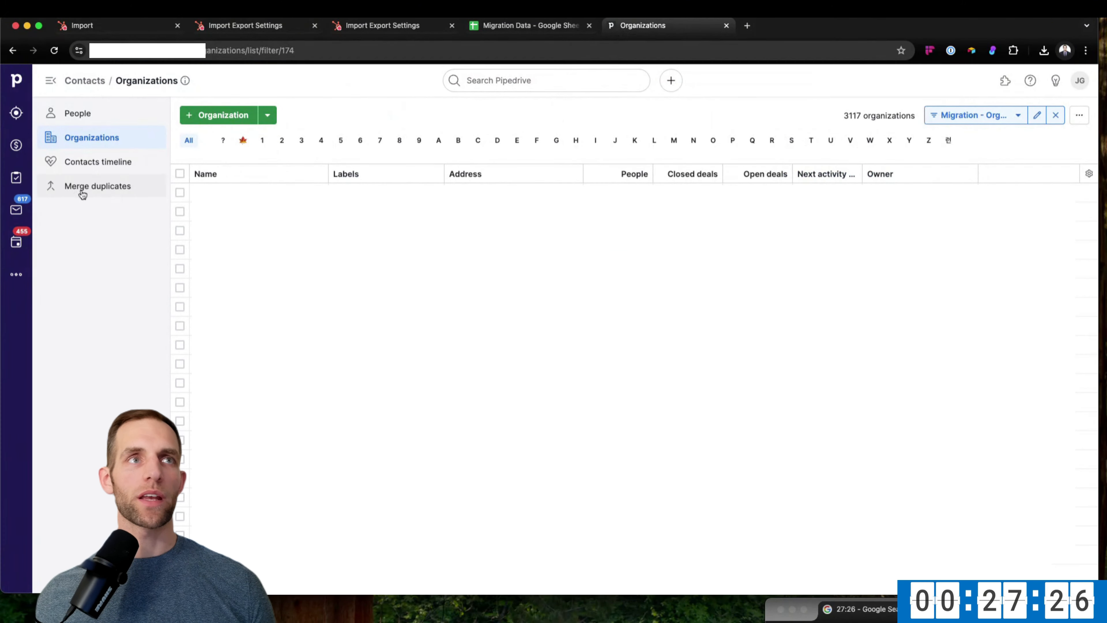
click(1080, 80)
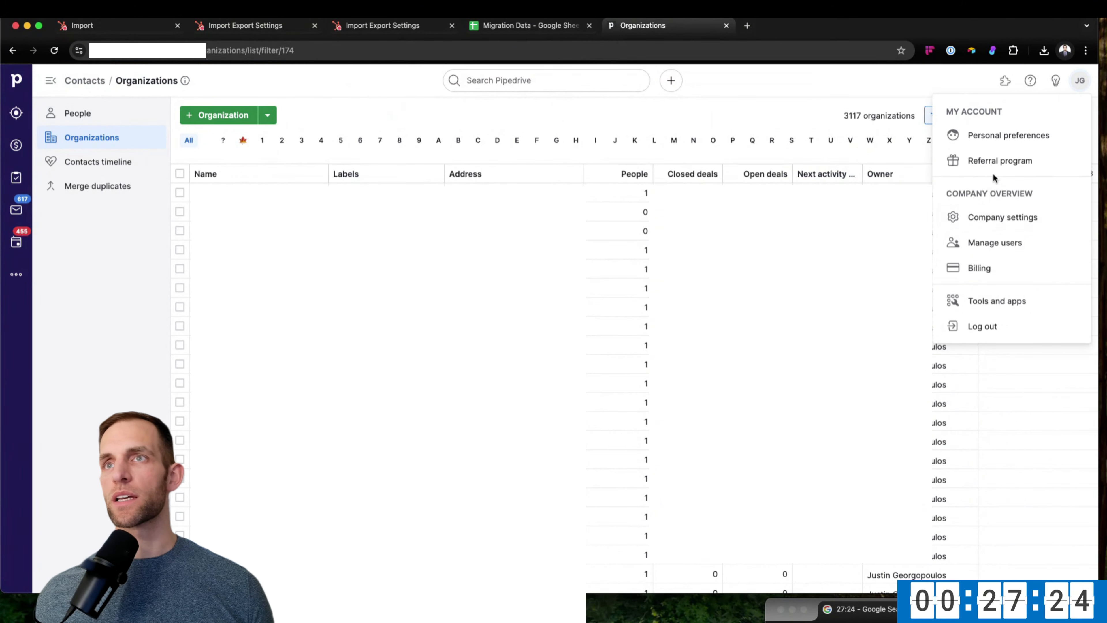
click(985, 307)
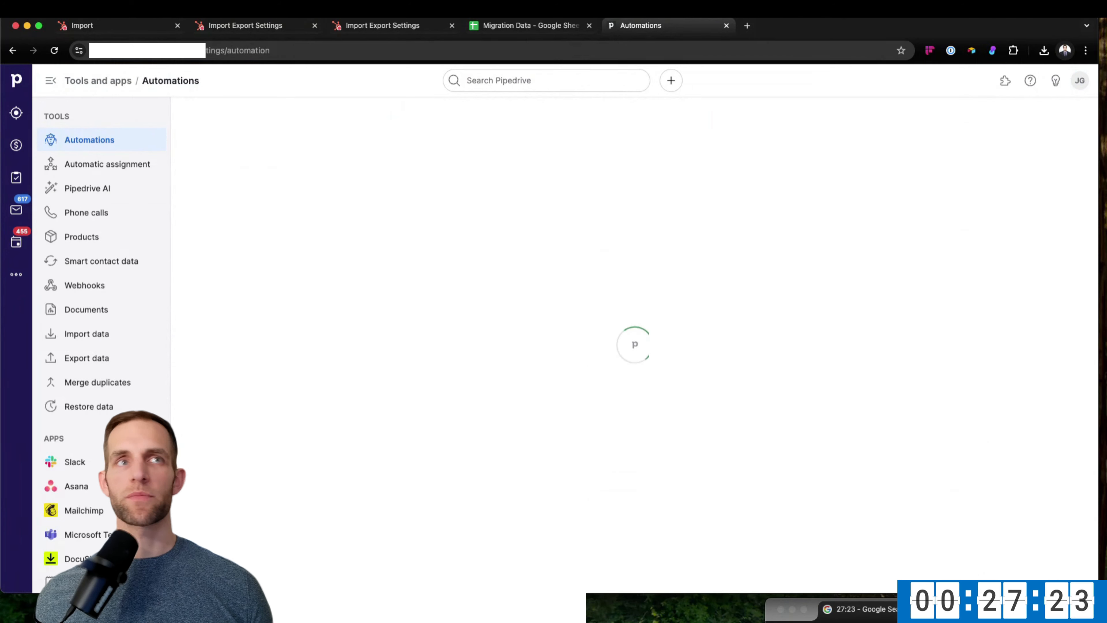
click(83, 339)
click(280, 390)
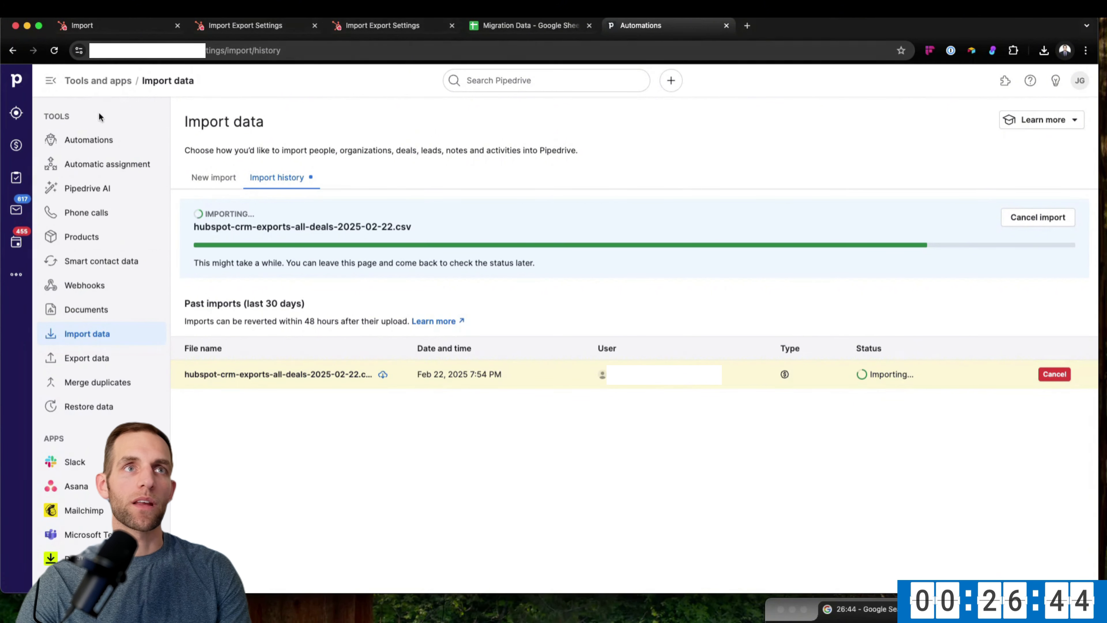
Import leads-13777314-24.csv into the Migration Data spreadsheet in Google Sheets as a new sheet.
click(518, 23)
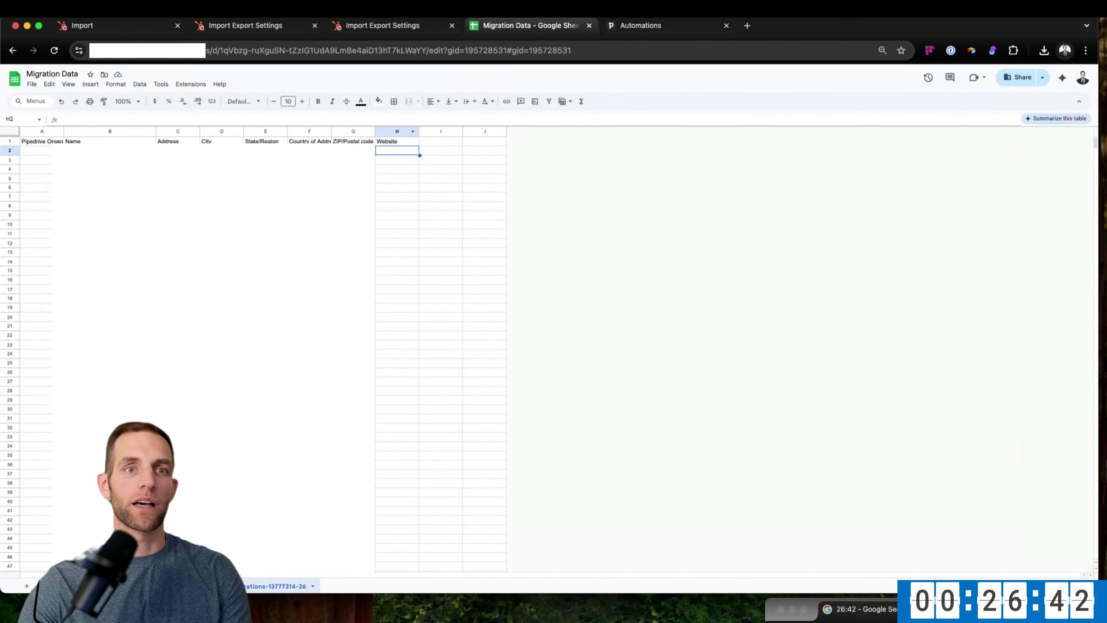
click(31, 83)
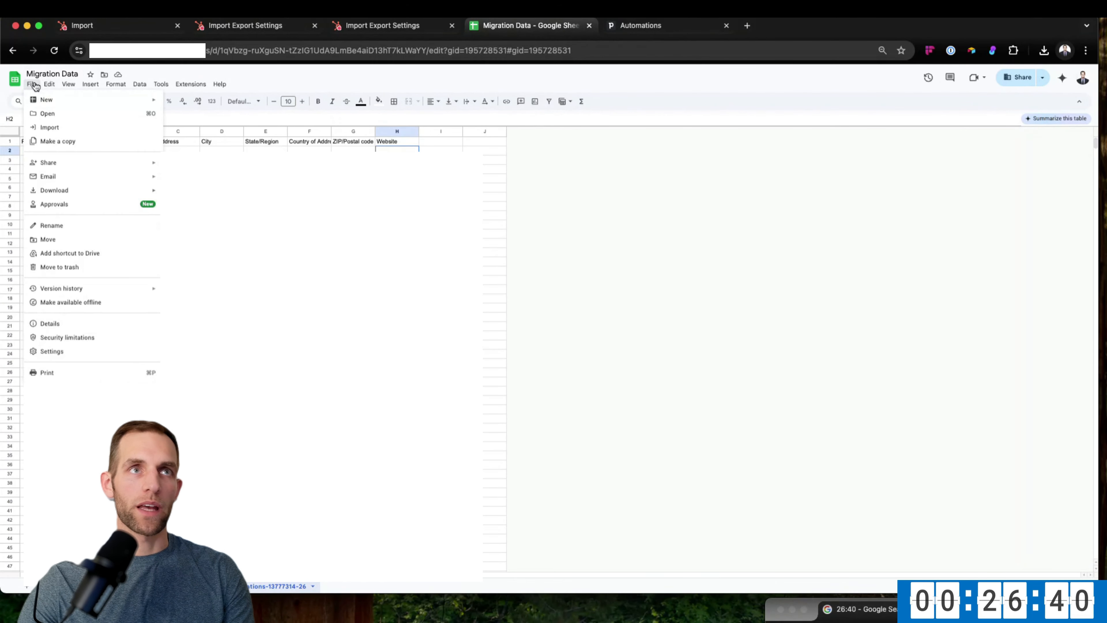
click(50, 128)
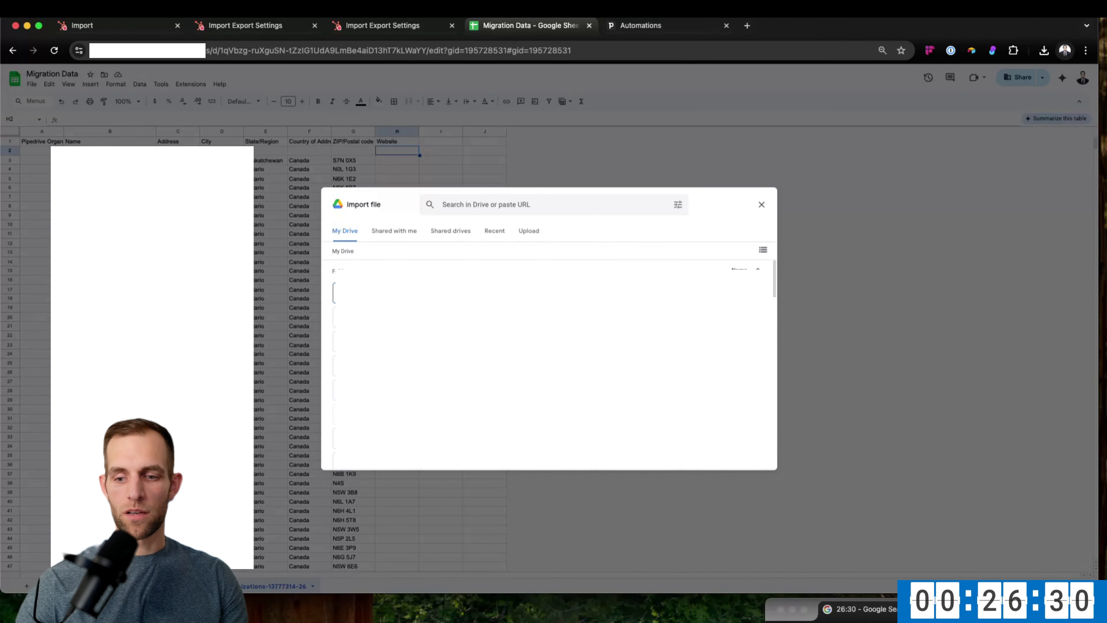
click(529, 231)
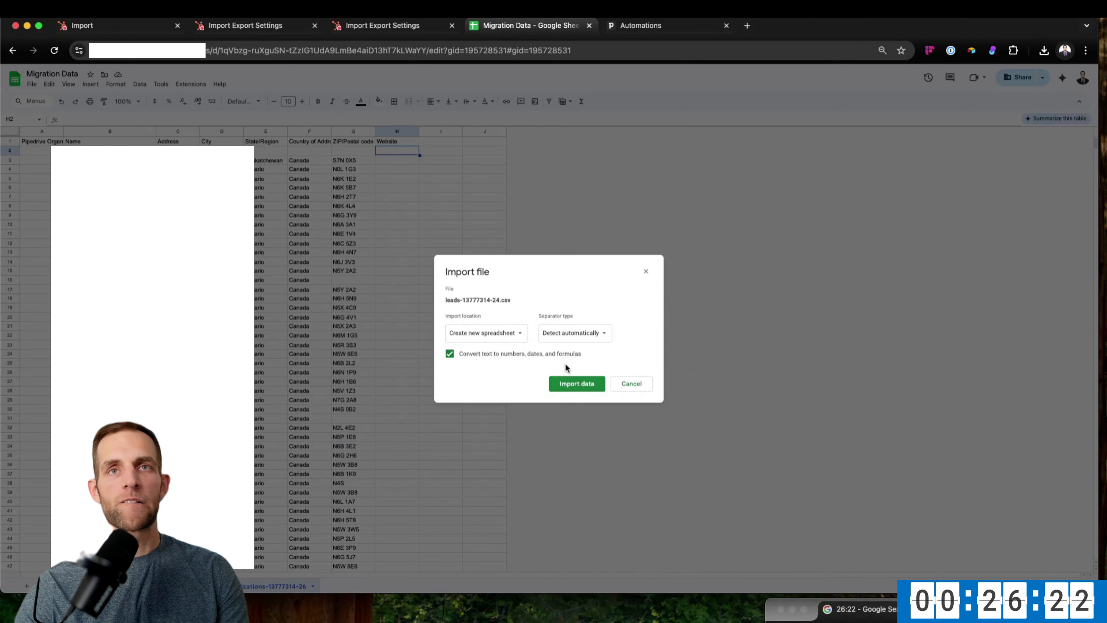
click(472, 332)
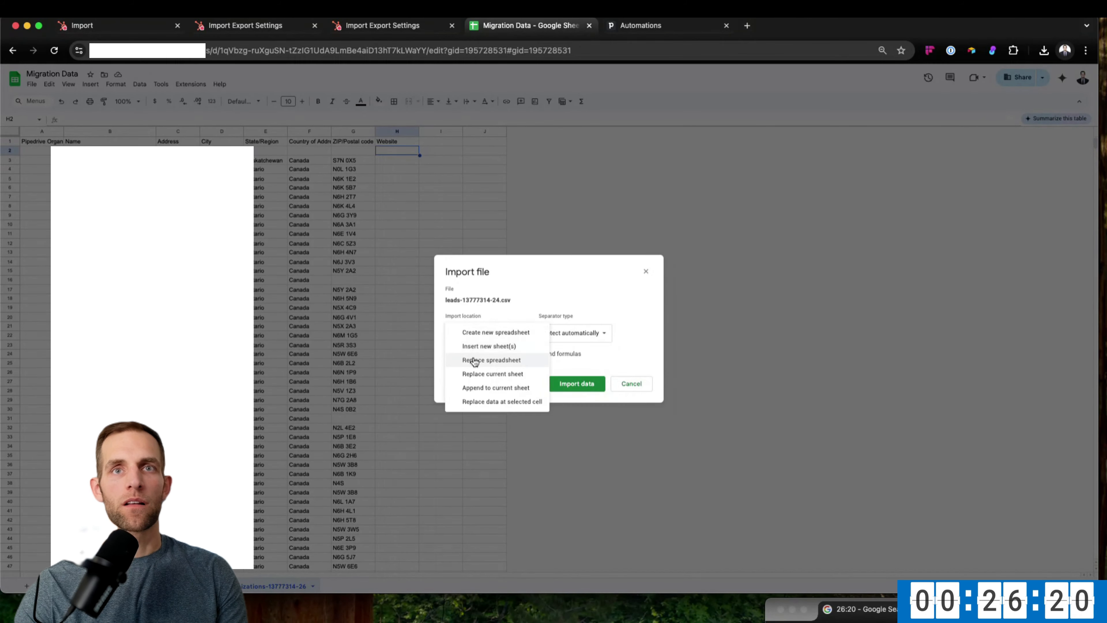
click(480, 347)
click(567, 383)
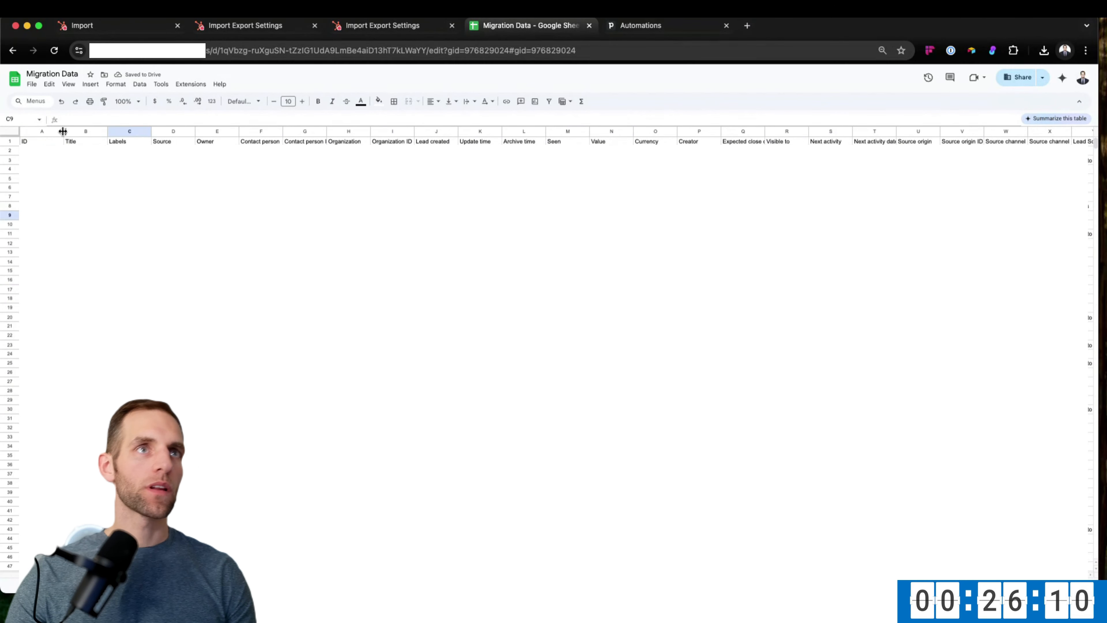
Widen the ID and Title columns of the leads sheet.
drag(63, 131, 122, 130)
mouse_move(122, 130)
mouse_down()
mouse_move(176, 131)
mouse_move(141, 130)
mouse_up()
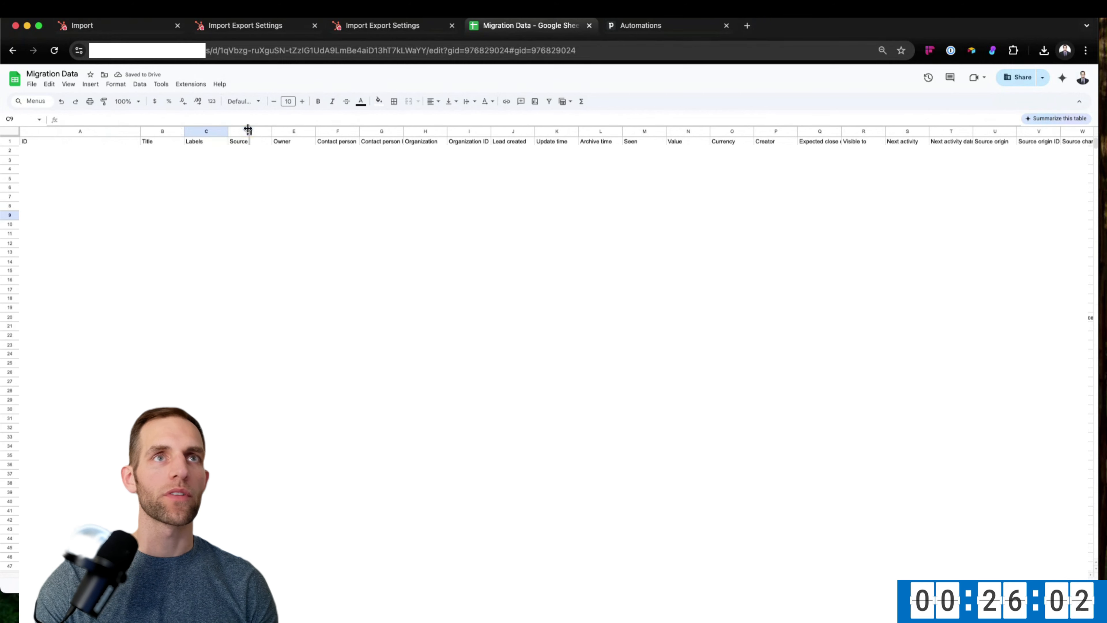
drag(254, 130, 254, 130)
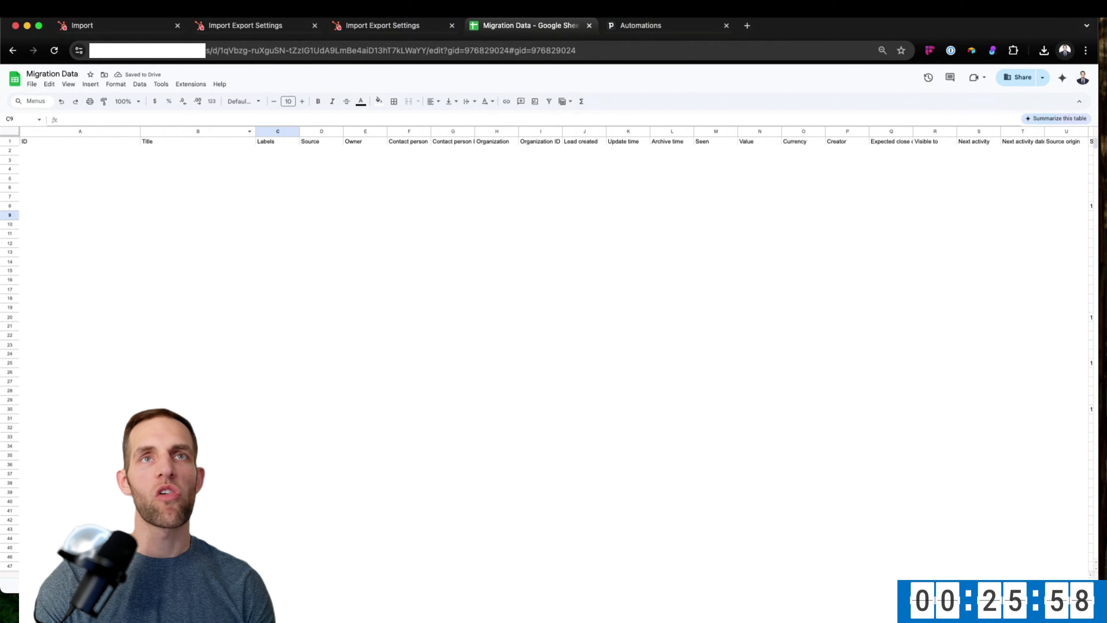
Delete the columns from Labels through Other Services (C to AF) in the leads sheet.
click(275, 131)
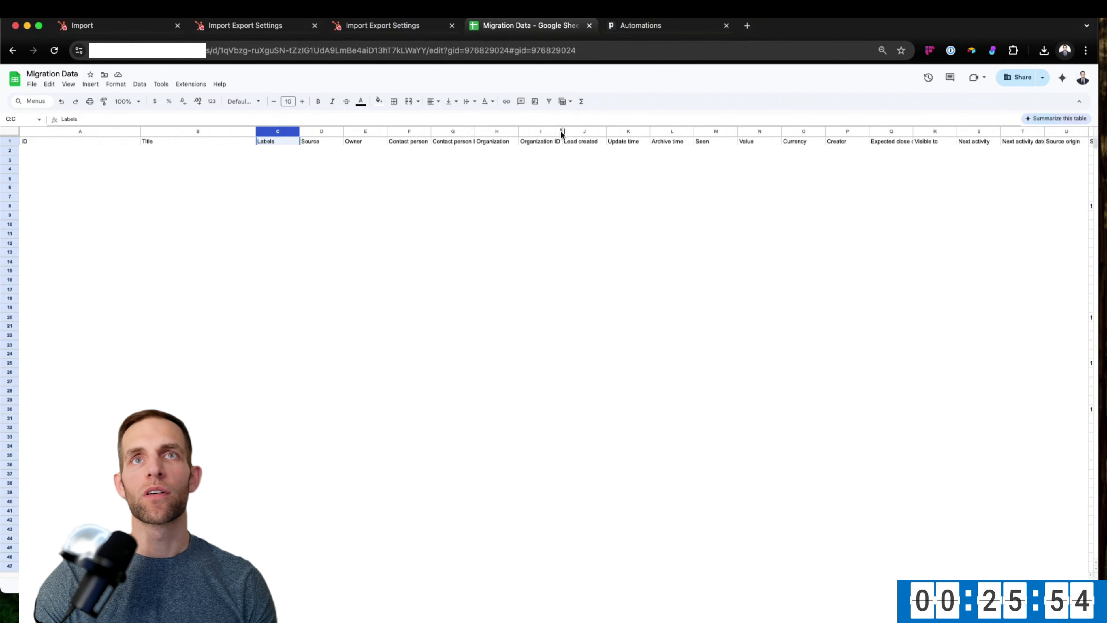
scroll(569, 131, right, 5)
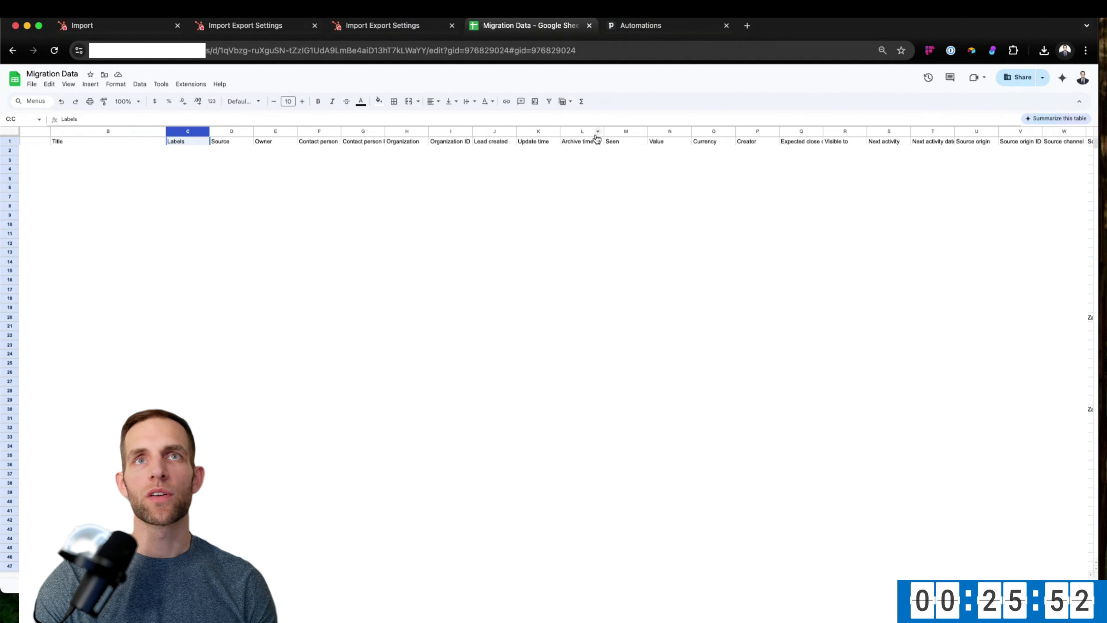
scroll(597, 139, right, 10)
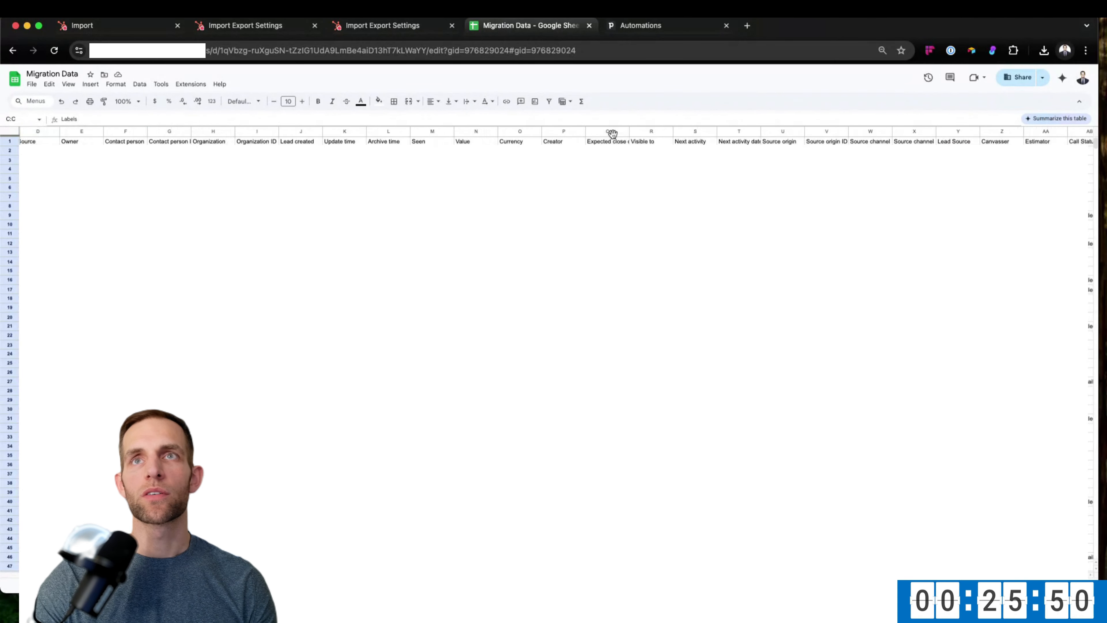
scroll(612, 133, right, 18)
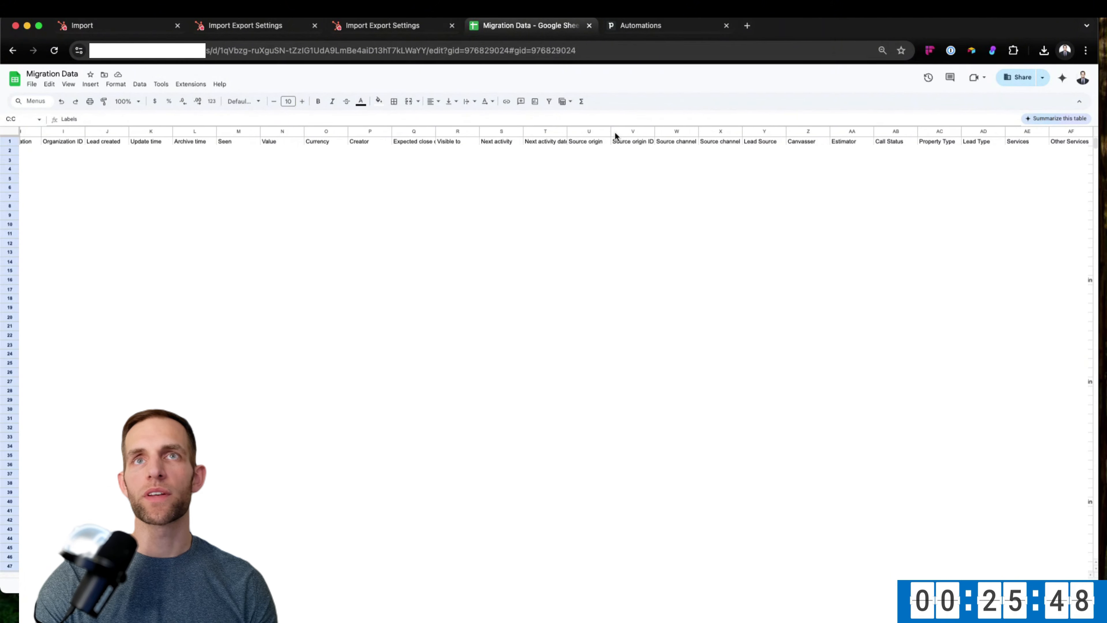
scroll(616, 136, right, 20)
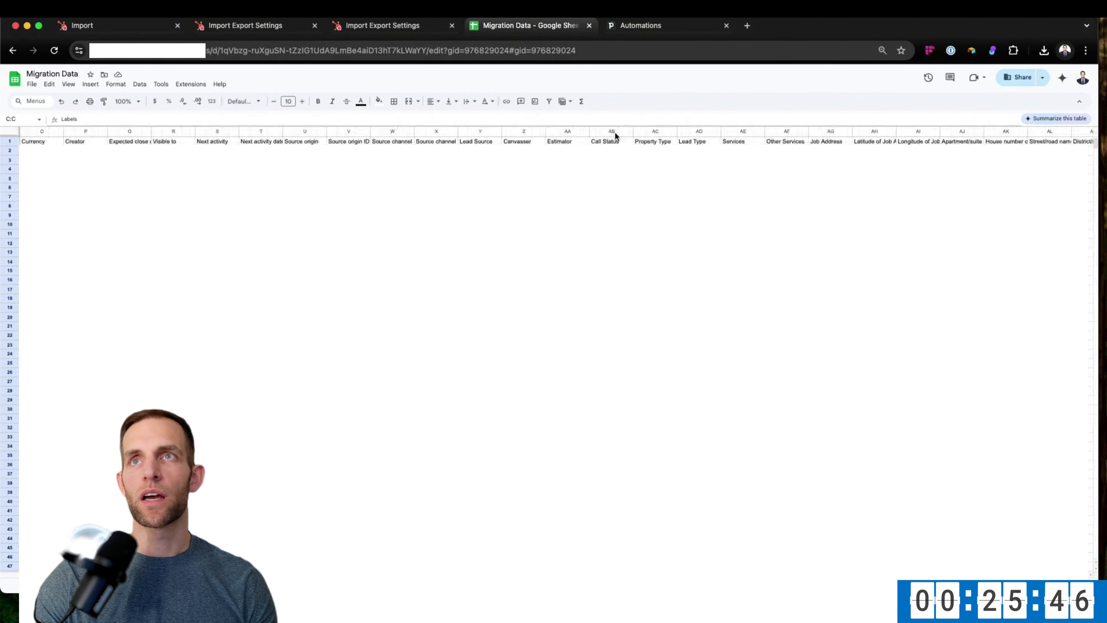
scroll(615, 131, right, 12)
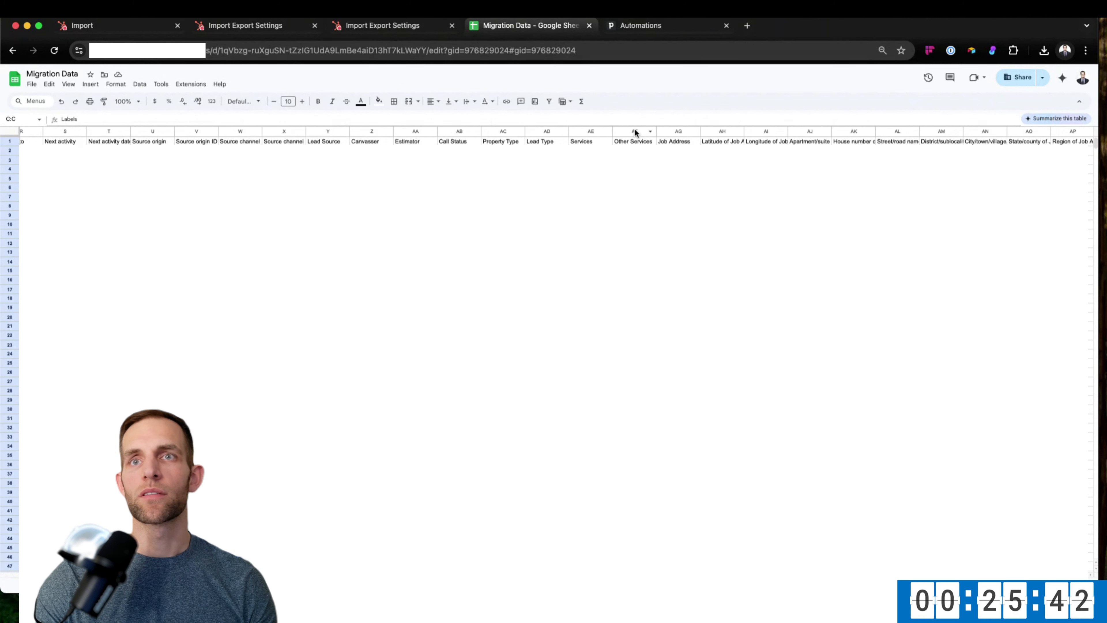
scroll(634, 130, right, 20)
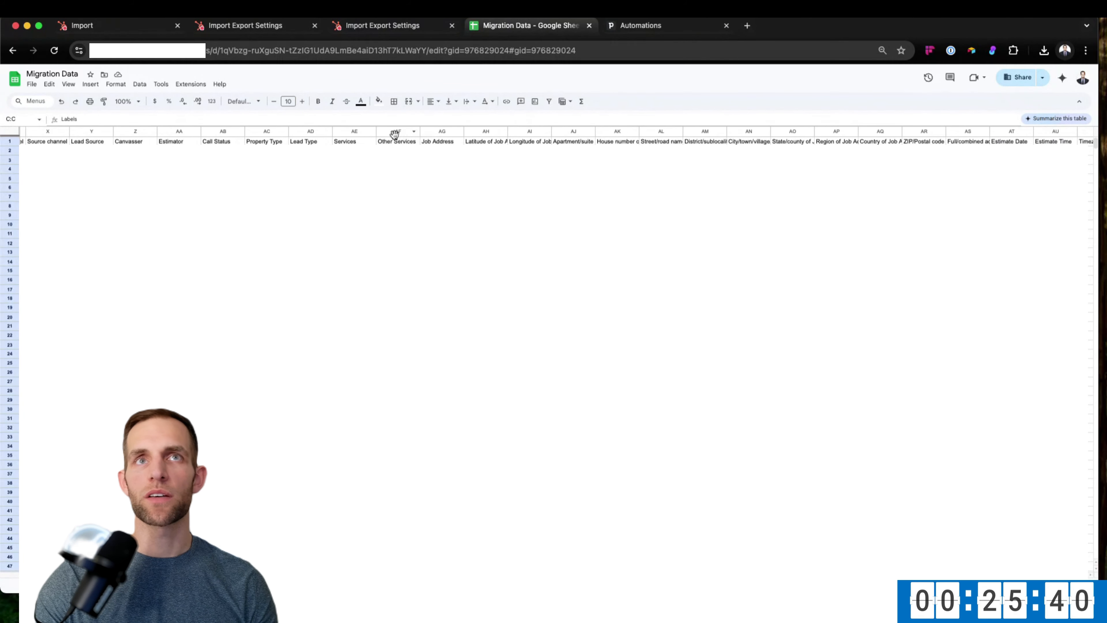
shift+click(395, 131)
right_click(394, 131)
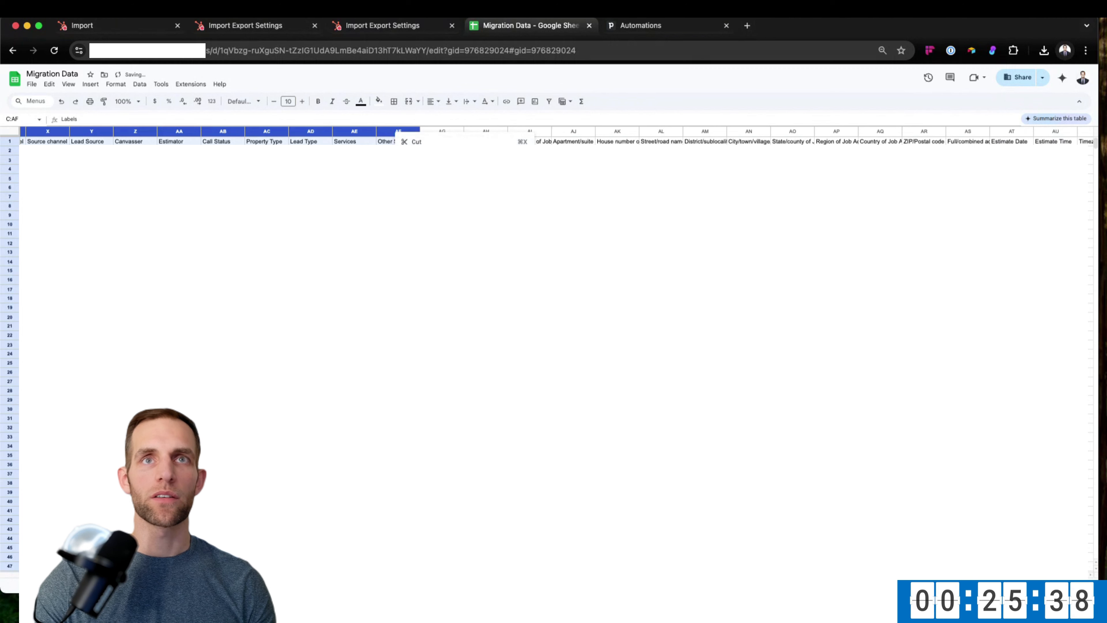
click(326, 188)
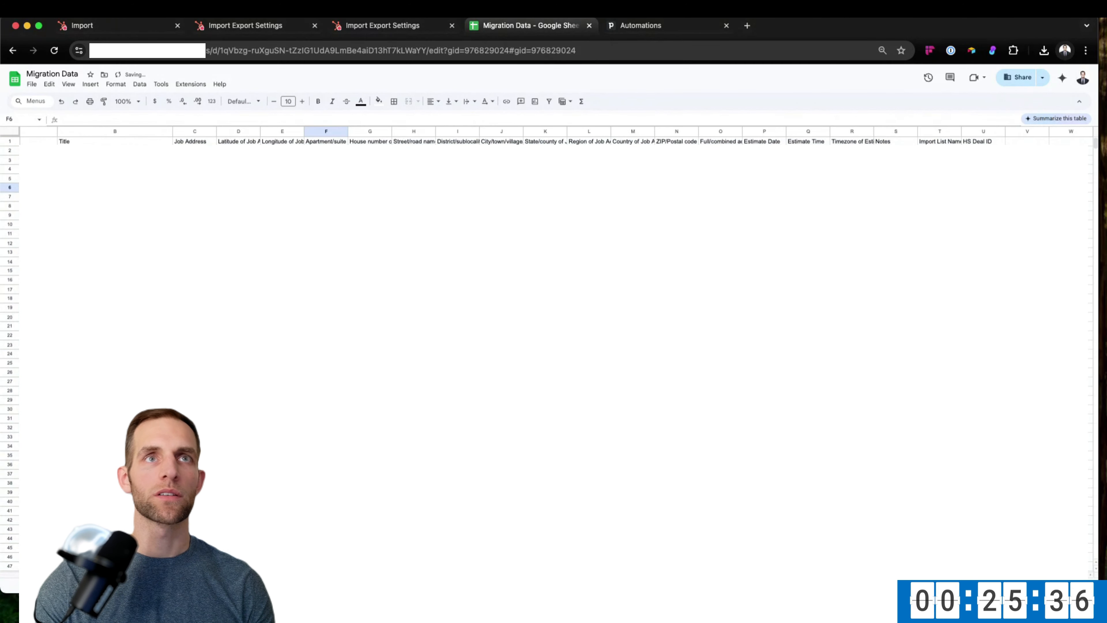
Delete columns D to R of the leads sheet, from the job address latitude through the estimate timezone.
click(238, 131)
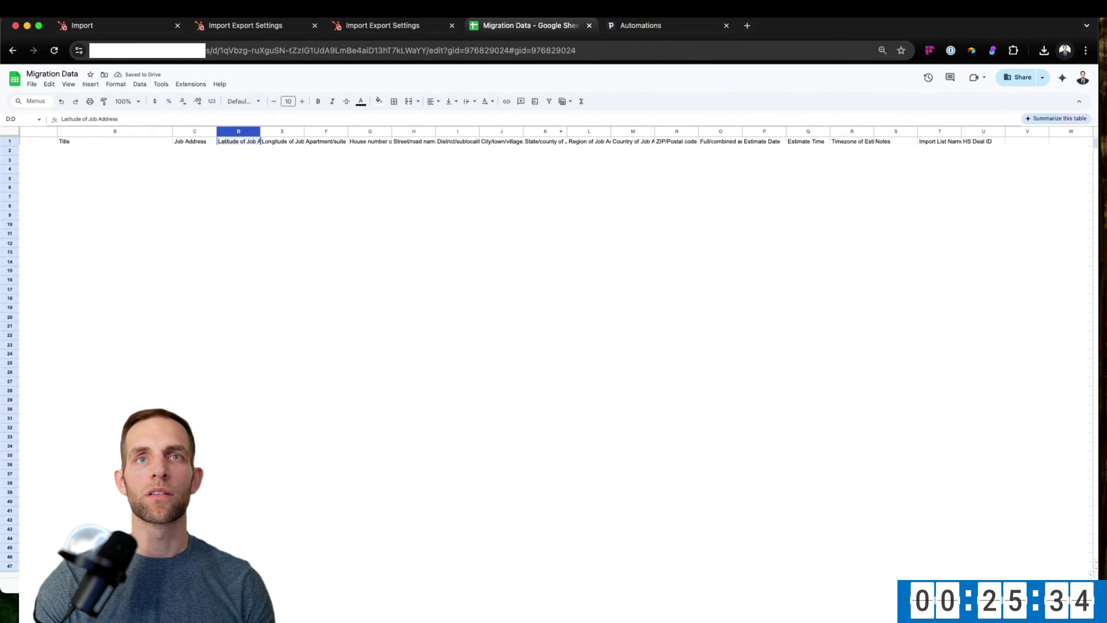
mouse_move(1095, 144)
mouse_down()
mouse_move(1105, 340)
mouse_move(1095, 144)
mouse_up()
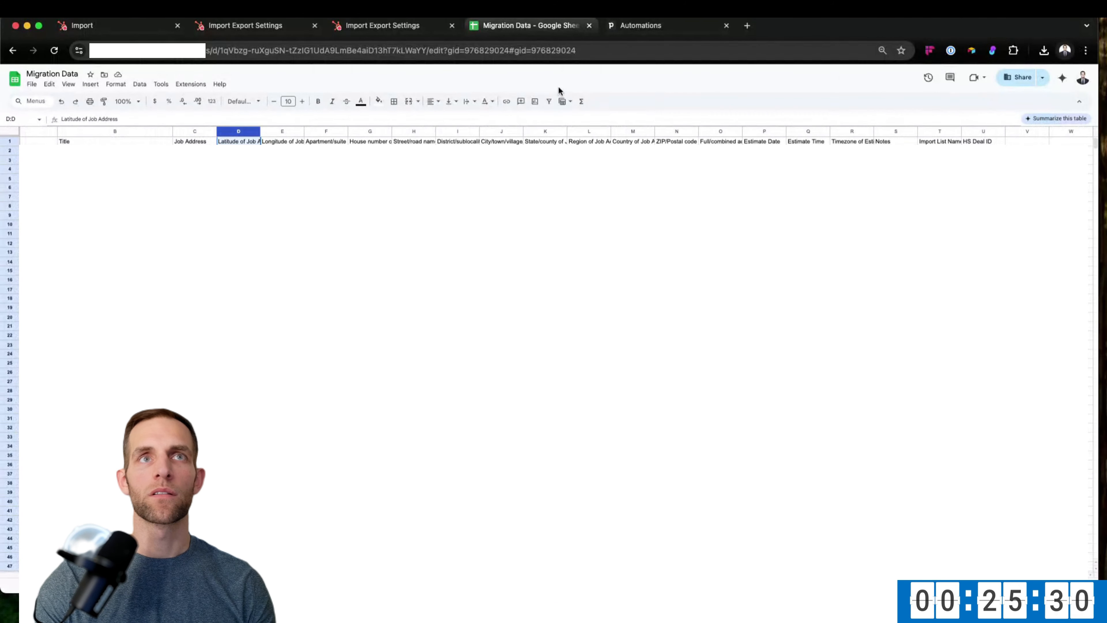
shift+click(846, 132)
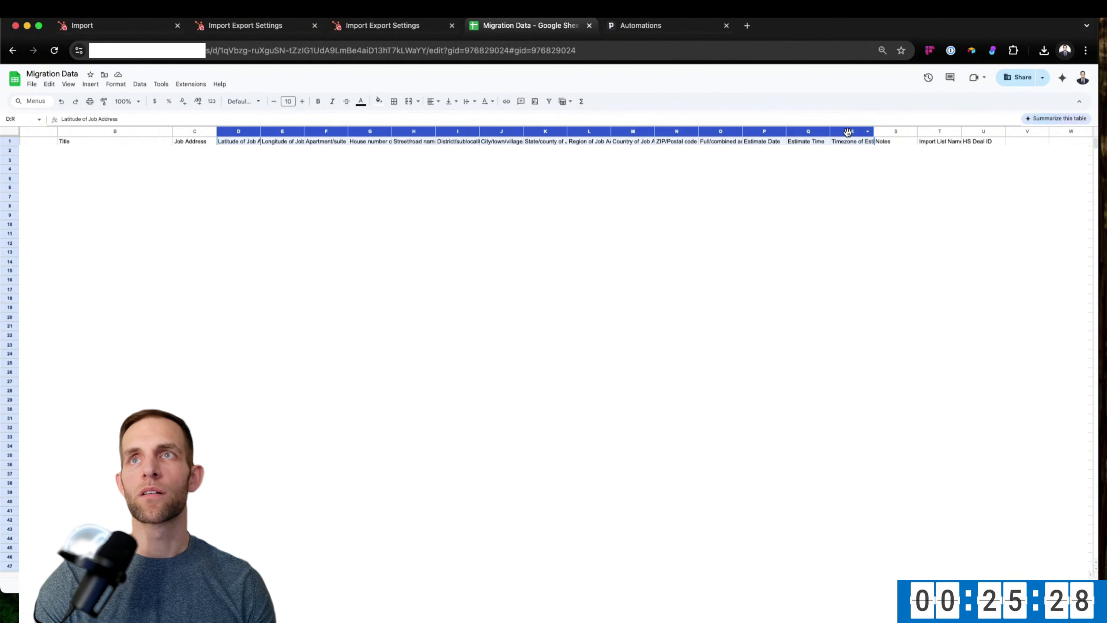
right_click(847, 132)
click(885, 233)
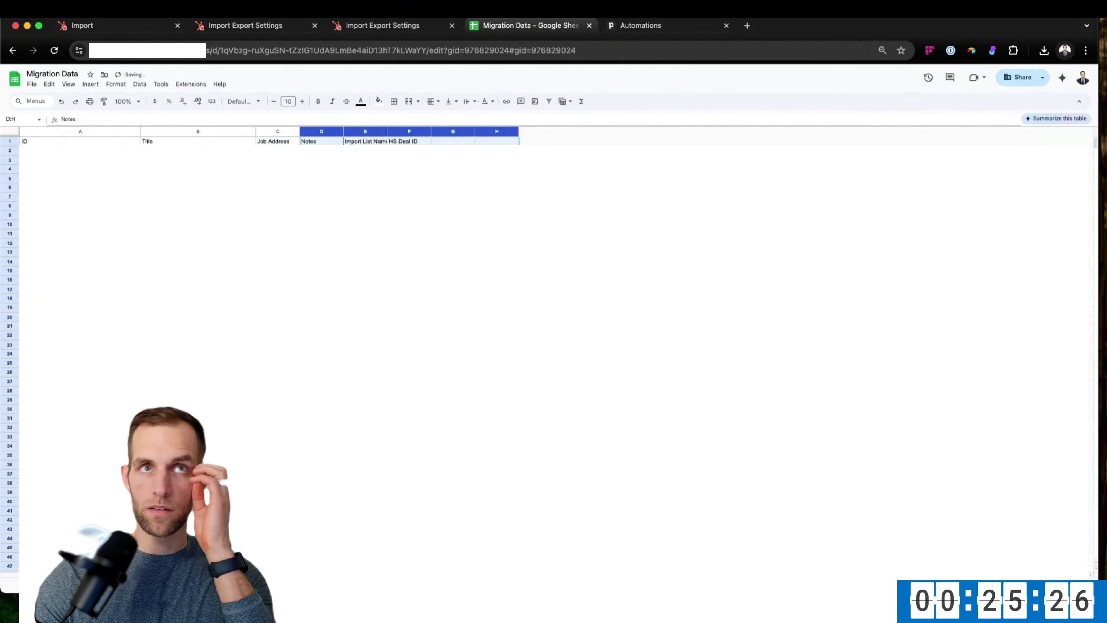
click(496, 188)
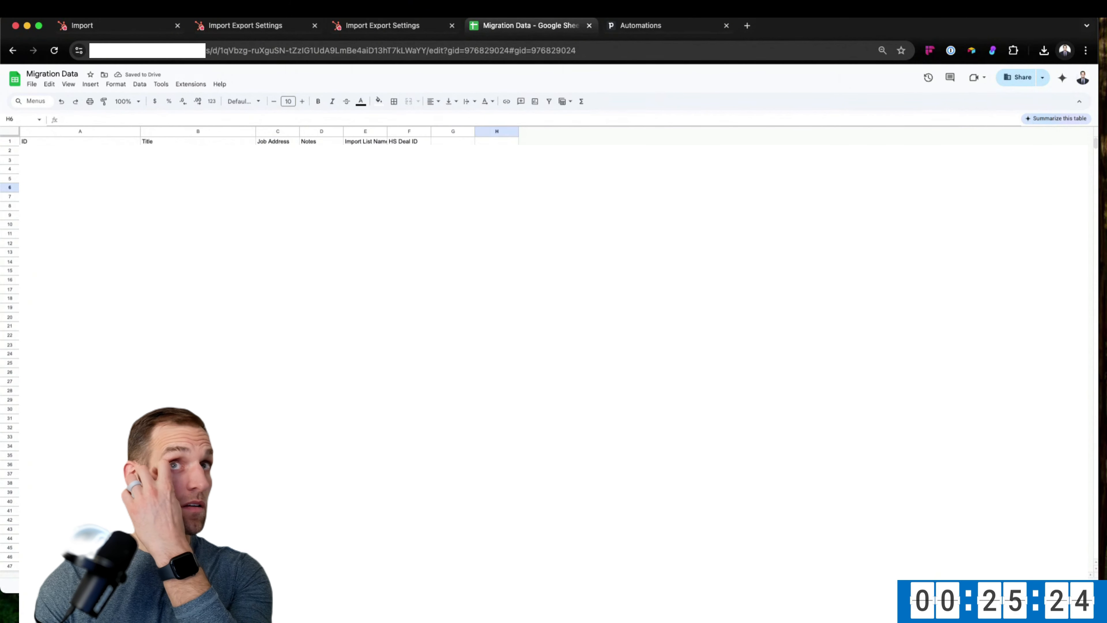
Add the headers Pipeline in G1 and Stage in H1, following the HS Deal ID column.
click(423, 142)
double_click(452, 140)
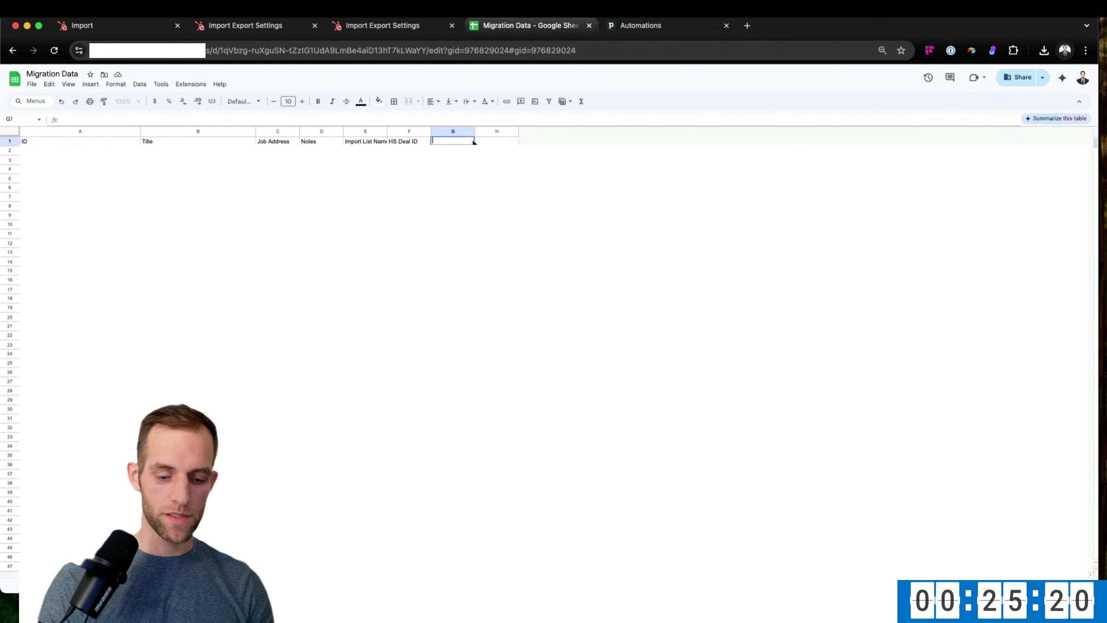
text(Pipeline)
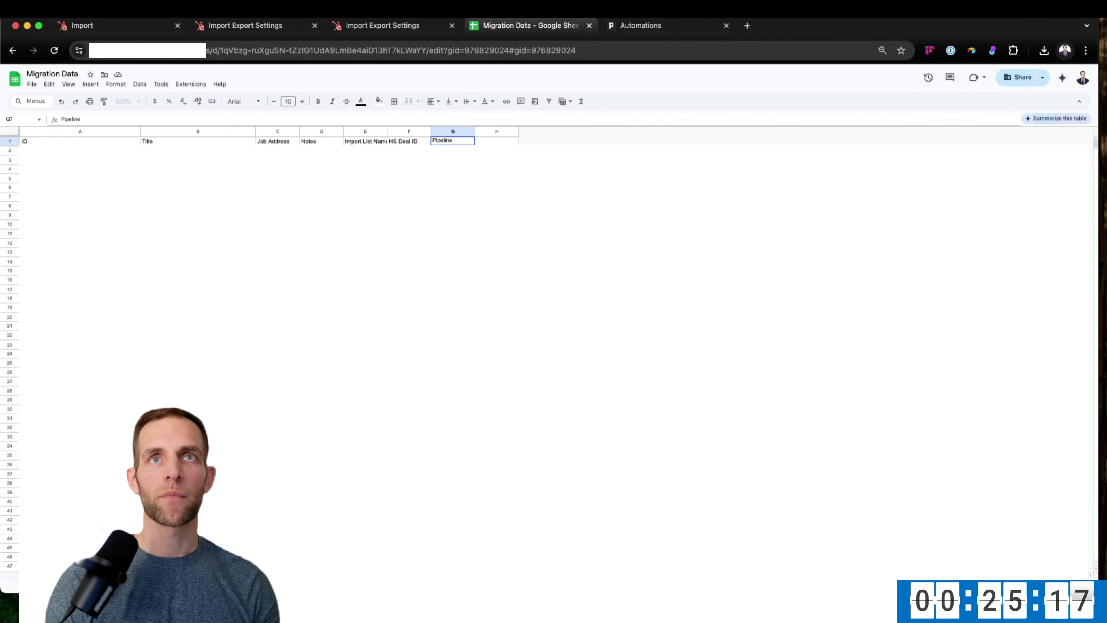
key(Tab)
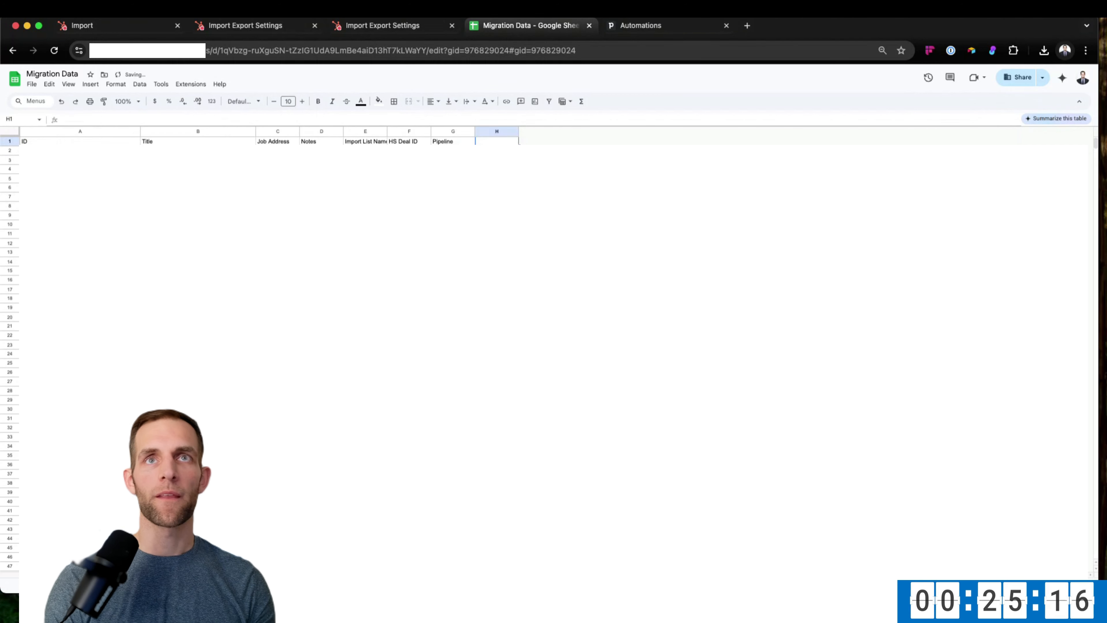
text(Stage)
key(Return)
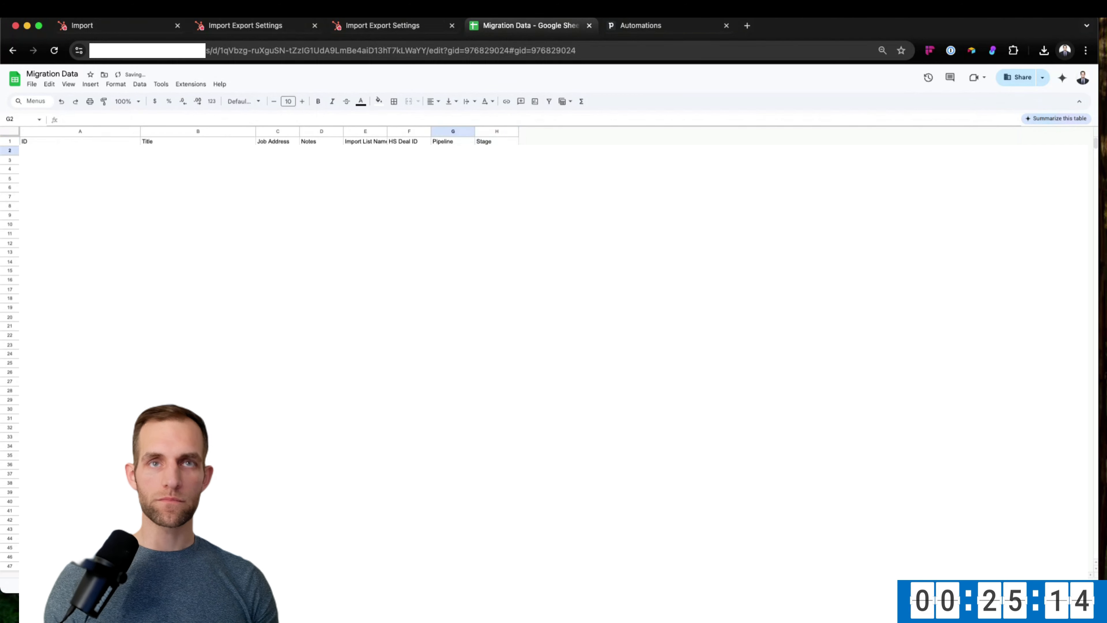
Enter "Marketing Pipeline" as the Pipeline and "Lead - Not Contacted" as the Stage in row 2 of the sheet.
text(S)
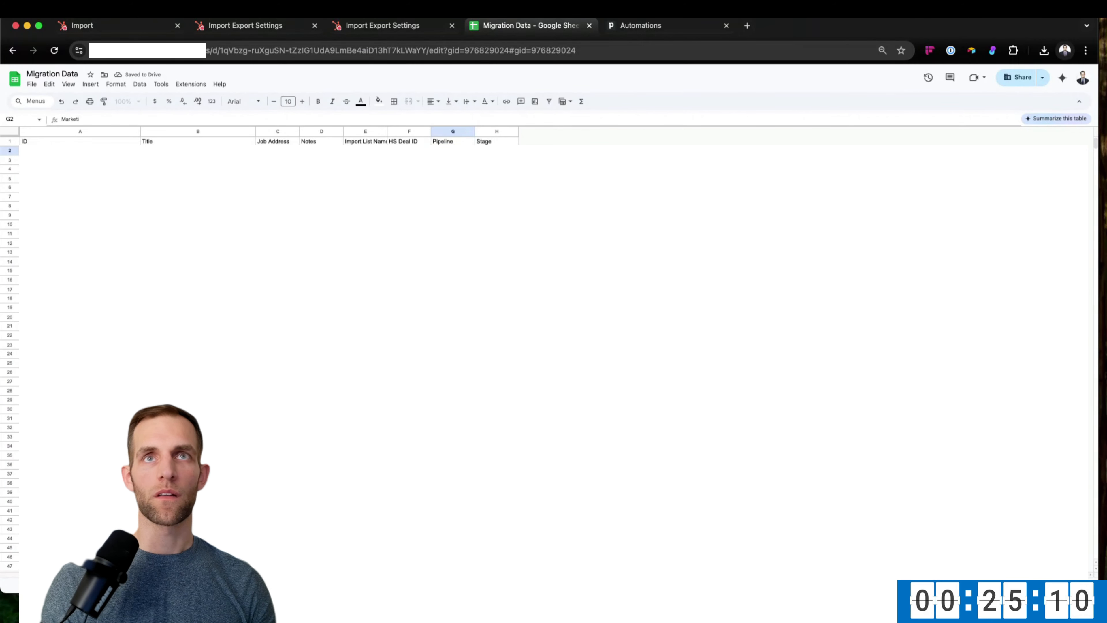
key(alt+BackSpace)
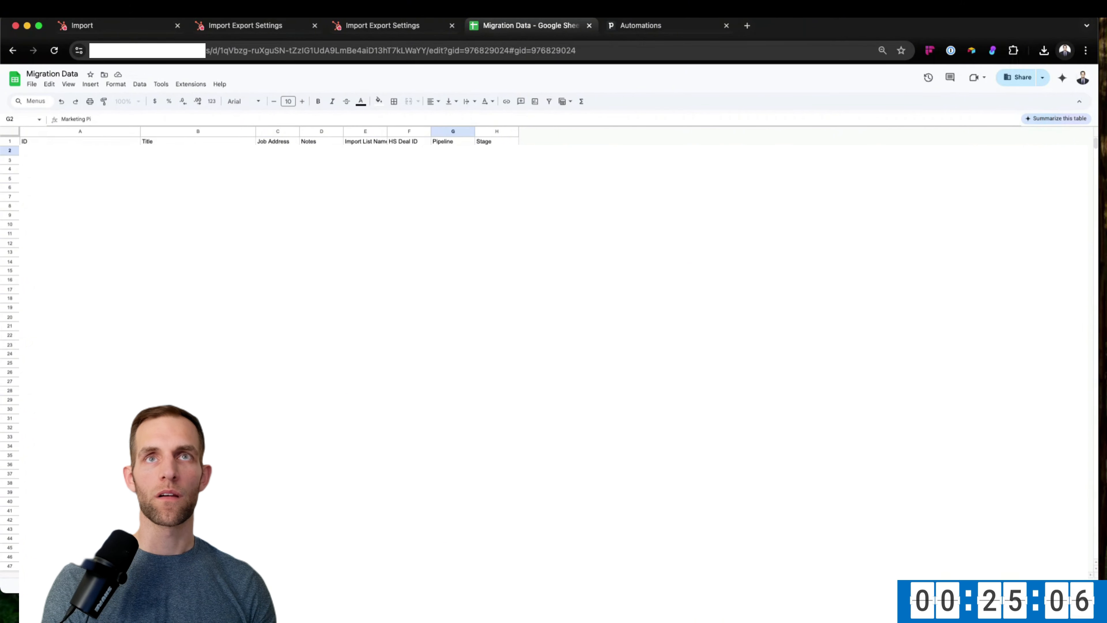
key(Tab)
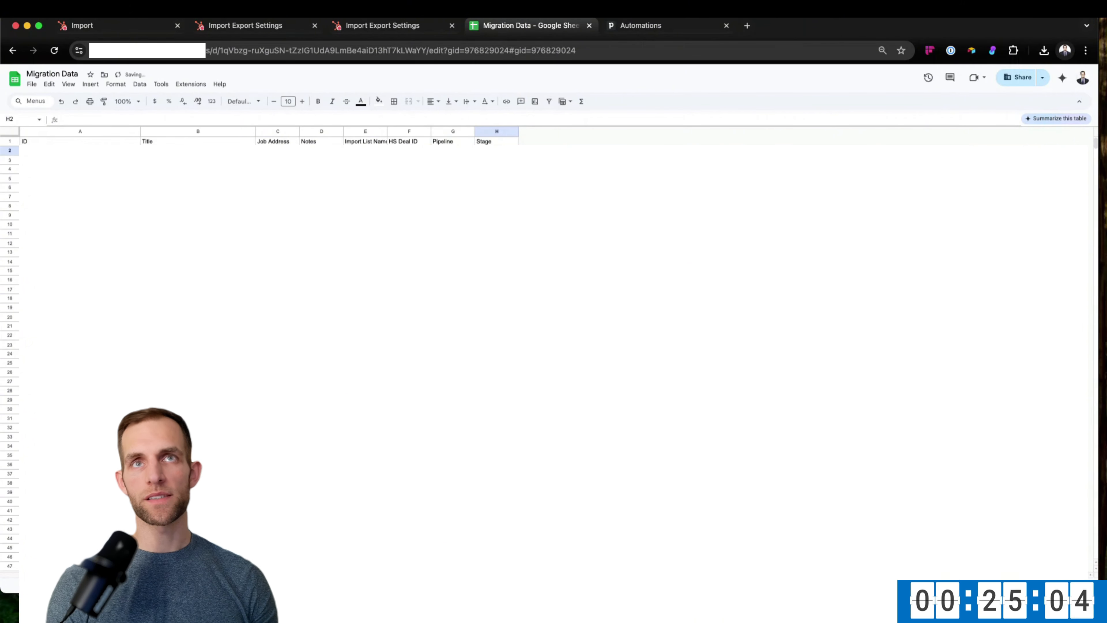
text(Lead -)
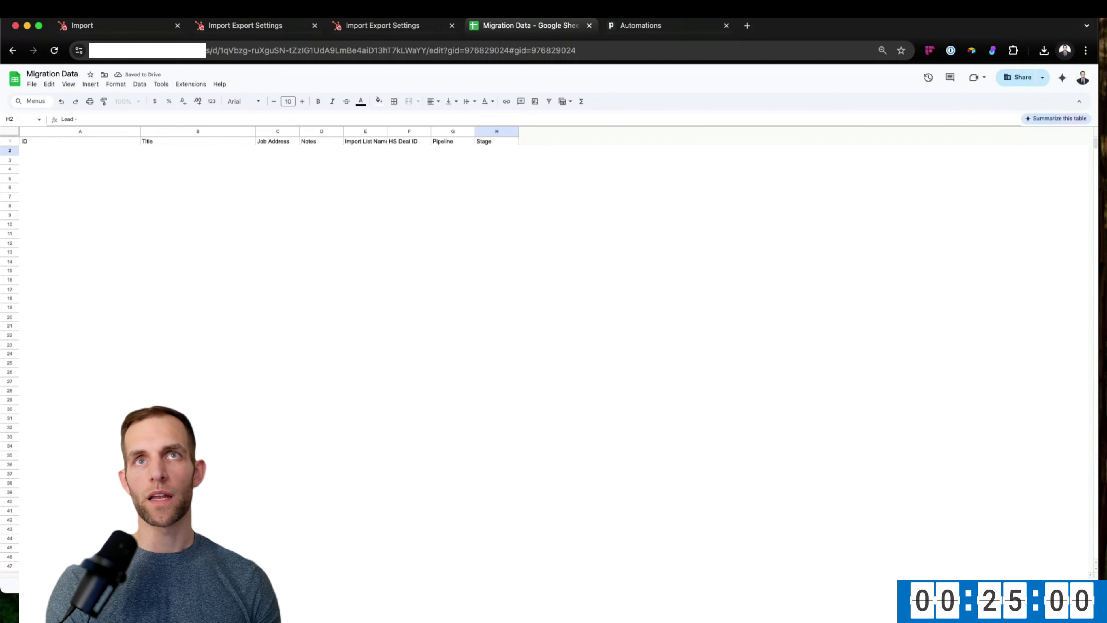
text( Not Contacted)
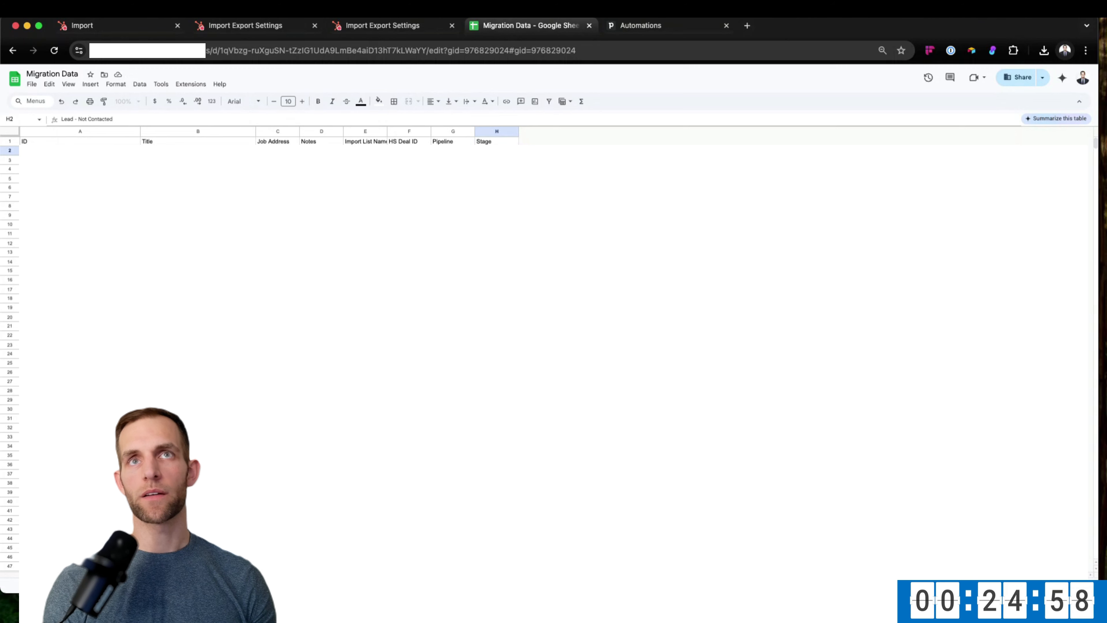
key(Return)
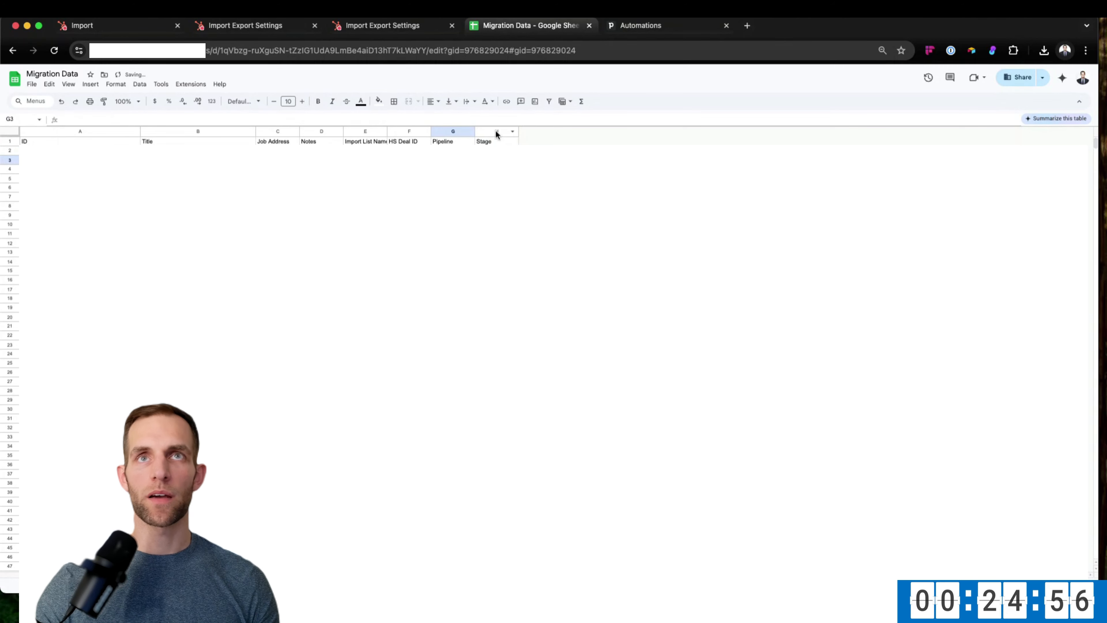
Widen the Pipeline and Stage columns and fill their row 2 values down to the last data row.
drag(475, 131, 563, 132)
drag(461, 151, 523, 150)
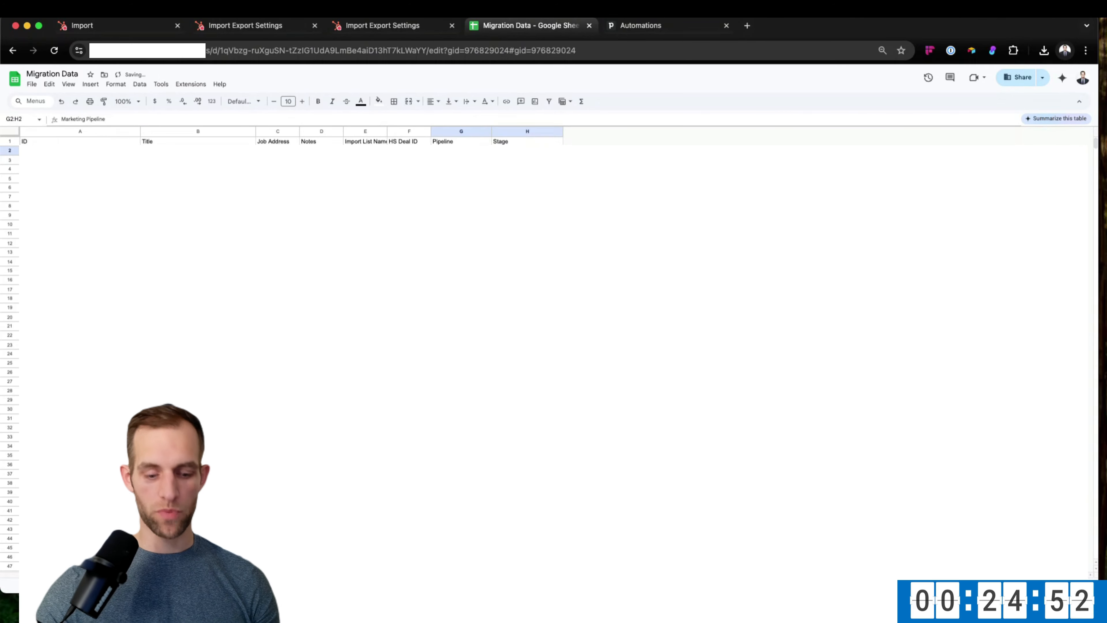
key(super+shift+Down)
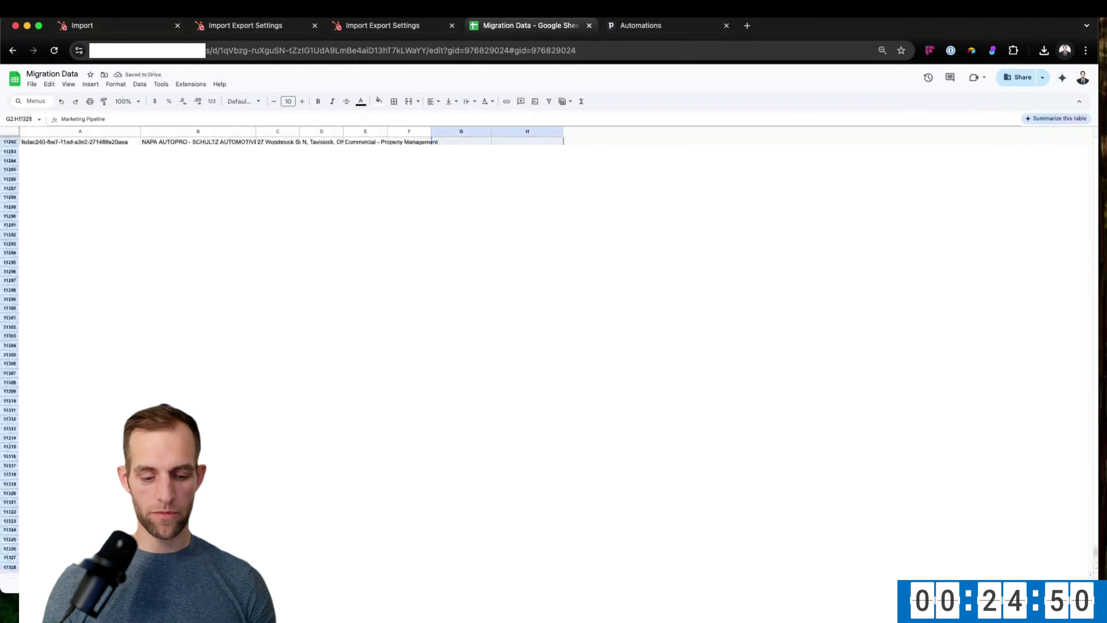
key(super+d)
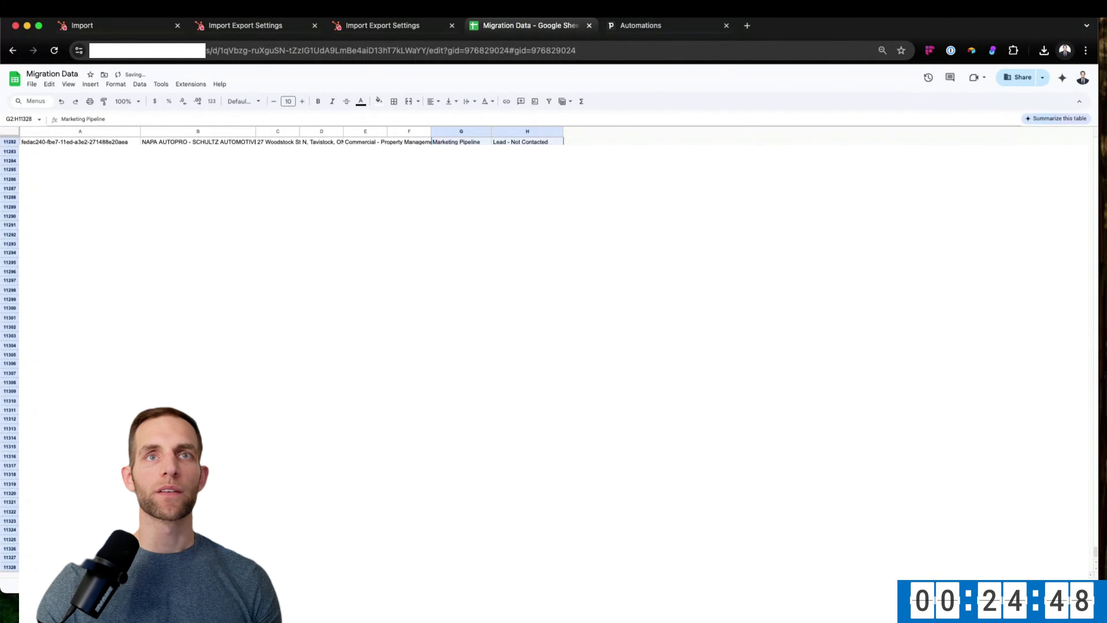
click(527, 207)
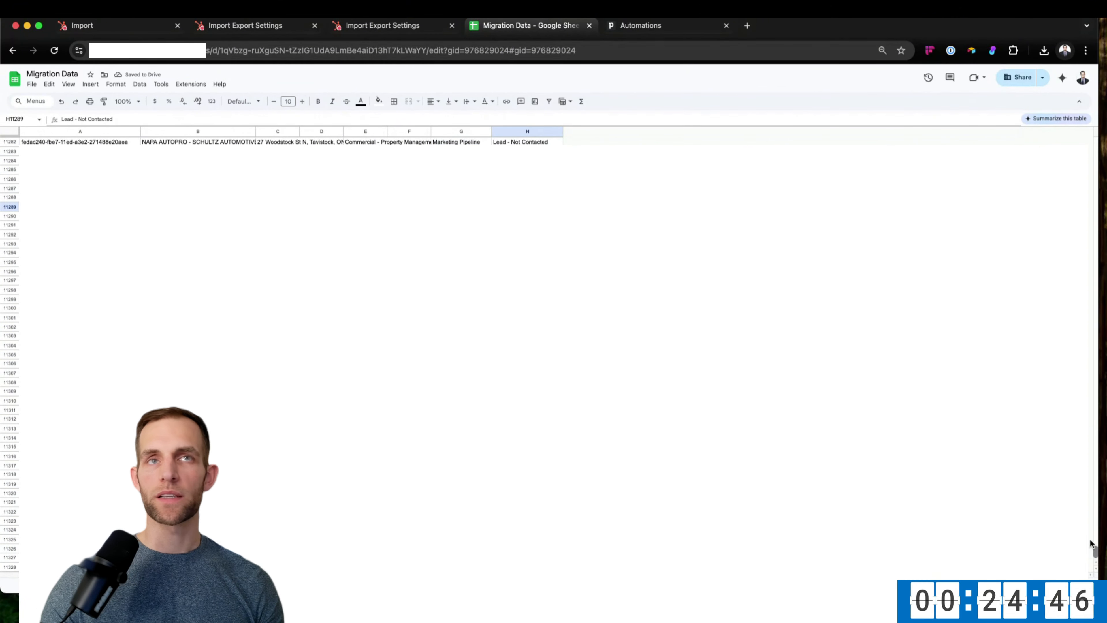
Delete the Import List Name and HS Deal ID columns from the sheet.
drag(1095, 546, 1044, 118)
click(379, 140)
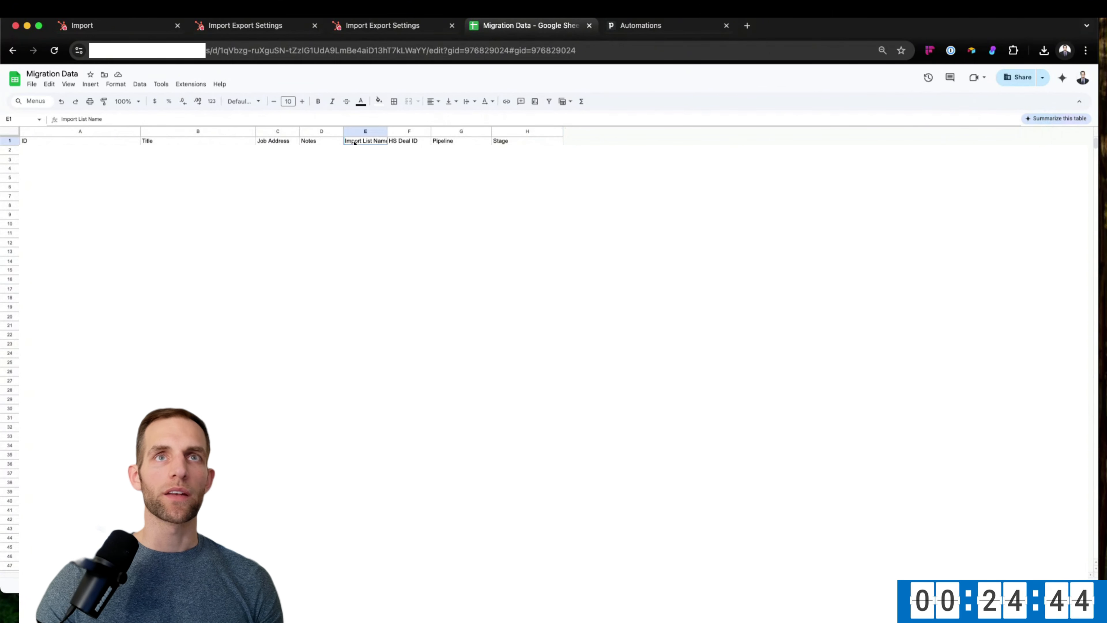
drag(388, 131, 449, 130)
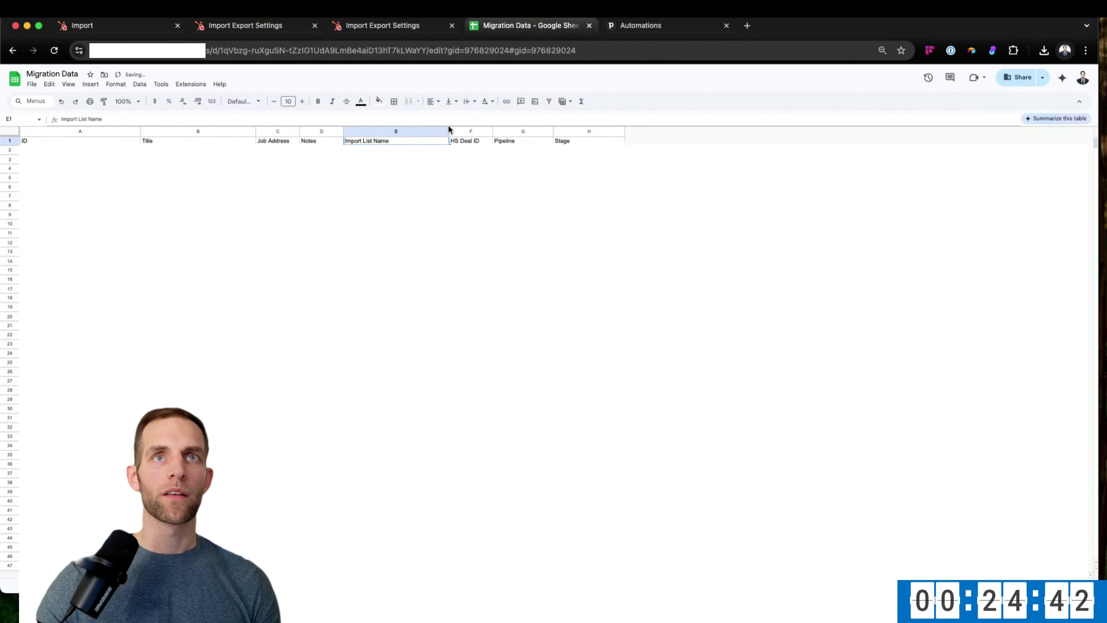
click(406, 186)
click(397, 133)
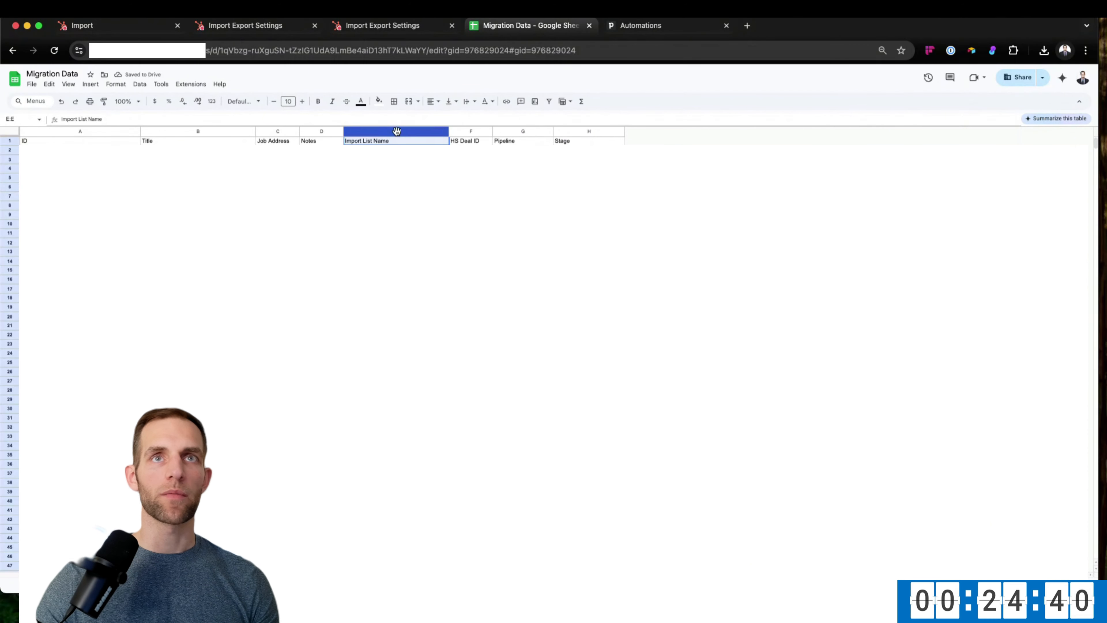
right_click(383, 134)
click(418, 232)
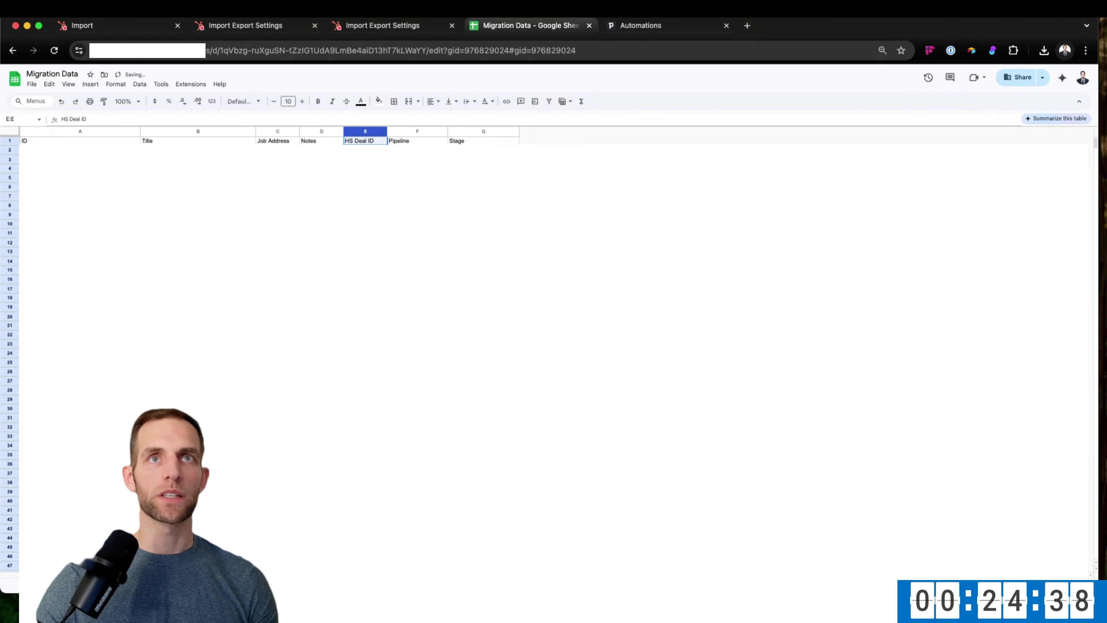
right_click(363, 133)
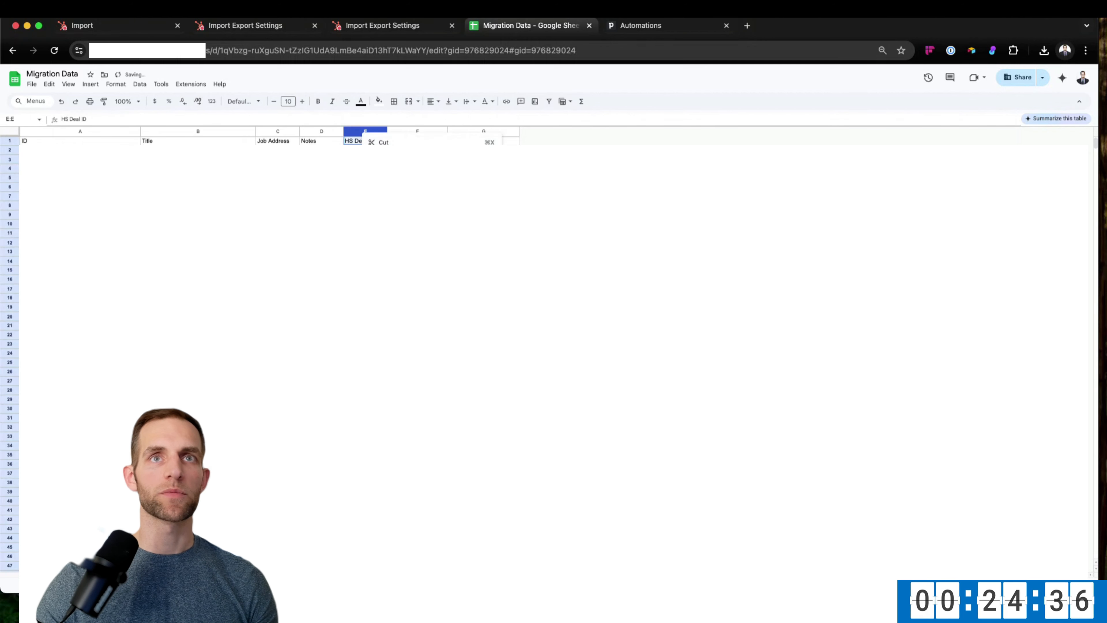
click(398, 233)
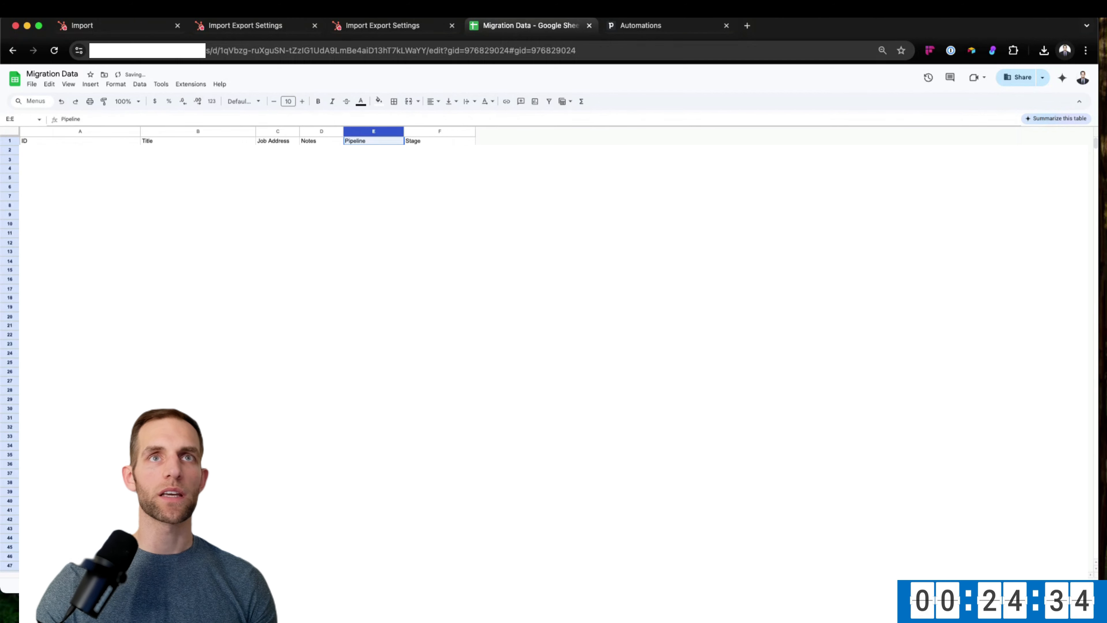
Rename the Title header to "Deal Name" and the ID header to "Pipedrive Lead ID".
click(322, 215)
click(322, 150)
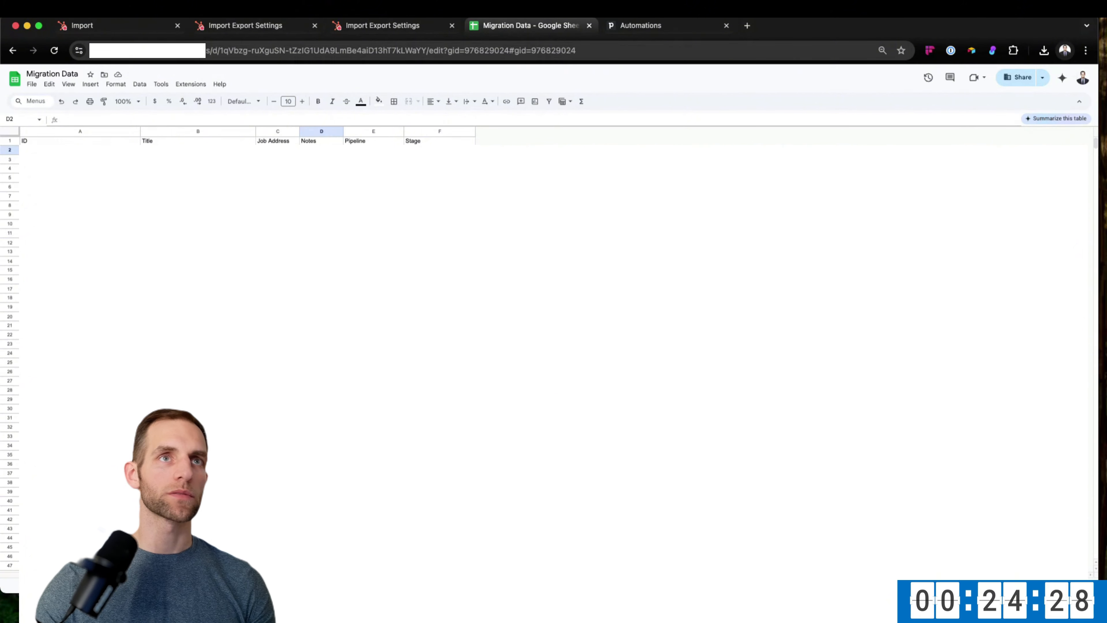
click(158, 142)
text(Deal Name)
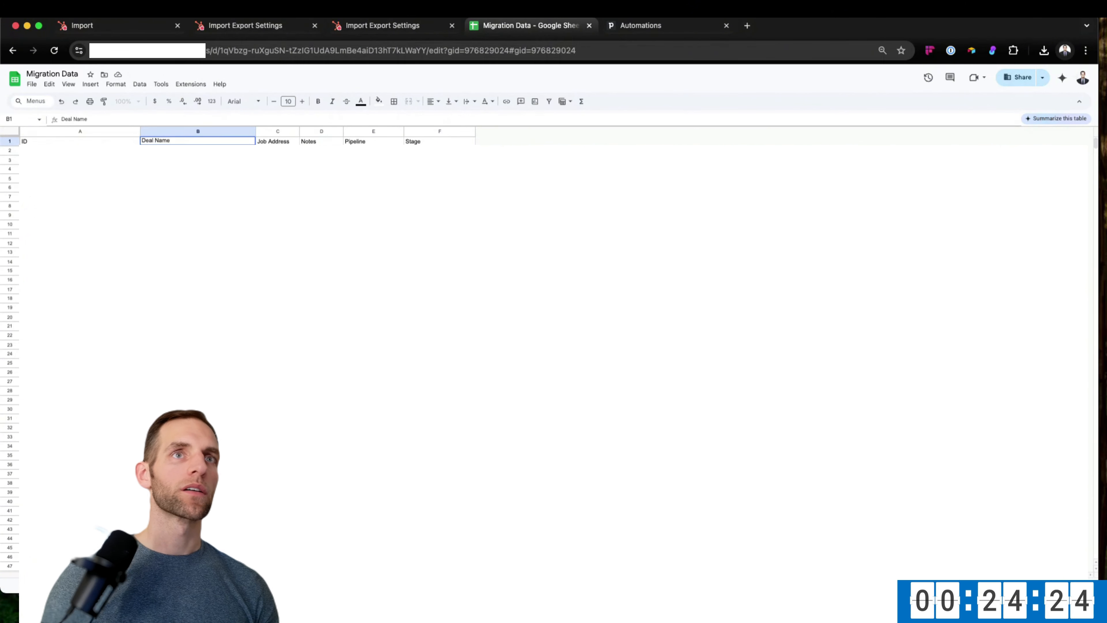
double_click(81, 141)
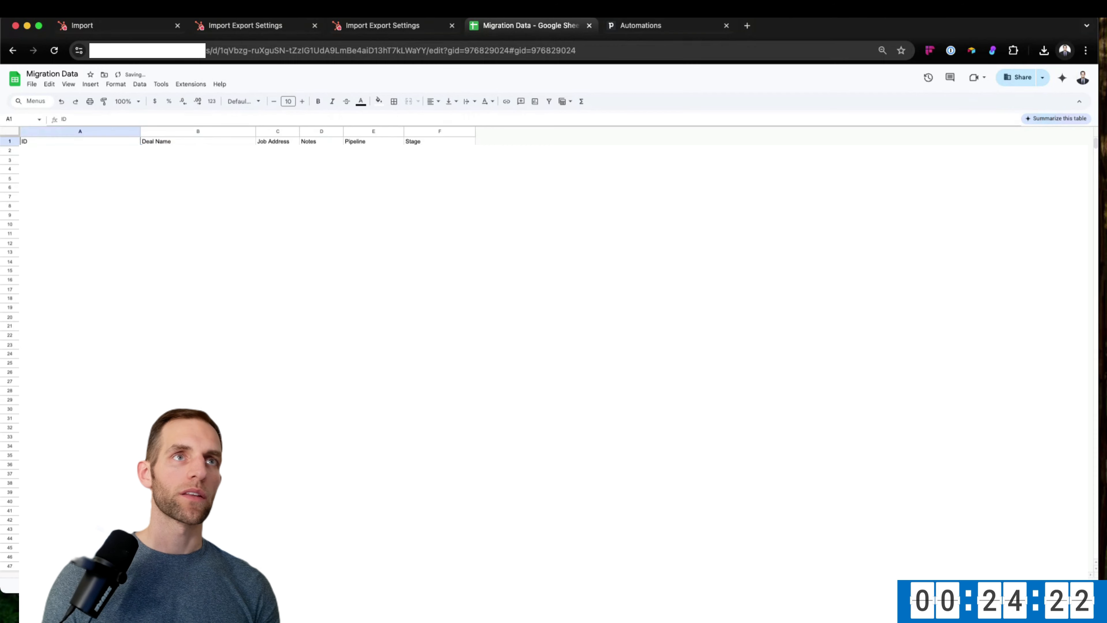
text(Pipedrive )
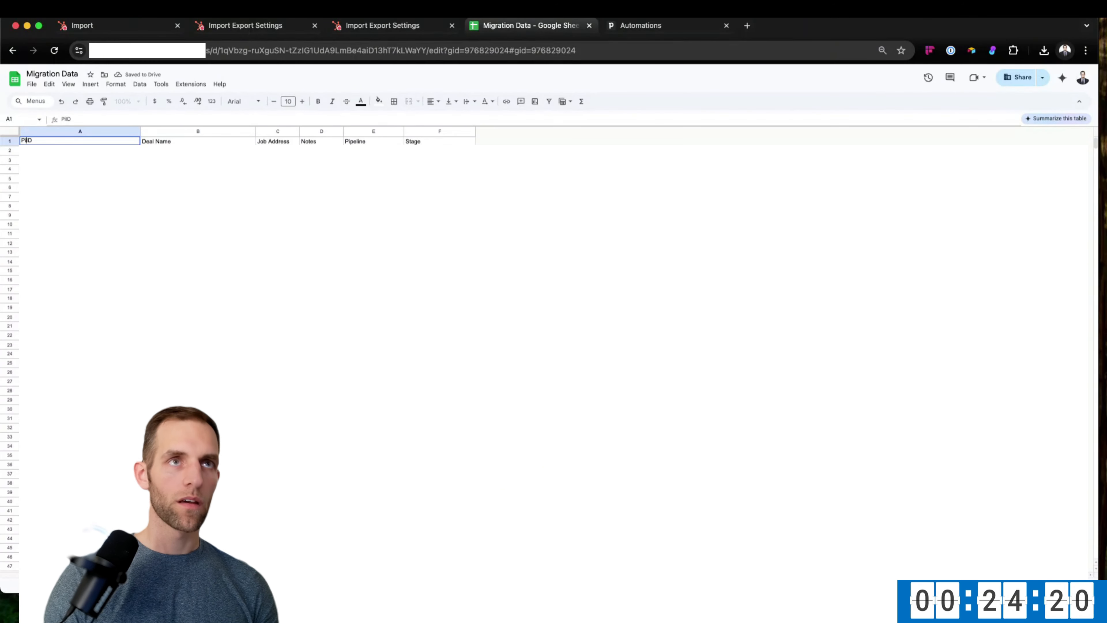
text(Lead)
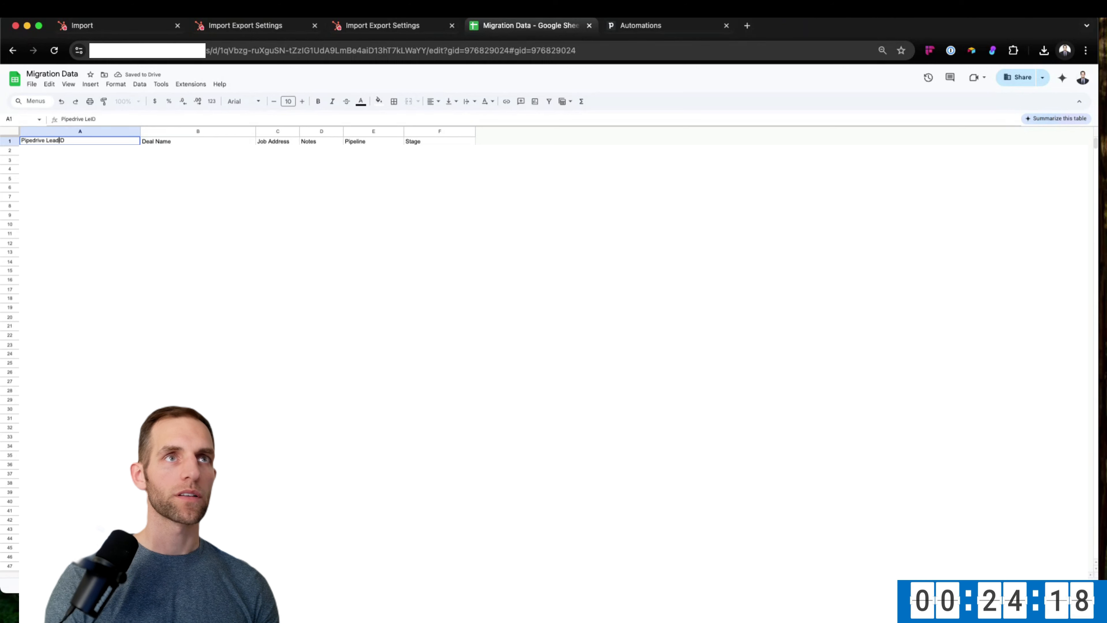
key(Return)
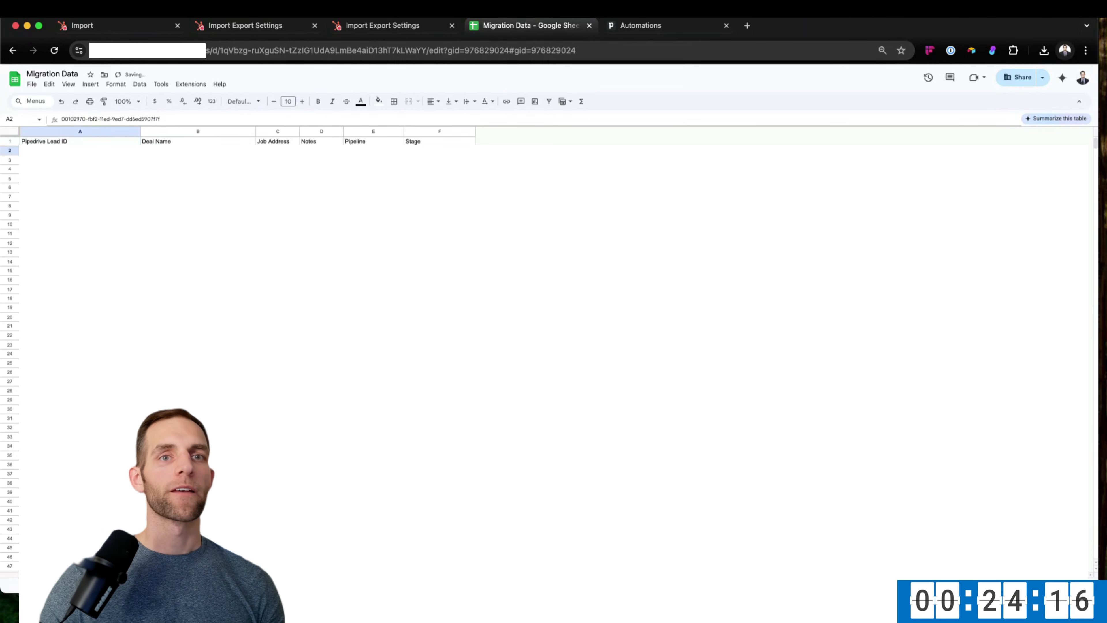
Download the current sheet of Migration Data as a comma-separated values (.csv) file.
click(32, 84)
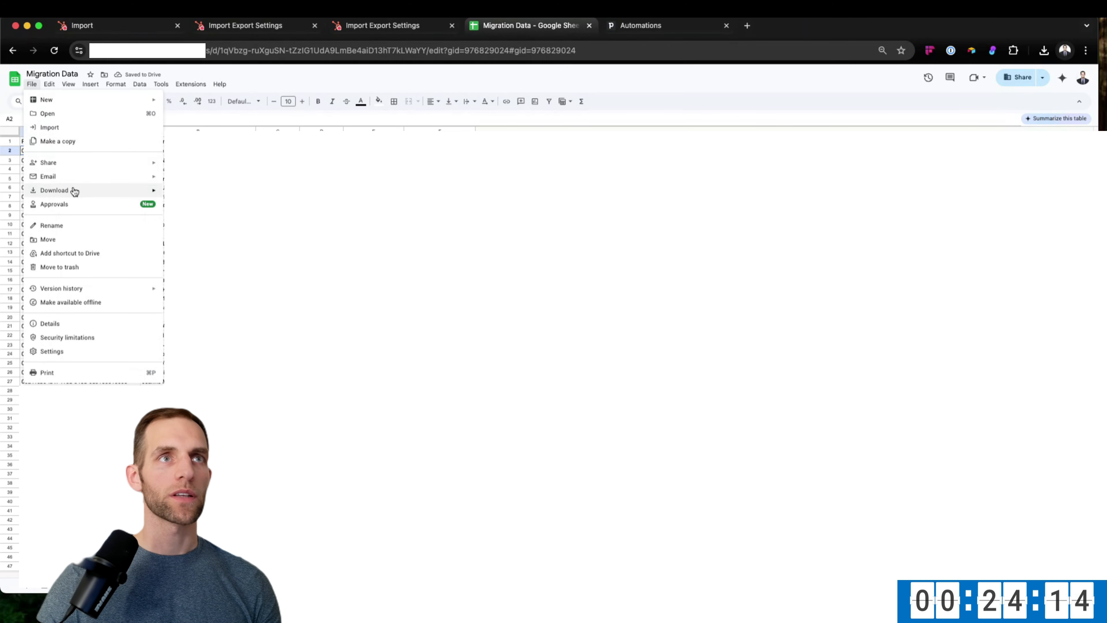
mouse_move(74, 192)
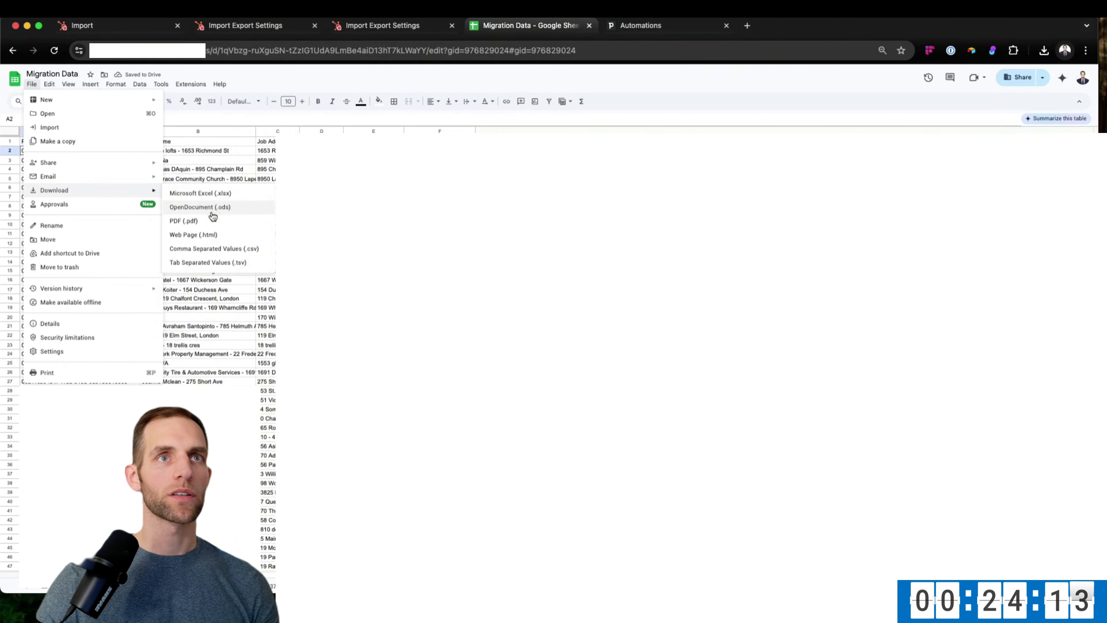
click(215, 249)
Open a new data import in Pipedrive, and download the All contacts export from HubSpot's export audit.
click(639, 26)
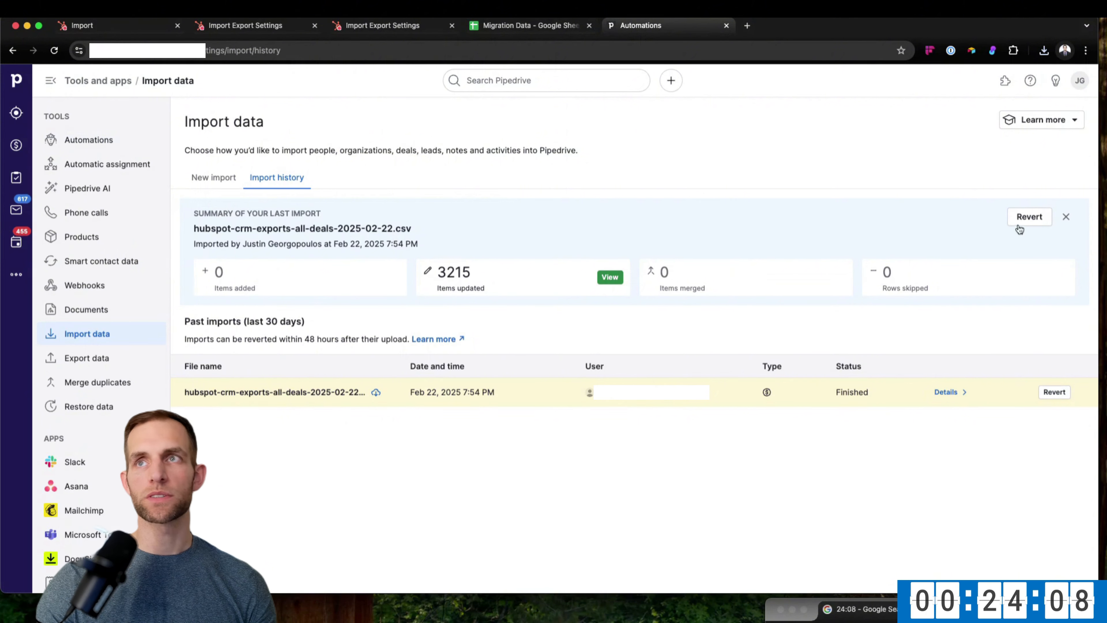
click(226, 182)
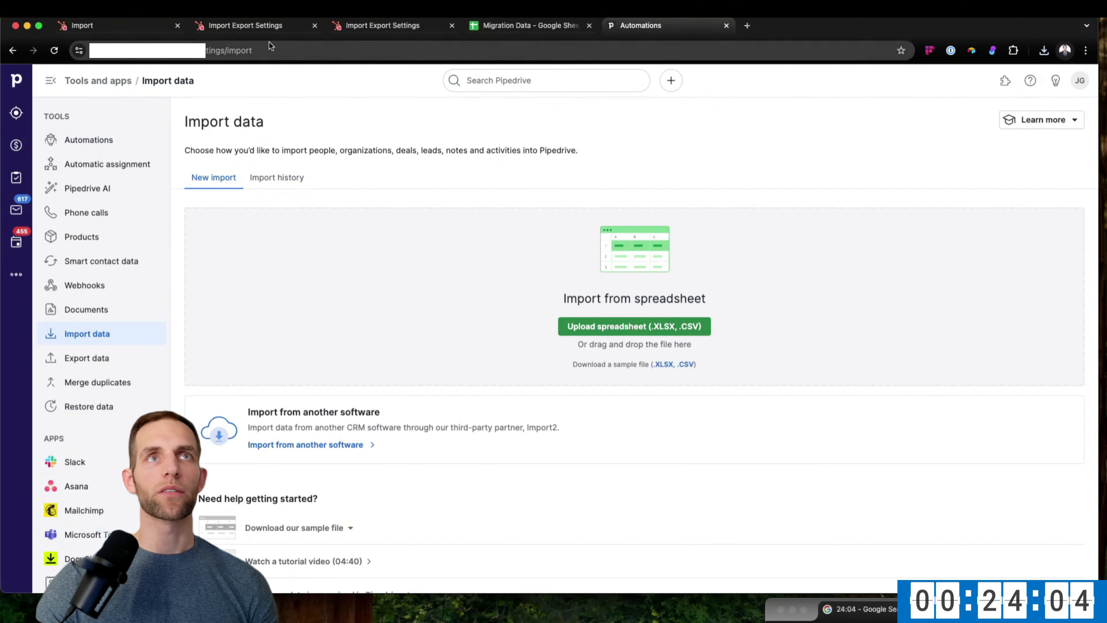
click(142, 28)
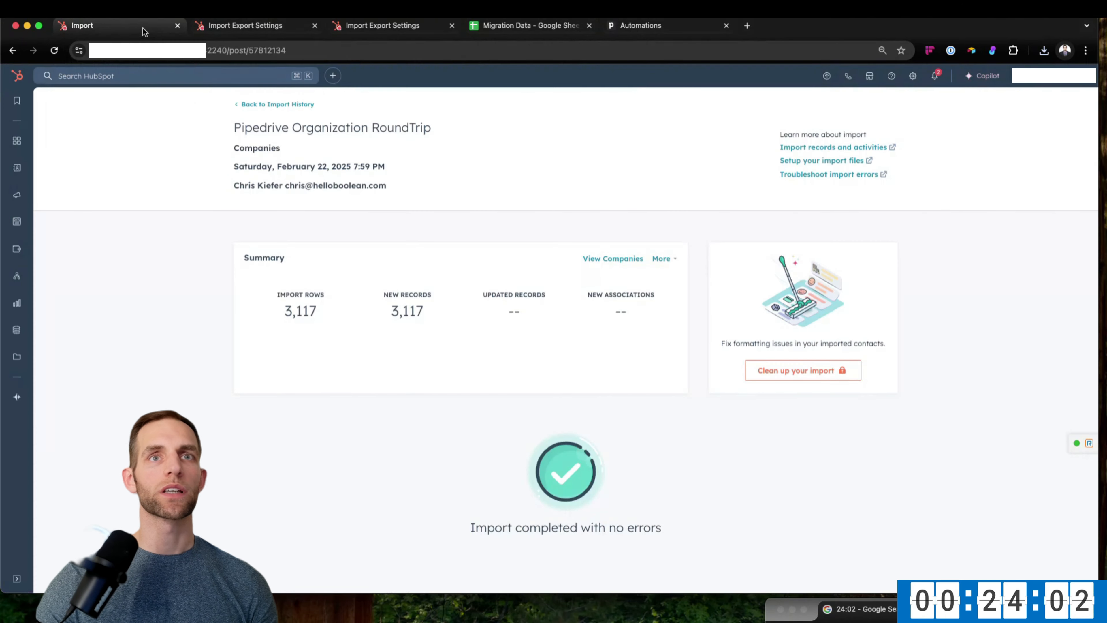
click(286, 31)
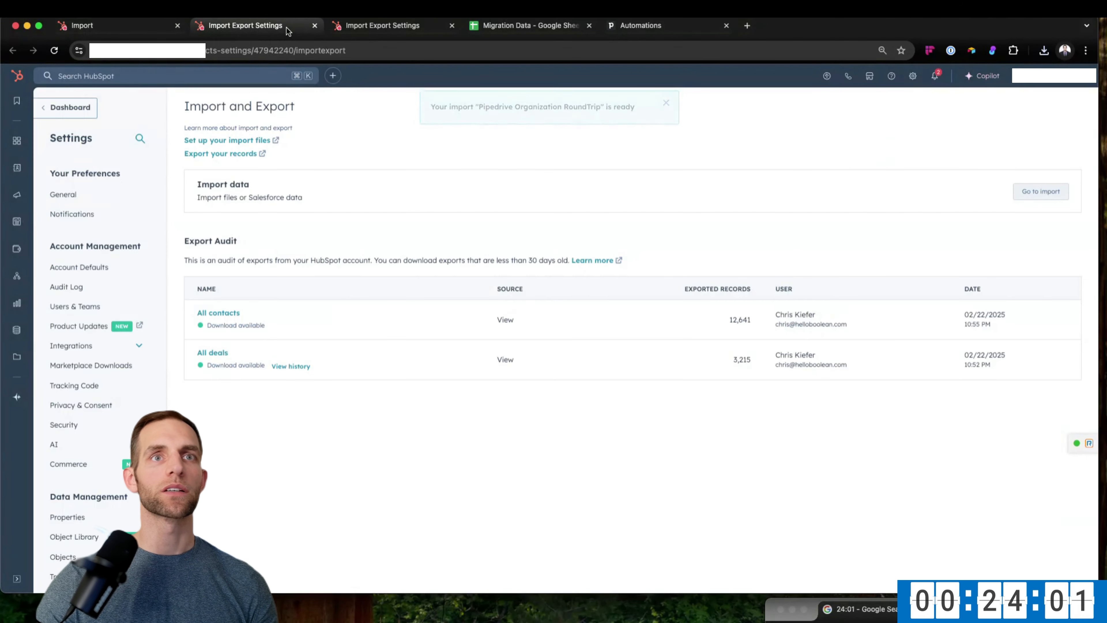
click(227, 319)
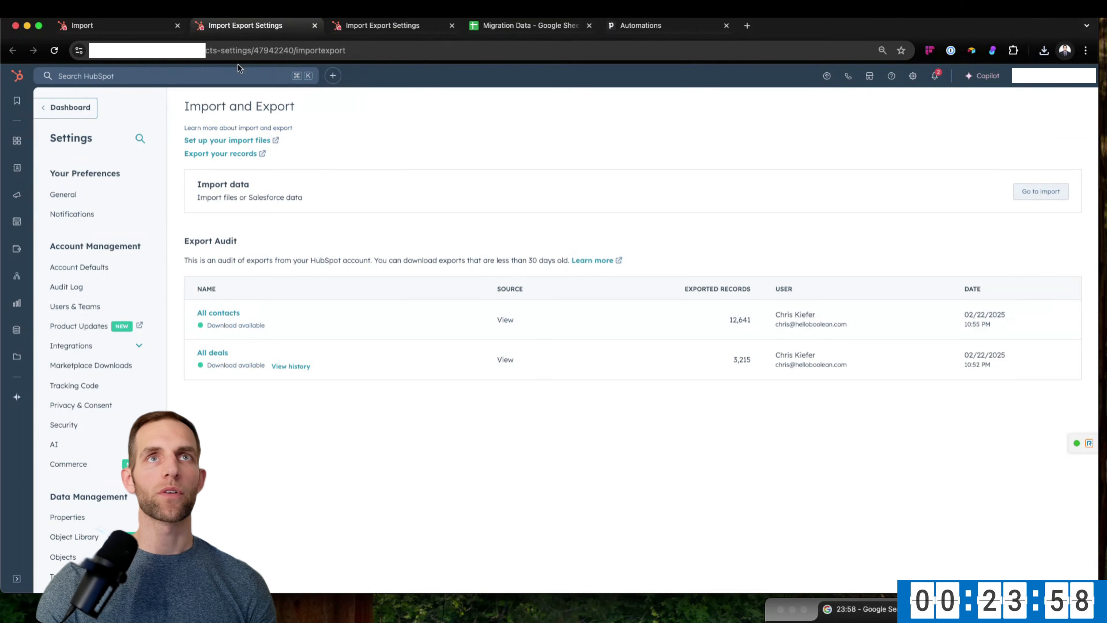
Upload hubspot-crm-exports-all-contacts-2025-02-22 (1).csv to Pipedrive as a new spreadsheet import.
click(624, 26)
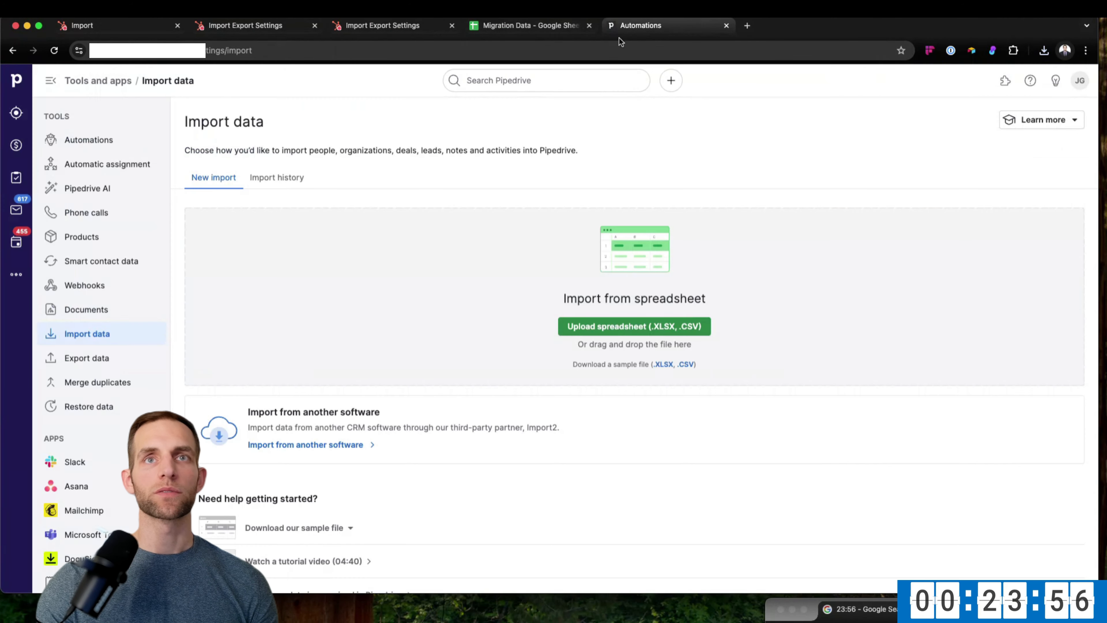
click(611, 329)
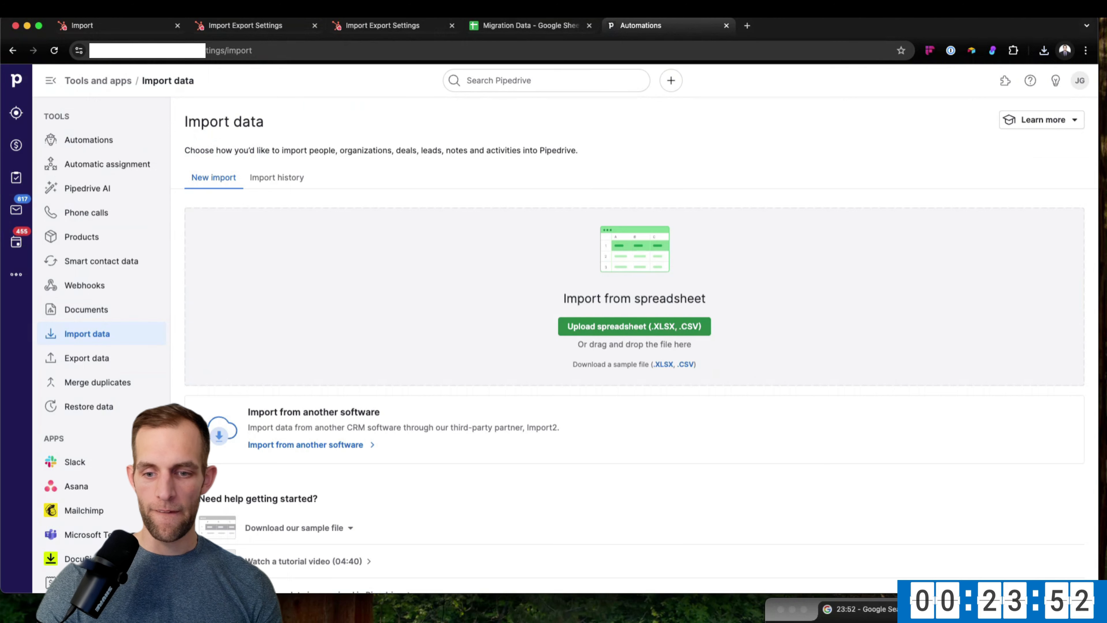
drag(523, 611, 416, 295)
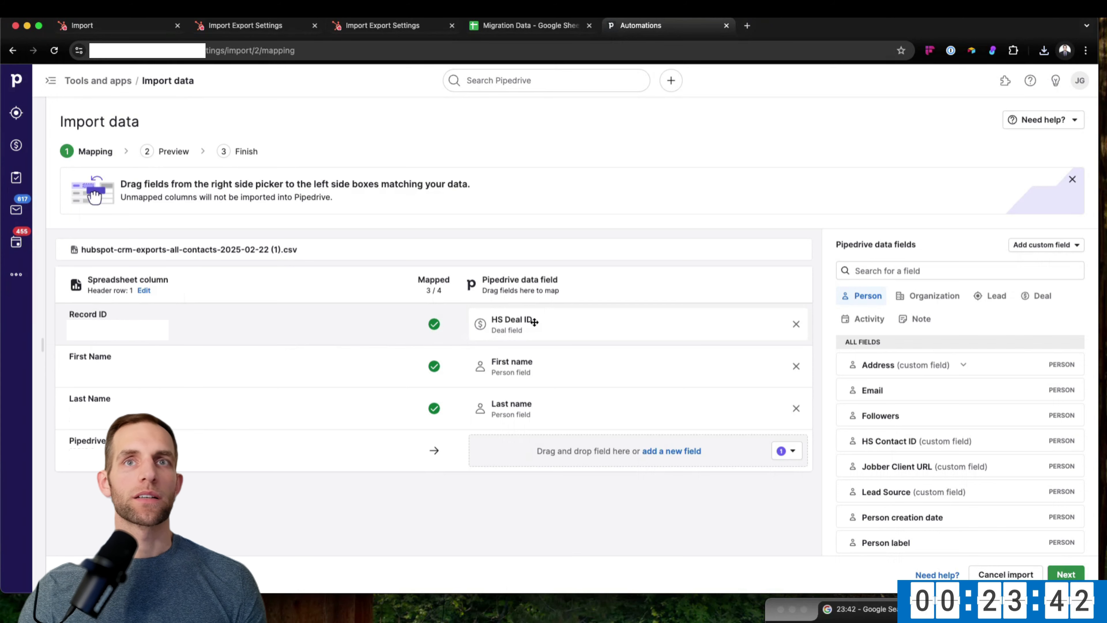
Replace the preset mapping of the Record ID column with the HS Contact ID person field.
click(792, 326)
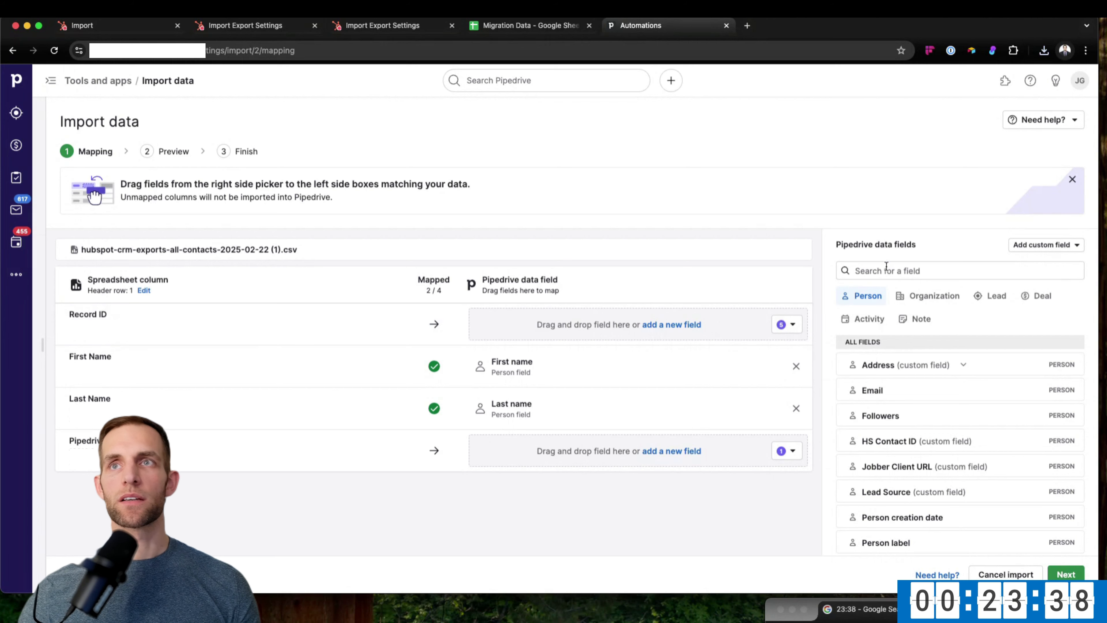
click(861, 270)
text(hs contact)
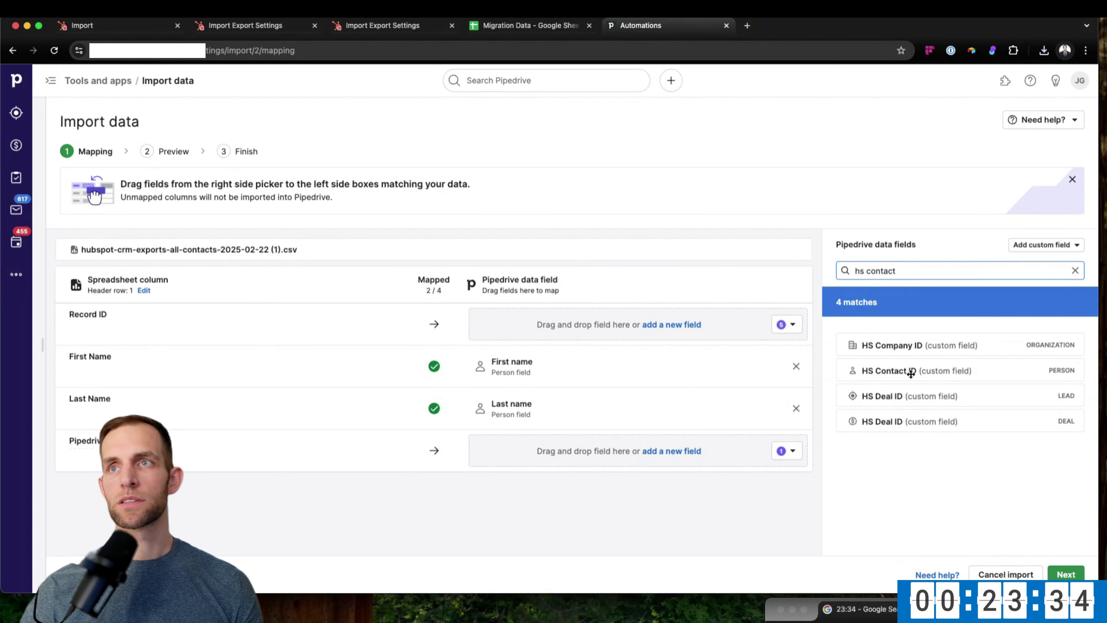
drag(910, 371, 608, 334)
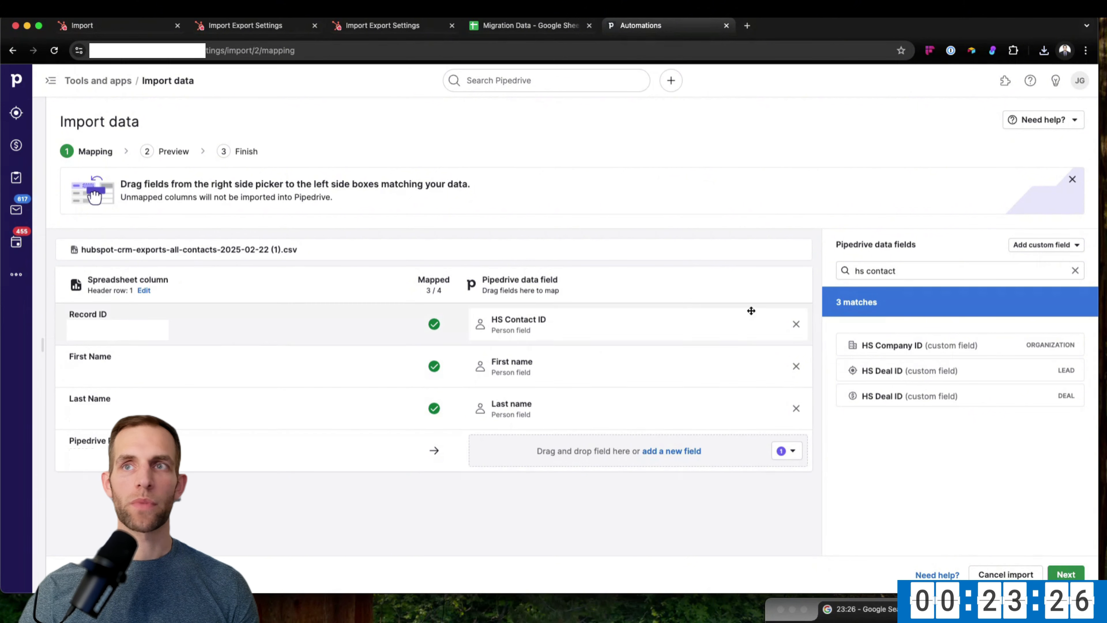
Search the data fields for "id" and map the Pipedrive Person ID column to Pipedrive System ID (Person).
double_click(890, 274)
triple_click(890, 275)
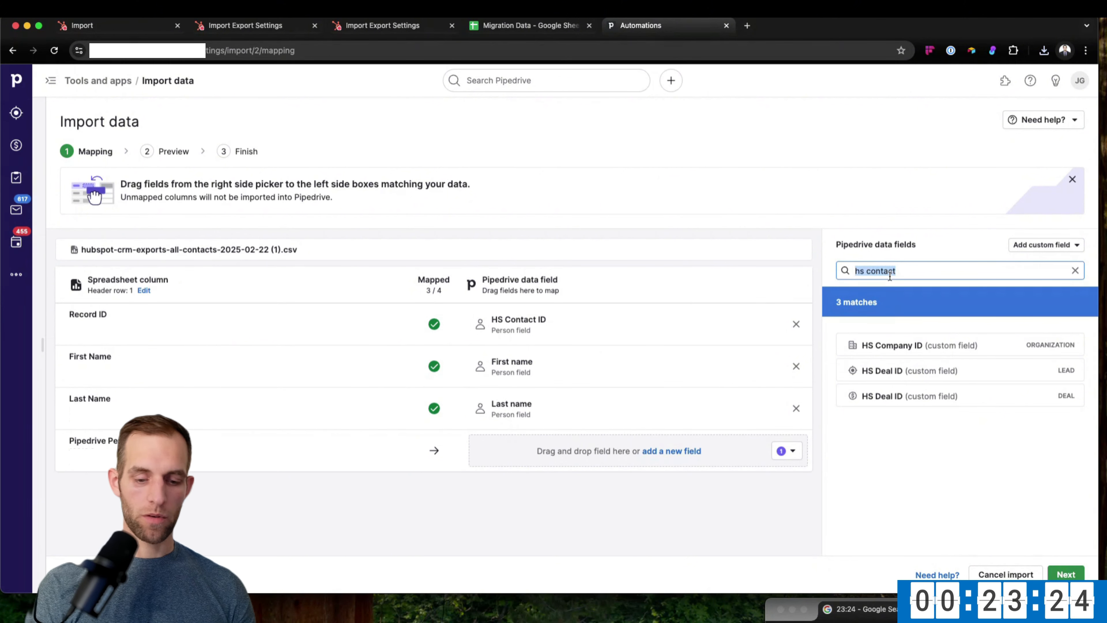
text(id)
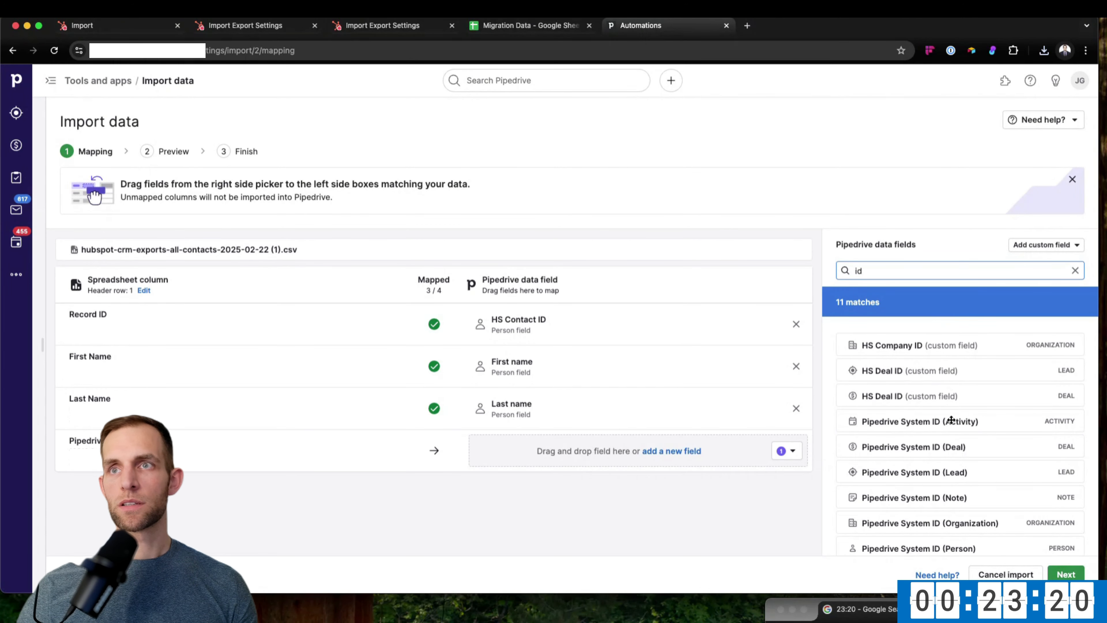
scroll(952, 425, down, 1)
scroll(953, 425, down, 3)
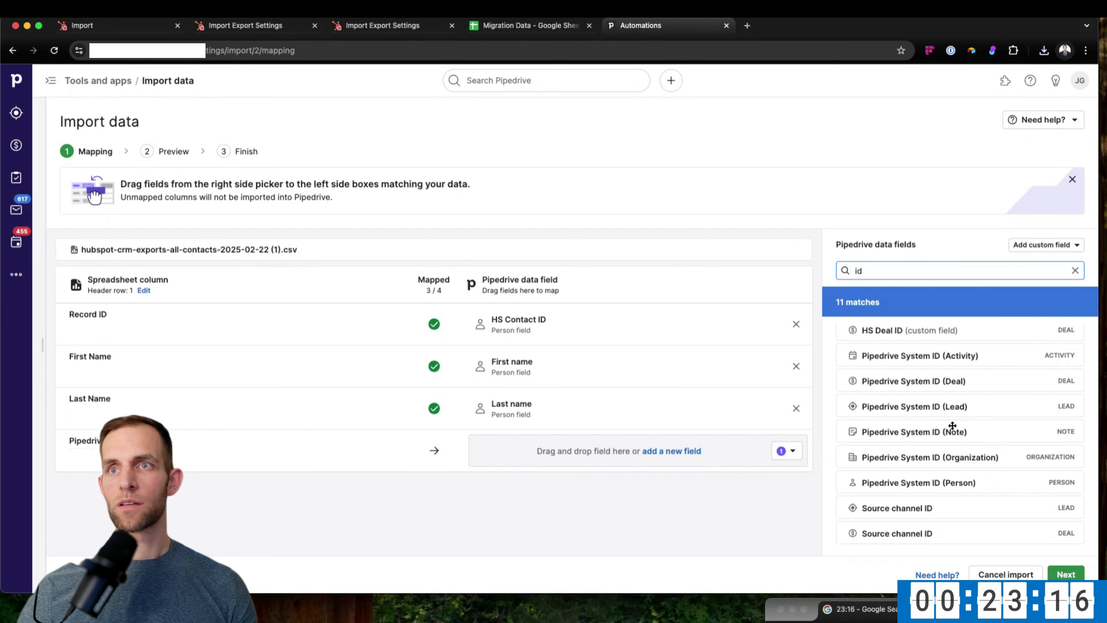
scroll(952, 425, up, 3)
scroll(950, 419, down, 3)
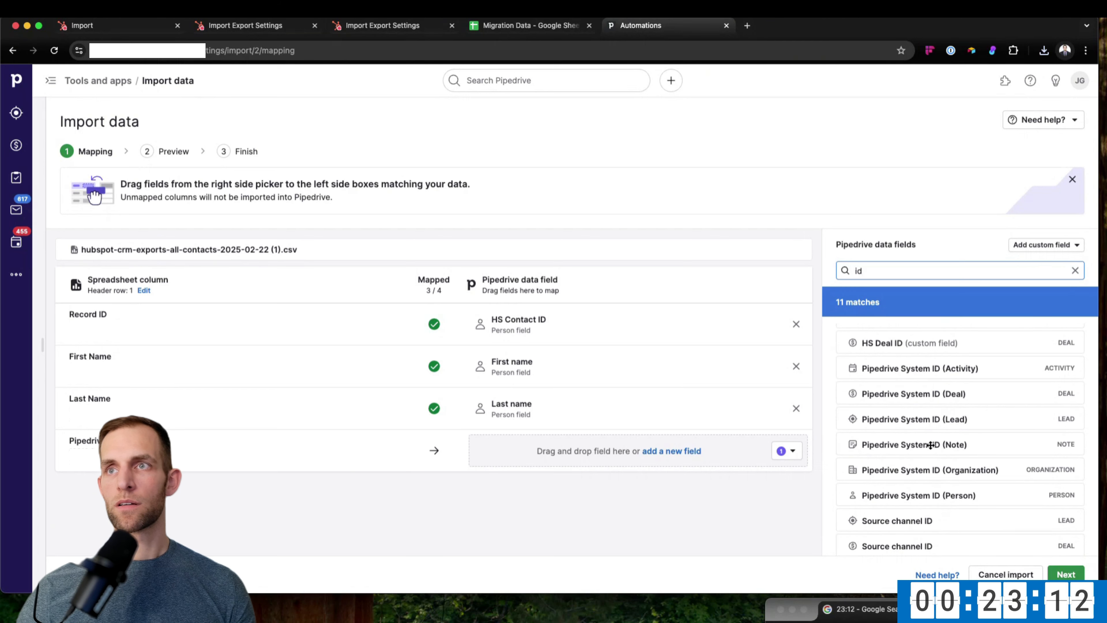
scroll(945, 430, down, 1)
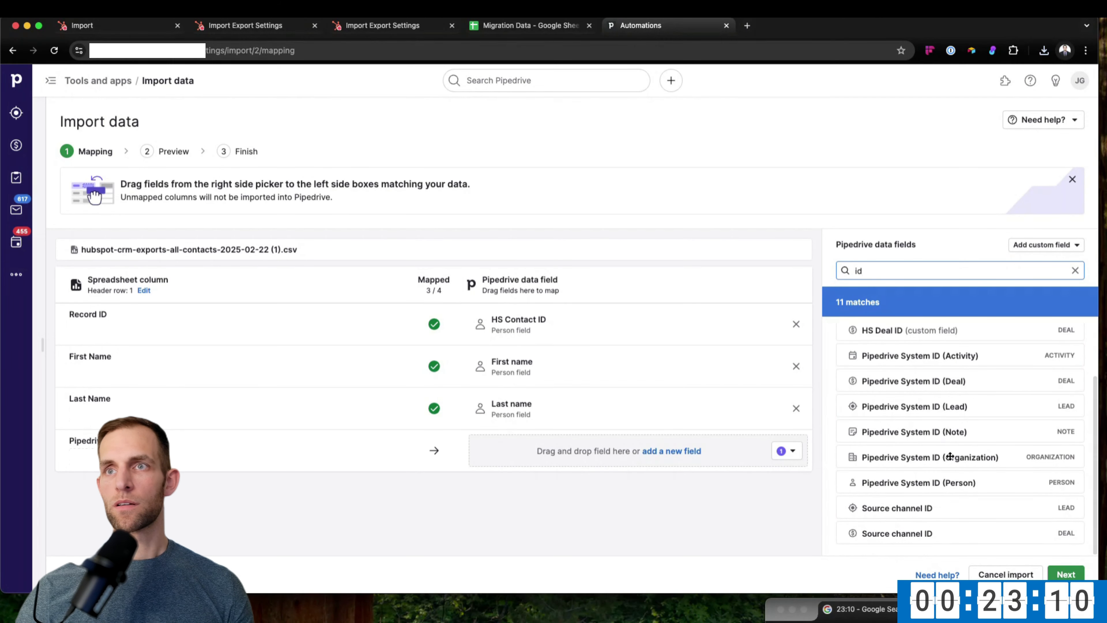
drag(934, 485, 600, 449)
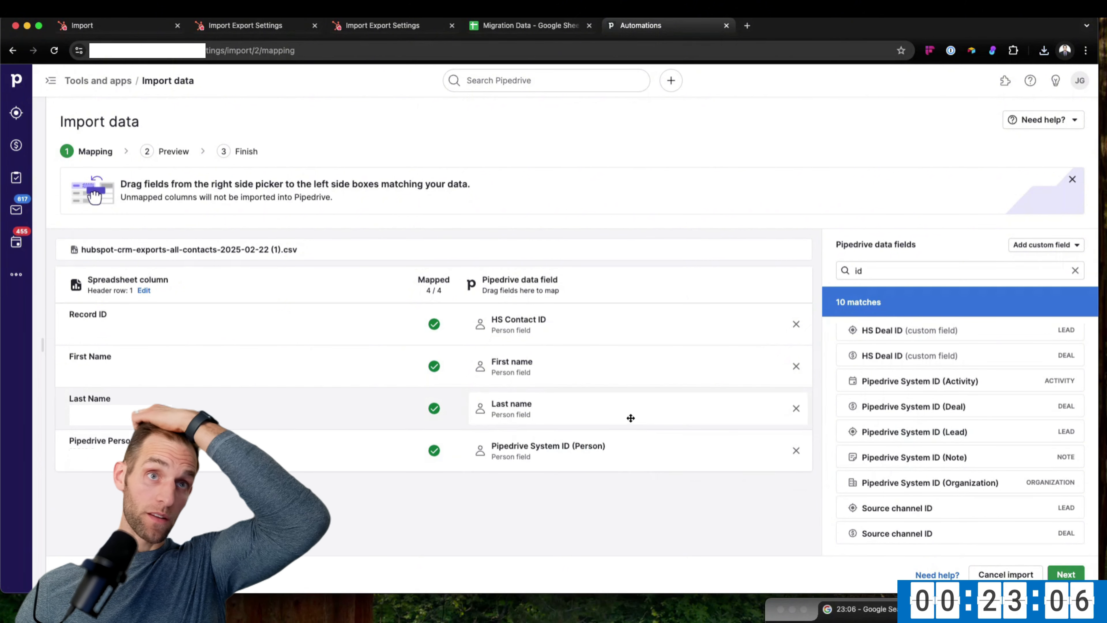
Remove the field mappings of the First Name and Last Name columns, and continue to the import preview to check its rows.
click(797, 368)
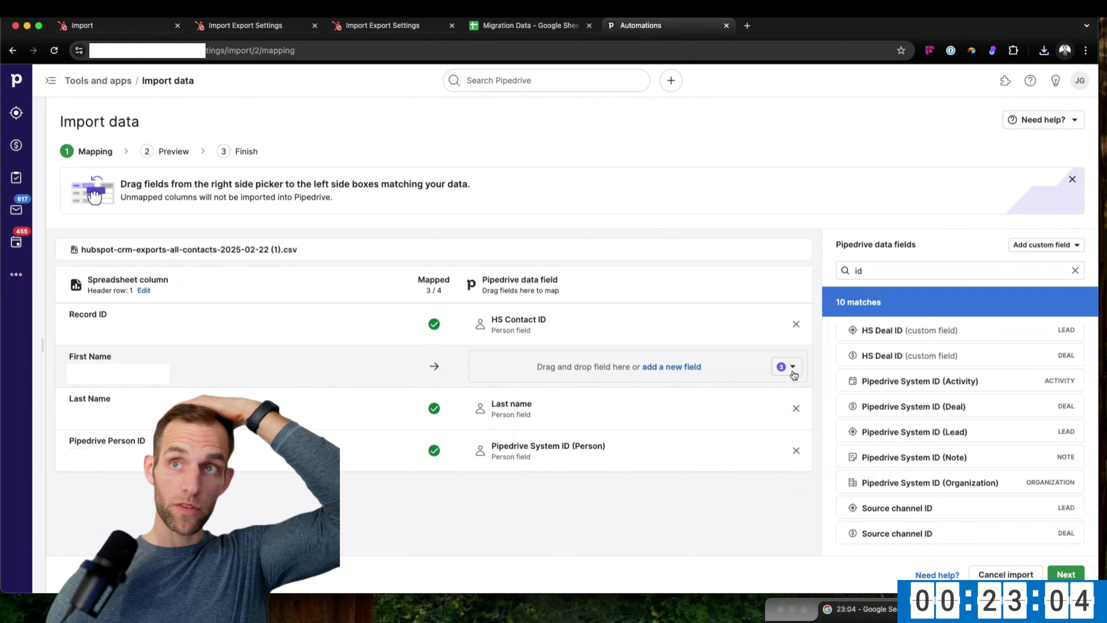
click(796, 408)
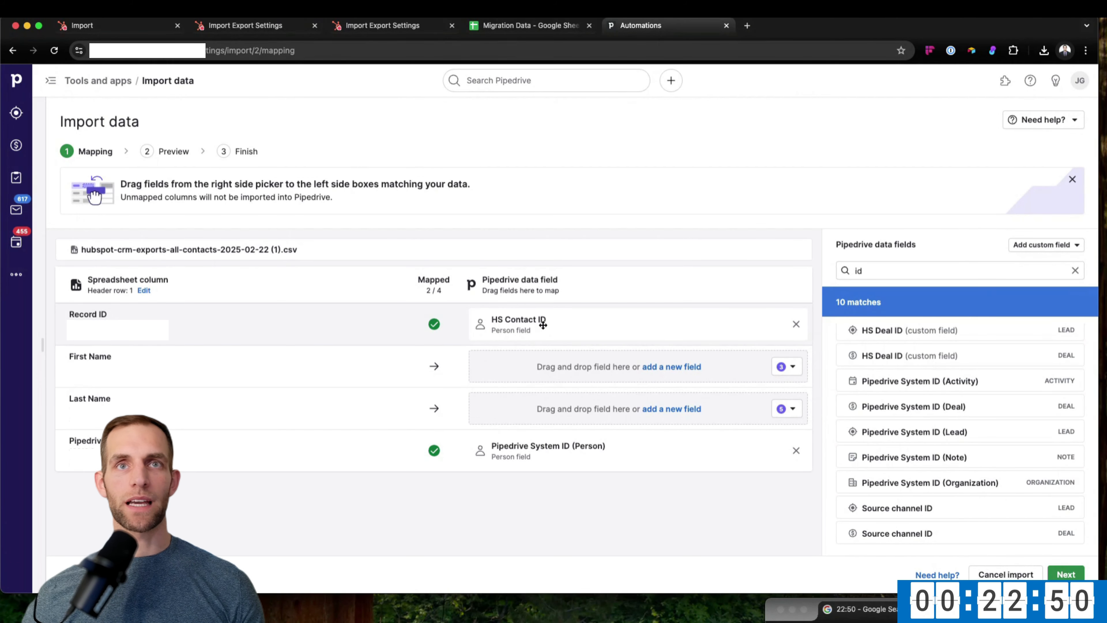
click(1067, 575)
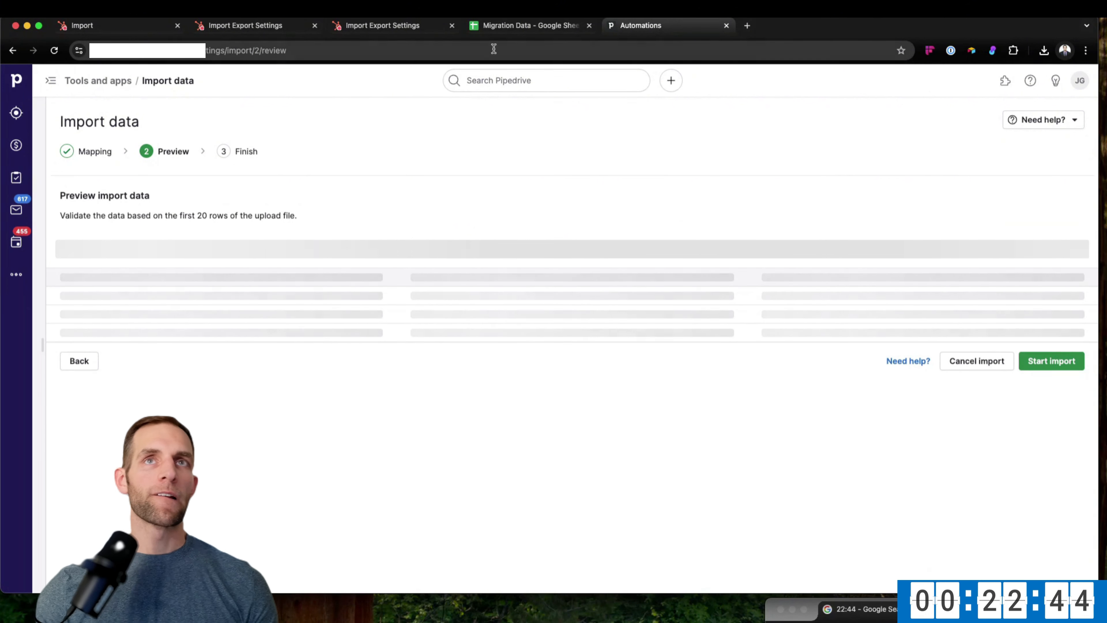
scroll(428, 243, down, 1)
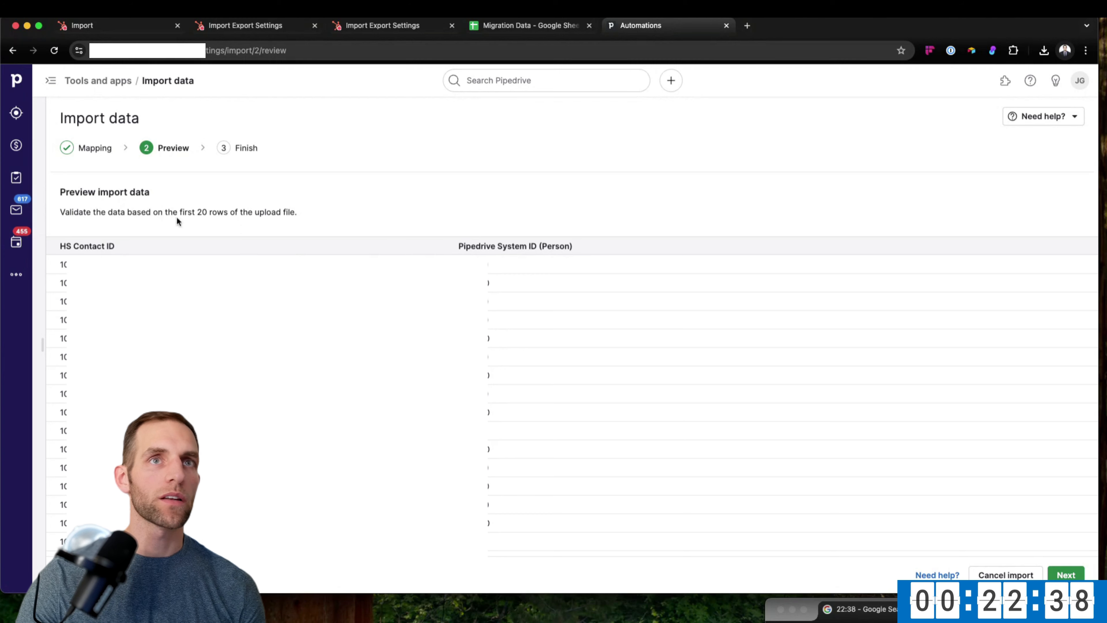
scroll(524, 328, down, 3)
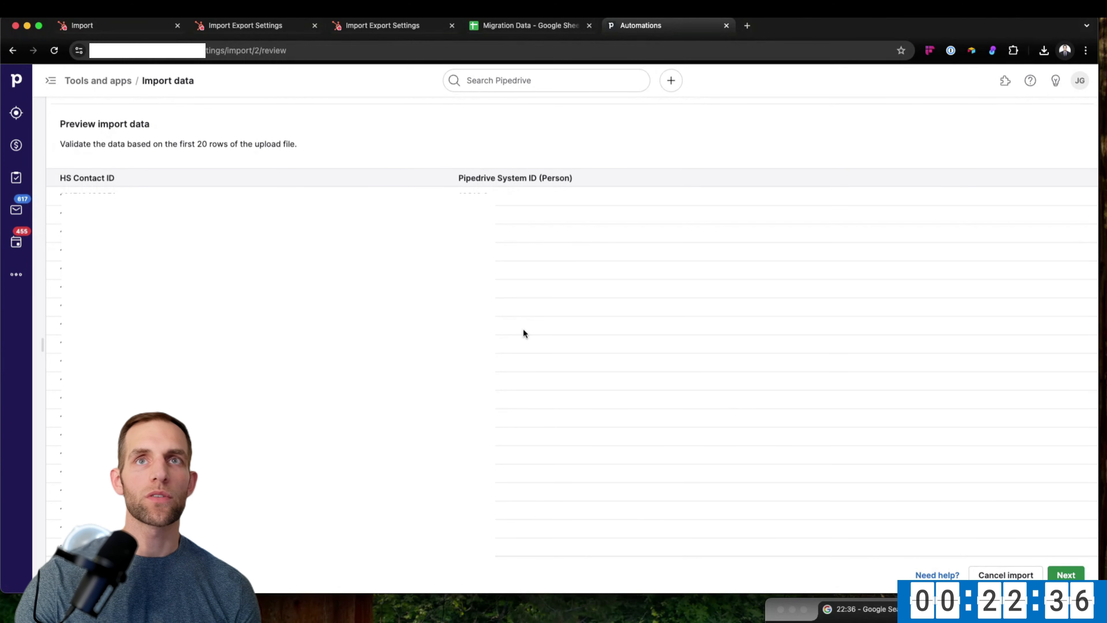
scroll(524, 331, down, 1)
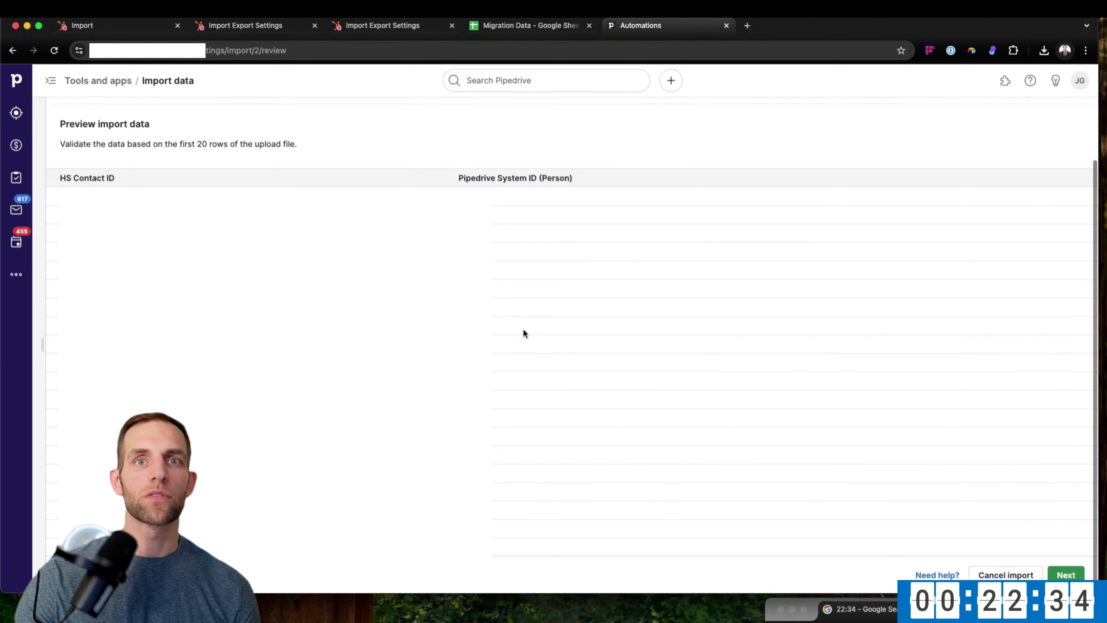
scroll(524, 333, up, 4)
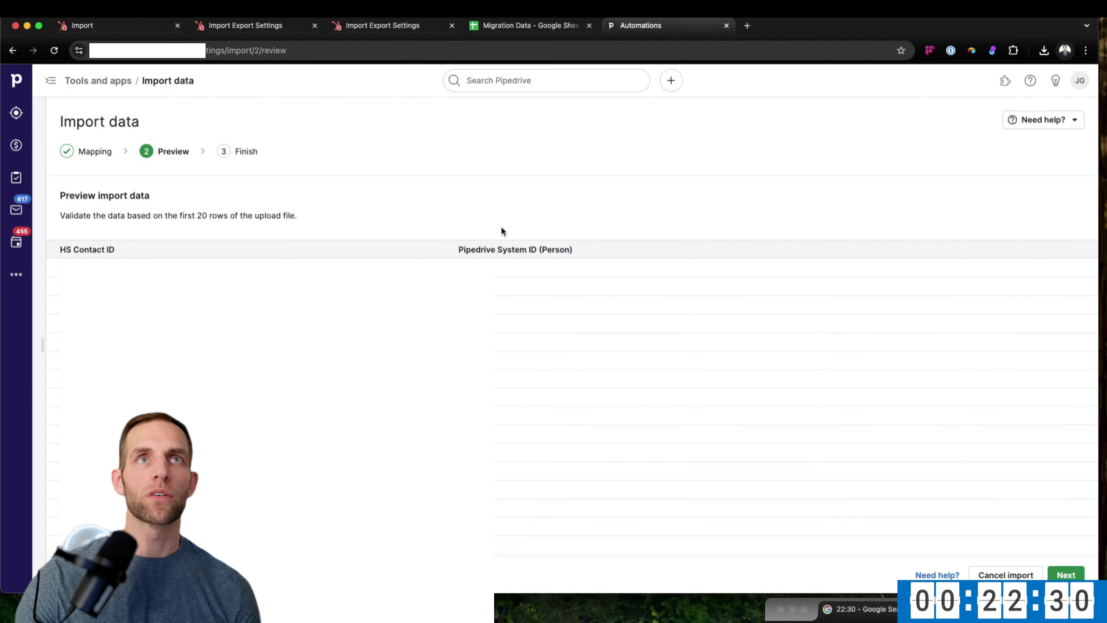
click(78, 30)
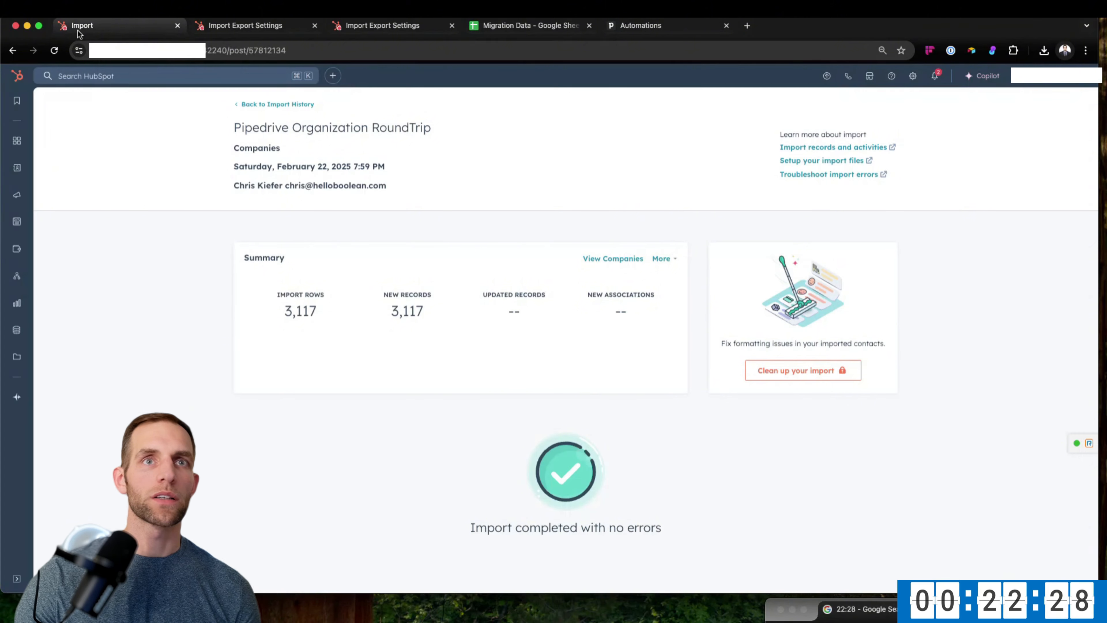
click(242, 30)
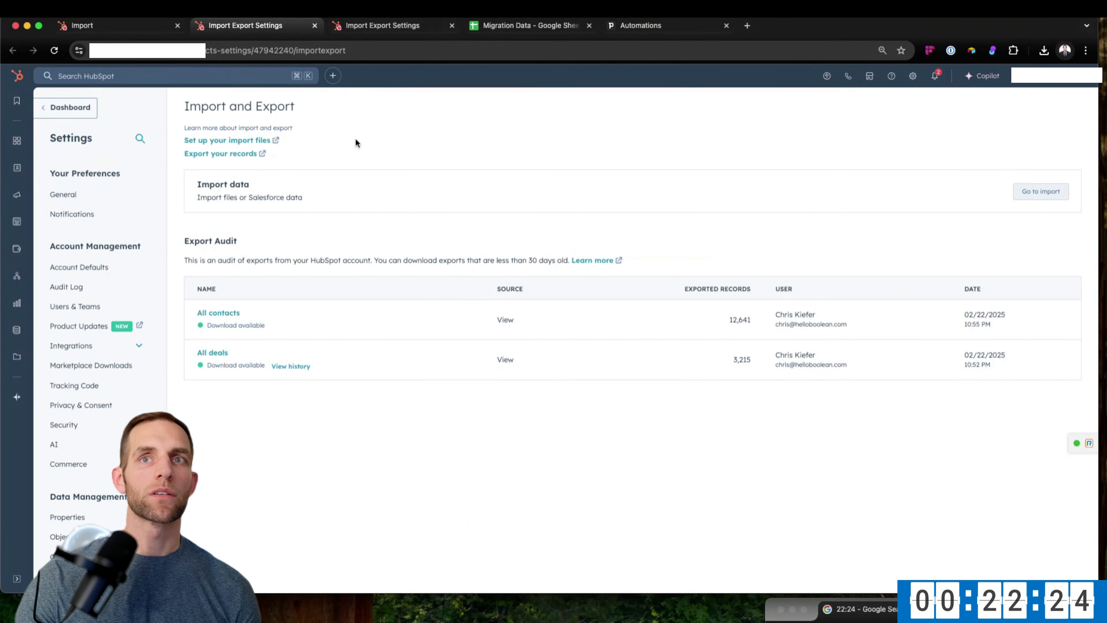
click(371, 25)
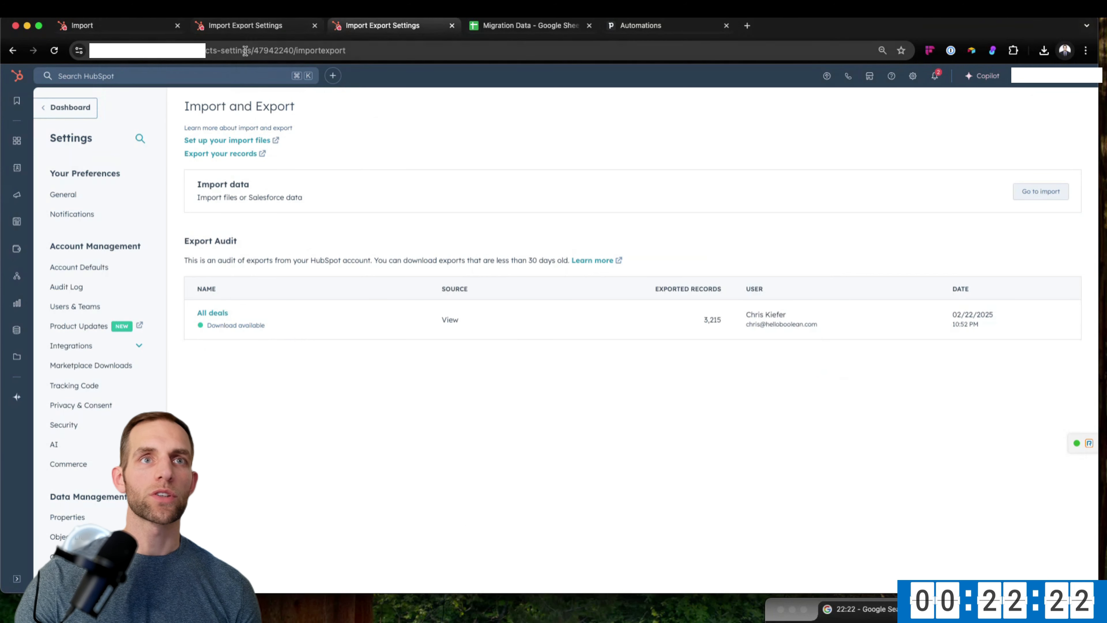
click(131, 27)
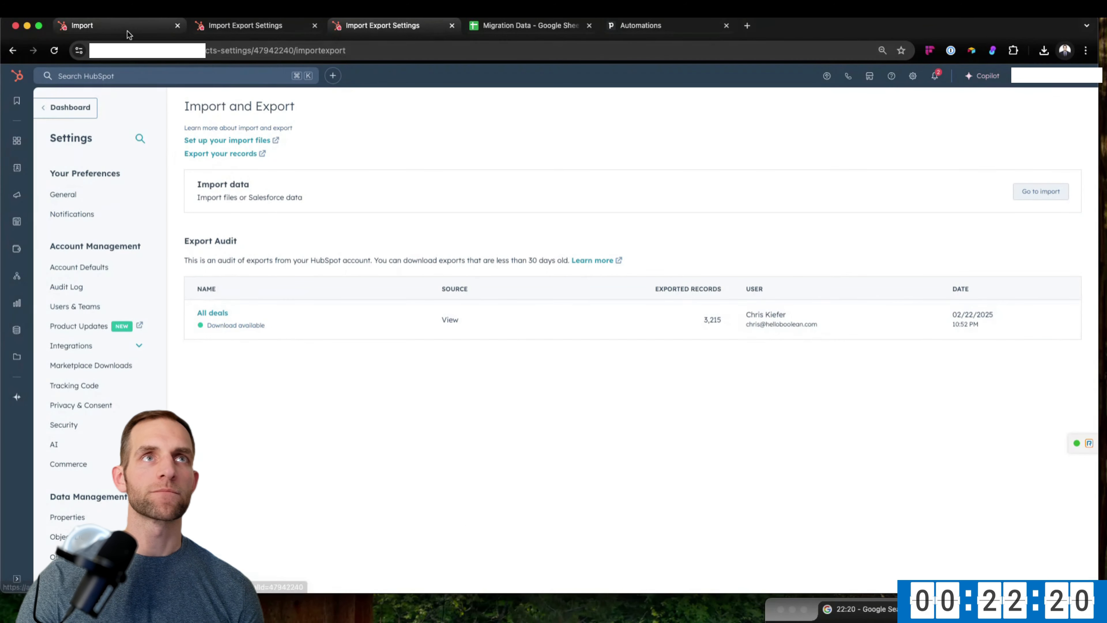
Switch to HubSpot's settings, search the contact properties for "pipedrive", and open the Pipedrive Person ID property for editing.
click(251, 27)
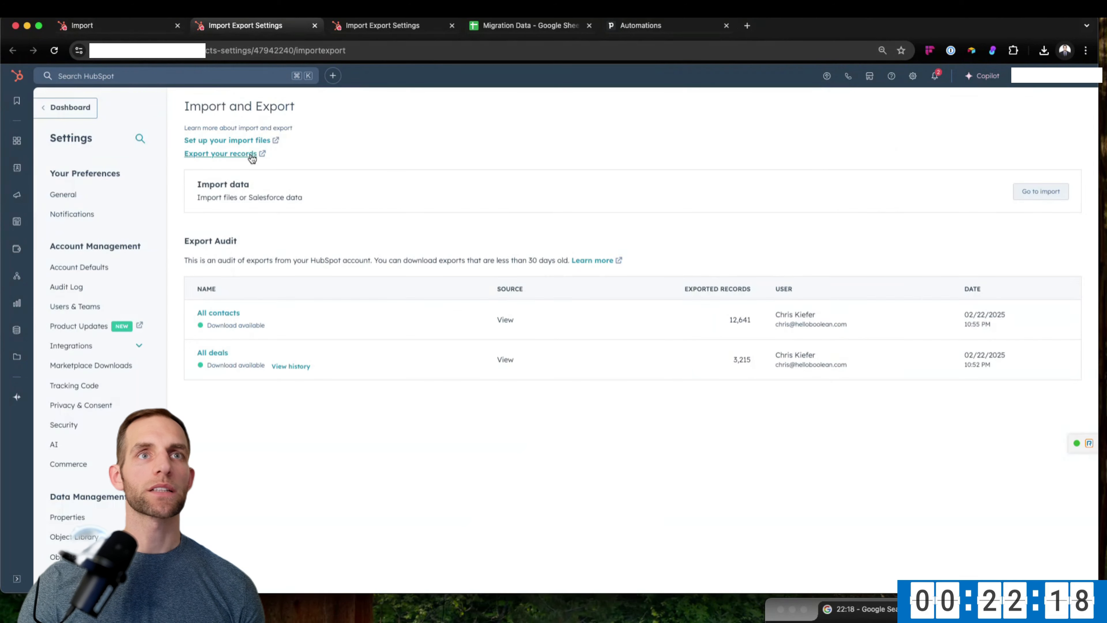
click(146, 76)
text(ckpm)
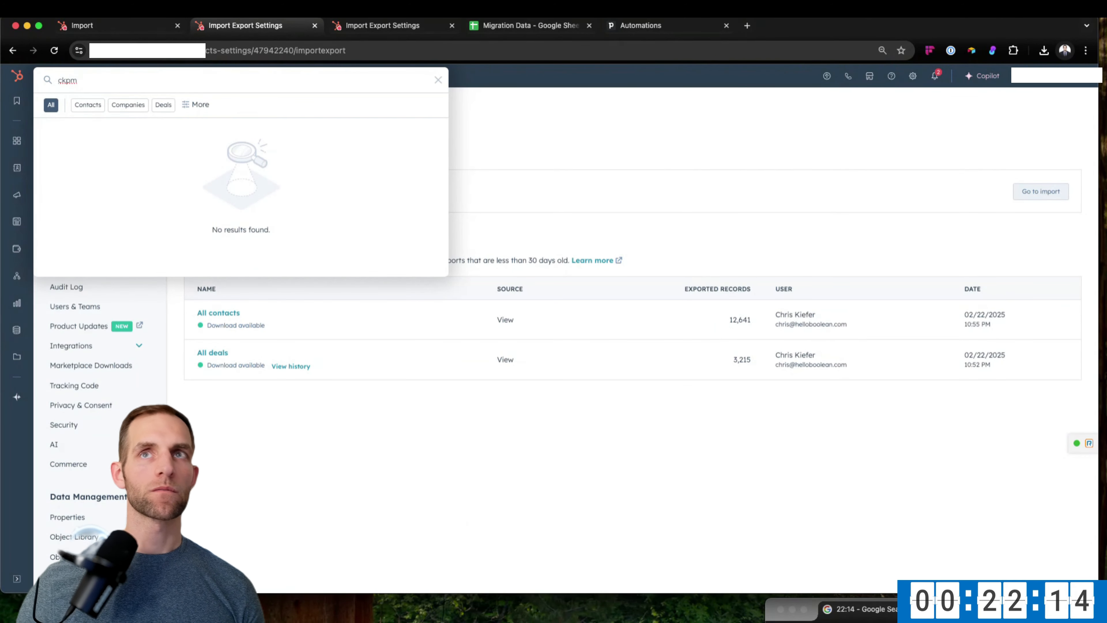
click(504, 114)
click(918, 77)
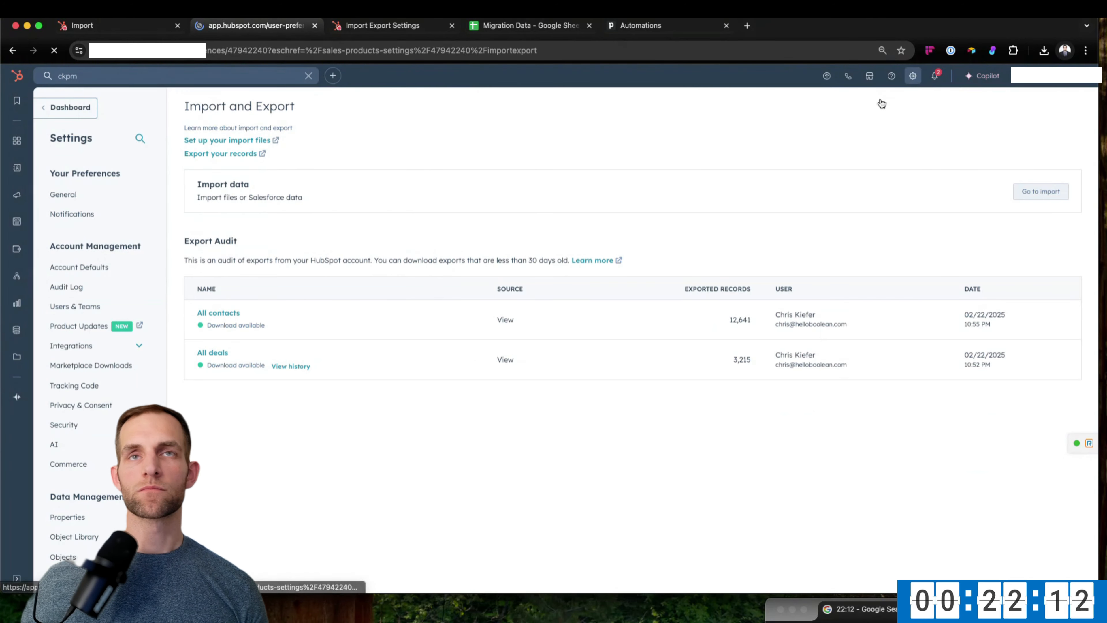
click(93, 521)
click(234, 259)
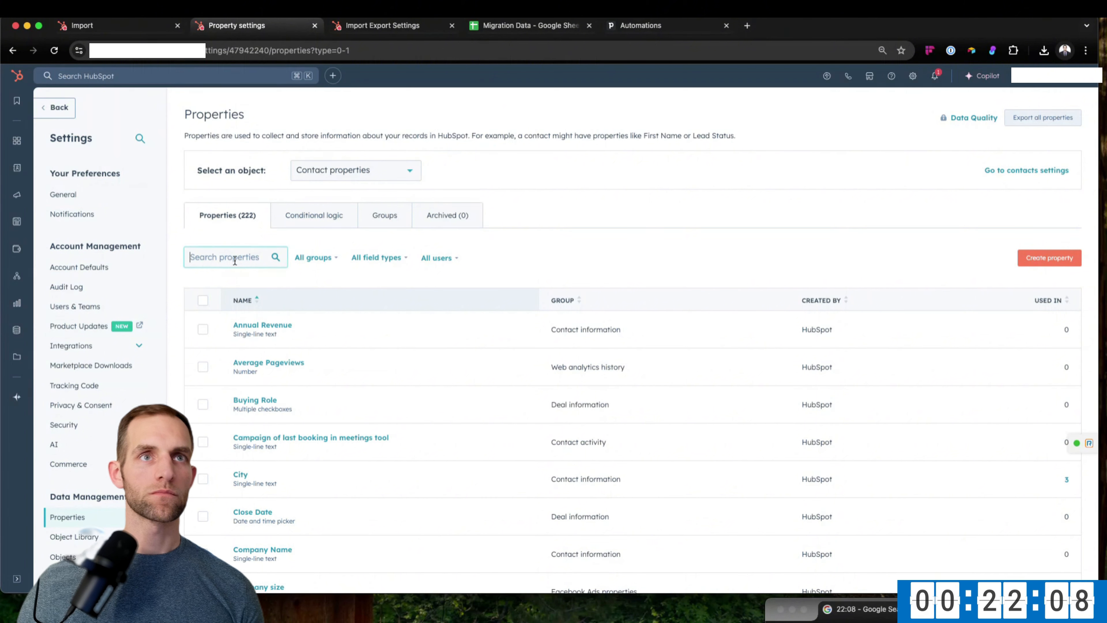
text(pipedrive)
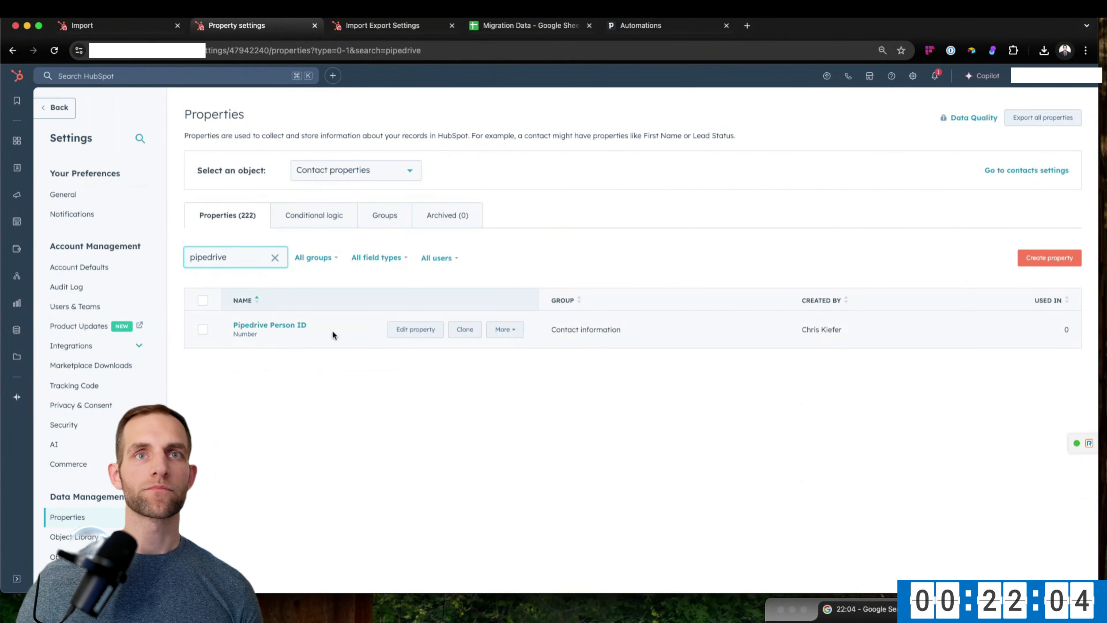
click(425, 328)
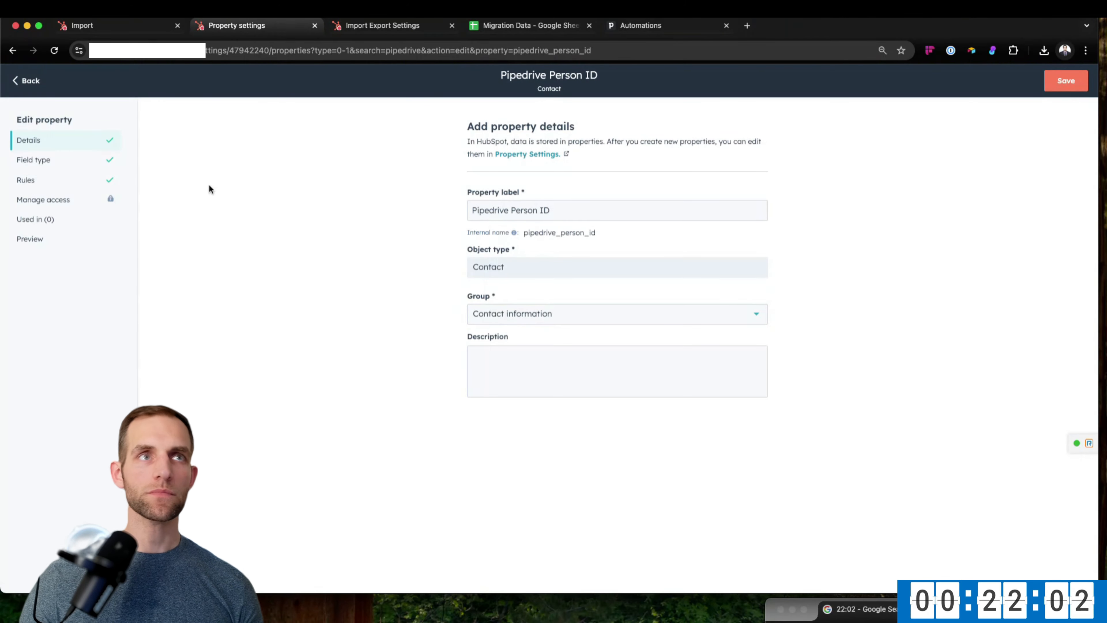
Set the number format of the Pipedrive Person ID property to Unformatted number and save the property.
click(68, 168)
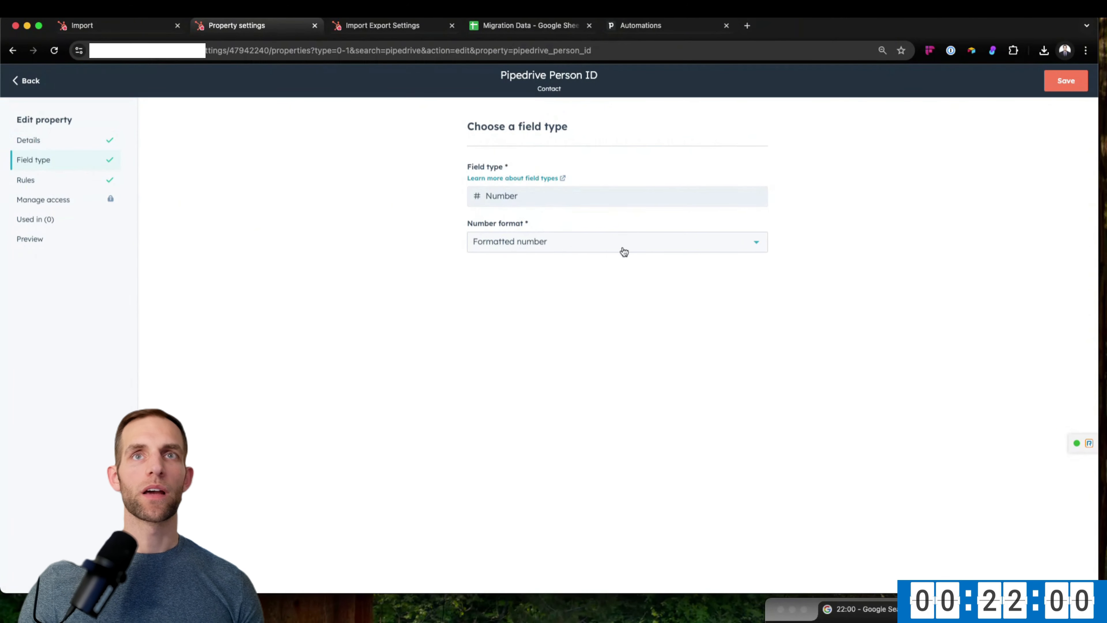
mouse_move(517, 190)
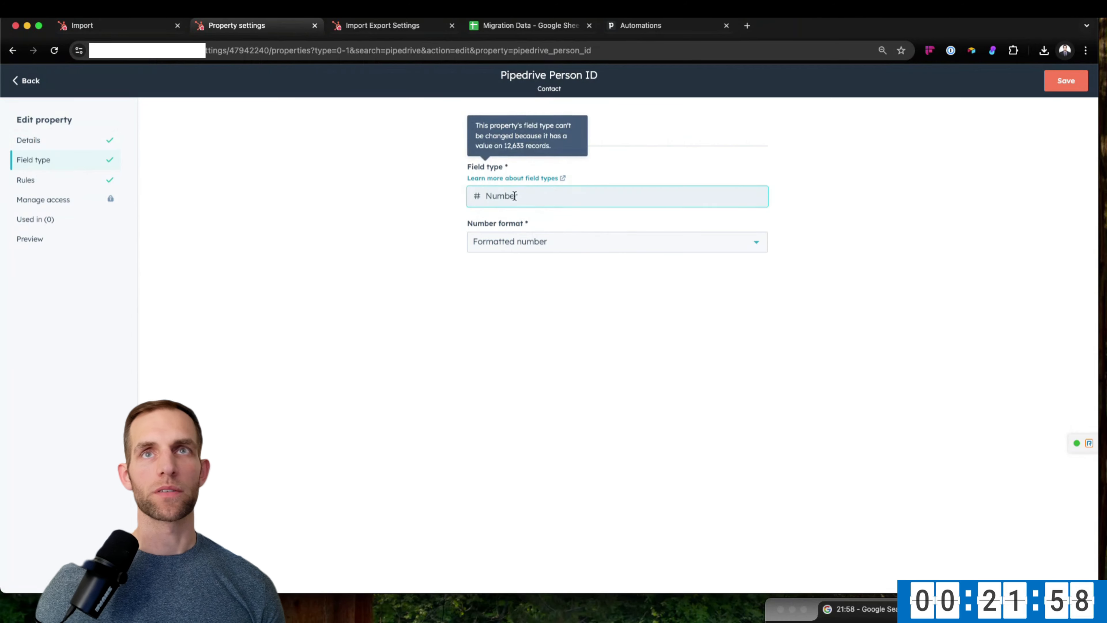
click(555, 241)
click(548, 301)
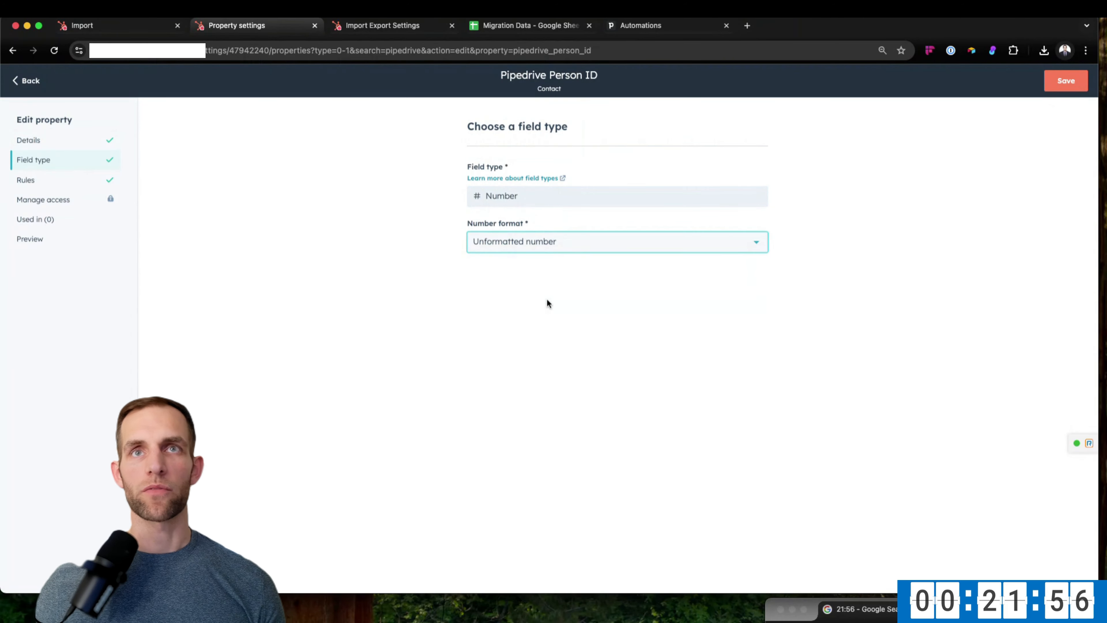
click(1050, 80)
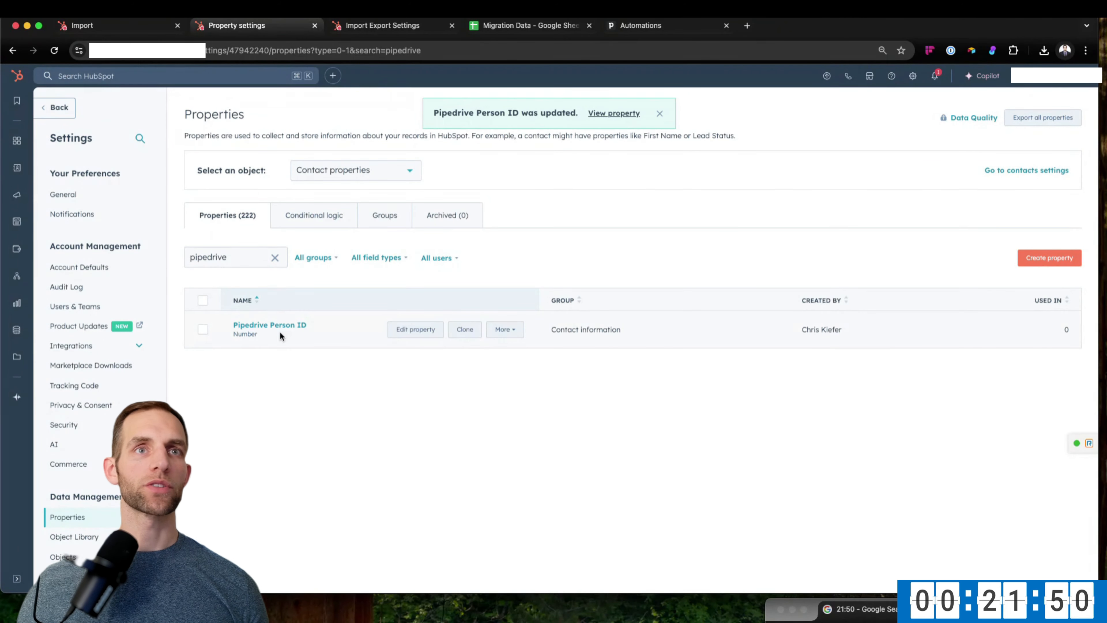
Export the All contacts view as a CSV file with English column headers.
mouse_move(16, 168)
click(83, 170)
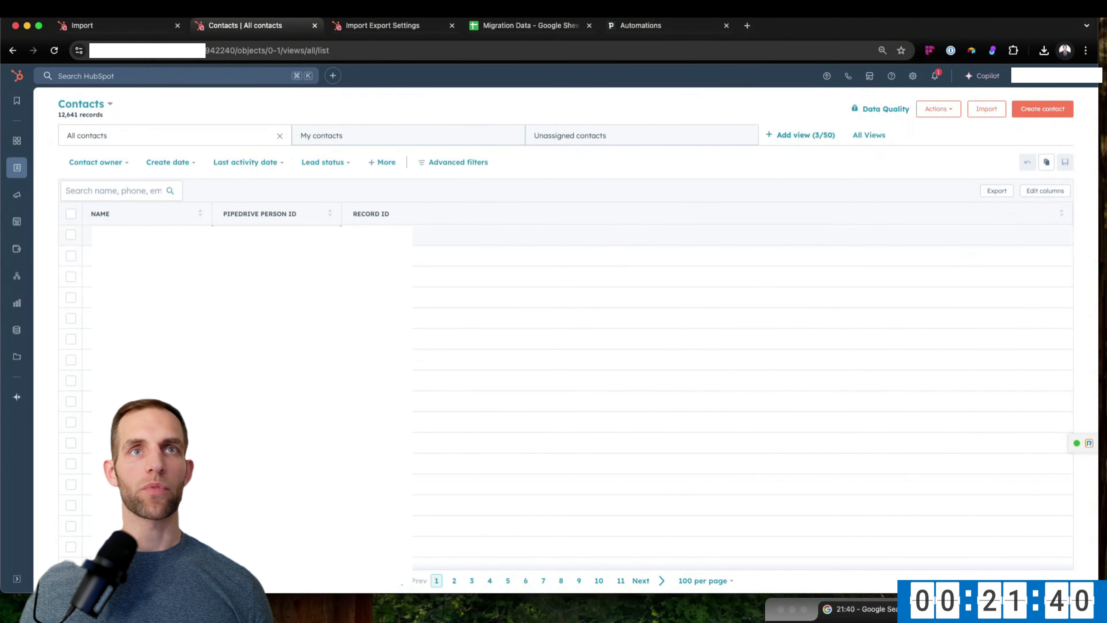
click(996, 193)
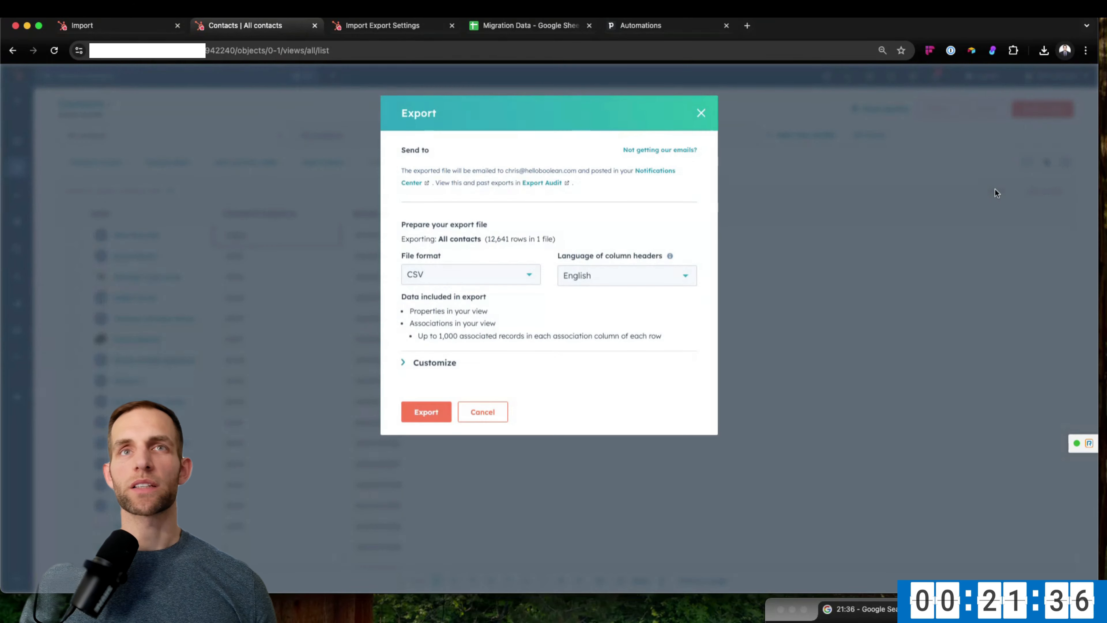
click(427, 412)
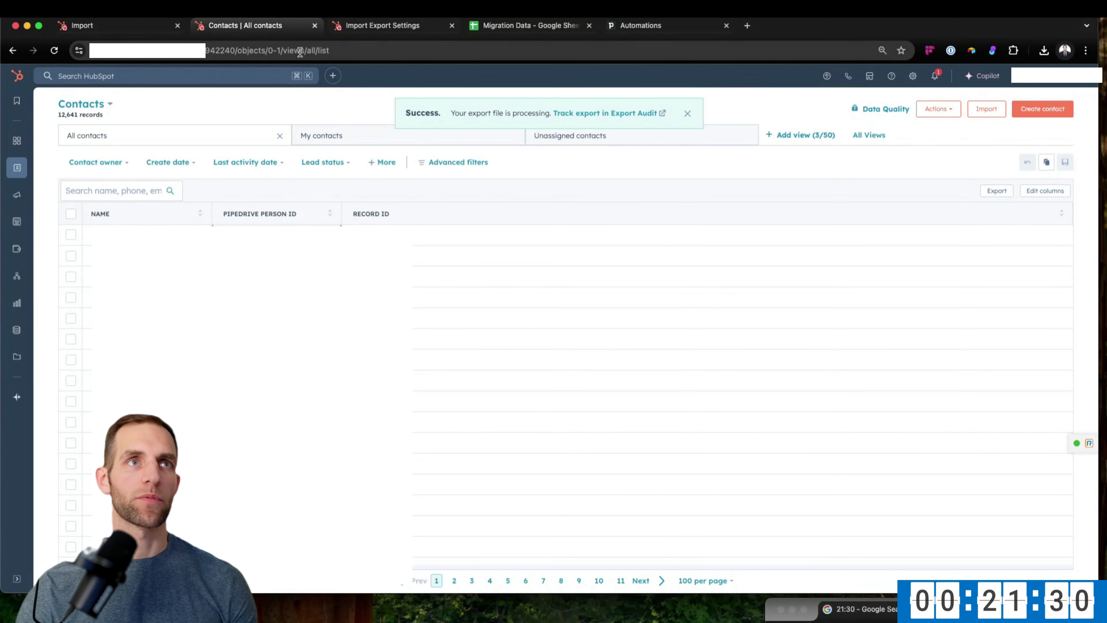
Open the companies list and remove every column except Company name from the selected columns of the All companies view.
click(109, 107)
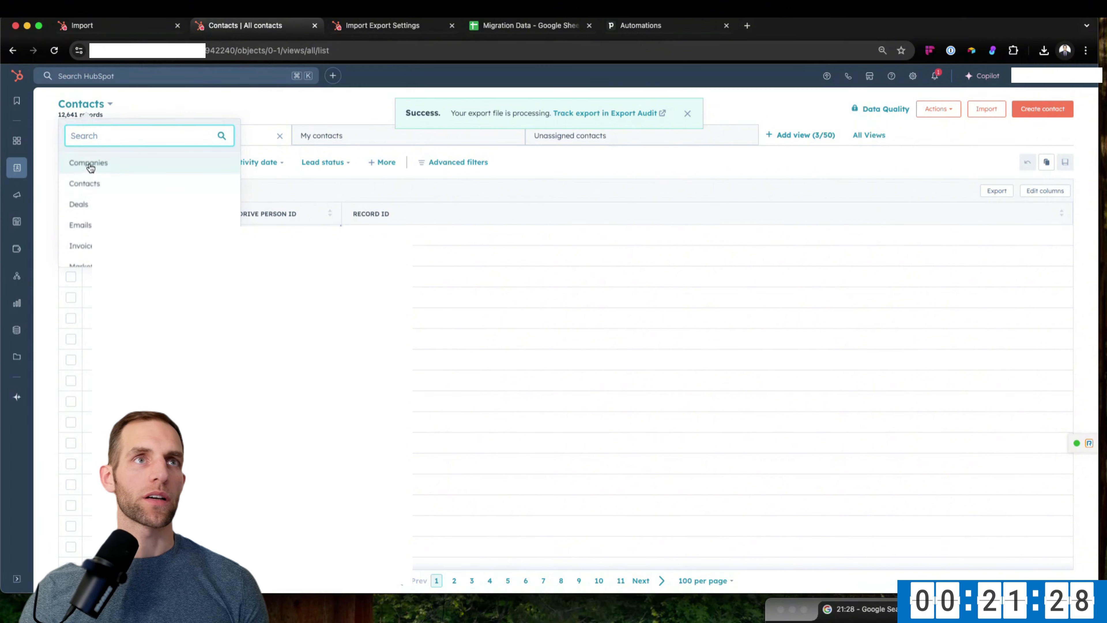
click(108, 159)
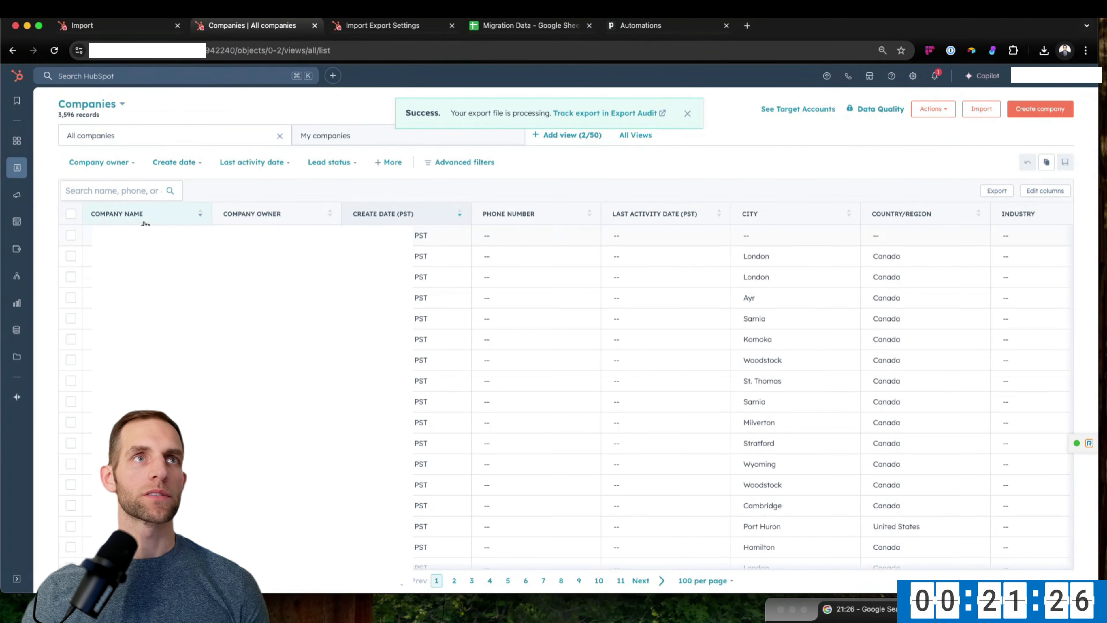
click(1045, 192)
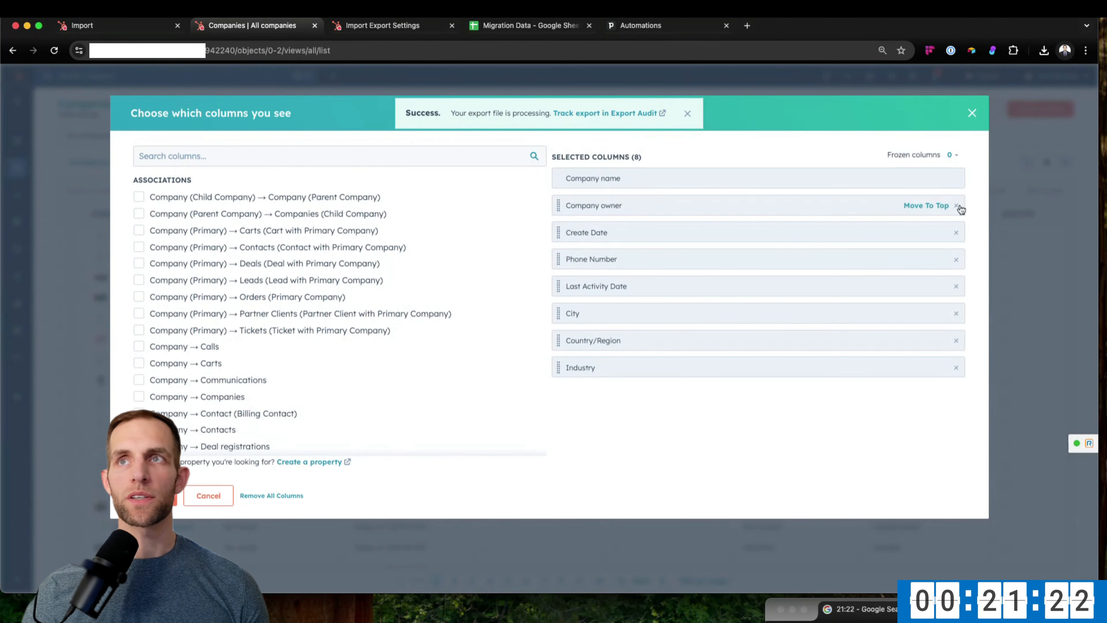
click(958, 206)
click(957, 206)
click(957, 206)
click(957, 207)
click(957, 207)
click(957, 206)
click(957, 206)
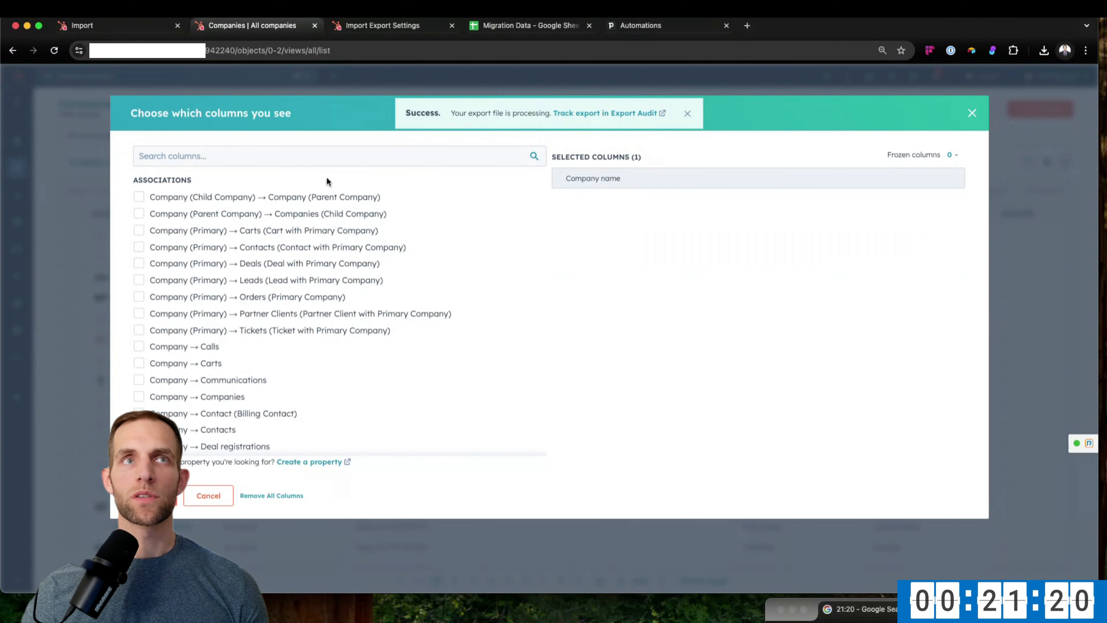
Add the Pipedrive Organization ID and Record ID columns to the All companies view and apply the selection.
click(327, 157)
text(pipe)
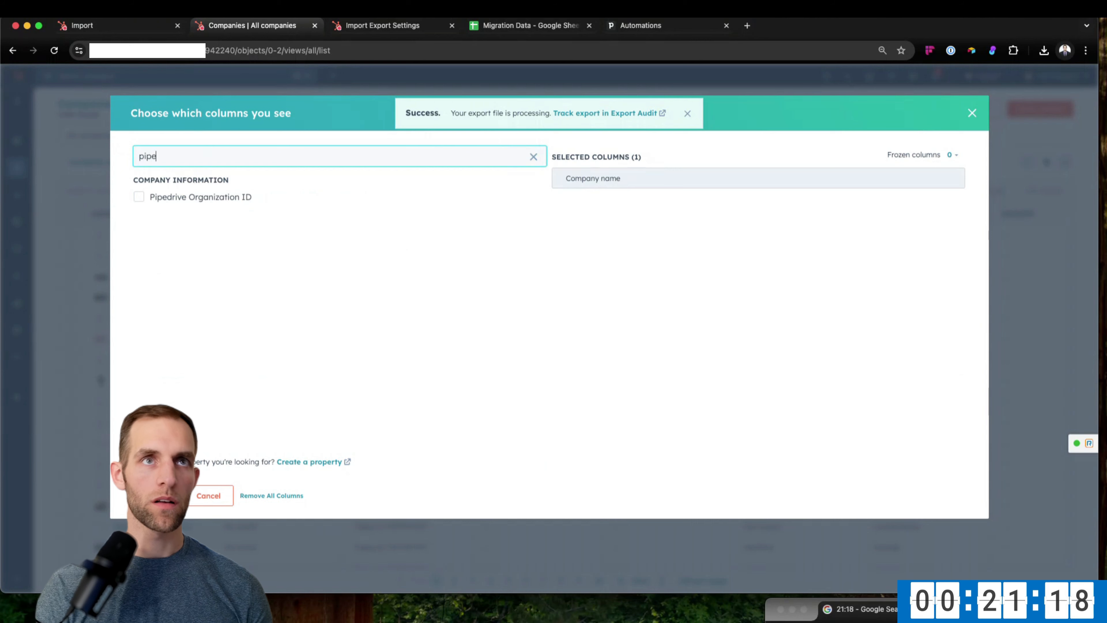
click(138, 197)
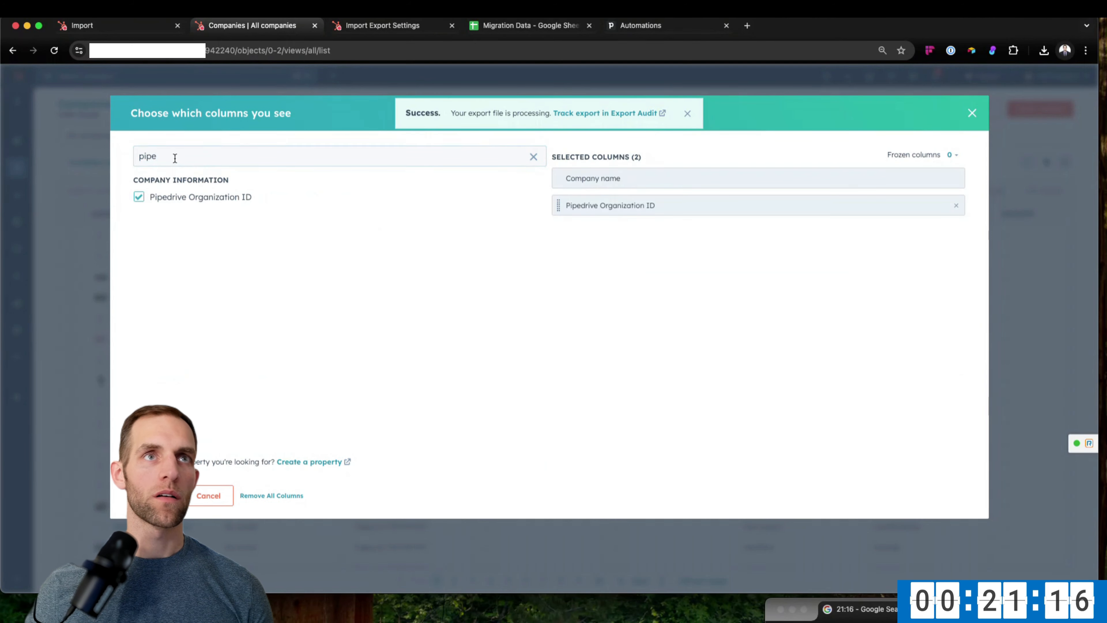
double_click(175, 158)
text(rec)
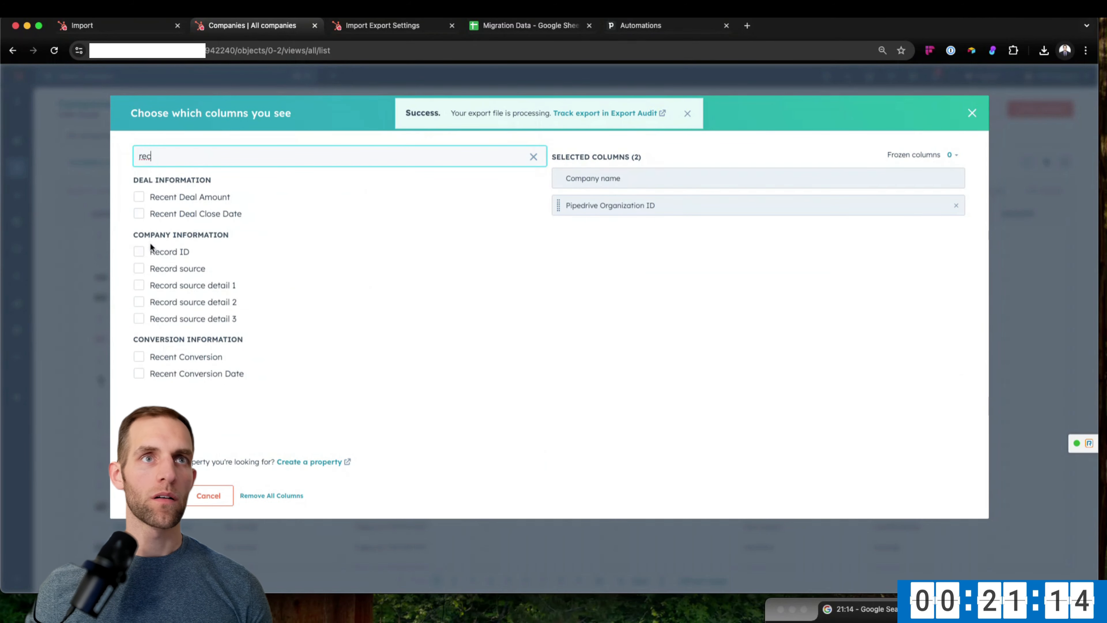
click(139, 252)
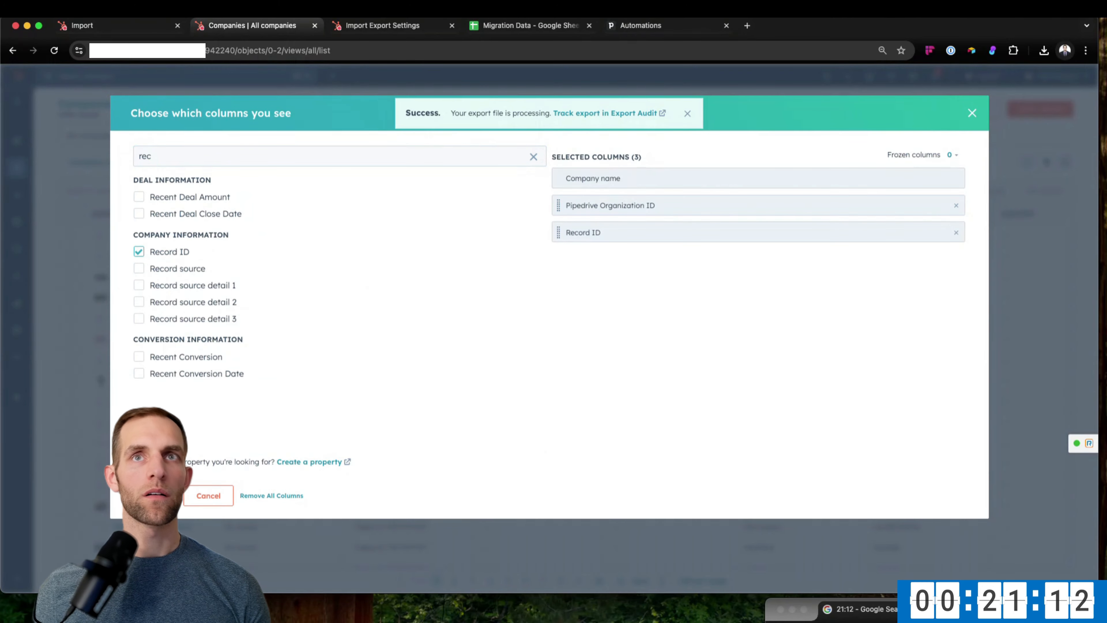
click(154, 496)
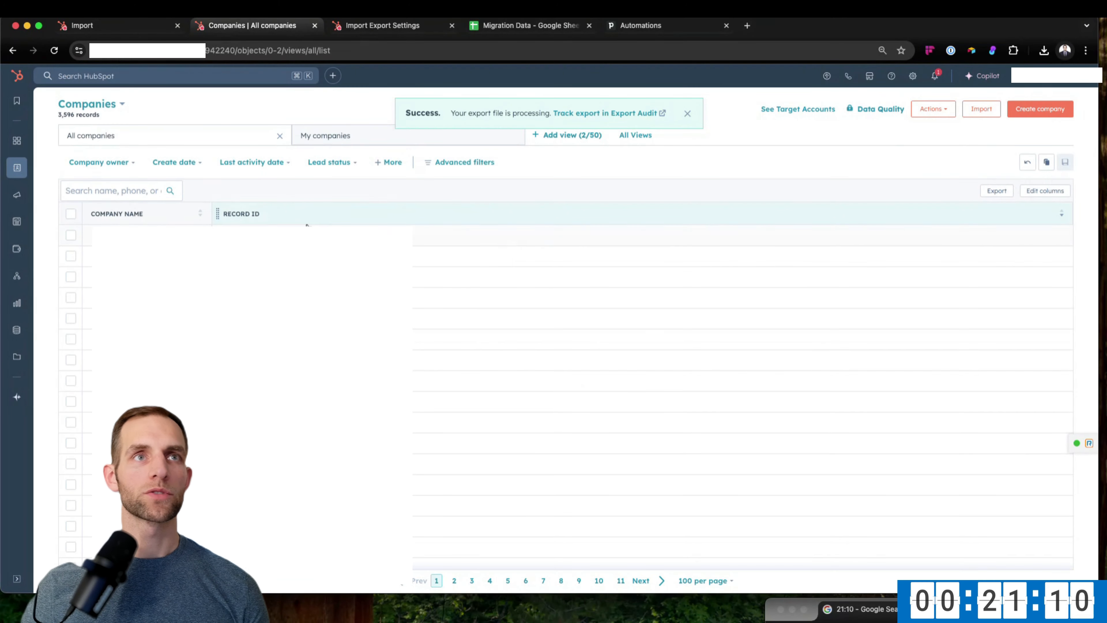
Try again to add the Pipedrive Organization ID column to the All companies view alongside Record ID.
click(1045, 190)
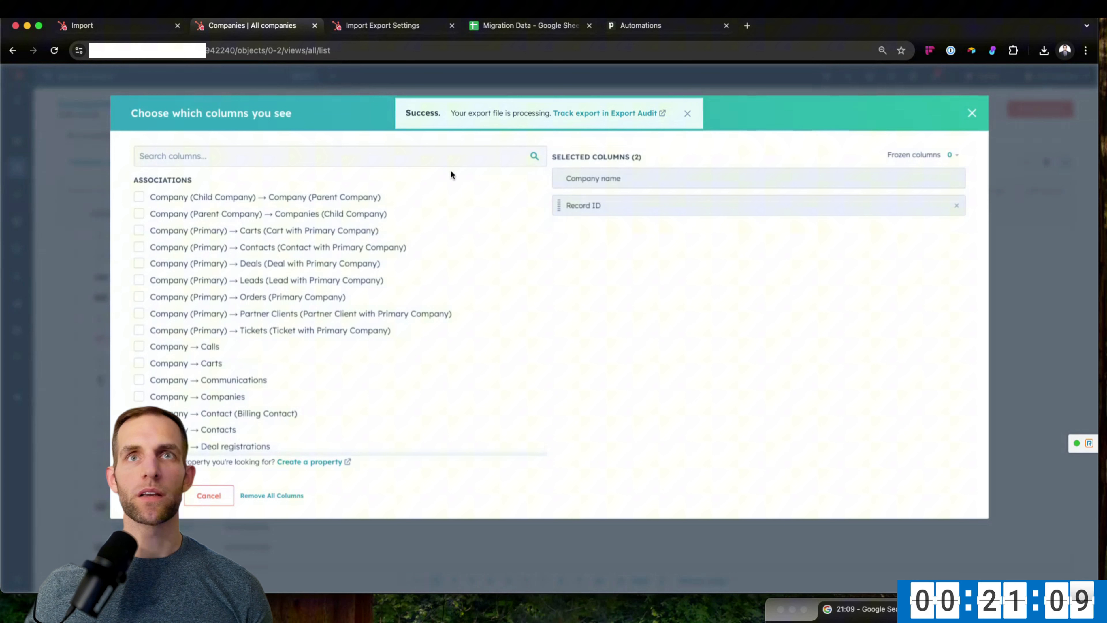
click(403, 161)
text(pip)
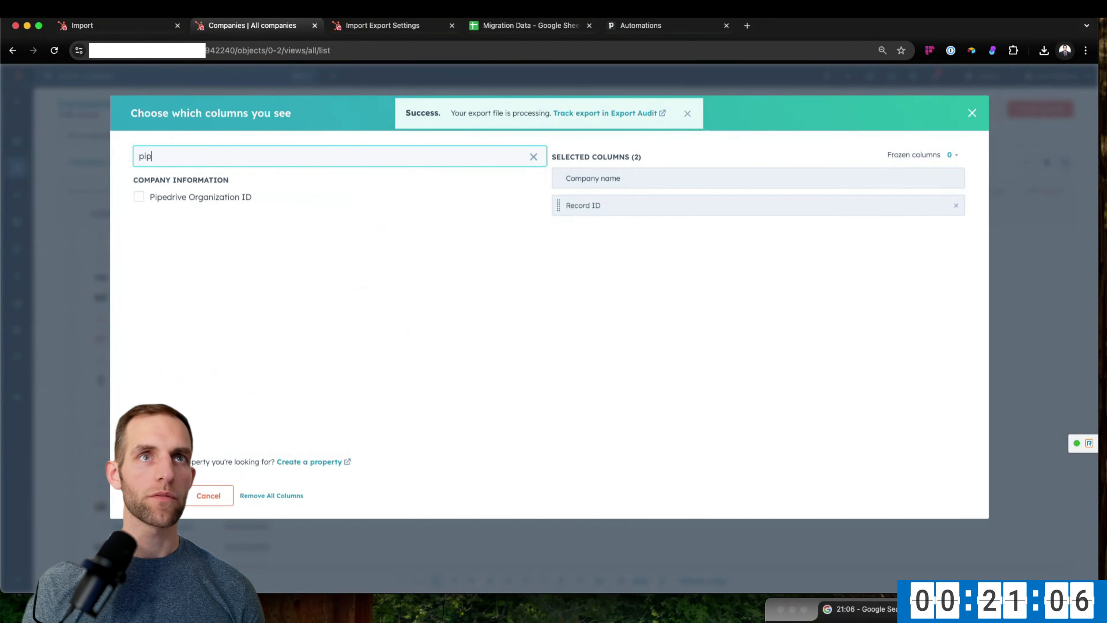
click(141, 197)
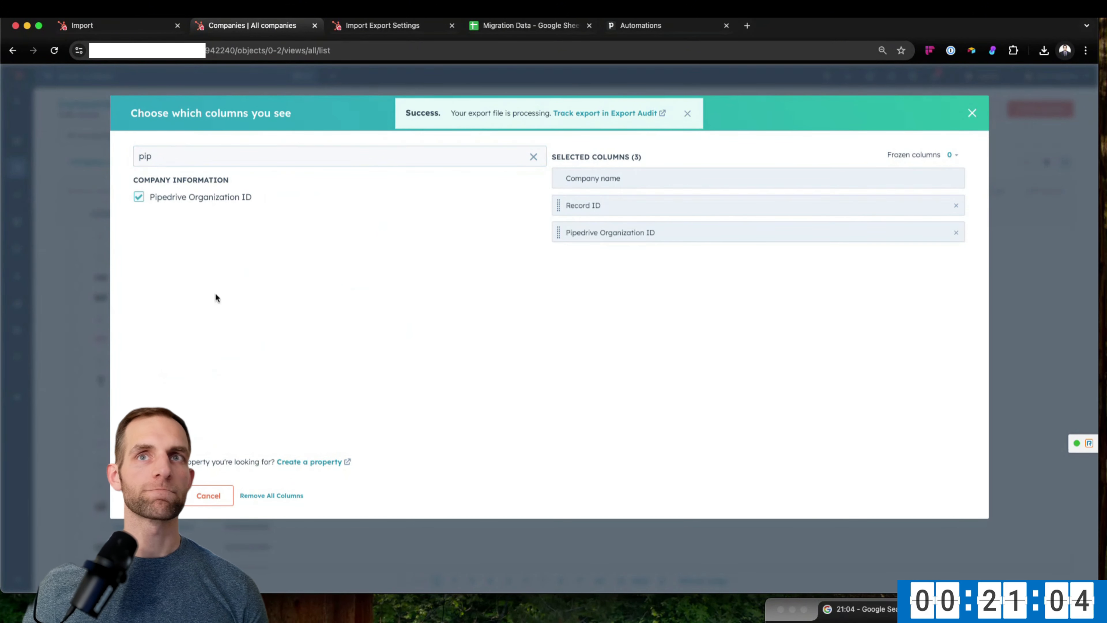
click(148, 495)
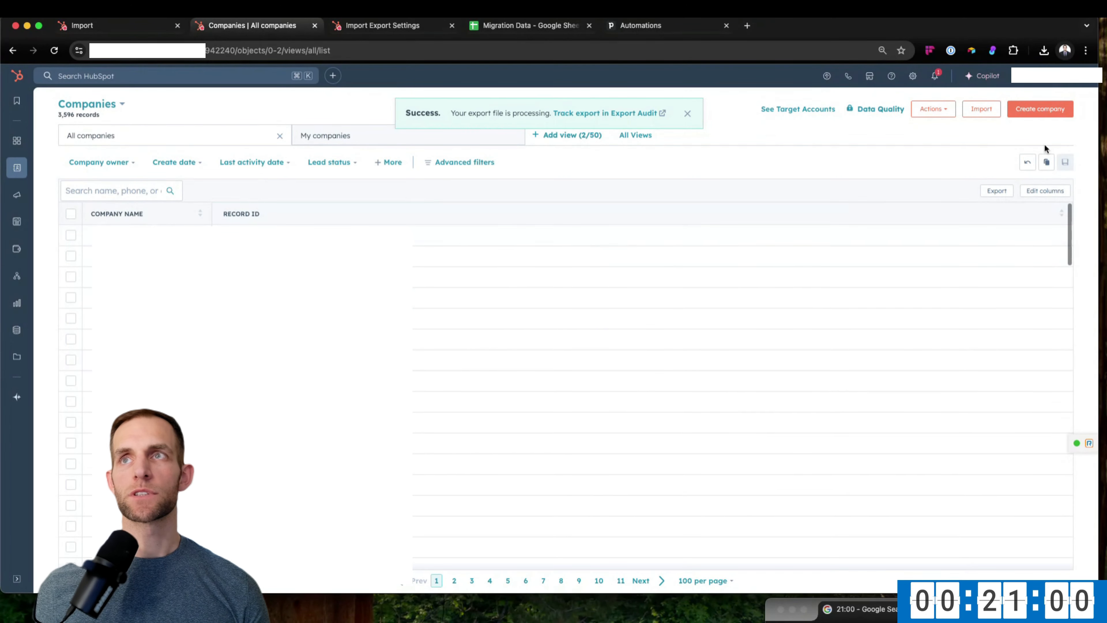
click(1046, 190)
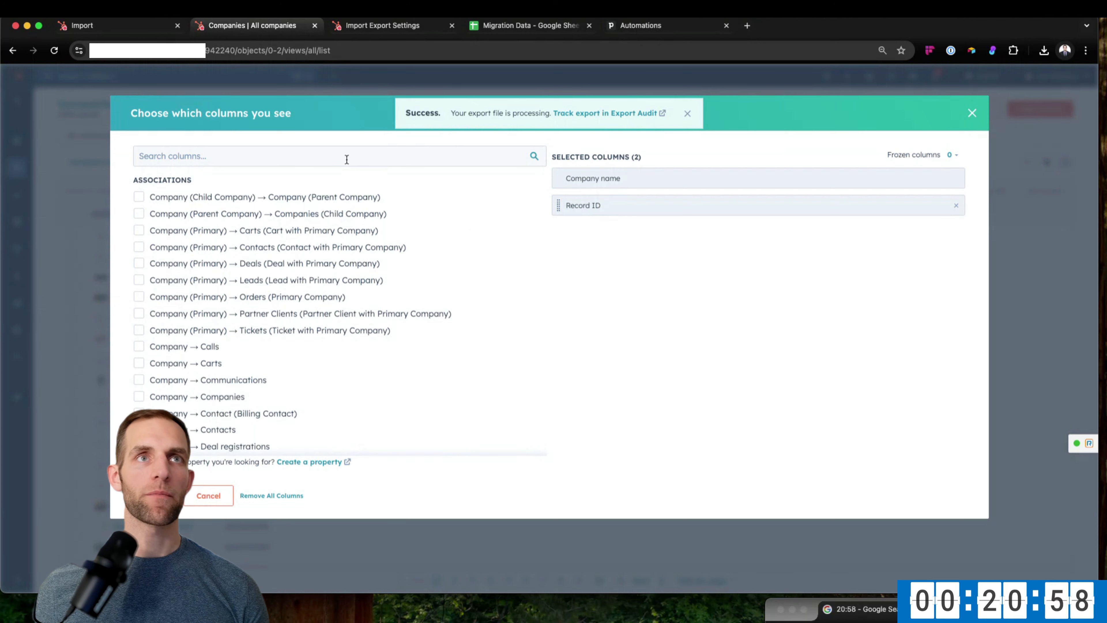
click(346, 159)
text(pip)
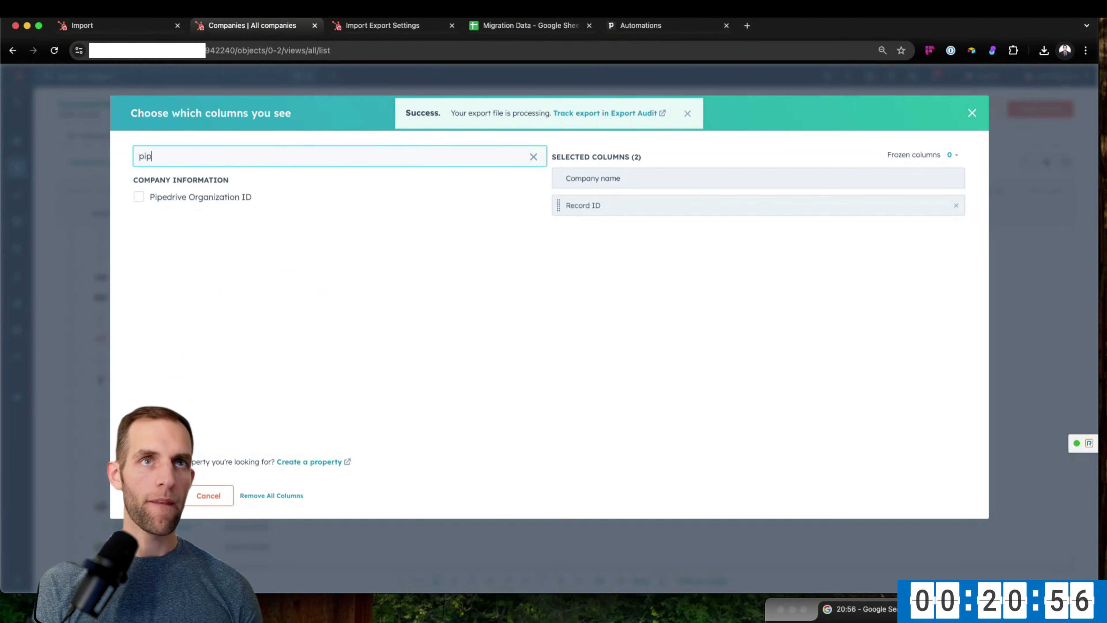
click(139, 197)
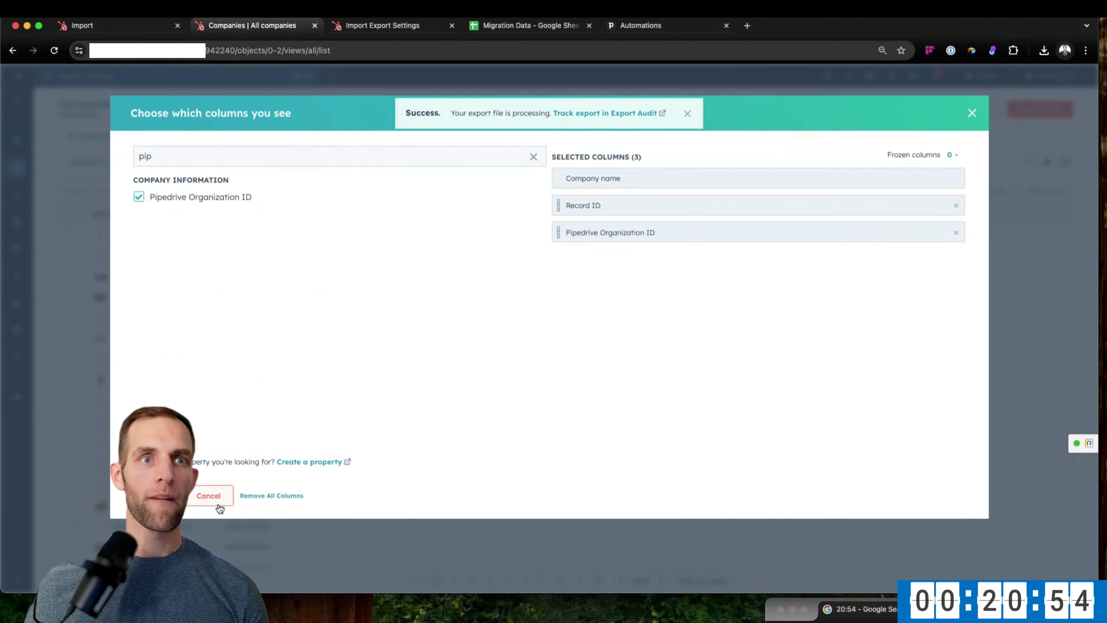
click(208, 496)
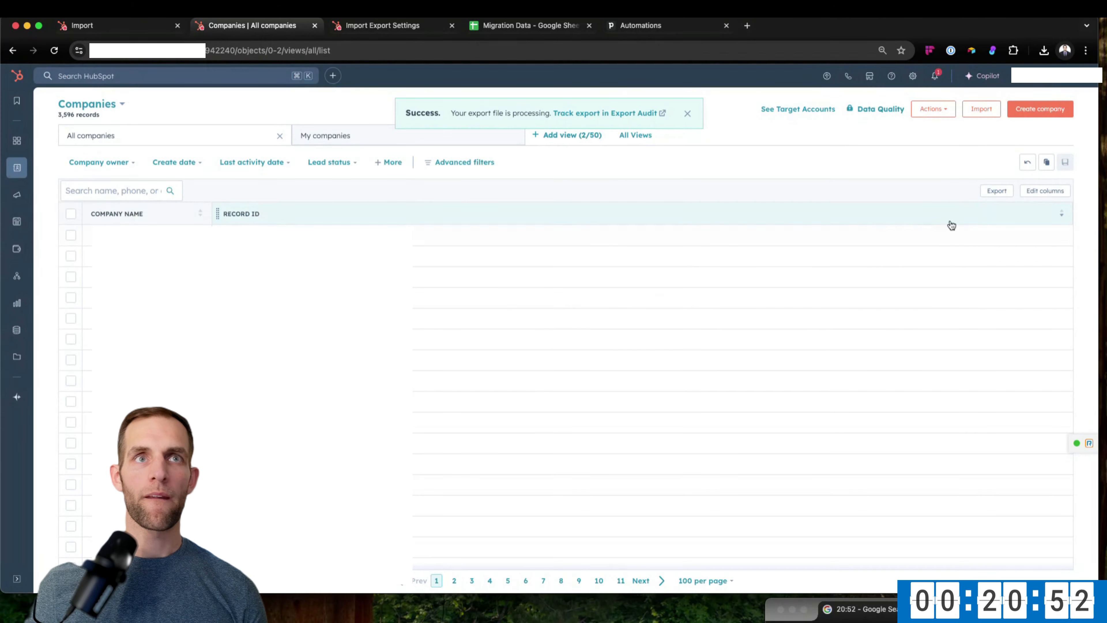
Try replacing the Record ID column of the All companies view with Pipedrive Organization ID.
click(1046, 192)
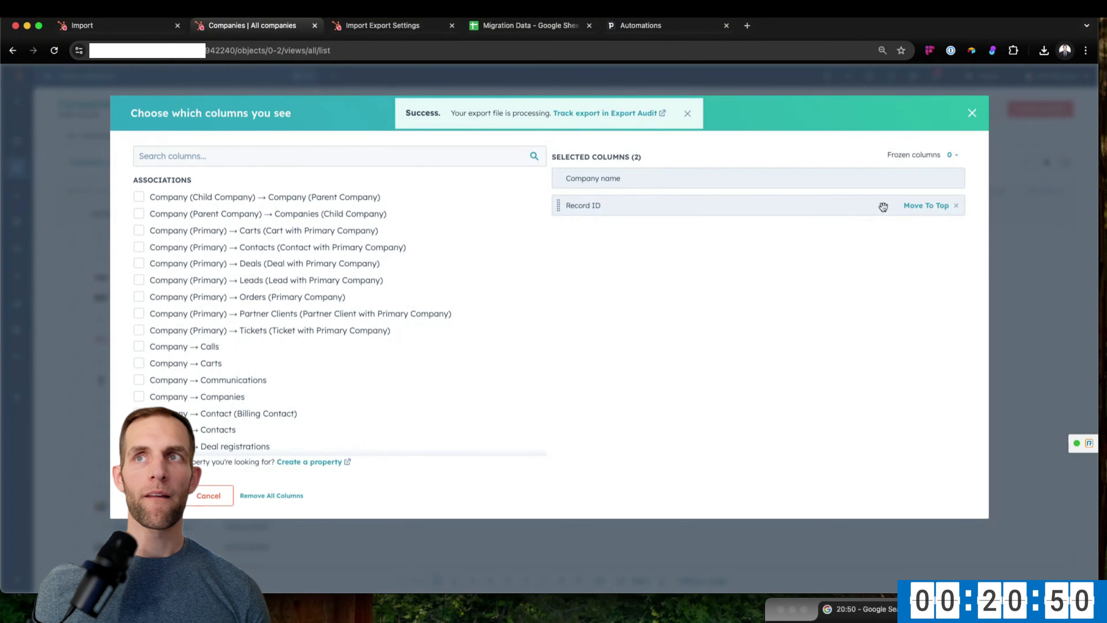
click(956, 205)
click(274, 156)
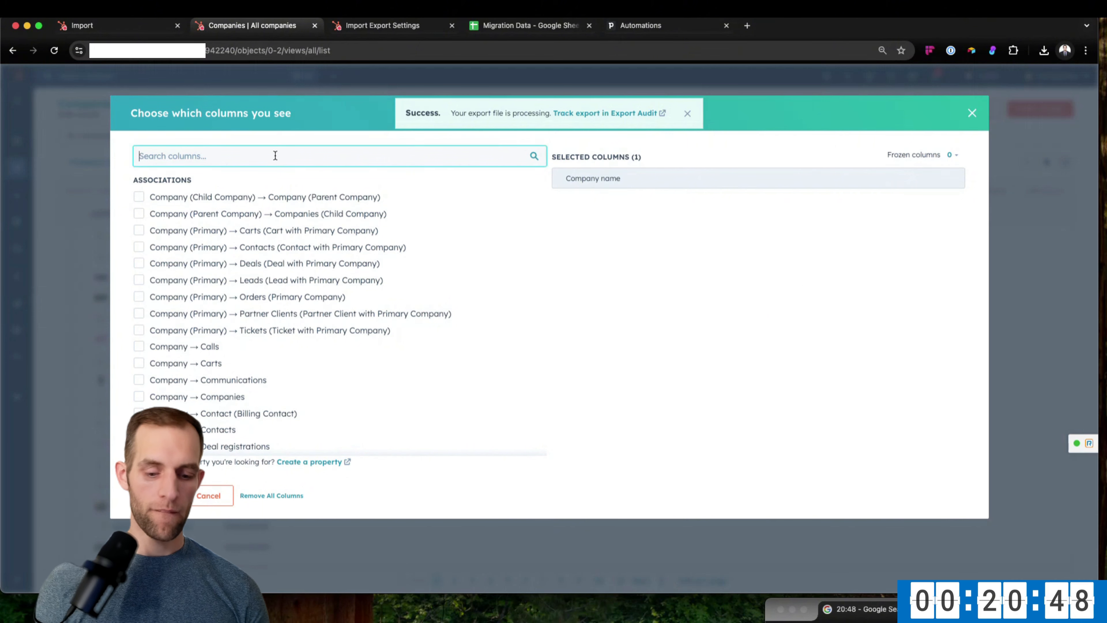
text(pipe)
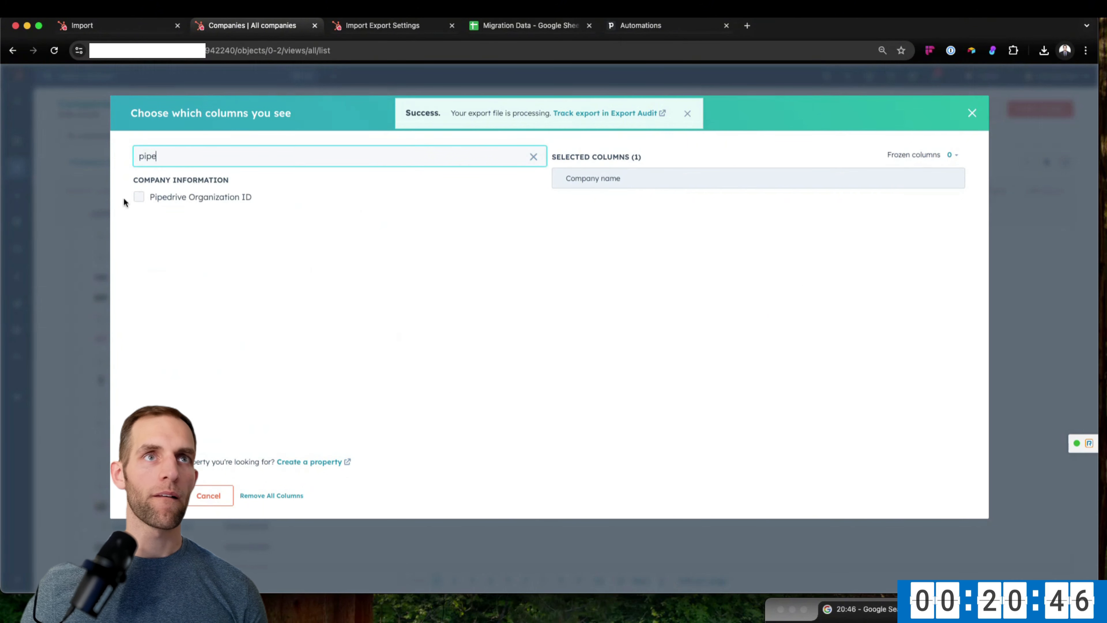
click(138, 196)
click(154, 495)
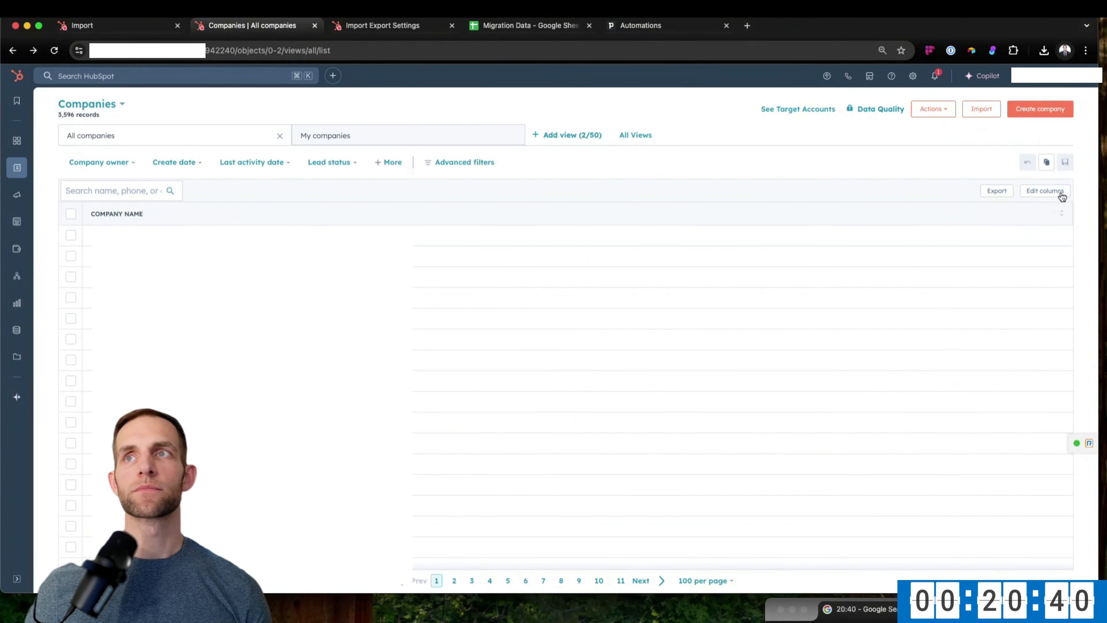
Add only the Pipedrive Organization ID column next to Company name in the All companies view and apply it.
click(1045, 191)
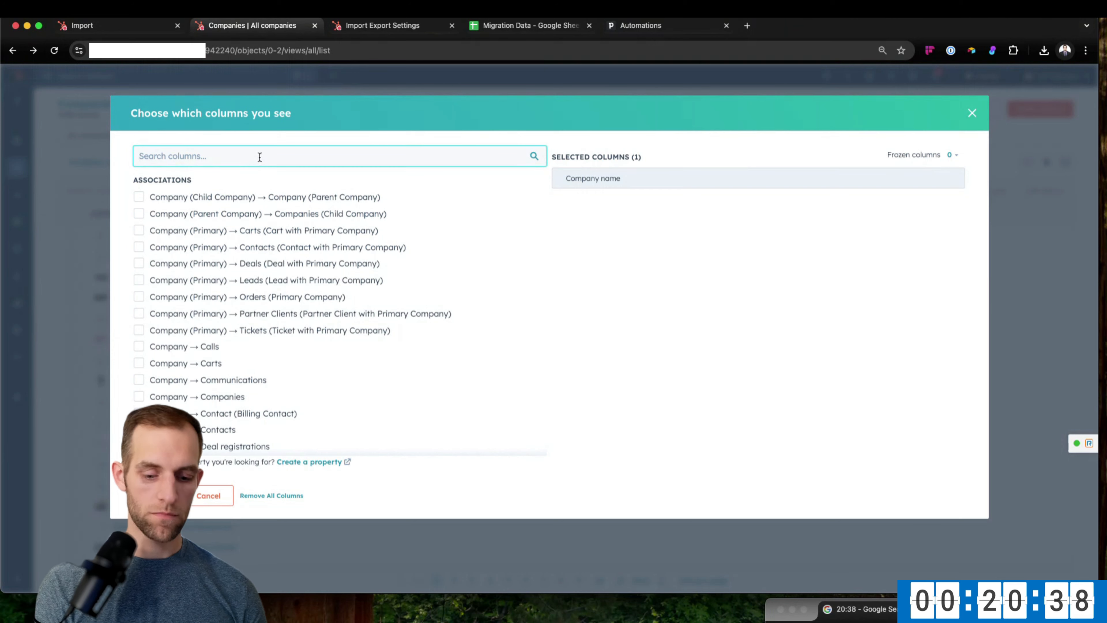
text(pipe)
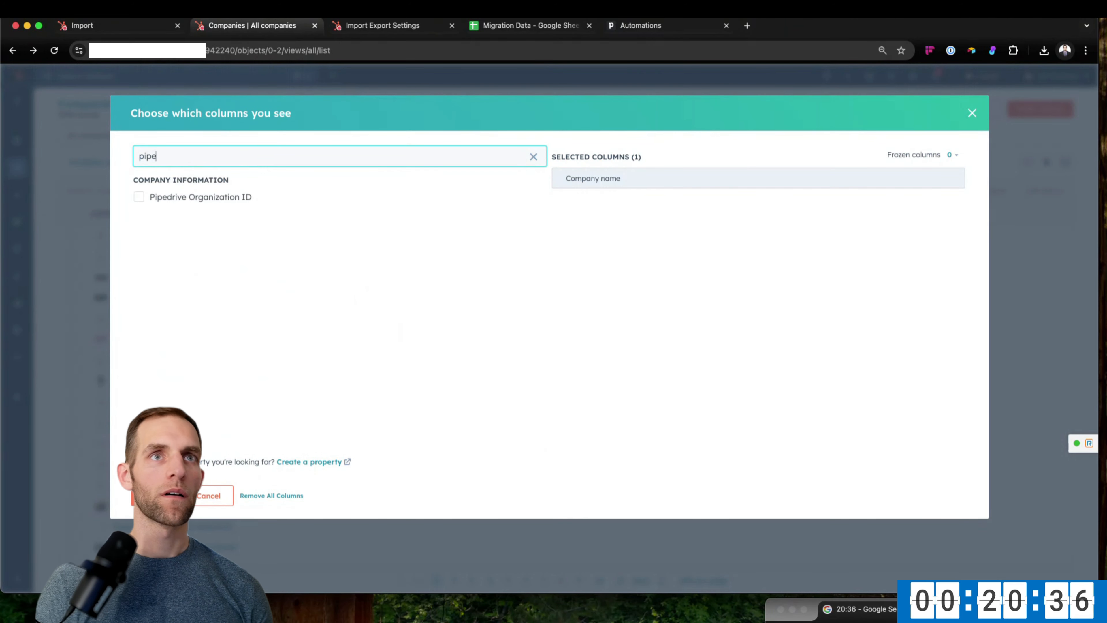
click(140, 198)
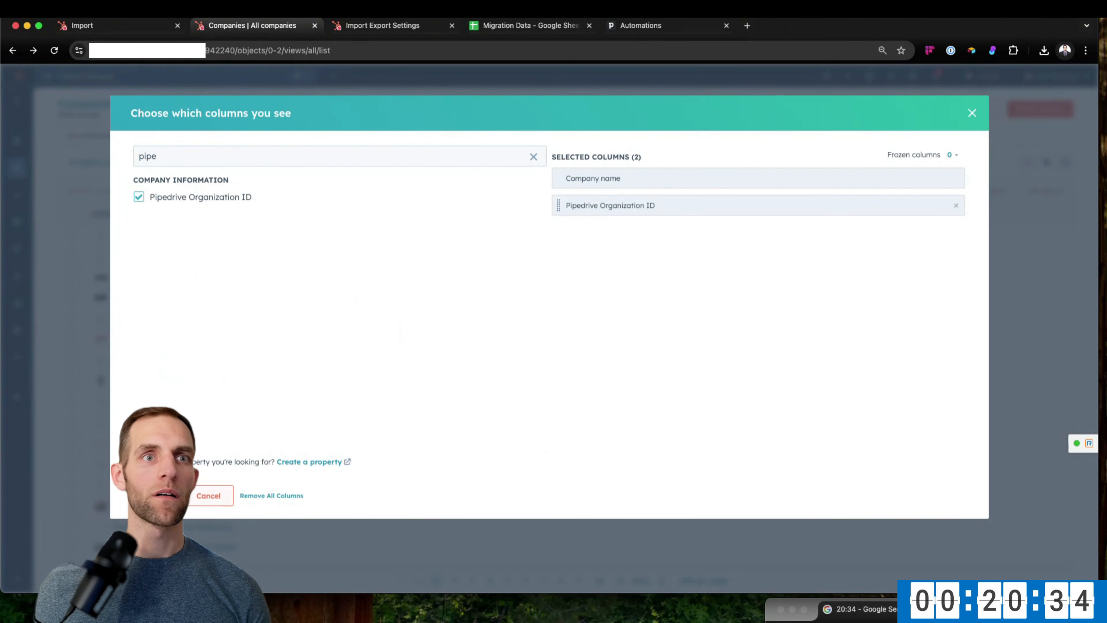
click(154, 493)
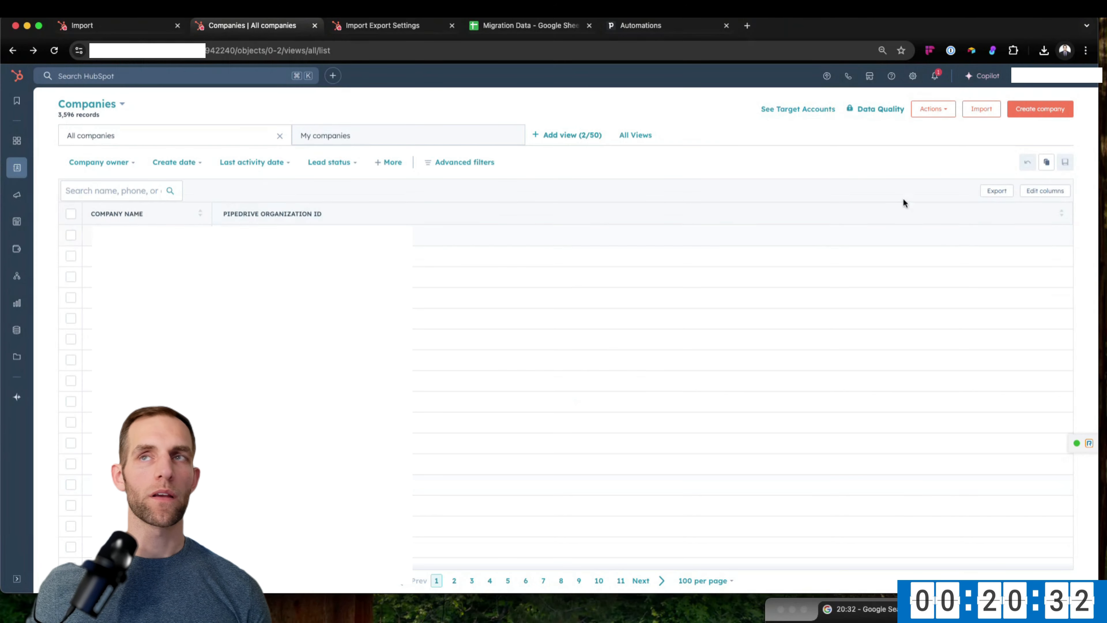
Add the company Record ID column after Pipedrive Organization ID in the All companies view and apply it.
click(1063, 191)
click(388, 156)
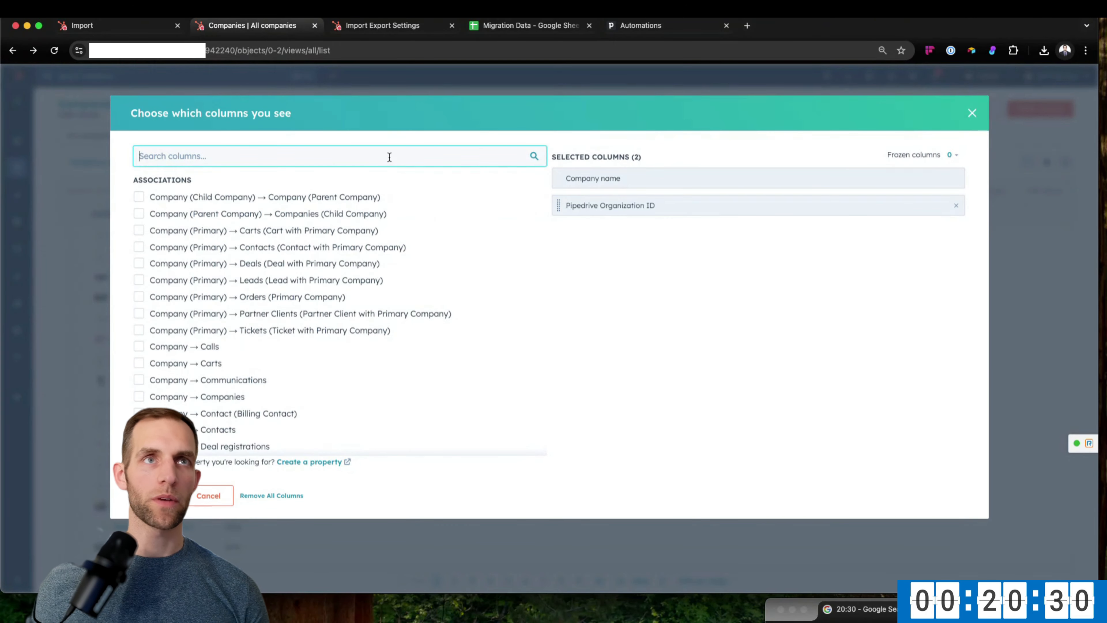
text(record)
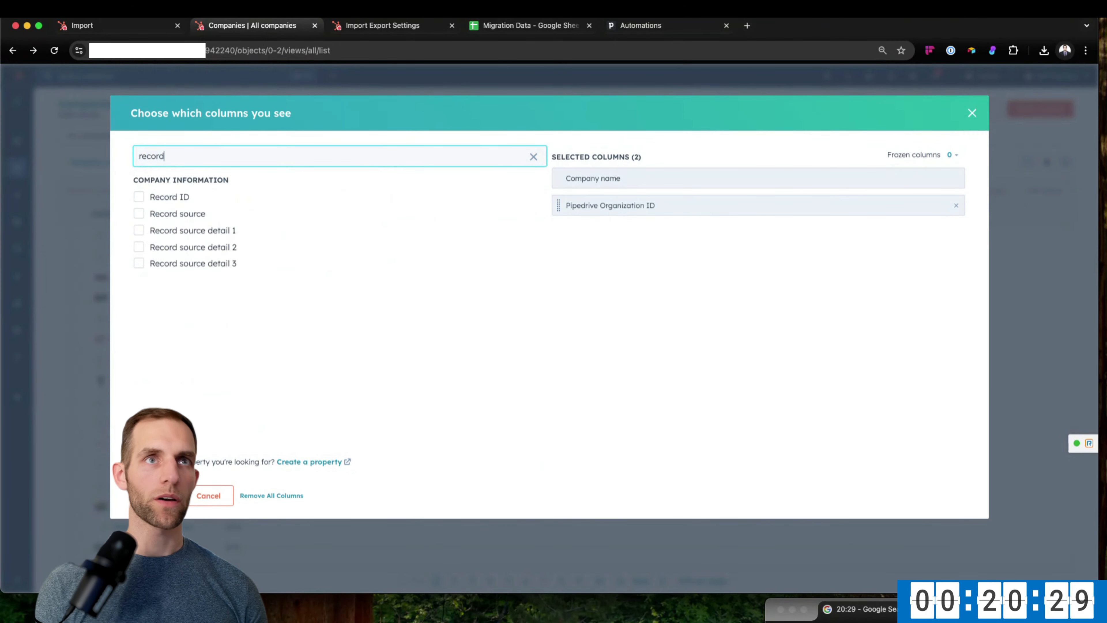
click(139, 197)
click(154, 495)
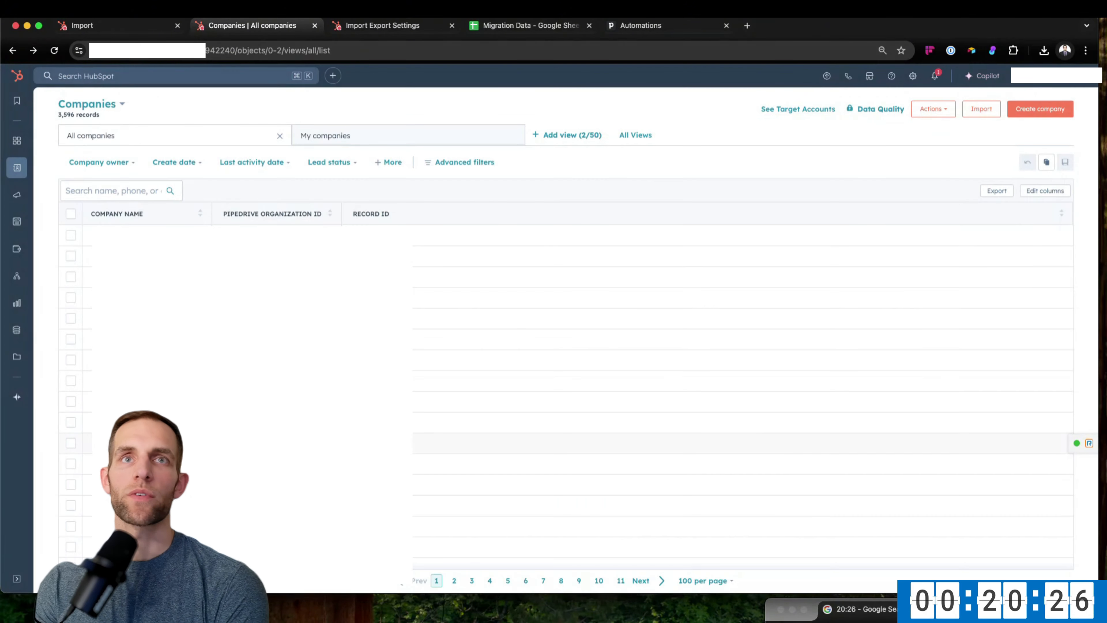
Export the All companies view, and download the most recent All contacts export from the export audit.
click(996, 191)
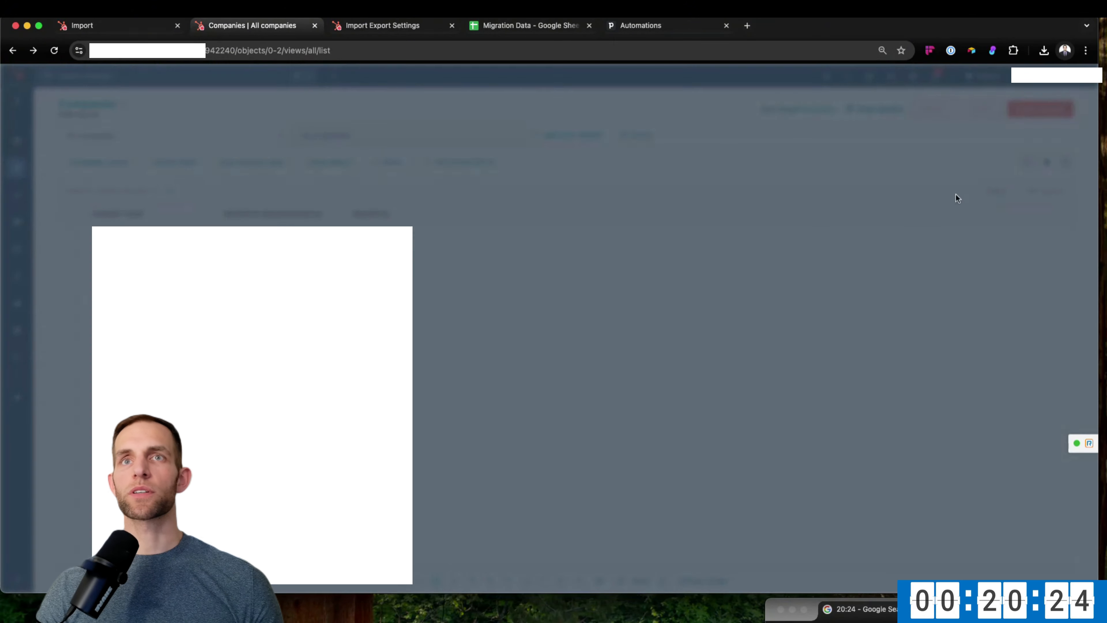
click(435, 412)
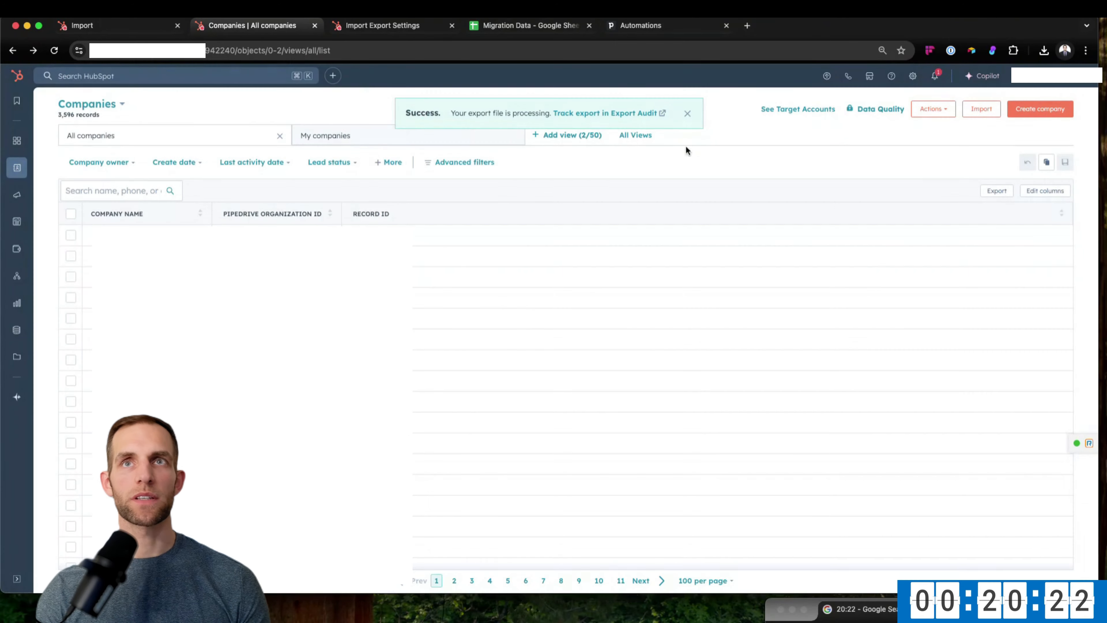
click(607, 115)
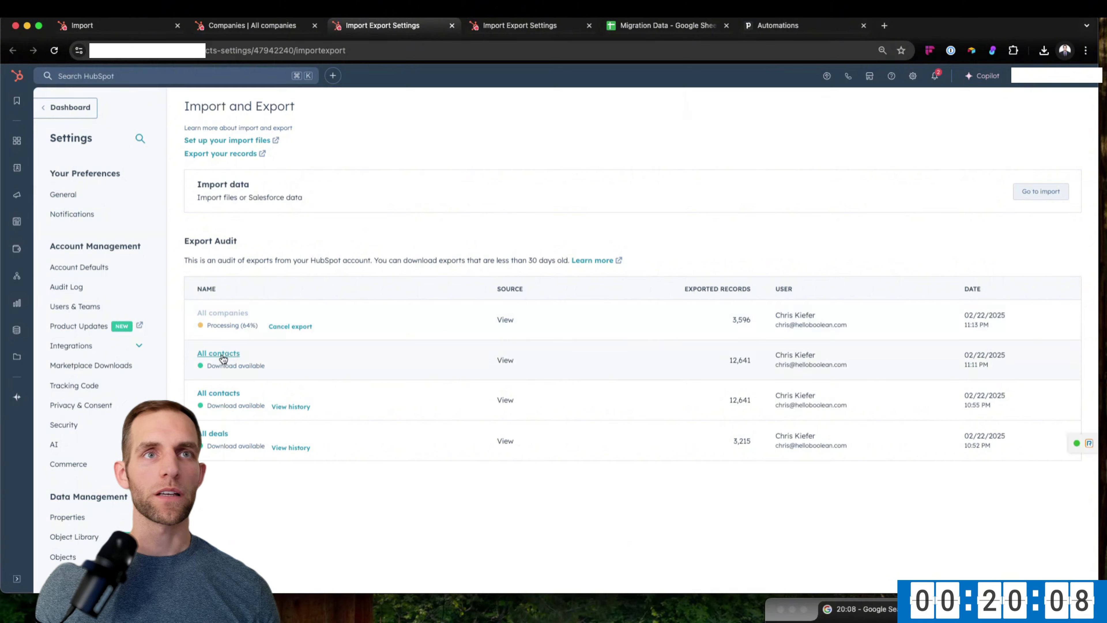
click(223, 357)
Switch to Pipedrive, cancel the current contacts import, and upload hubspot-crm-exports-all-contacts-2025-02-22-1.csv as a new spreadsheet import.
click(786, 27)
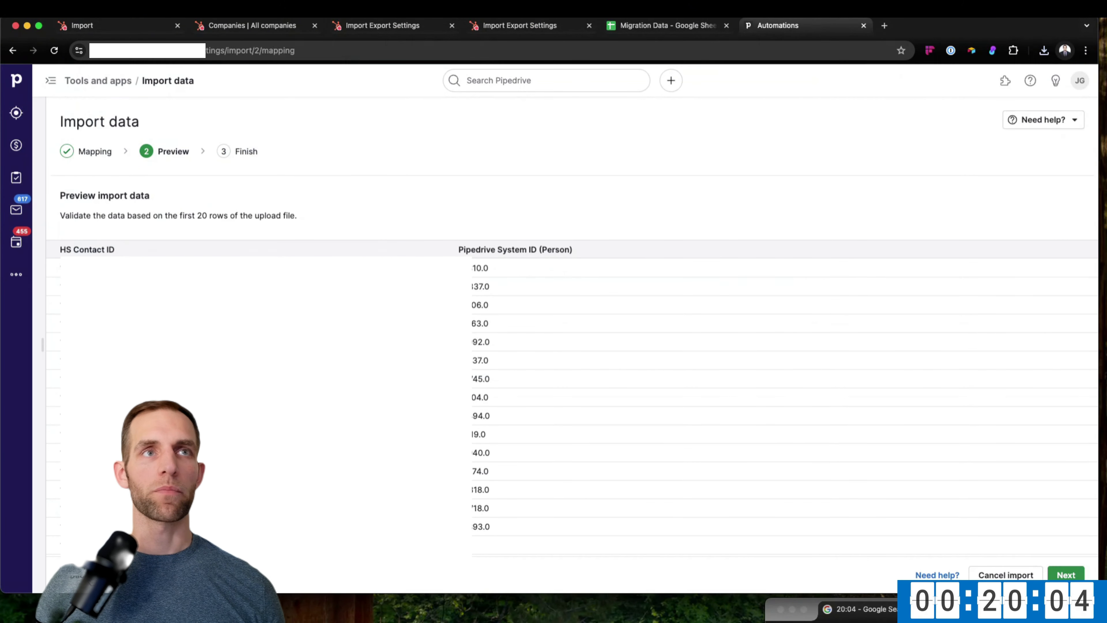
click(80, 575)
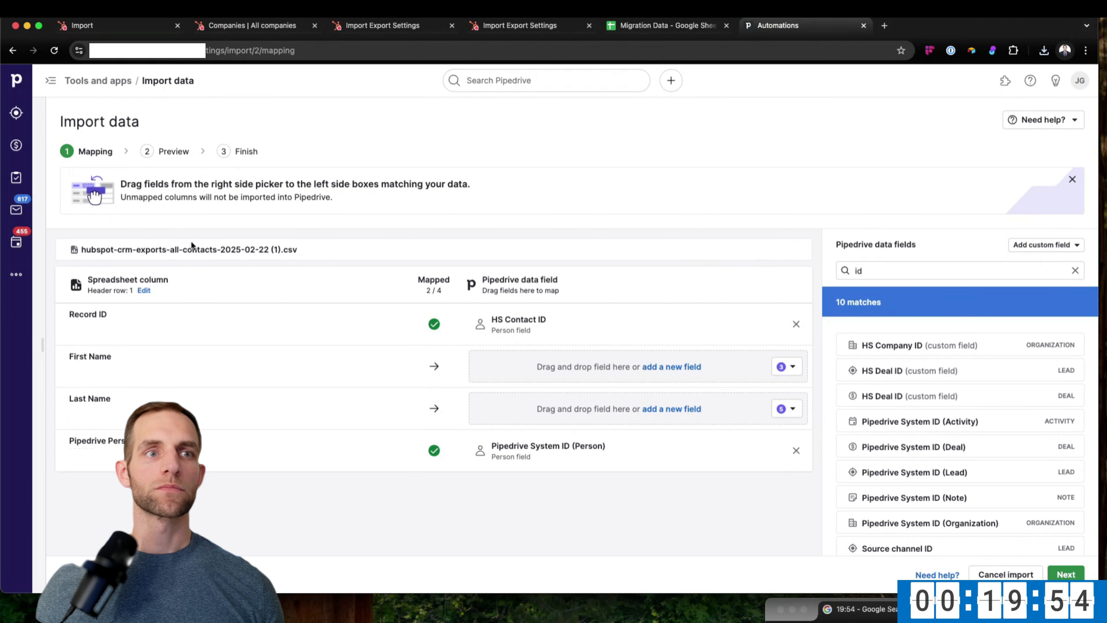
click(1006, 574)
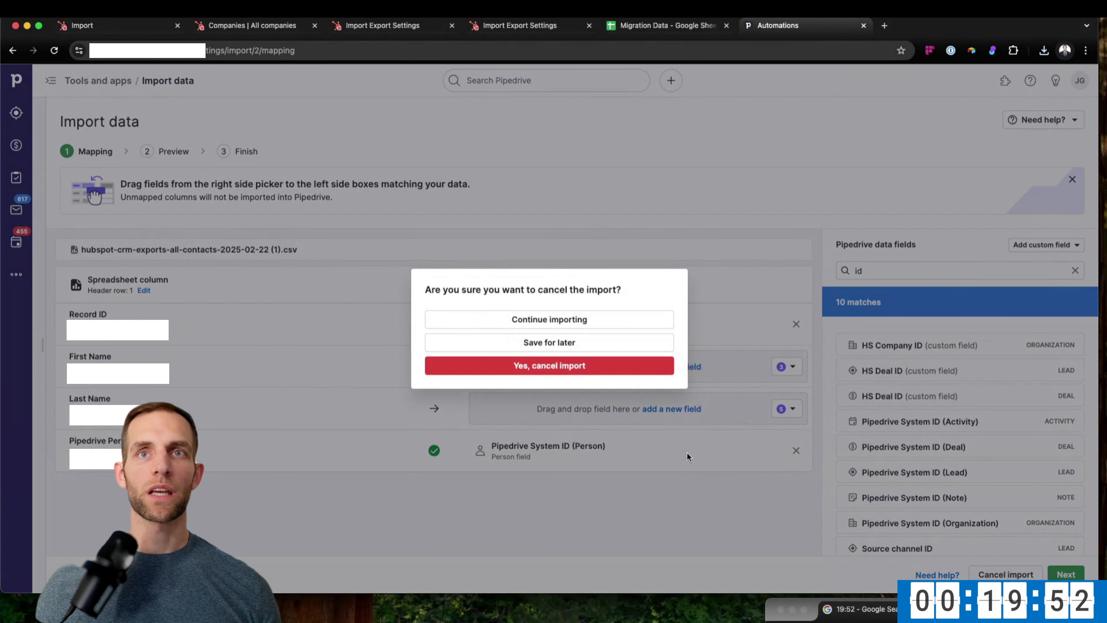
click(525, 367)
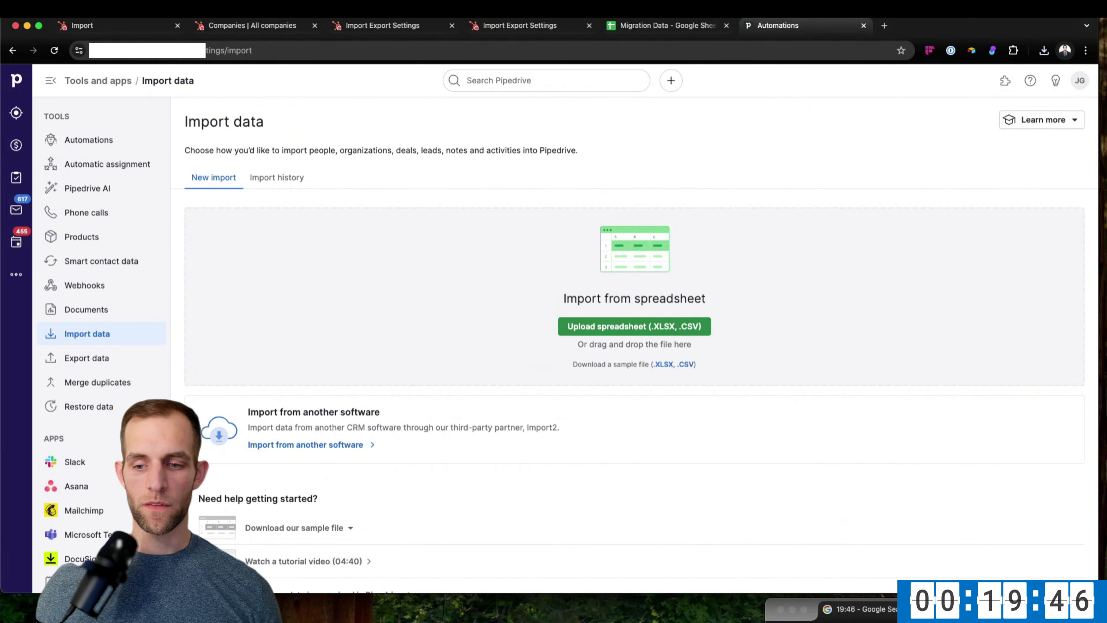
drag(400, 608, 386, 347)
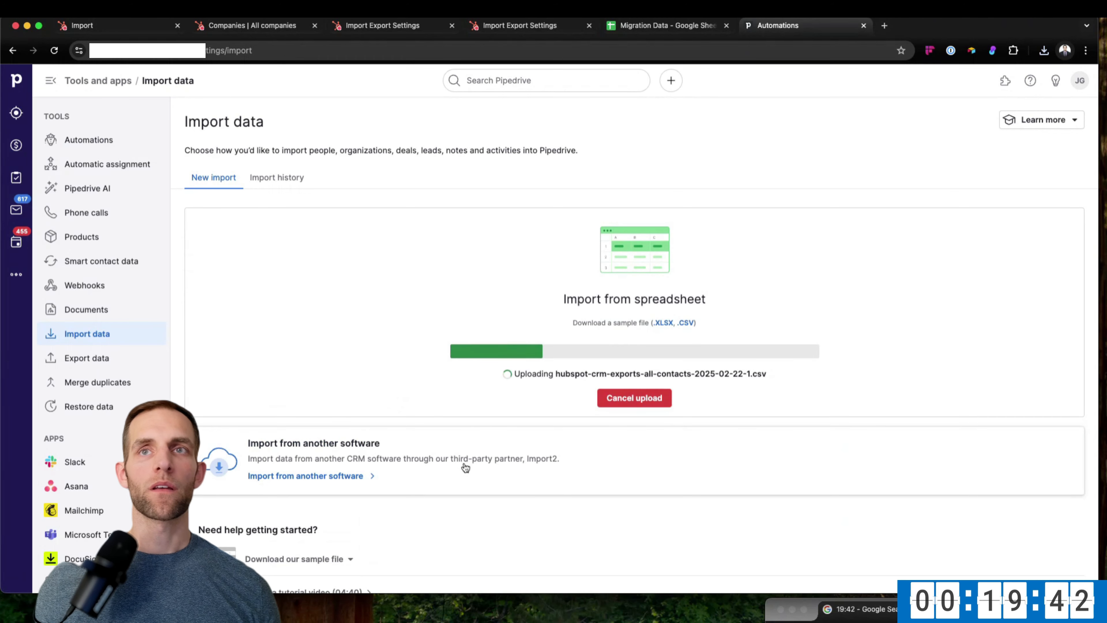
Map Record ID to the person field HS Contact ID and remove the First name and Last name mappings.
scroll(465, 473, down, 1)
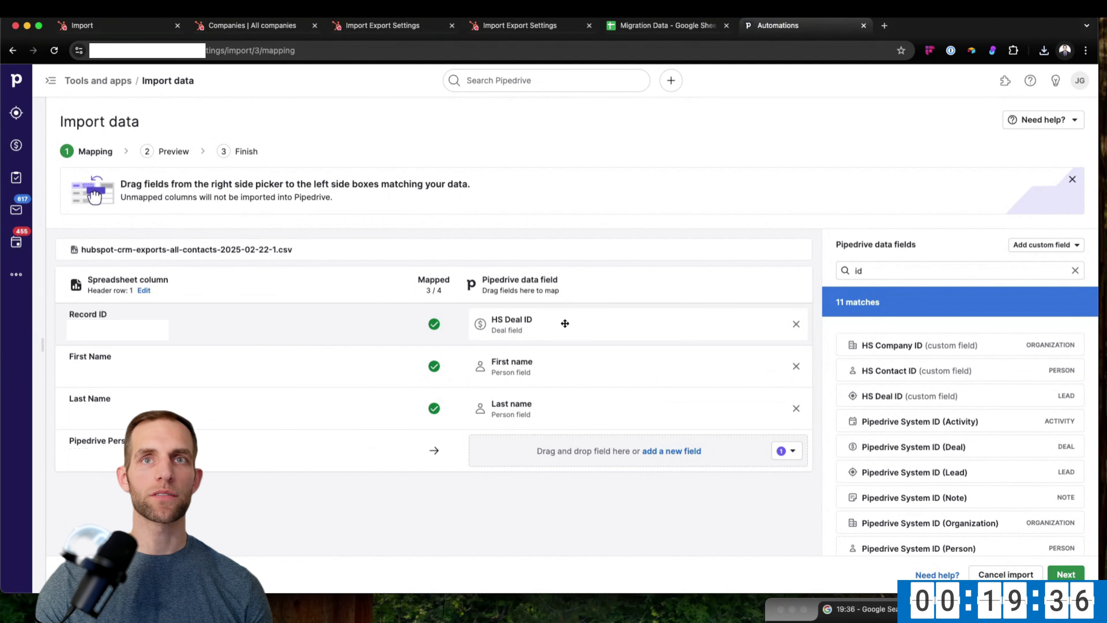
drag(897, 366, 645, 324)
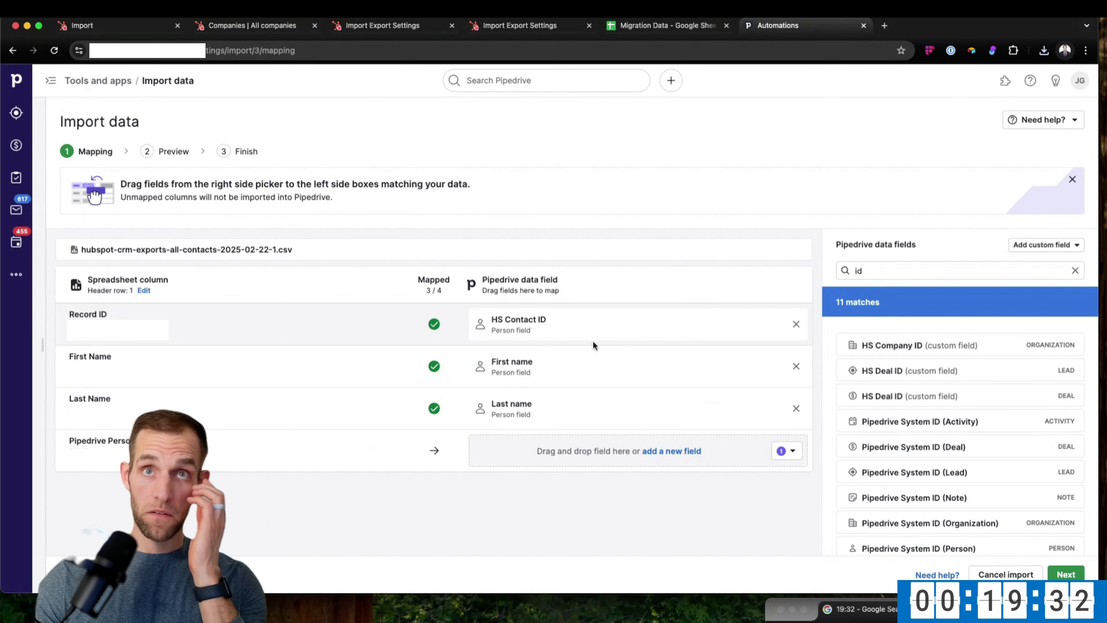
click(796, 366)
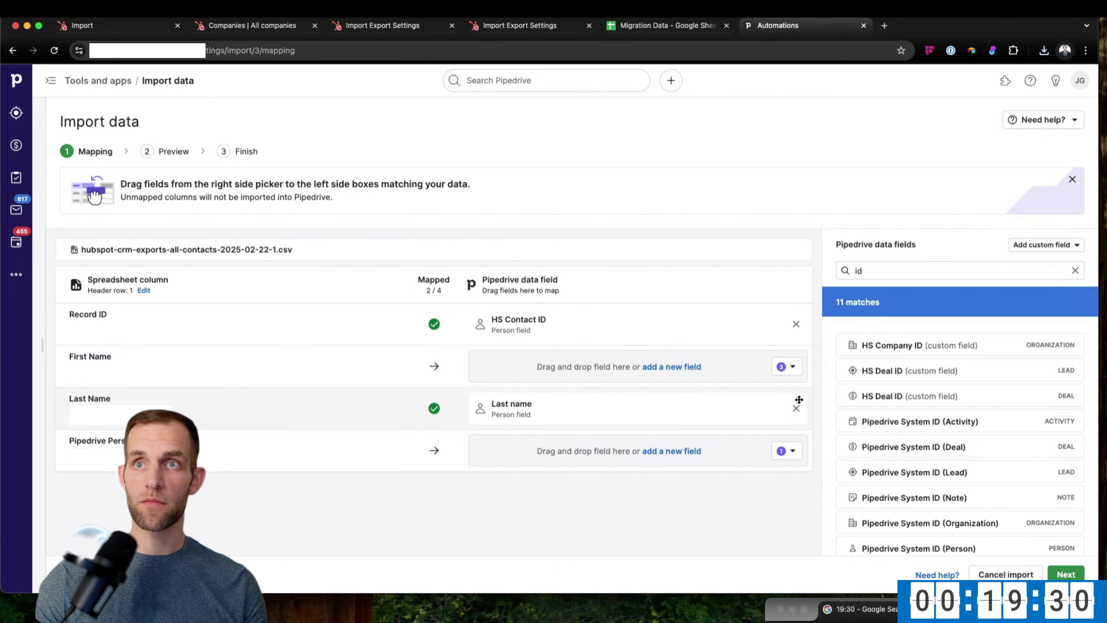
click(796, 408)
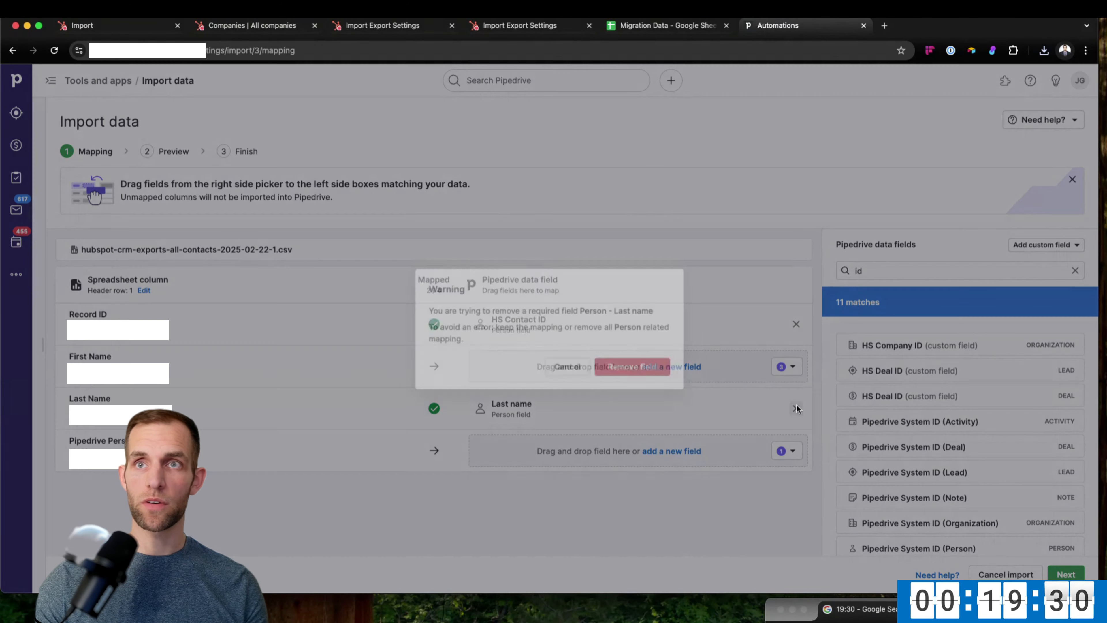
click(634, 368)
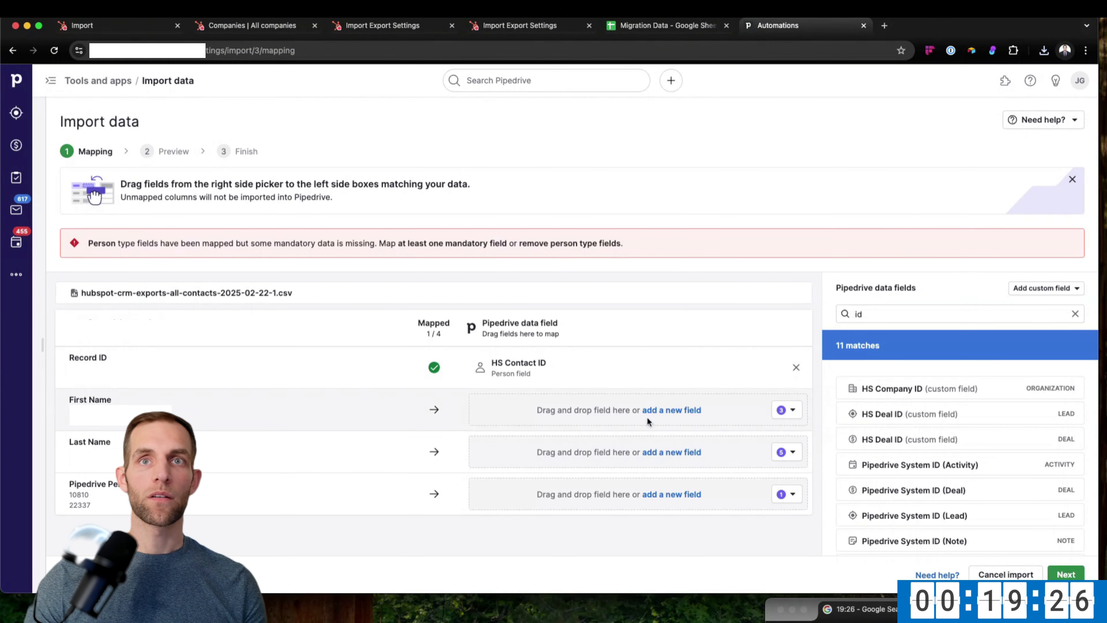
Map the Pipedrive person ID column to Pipedrive System ID (Person) and start the contacts import with duplicates merged.
click(886, 311)
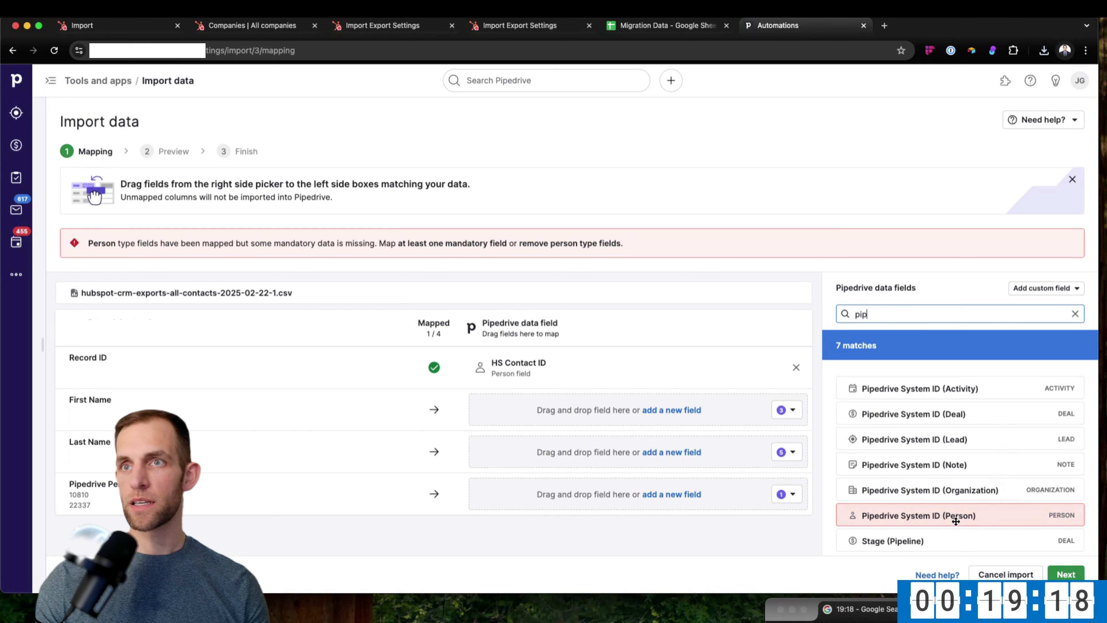
drag(956, 522, 663, 501)
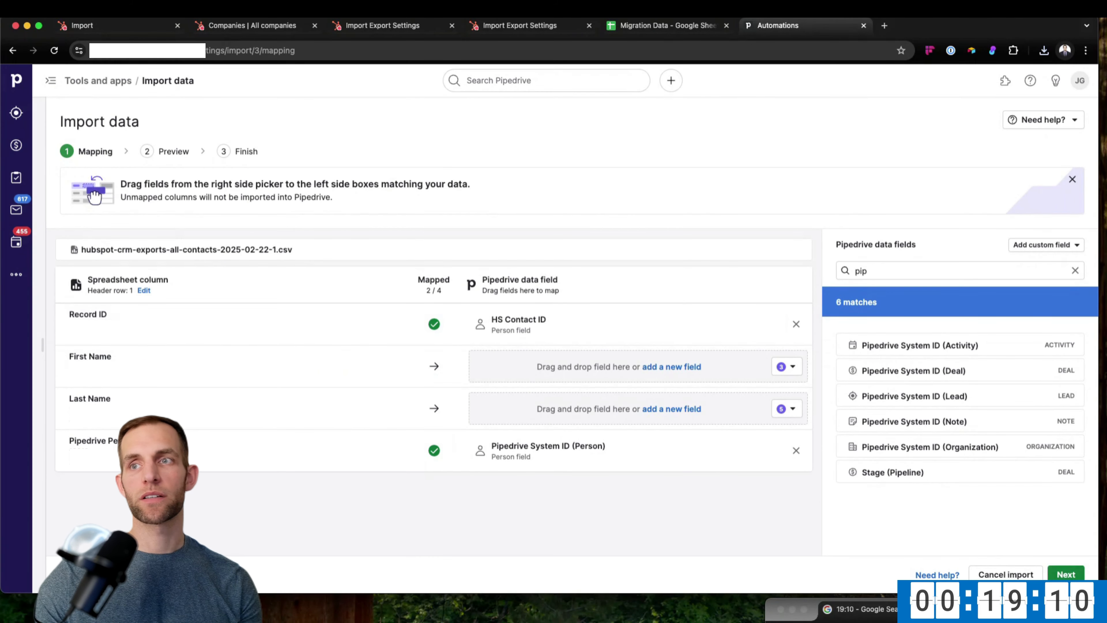
click(1066, 575)
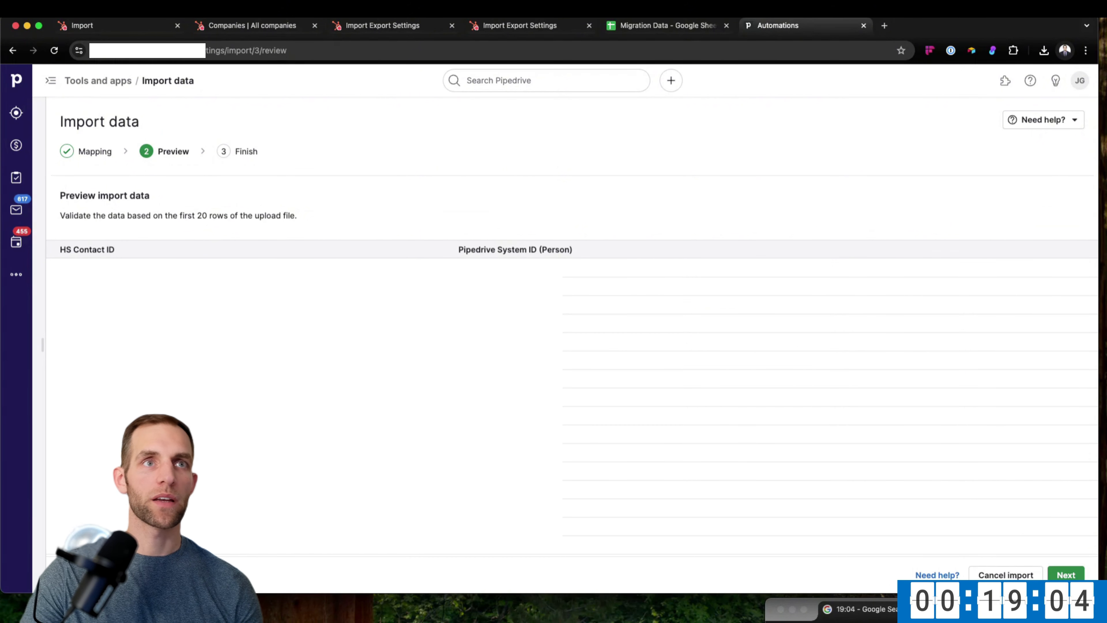
click(1066, 575)
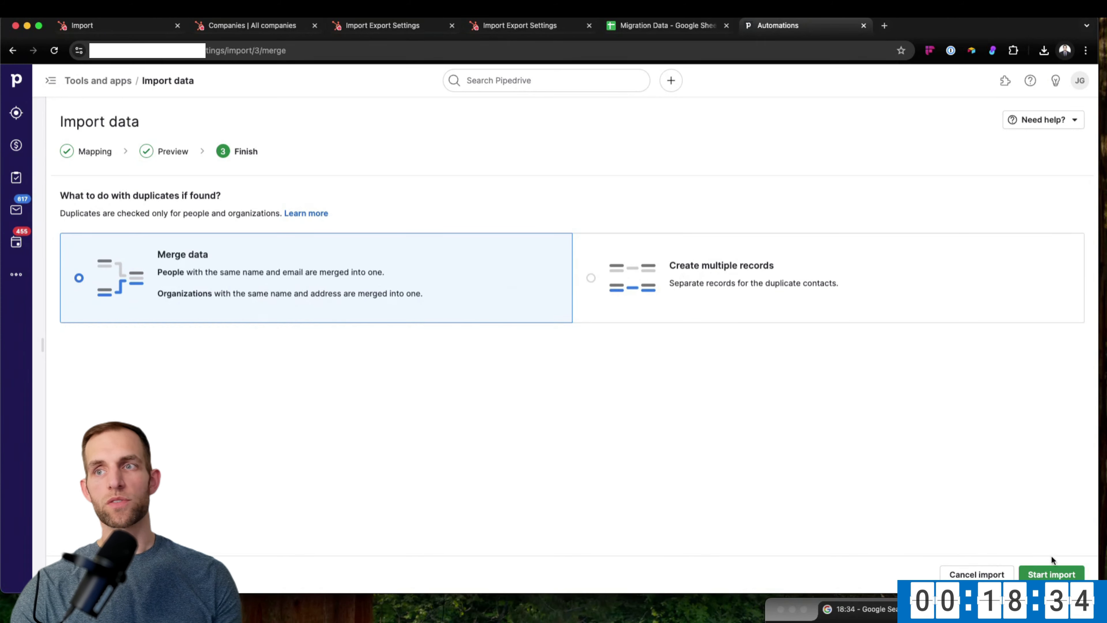
click(1057, 576)
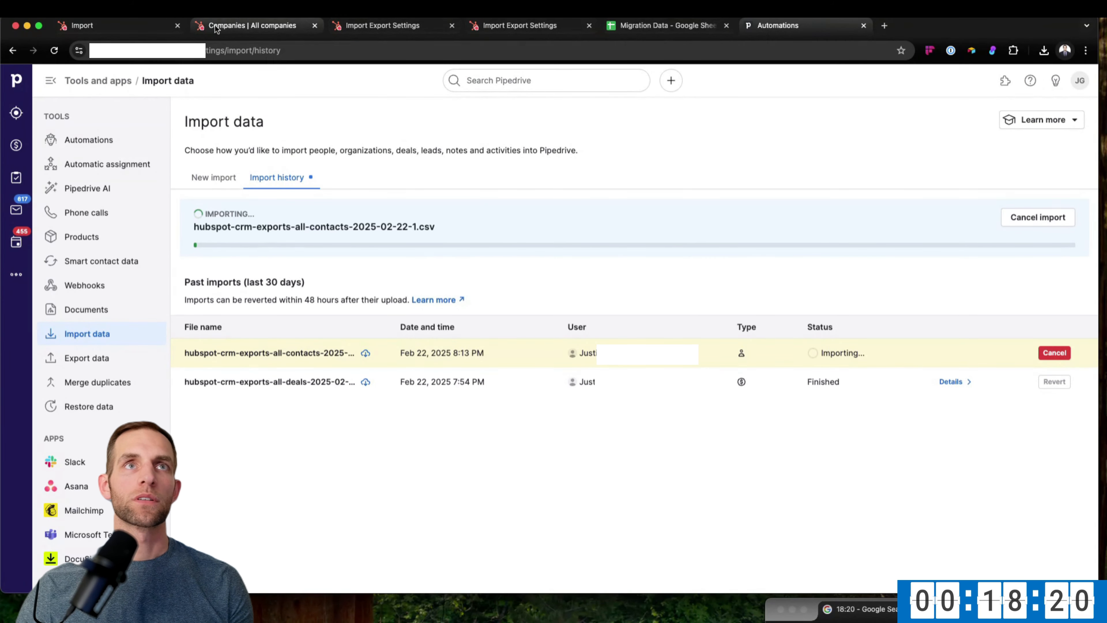
Switch to HubSpot's import page and begin a new file import for Deals.
click(124, 29)
click(642, 28)
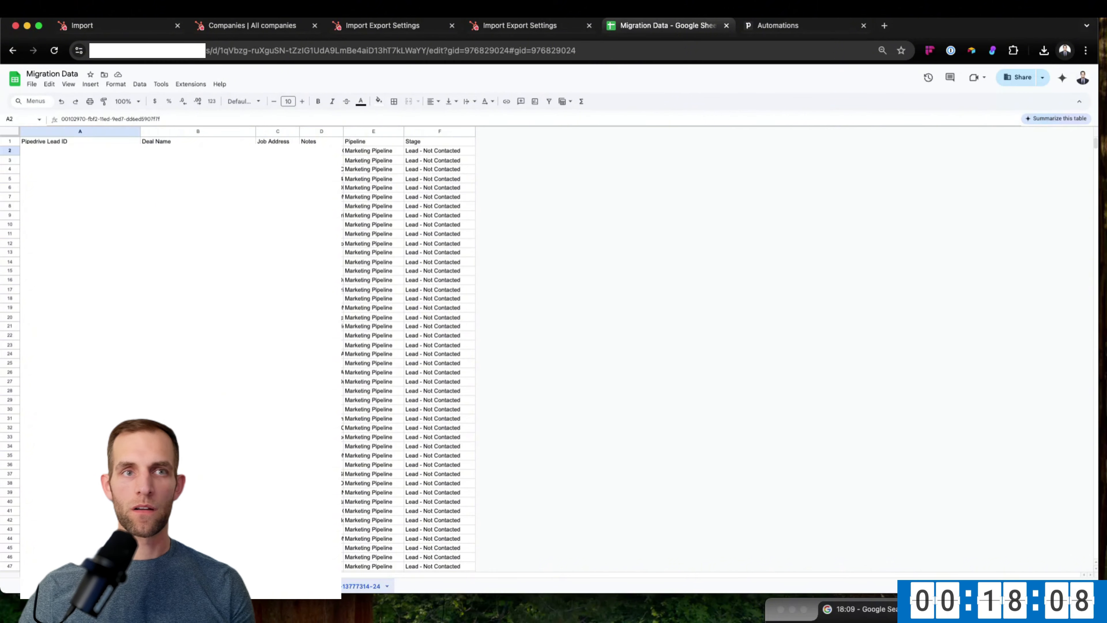
click(109, 27)
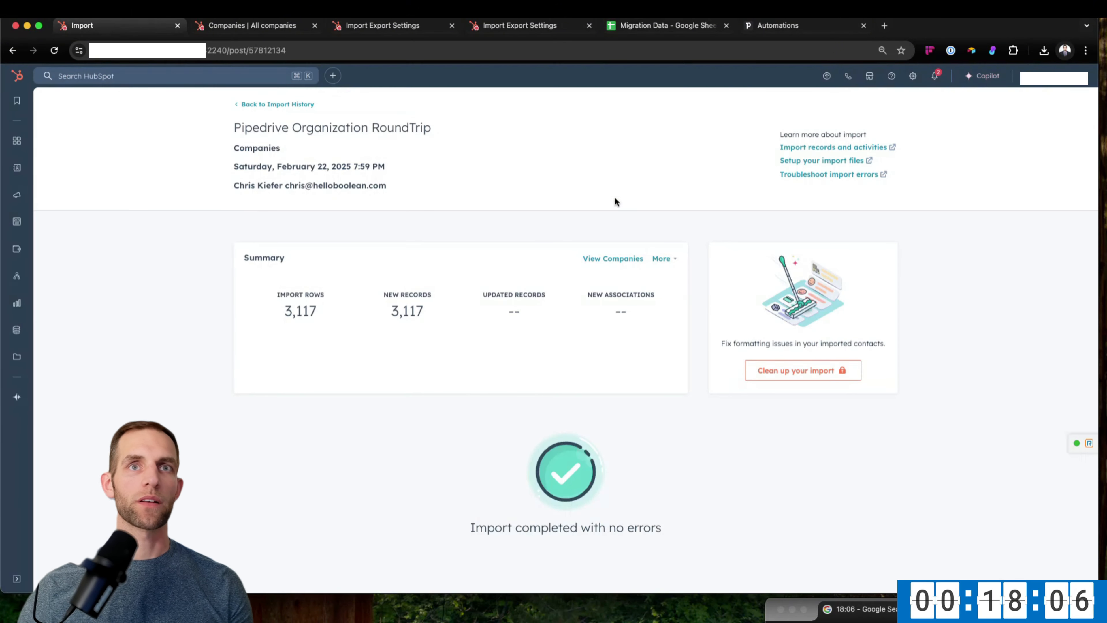
click(275, 105)
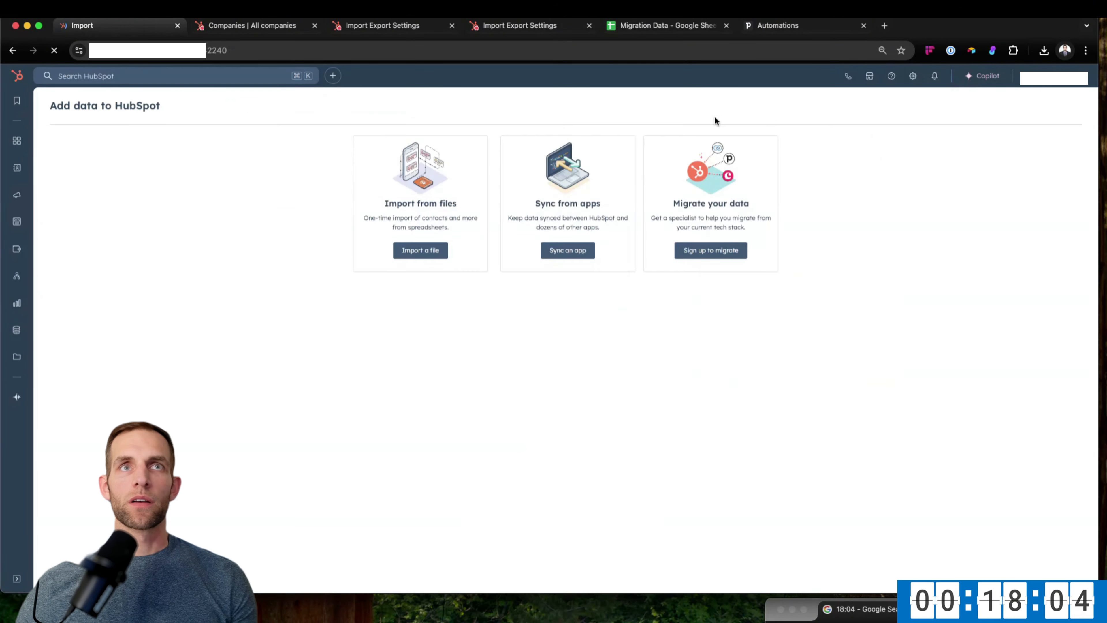
click(420, 250)
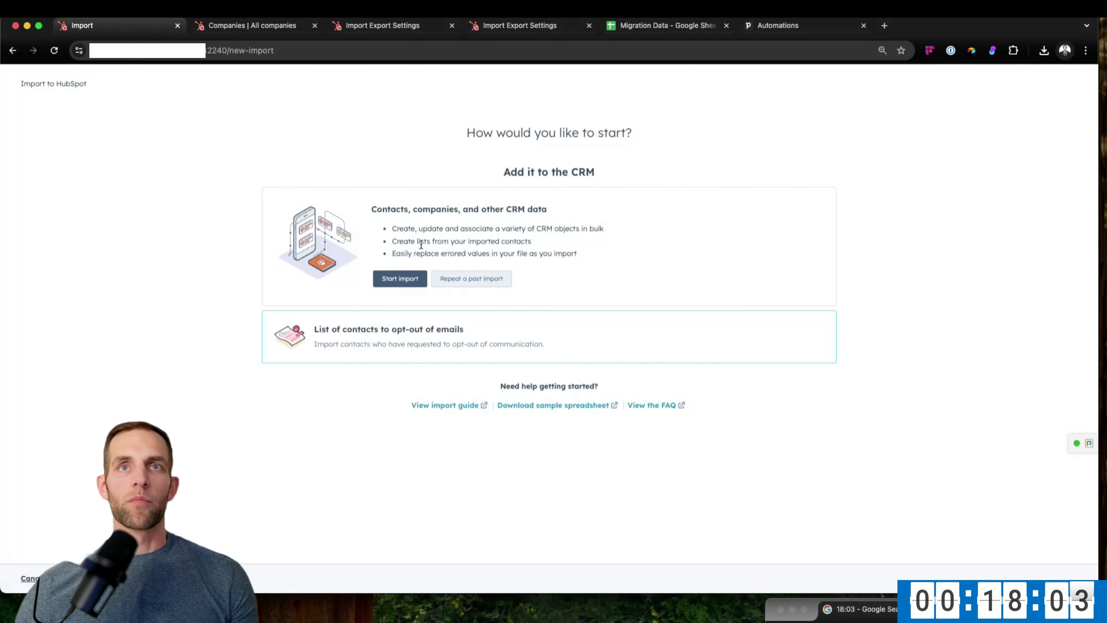
click(409, 278)
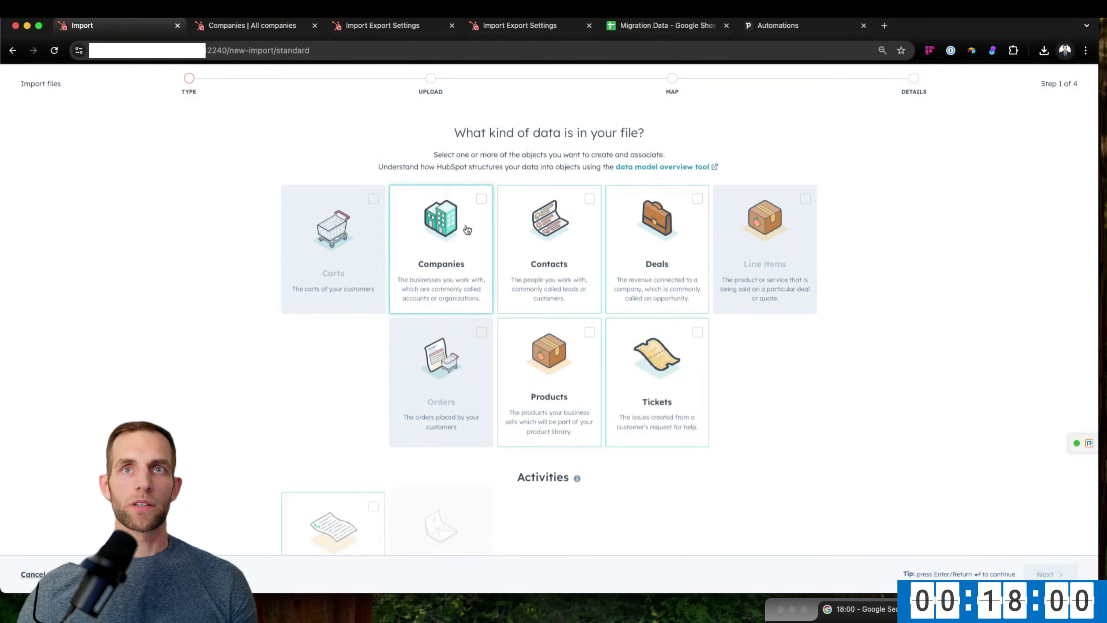
click(651, 258)
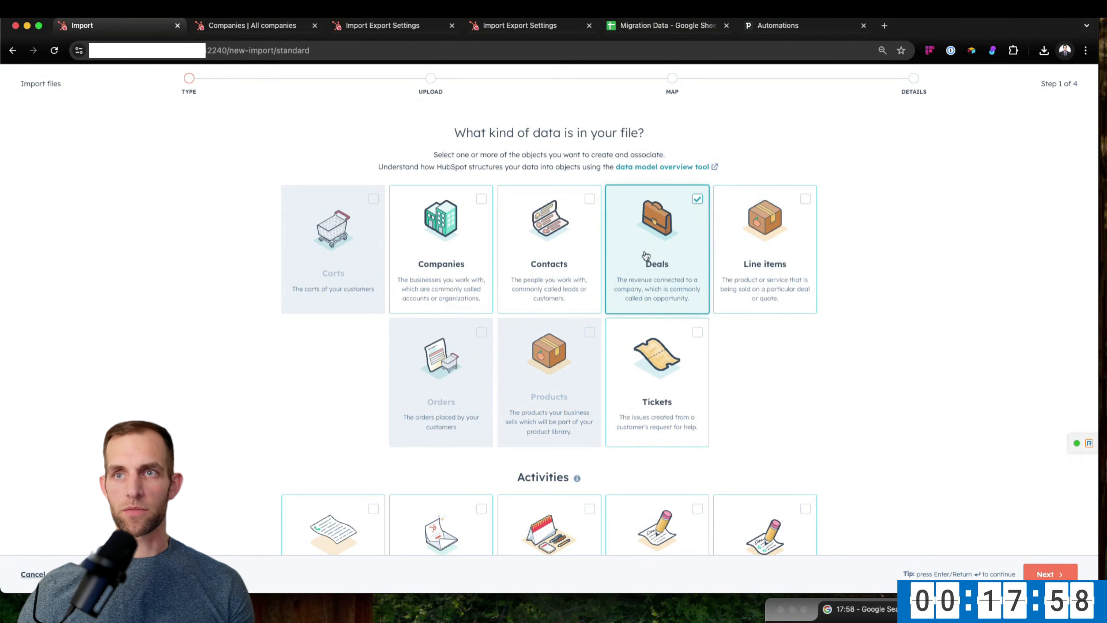
click(1042, 573)
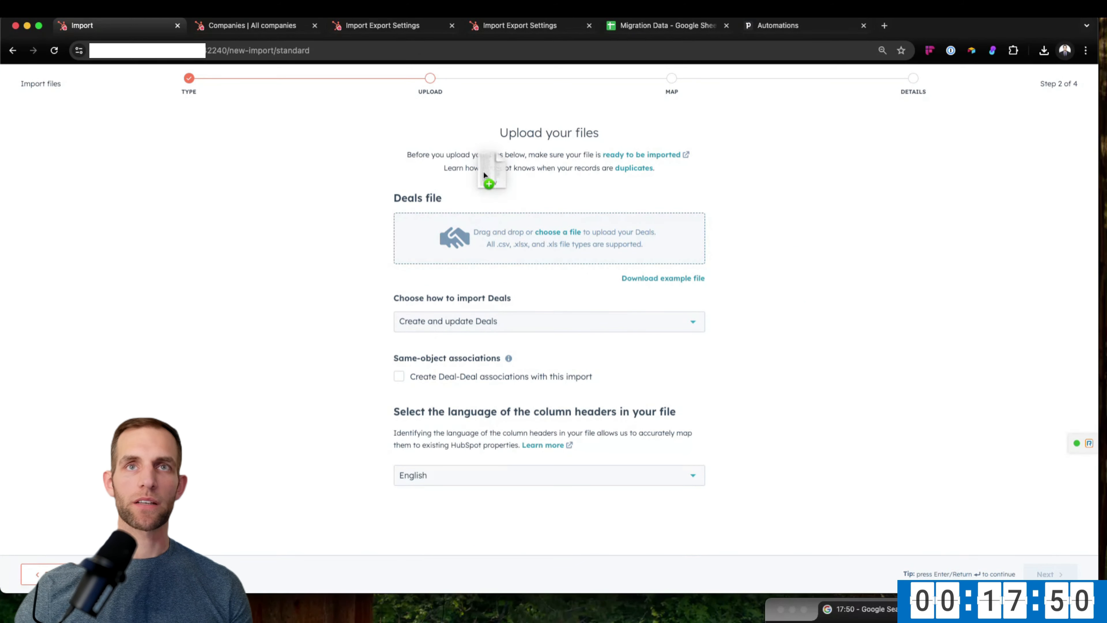
Upload Migration Data - leads-13777314-24.csv as the Deals file and set it to create new Deals only.
drag(478, 173, 468, 244)
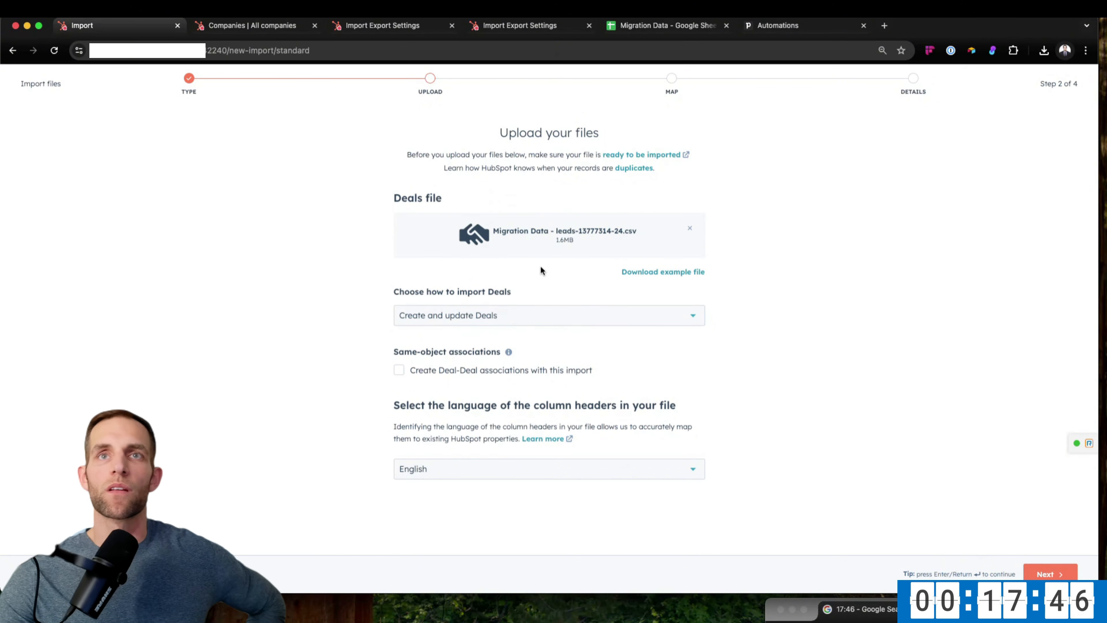
click(472, 316)
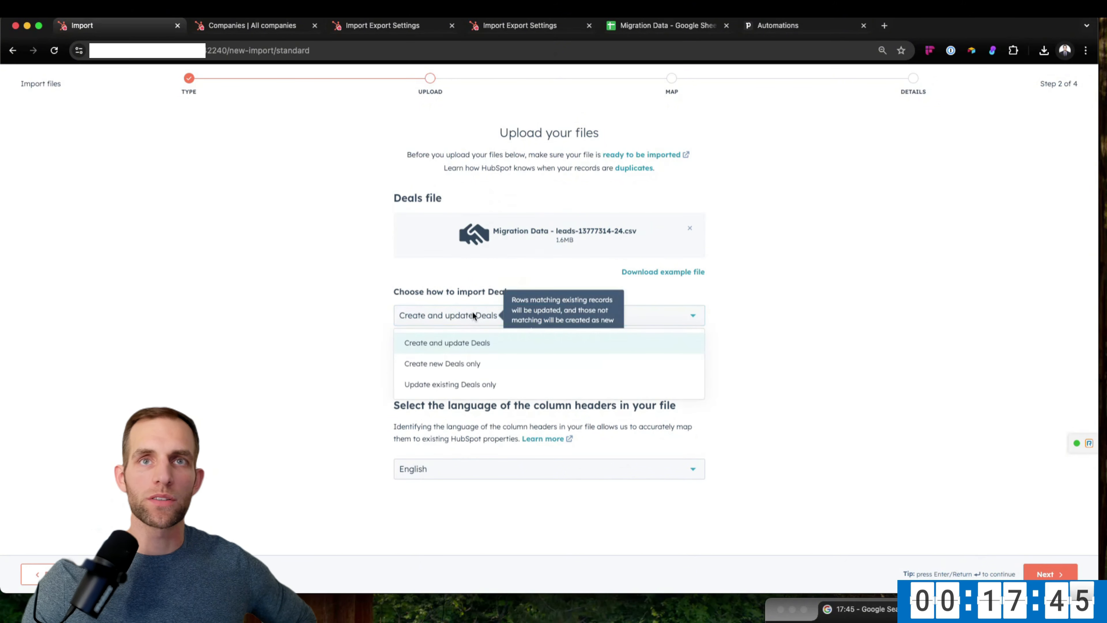
click(433, 365)
click(1048, 574)
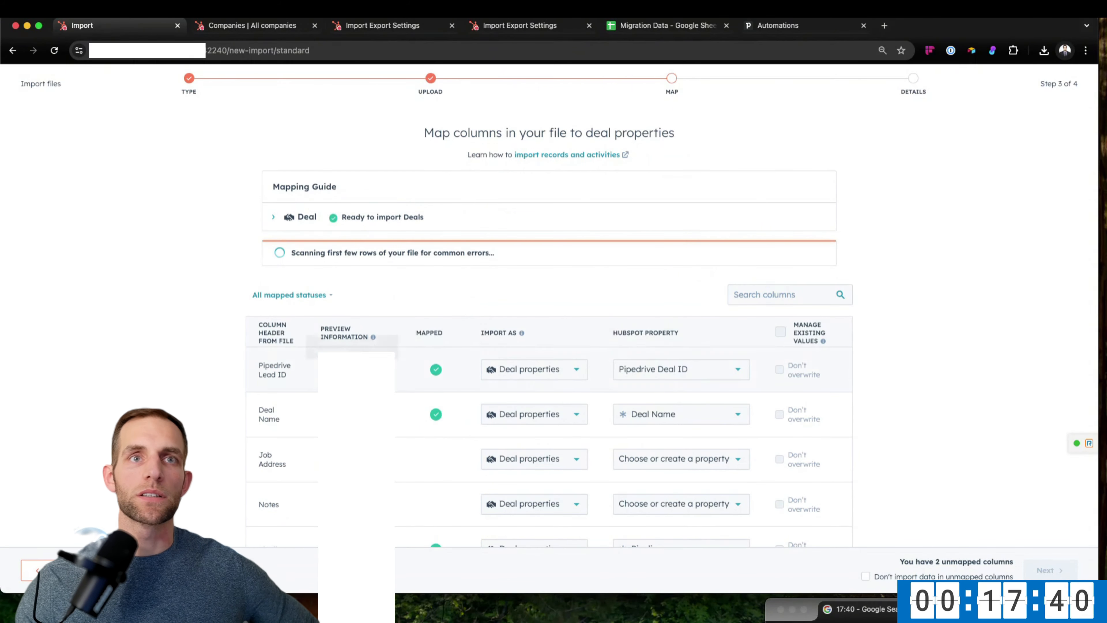
Map the Pipedrive Lead ID column to a new single-line text deal property, Pipedrive Lead ID, in the Deal information group.
scroll(354, 376, down, 1)
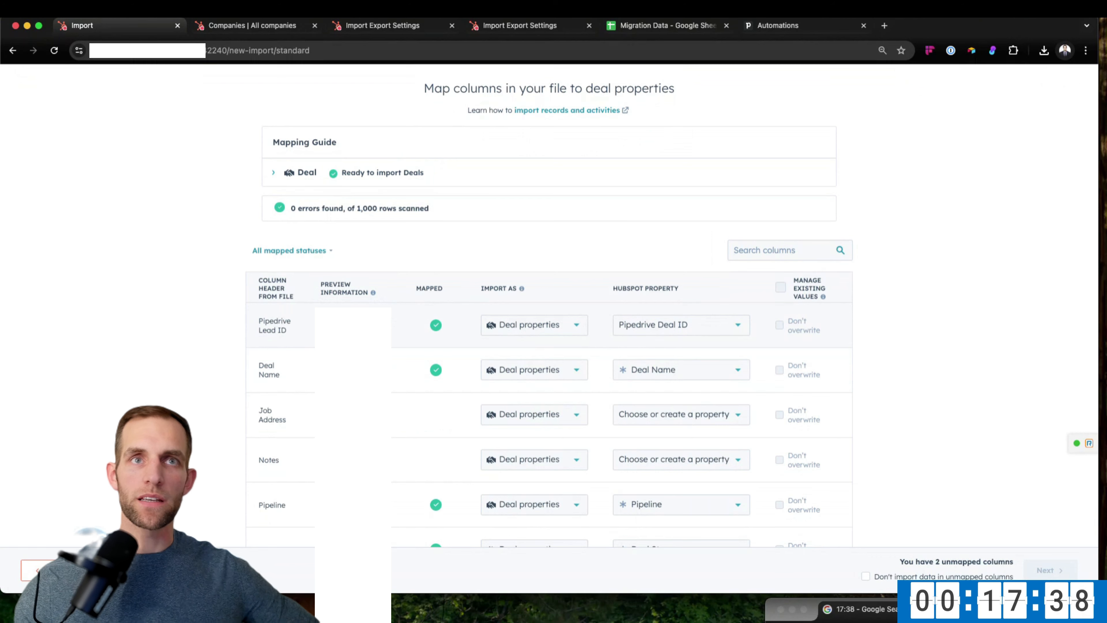
click(683, 333)
scroll(682, 427, down, 1)
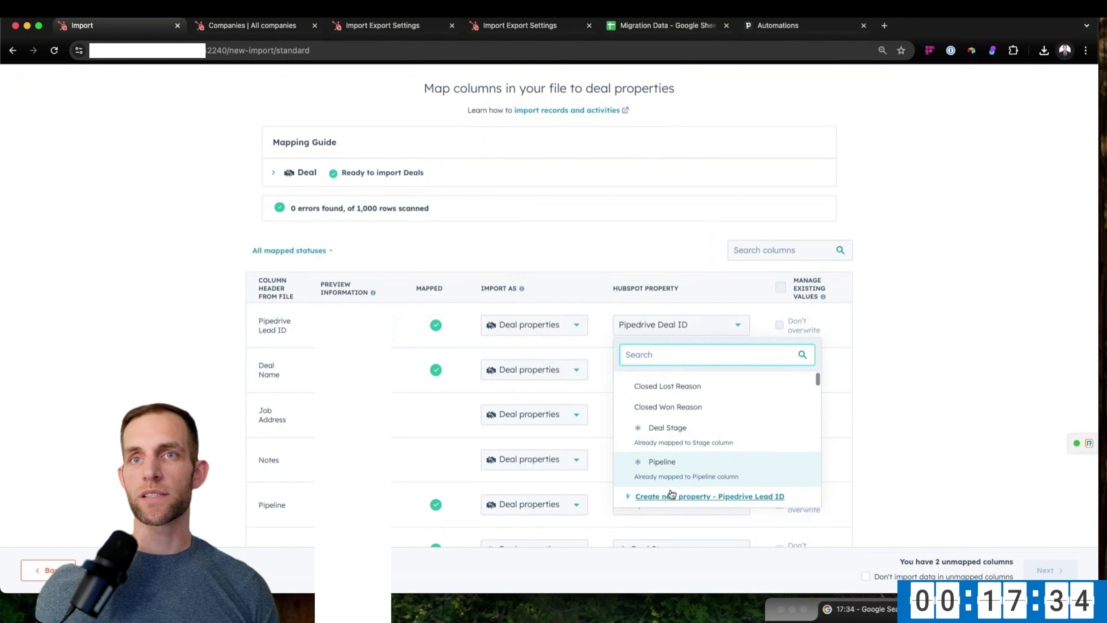
click(666, 498)
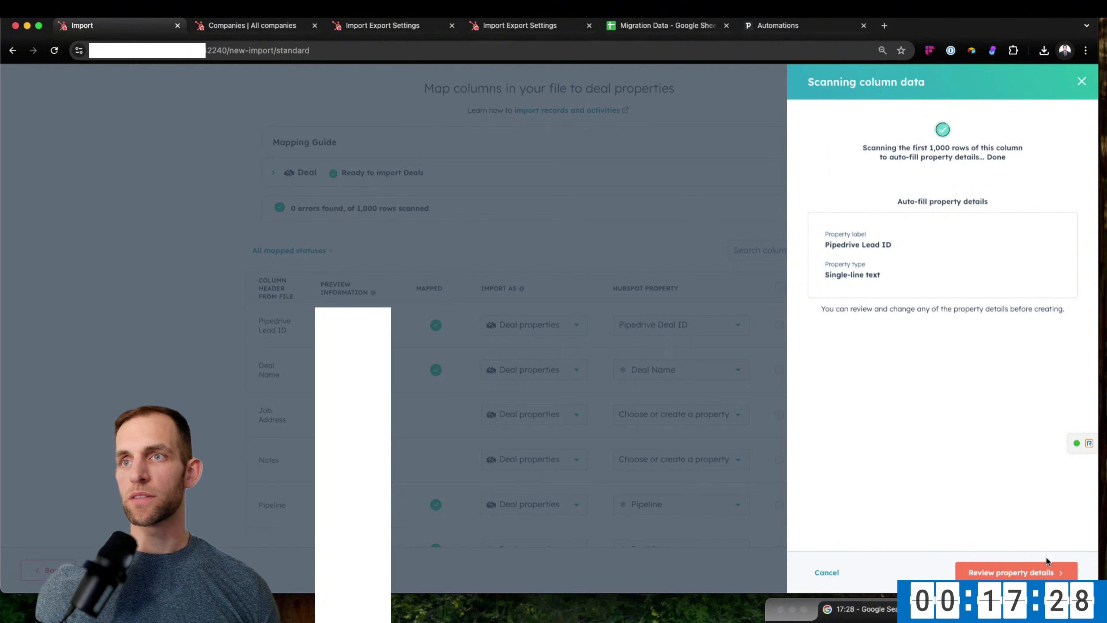
click(1027, 575)
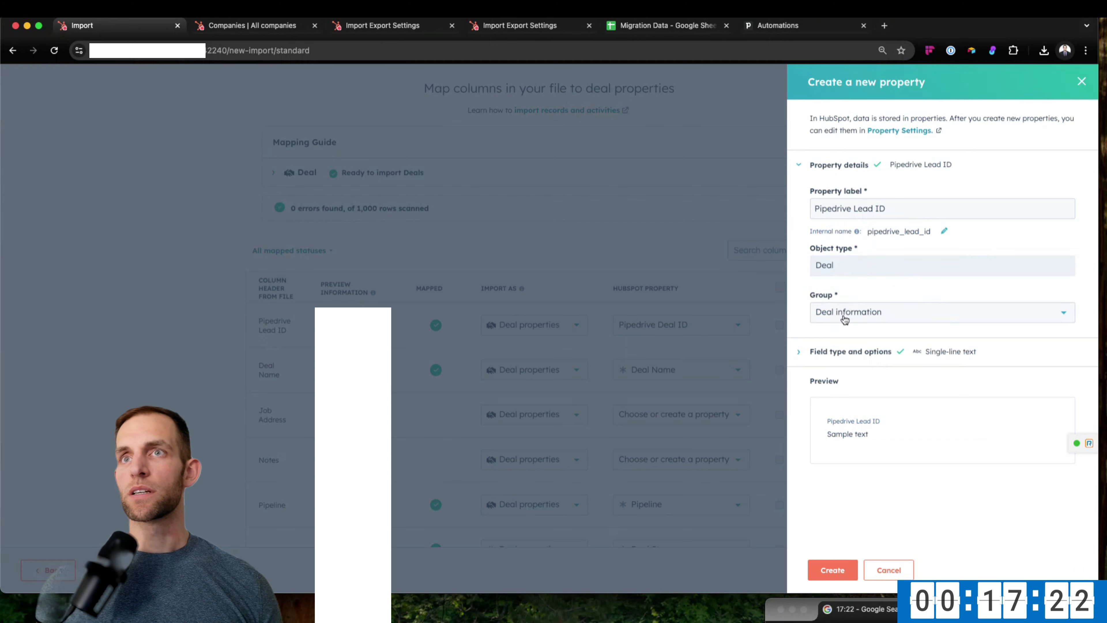
click(807, 352)
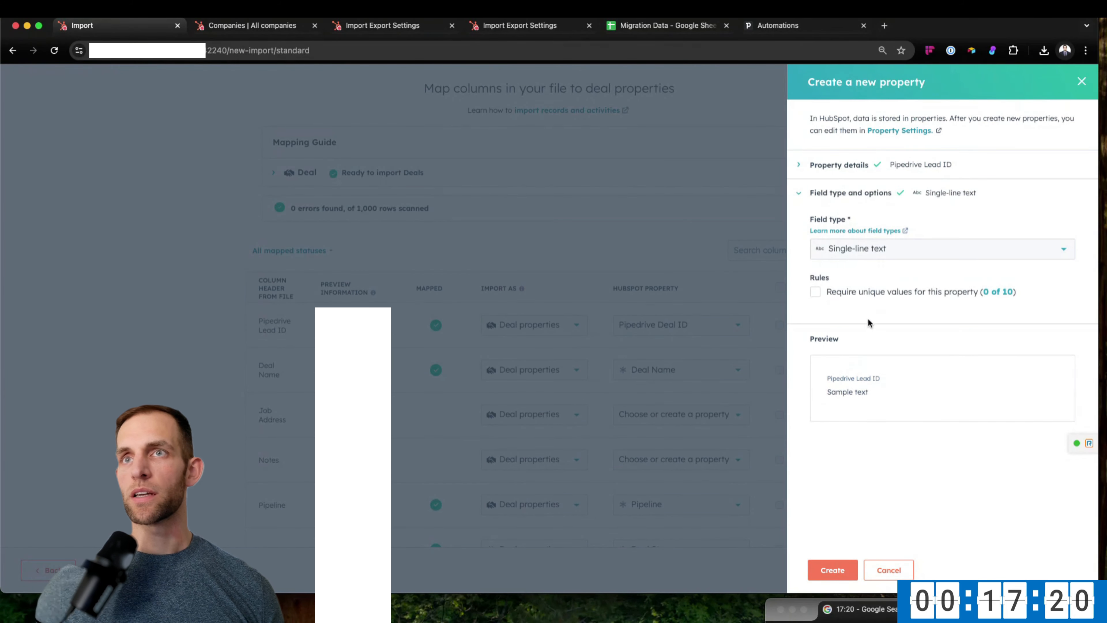
click(841, 570)
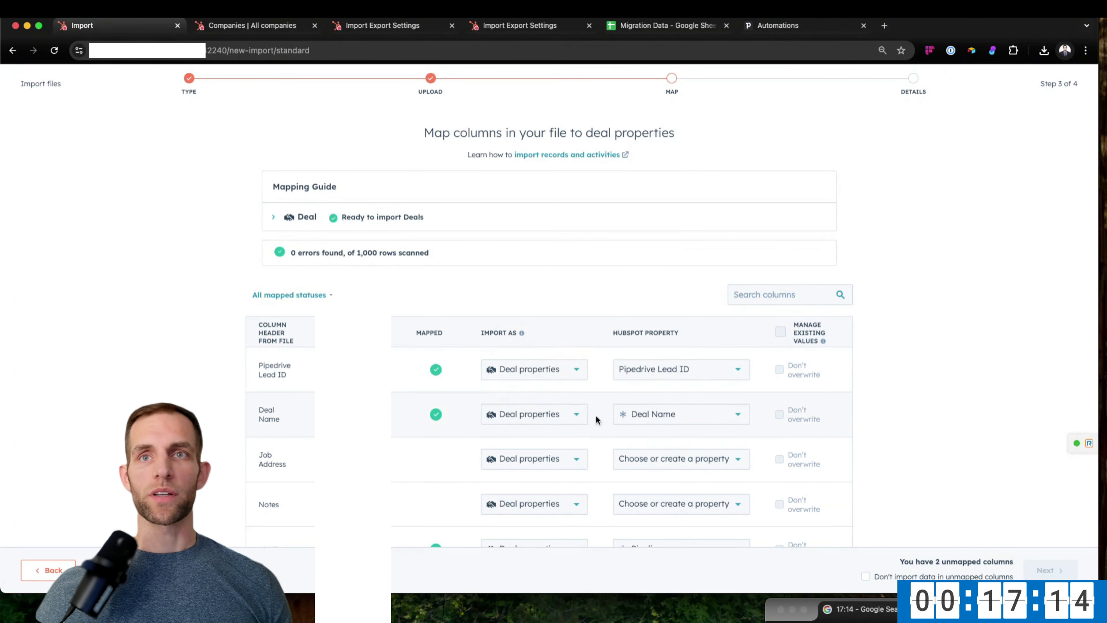
Map the Job Address column to the Job Site Street Address property.
scroll(641, 423, down, 3)
click(656, 393)
text(st)
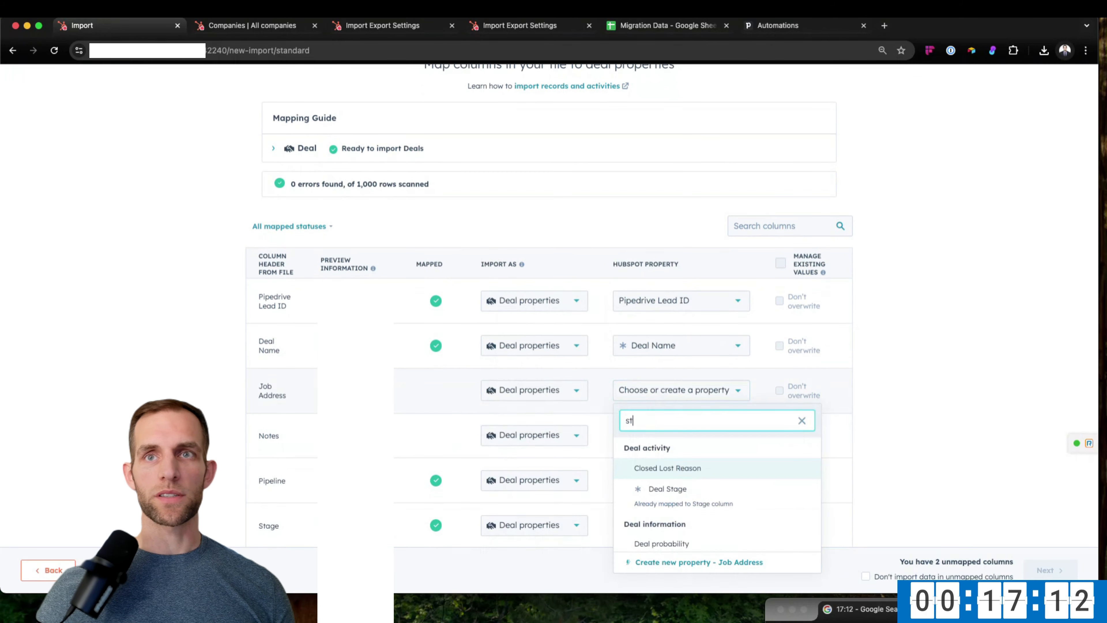
text(ar)
key(BackSpace)
key(BackSpace)
text(re)
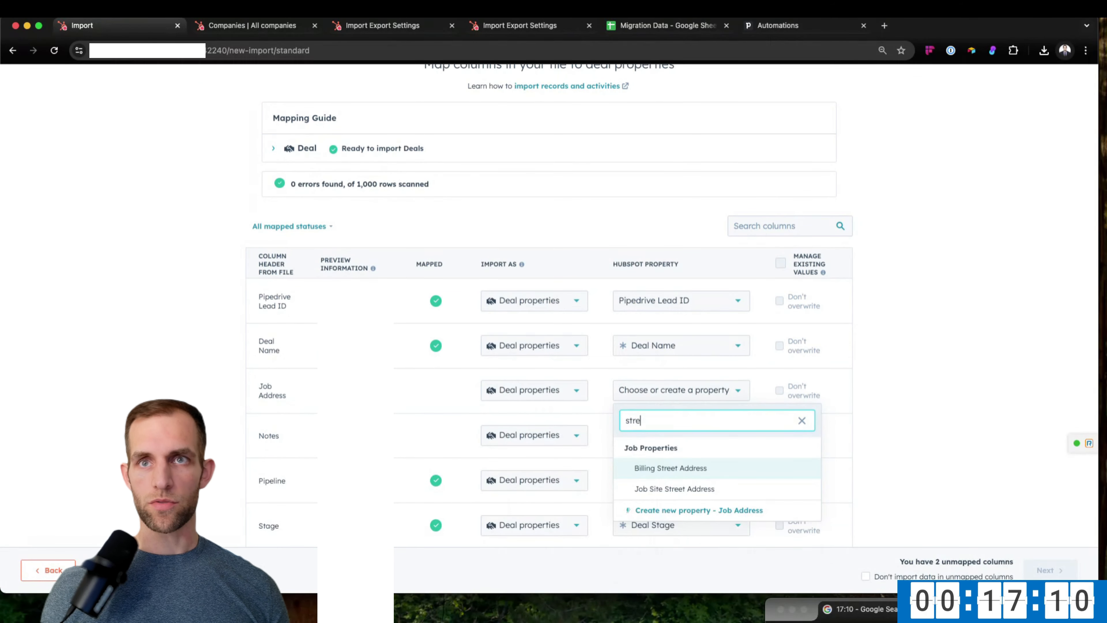
click(654, 489)
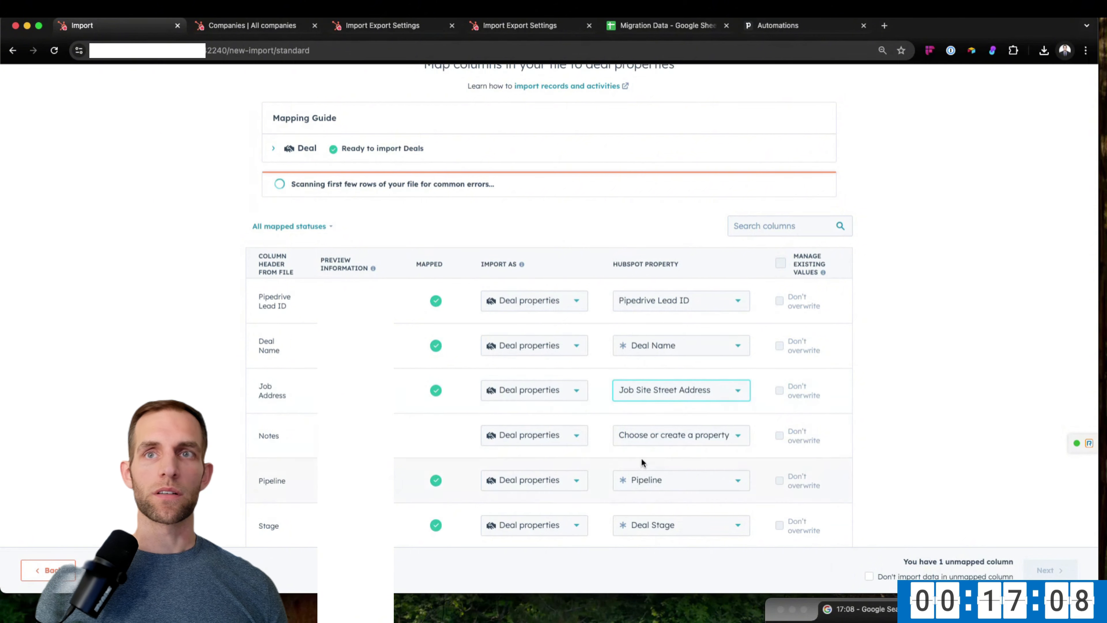
Map the Notes column to the Deal Description property.
click(645, 438)
text(des)
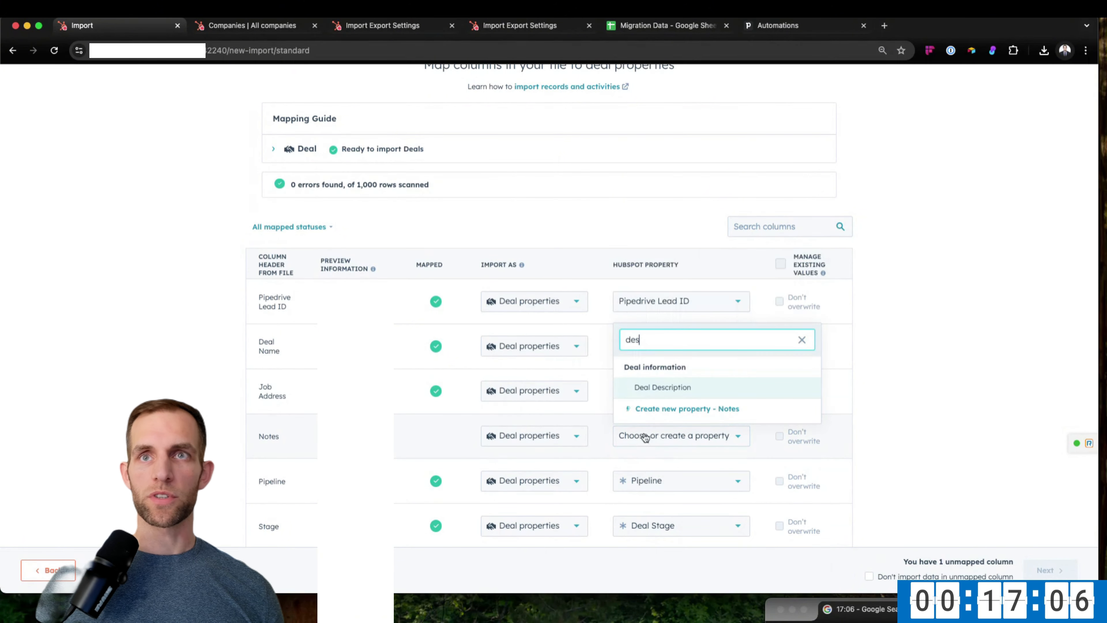
click(643, 392)
scroll(654, 480, down, 1)
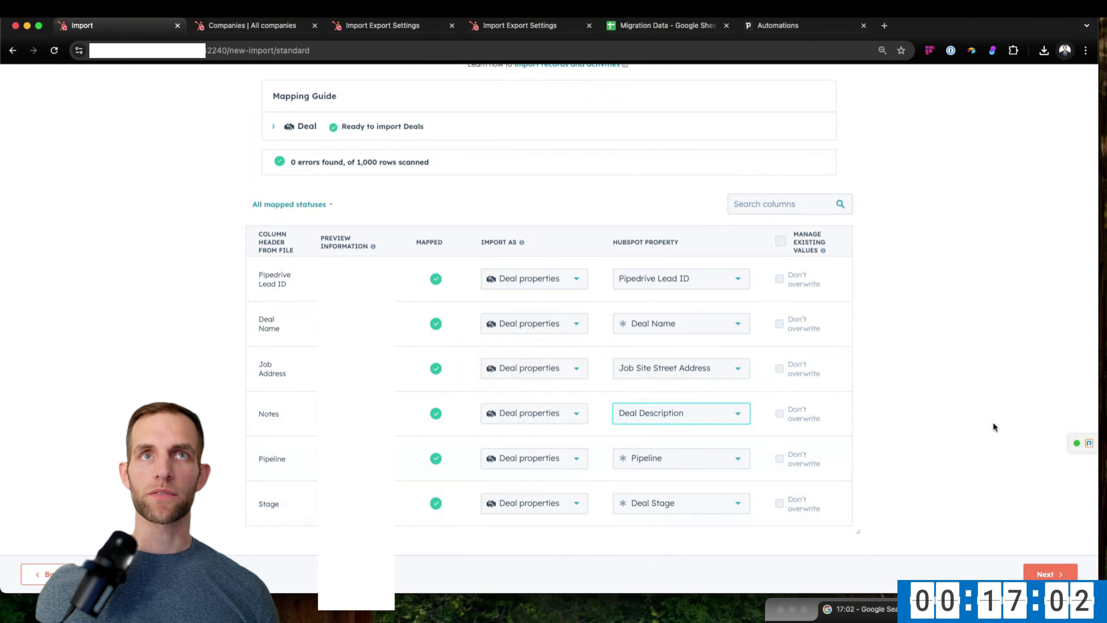
click(986, 444)
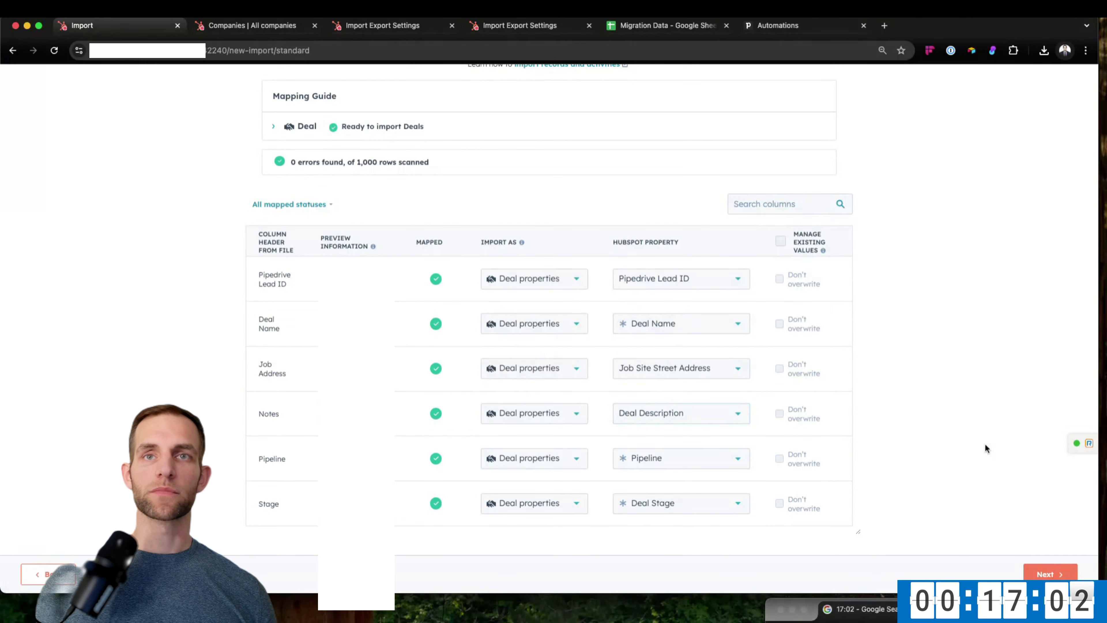
Name the leads import Pipedrive Leads - Round Trip and finish the import.
click(1054, 575)
triple_click(502, 179)
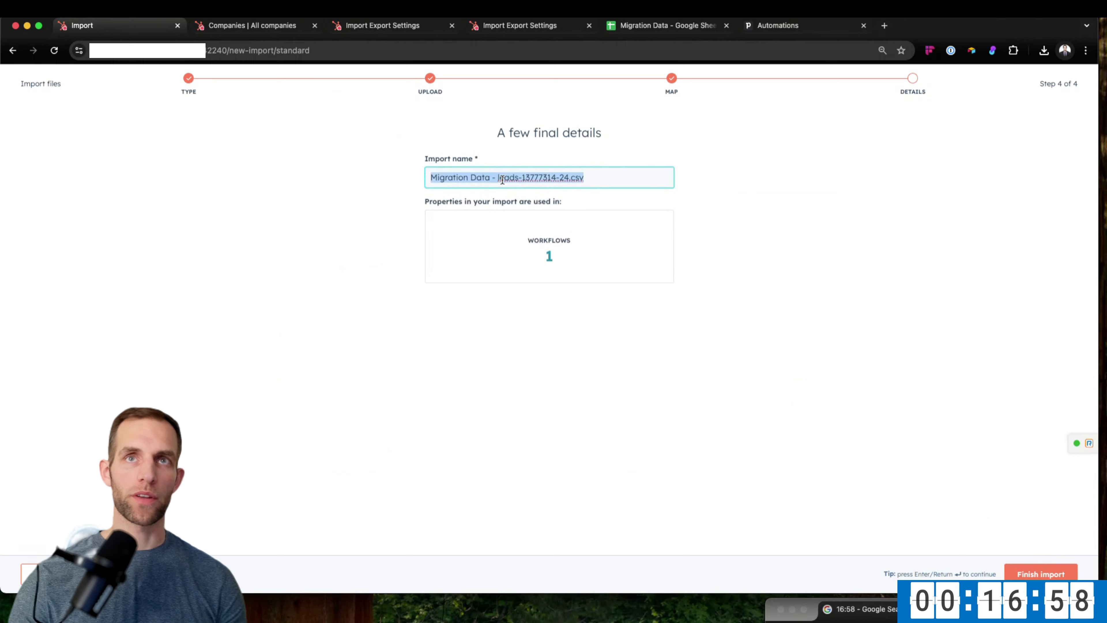
text(Deal)
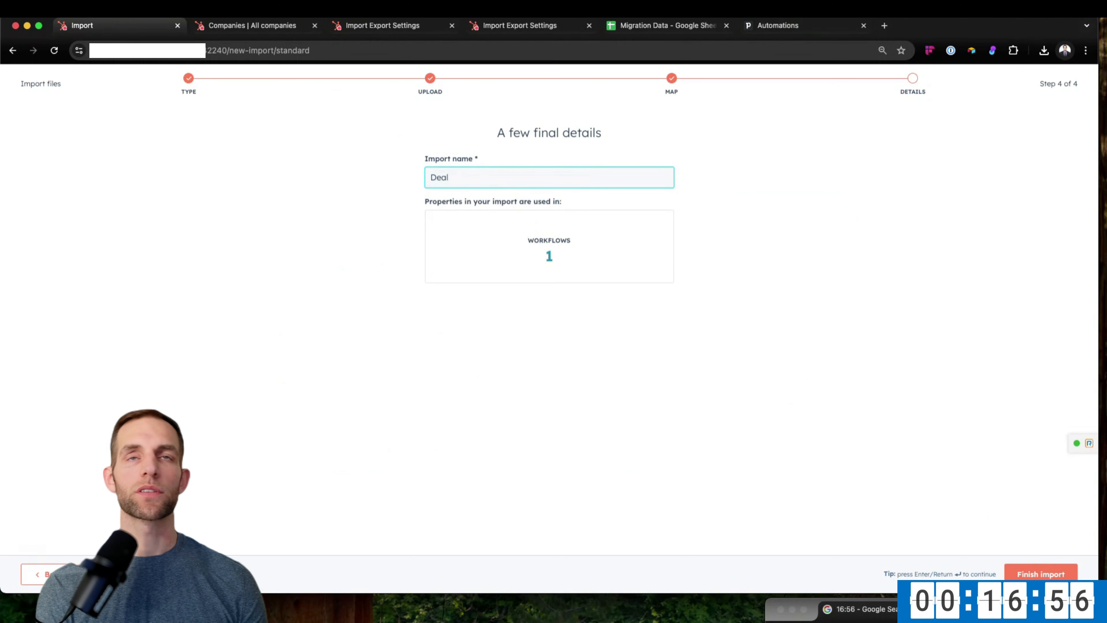
key(super+a)
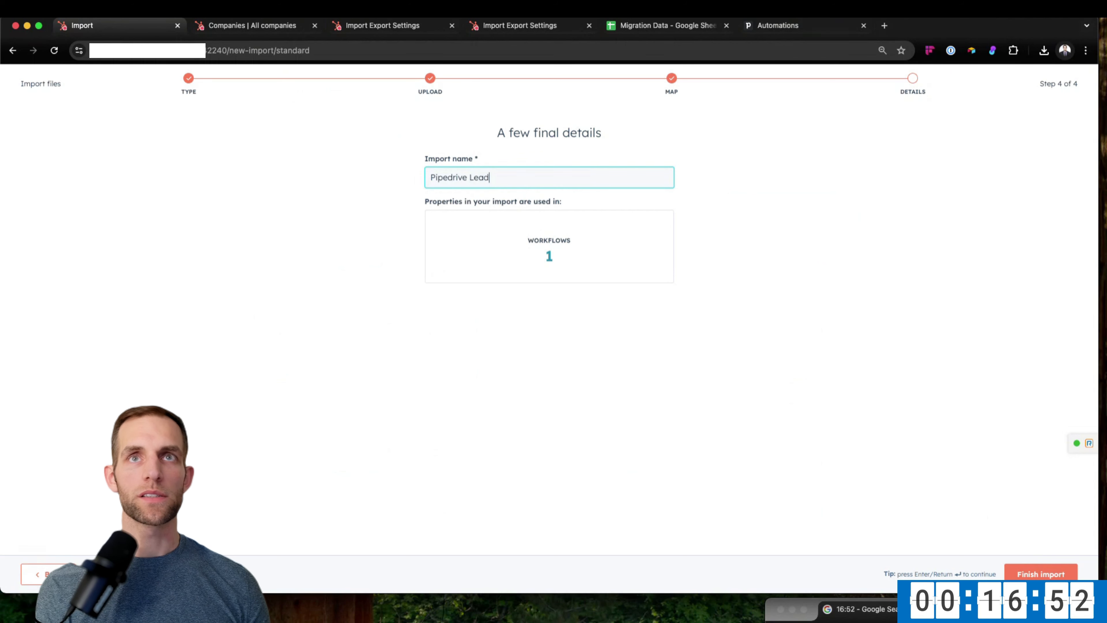
text(Pipedrive Leads - Round )
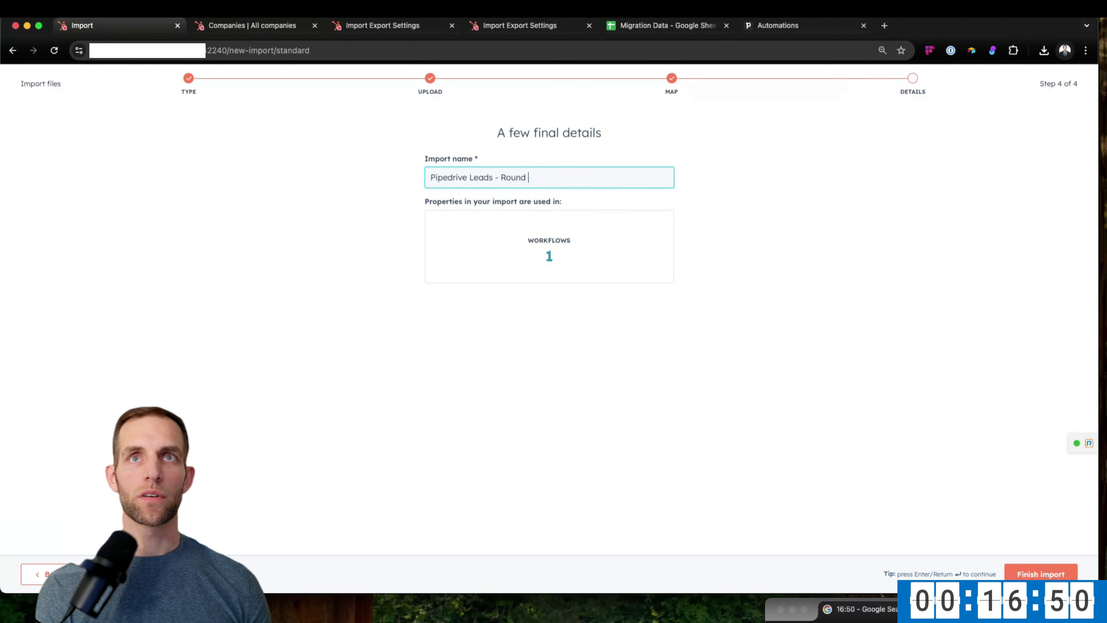
text(Trip)
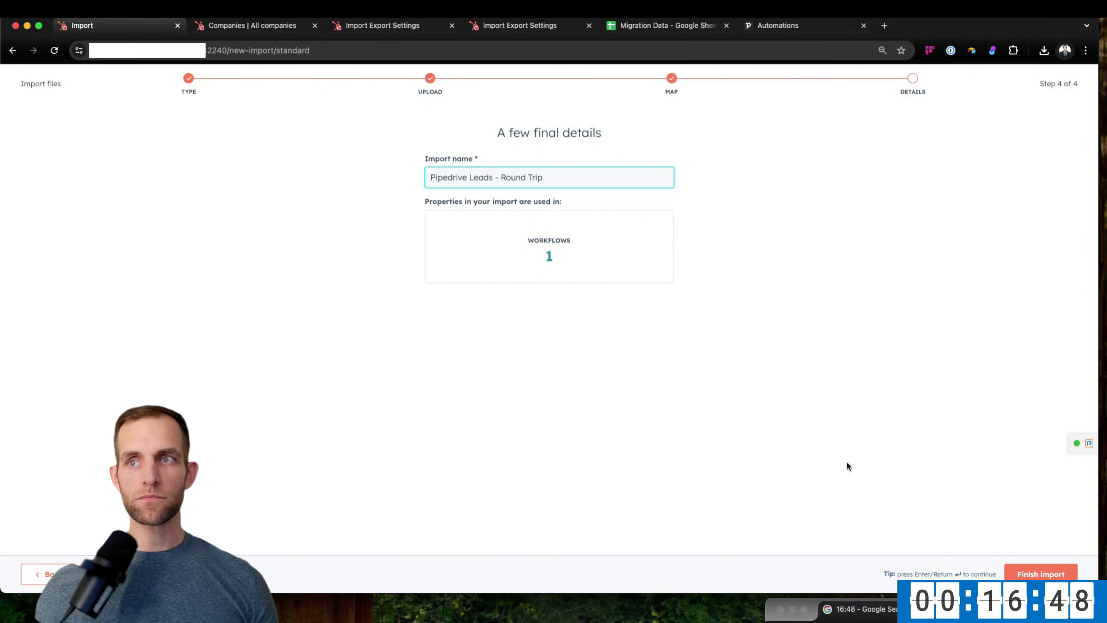
click(1041, 574)
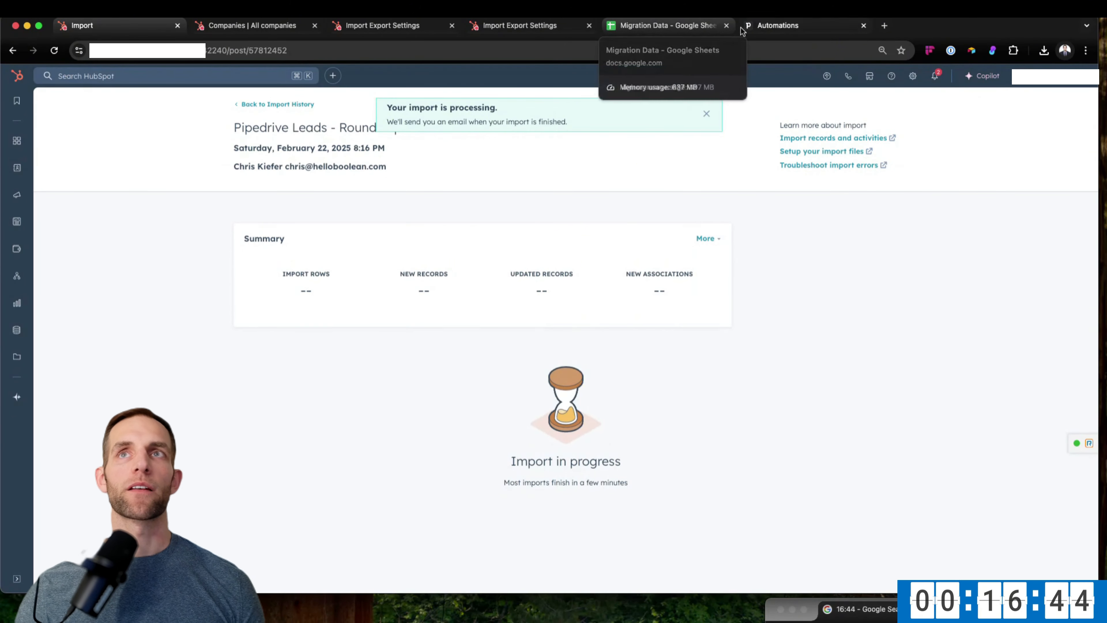
Switch to Pipedrive and open the deals list with the migration deals filter applied.
click(778, 26)
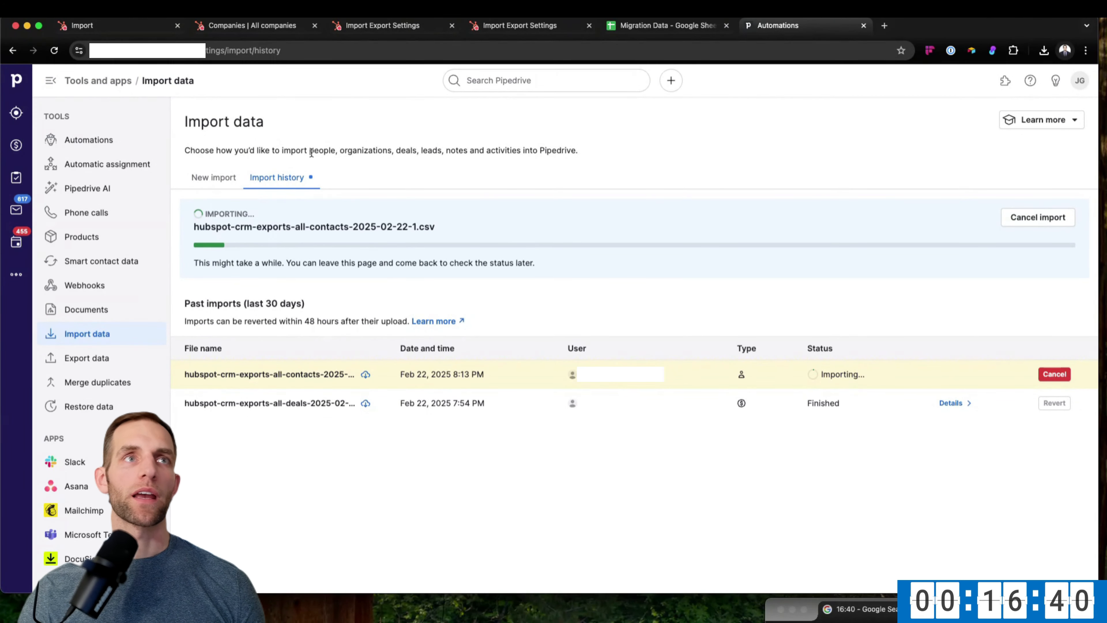
click(13, 273)
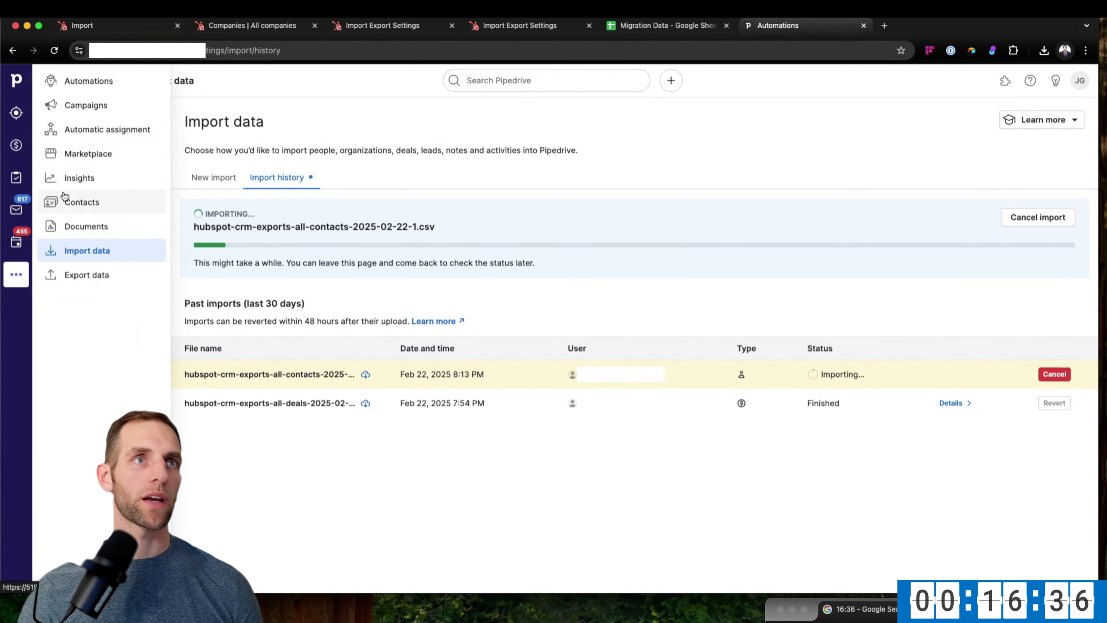
click(16, 148)
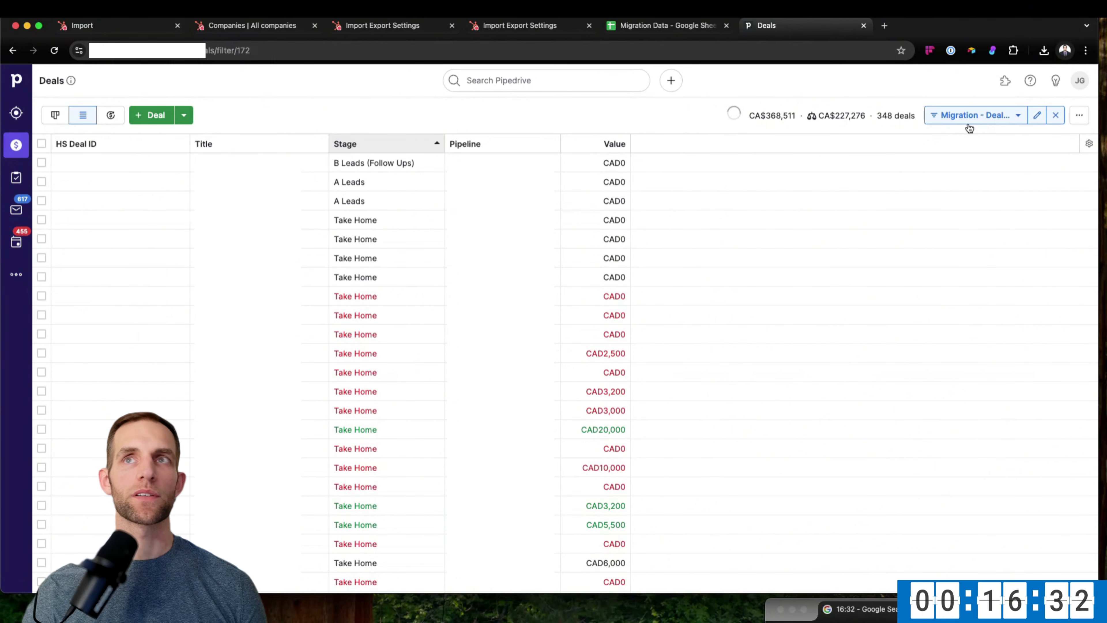
drag(877, 115, 914, 116)
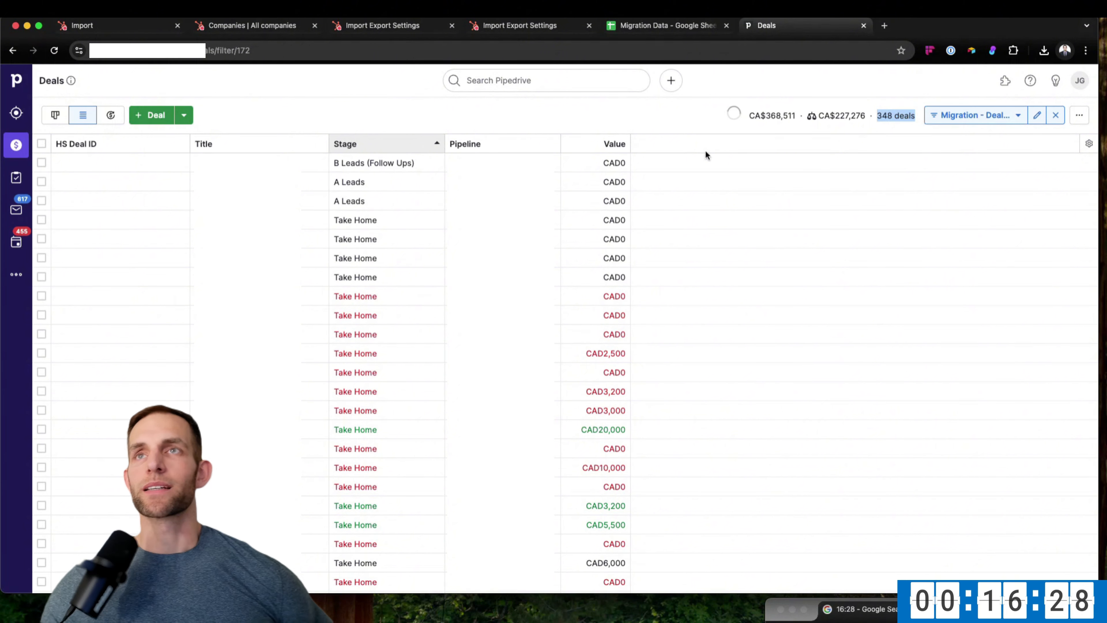
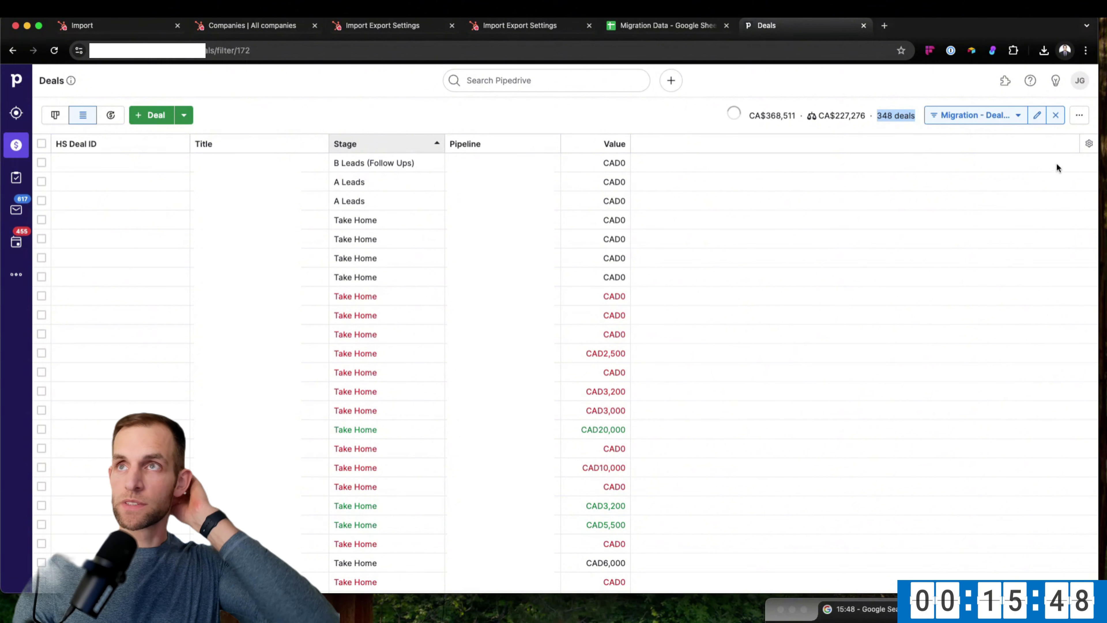
Add the deal ID column to the deals list, keeping the Value column, and save the column selection.
click(1088, 147)
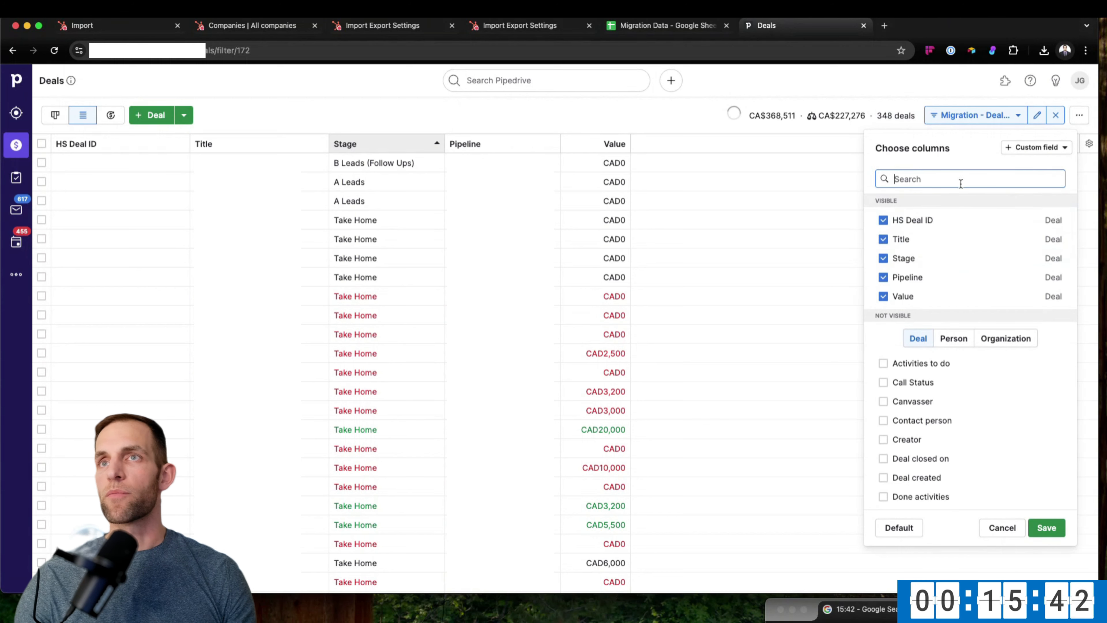
scroll(912, 261, down, 1)
scroll(911, 262, up, 1)
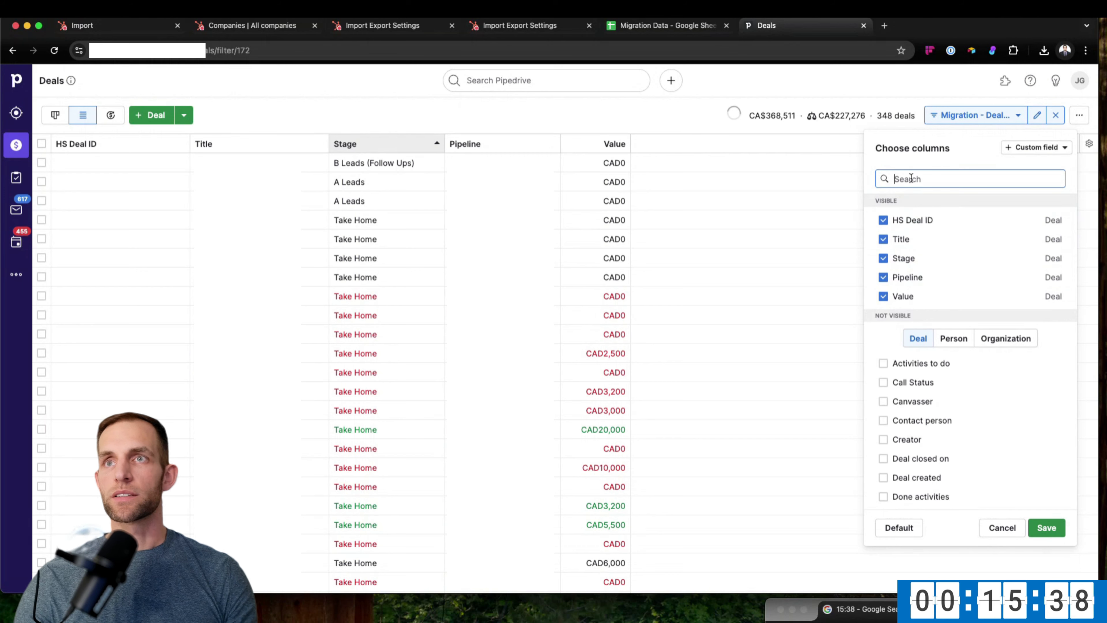
text(record)
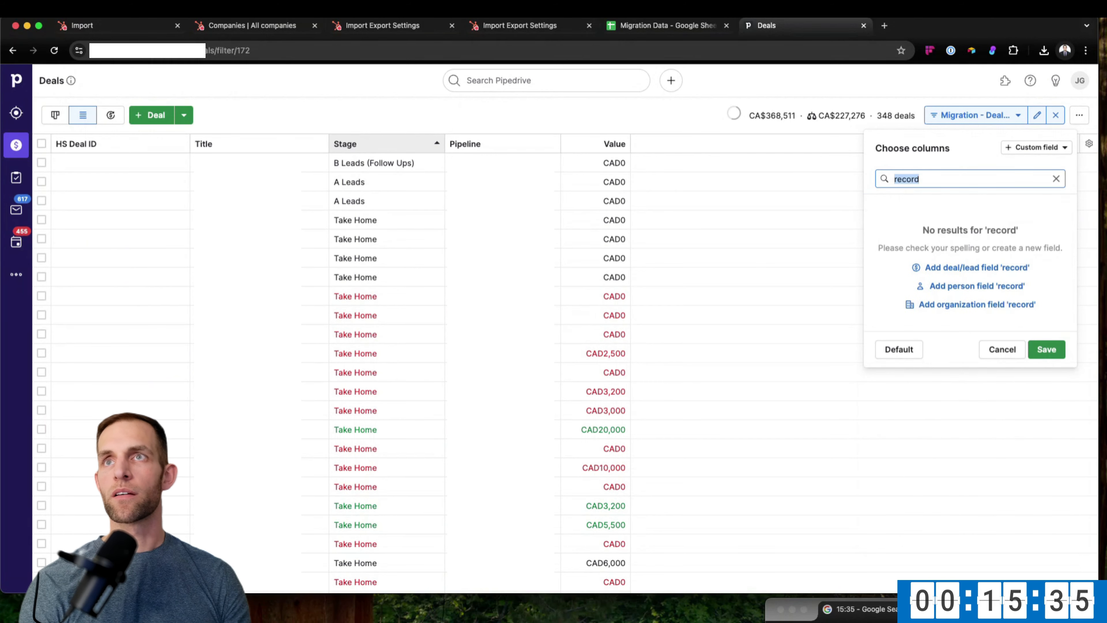
key(BackSpace)
text(id)
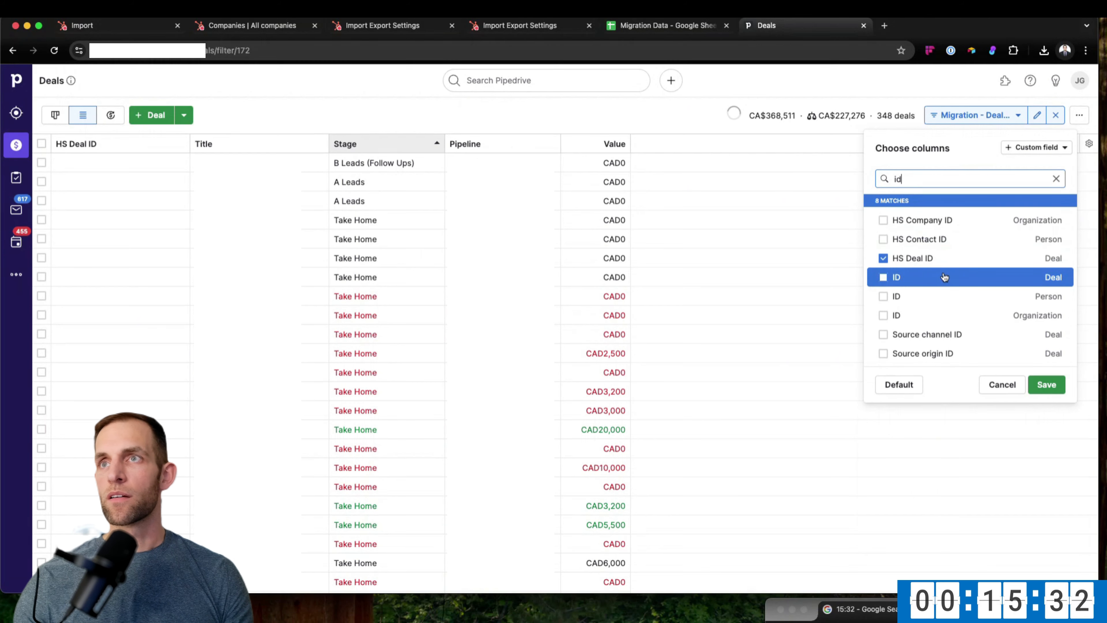
click(882, 278)
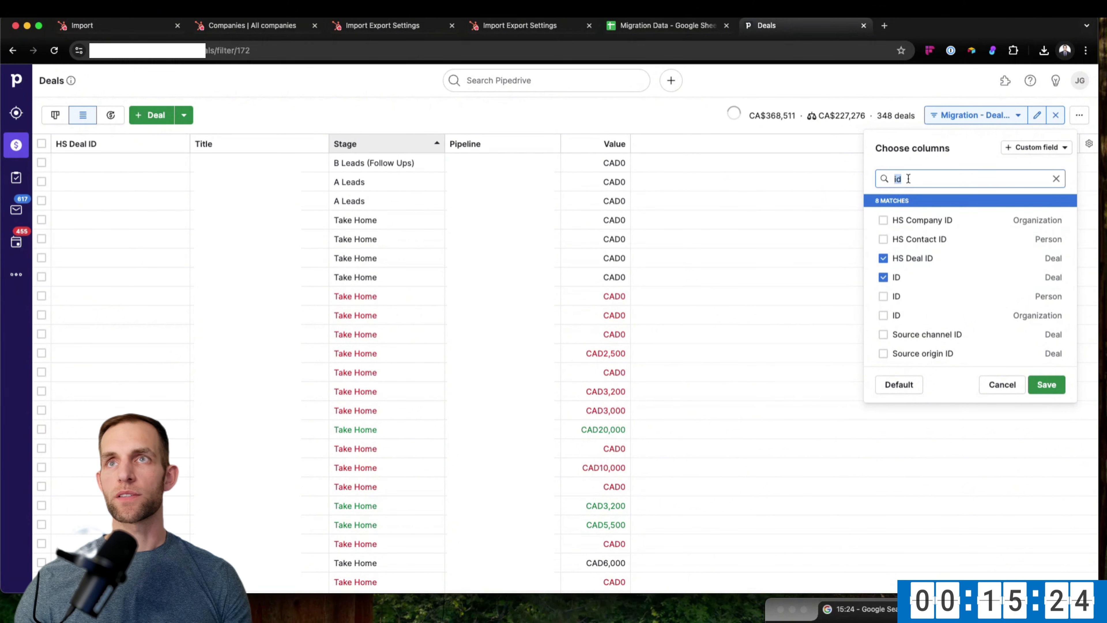
text(valu)
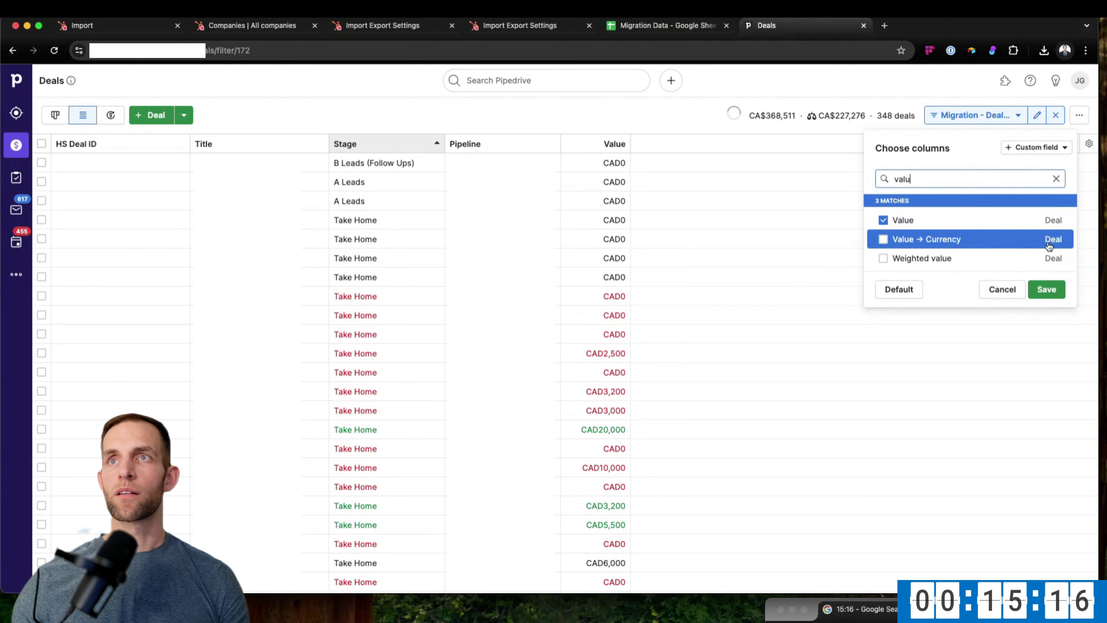
click(1054, 291)
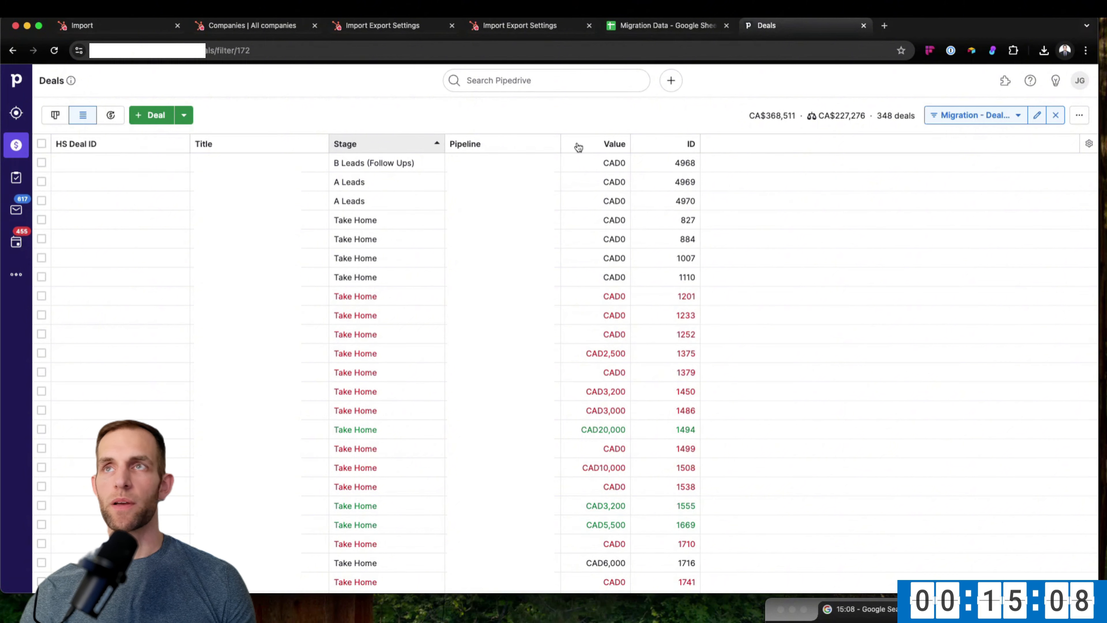
Export the filtered deals as a CSV file and download it.
click(1079, 115)
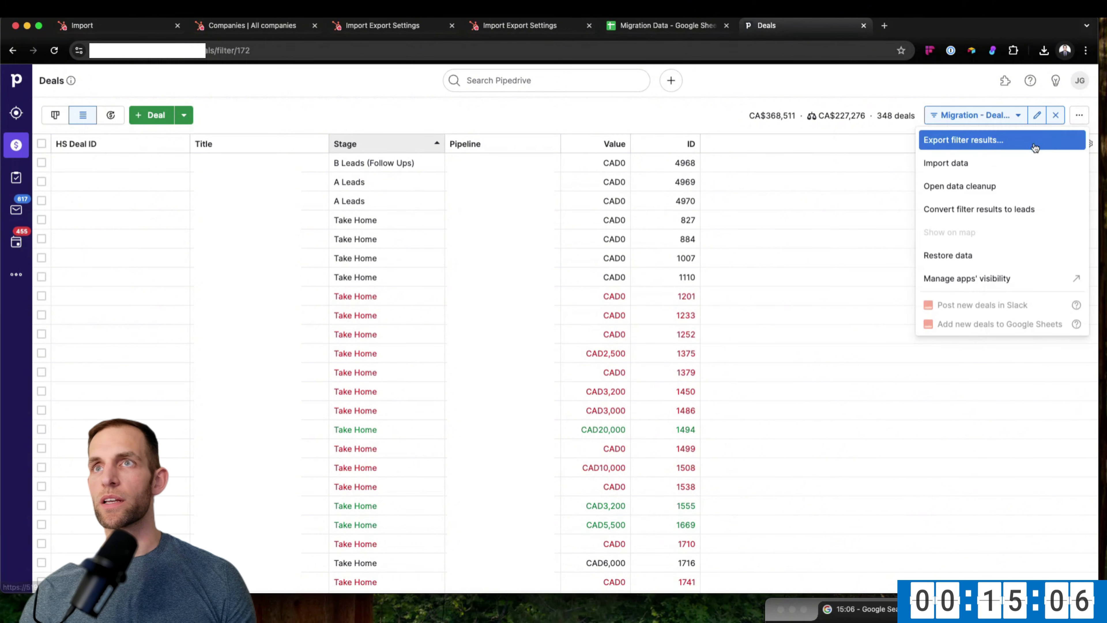
click(987, 144)
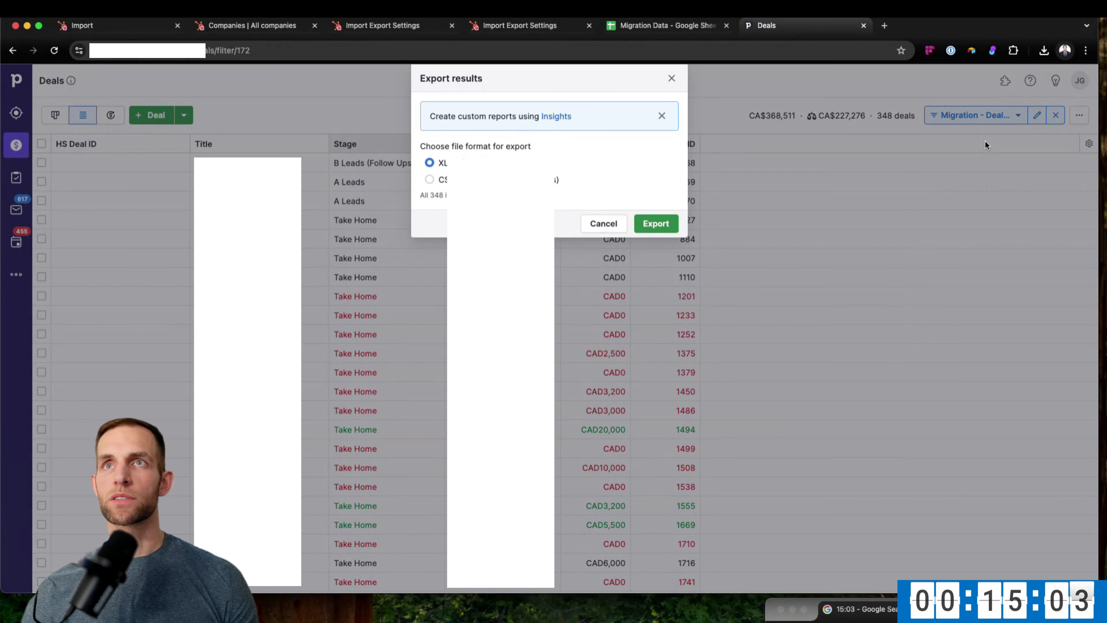
click(654, 223)
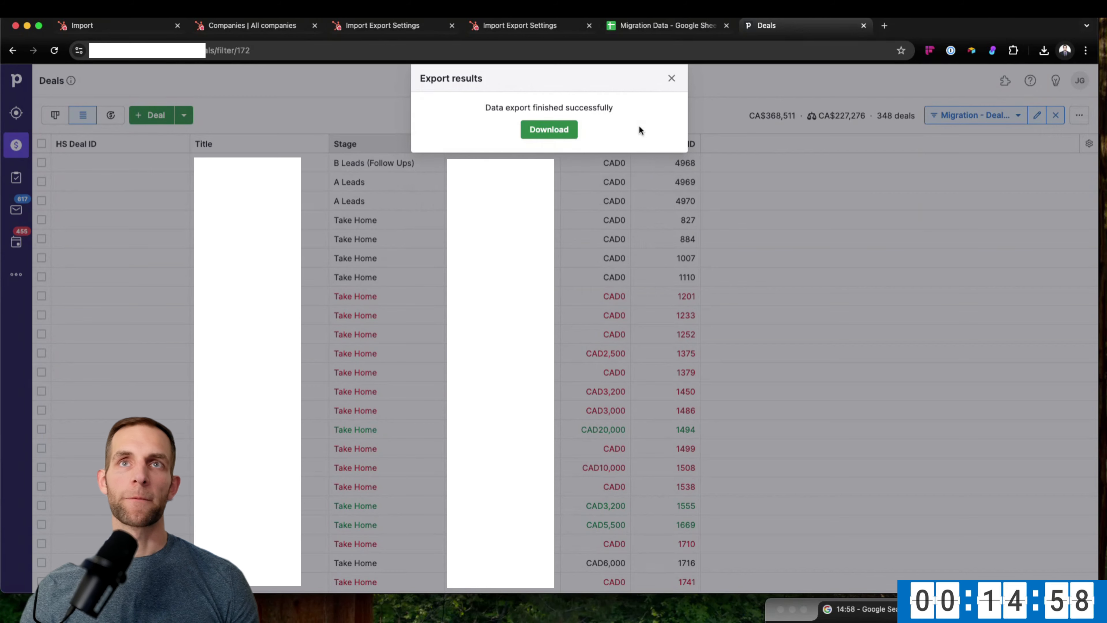
click(563, 129)
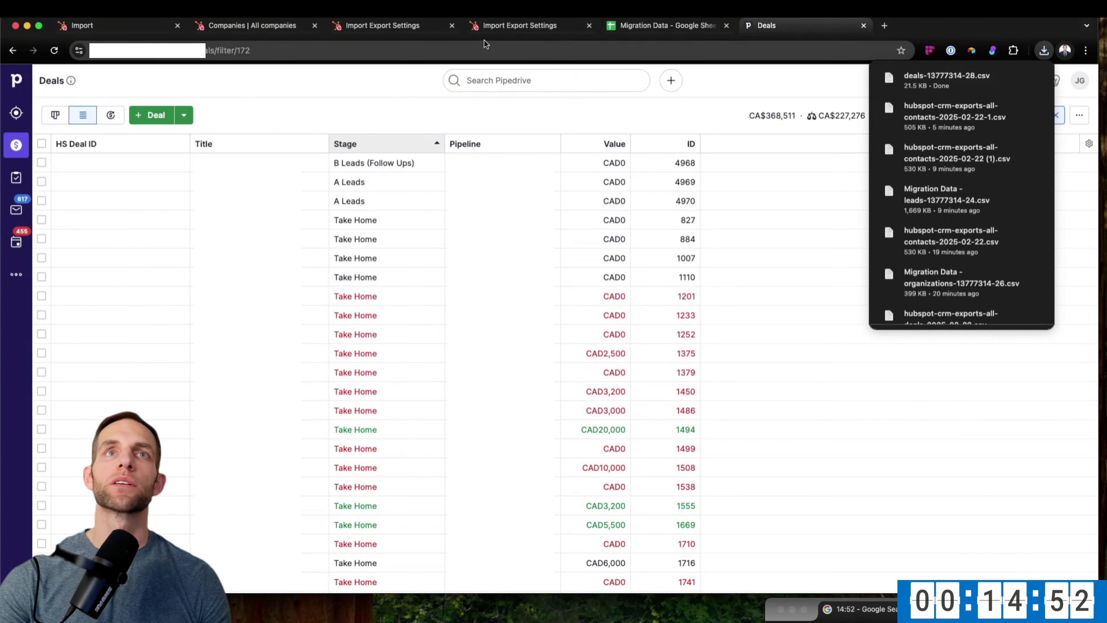
Return to HubSpot's import page and start a new file import for Deals.
click(96, 26)
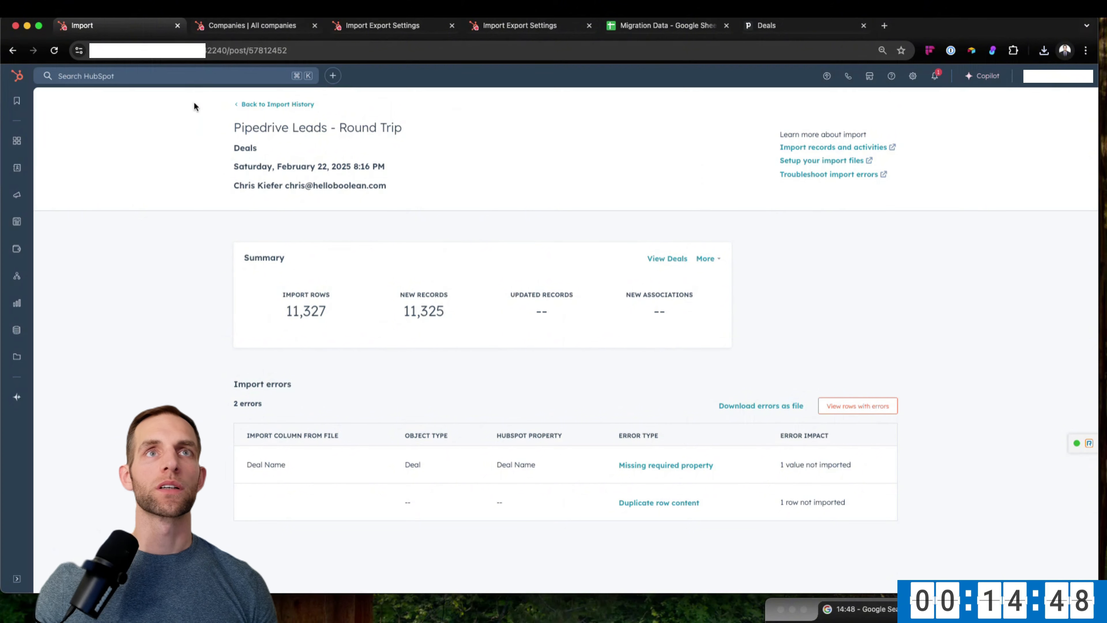
click(251, 104)
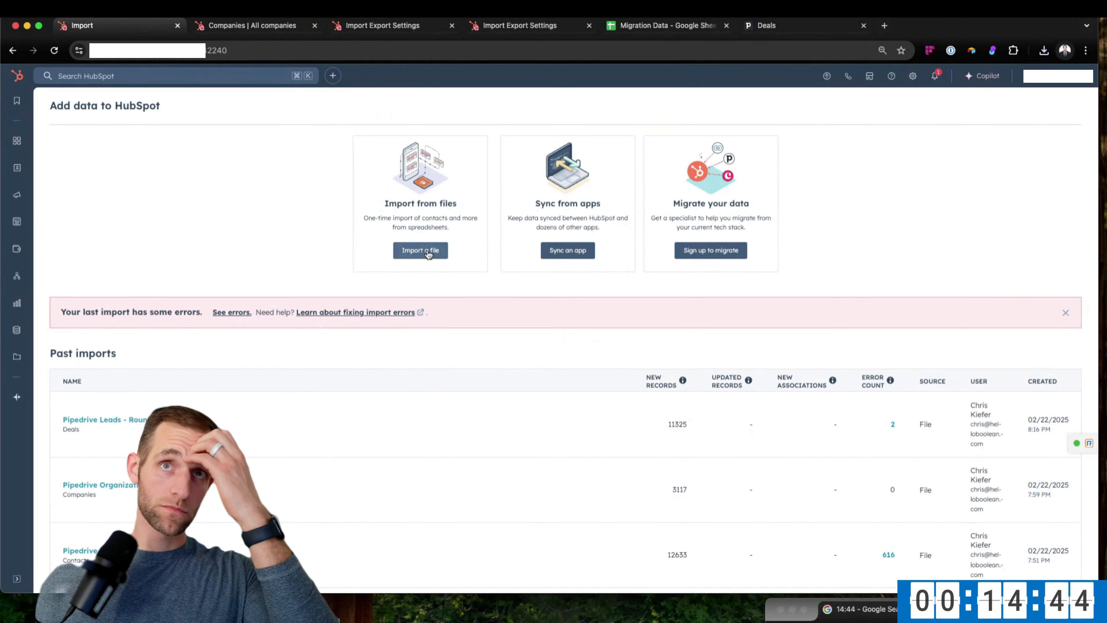
click(435, 252)
click(403, 279)
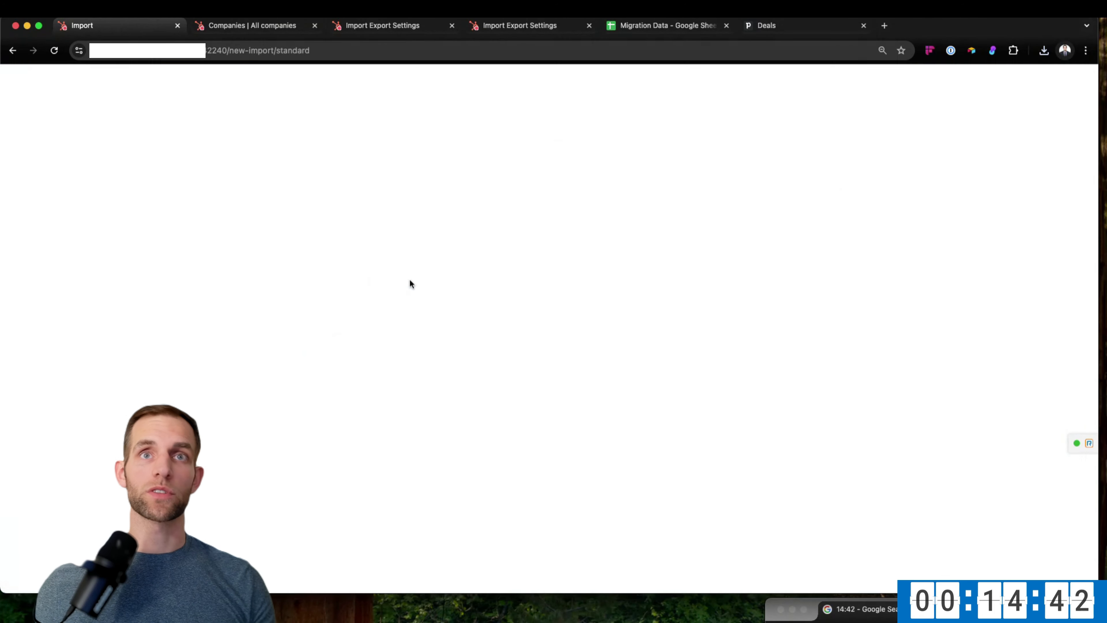
click(627, 251)
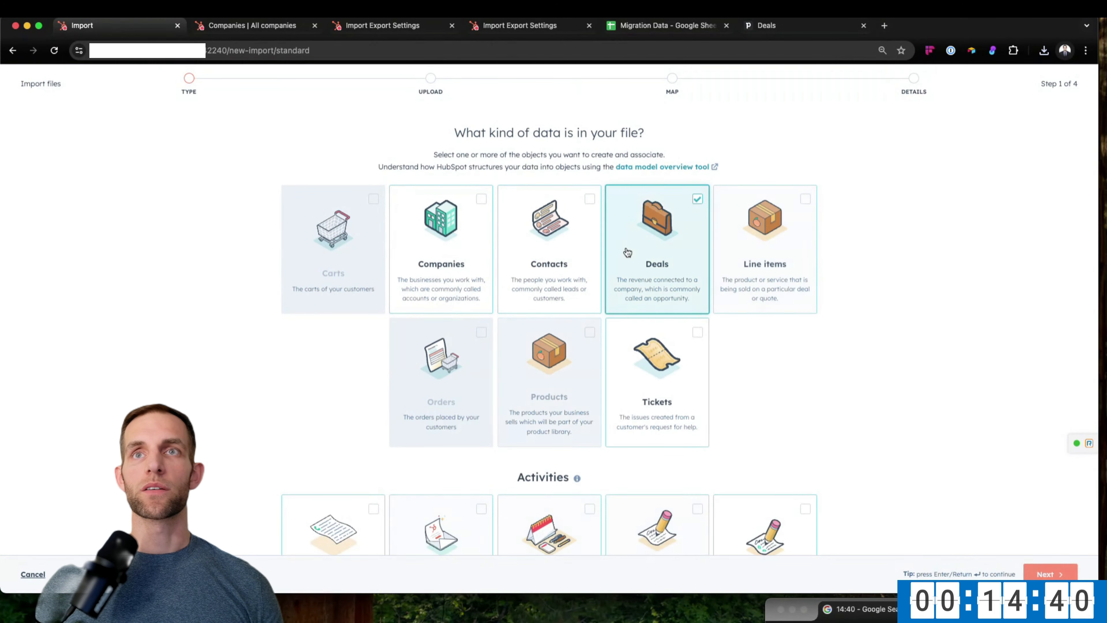
click(1051, 569)
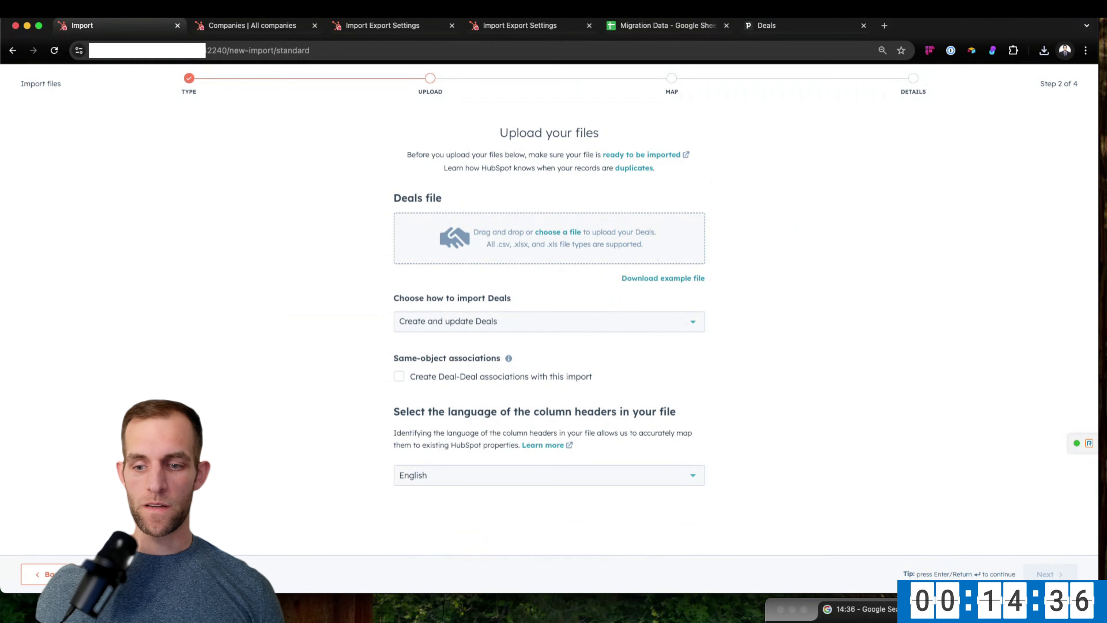
Upload deals-13777314-28.csv as the Deals file, set it to create new Deals only, and continue to column mapping.
drag(662, 506, 518, 248)
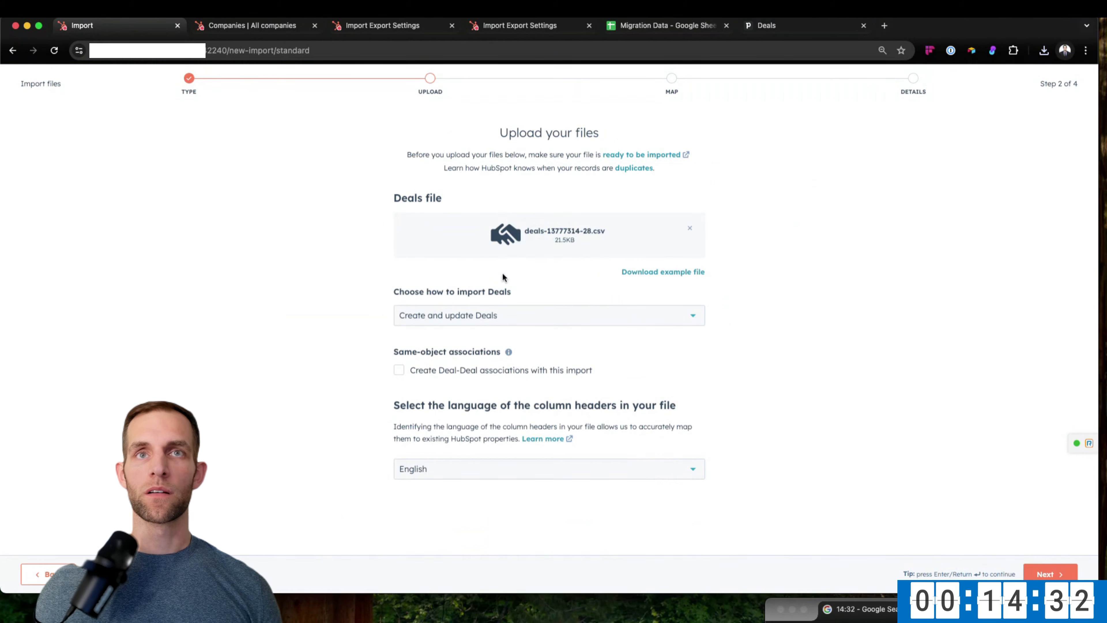
click(478, 322)
click(452, 363)
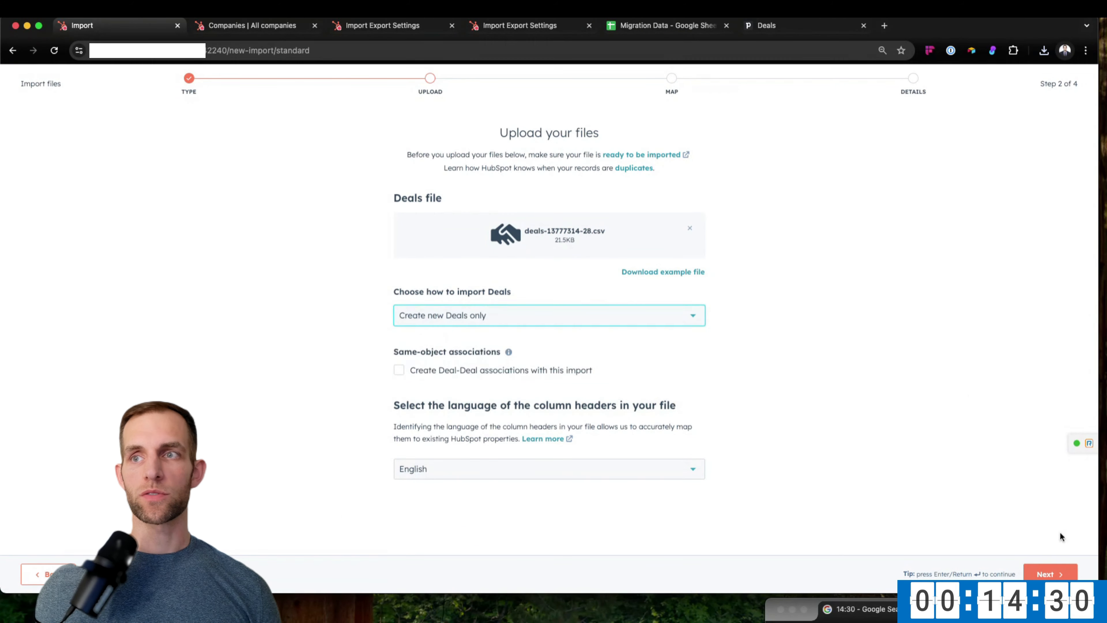
click(1044, 574)
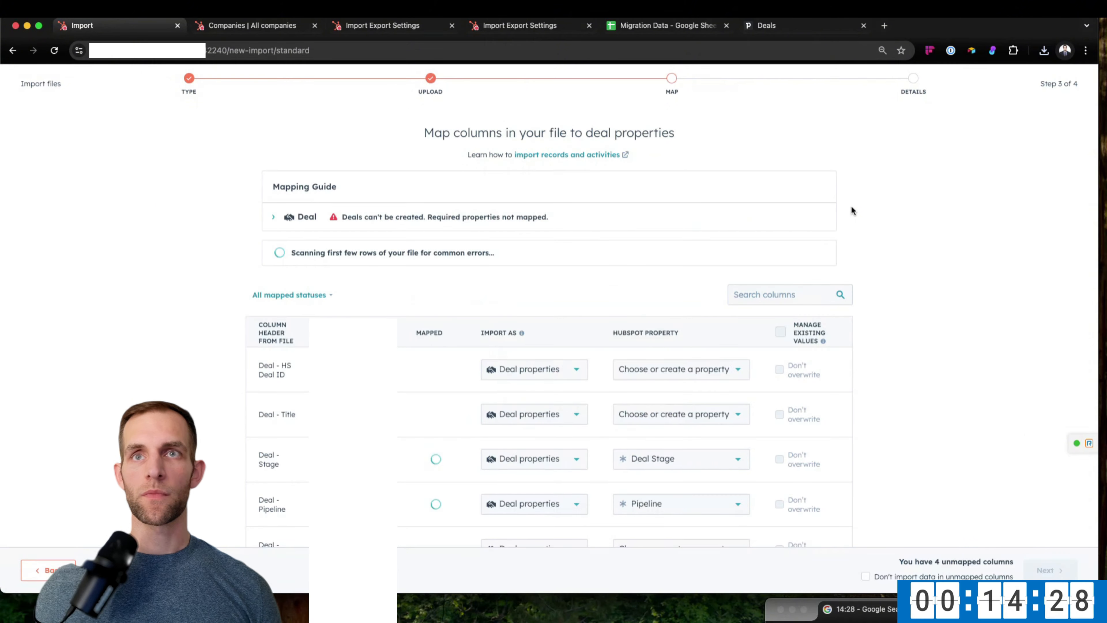
Exclude the Deal - HS Deal ID column from the import and map the Deal - Title column to the Deal Name property.
scroll(421, 369, down, 3)
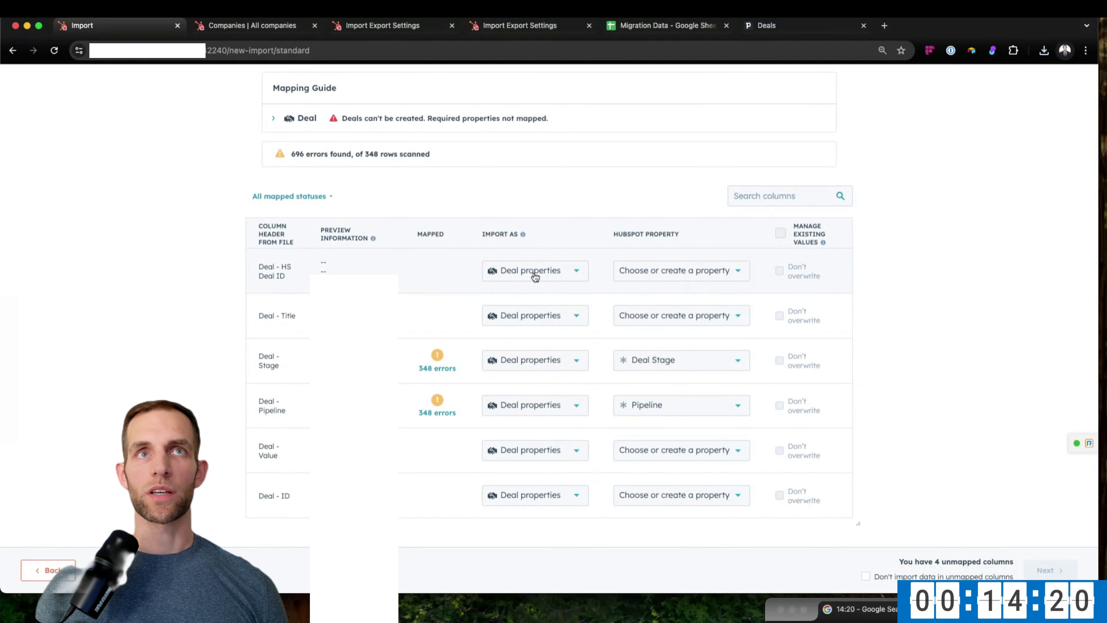
click(553, 276)
click(528, 340)
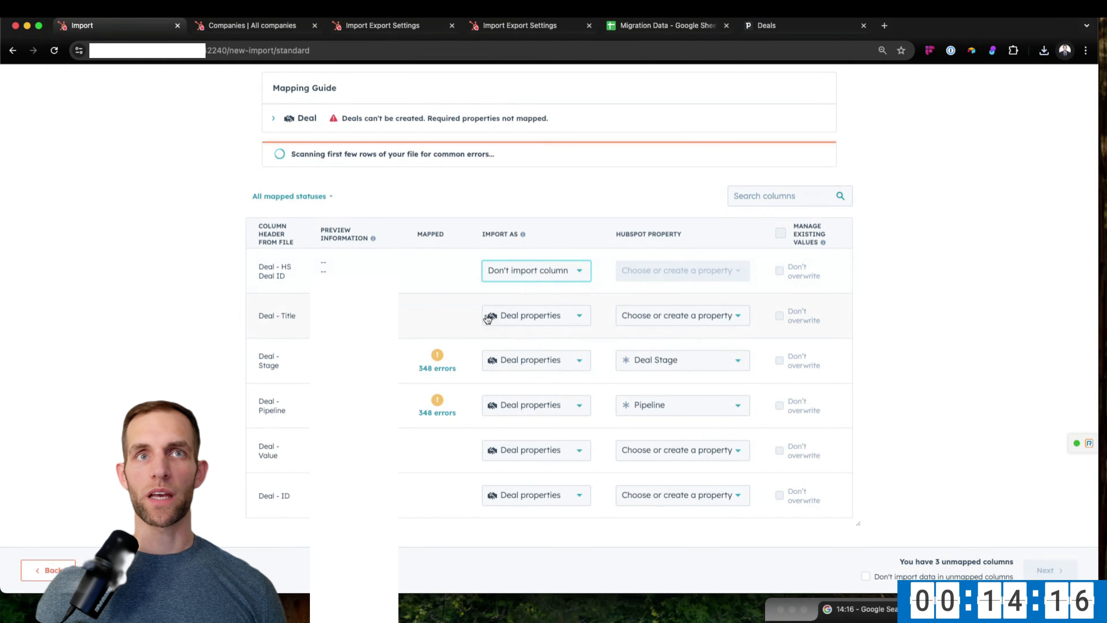
click(658, 316)
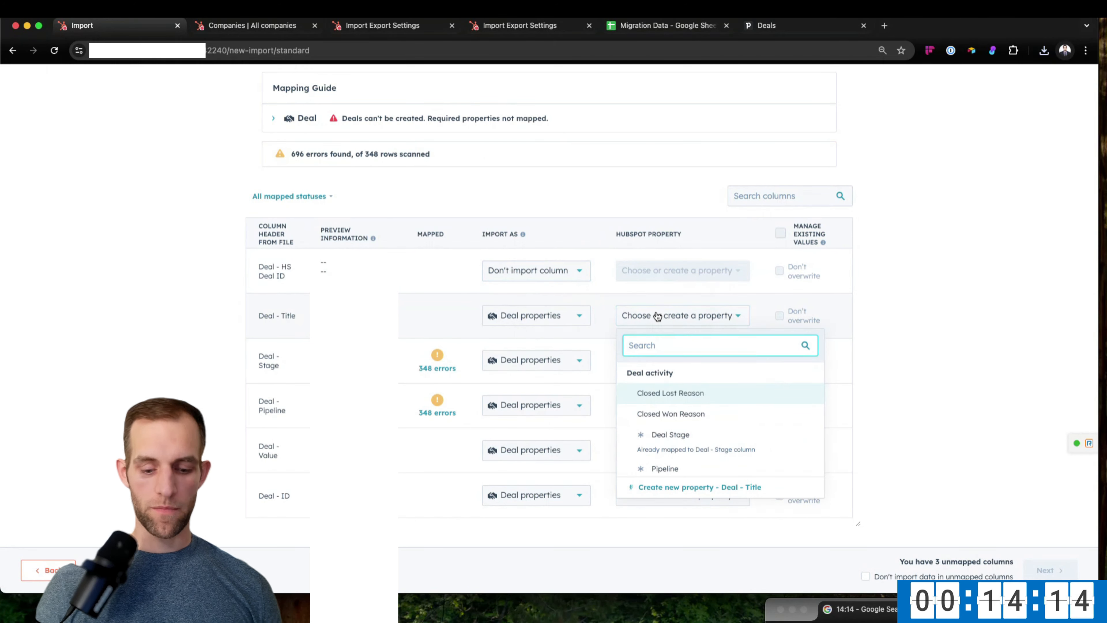
text(name)
key(Return)
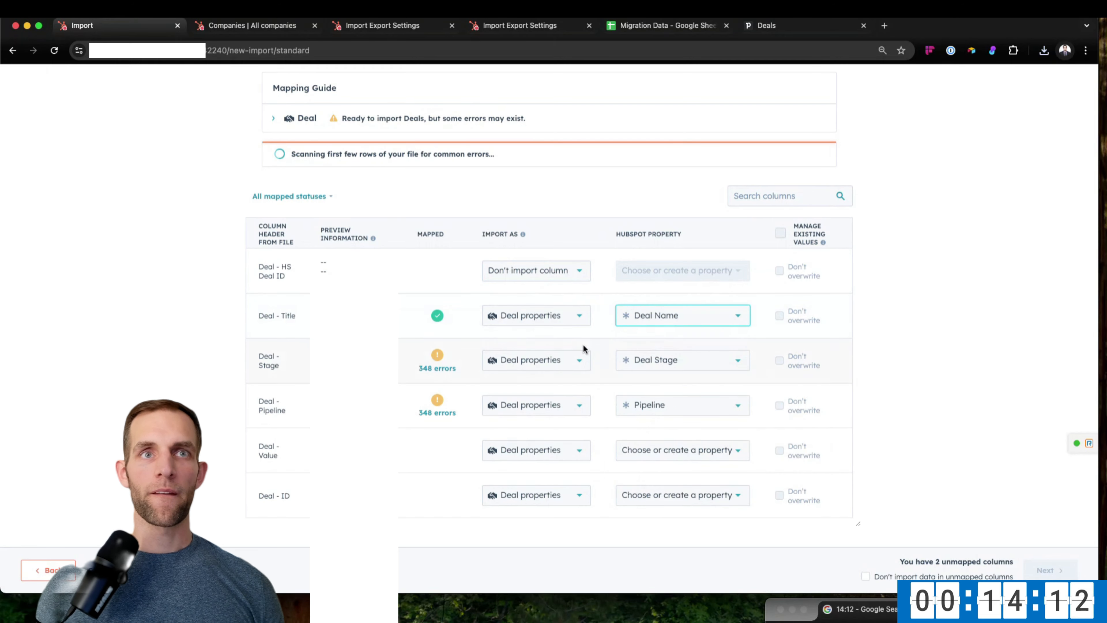
Open the Deal - Stage column's import errors, expand all unmatched stage values, and review the rows containing them.
click(444, 369)
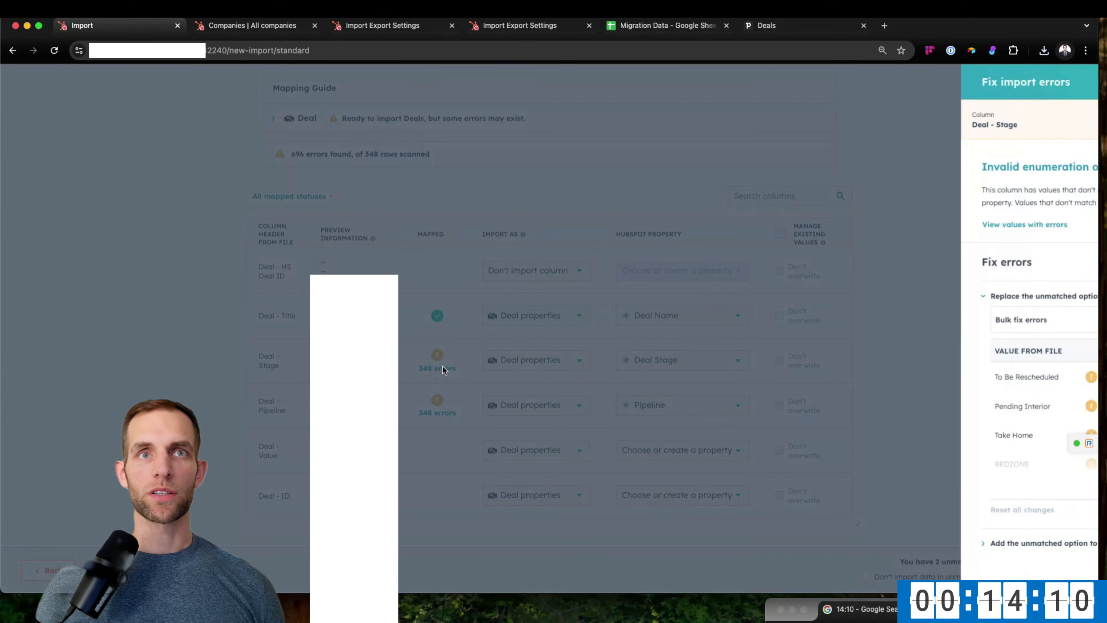
click(938, 485)
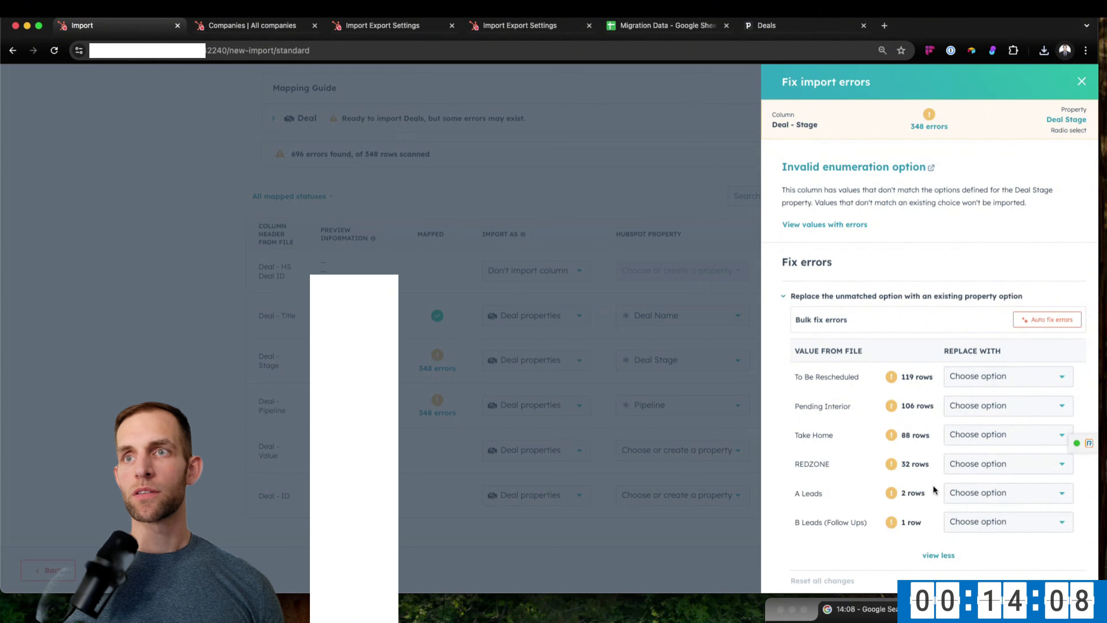
scroll(932, 480, down, 2)
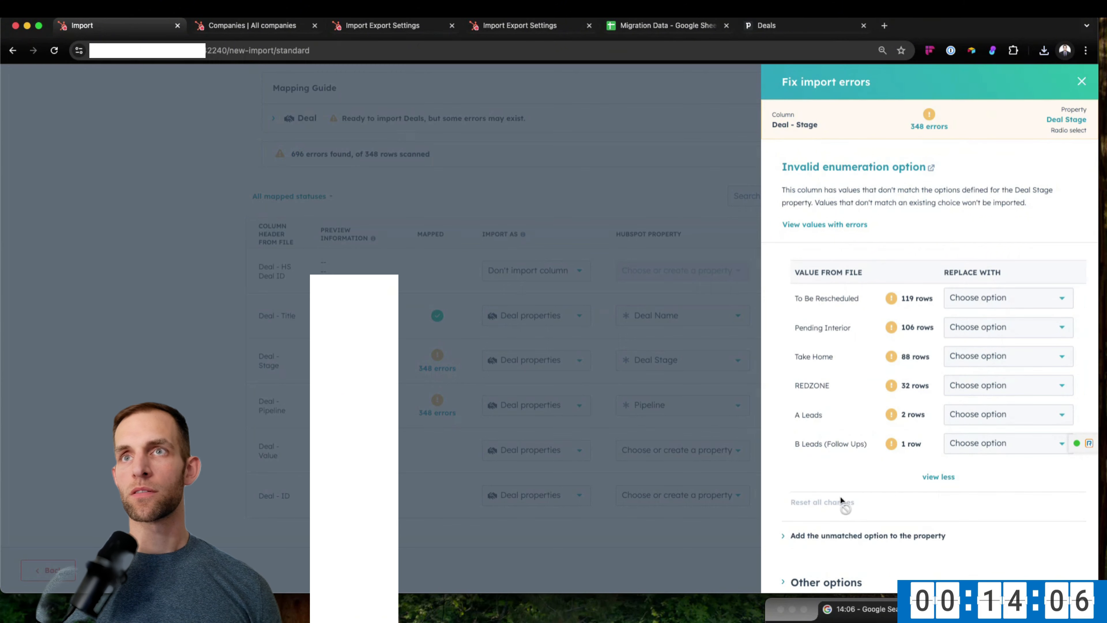
scroll(876, 395, up, 1)
scroll(877, 395, down, 1)
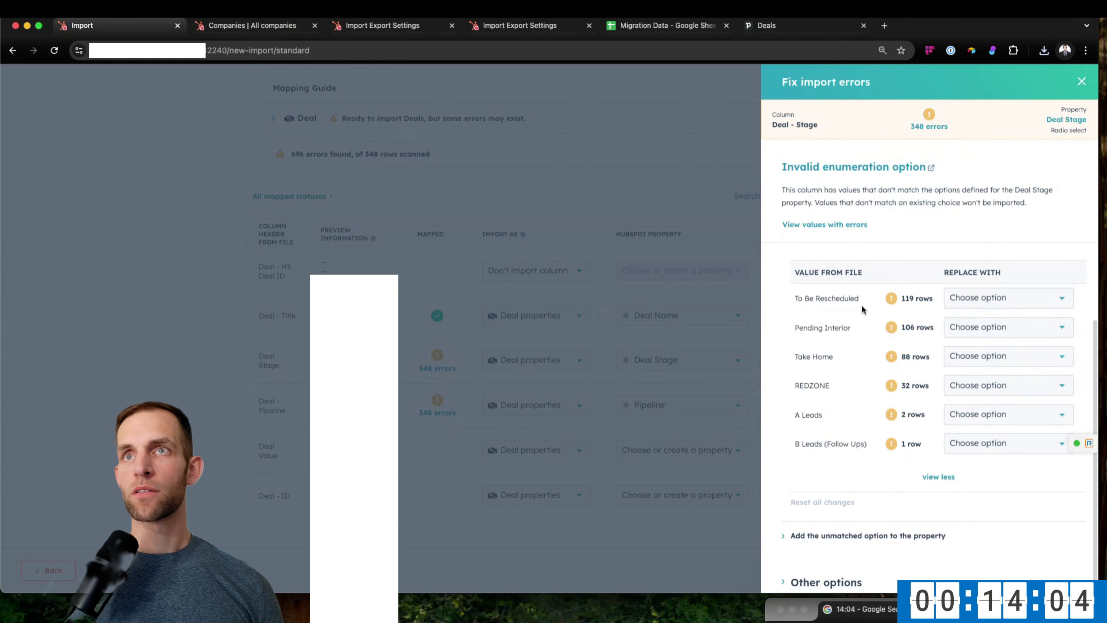
click(839, 226)
scroll(1005, 406, down, 20)
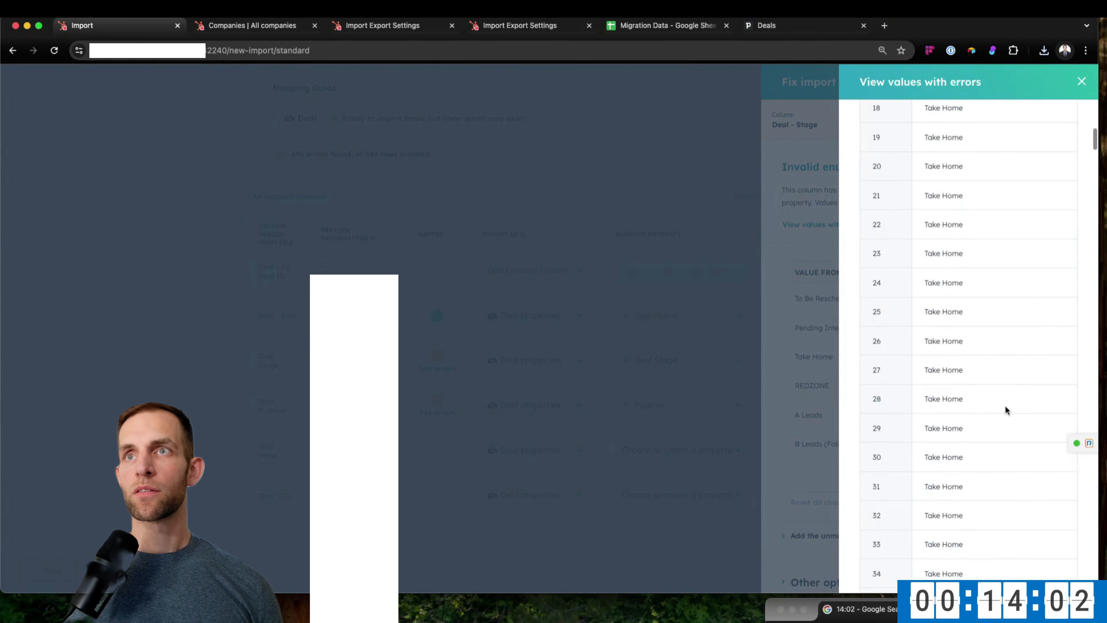
click(1082, 81)
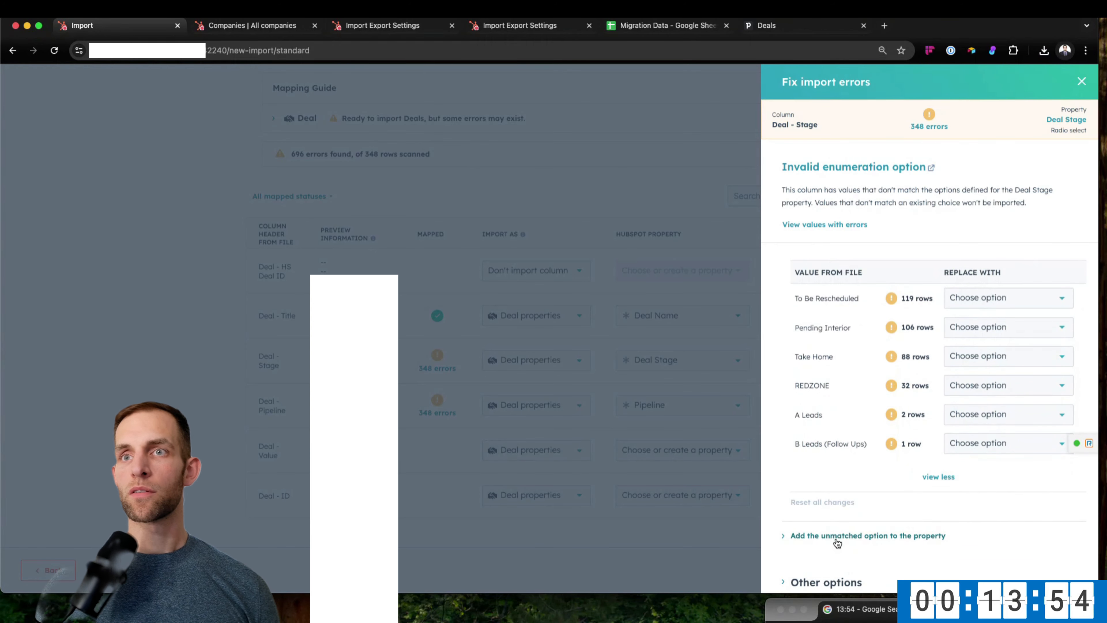
Expand the full list of unmatched options that can be added to the Deal Stage property and copy all missing options.
click(837, 538)
scroll(849, 522, down, 5)
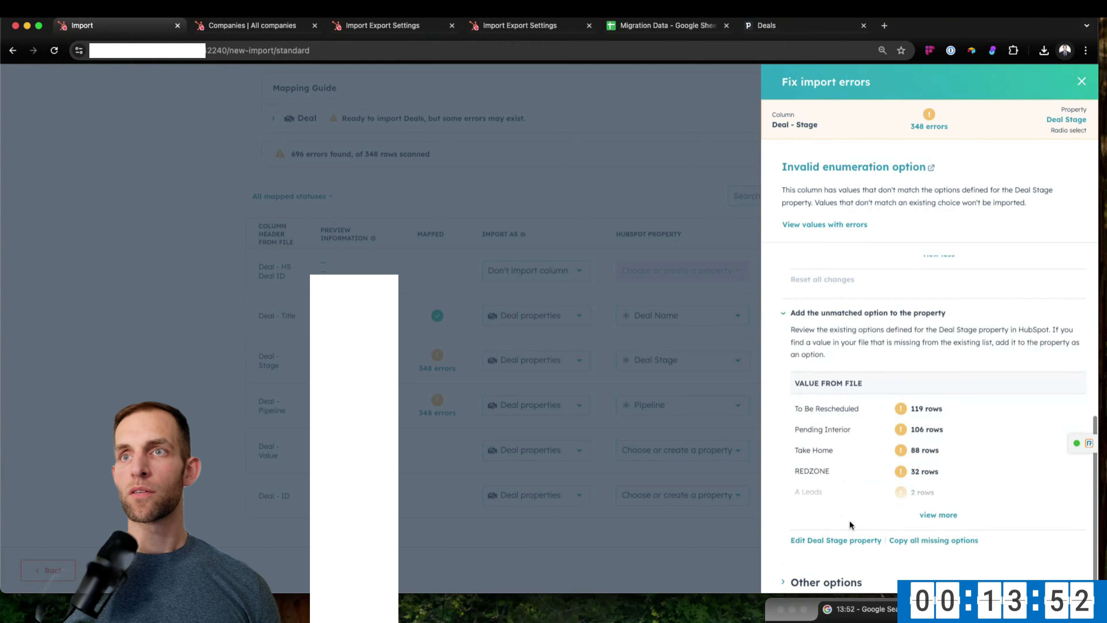
click(928, 513)
scroll(930, 508, down, 1)
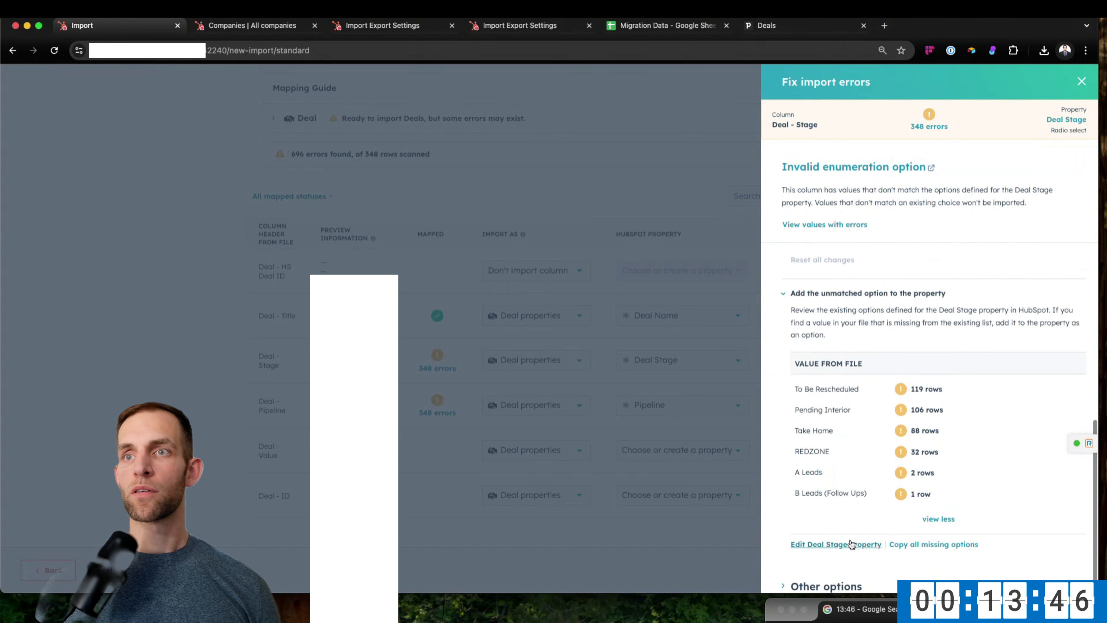
scroll(851, 543, up, 2)
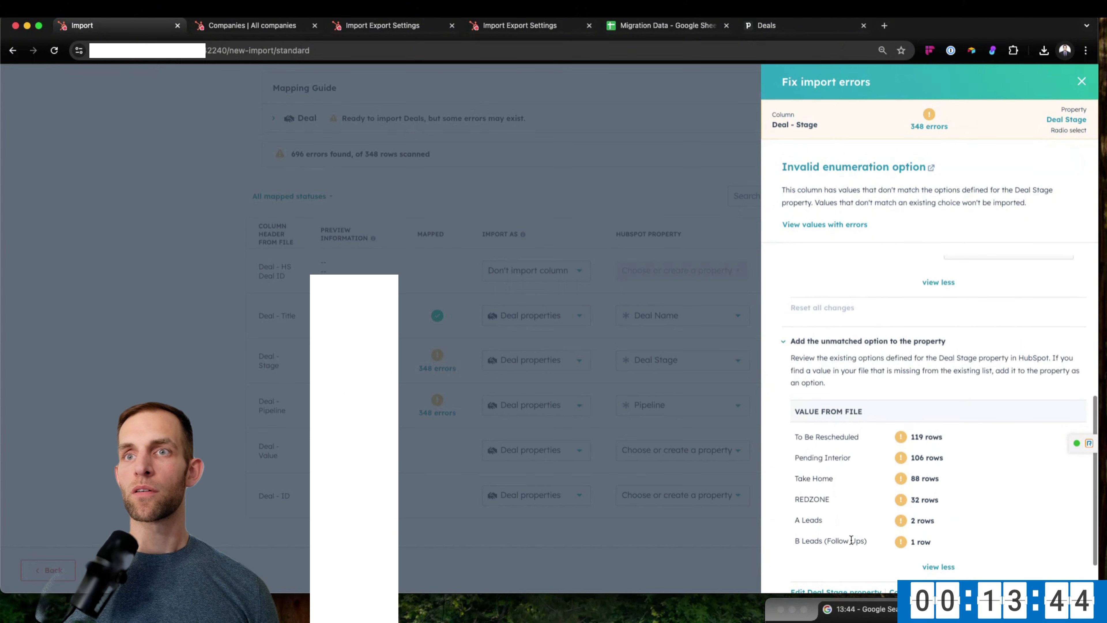
scroll(868, 537, down, 2)
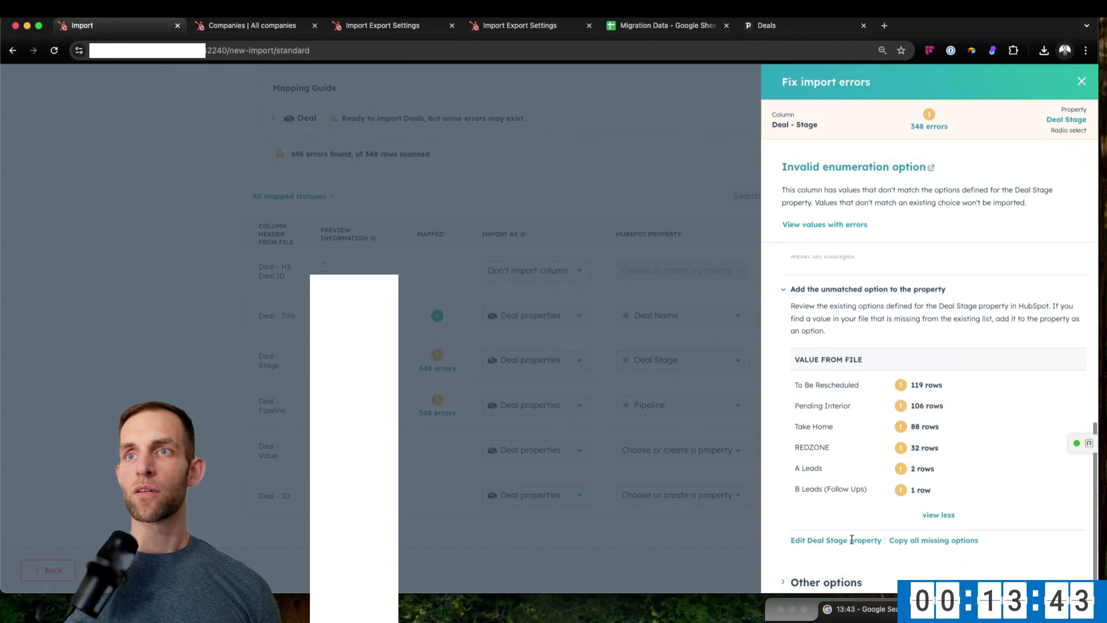
click(965, 545)
Open the Deal Stage property from the errors, examine its field type and existing stage options, and return to the column mapping.
click(828, 541)
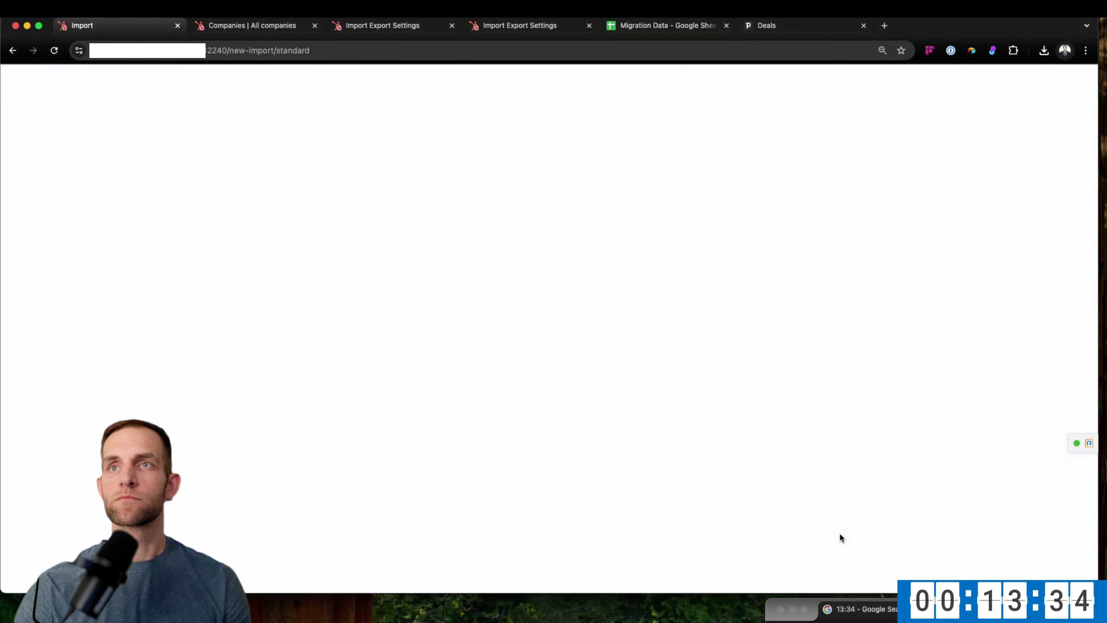
scroll(545, 379, down, 4)
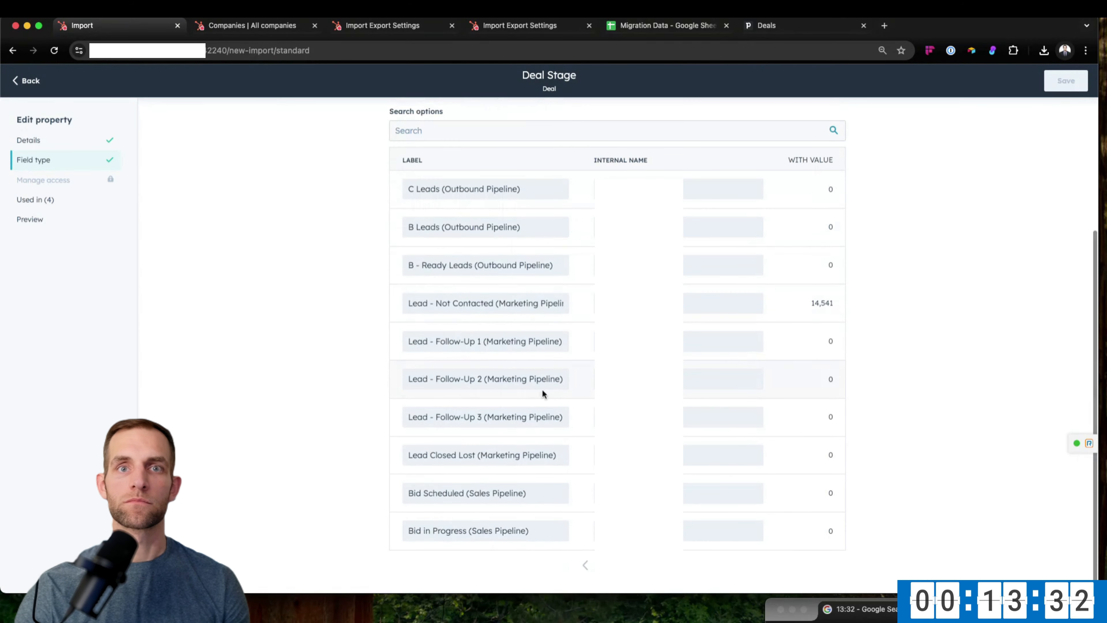
click(27, 162)
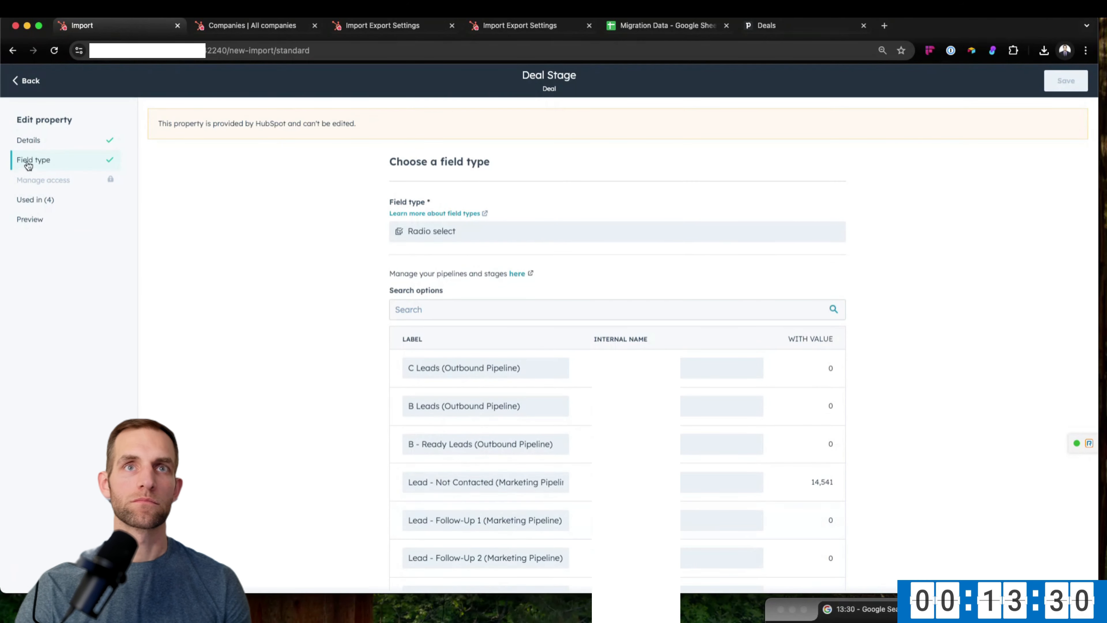
scroll(492, 348, down, 10)
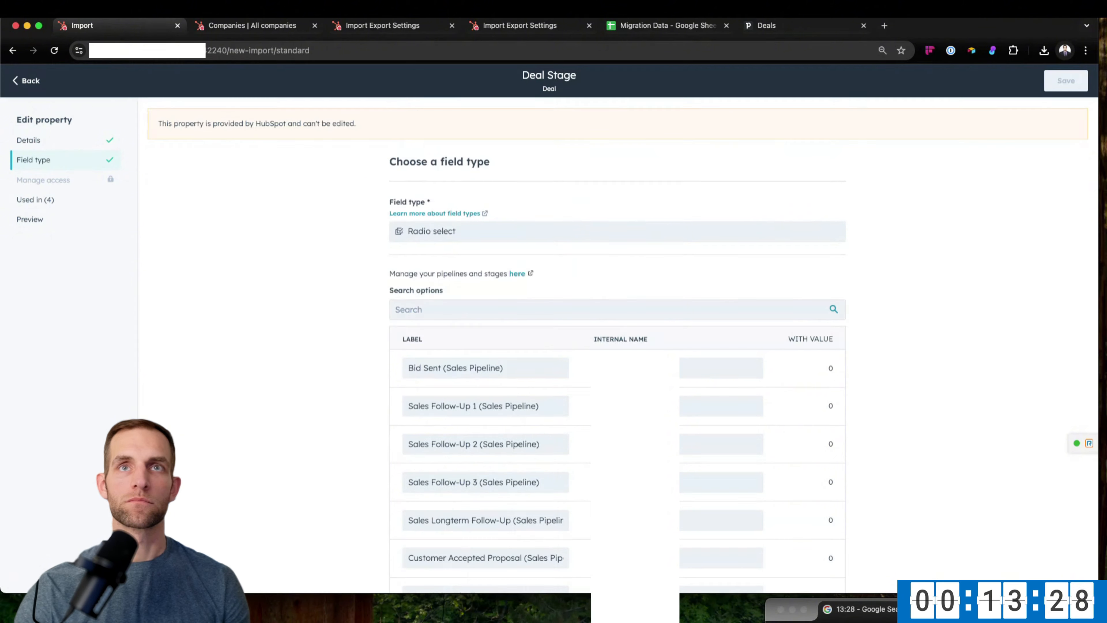
scroll(589, 486, down, 3)
scroll(589, 486, up, 3)
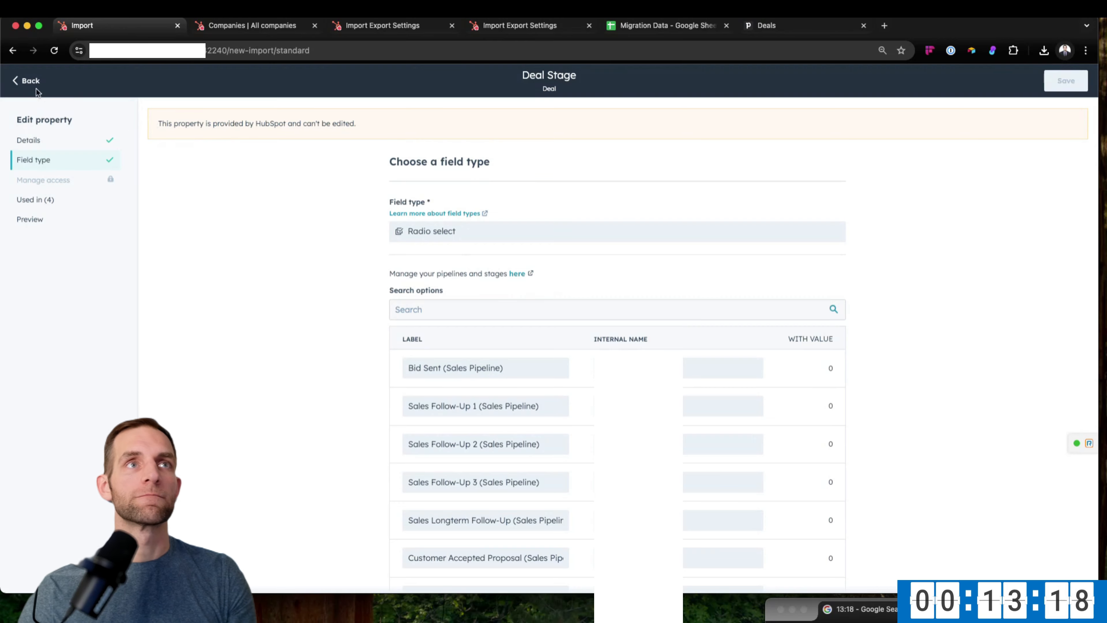
click(30, 82)
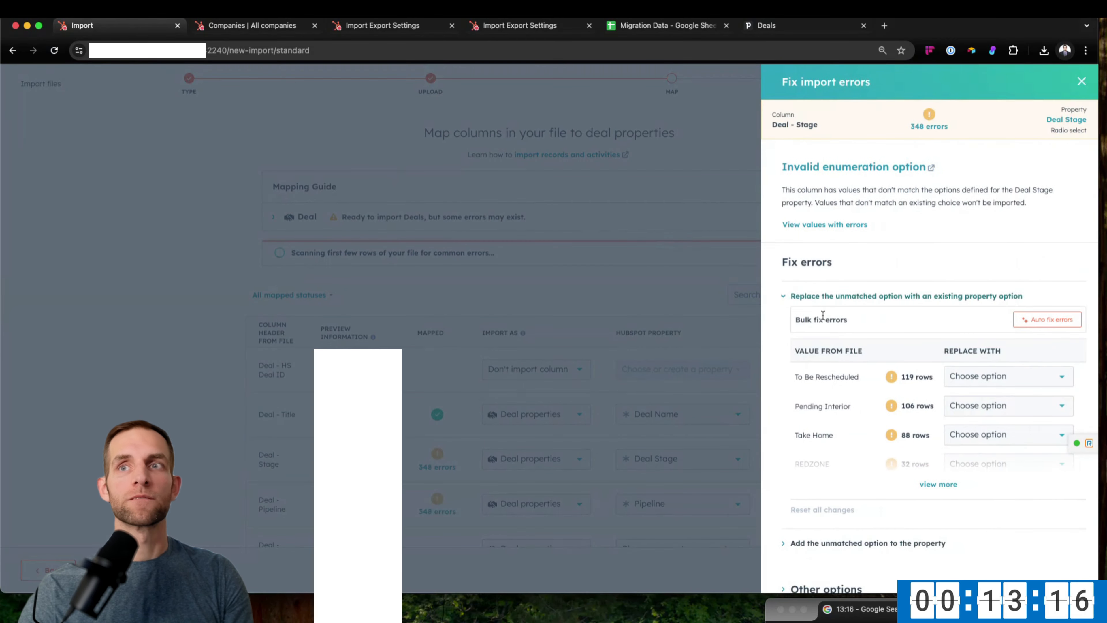
click(1081, 81)
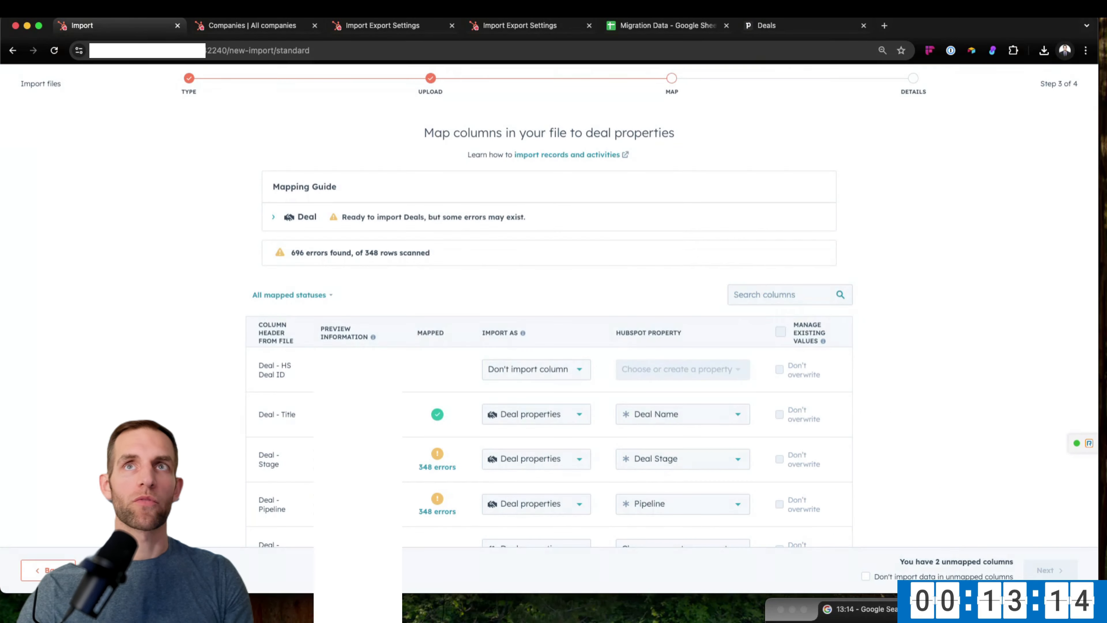
Switch to the Migration Data spreadsheet in Google Sheets and import deals-13777314-28.csv as a new sheet.
click(667, 25)
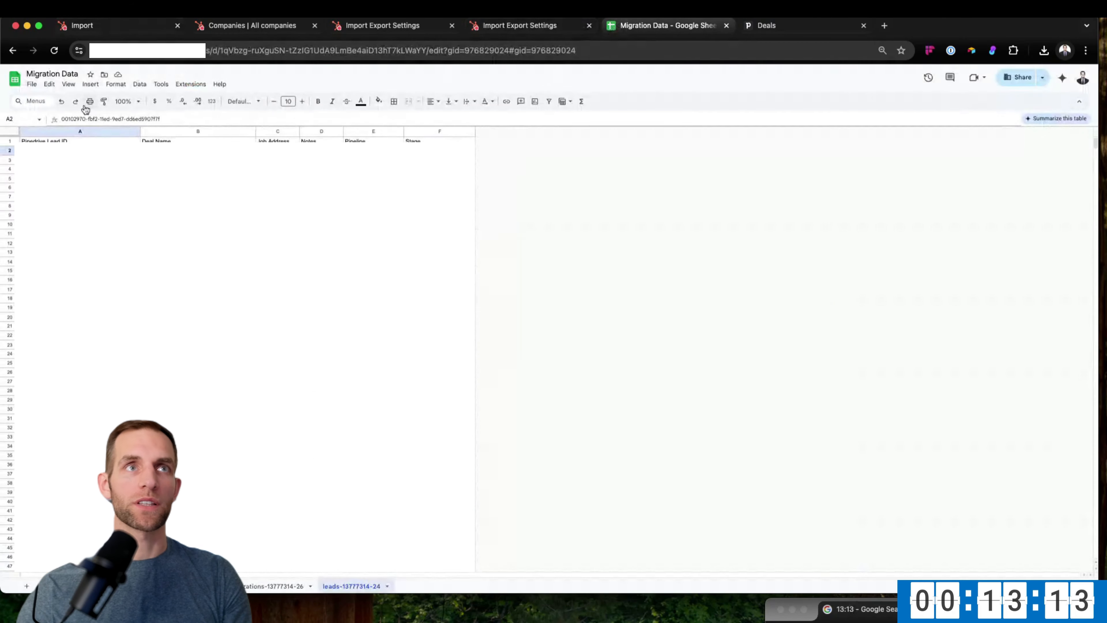
click(31, 85)
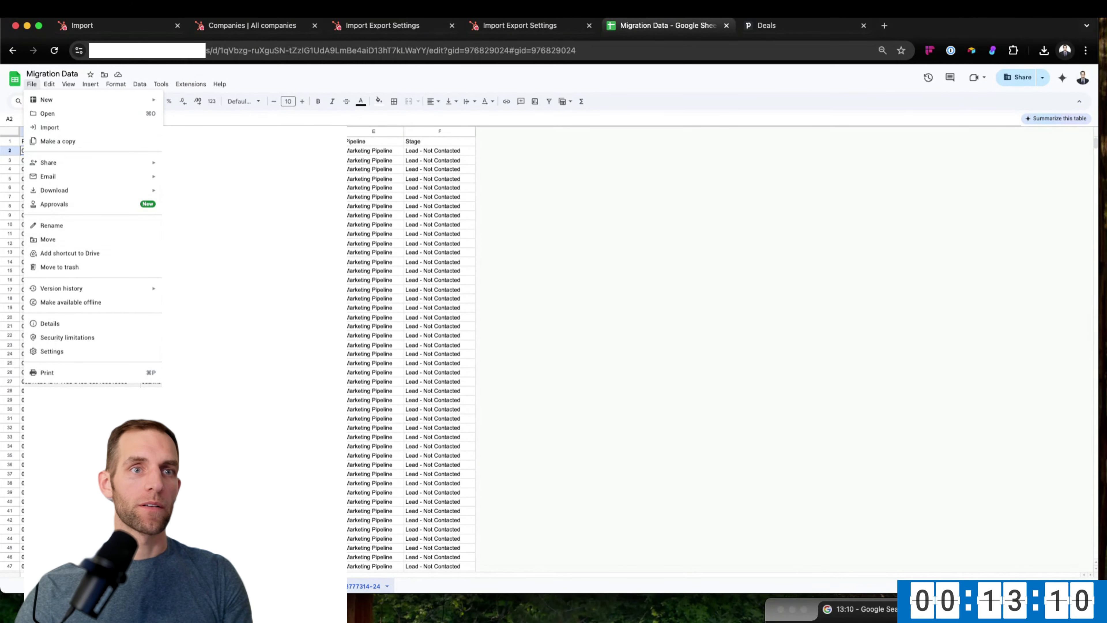
click(49, 126)
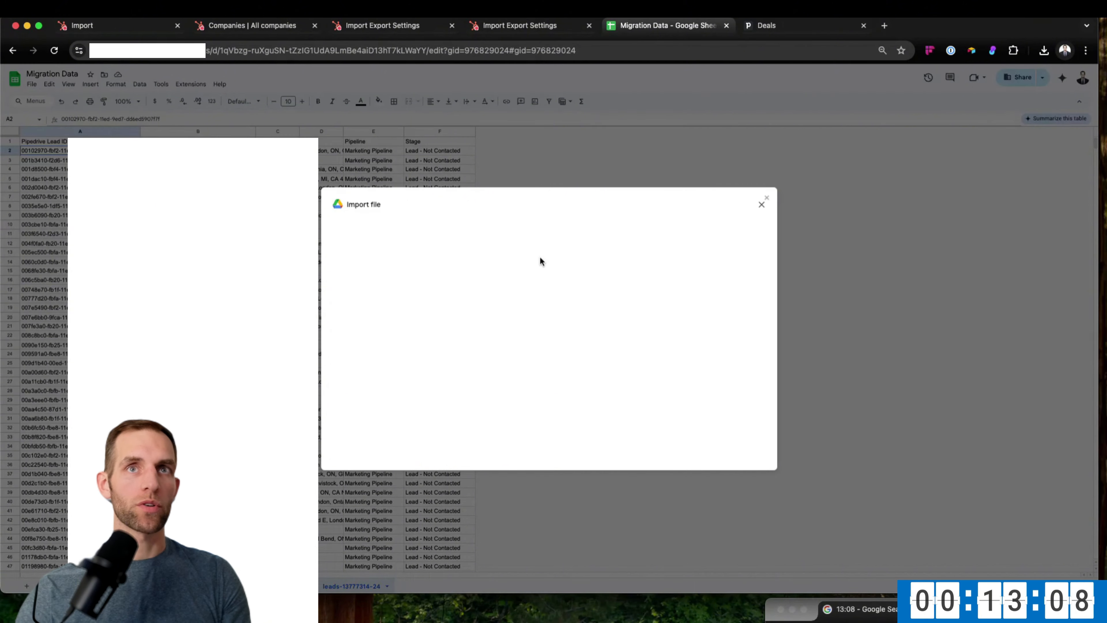
click(529, 232)
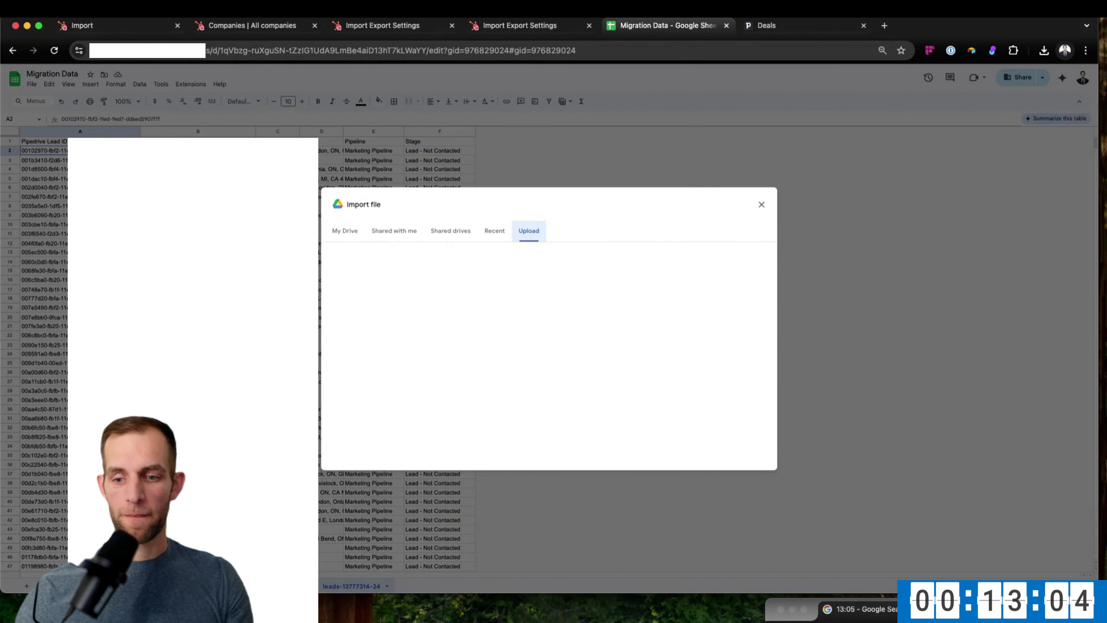
drag(543, 622, 543, 466)
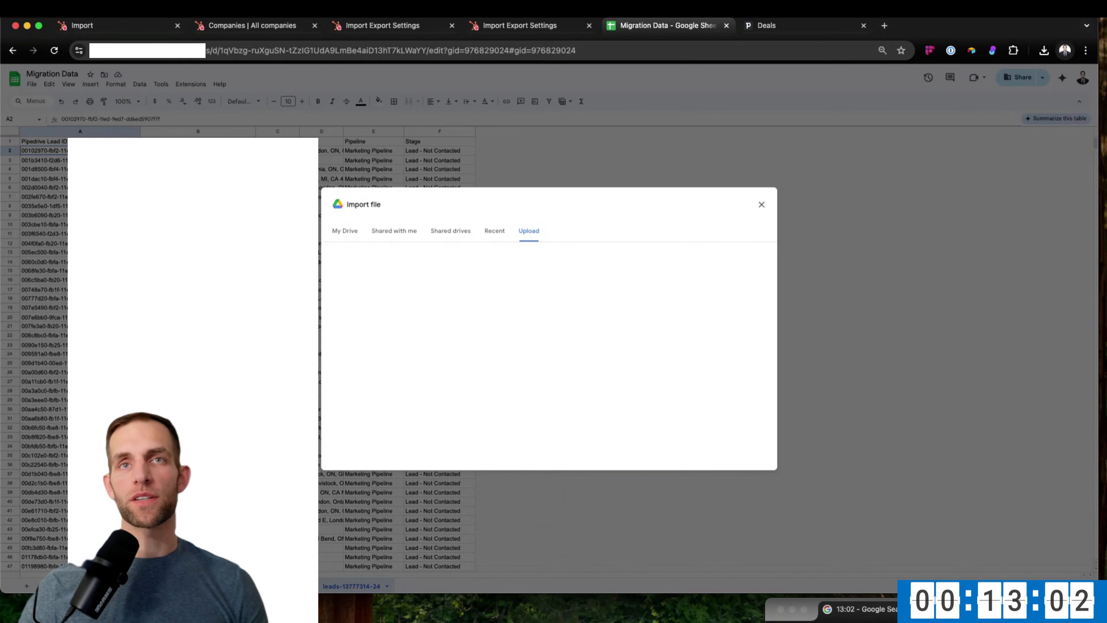
click(507, 345)
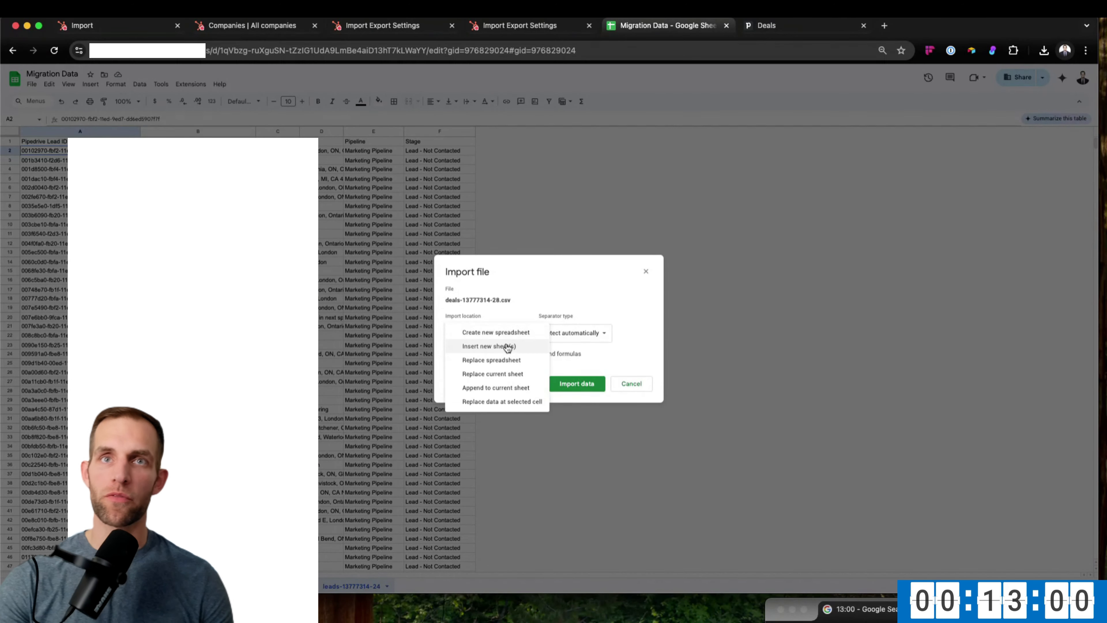
click(508, 347)
click(579, 387)
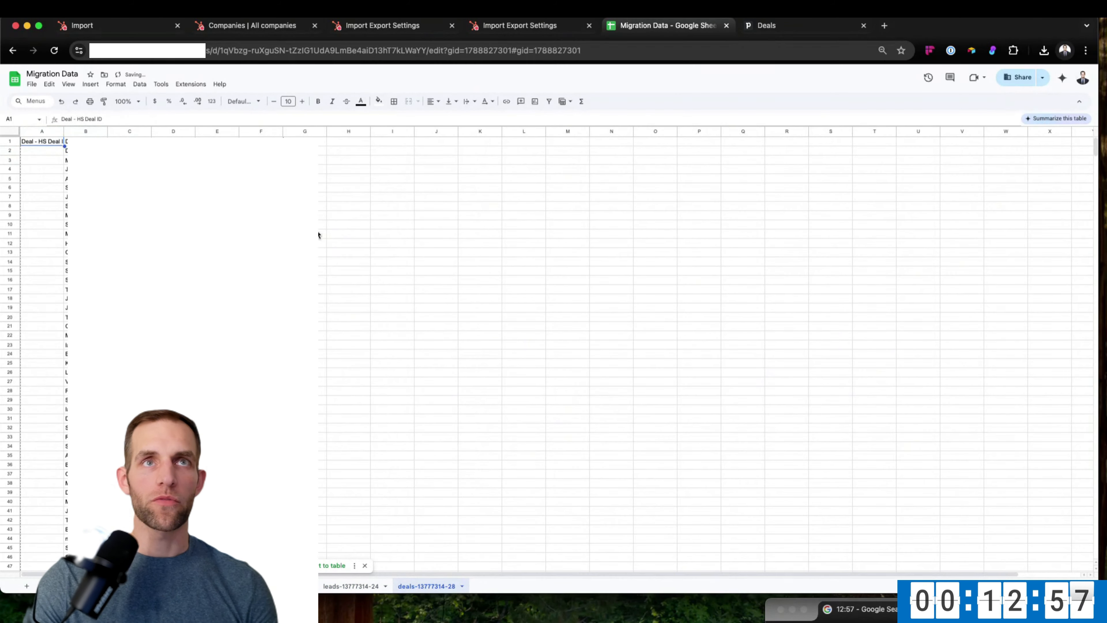
Inspect the stage values and the extent of the rows in the imported deals sheet.
click(339, 225)
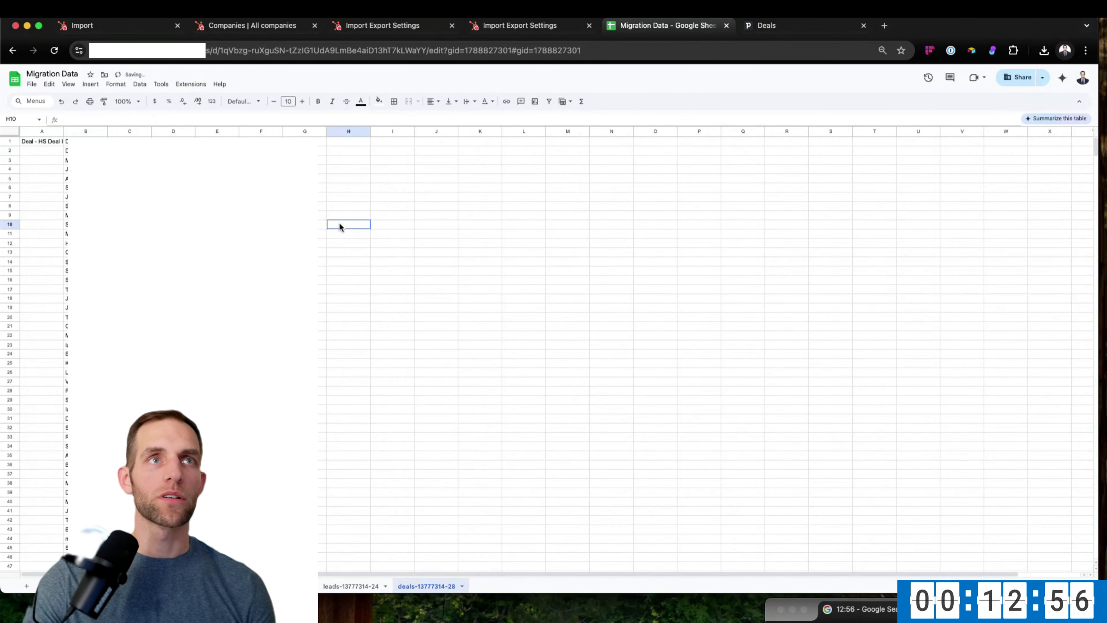
click(129, 178)
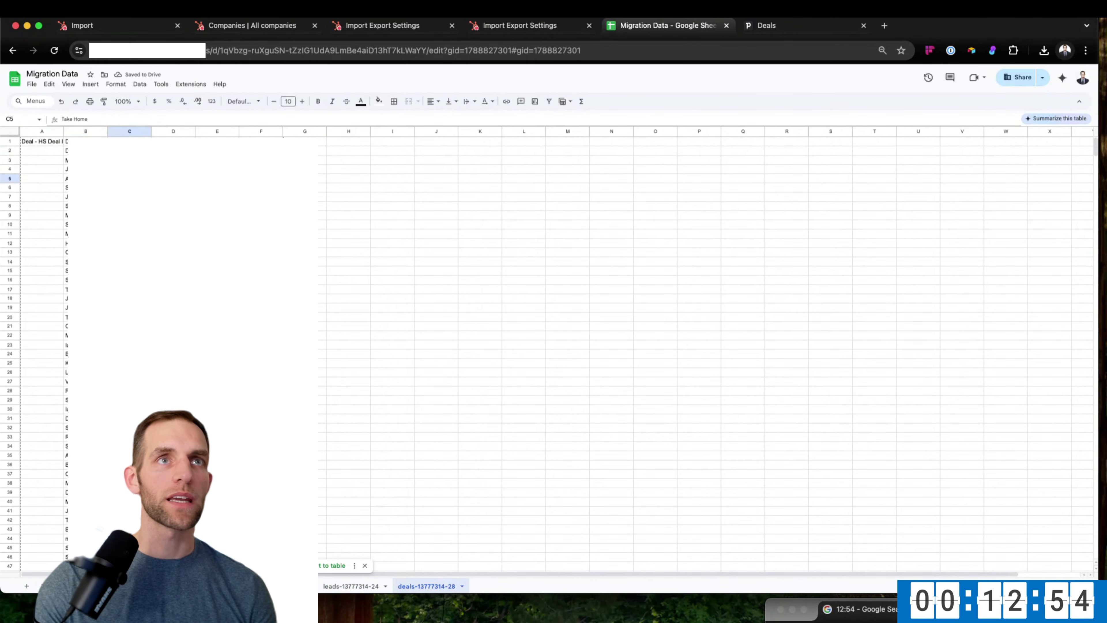
click(129, 150)
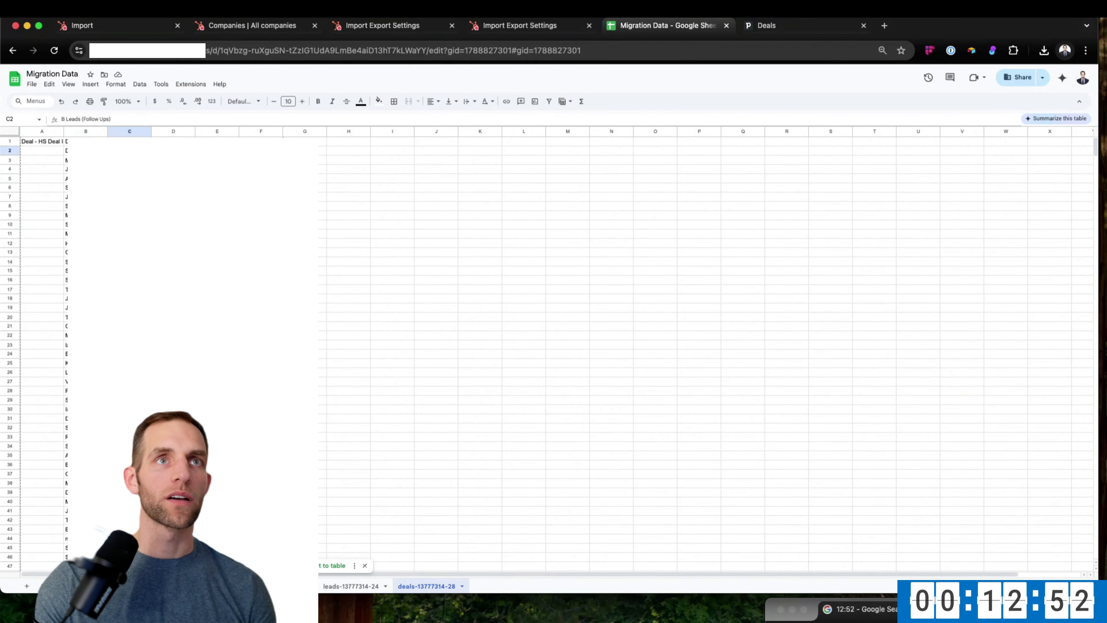
scroll(549, 348, down, 20)
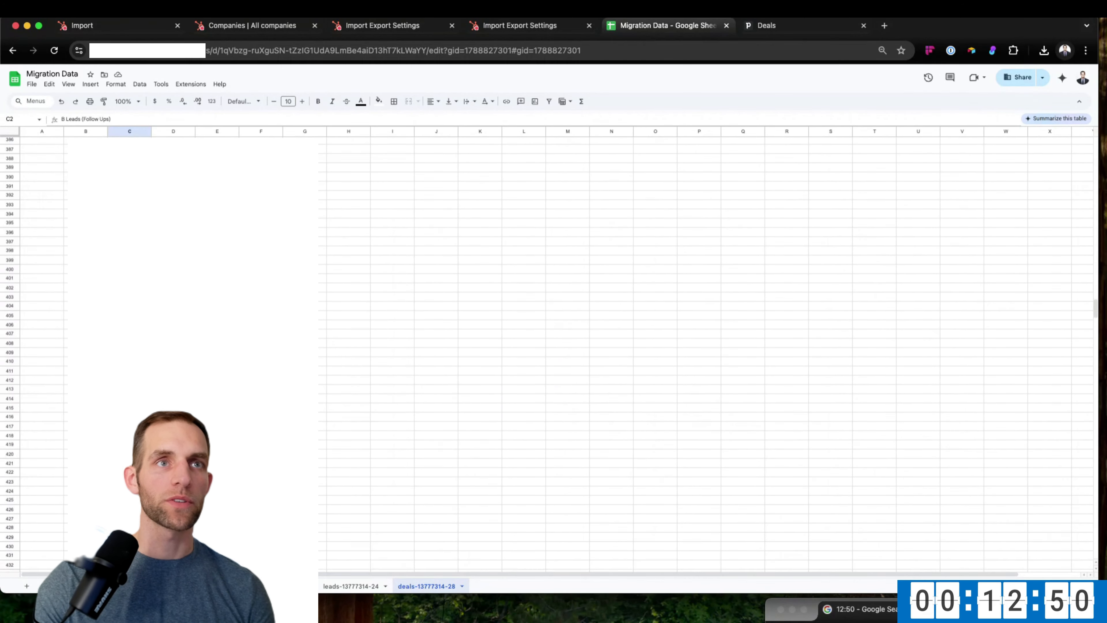
scroll(549, 349, up, 10)
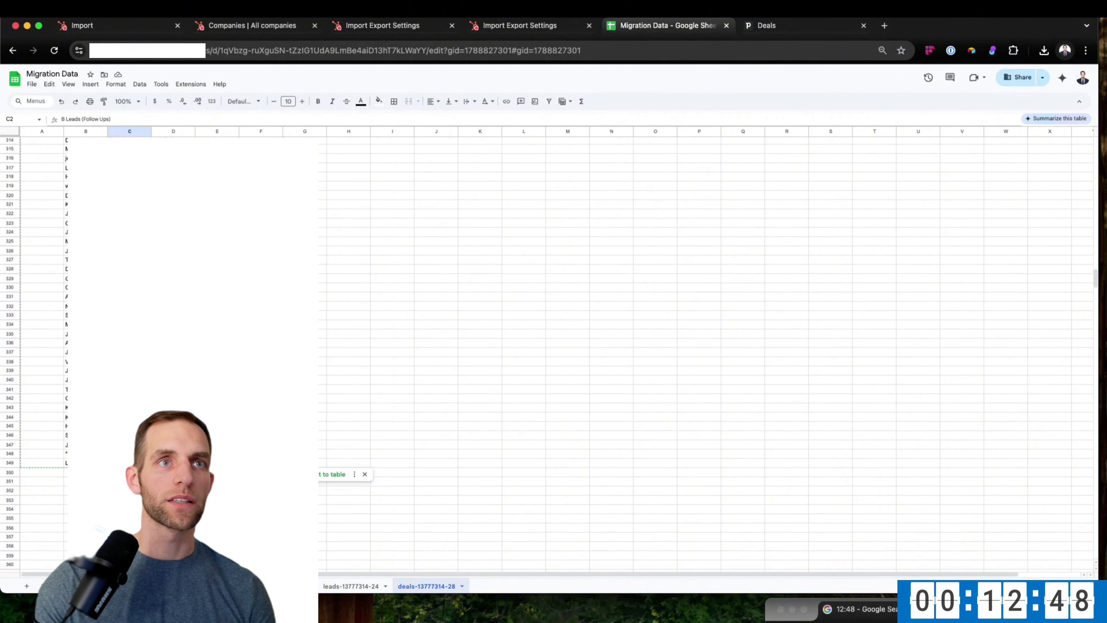
scroll(557, 353, up, 20)
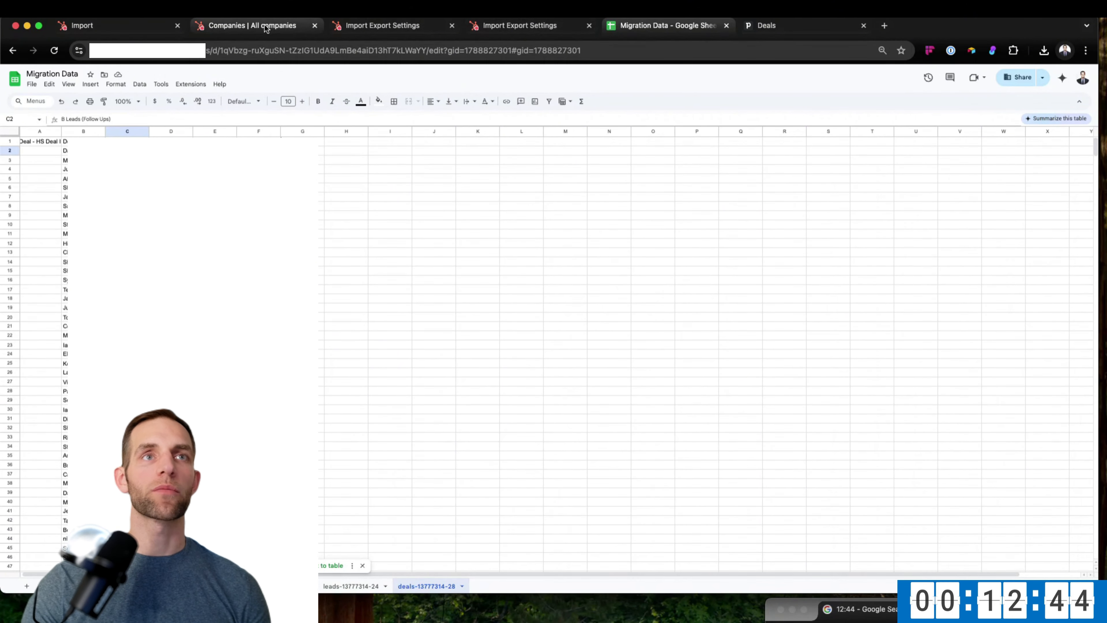
Return to the HubSpot import, reopen the Deal - Stage errors, and replace To Be Rescheduled with Lead - Not Contacted (Marketing Pipeline).
click(392, 27)
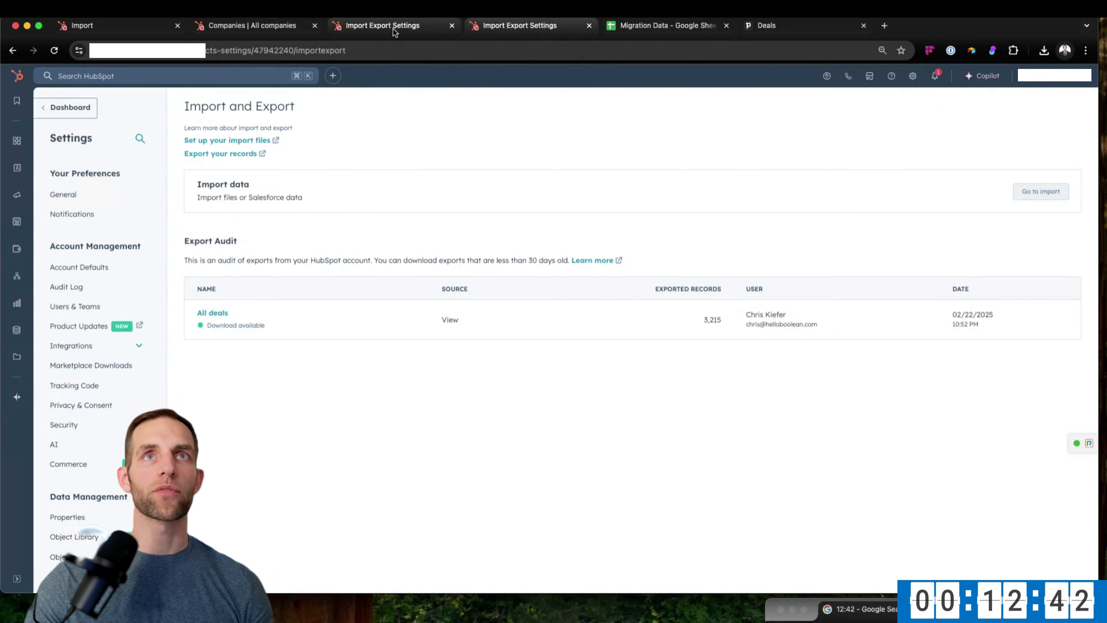
click(134, 28)
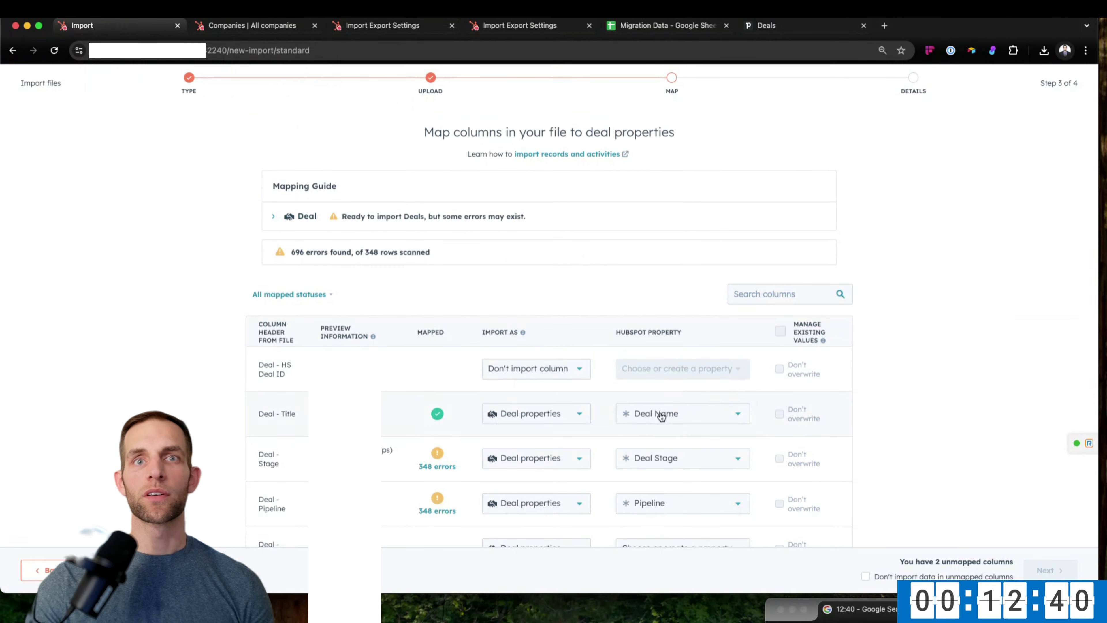
scroll(430, 383, down, 2)
click(429, 380)
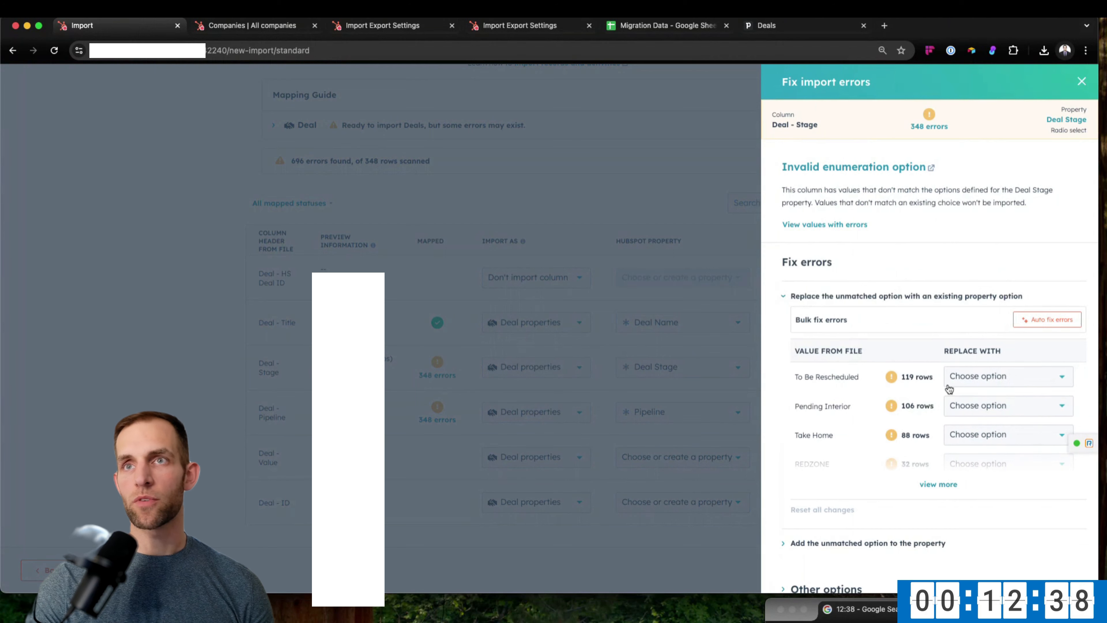
scroll(949, 388, down, 1)
click(972, 371)
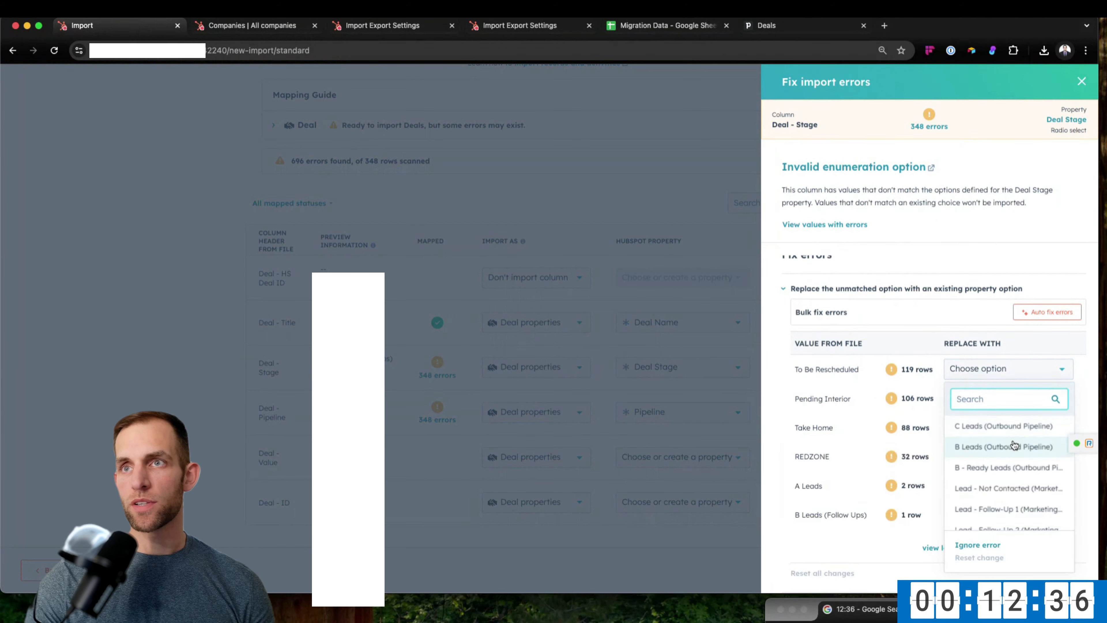
click(985, 489)
Replace the unmatched stages Pending Interior, Take Home and REDZONE with Lead - Not Contacted (Marketing Pipeline).
click(995, 399)
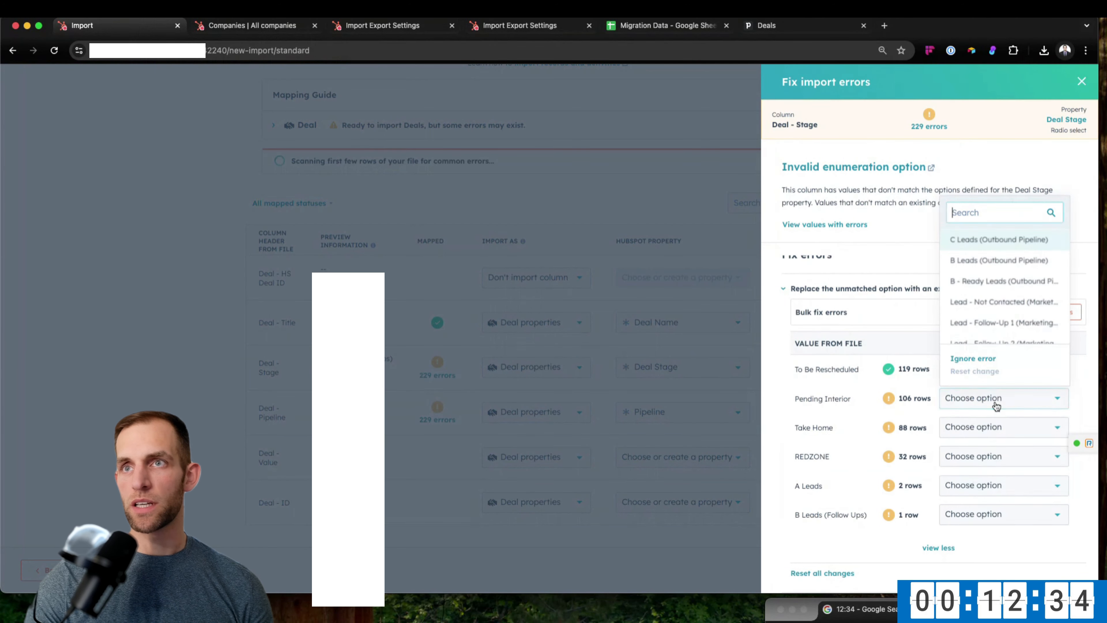
click(968, 302)
click(958, 430)
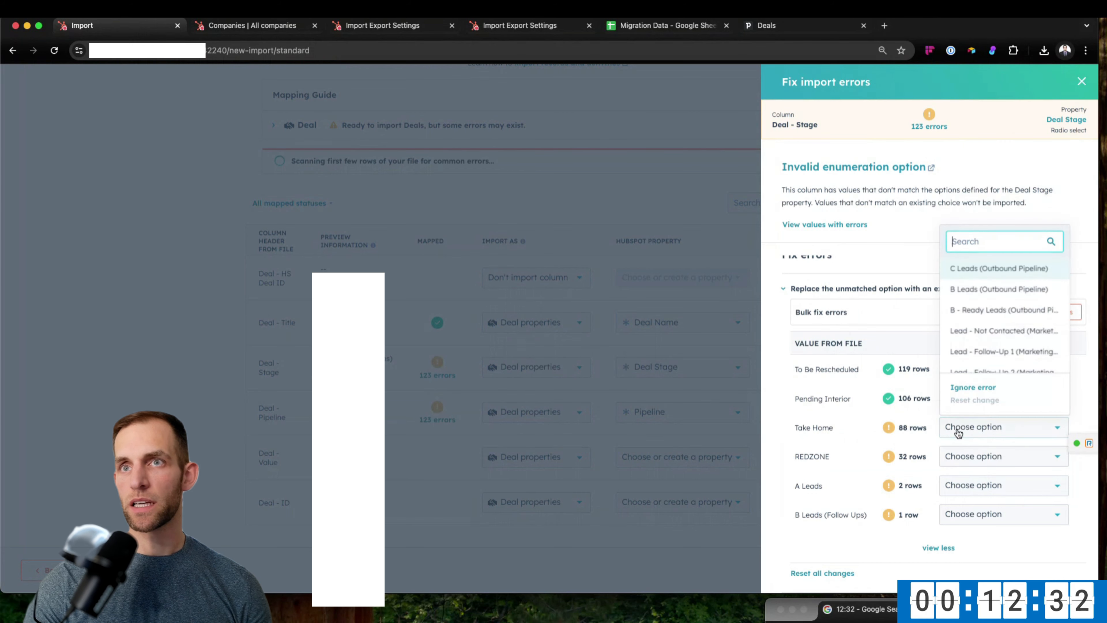
click(976, 331)
click(971, 454)
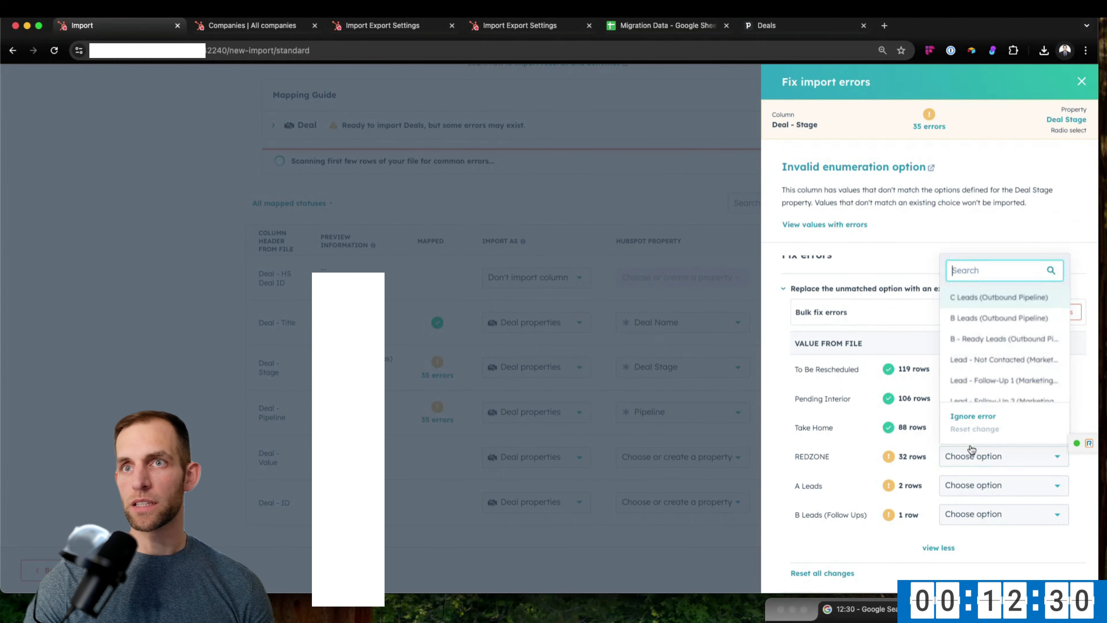
click(972, 360)
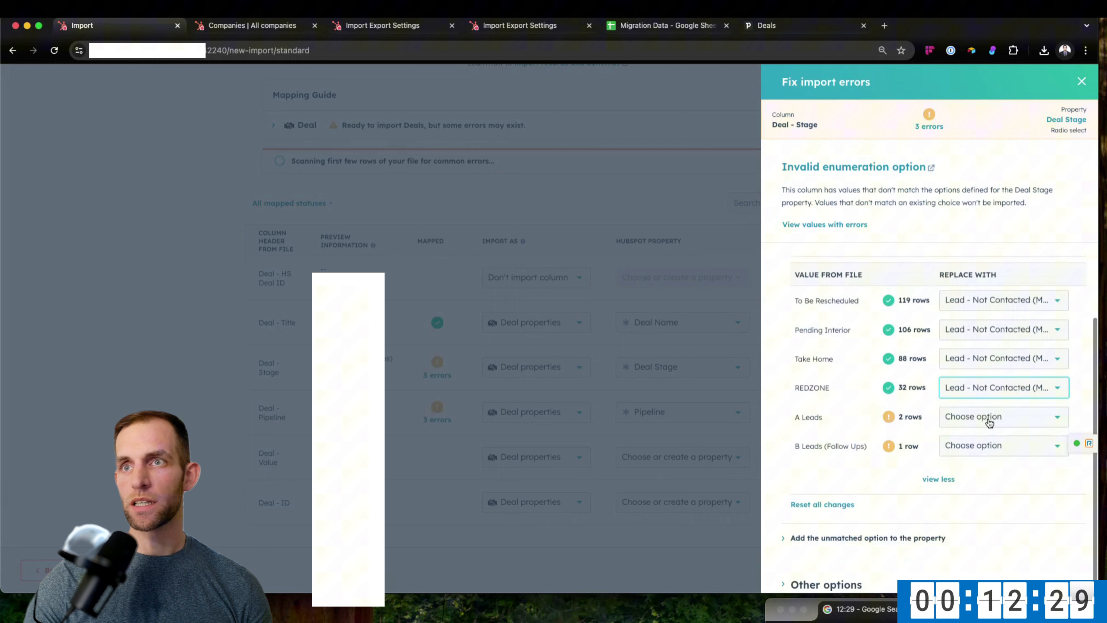
Replace the unmatched stages A Leads and B Leads (Follow Ups) with Lead - Not Contacted (Marketing Pipeline), and return to the column mapping.
click(975, 417)
click(975, 305)
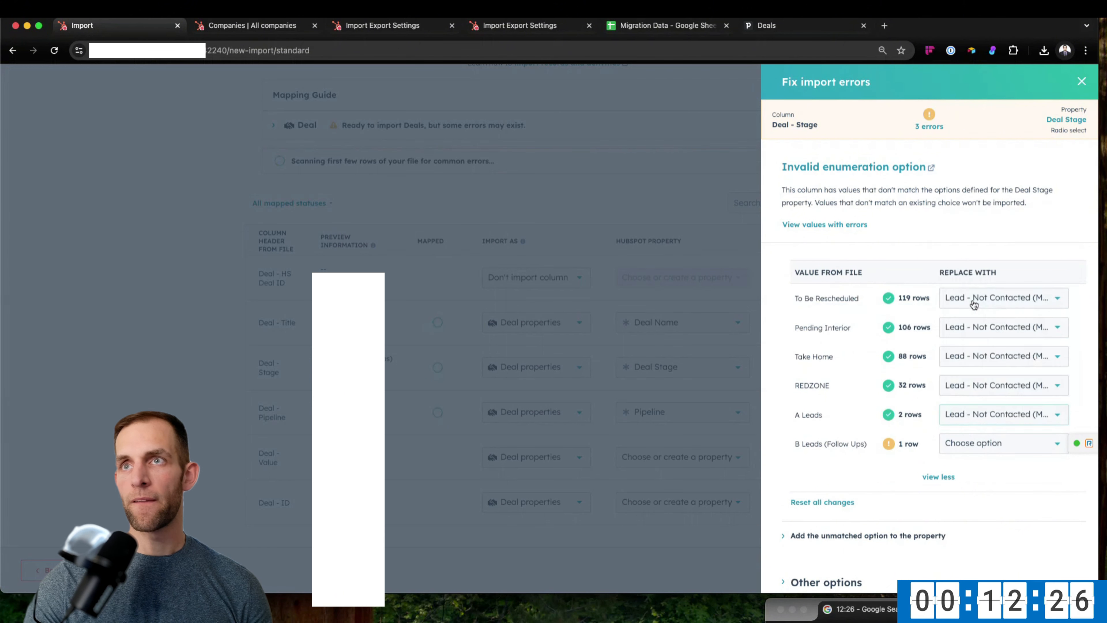
click(971, 445)
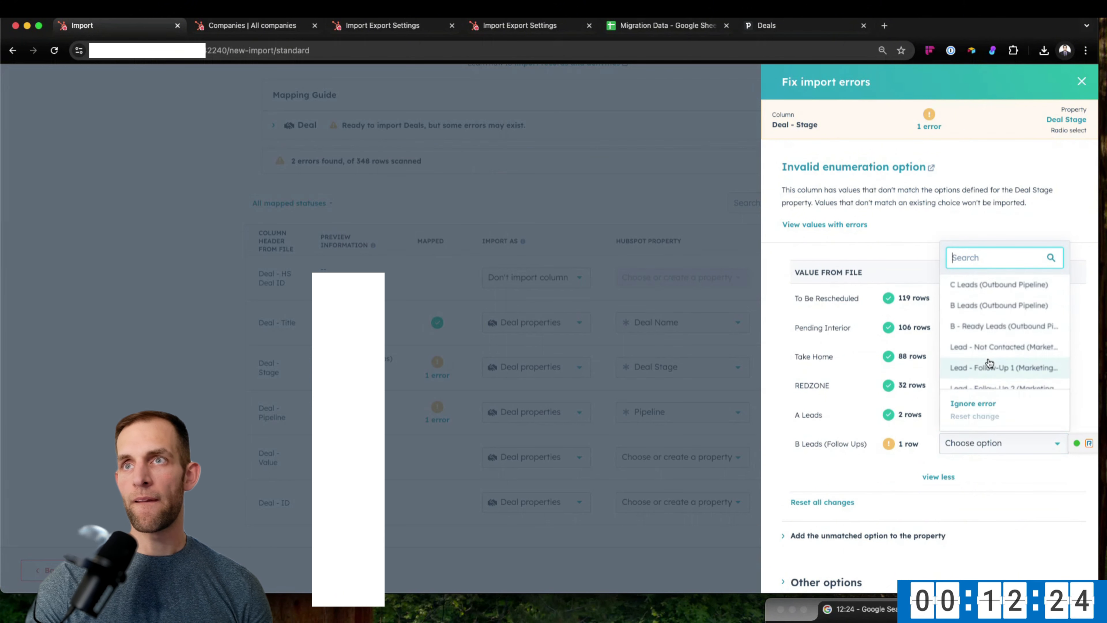
click(981, 347)
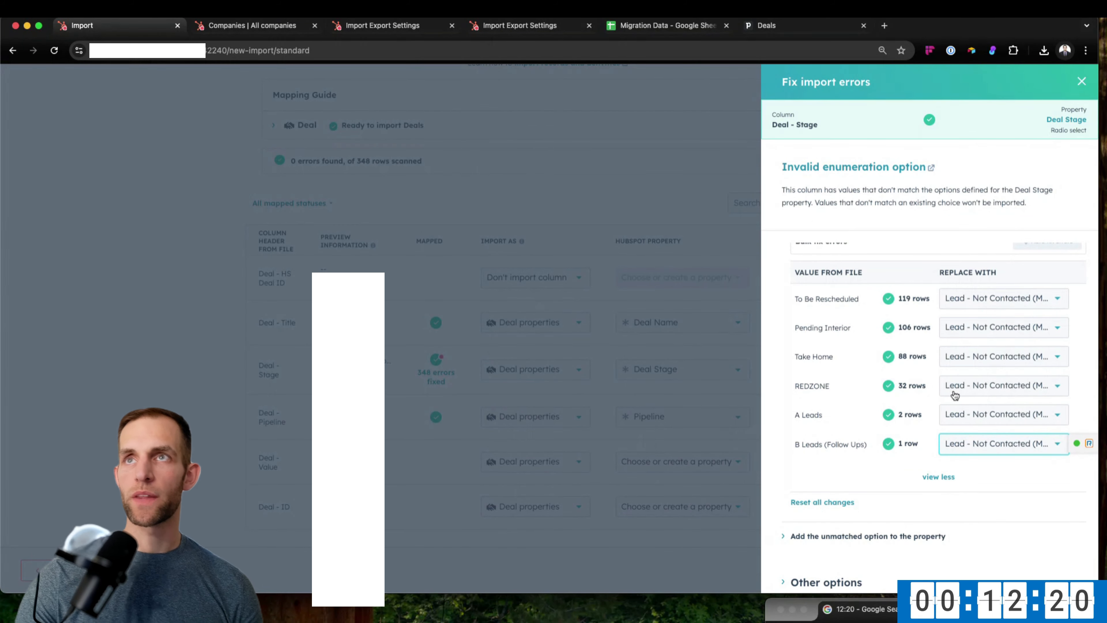
click(1082, 83)
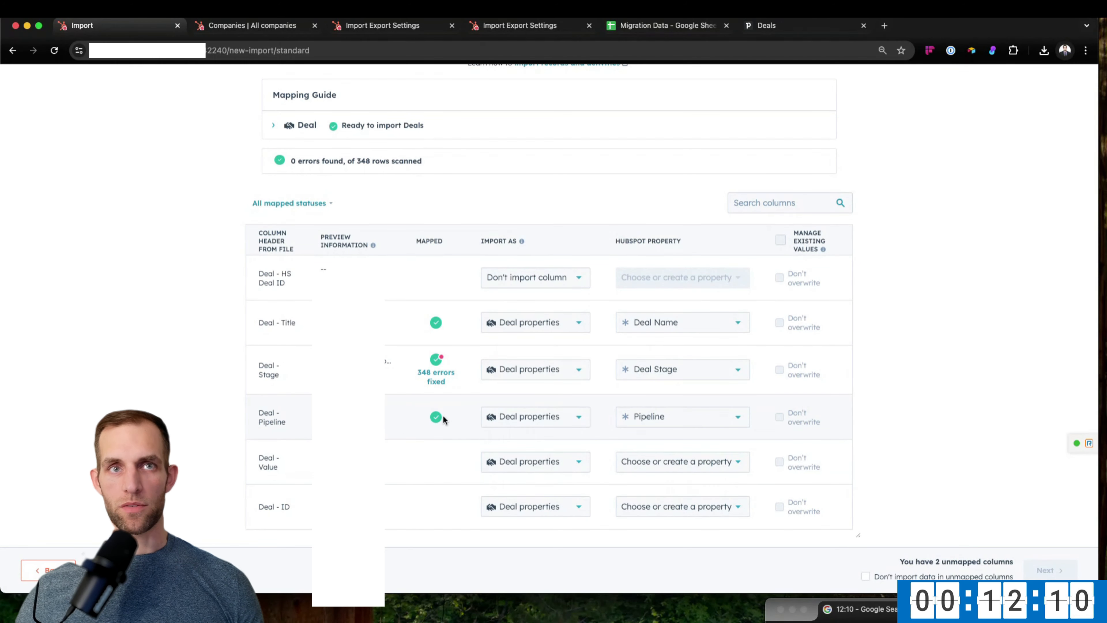
Examine the Deal - Pipeline column's mapping status, its Pipeline property details and the available property choices.
mouse_move(635, 421)
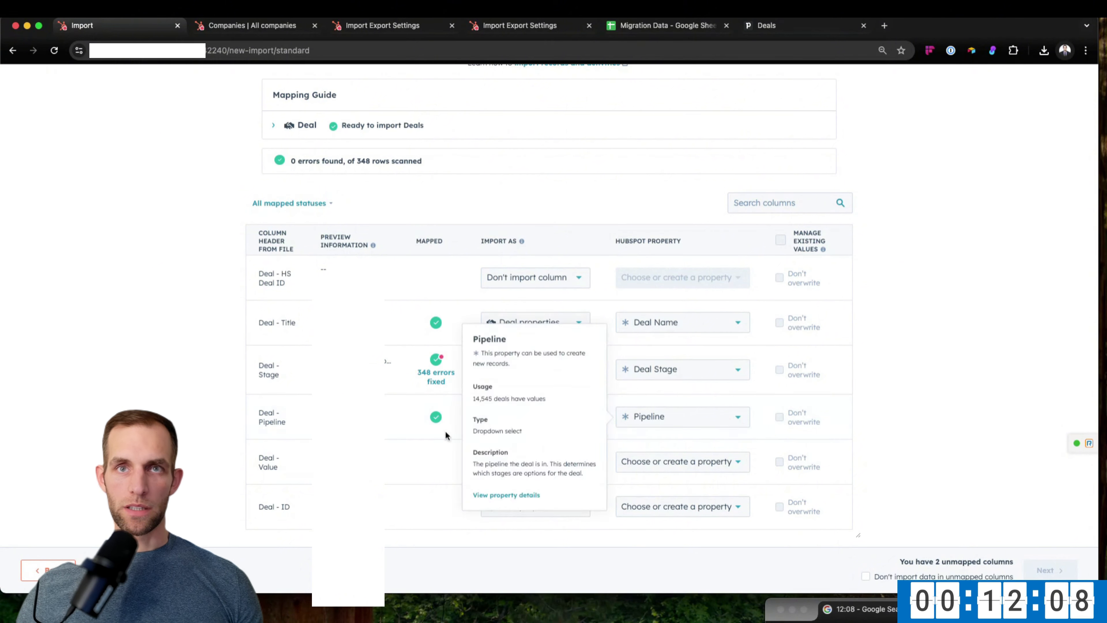
click(667, 421)
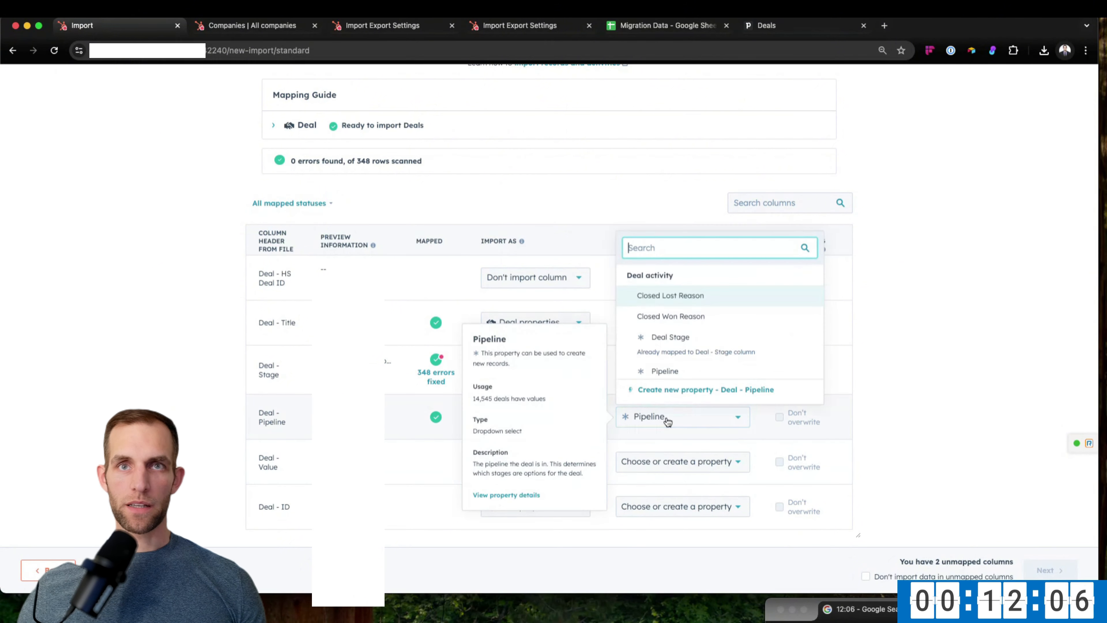
click(438, 421)
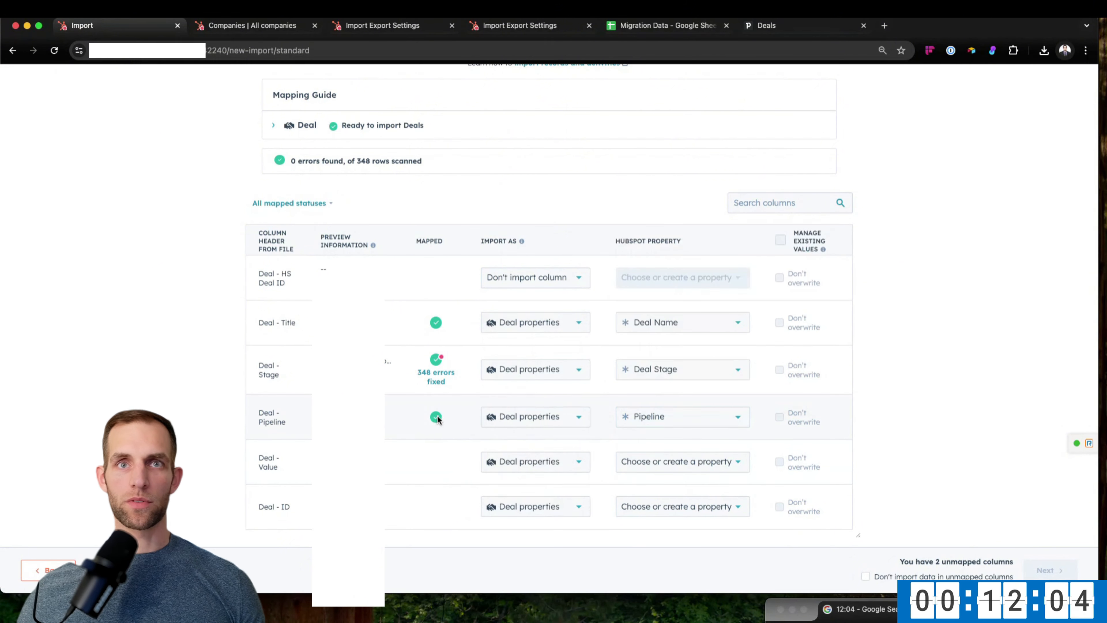
click(654, 423)
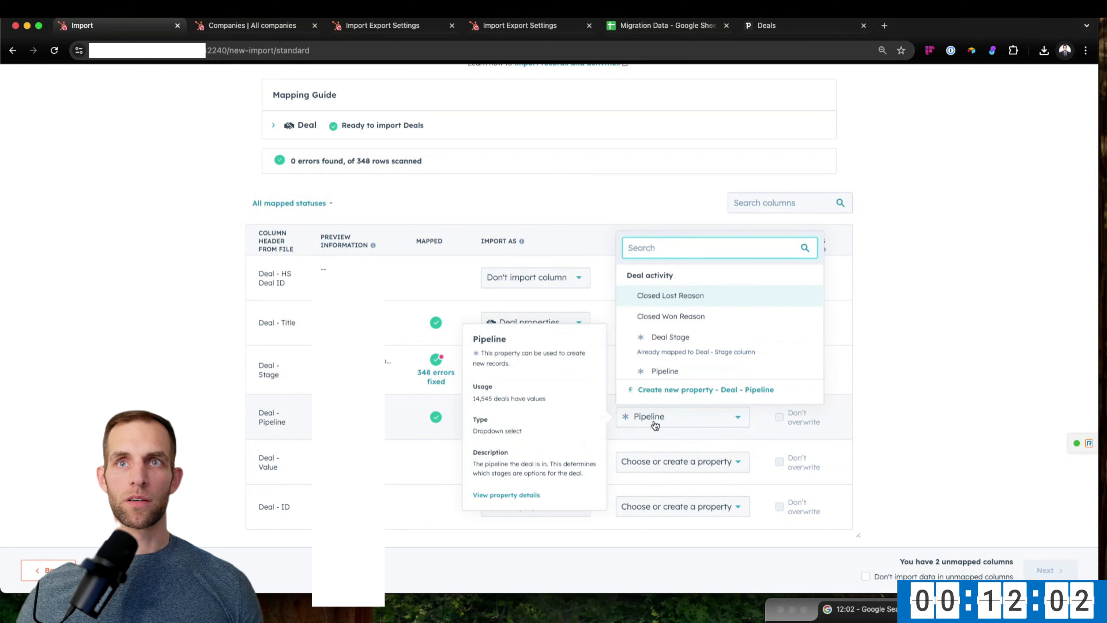
click(477, 421)
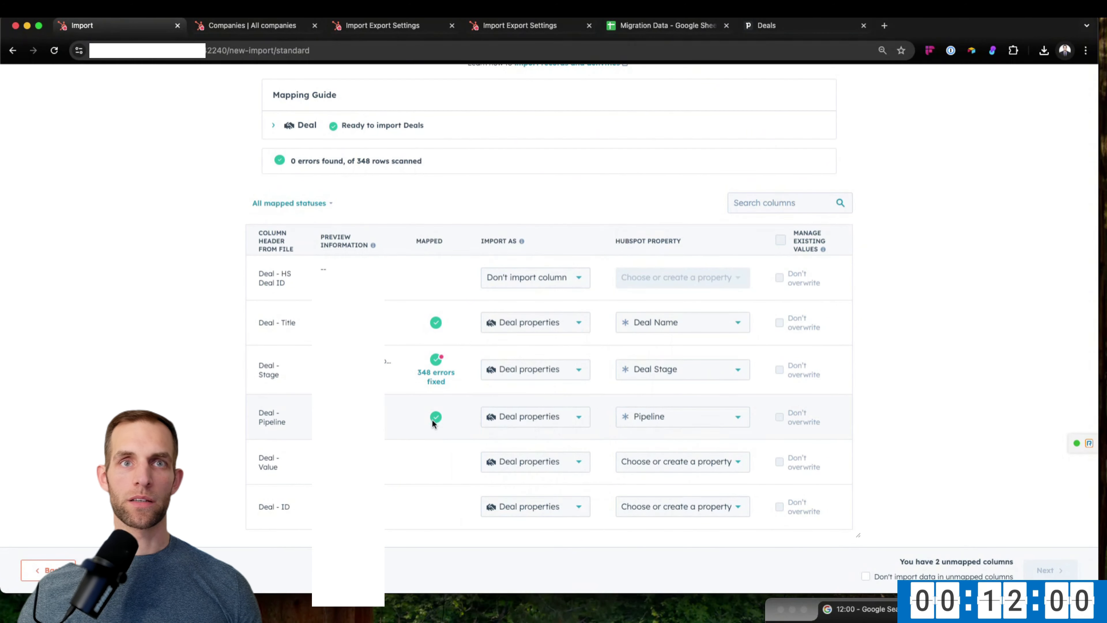
Map the Deal - Value column to the Amount property.
scroll(475, 437, down, 1)
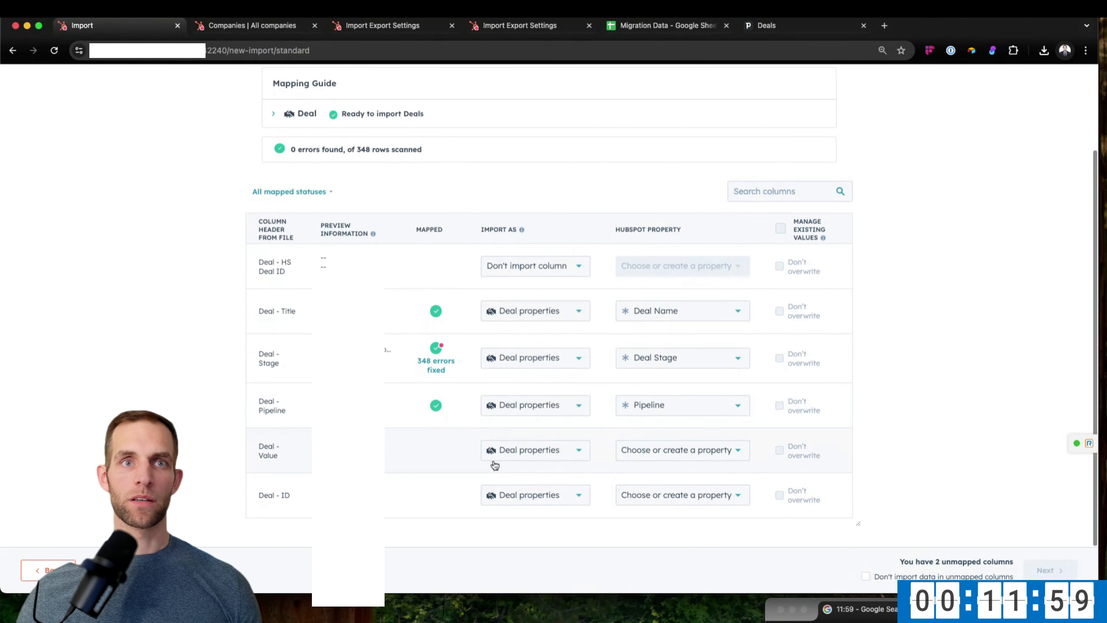
click(643, 453)
text(amount)
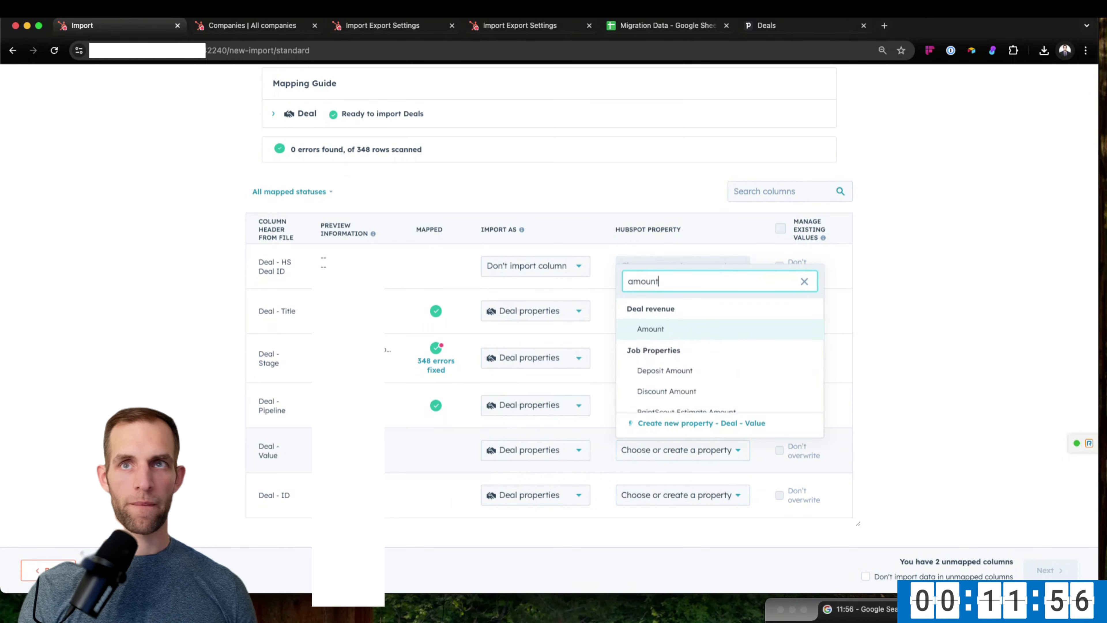
key(Return)
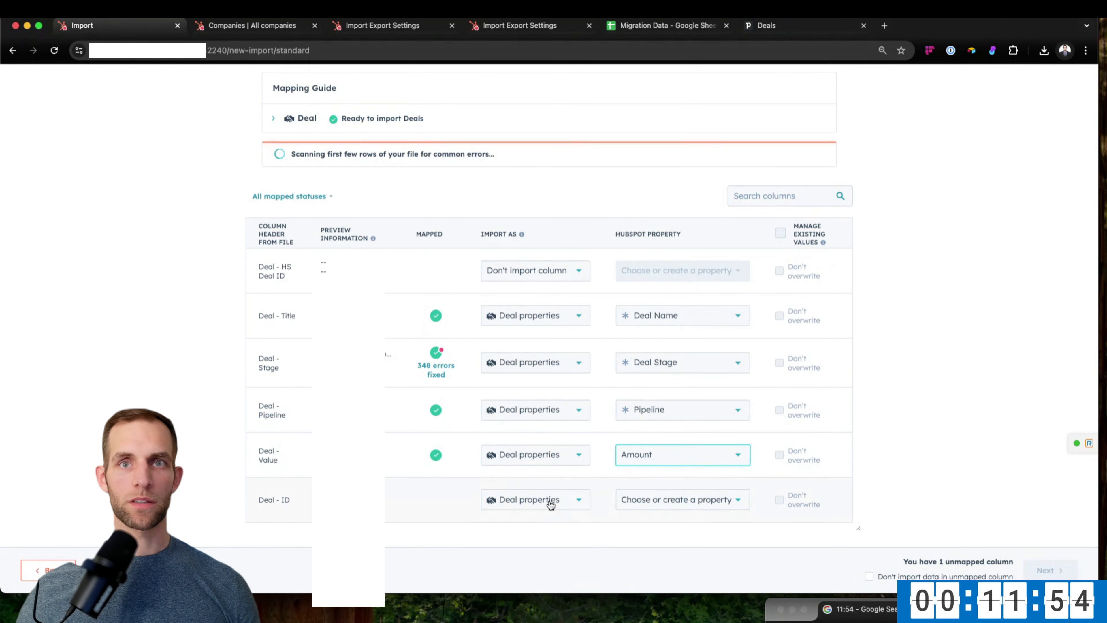
Map the Deal - ID column to the Pipedrive Deal ID property.
click(550, 500)
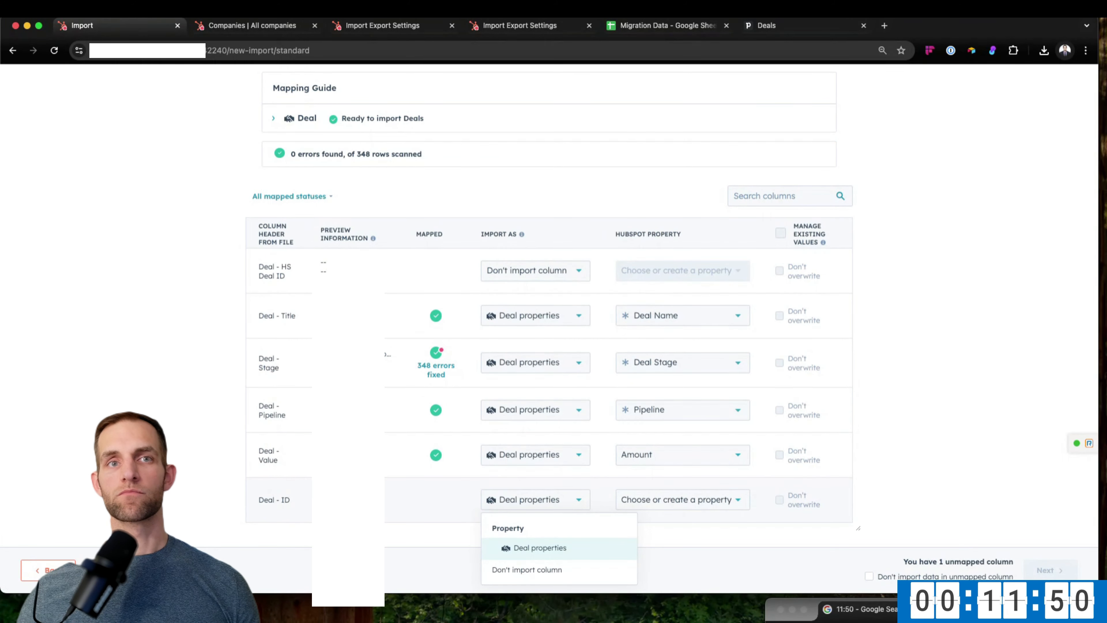
click(691, 500)
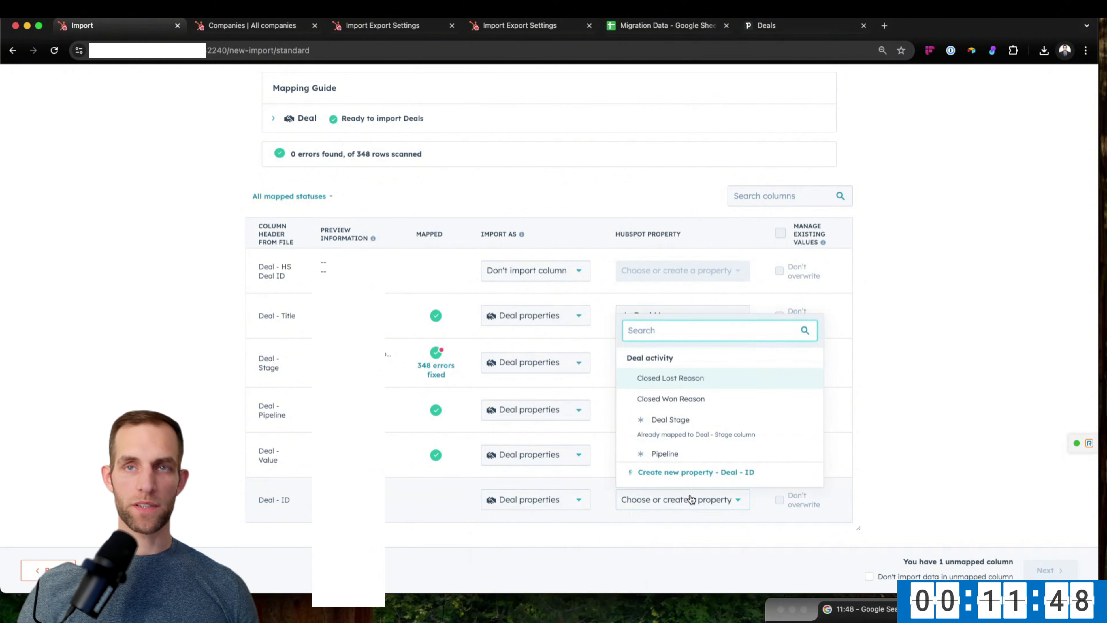
text(pip)
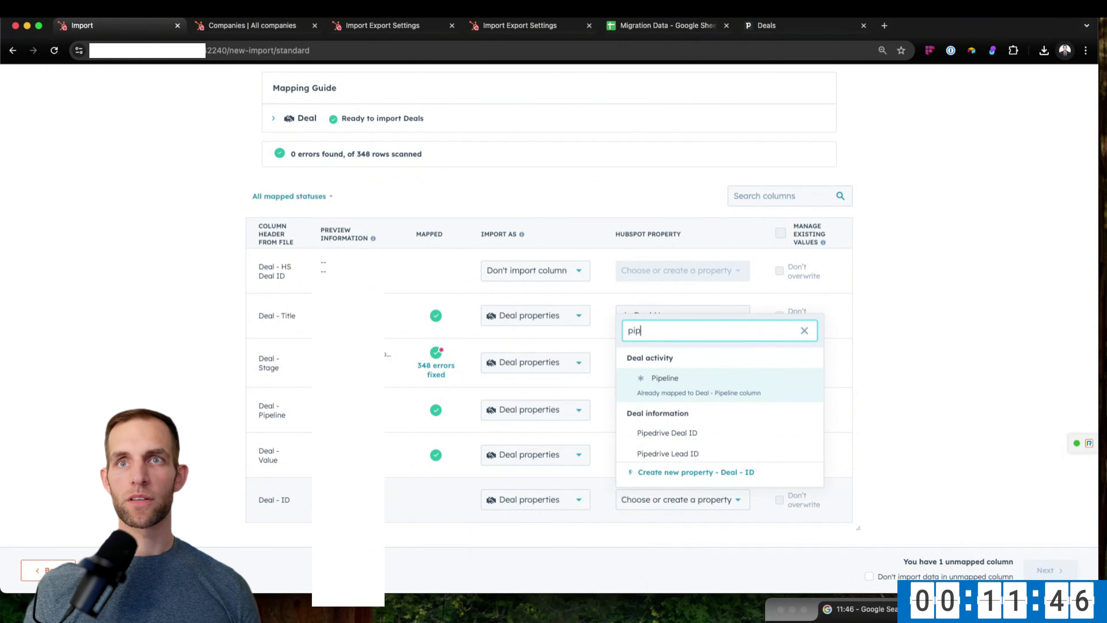
click(682, 432)
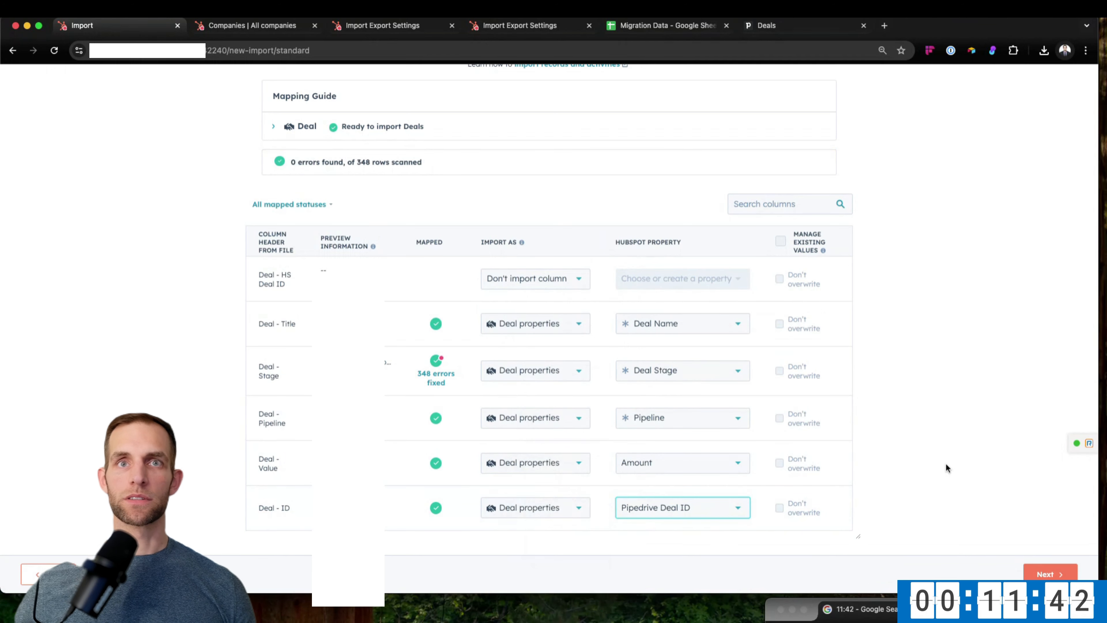
Proceed to the final details, name the import "Pipedrive Deal Round Trip (Part 2)" and start it.
click(1055, 575)
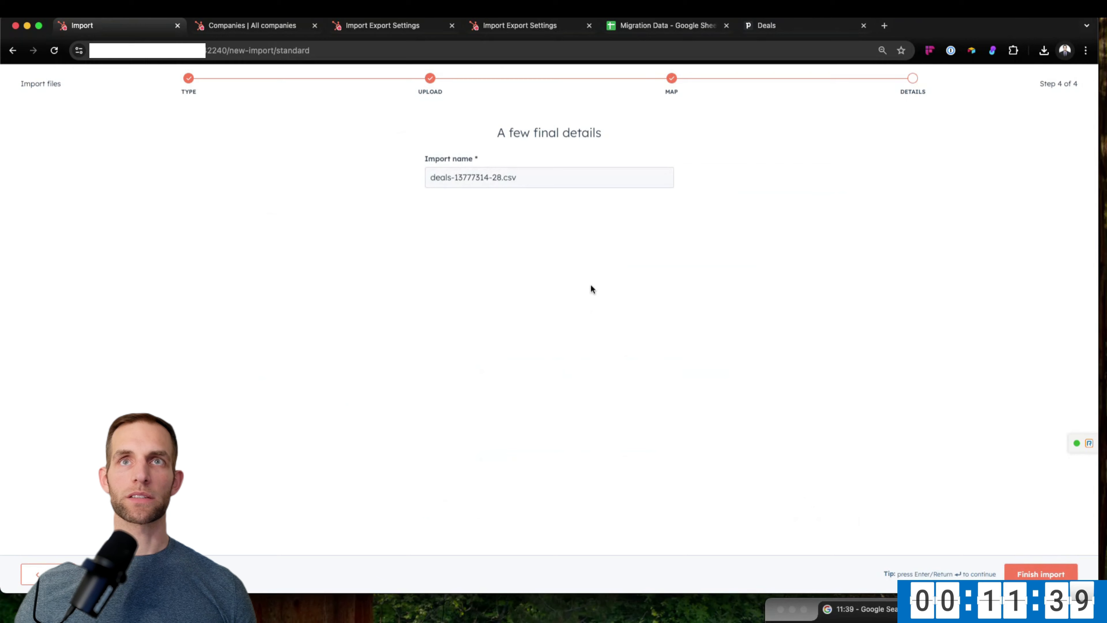
triple_click(478, 183)
text(Pip)
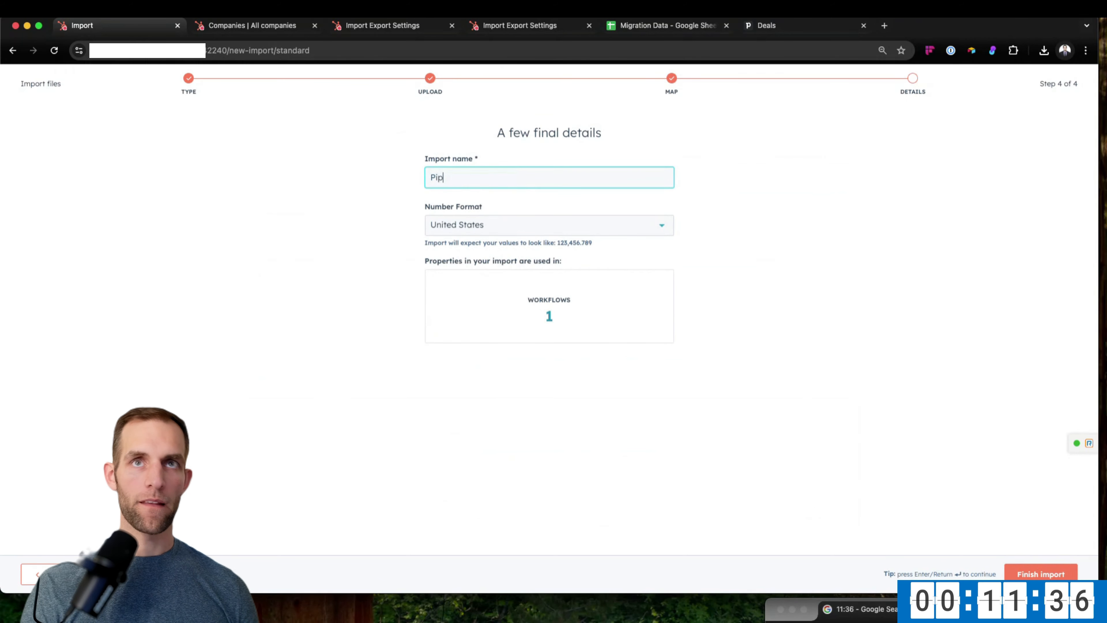
text(edrive)
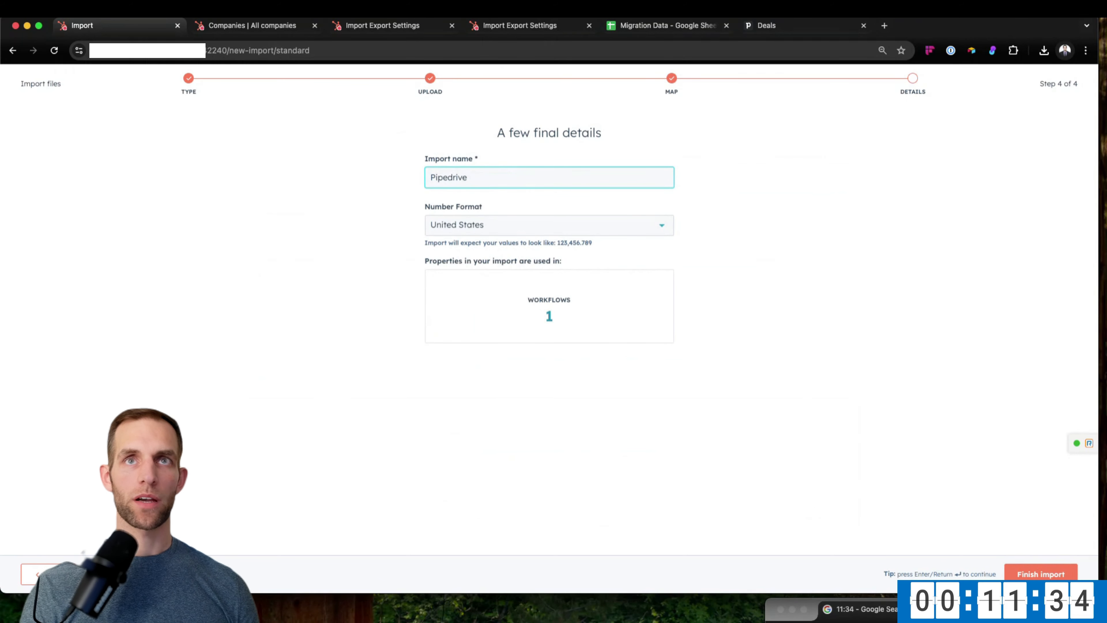
text( Deal Round)
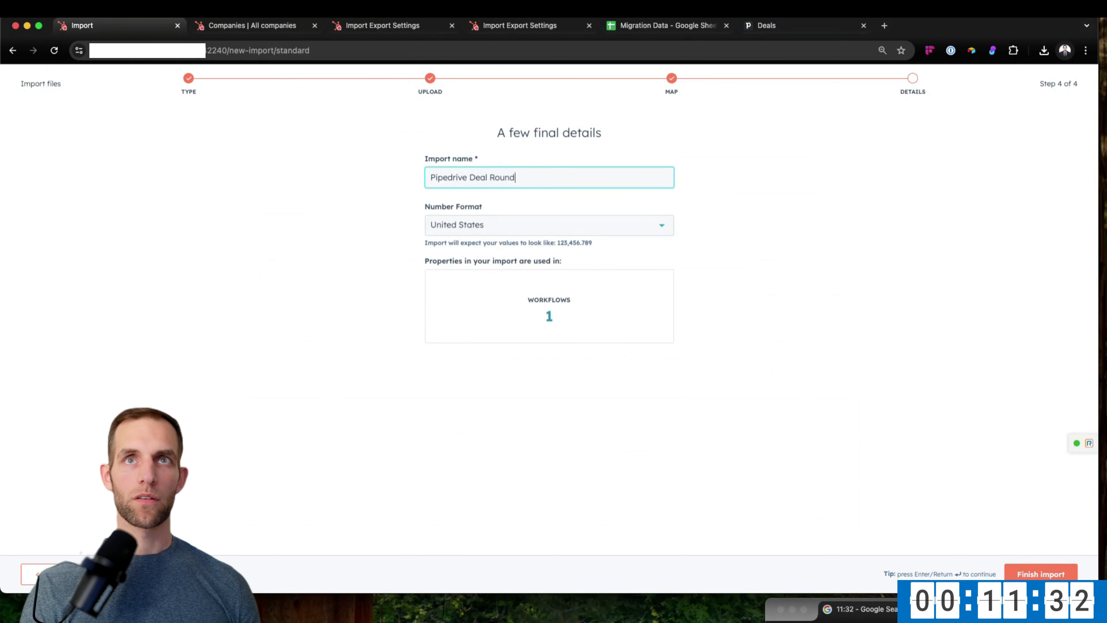
text( Trip (Par)
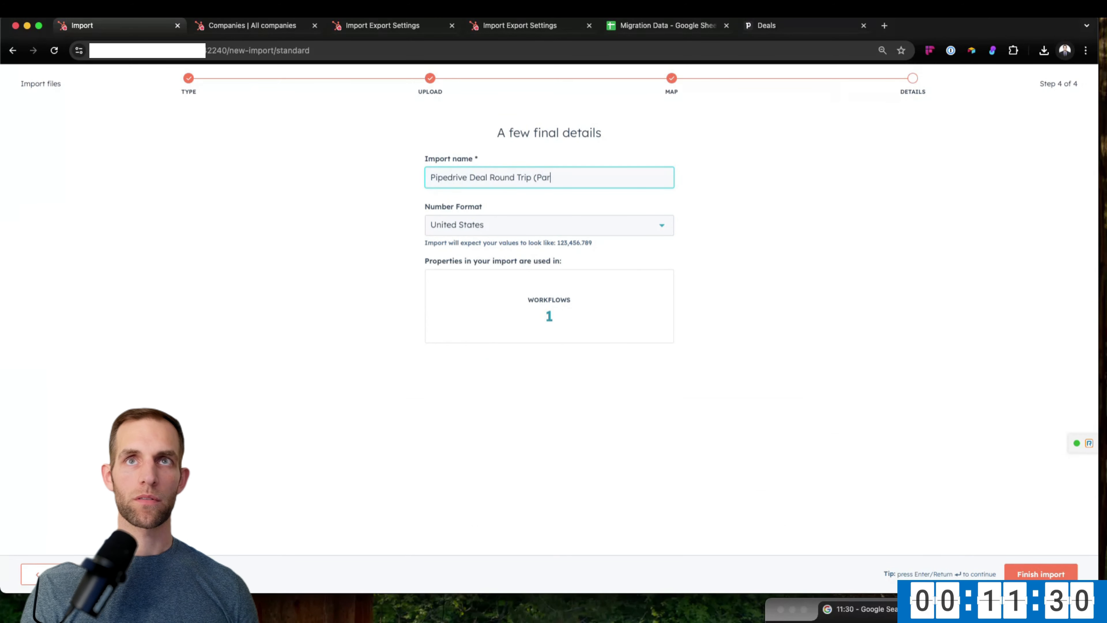
text(t 2))
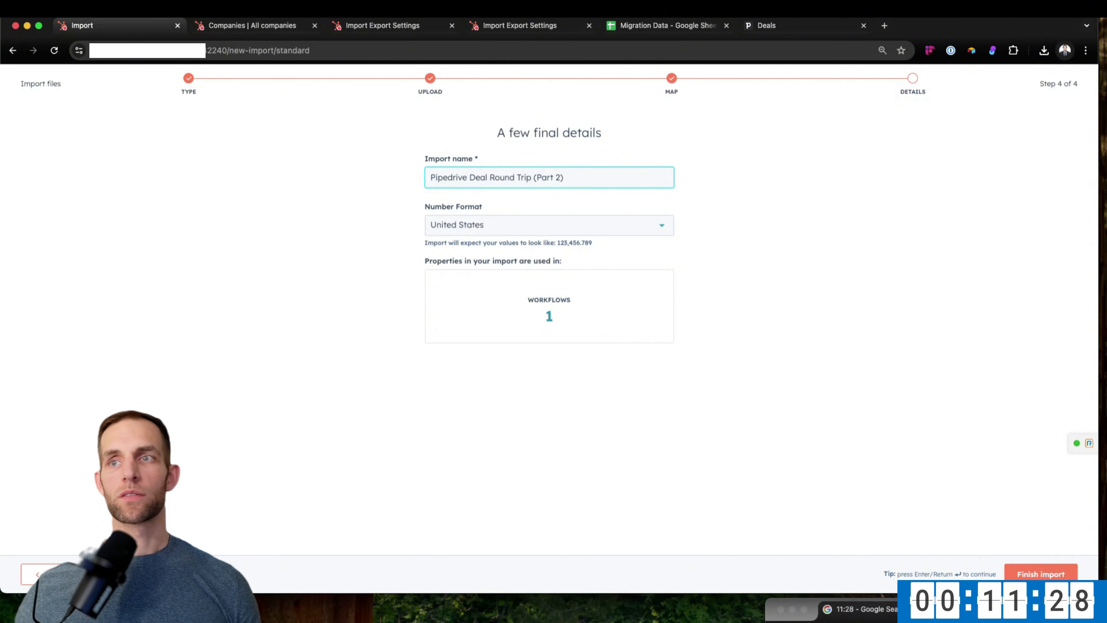
key(Return)
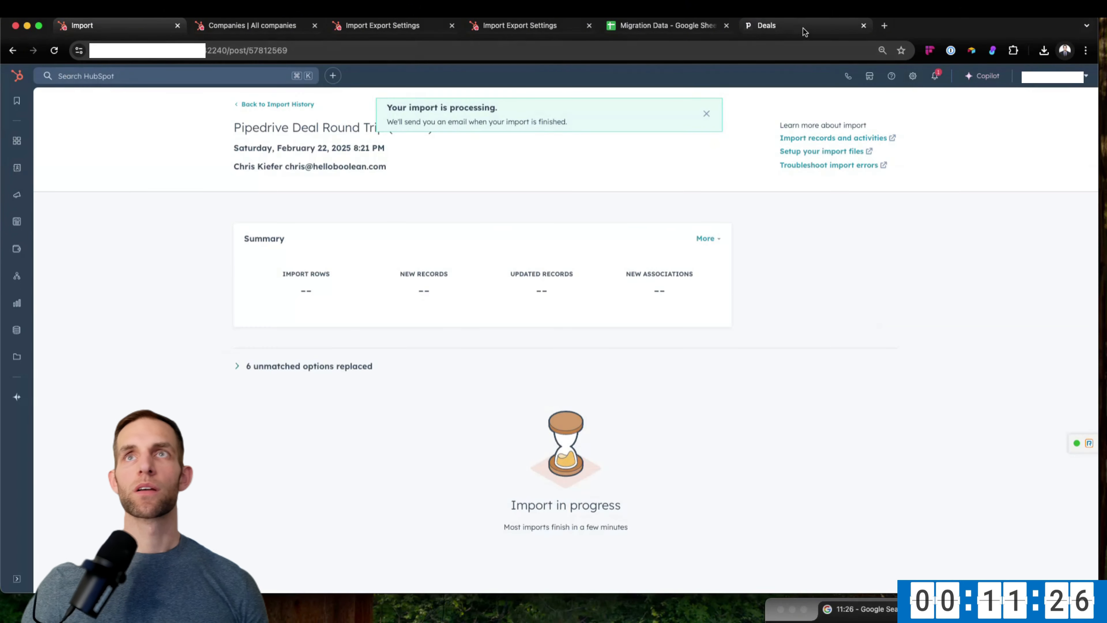
Switch to Pipedrive, check the progress of the running contacts import in the import history, and return to the new import page.
click(799, 30)
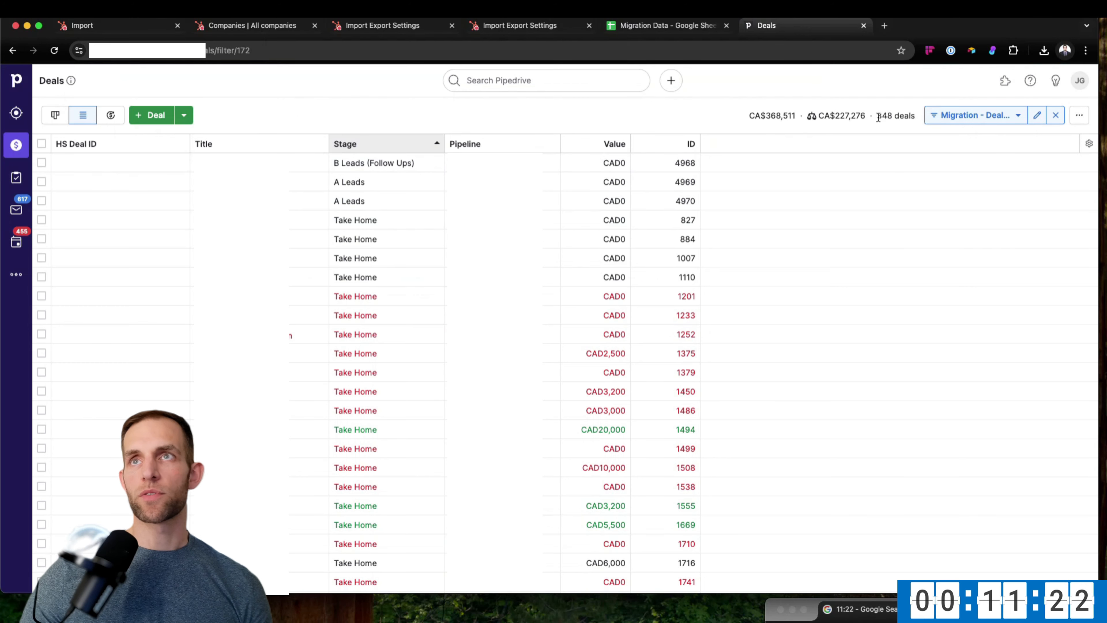
click(1077, 81)
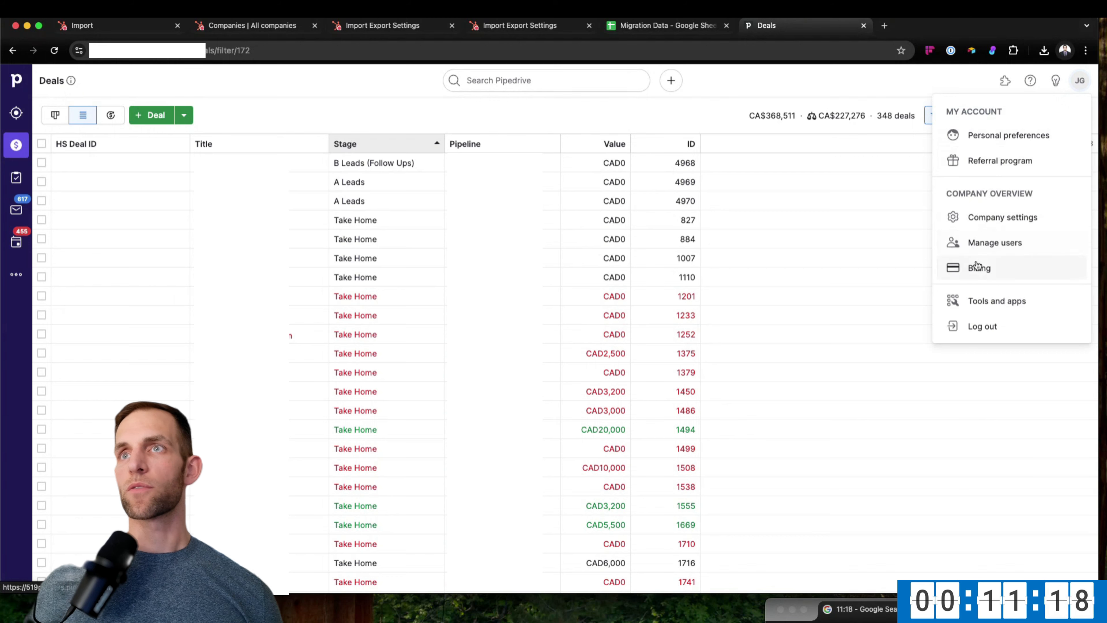
click(980, 294)
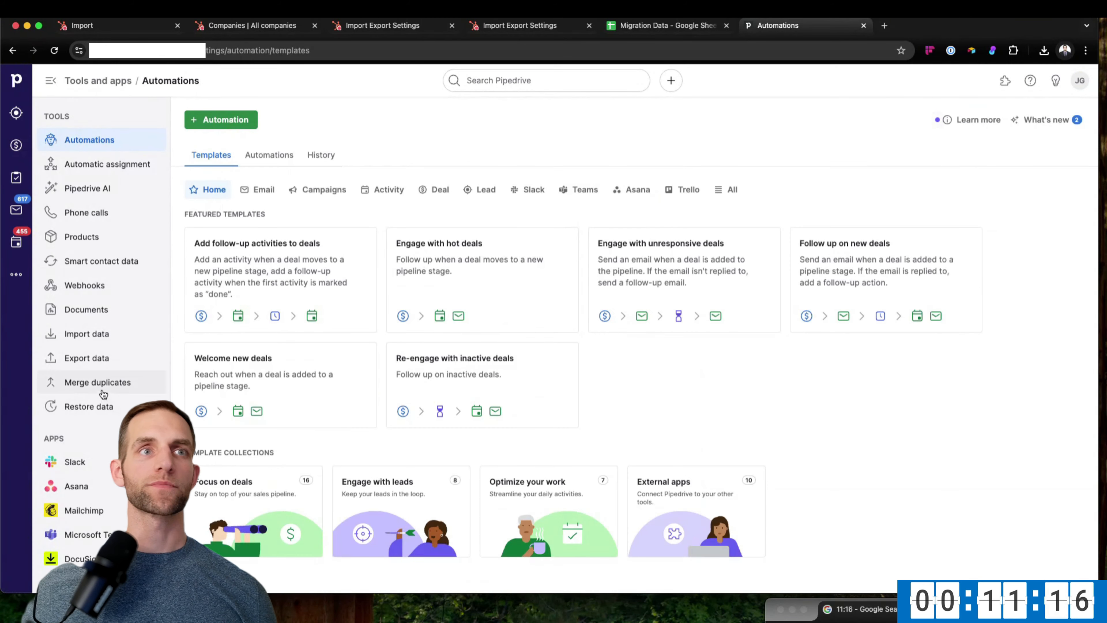
click(98, 336)
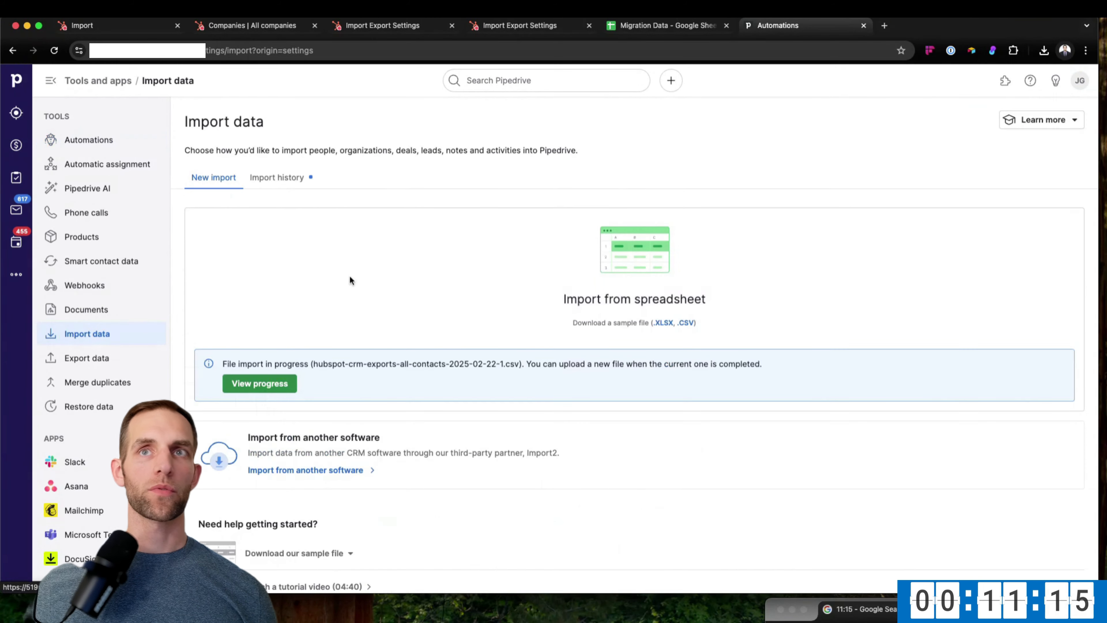
click(281, 386)
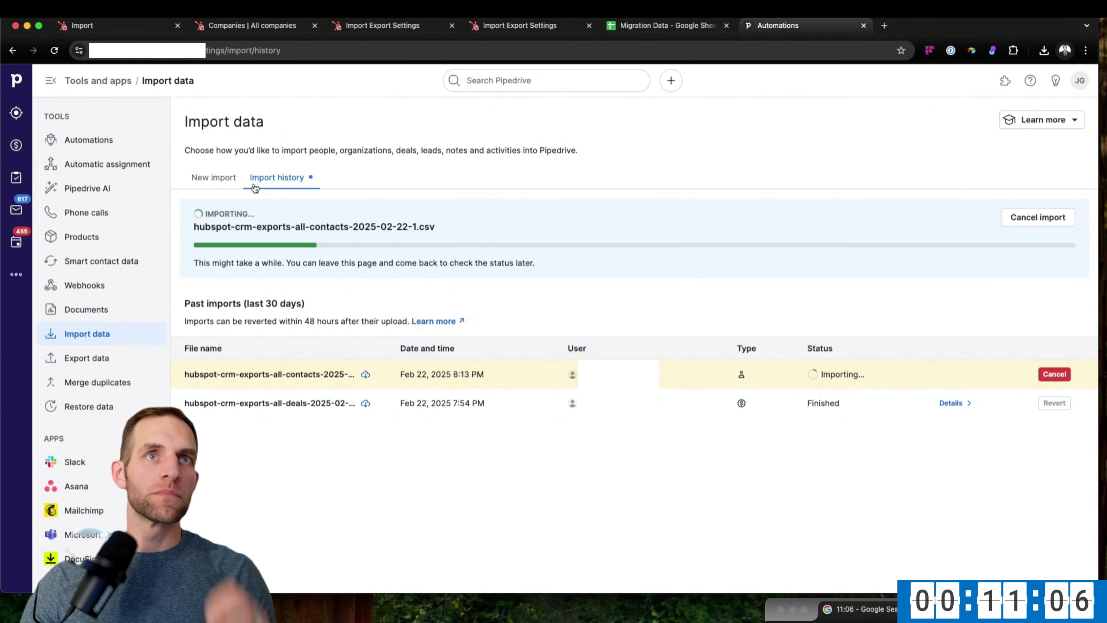
click(213, 177)
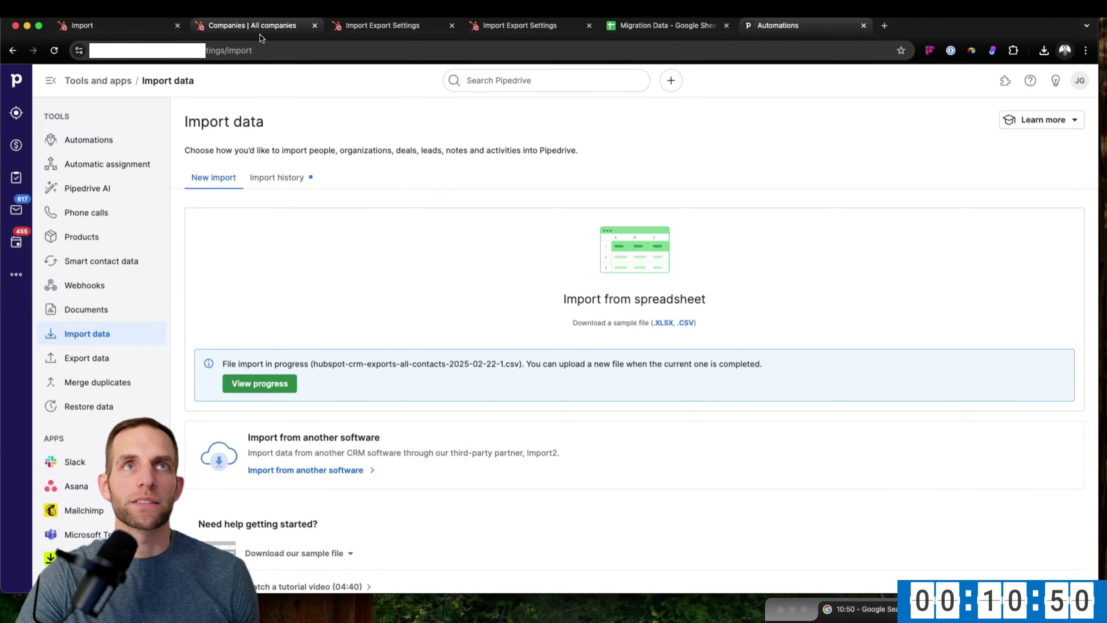
Switch back to HubSpot and review the companies list and the Export Audit of past exports.
click(261, 31)
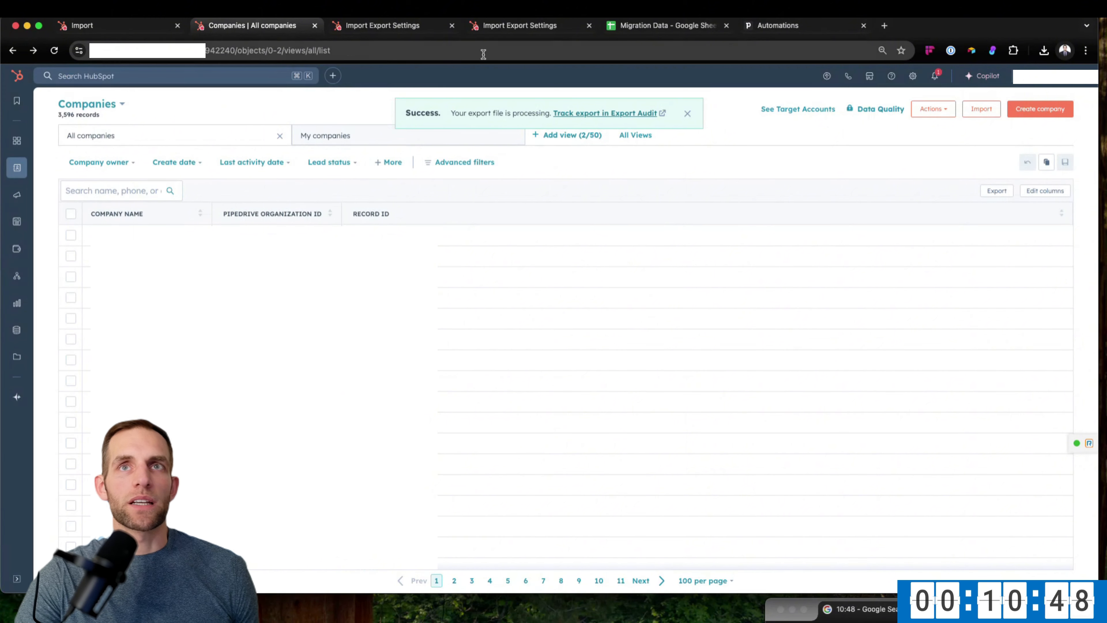
click(410, 25)
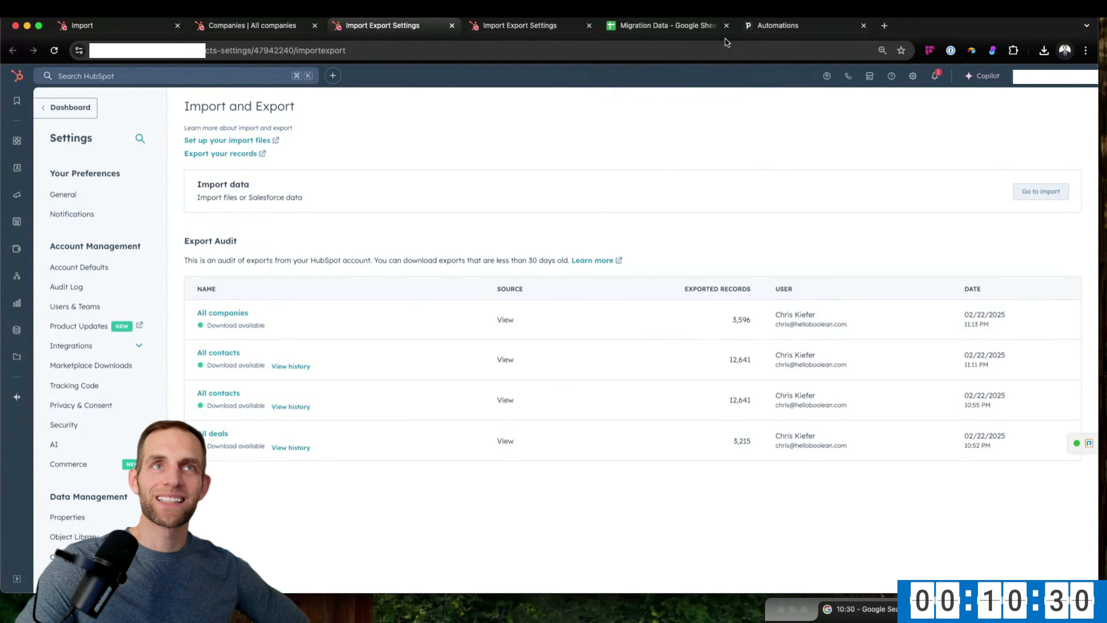
Switch to Pipedrive and open the organizations list.
click(684, 28)
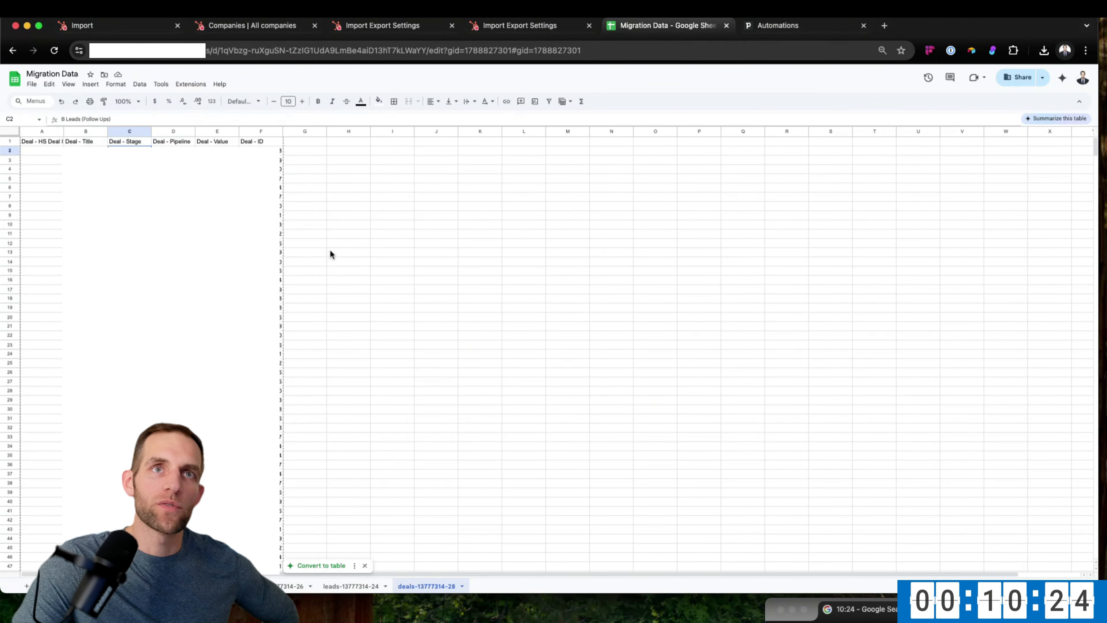
click(803, 26)
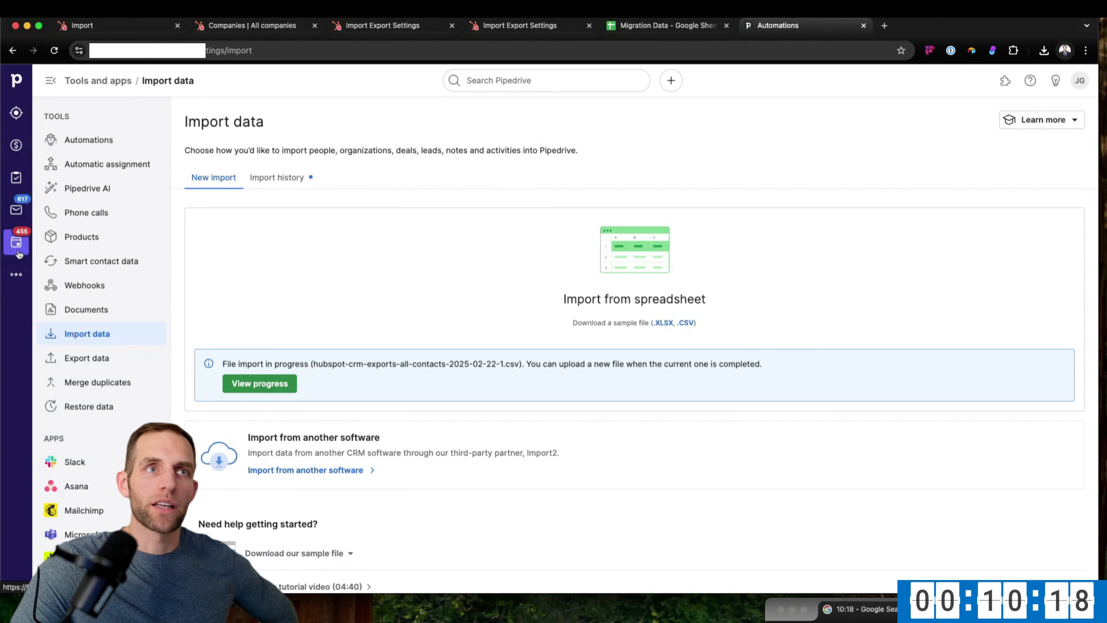
click(27, 274)
click(75, 204)
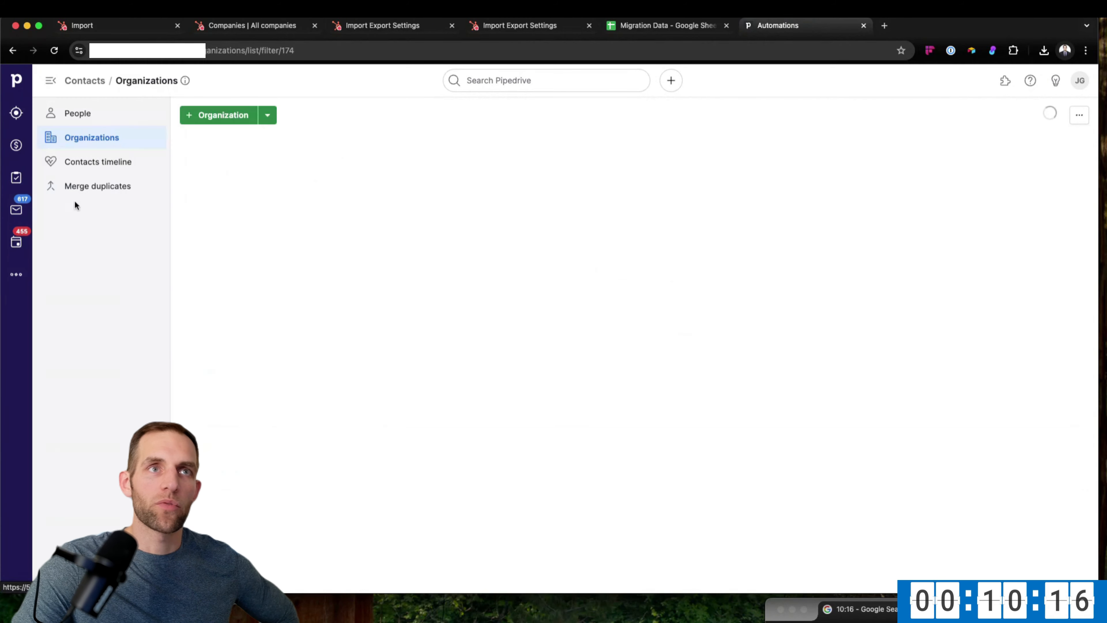
Search the organization filters for "not" and "cont", and reload the organizations page.
click(979, 124)
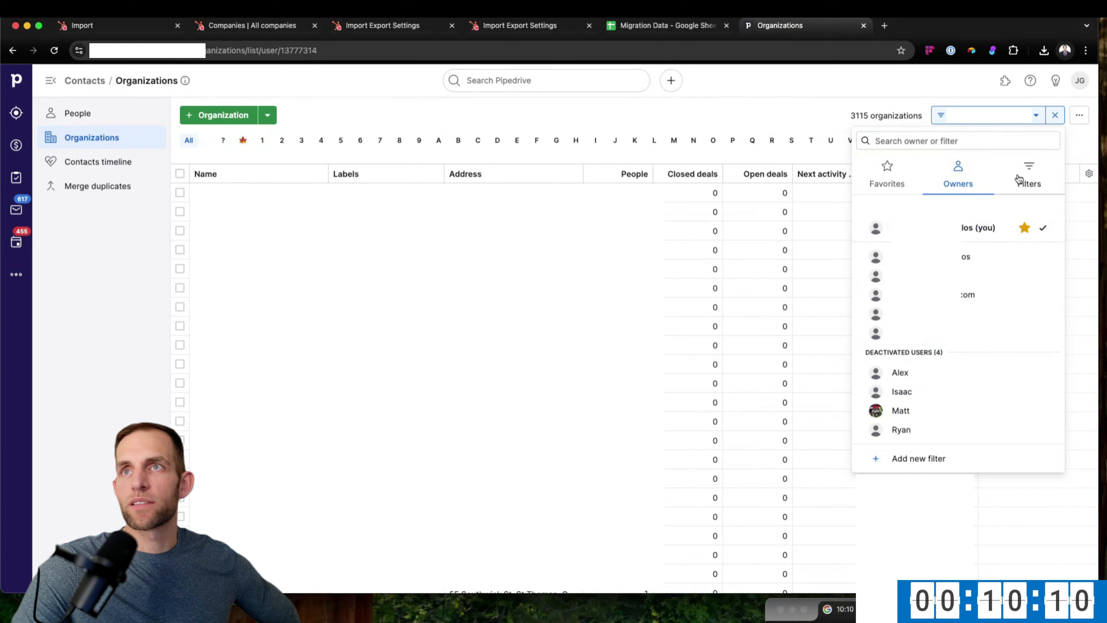
click(1007, 184)
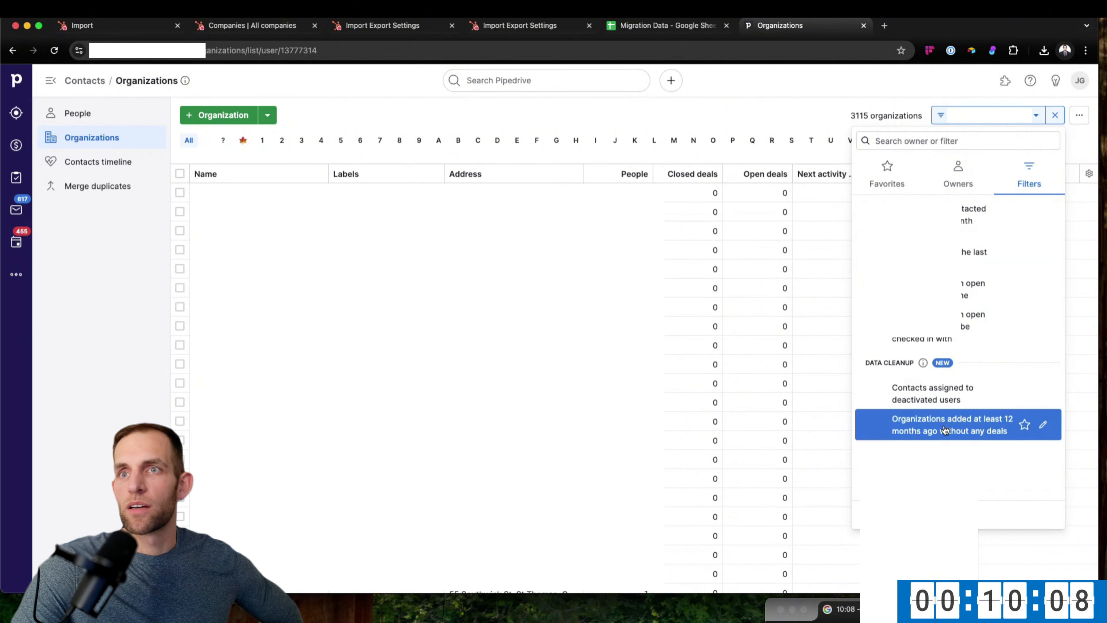
click(905, 135)
text(not )
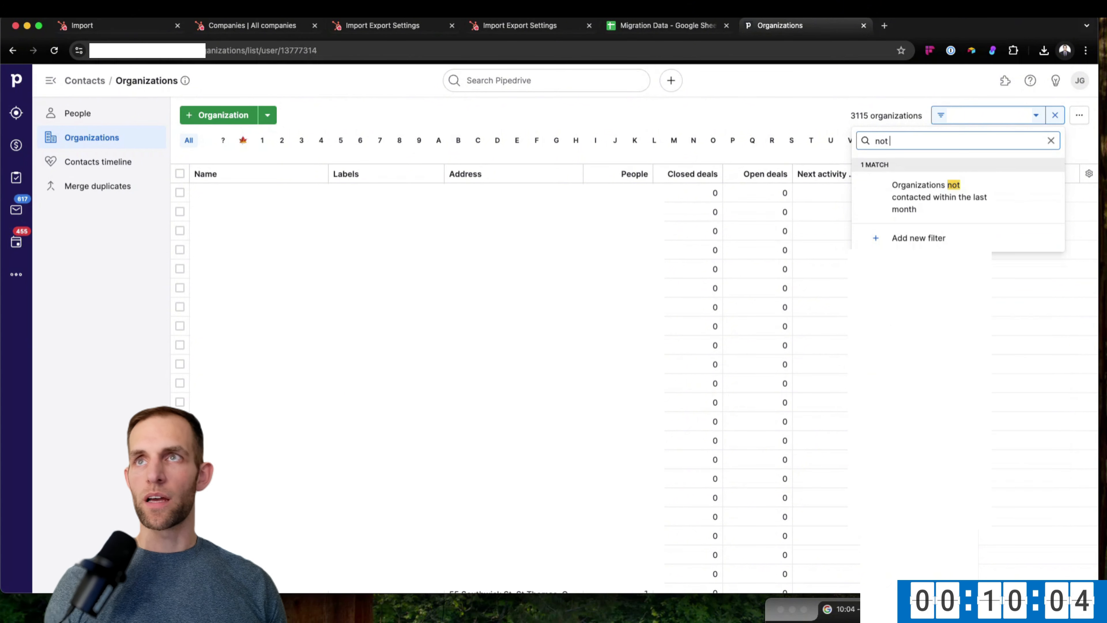
text(cont)
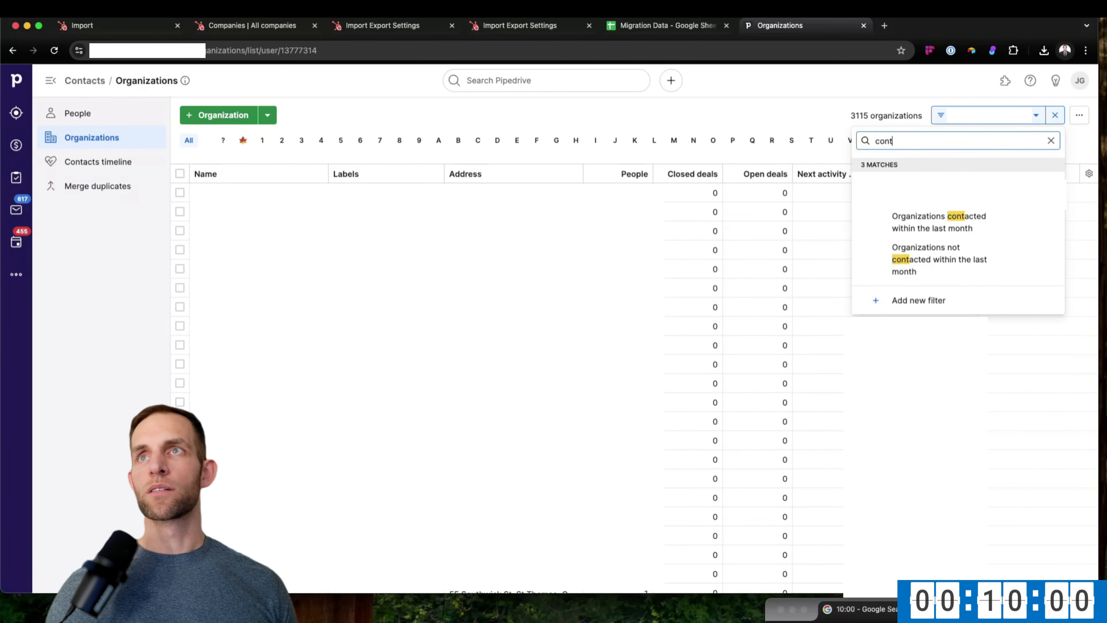
click(54, 50)
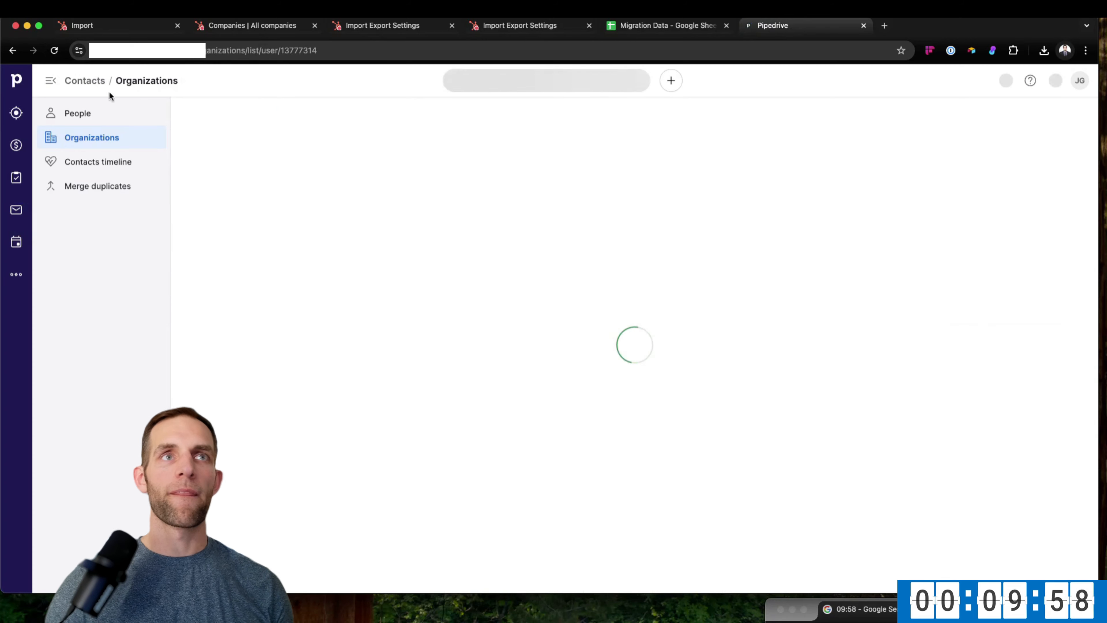
Open the people list and apply the migration filter for people not in HubSpot.
click(129, 116)
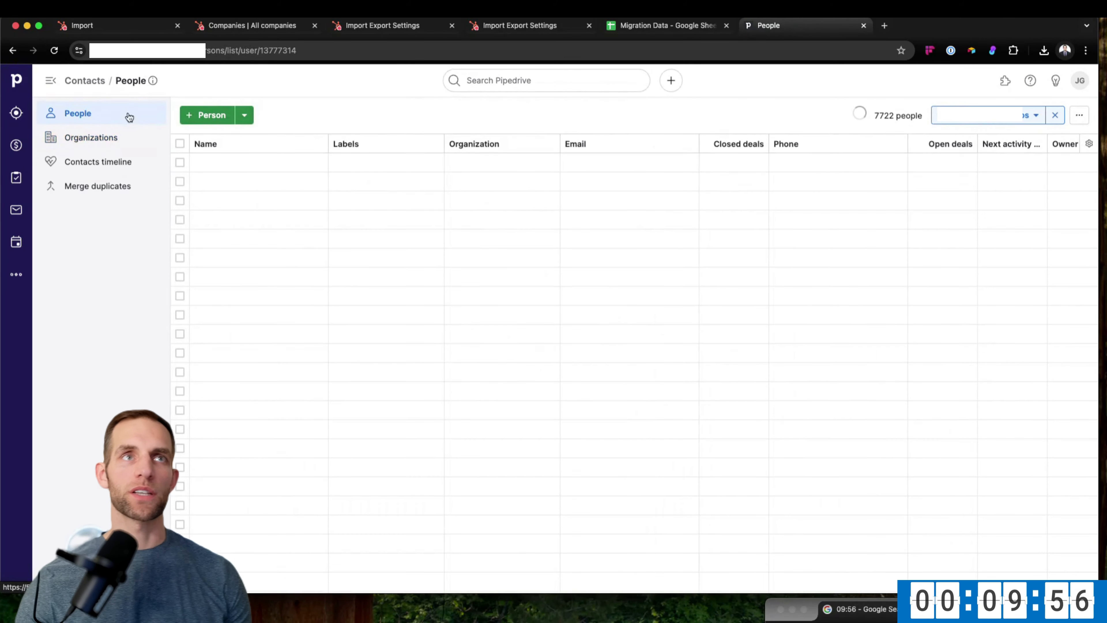
click(1022, 120)
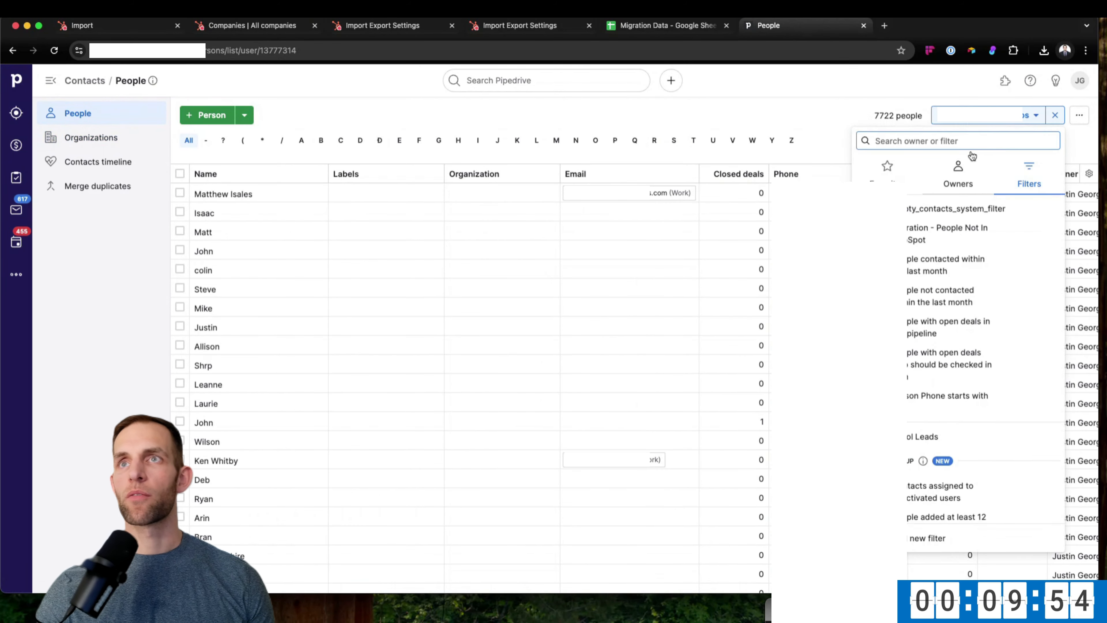
text(not)
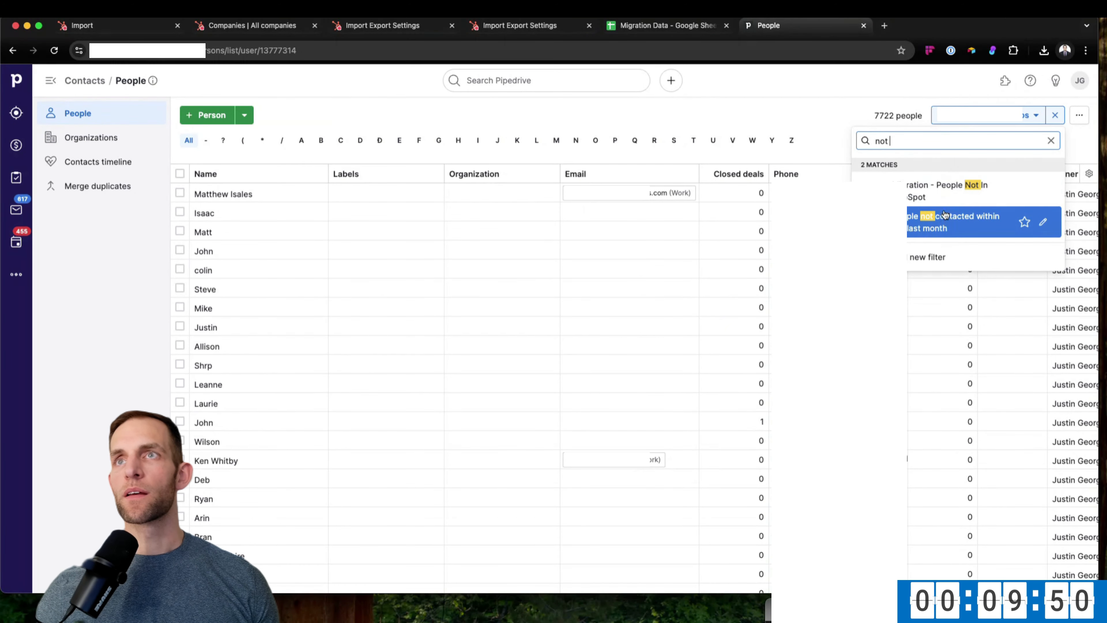
click(964, 197)
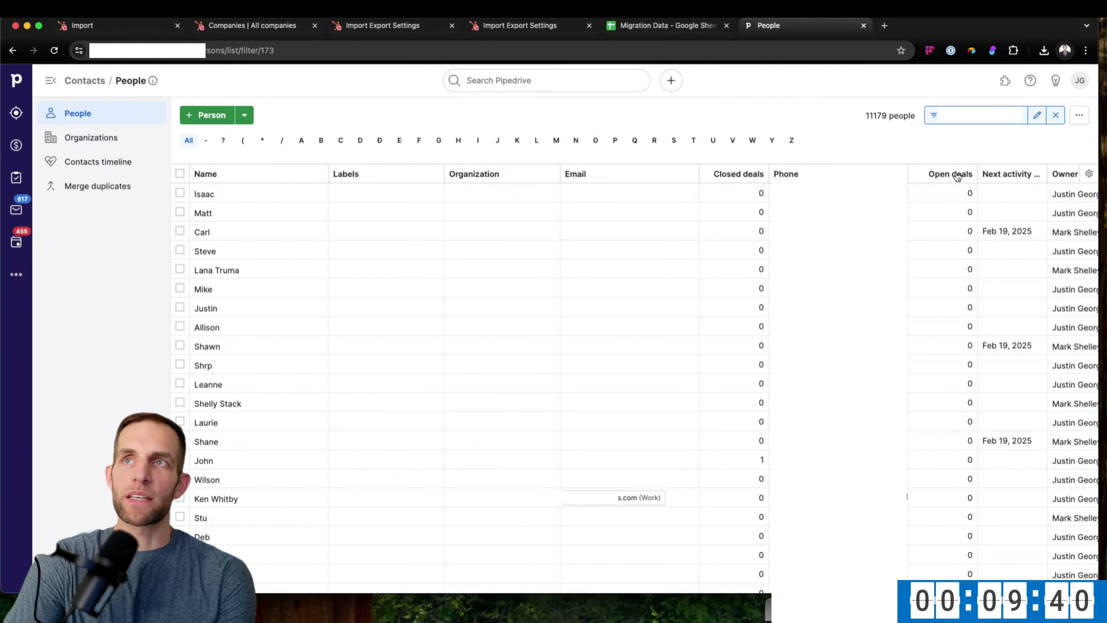
Try to limit the people list columns to Name, Email and HS Contact ID.
click(1088, 175)
click(883, 269)
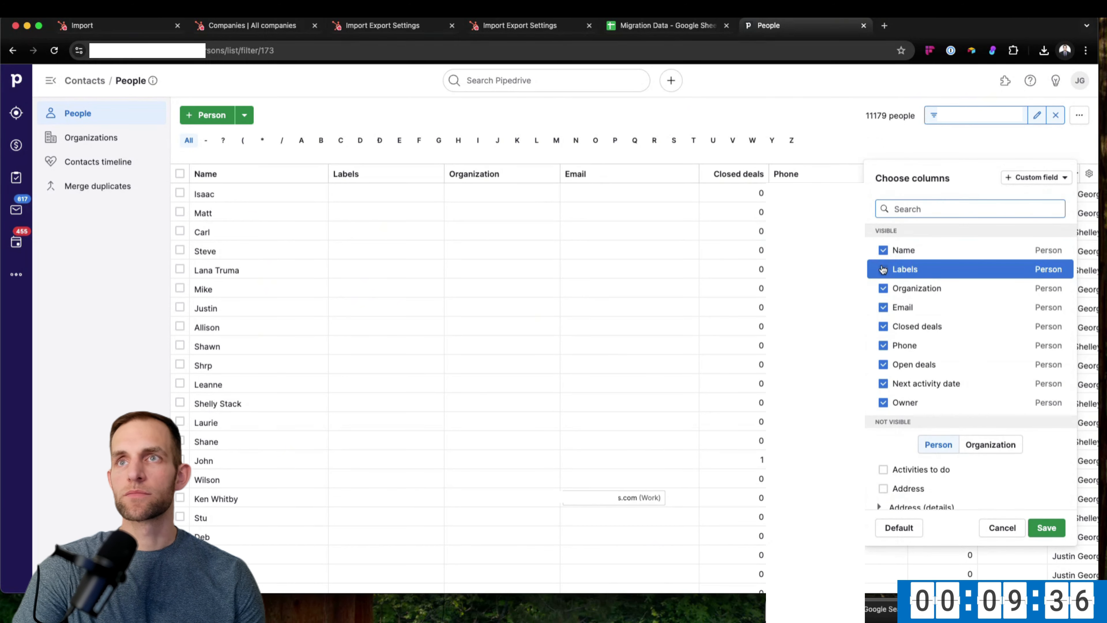
click(884, 288)
click(884, 326)
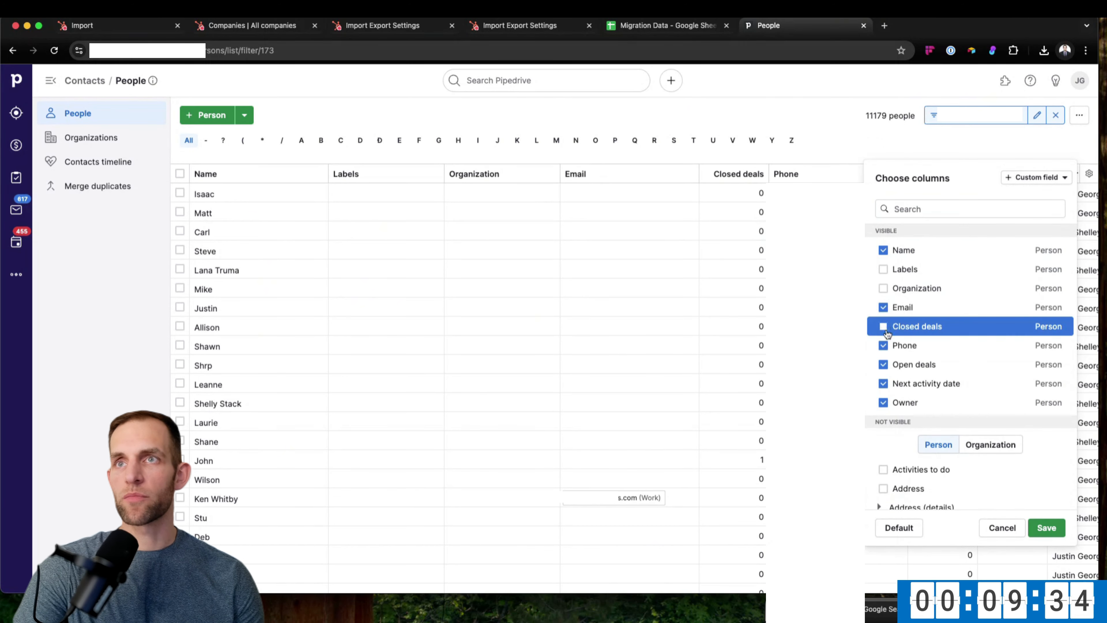
click(884, 345)
click(884, 364)
click(885, 384)
scroll(888, 380, down, 3)
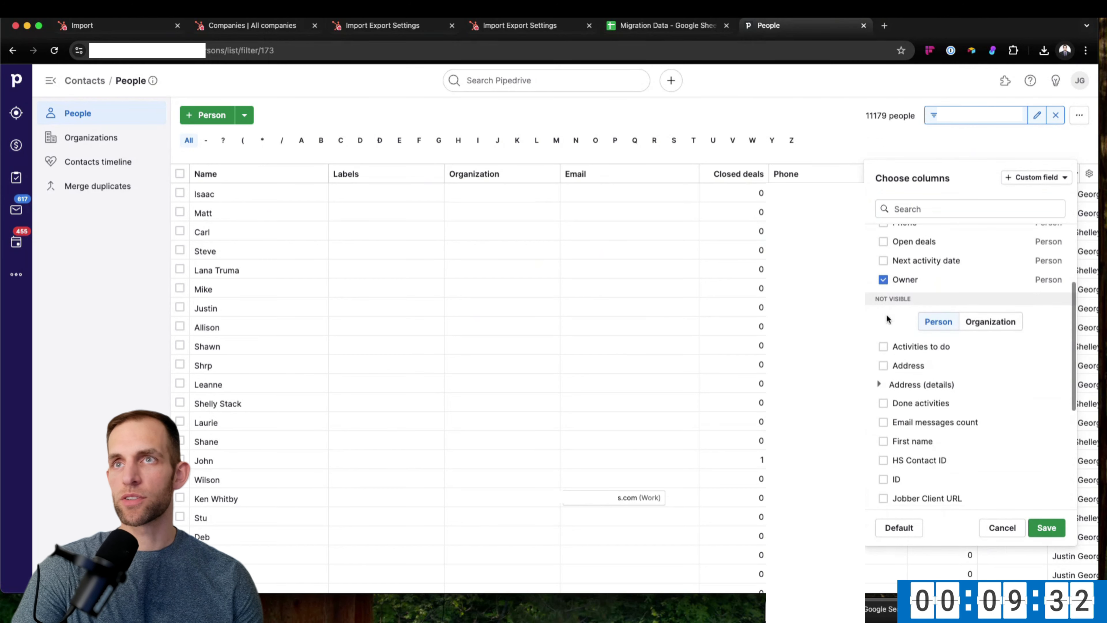
click(884, 279)
click(899, 209)
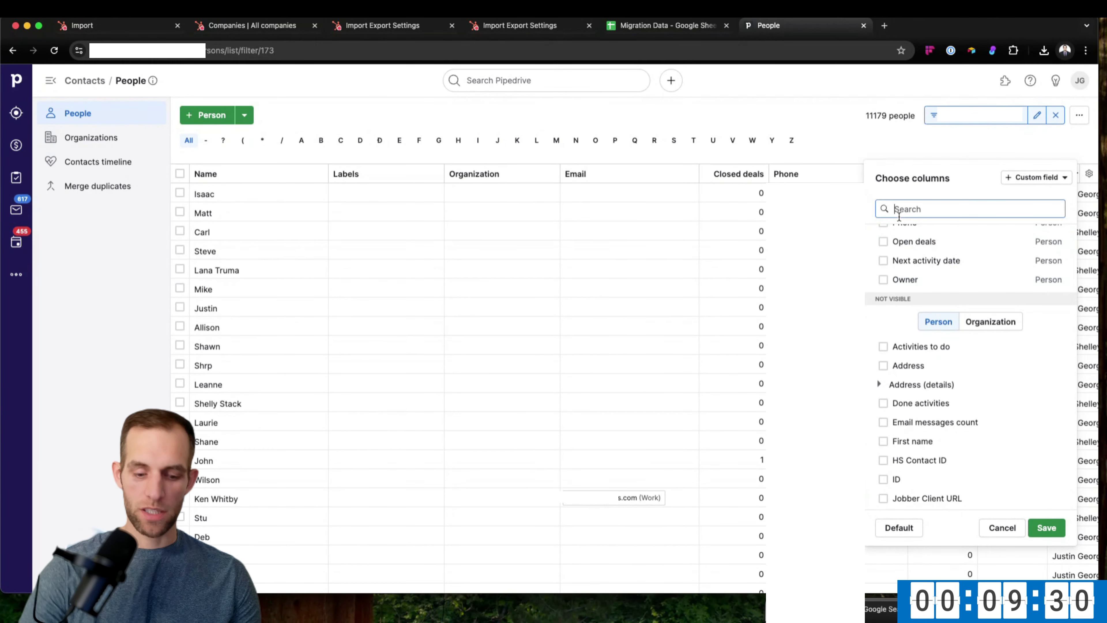
text(hs)
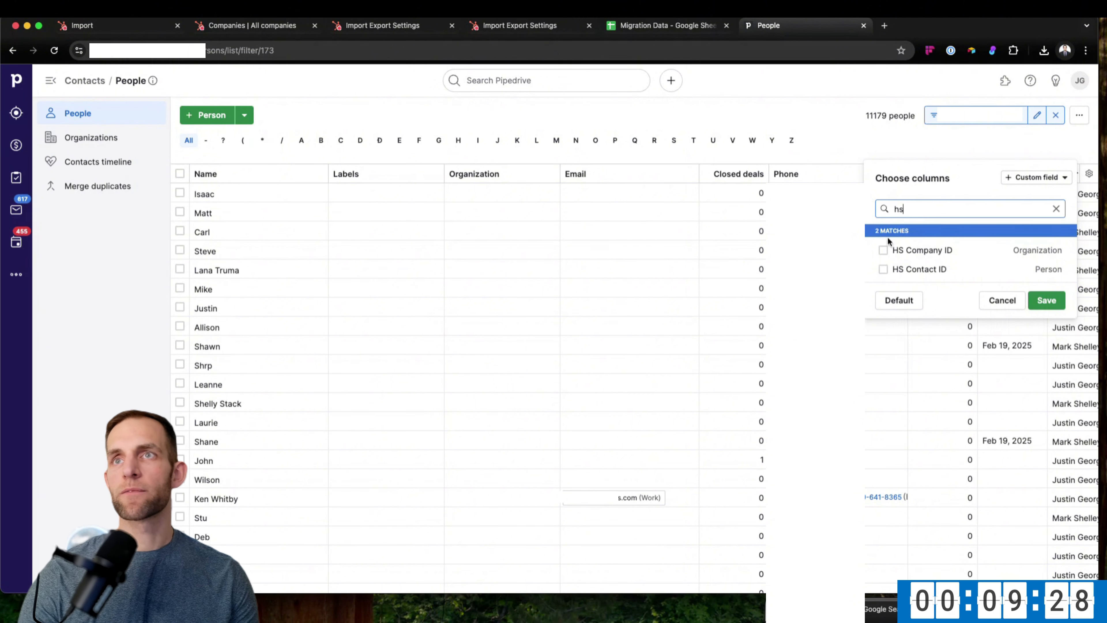
click(884, 269)
click(1042, 296)
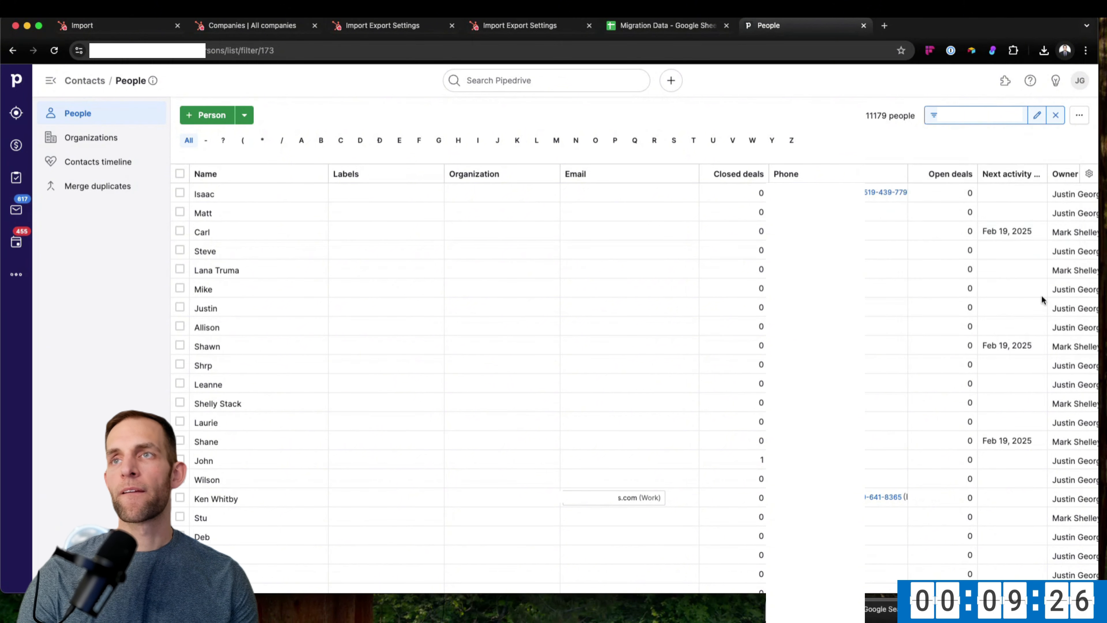
click(1089, 175)
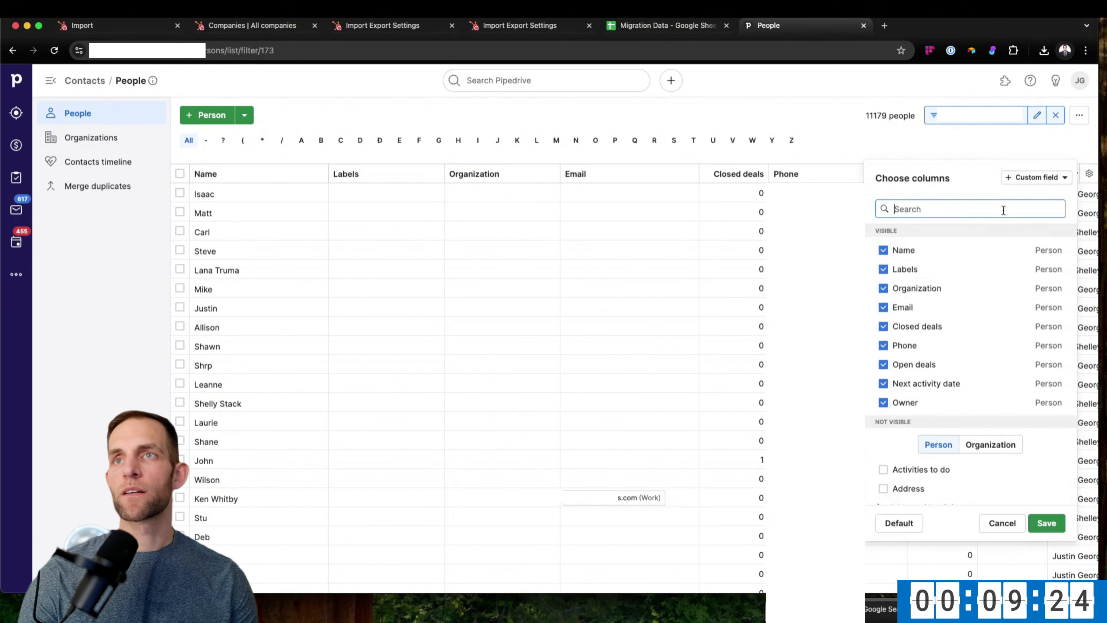
click(884, 269)
click(884, 289)
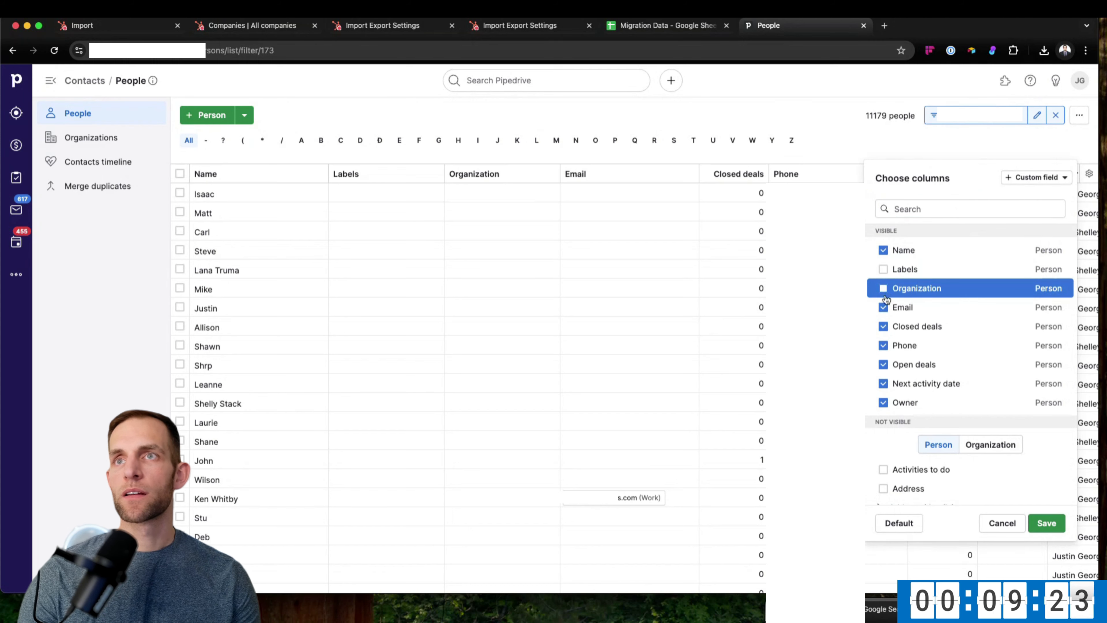
click(883, 326)
click(883, 345)
click(883, 364)
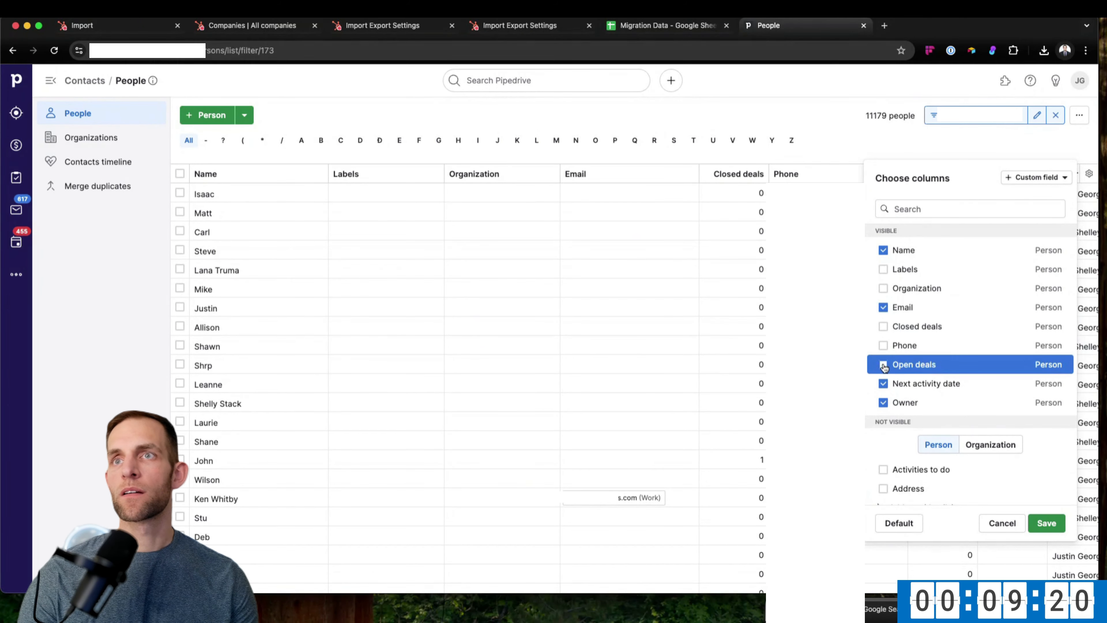
scroll(884, 366, down, 2)
click(883, 329)
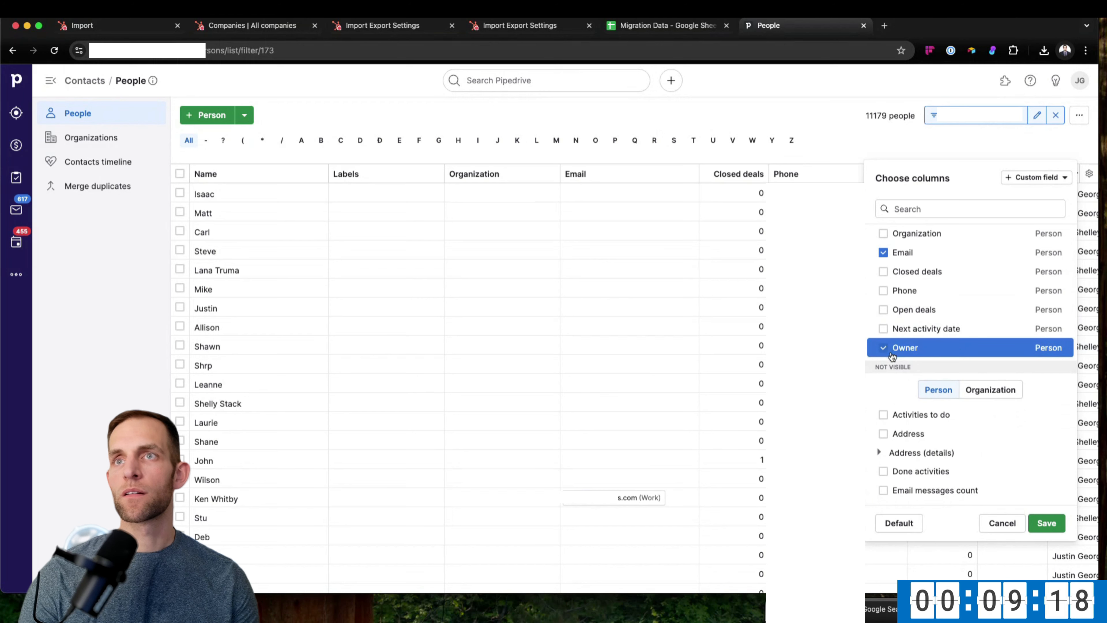
scroll(885, 347, down, 3)
scroll(884, 253, up, 1)
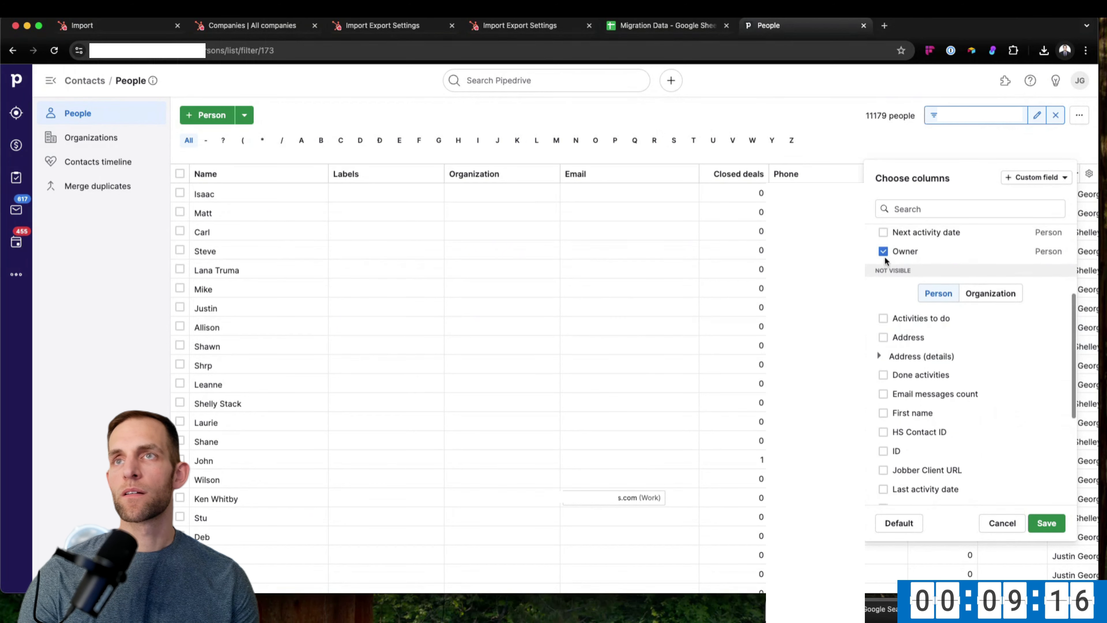
click(884, 273)
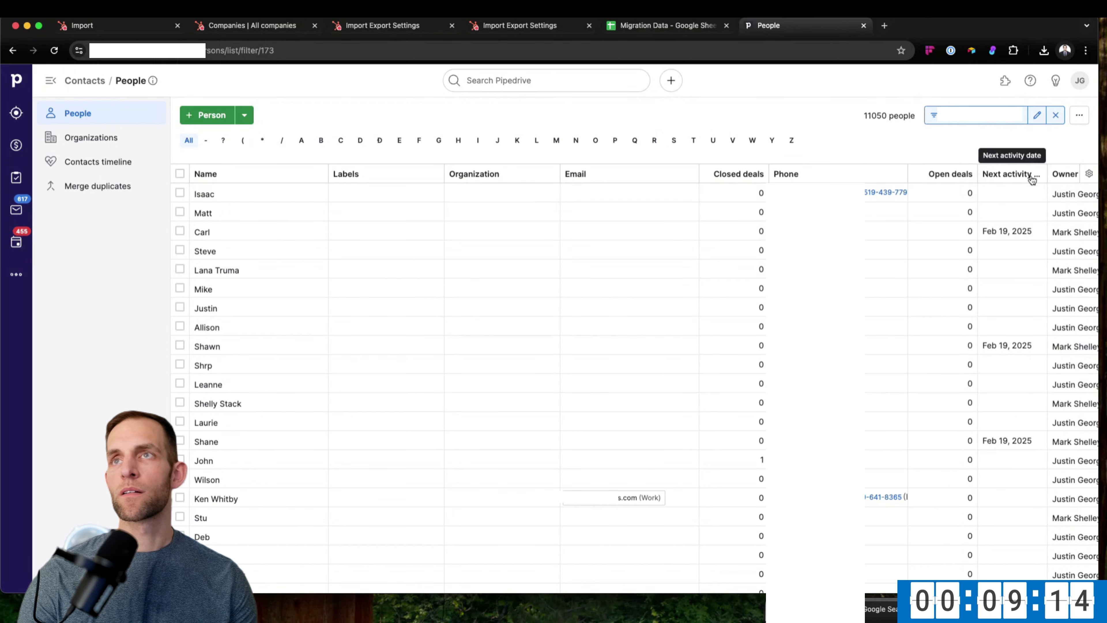
Hide all columns of the people list except Name and Email, and save the column choice.
click(1089, 174)
click(889, 269)
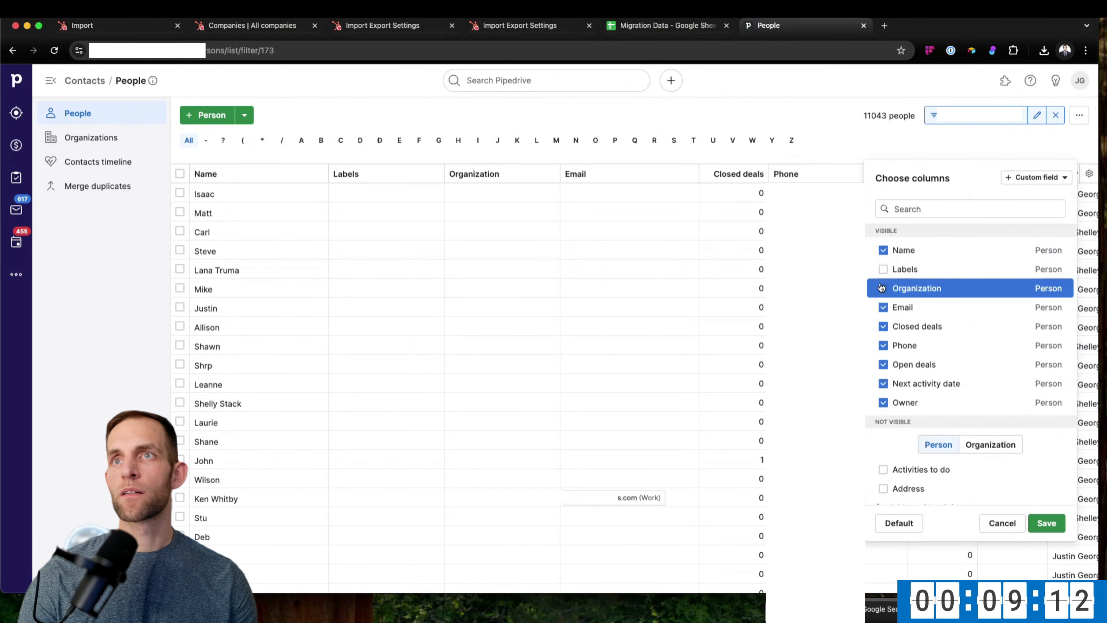
click(884, 289)
click(884, 307)
click(884, 326)
click(883, 346)
click(884, 364)
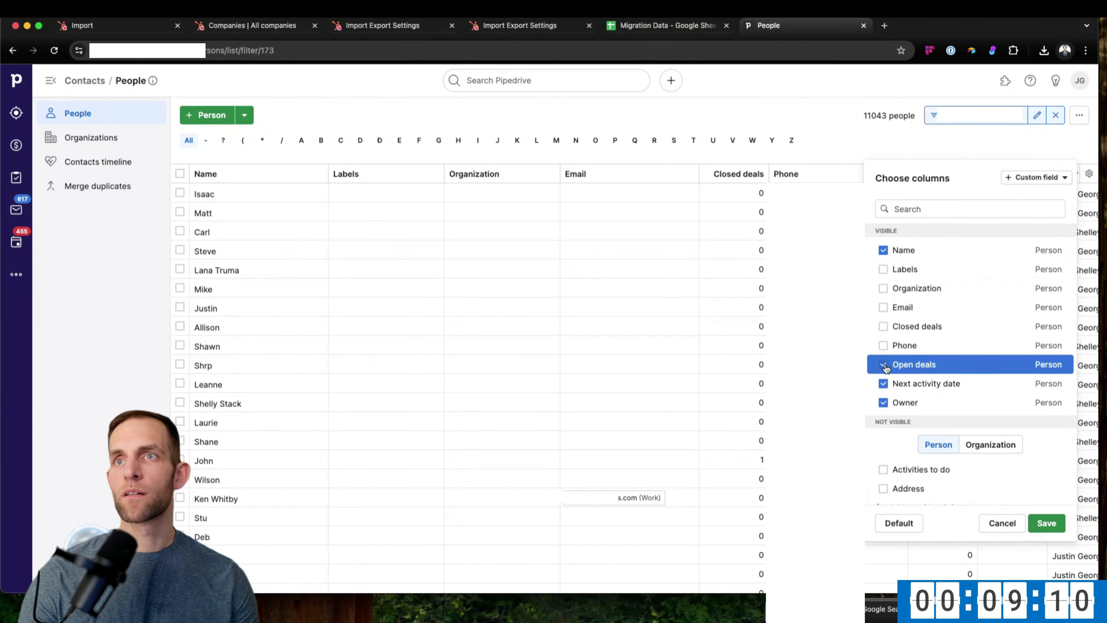
click(883, 384)
click(883, 402)
click(884, 307)
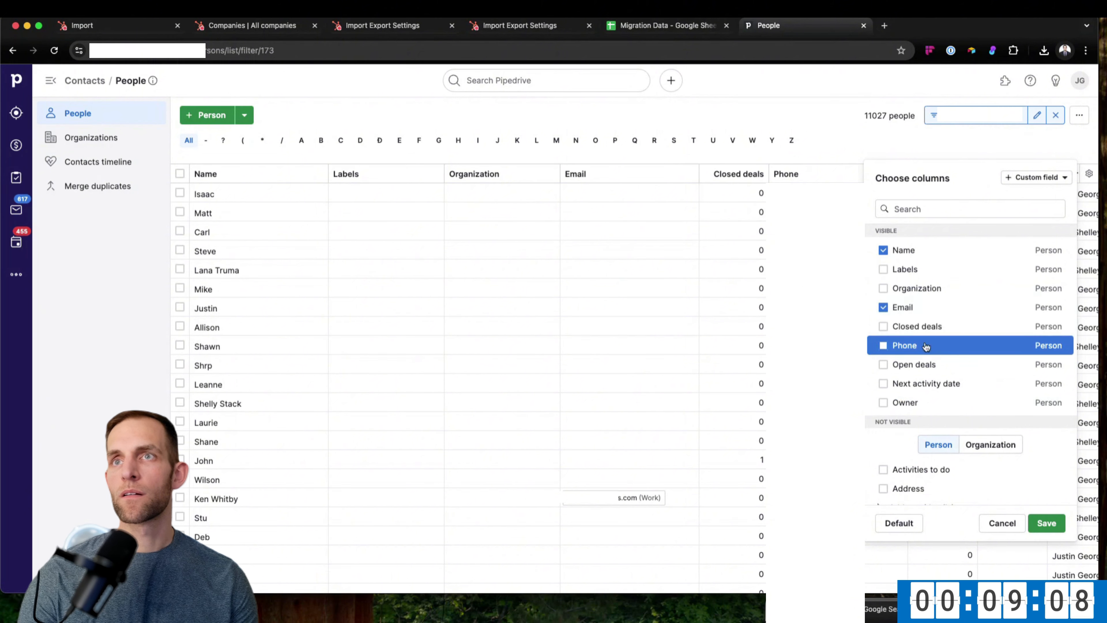
click(1046, 523)
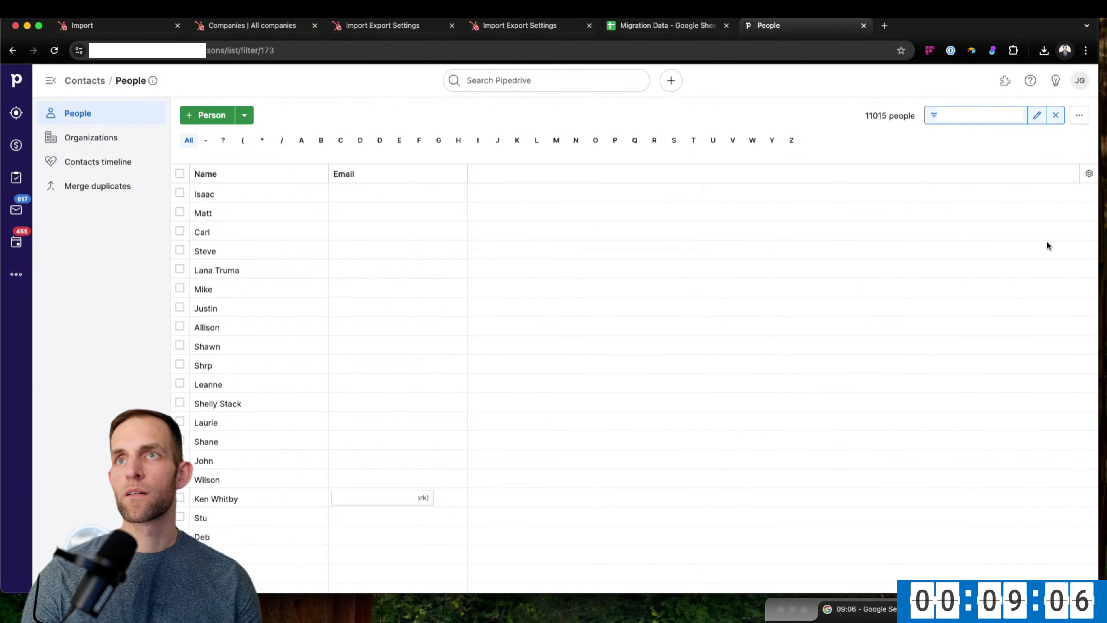
Add the HS Contact ID column to the people list and check the filtered people count.
click(1088, 173)
click(949, 208)
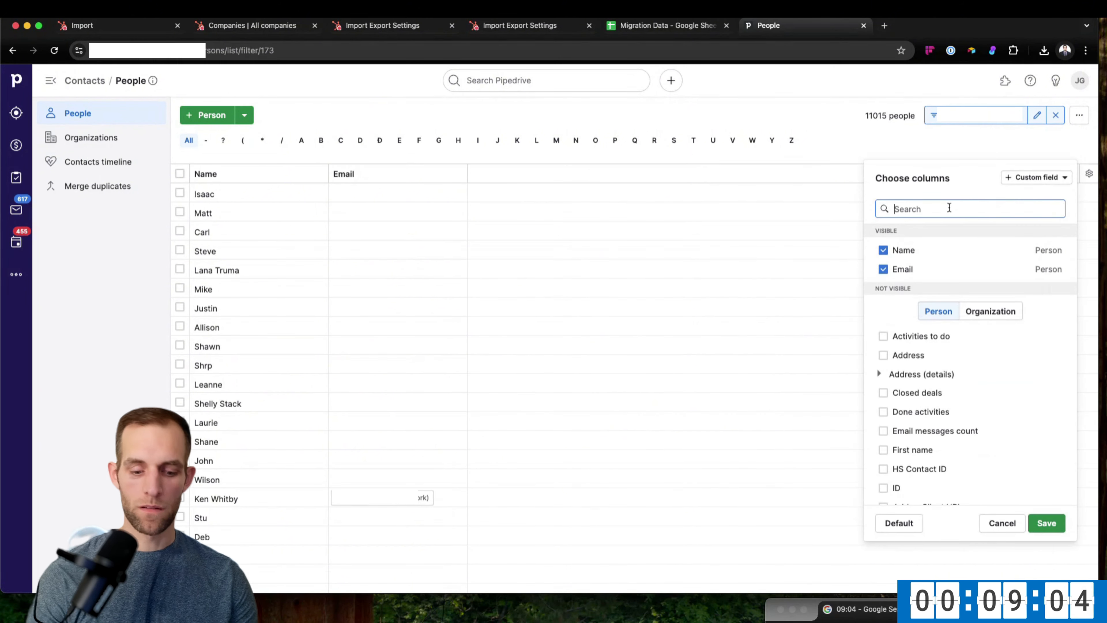
text(hs)
click(884, 269)
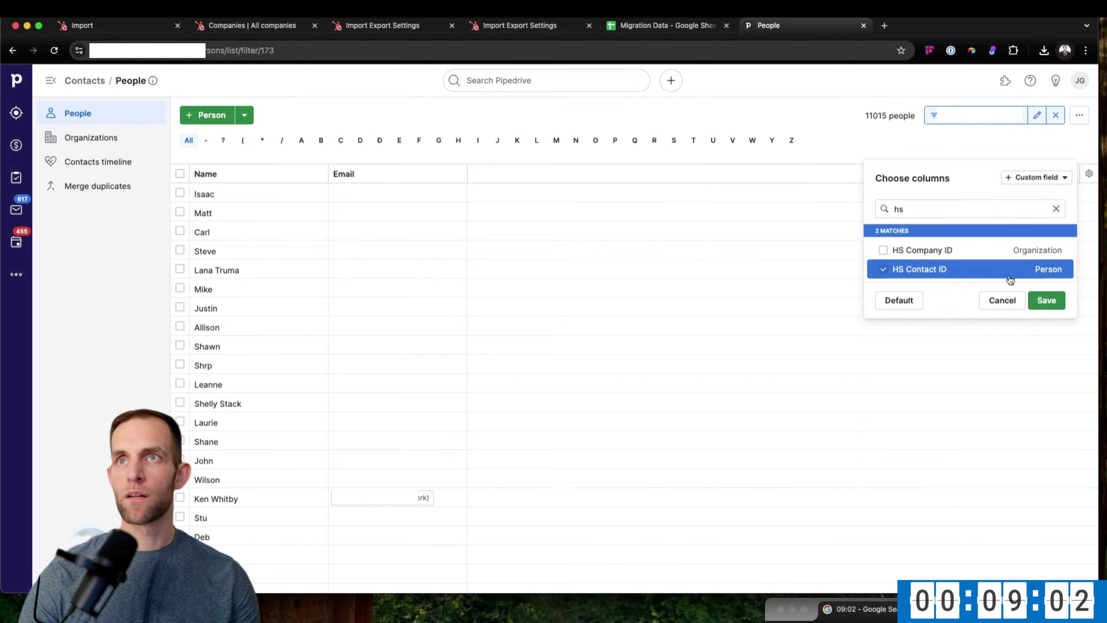
click(1047, 301)
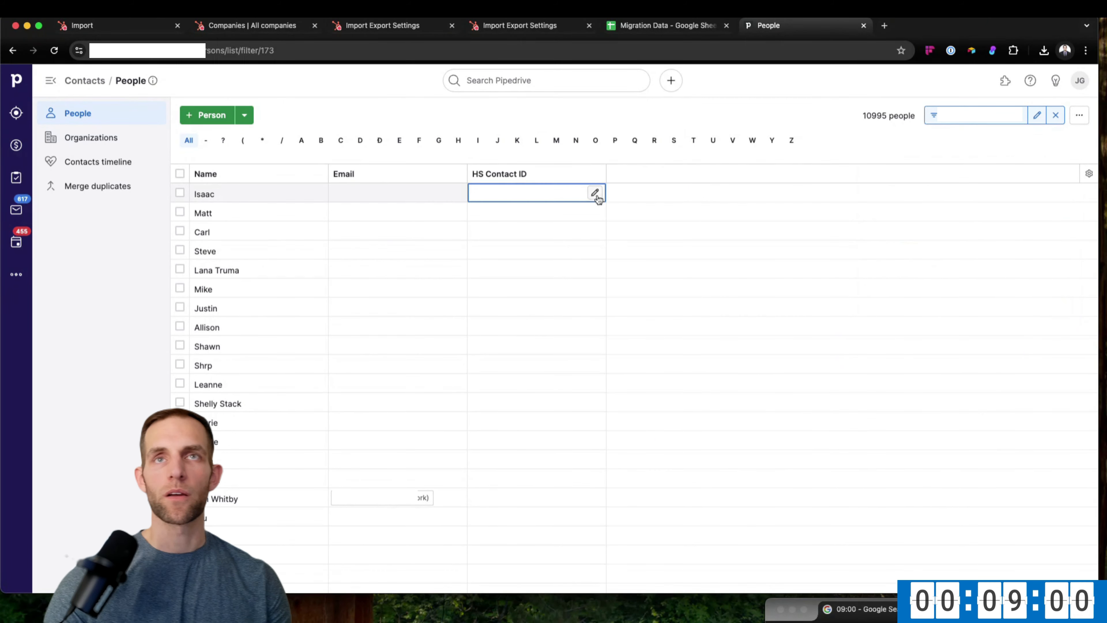
drag(860, 116, 888, 119)
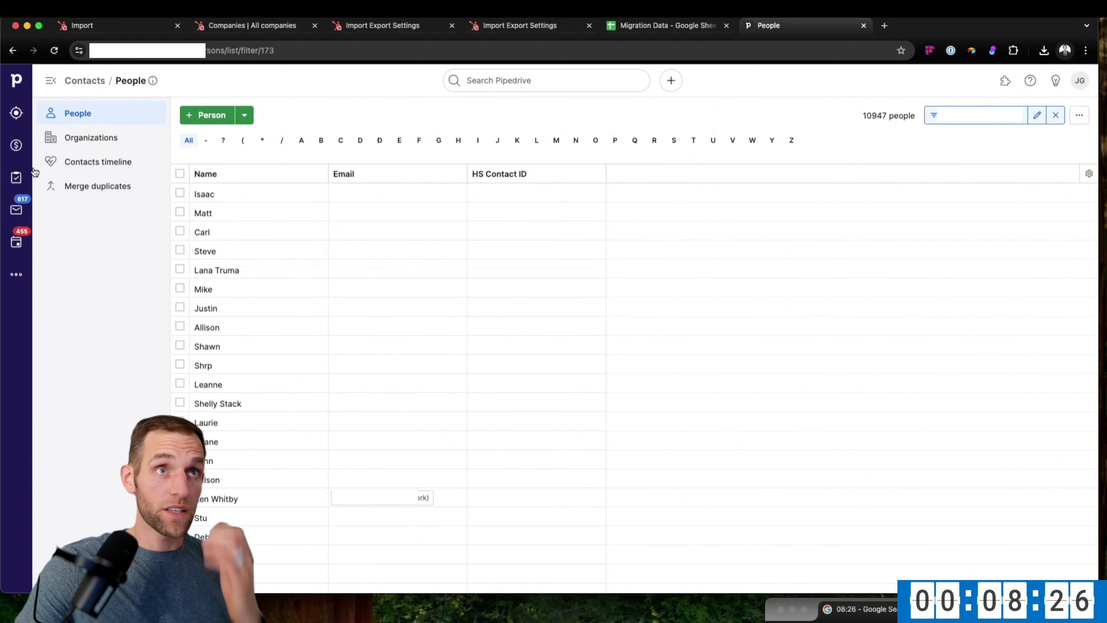
Switch to HubSpot and review the "Pipedrive Deal Round Trip (Part 2)" import summary and the list of past imports.
click(100, 28)
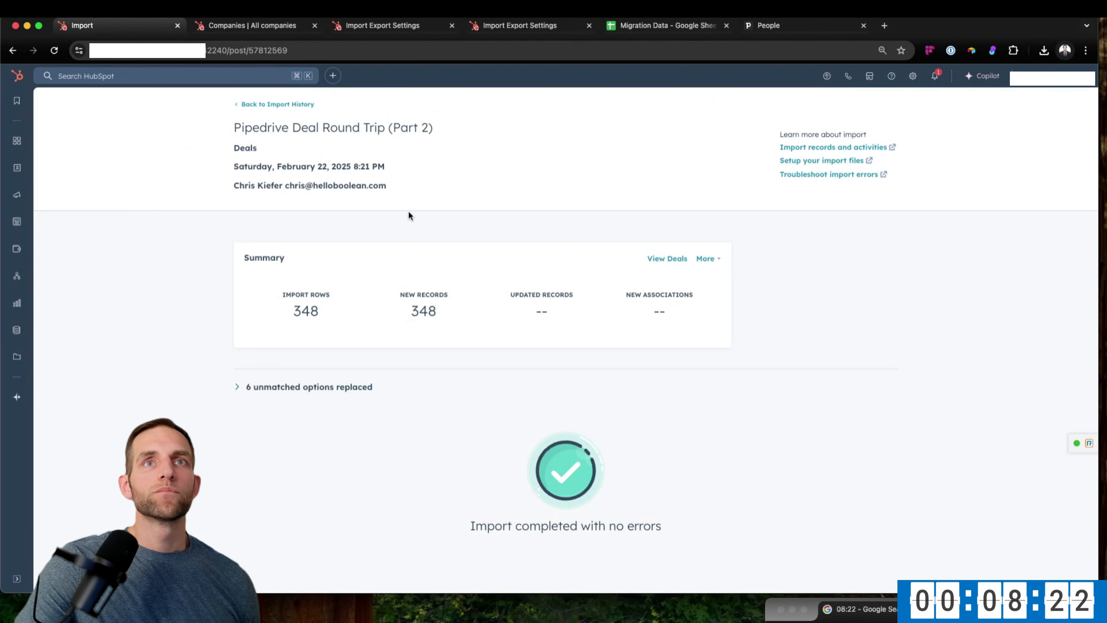
click(245, 105)
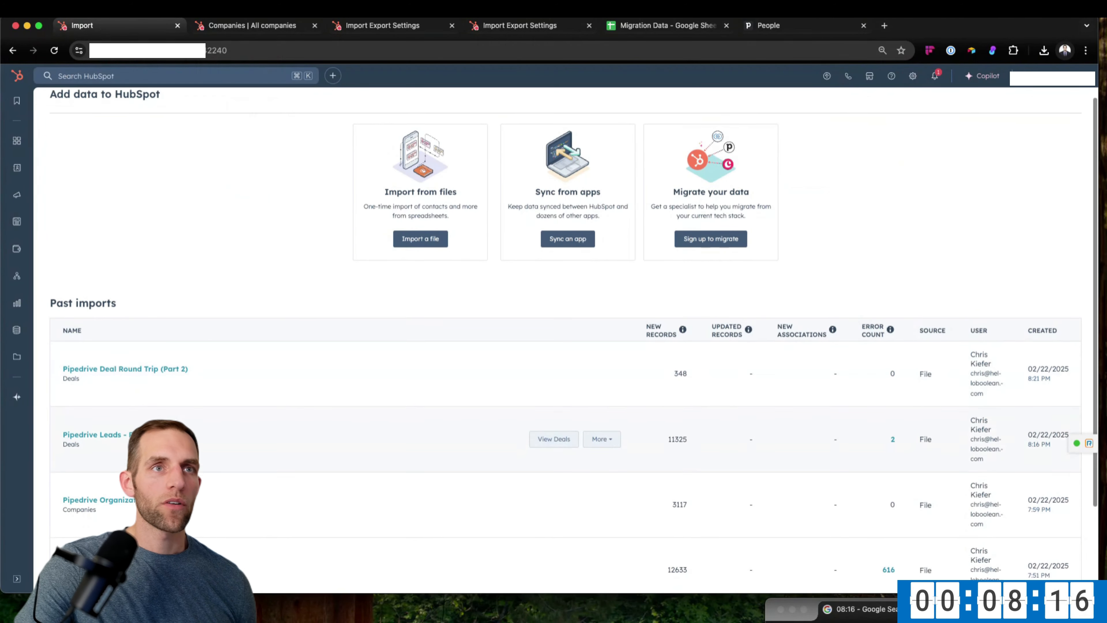
scroll(136, 244, down, 1)
scroll(136, 229, up, 1)
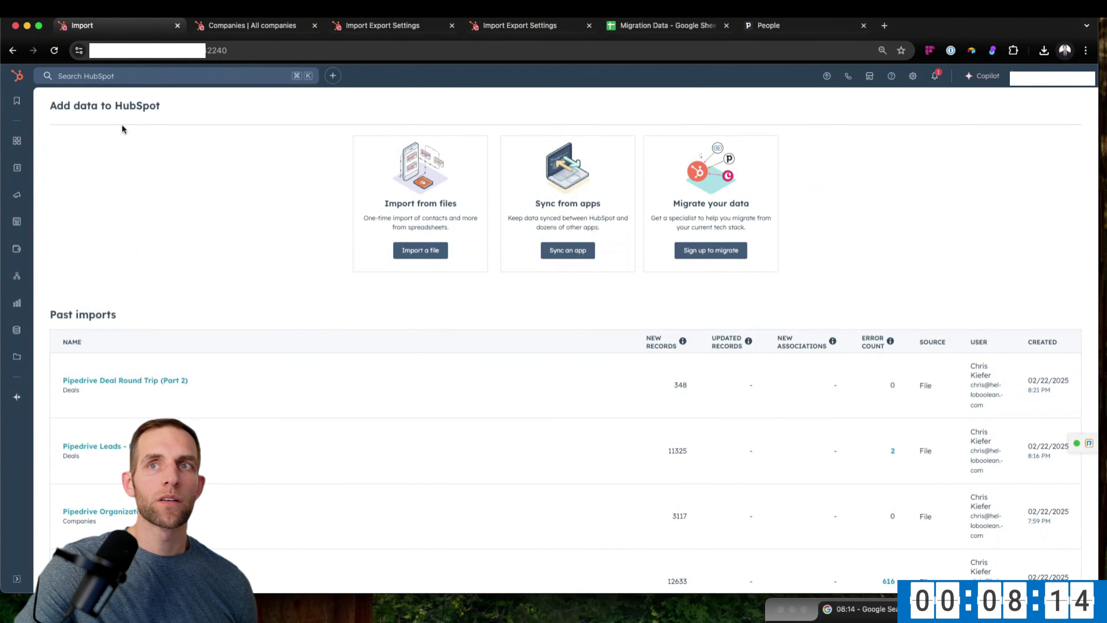
Search HubSpot for "export" and open the export audit to review the list of past exports.
click(258, 77)
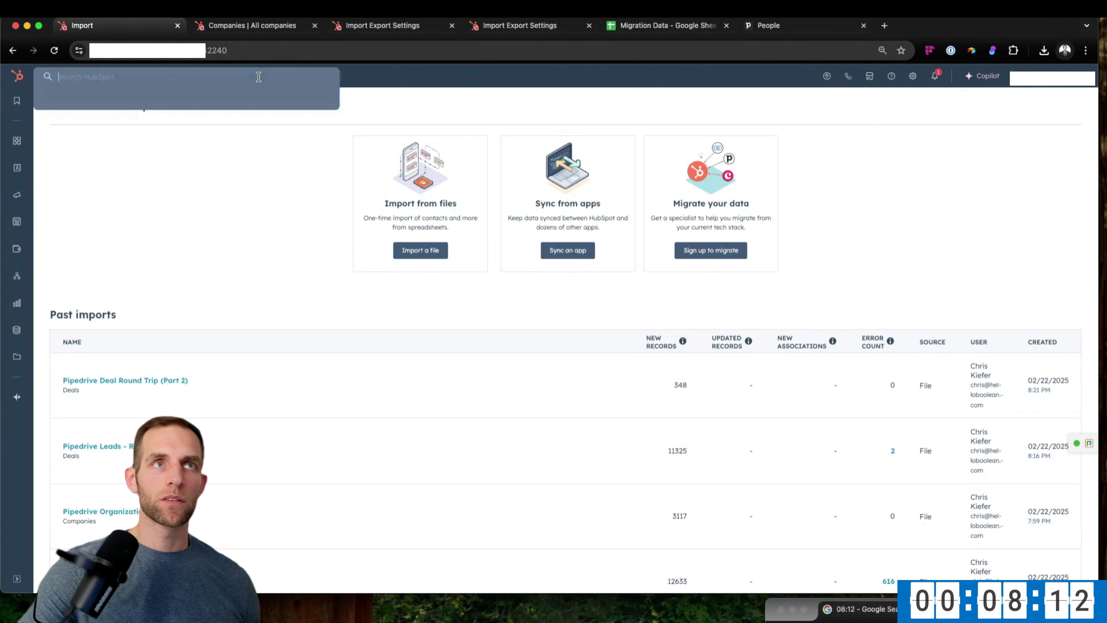
text(export)
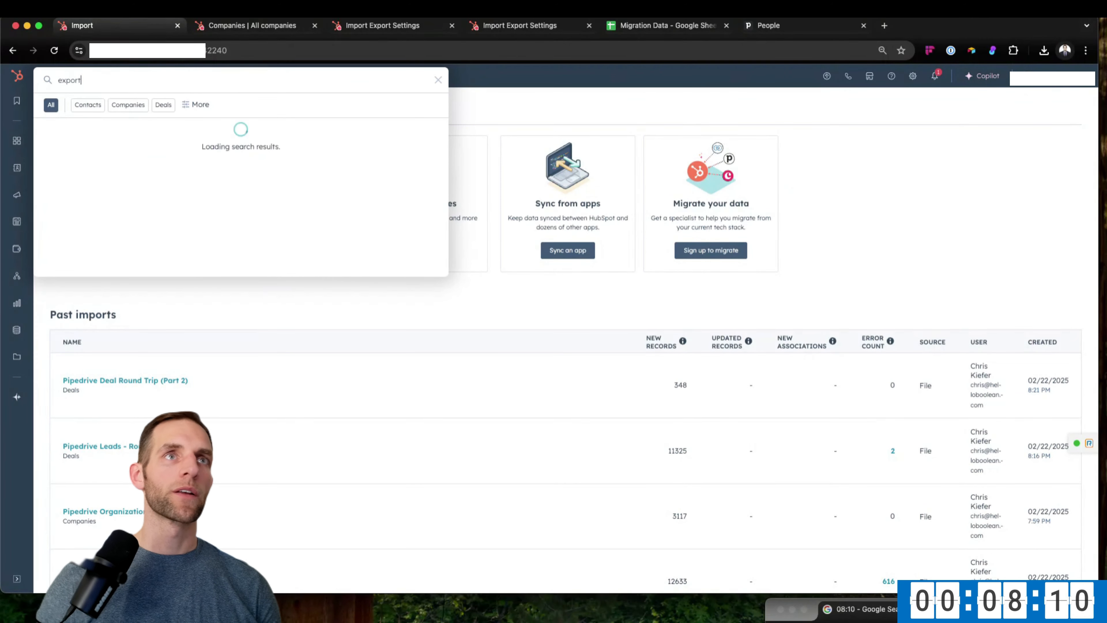
click(154, 148)
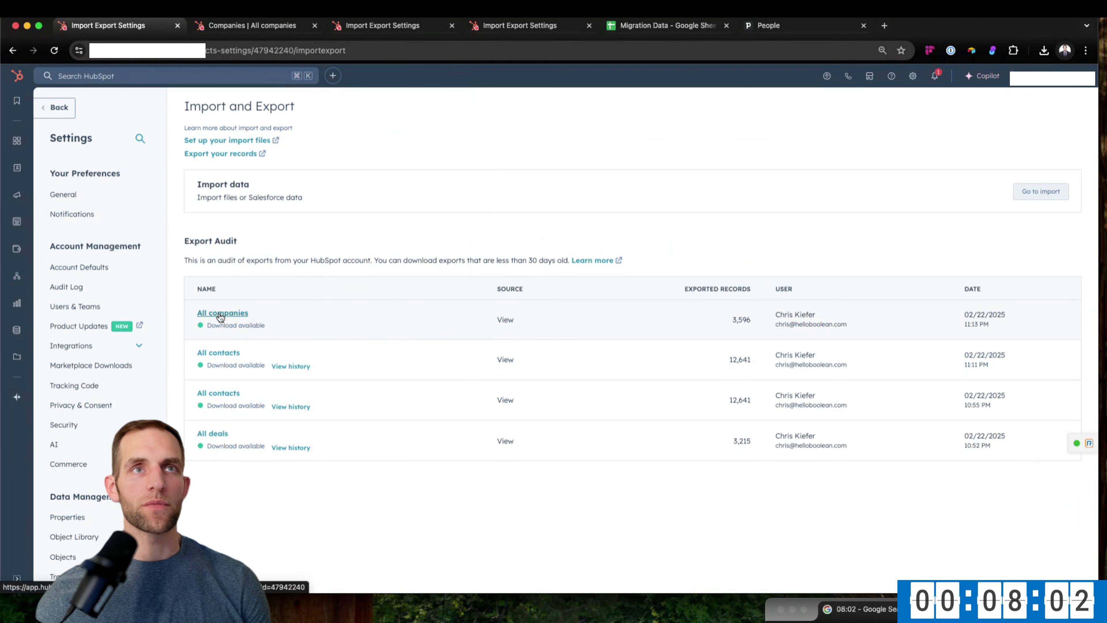
click(165, 75)
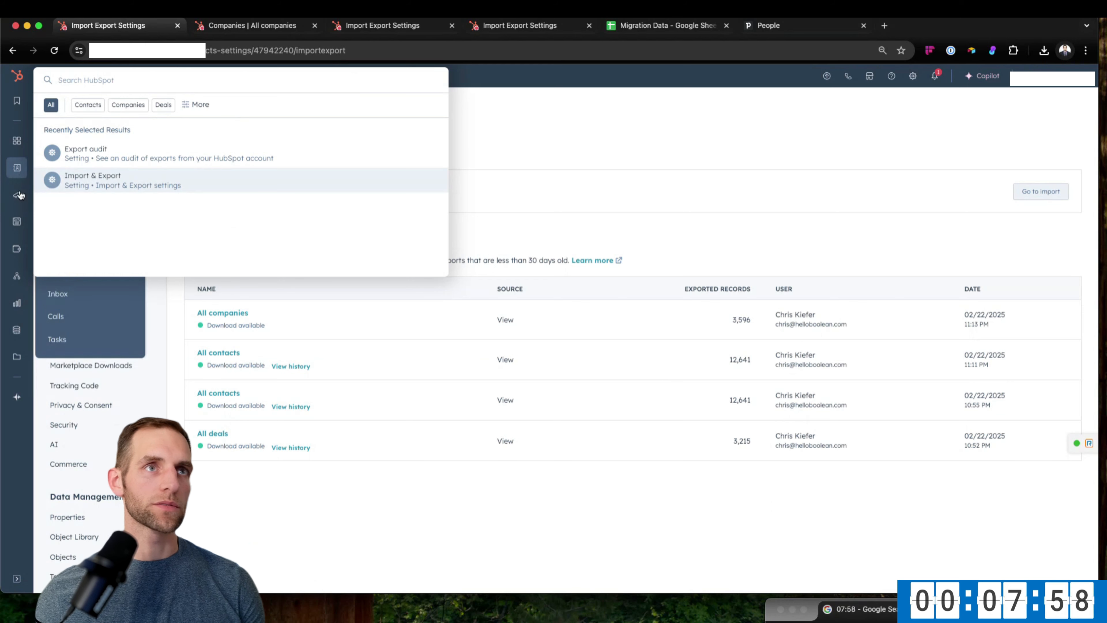
click(546, 159)
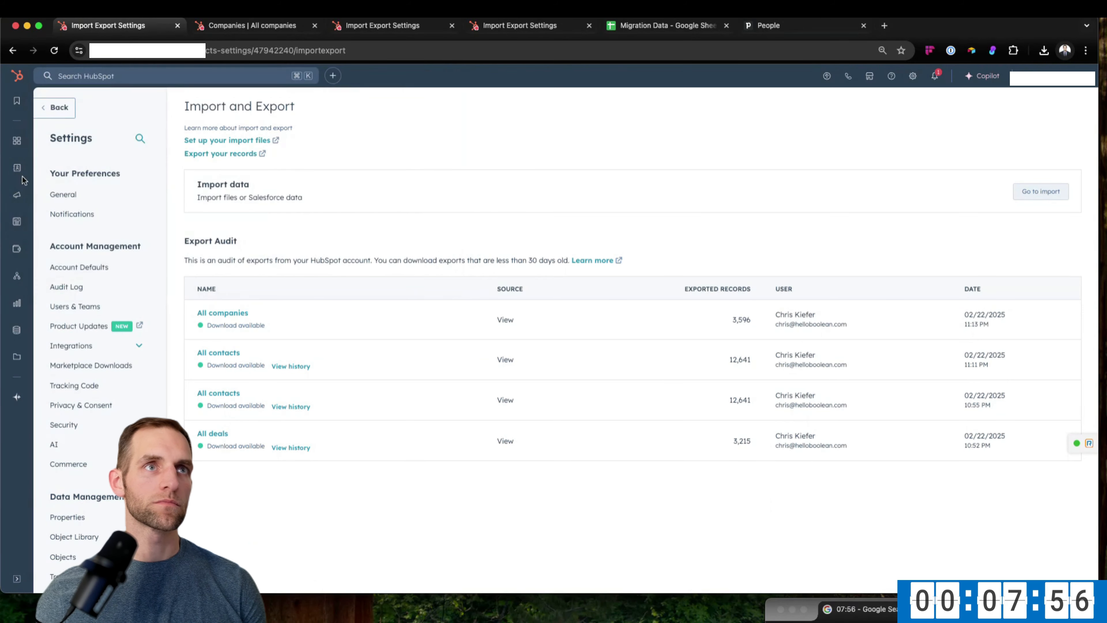
Open the HubSpot deals list and add the Pipedrive Lead ID column to the All deals view.
mouse_move(18, 168)
click(66, 213)
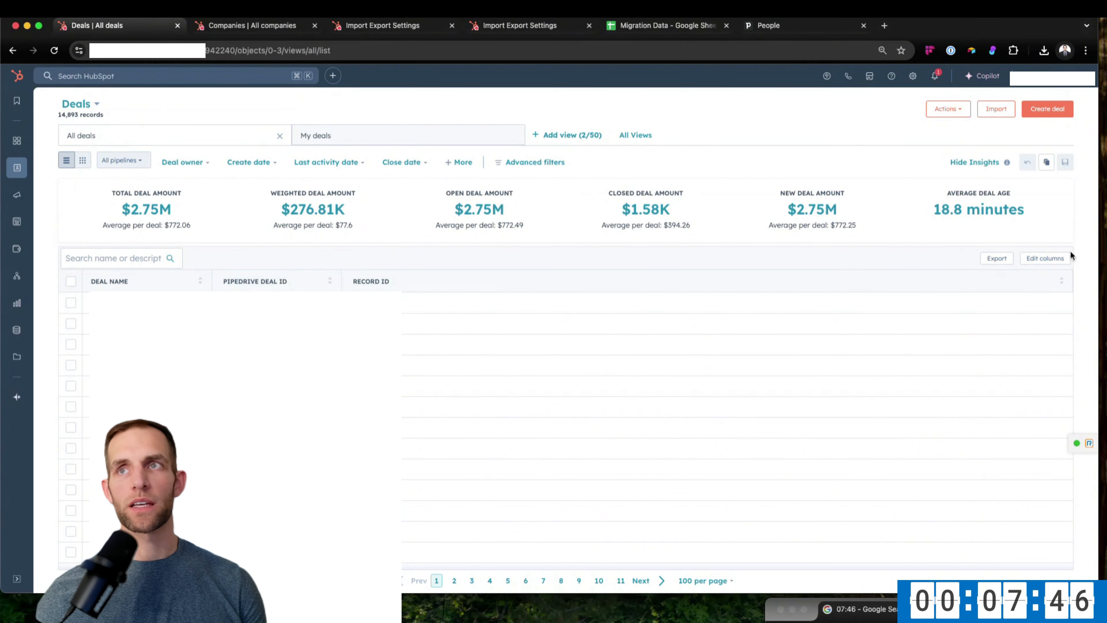
click(1051, 259)
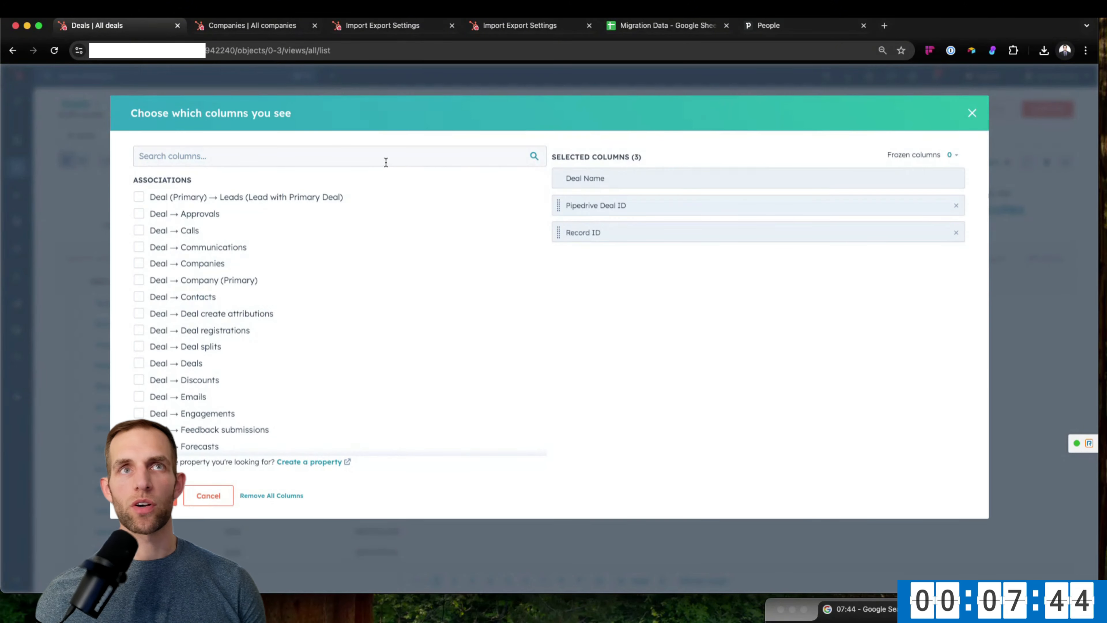
click(387, 154)
text(pipe)
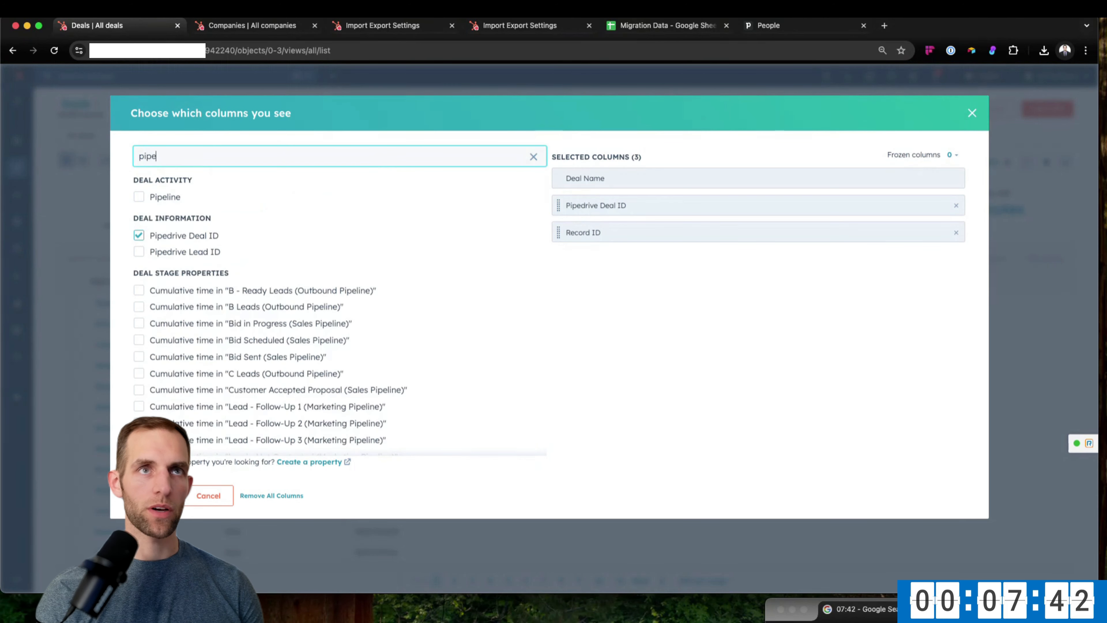
click(138, 248)
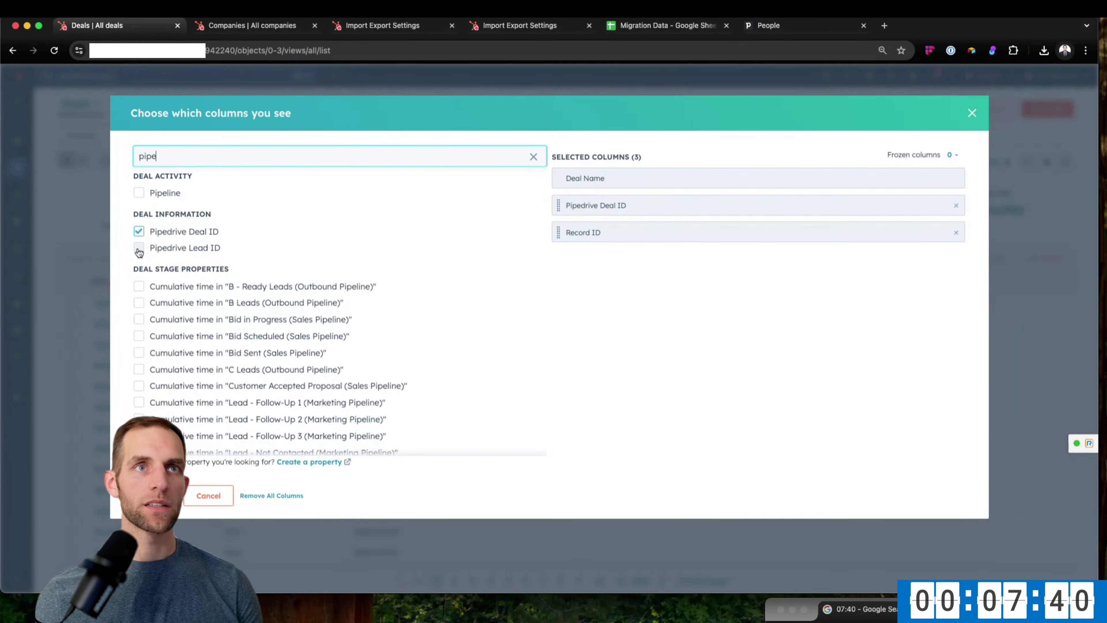
click(155, 495)
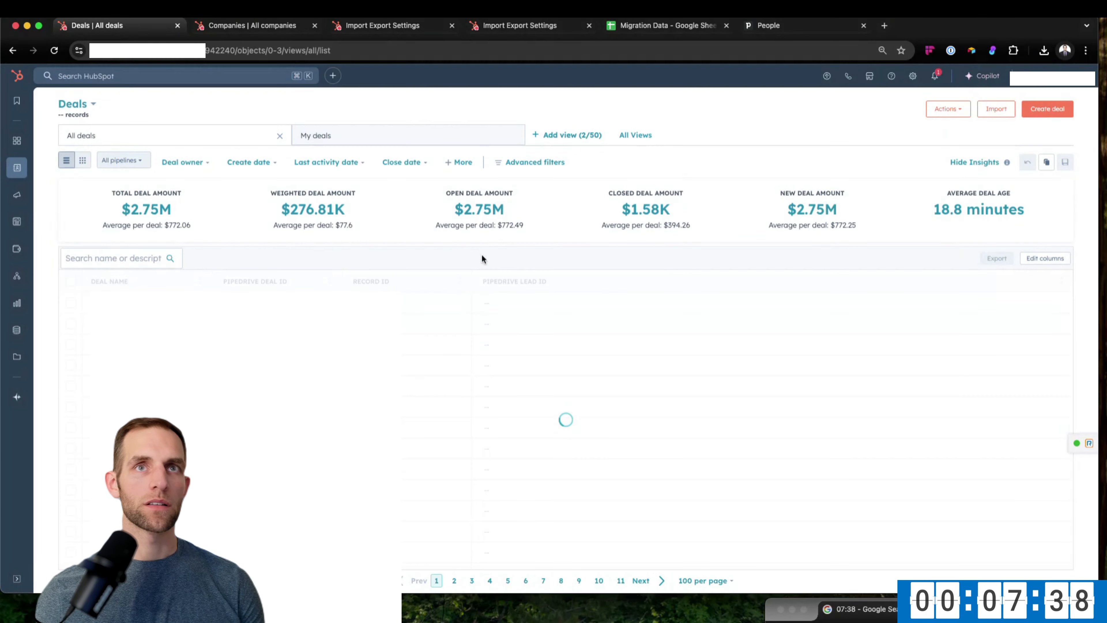
Filter the deals list to records where Pipedrive Lead ID is known, and review the applied filter.
click(535, 162)
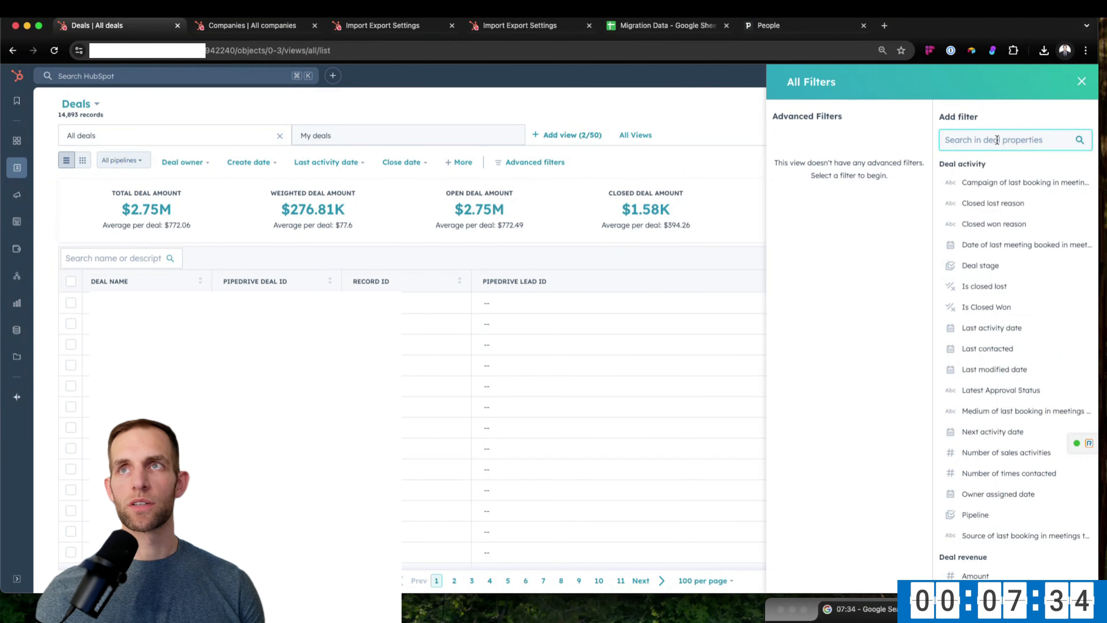
text(pipe)
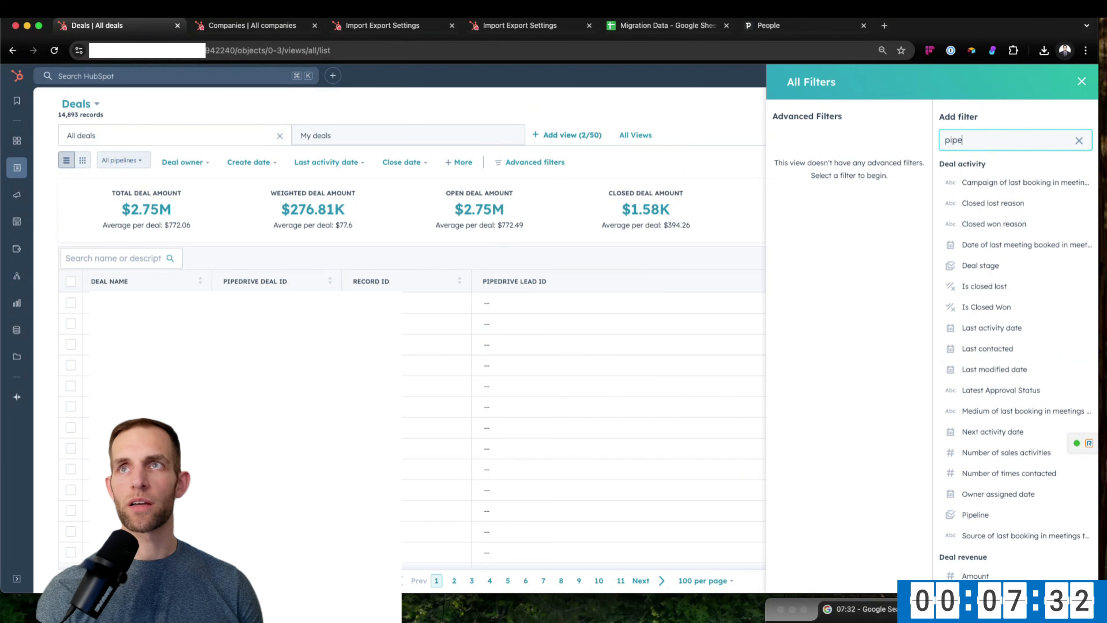
text(drive)
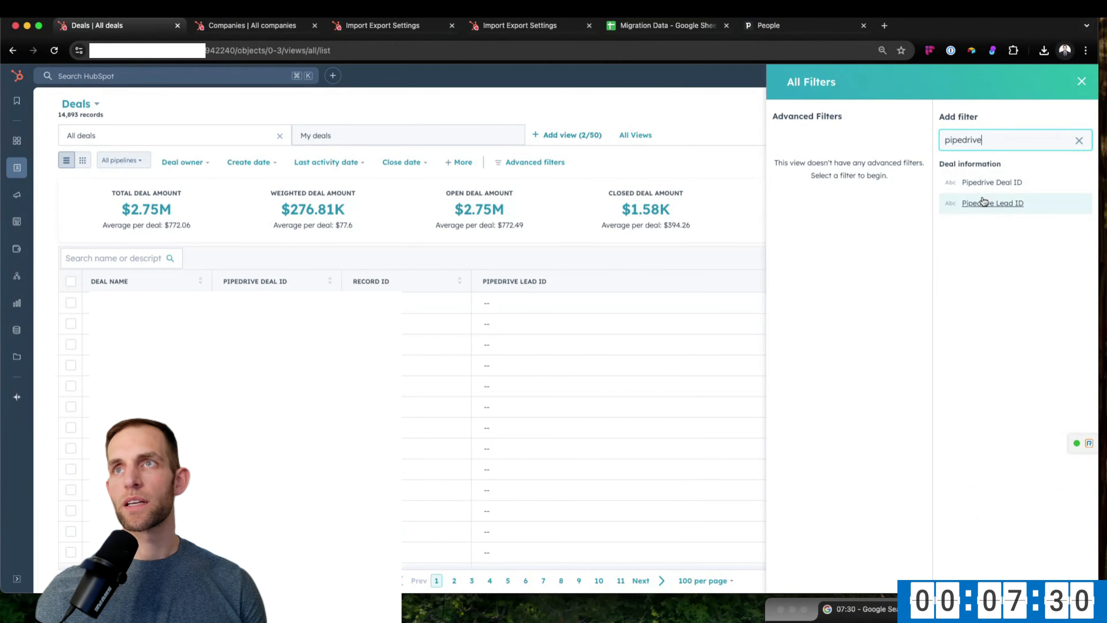
click(983, 200)
click(968, 169)
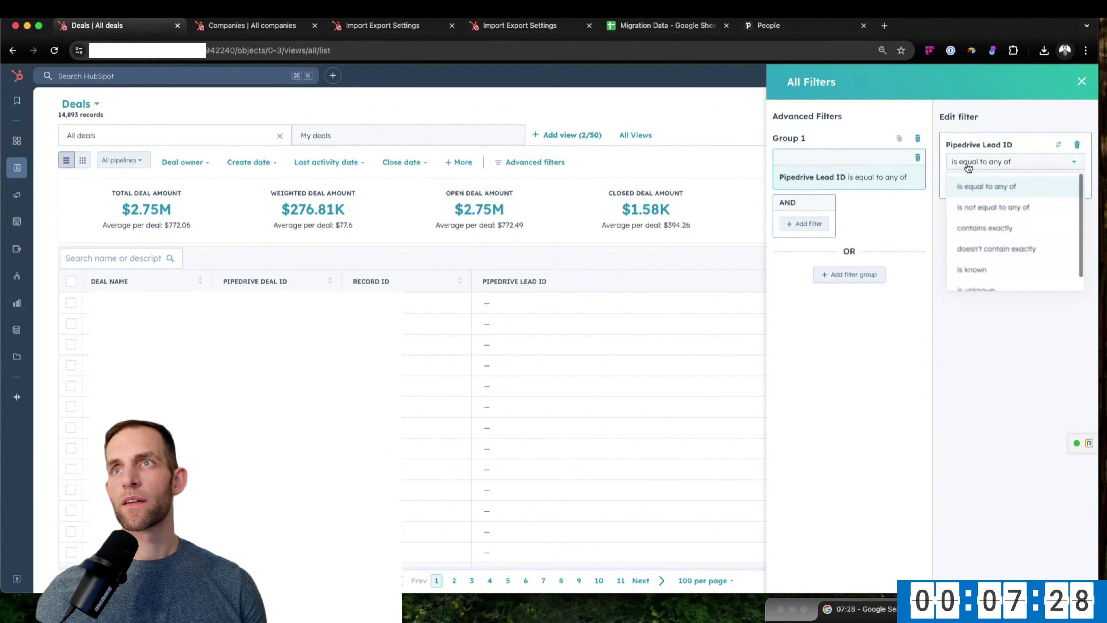
click(967, 254)
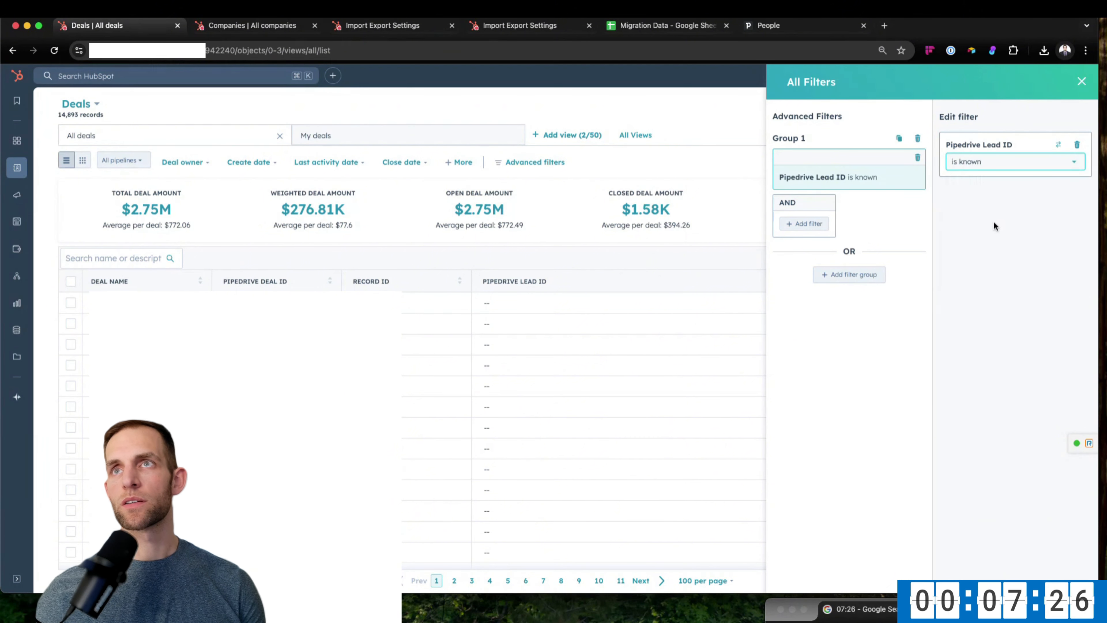
click(1081, 83)
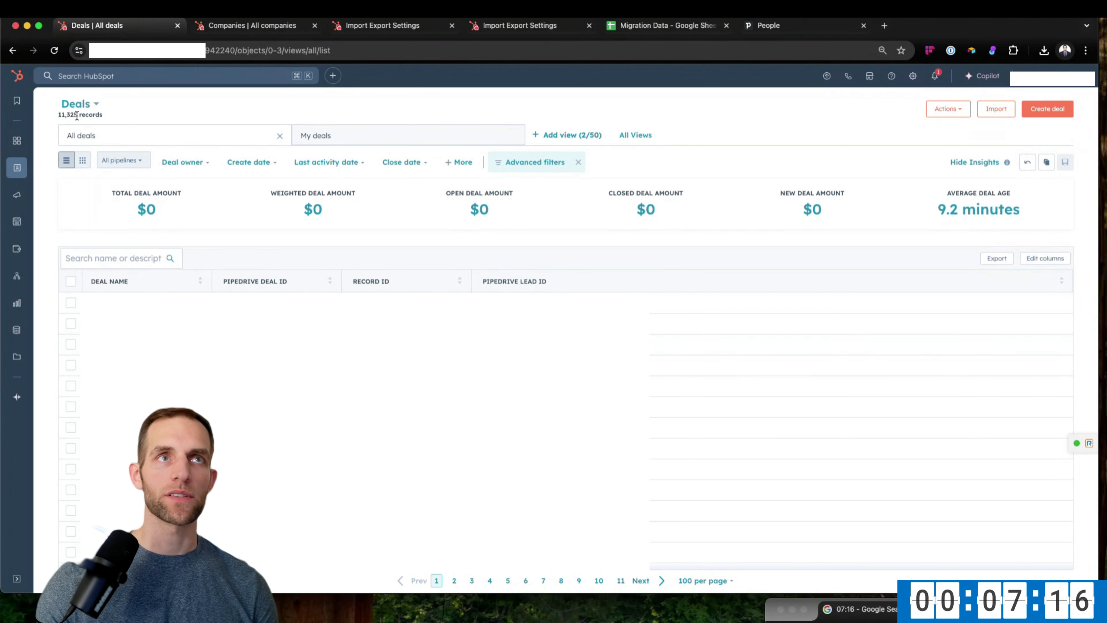
click(536, 162)
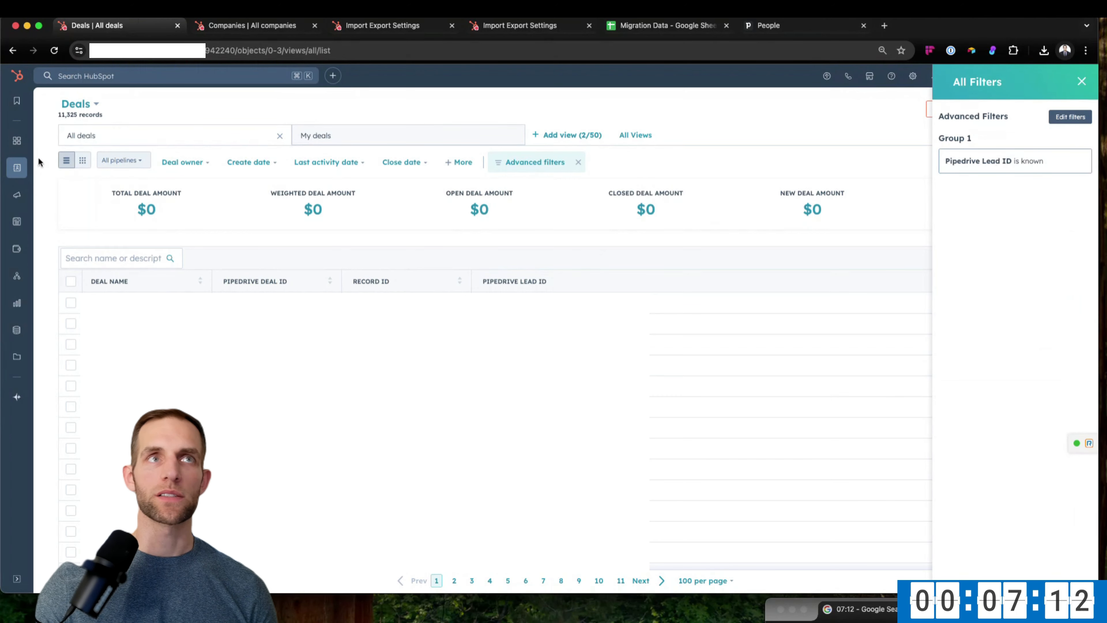
Switch to Pipedrive, open the Leads Inbox and clear its active filter to list all leads.
click(779, 27)
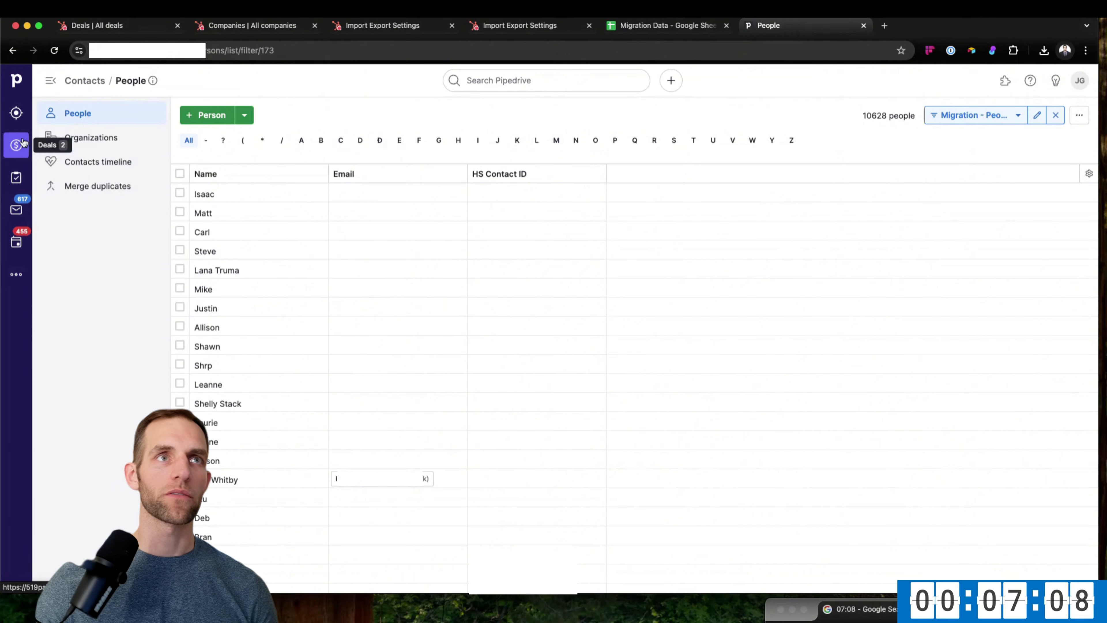
click(17, 145)
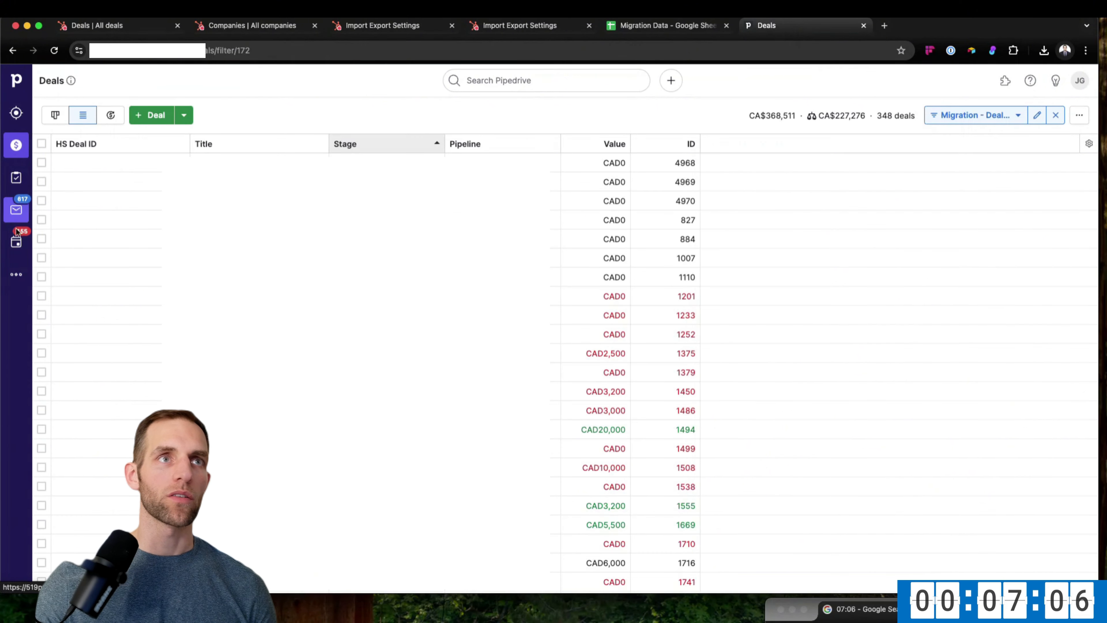
click(16, 274)
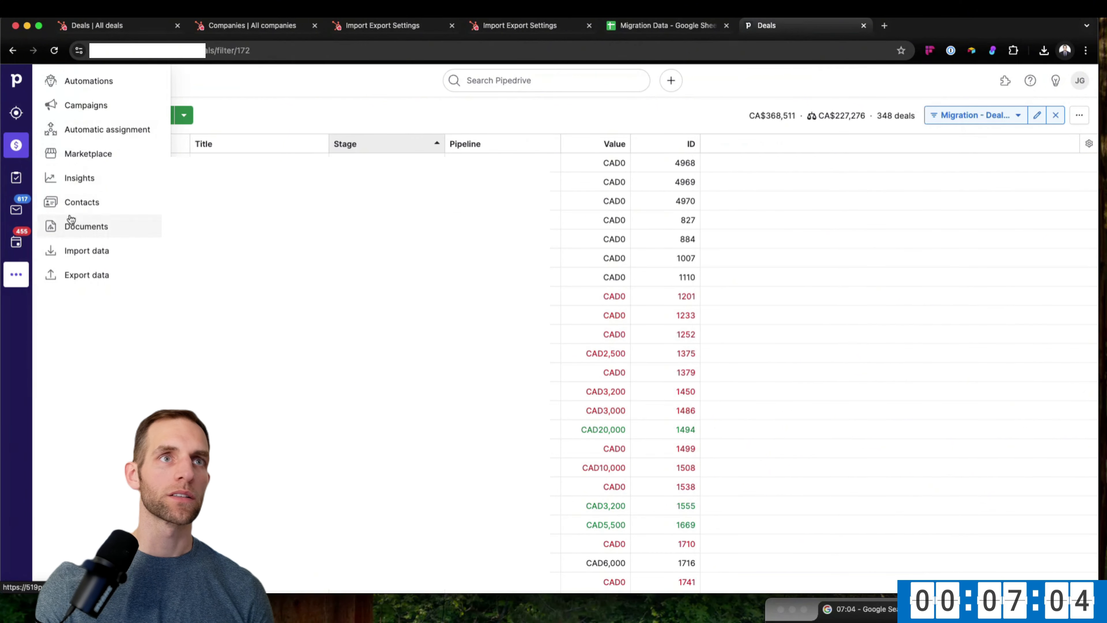
click(16, 113)
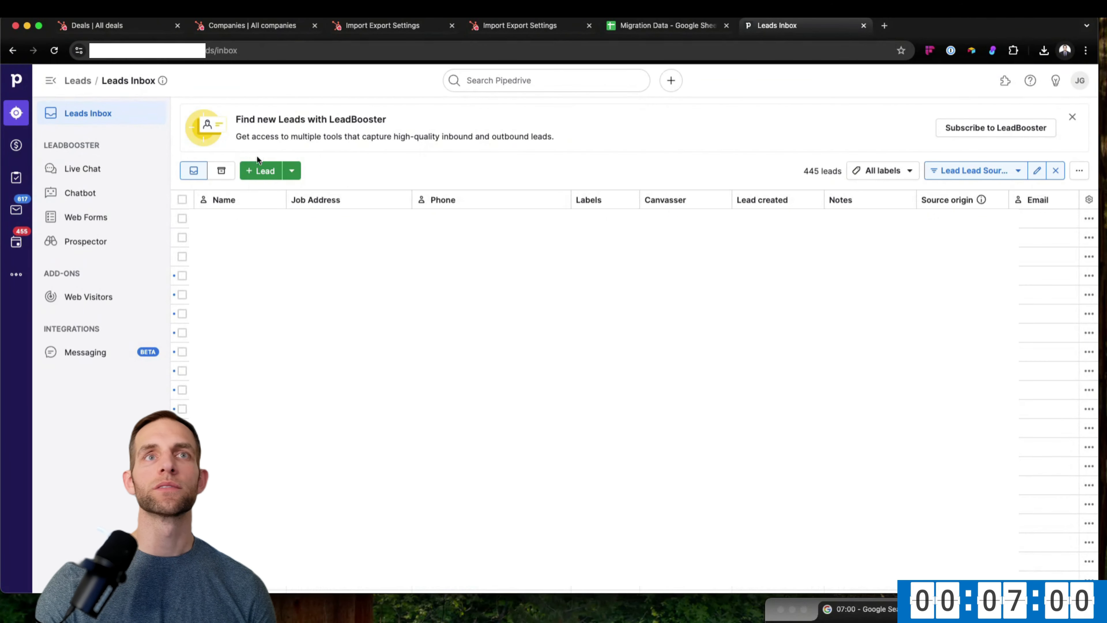
click(1056, 170)
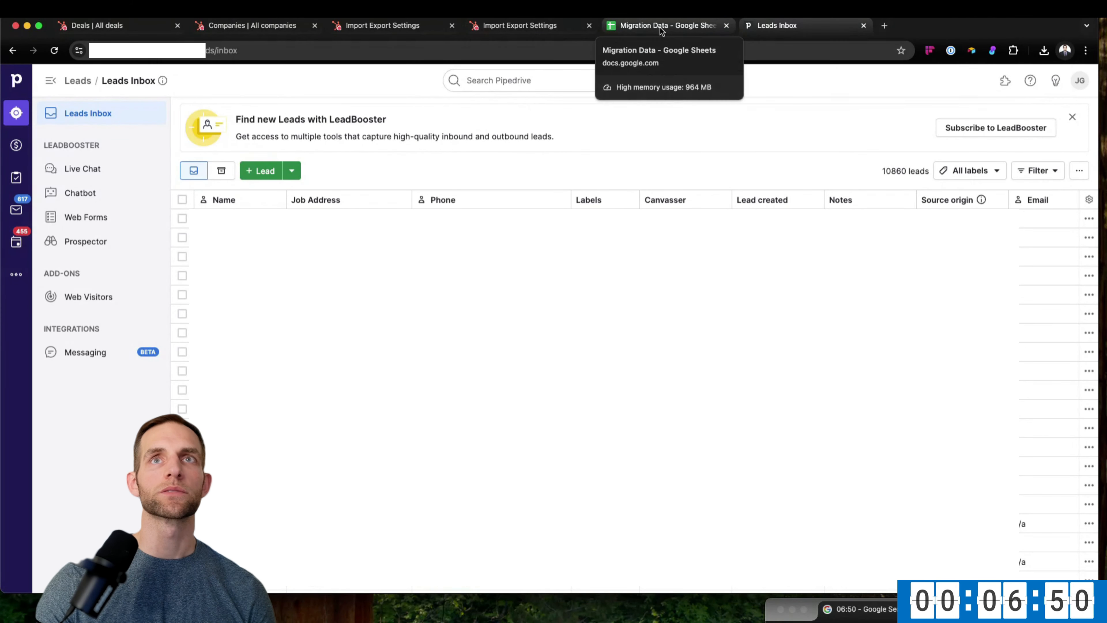
click(114, 26)
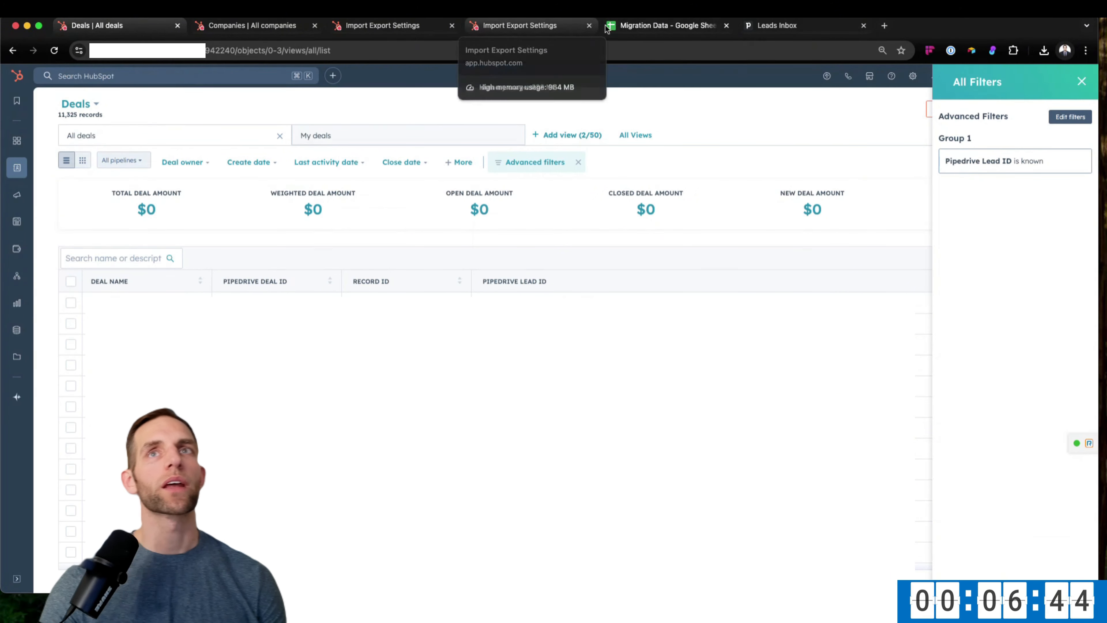
click(650, 25)
click(776, 26)
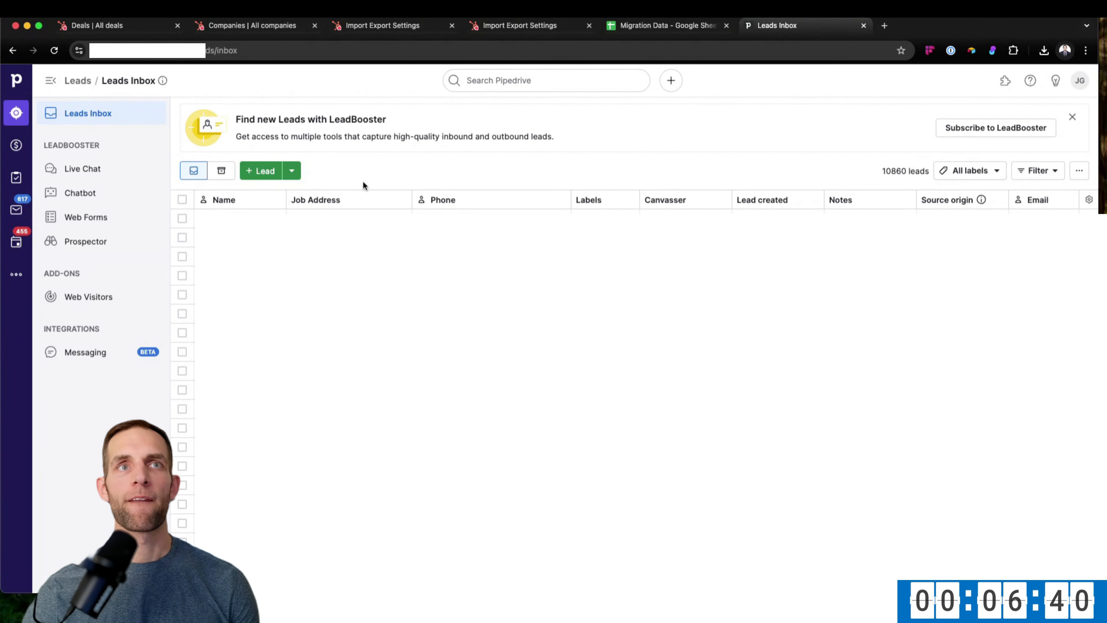
click(216, 173)
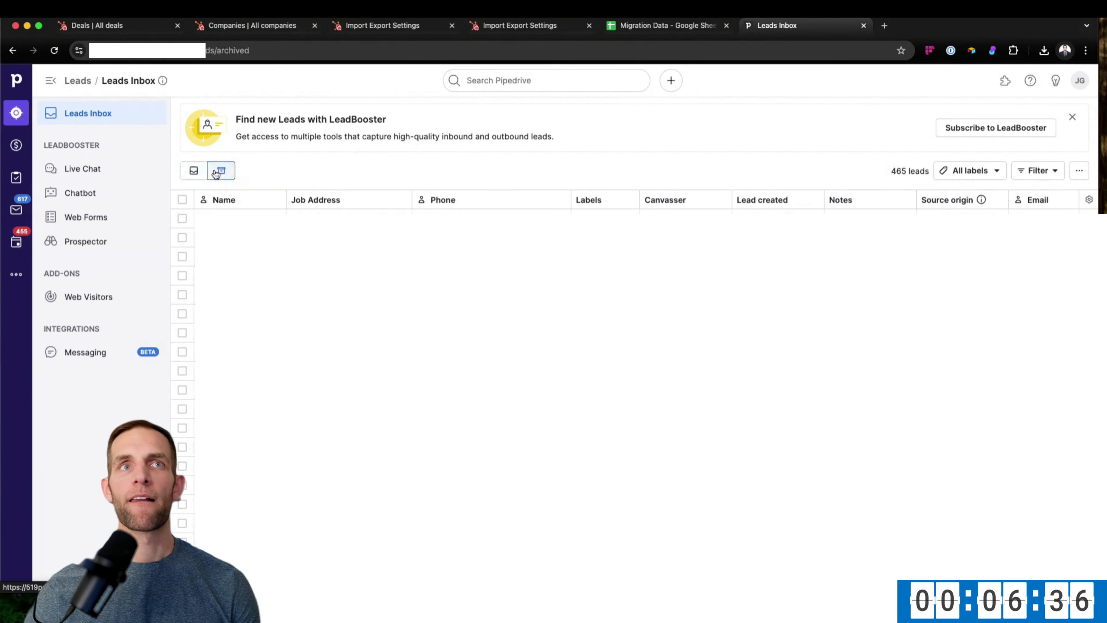
click(191, 175)
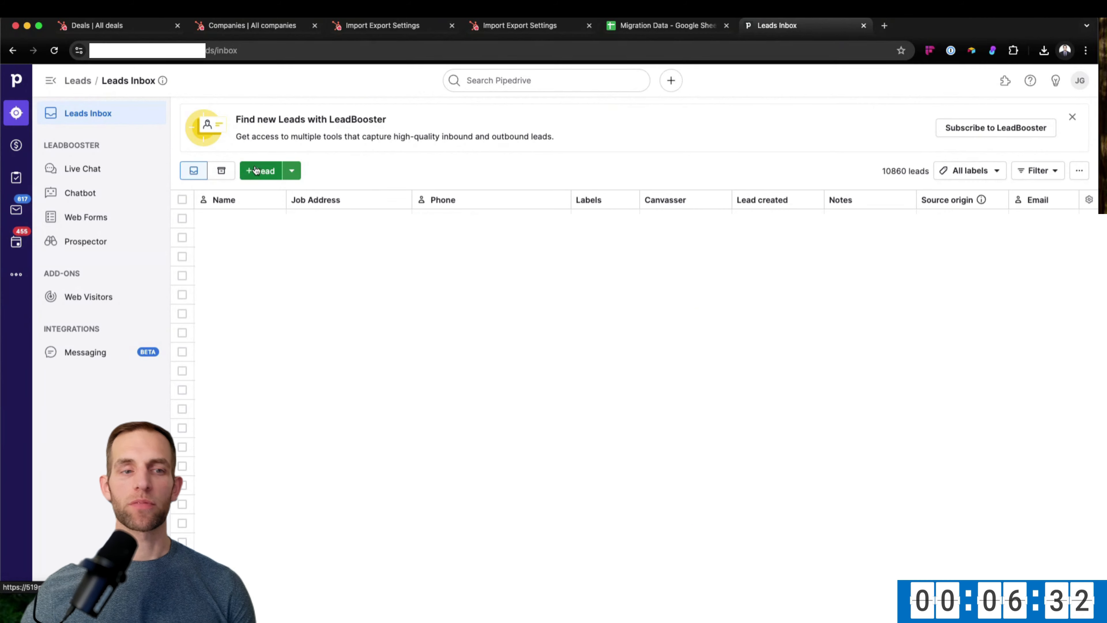
key(super+n)
key(super+space)
text(c)
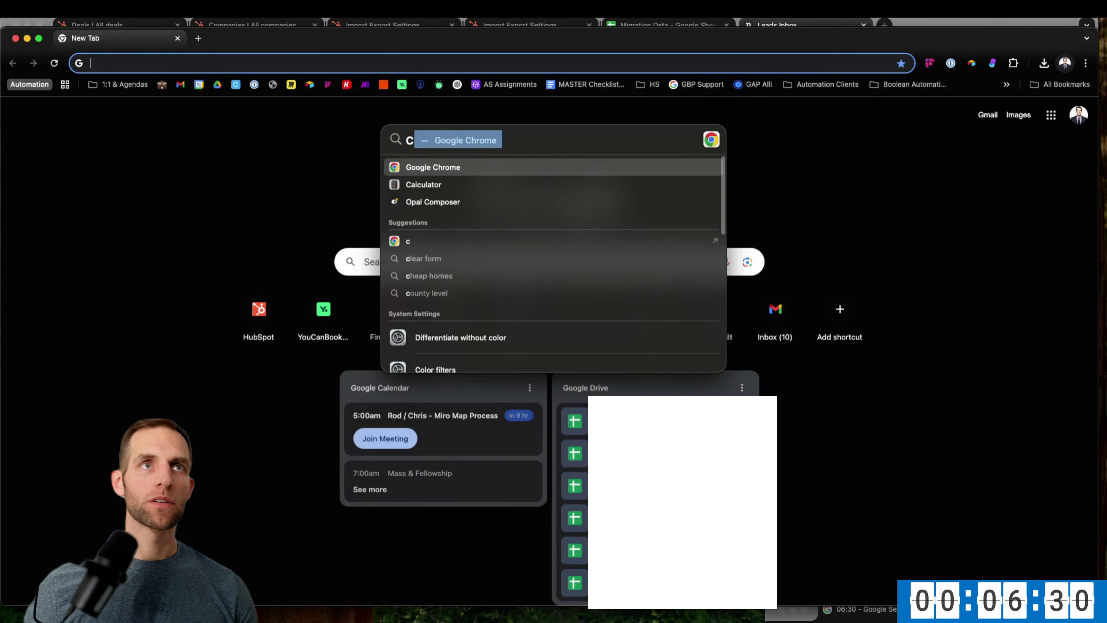
click(16, 38)
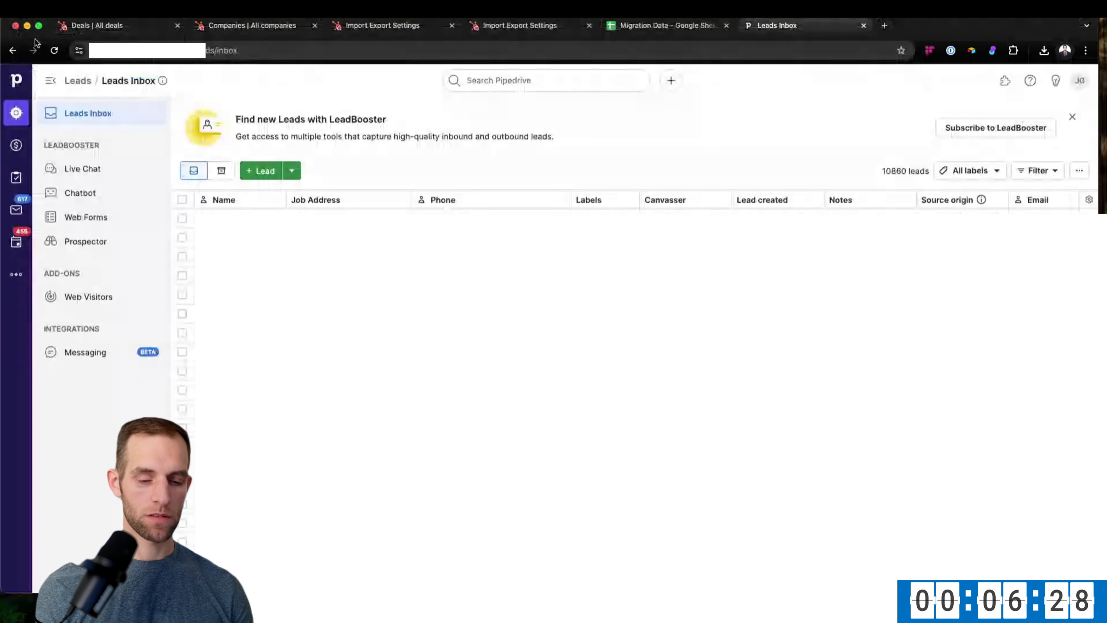
Open Calculator and enter the inbox lead count, 10860, as the first number of an addition.
key(super+space)
text(calc)
key(Return)
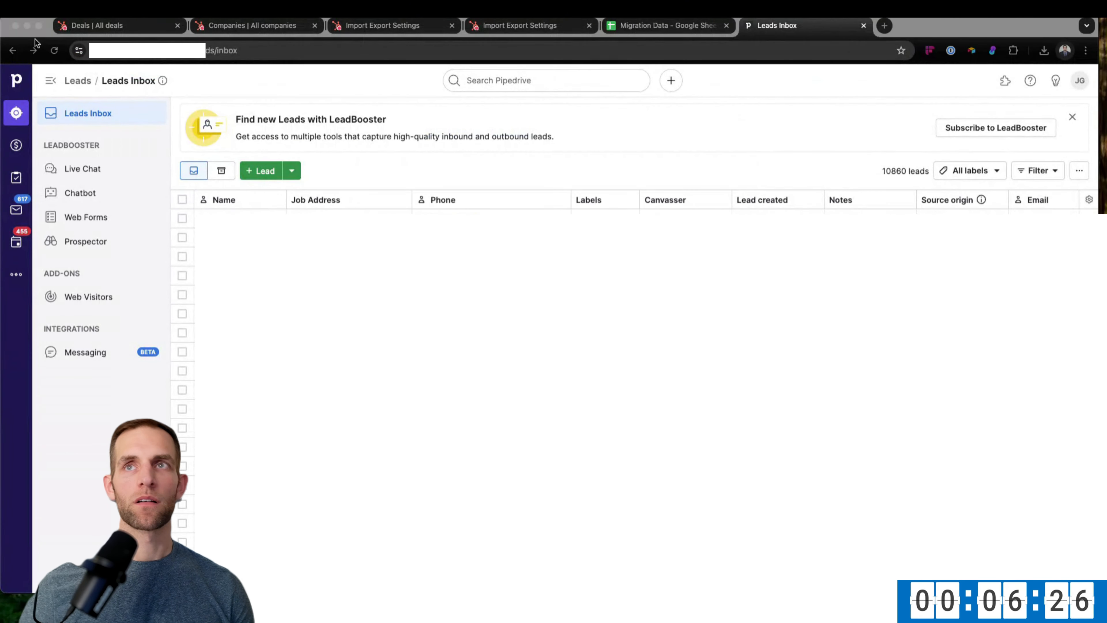
click(311, 390)
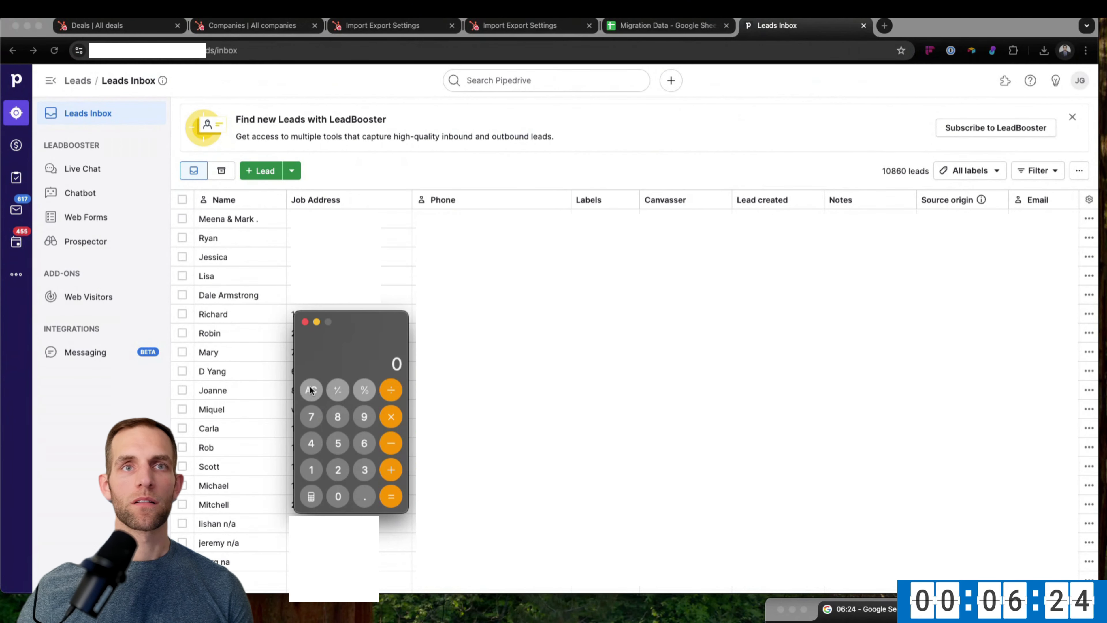
click(311, 470)
click(338, 497)
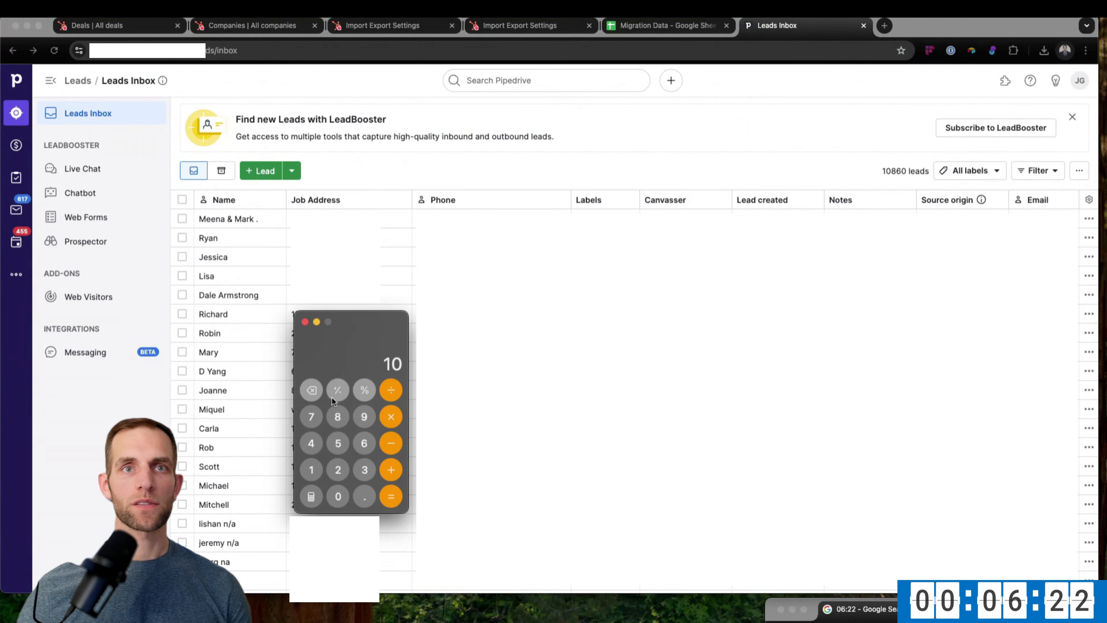
click(344, 417)
click(365, 443)
click(338, 496)
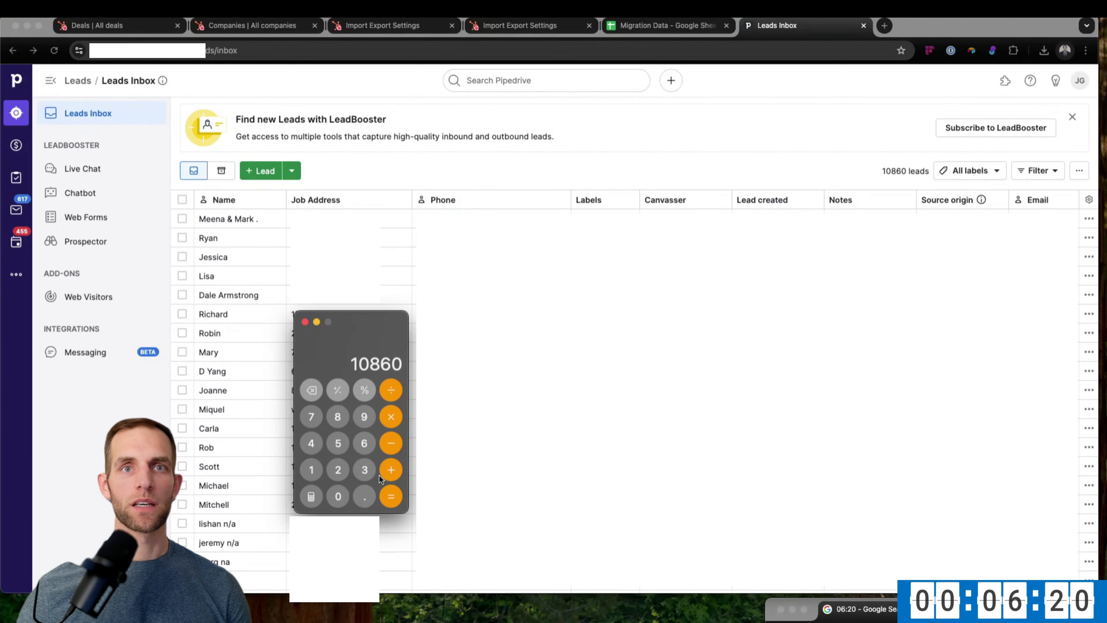
click(389, 471)
Show Pipedrive's archived leads, add their count, 465, to 10860 in Calculator, and compare the sum with HubSpot's filtered deal count.
click(236, 174)
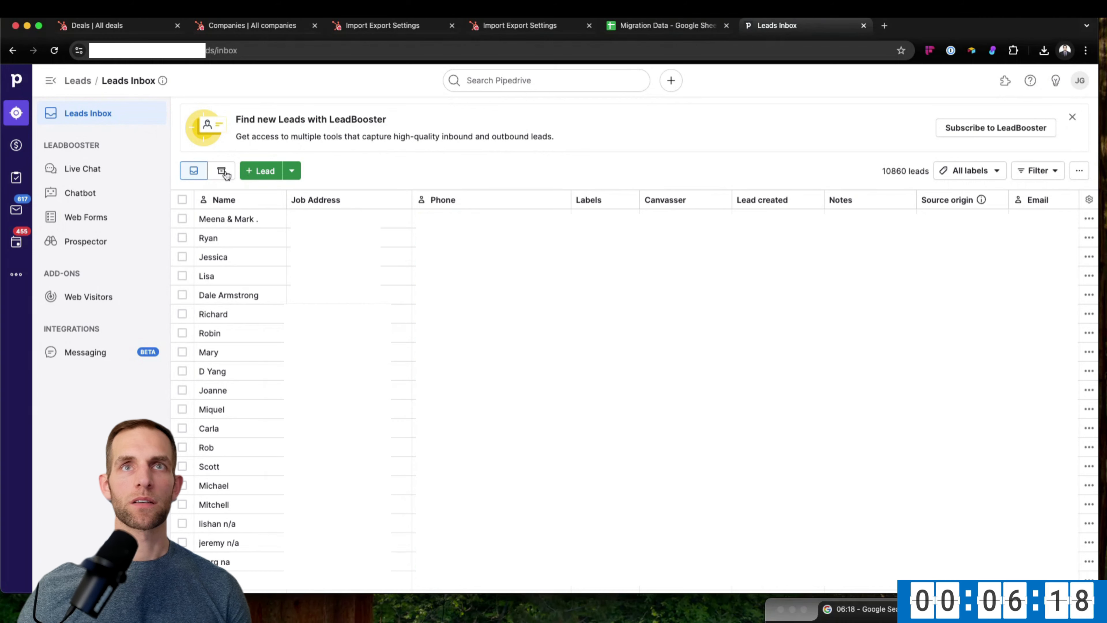
click(235, 175)
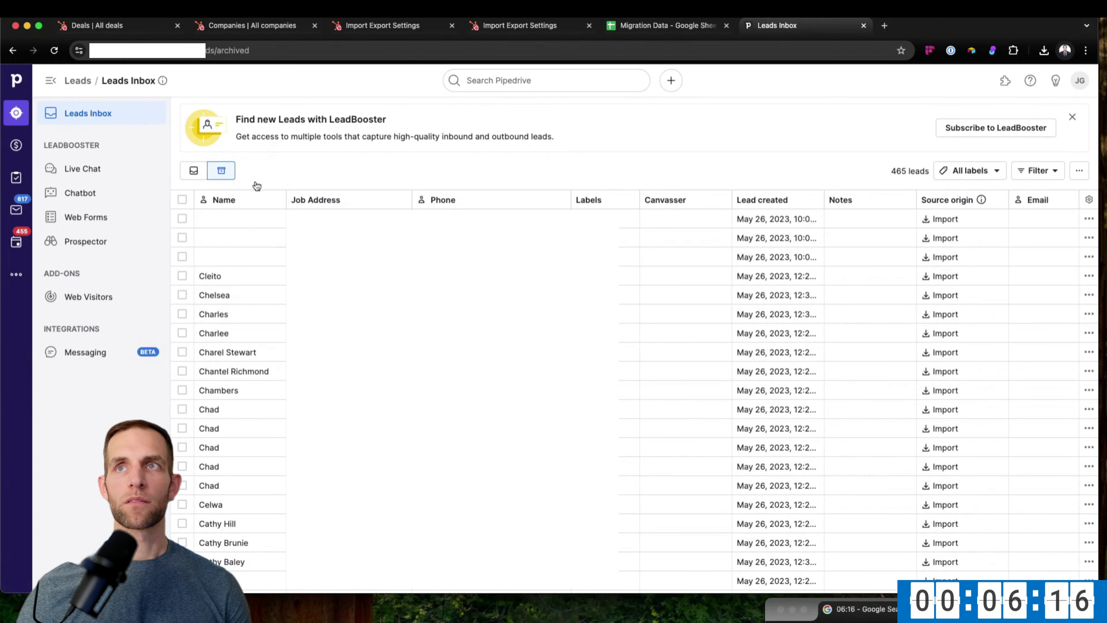
key(super+Tab)
click(311, 443)
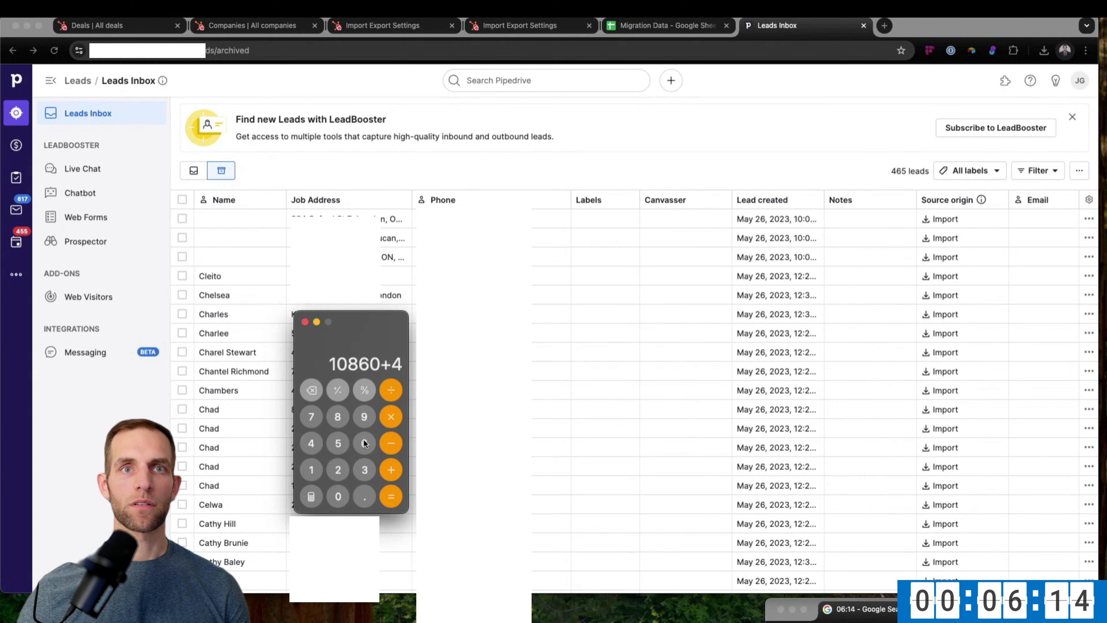
click(364, 443)
click(338, 443)
click(393, 496)
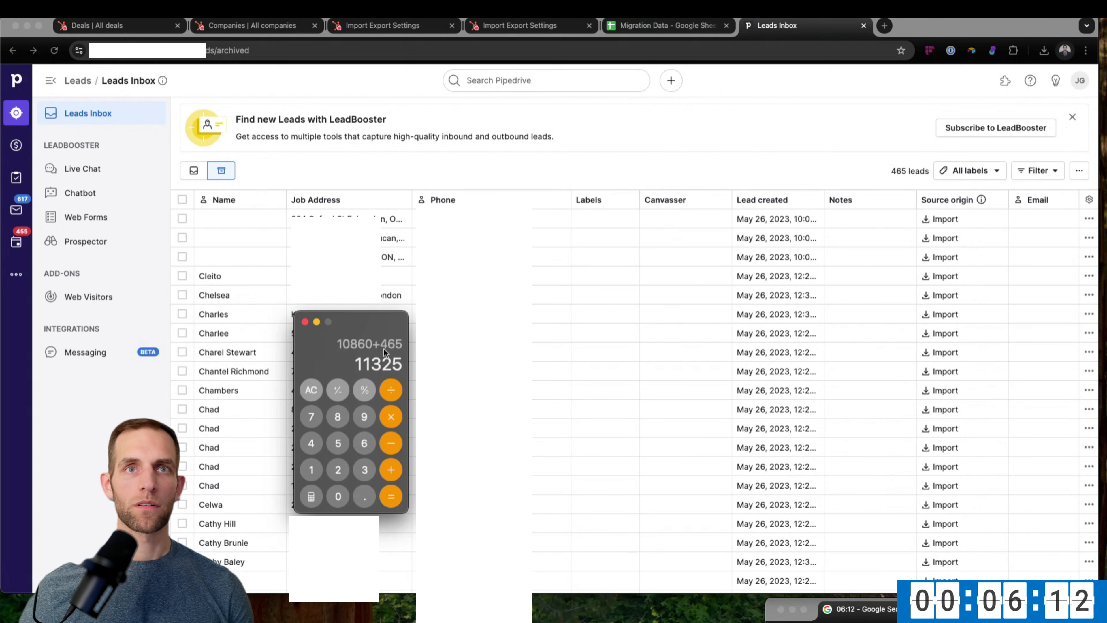
click(119, 24)
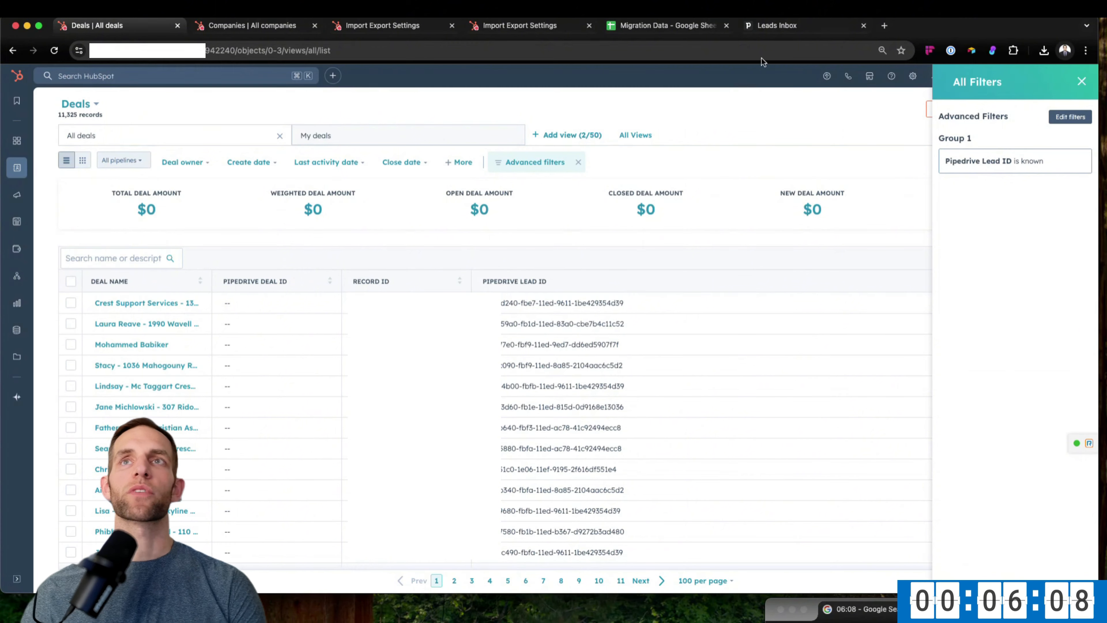
click(776, 26)
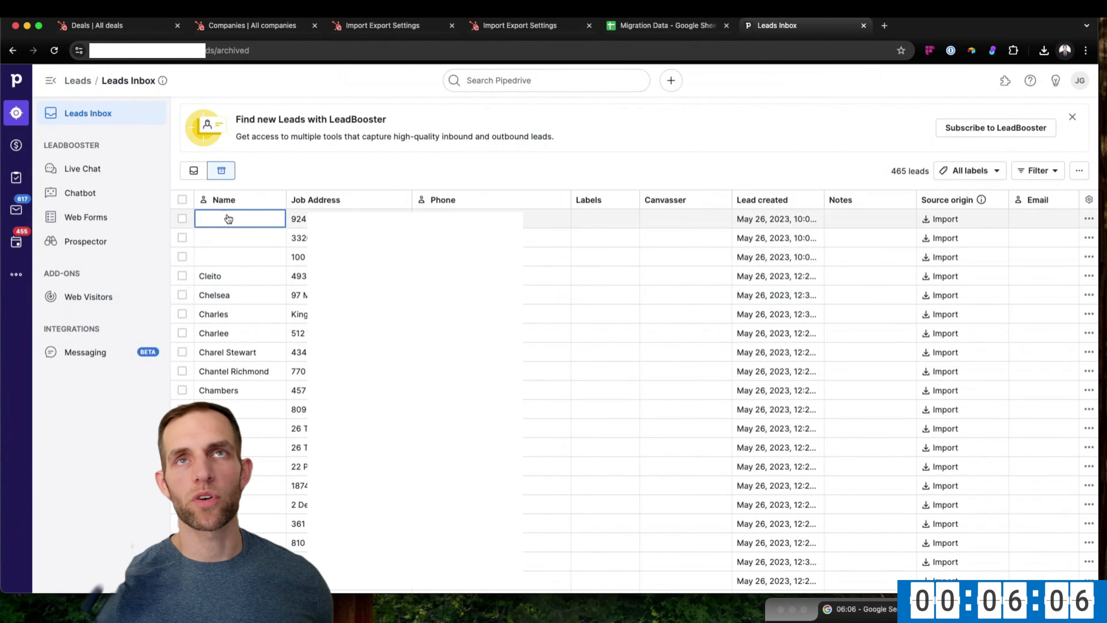
Check HubSpot's company record count, then open Pipedrive's Organizations list and clear its owner filter to include everyone.
click(254, 26)
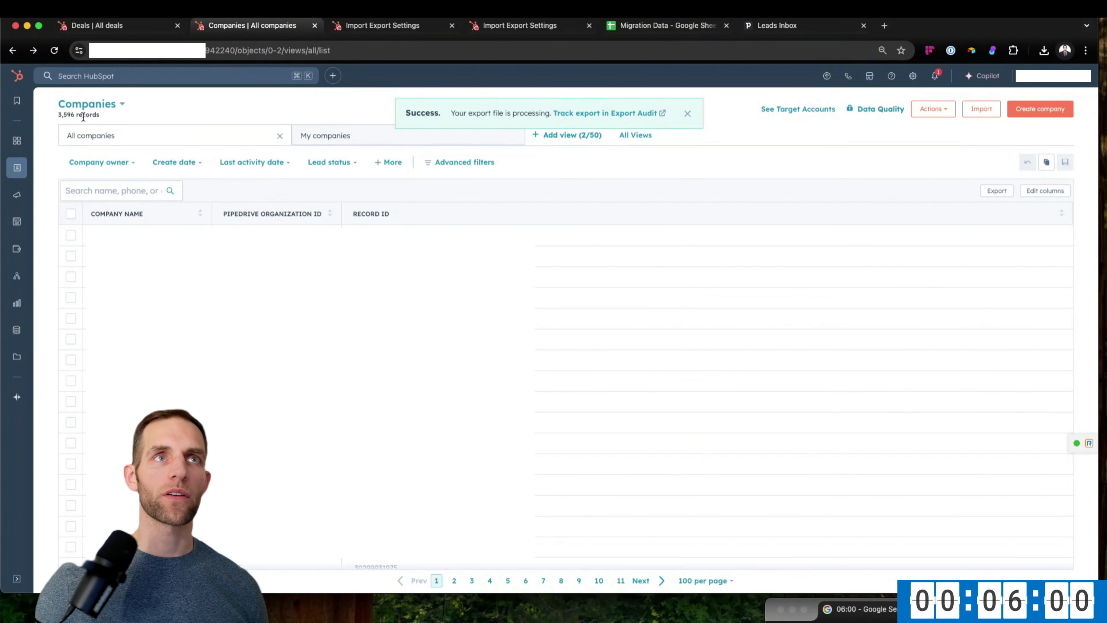
click(765, 27)
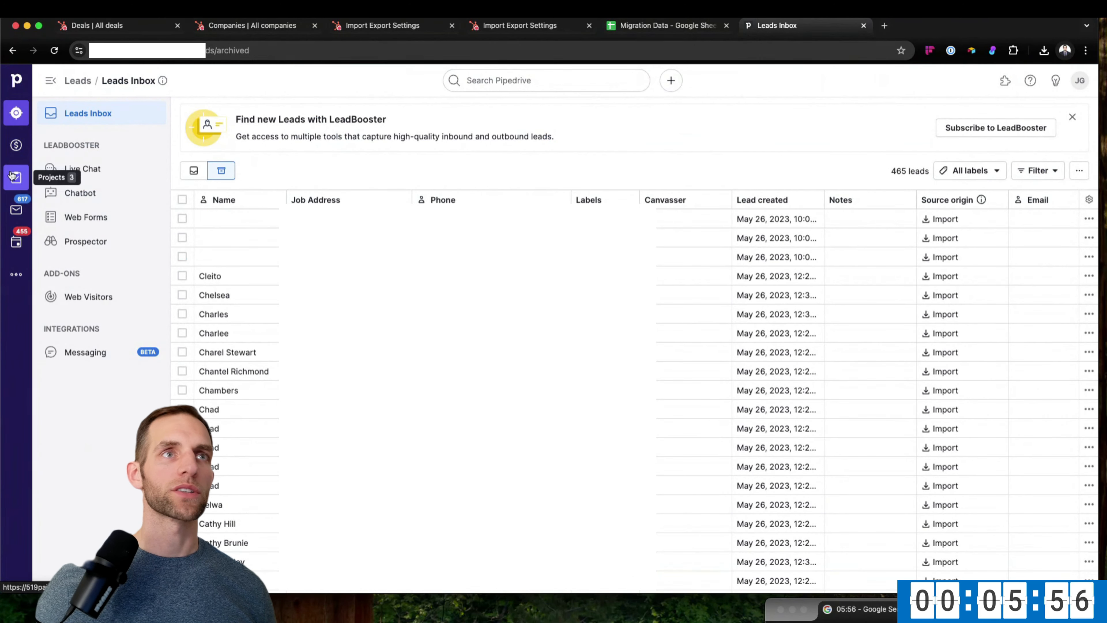
click(16, 274)
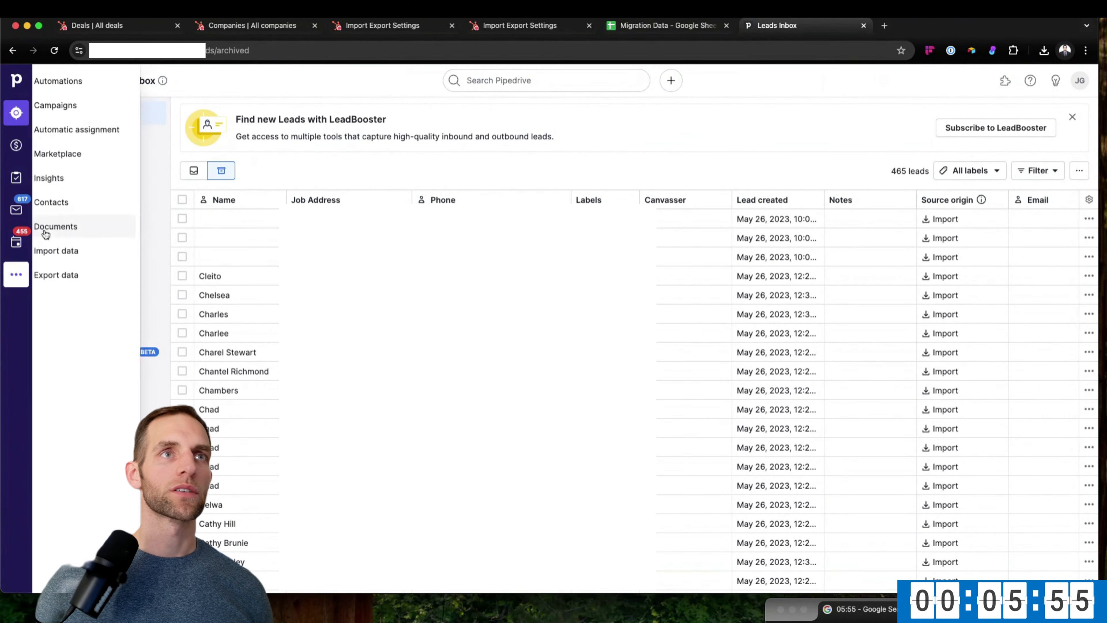
click(89, 203)
click(93, 139)
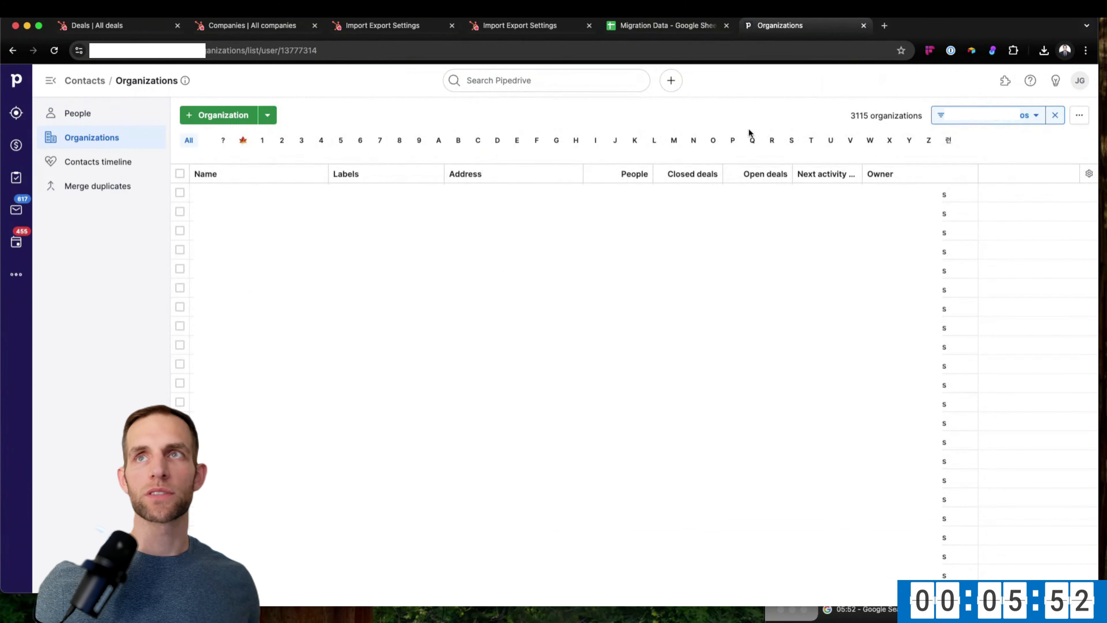
click(1054, 115)
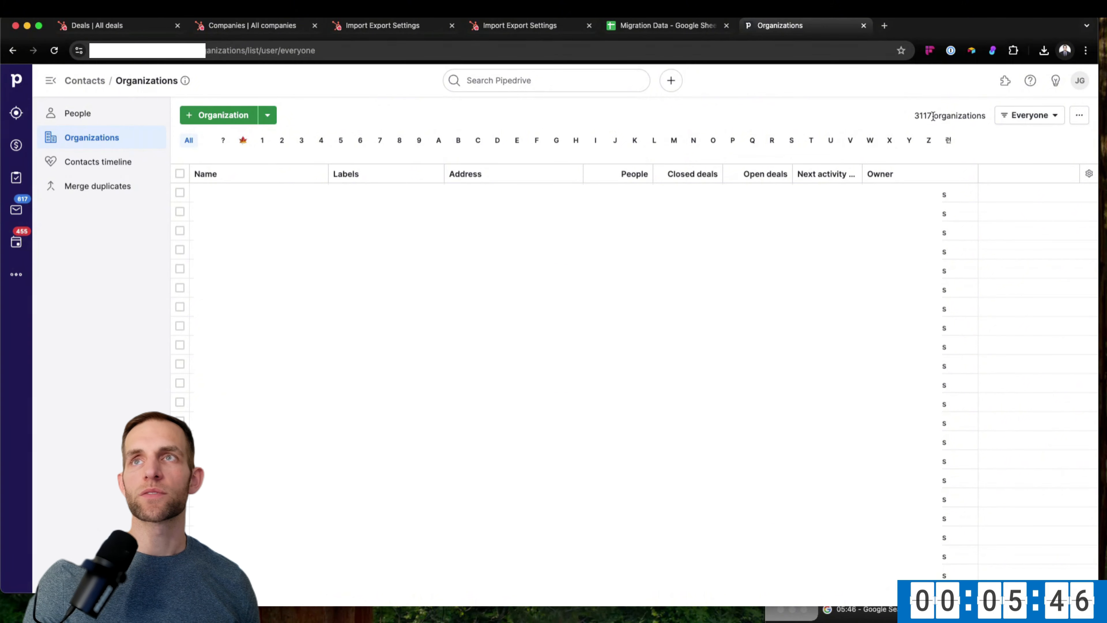
Compare the HubSpot company record count with Pipedrive's unfiltered organization count.
click(96, 25)
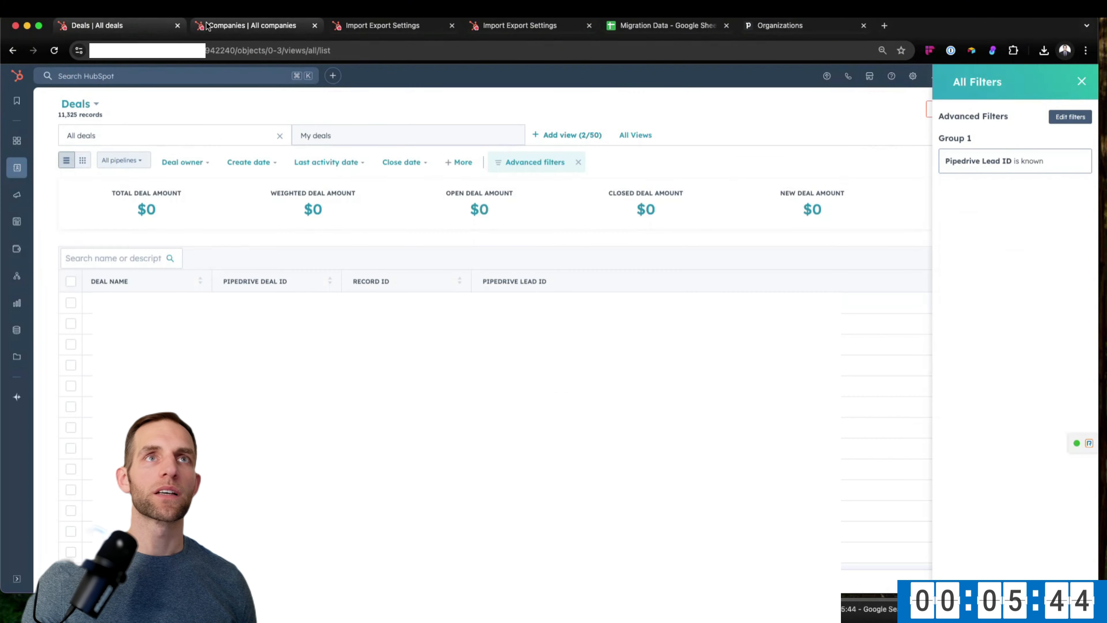
click(204, 27)
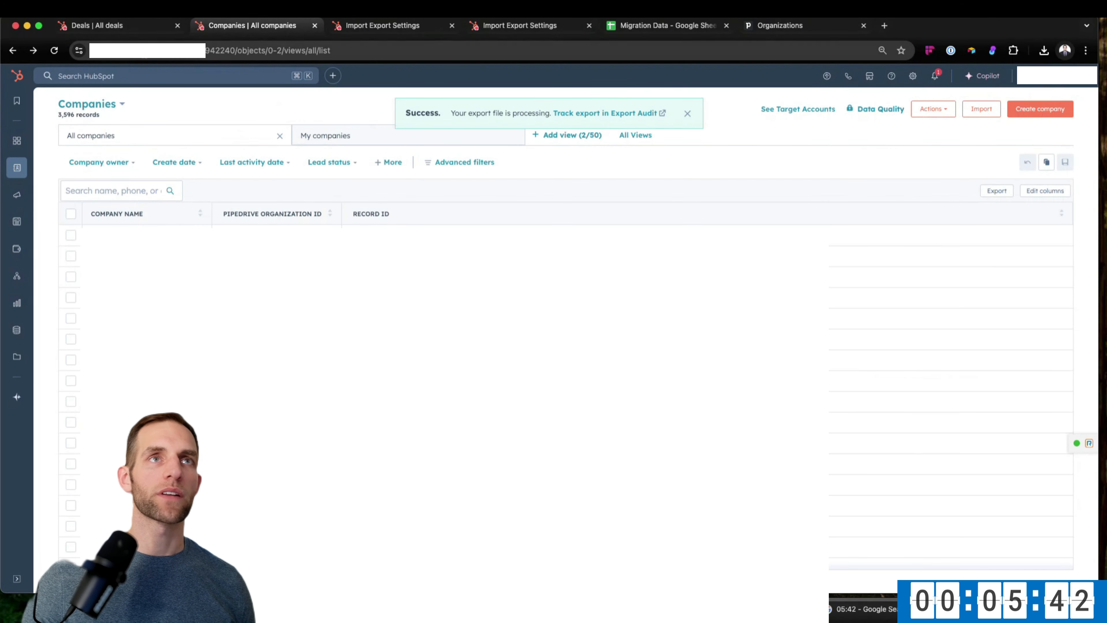
click(806, 27)
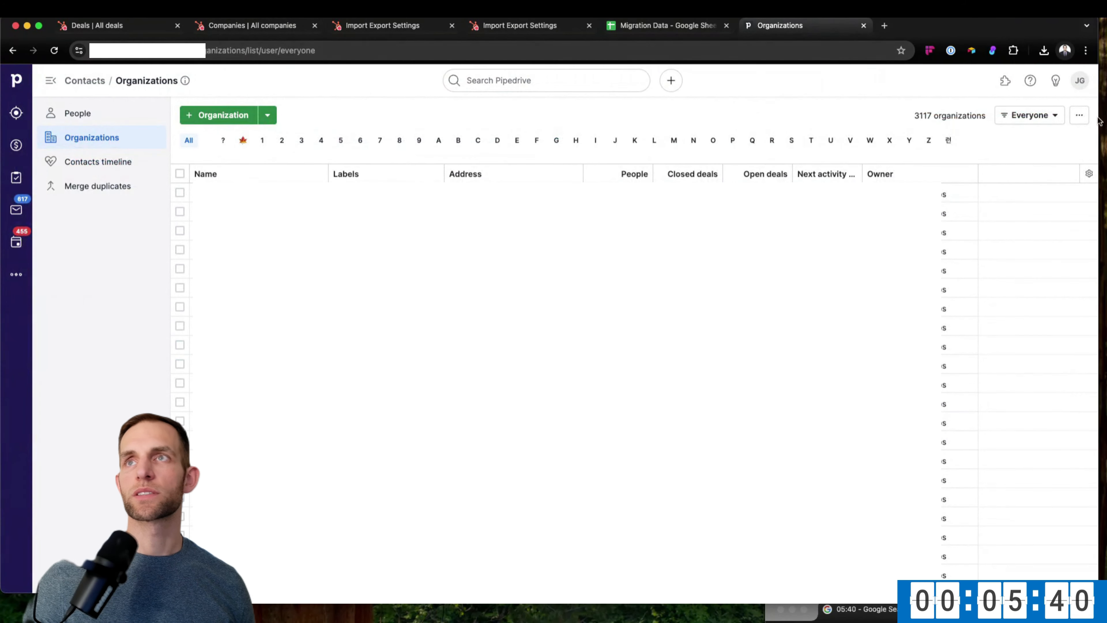
click(1054, 115)
click(895, 116)
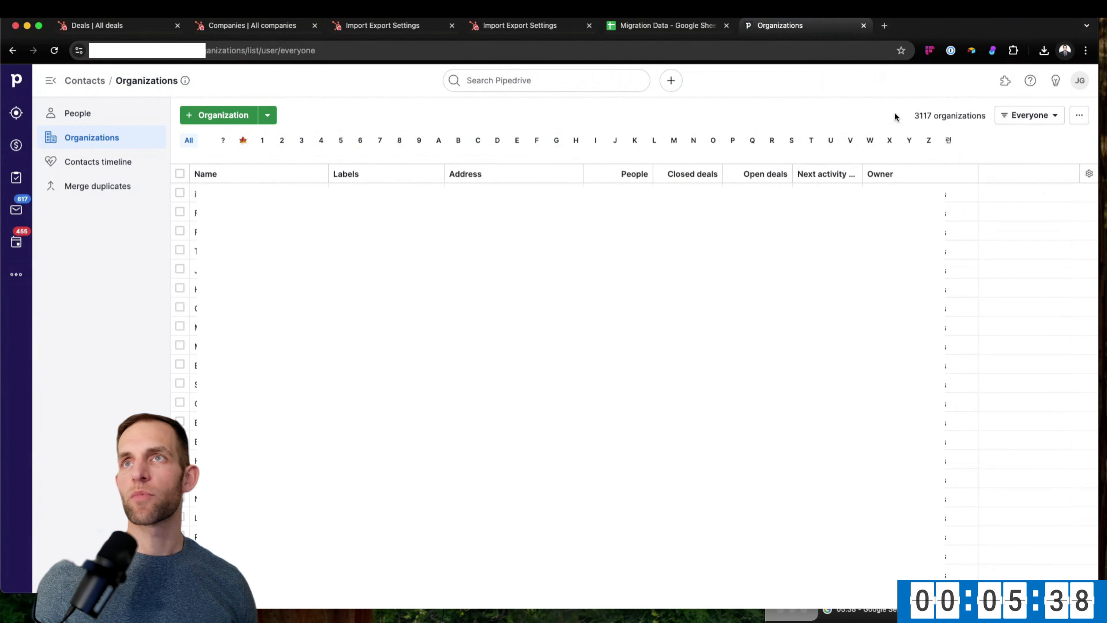
Examine the additional actions available for Pipedrive's organizations list, such as data cleanup, restoring data and merging duplicates.
click(1085, 124)
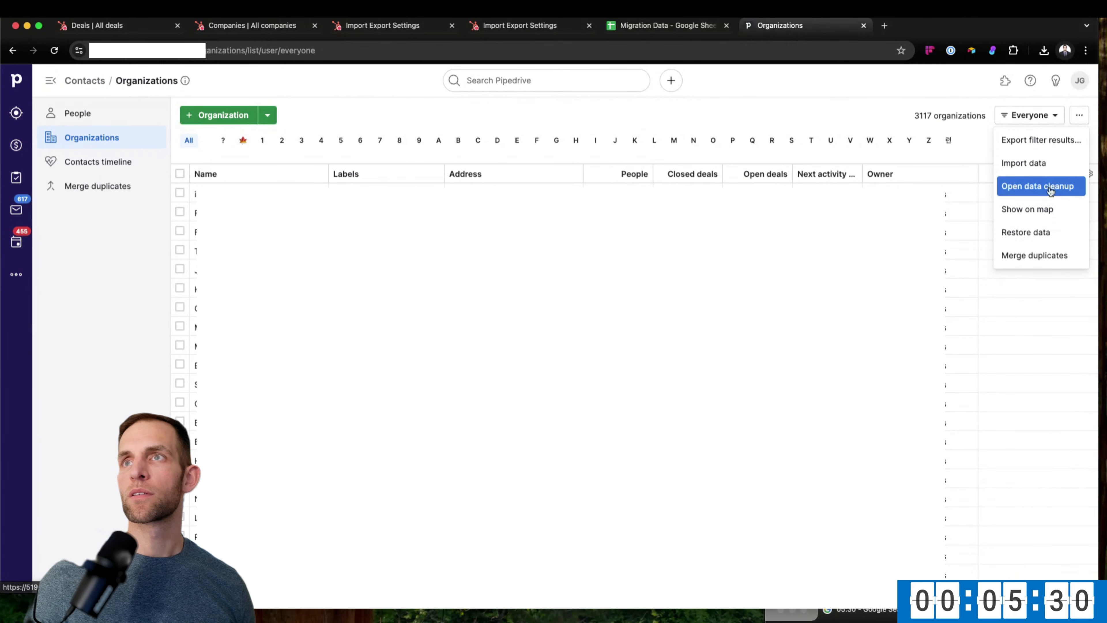
click(406, 121)
click(268, 116)
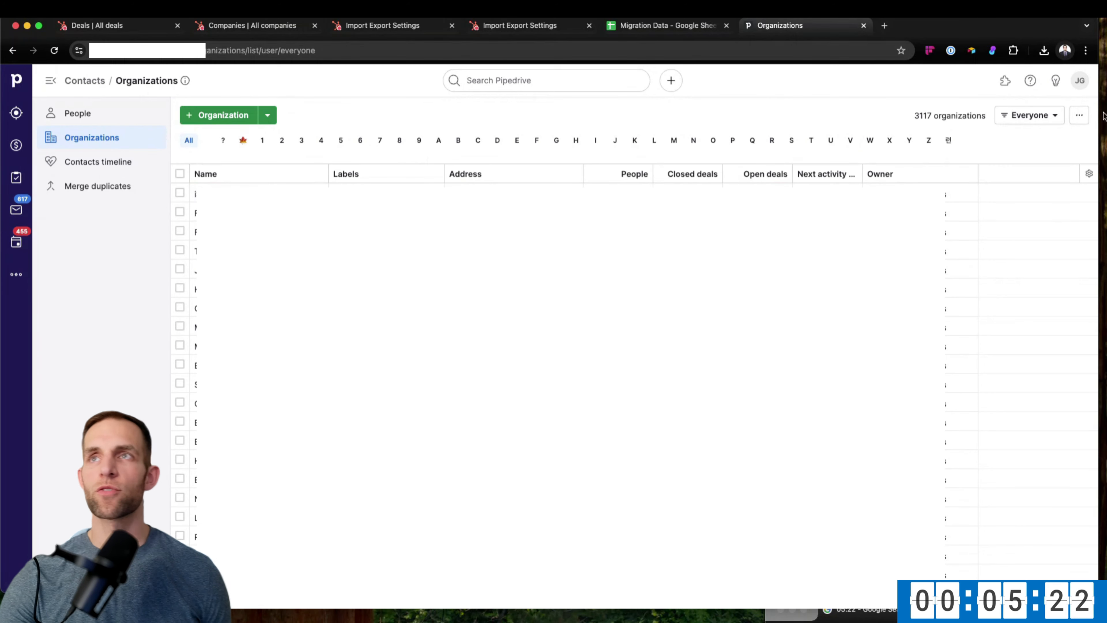
click(1079, 115)
click(1031, 226)
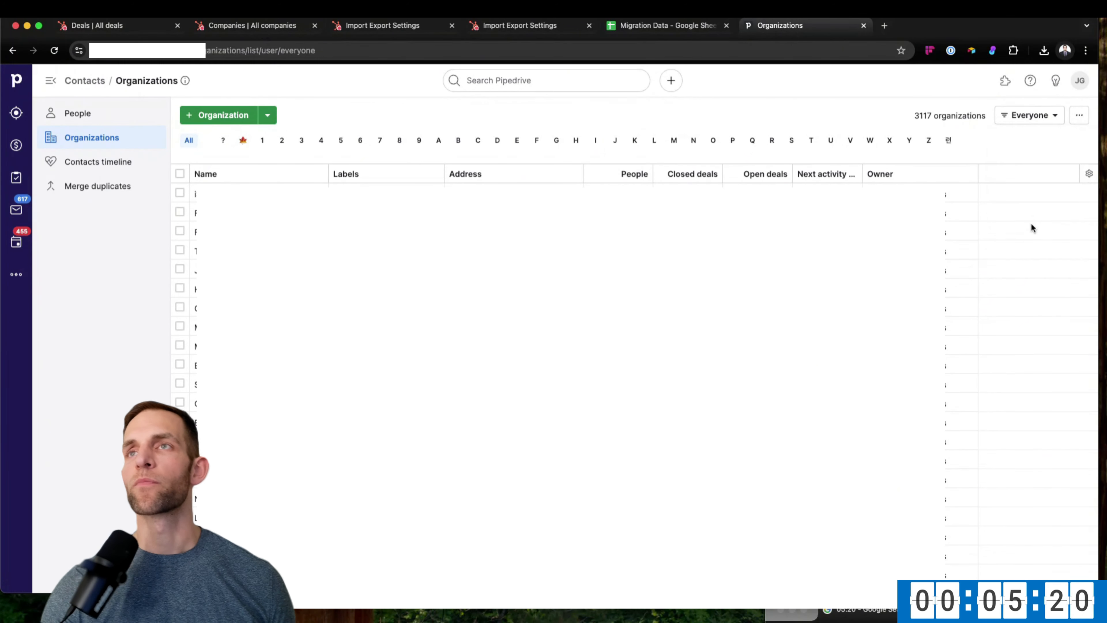
scroll(1031, 222, down, 1)
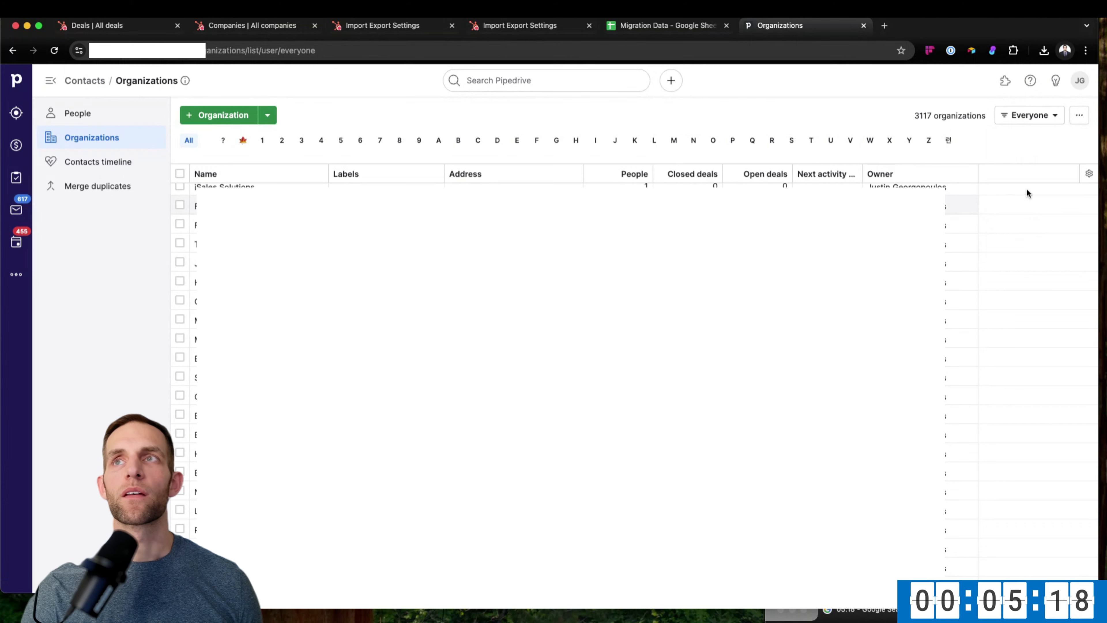
scroll(1030, 191, up, 1)
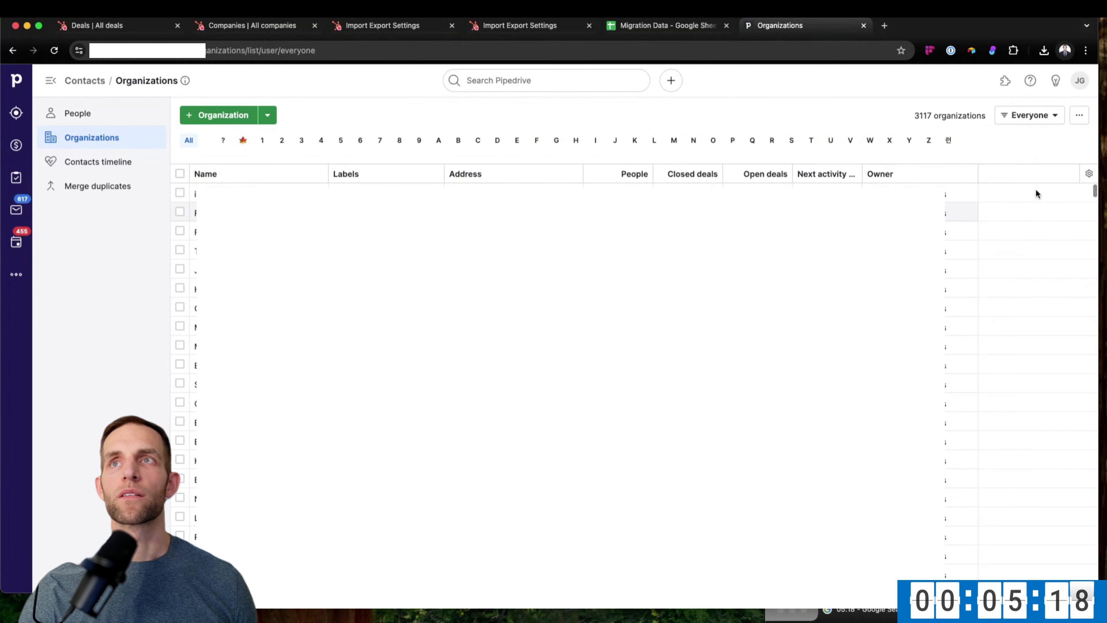
click(1083, 121)
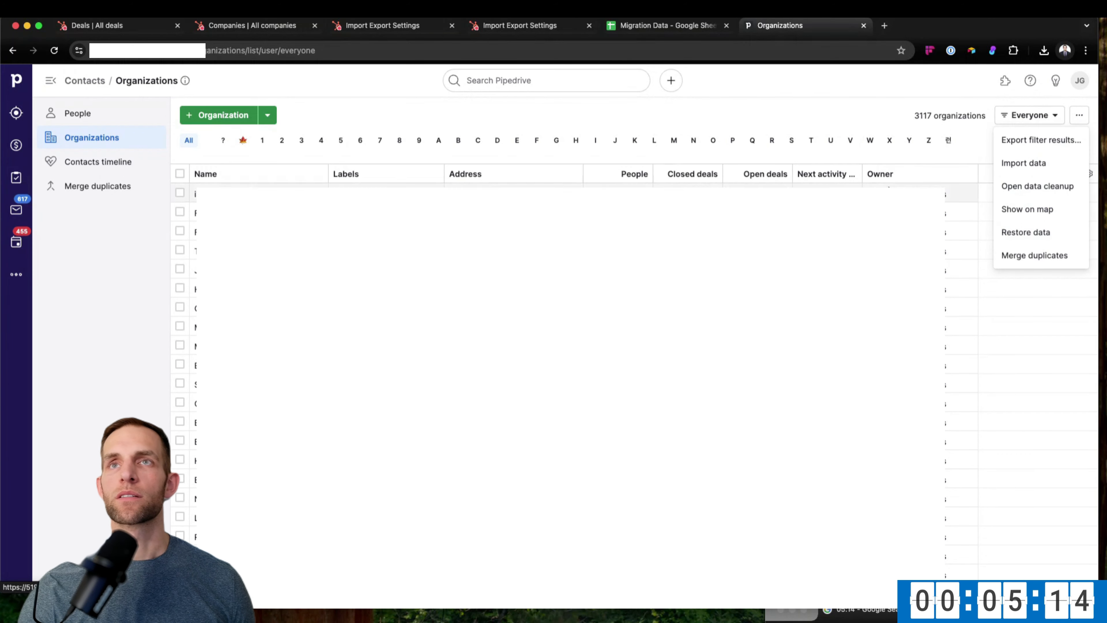
click(789, 118)
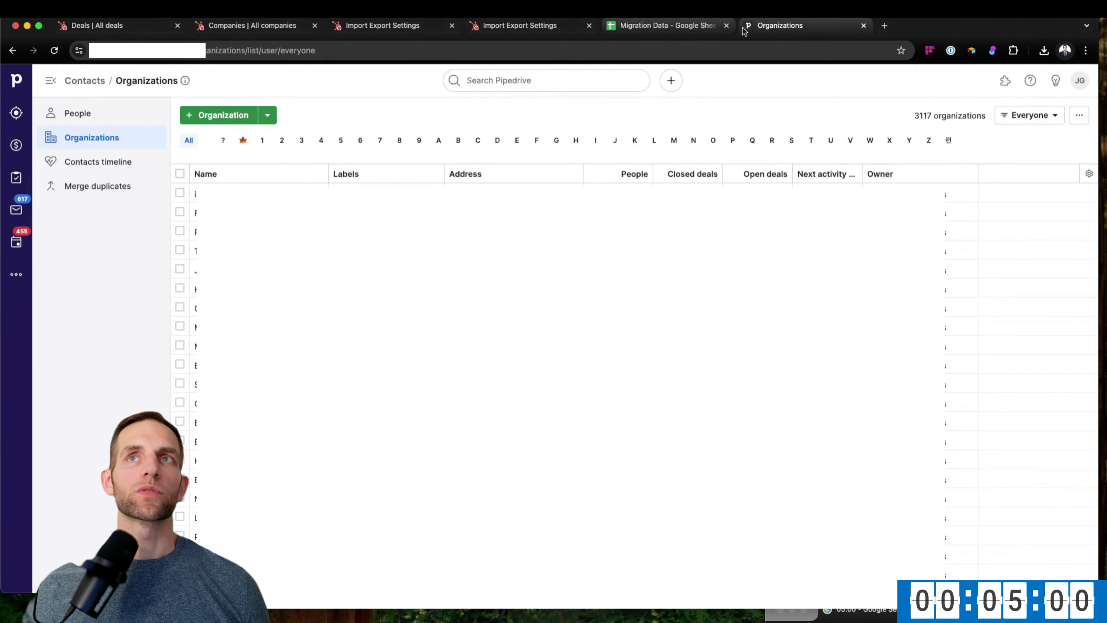
Open Pipedrive's data import tool and view the progress of the hubspot-crm-exports-all-contacts-2025-02-22-1.csv import.
click(111, 25)
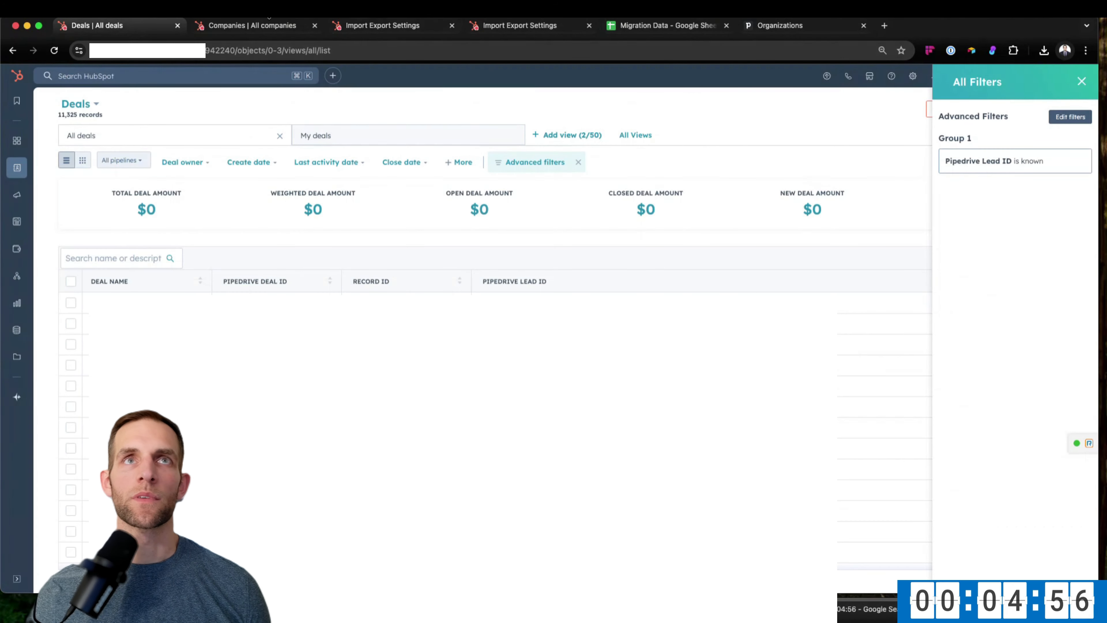
click(780, 25)
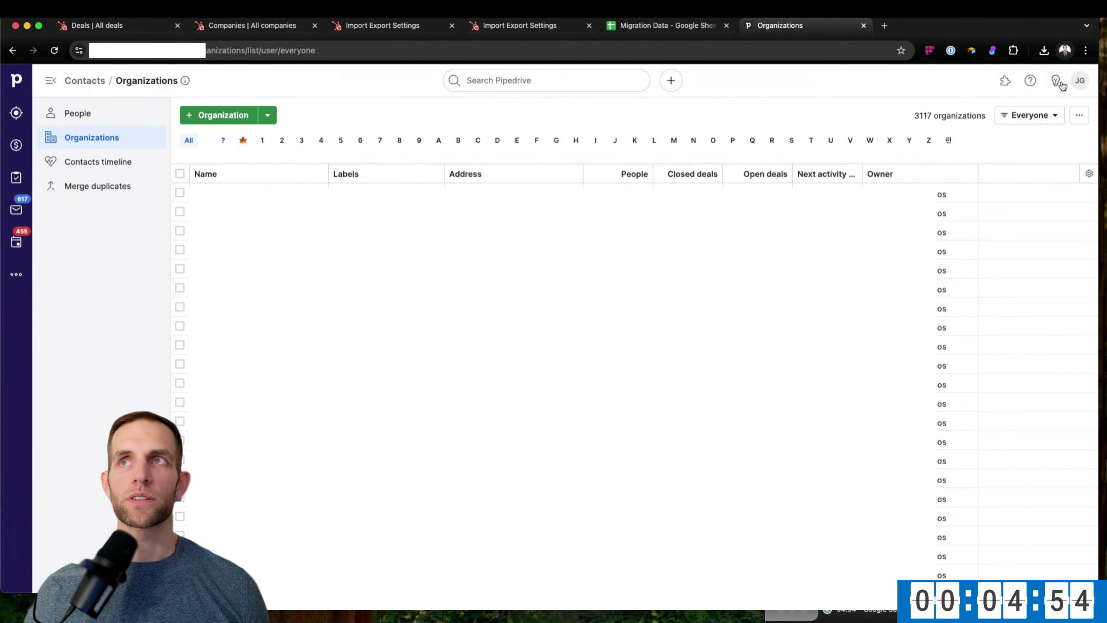
click(1080, 81)
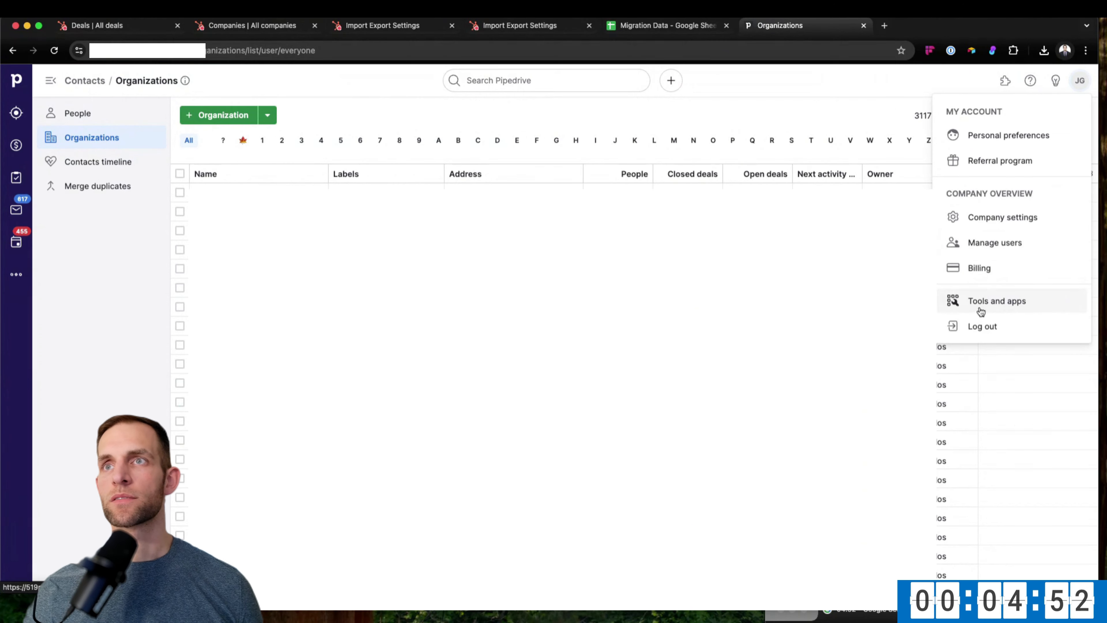
click(997, 301)
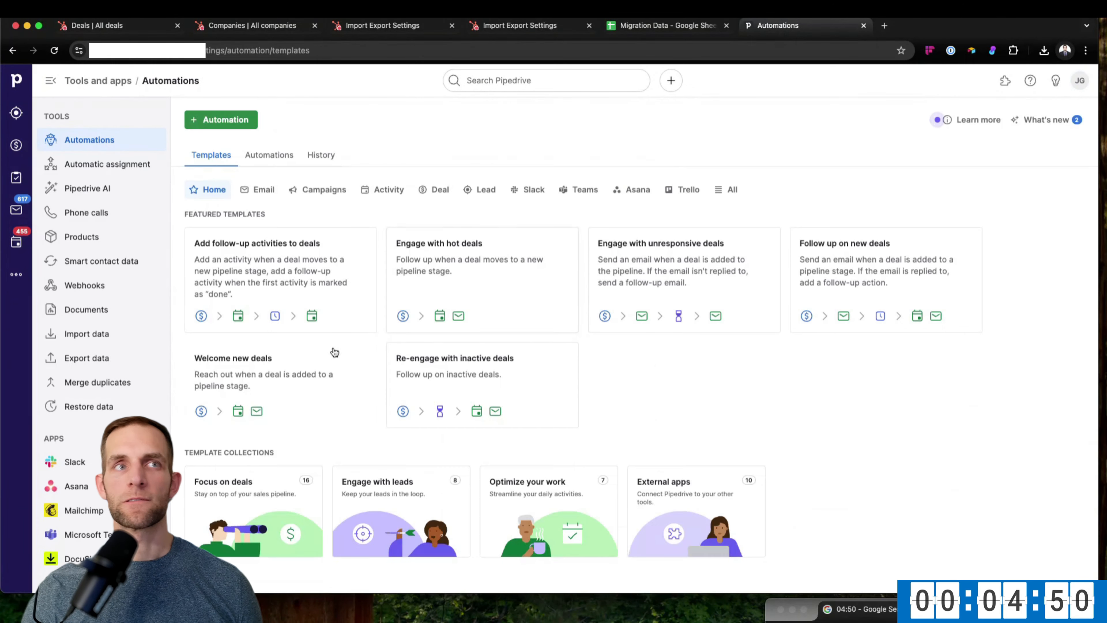
click(72, 334)
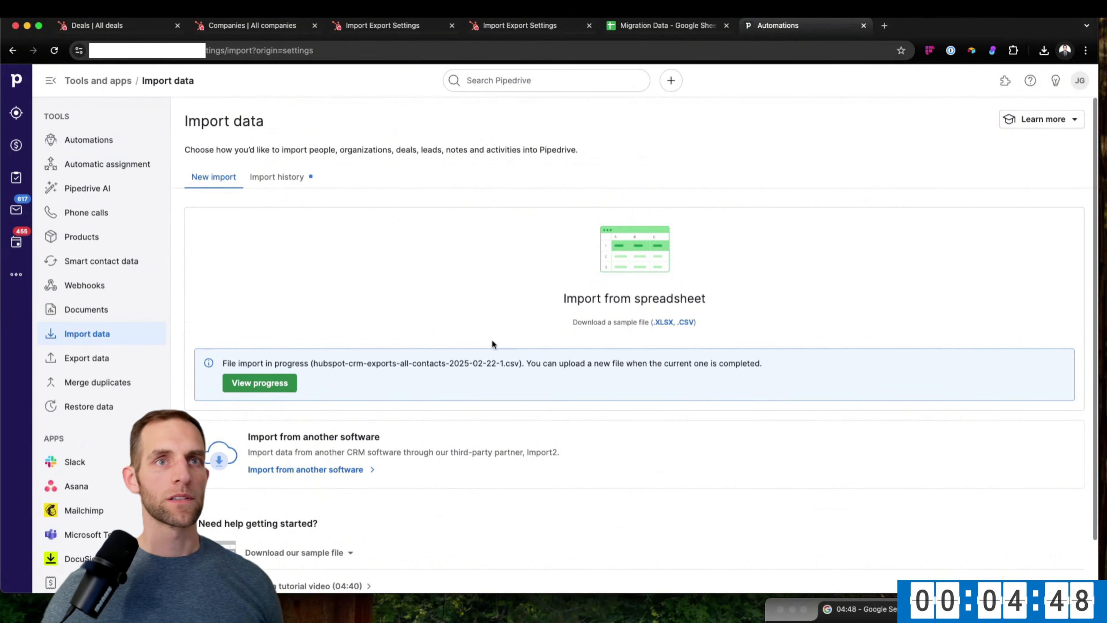
scroll(492, 344, down, 2)
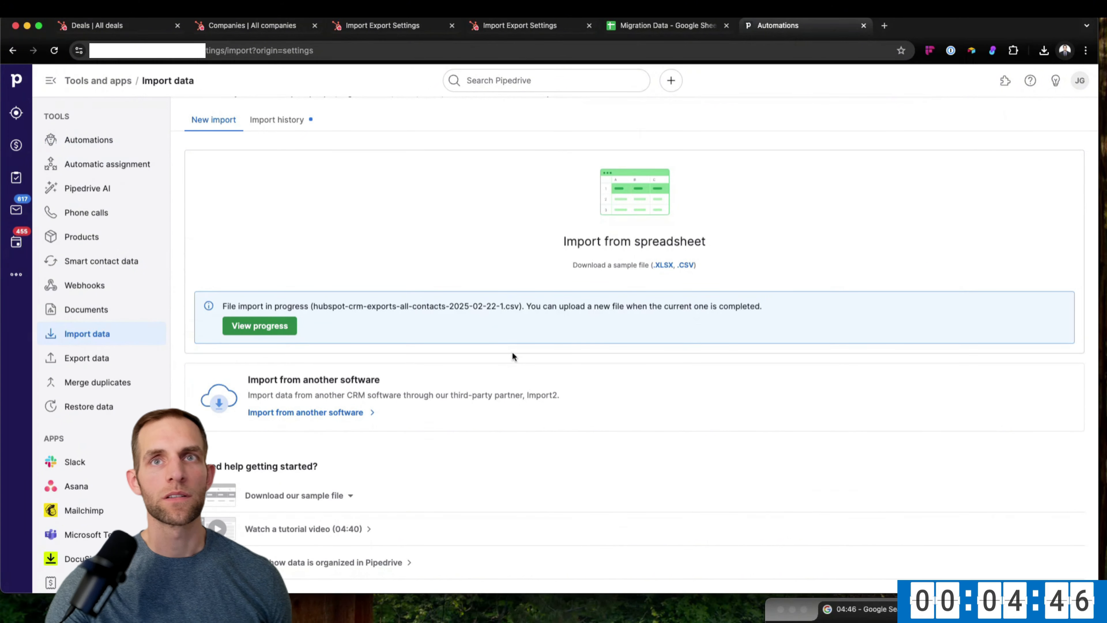
click(260, 325)
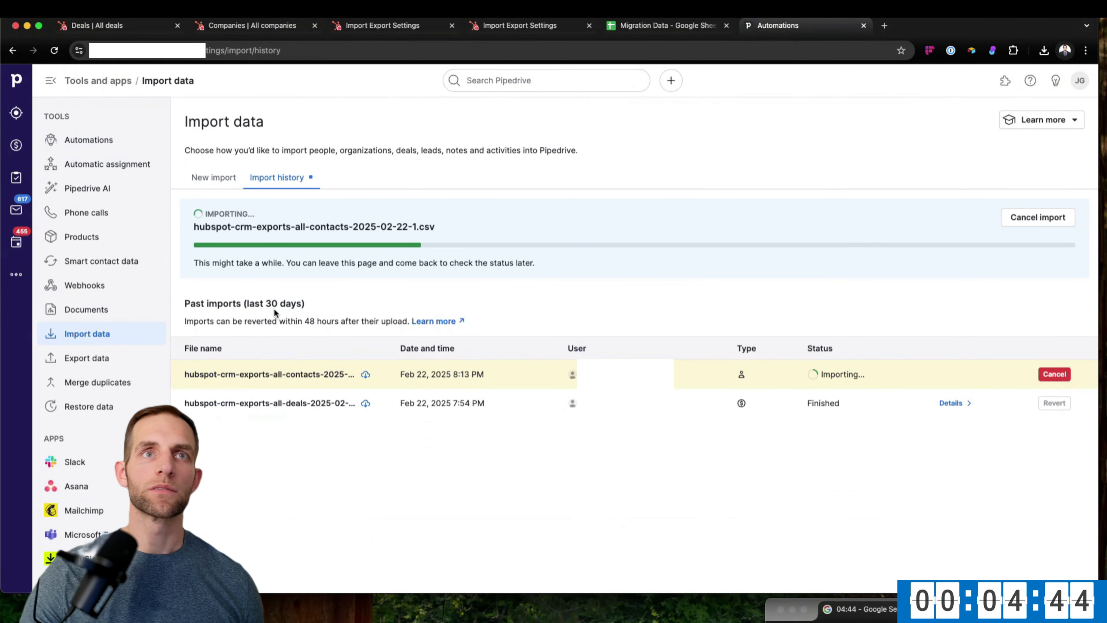